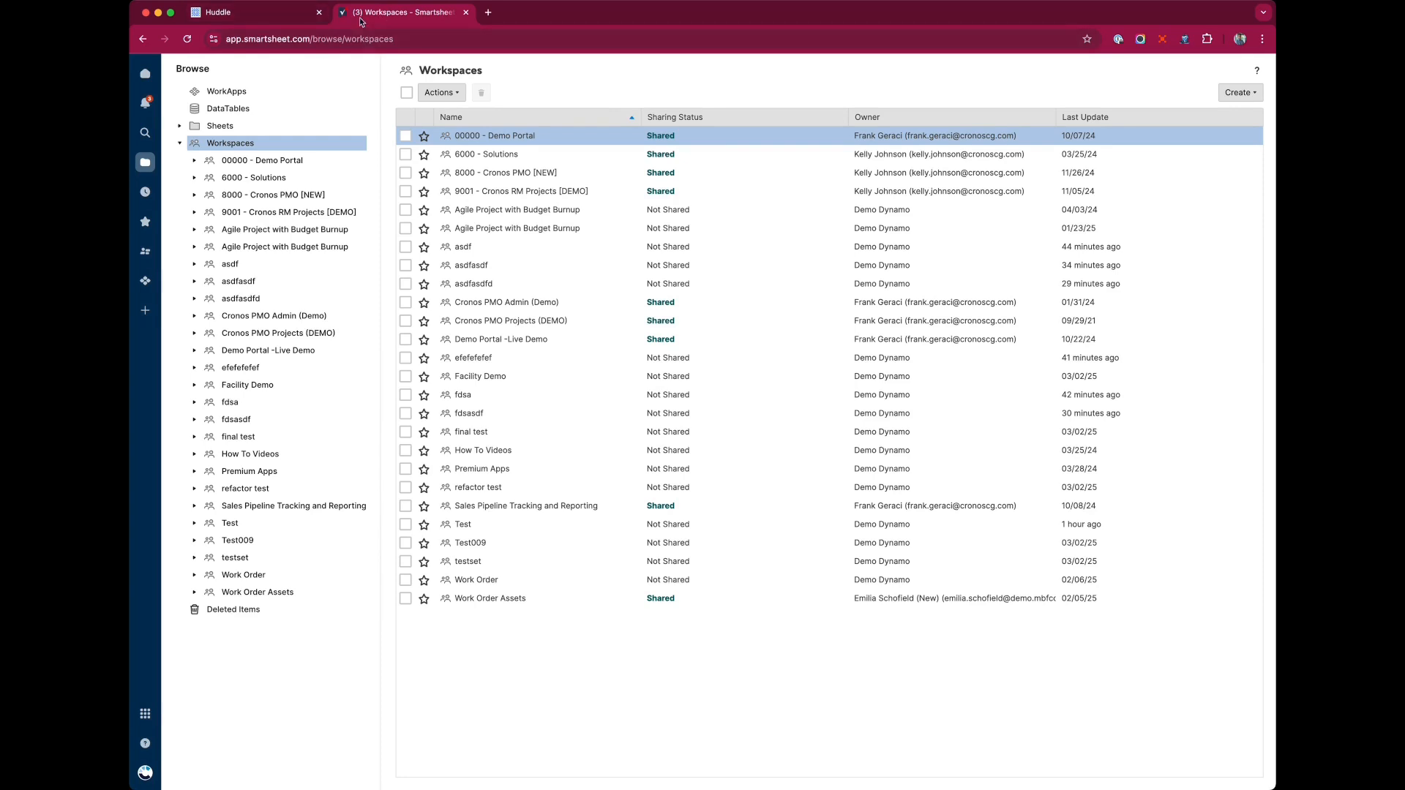
Start creating a new portal named [DEMO] Conference Request.
click(273, 13)
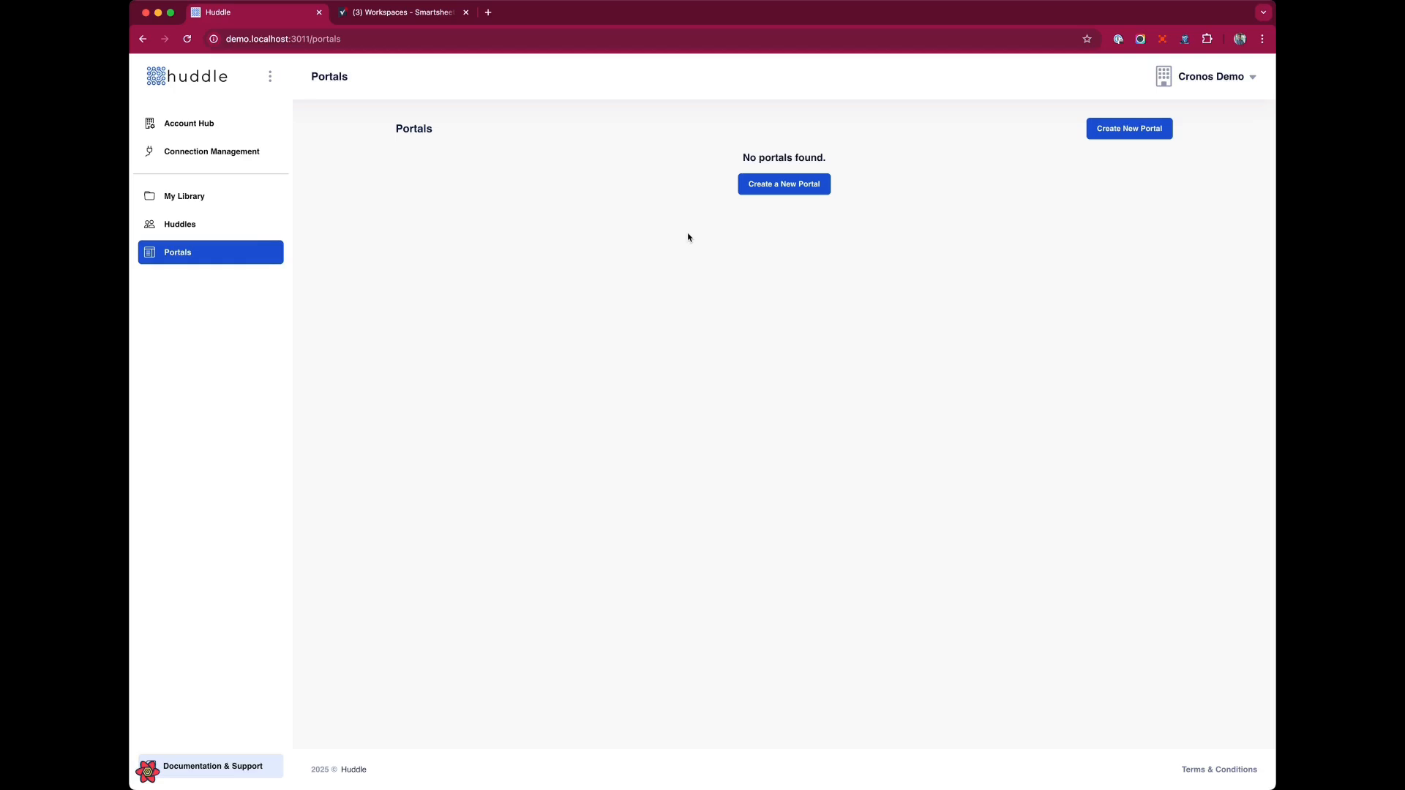
click(806, 186)
click(620, 210)
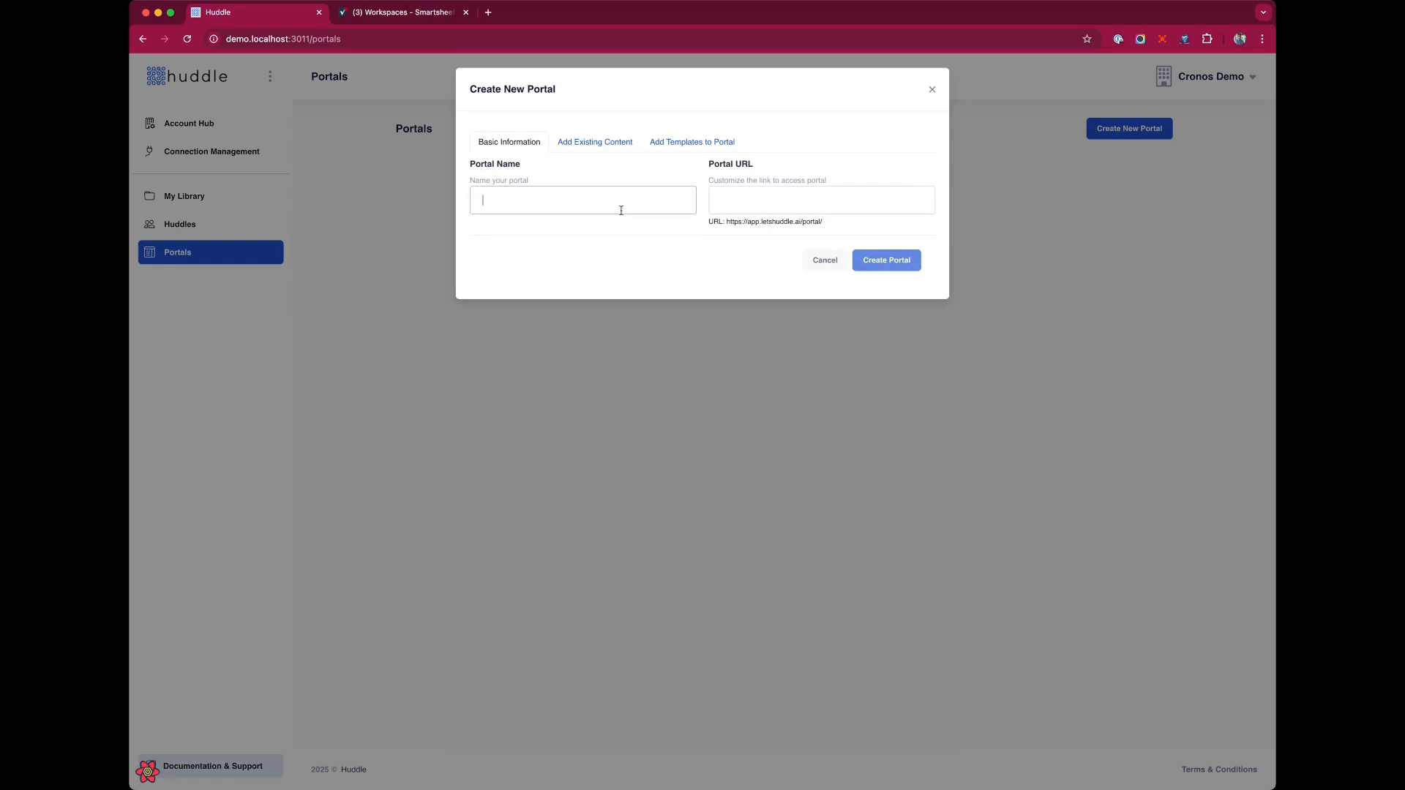
text([DEMO] Conf)
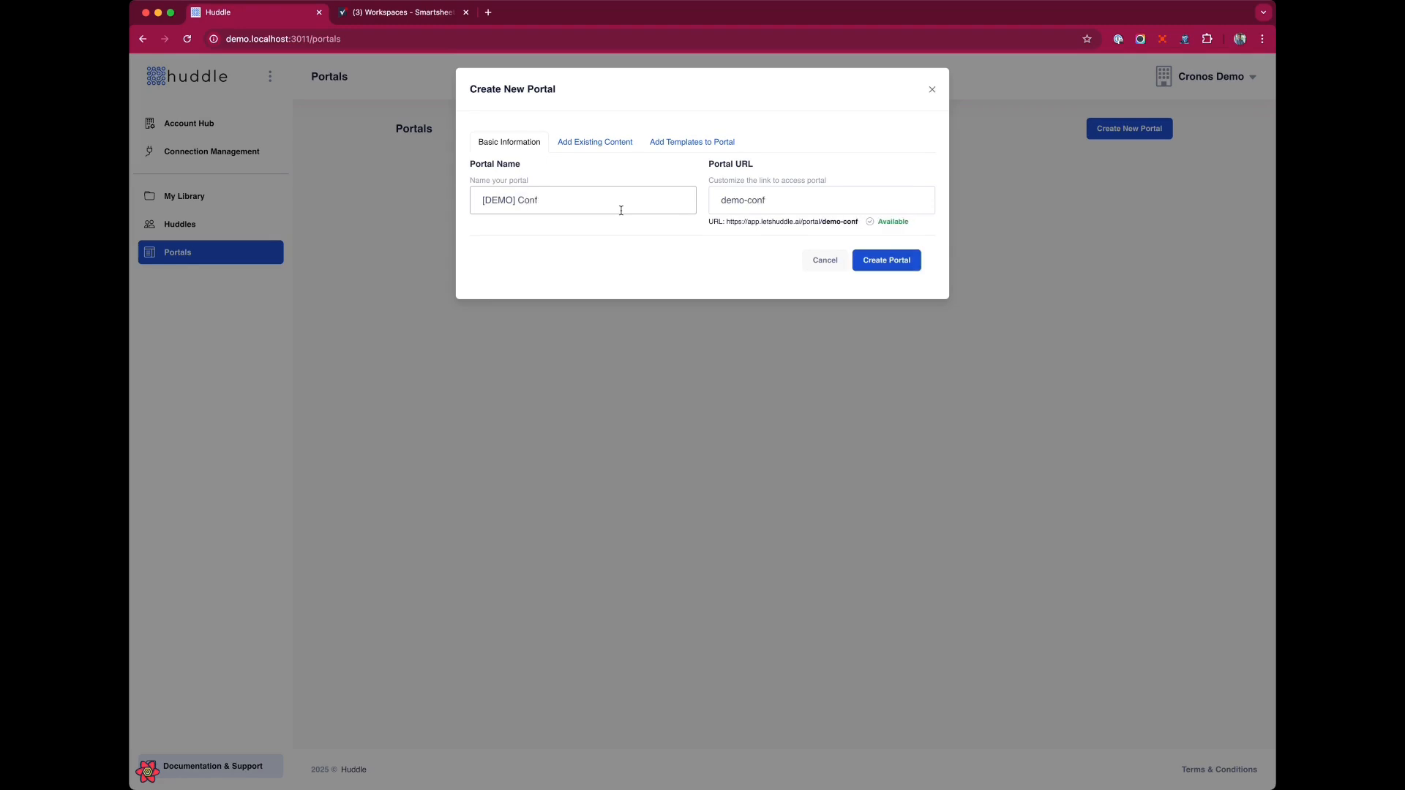
text(erence Request)
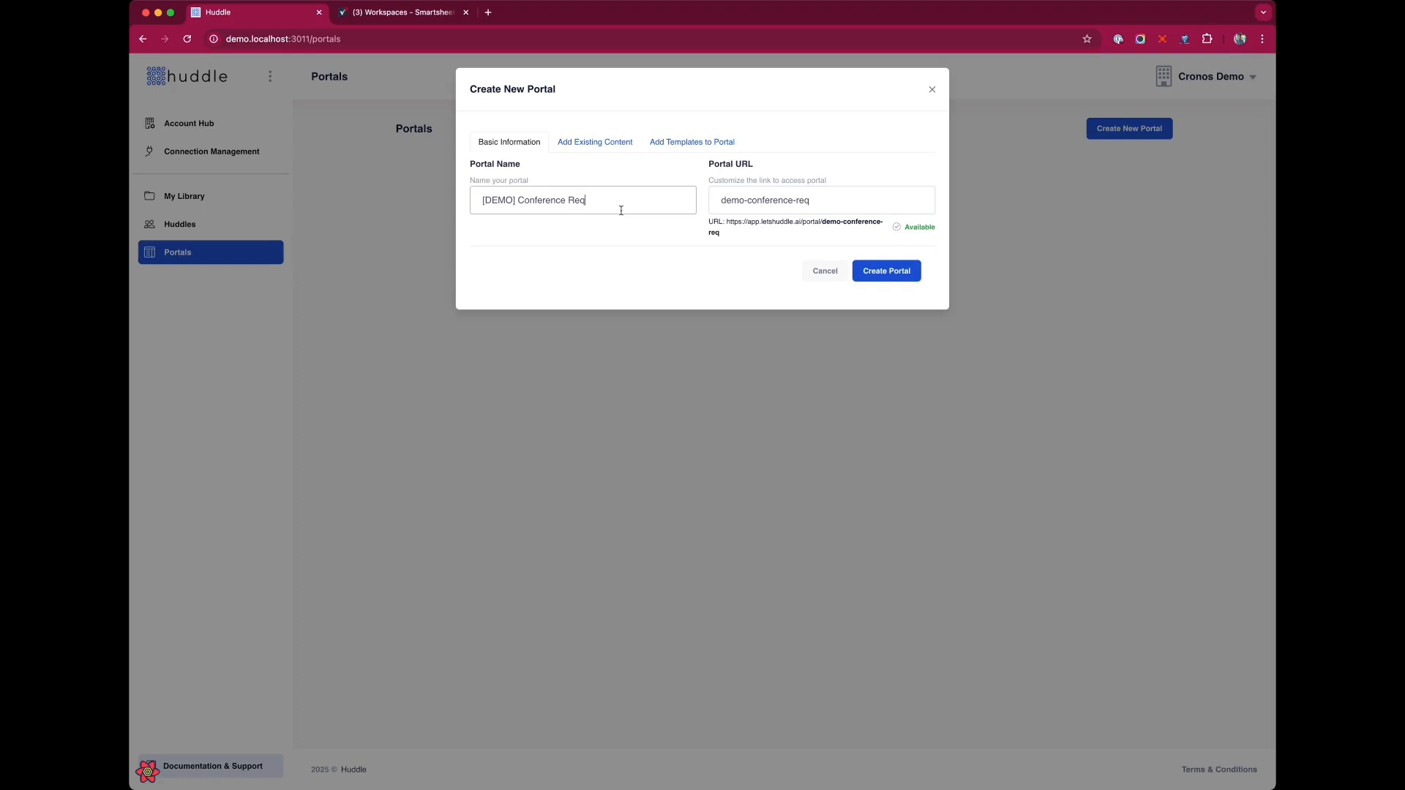
Change the portal URL to conference-request.
double_click(741, 205)
key(BackSpace)
key(Delete)
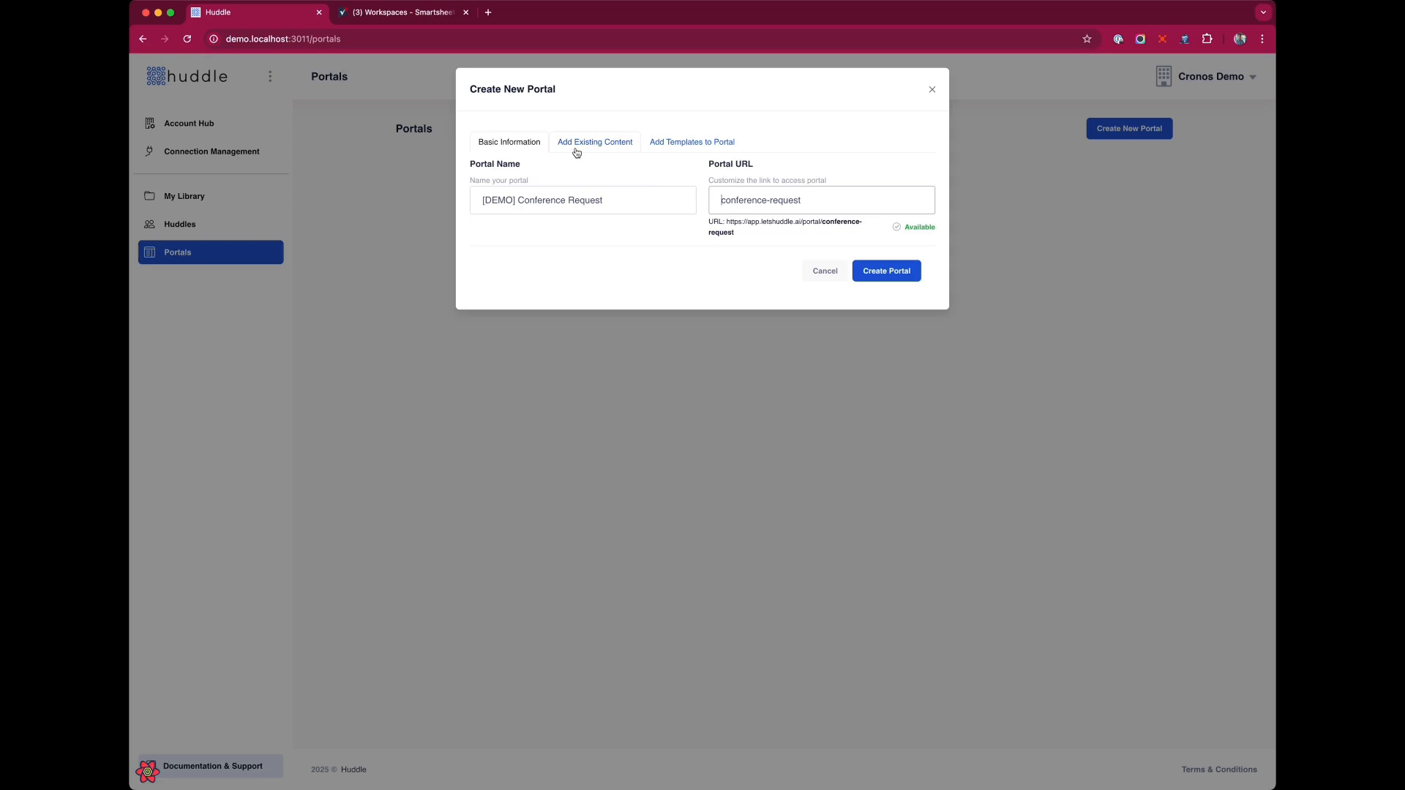
Add the Request Management template module to the portal and create it.
click(711, 149)
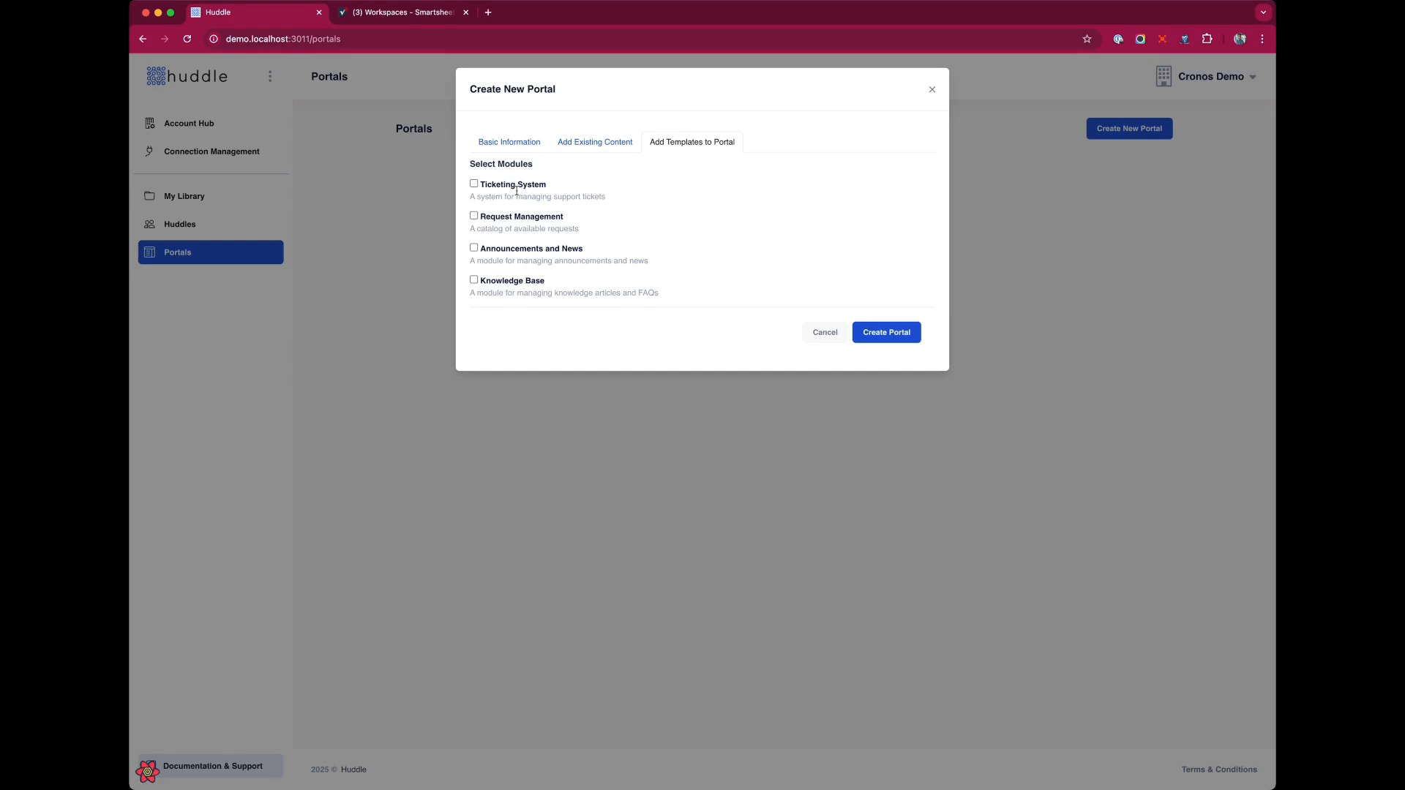
click(474, 217)
click(897, 331)
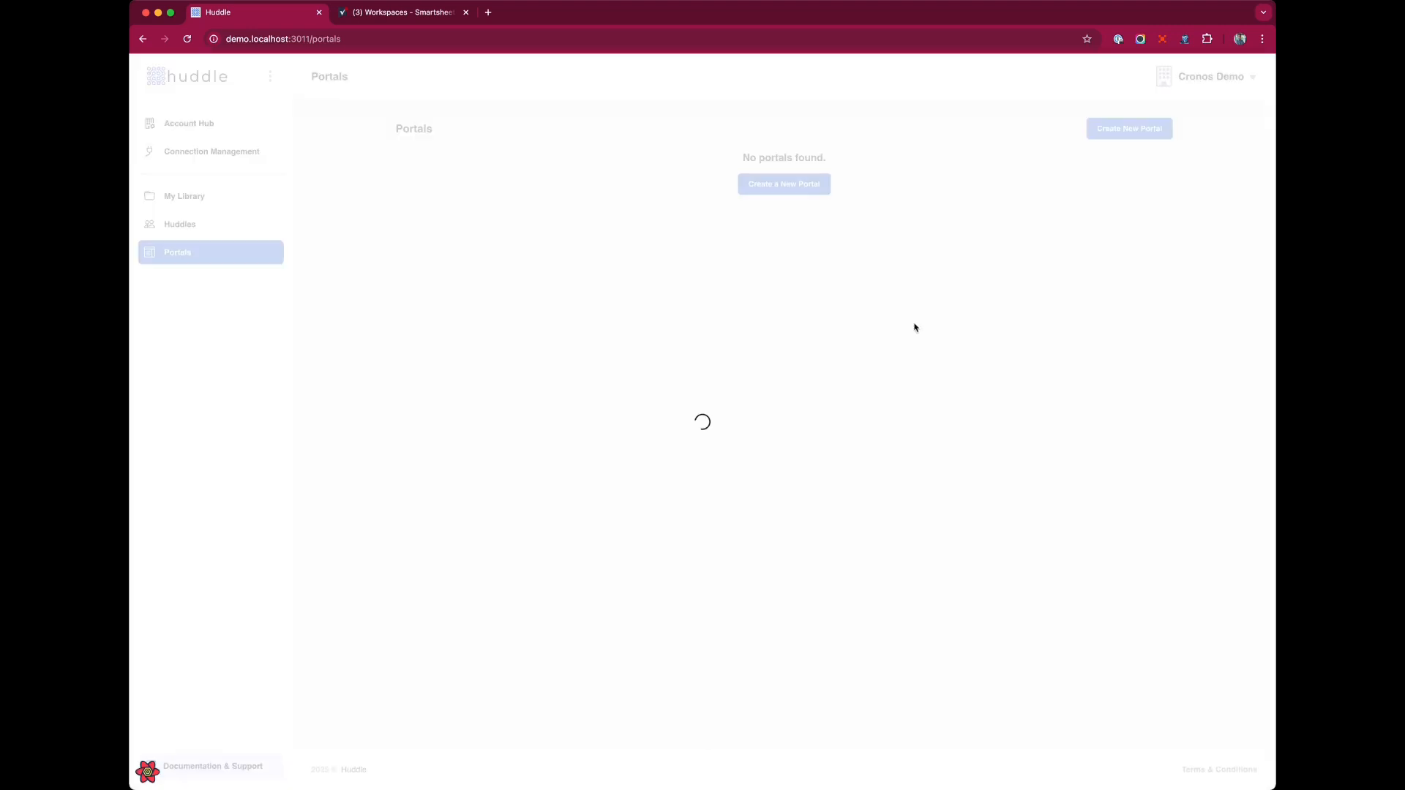
Switch to Smartsheet and open the Request Catalog sheet inside the new [DEMO] Conference Request workspace folder.
click(404, 13)
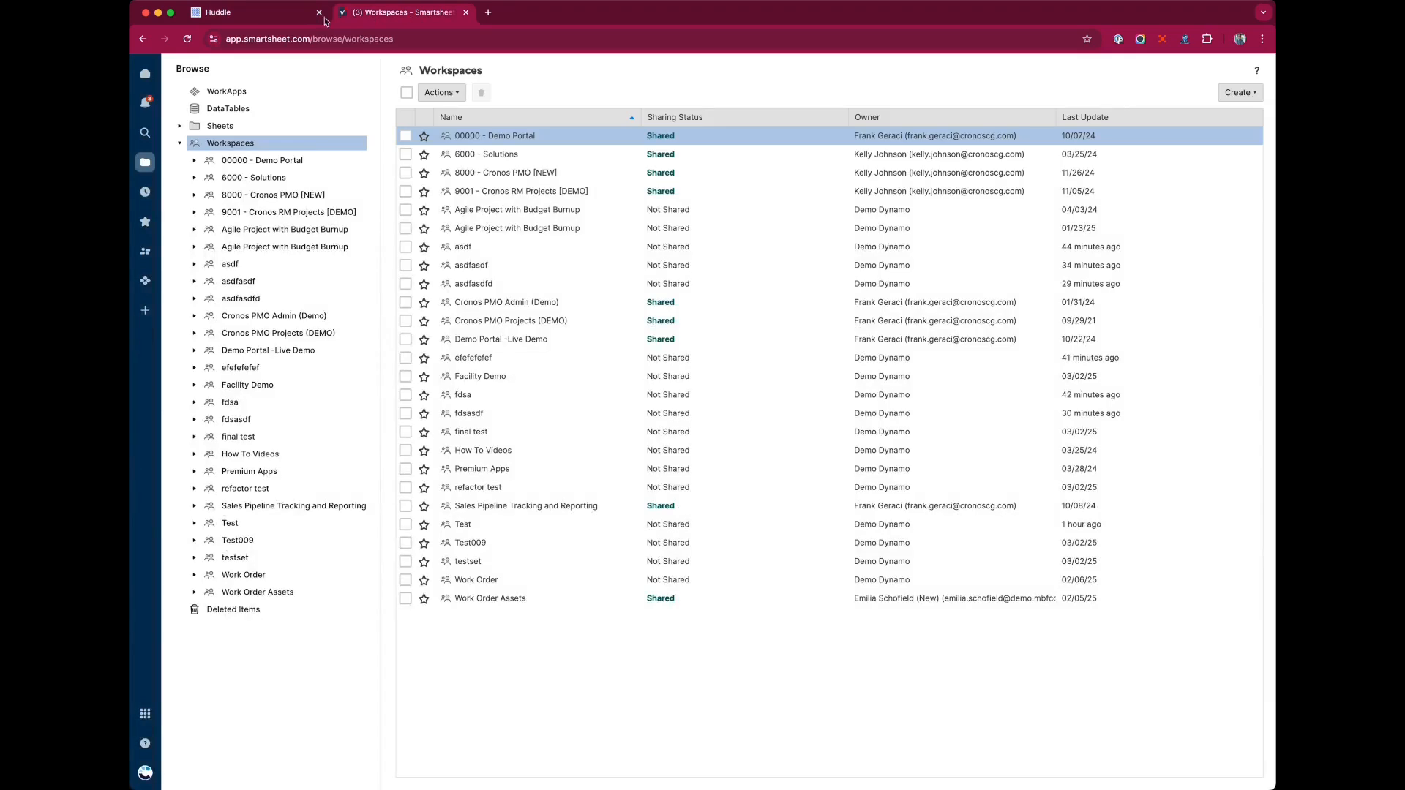
click(254, 14)
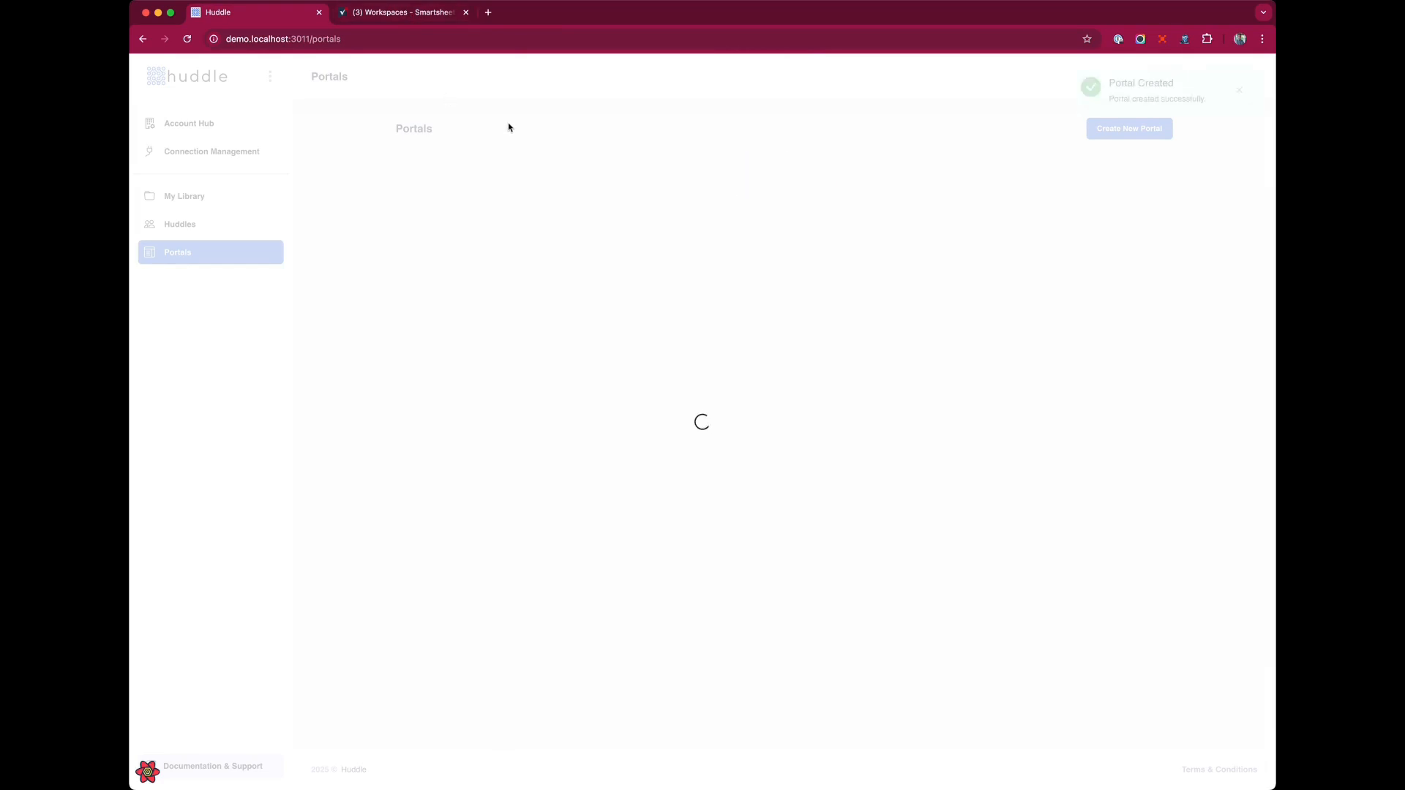
click(360, 14)
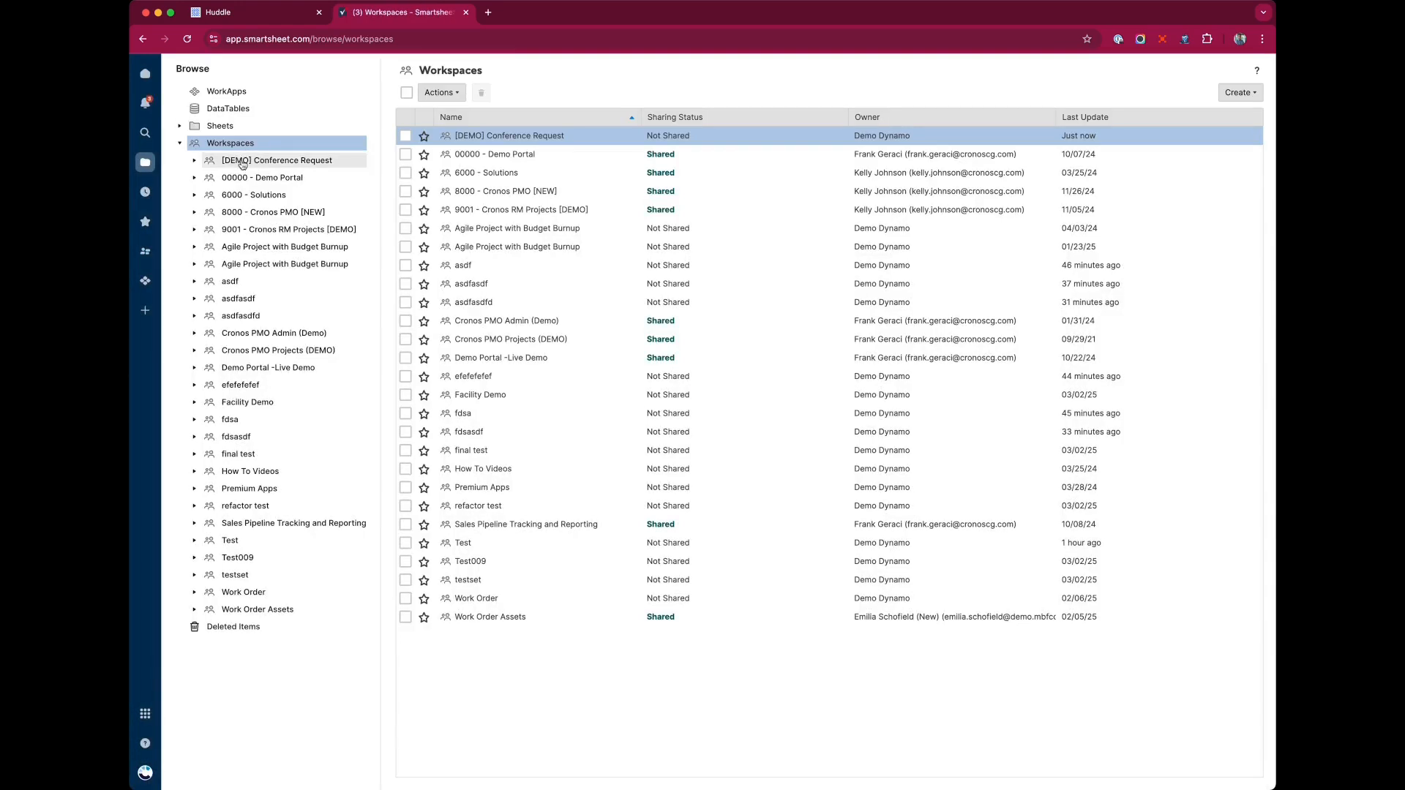
click(276, 163)
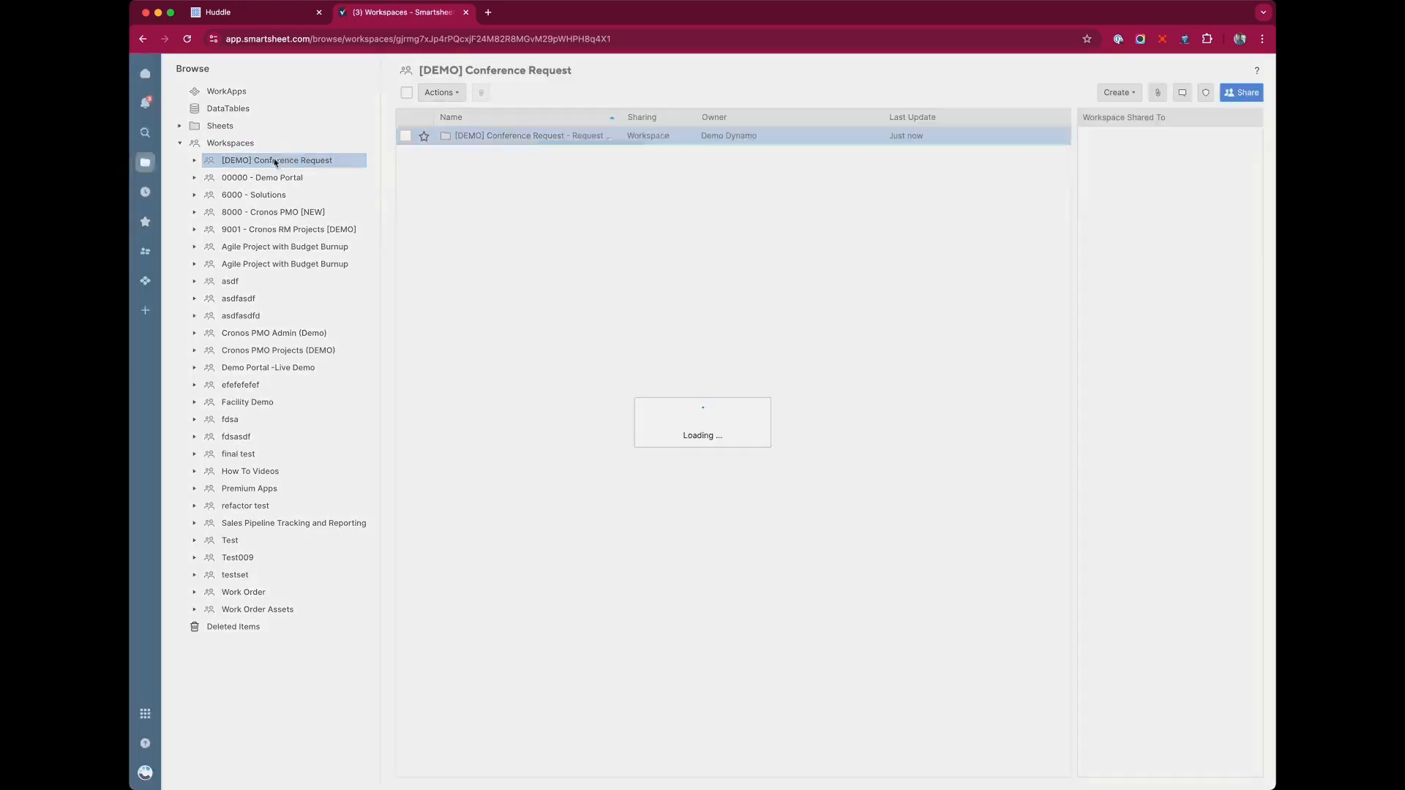
click(614, 135)
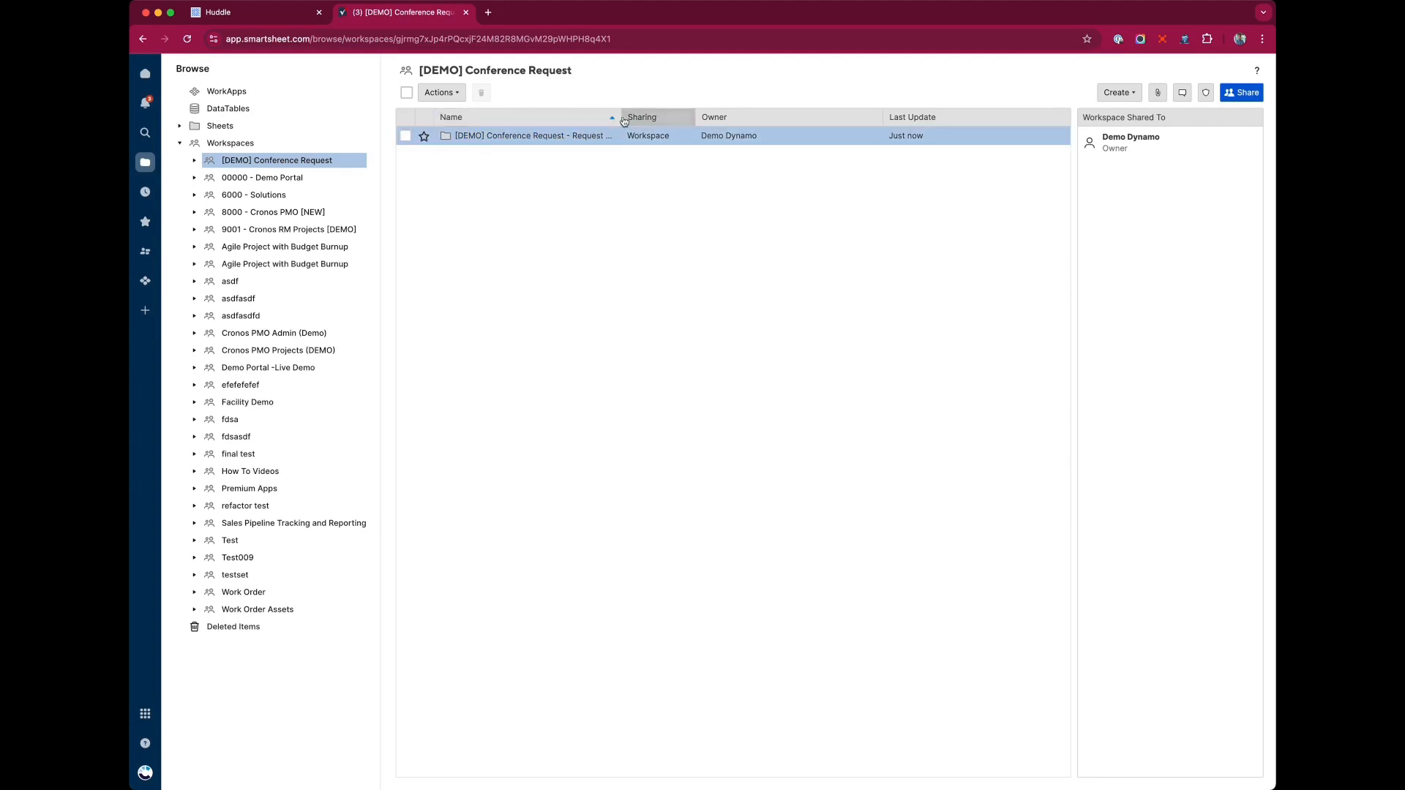
click(539, 136)
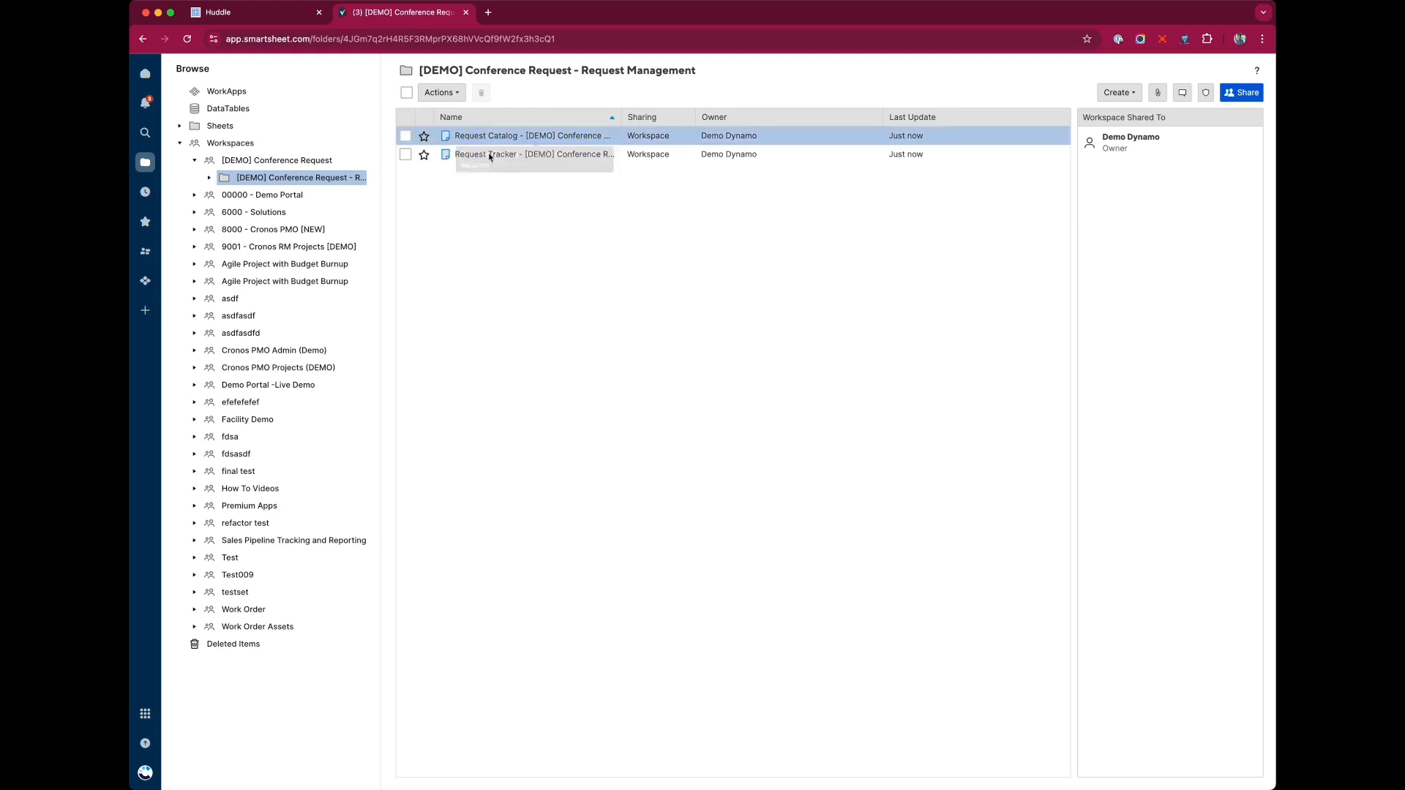
click(496, 138)
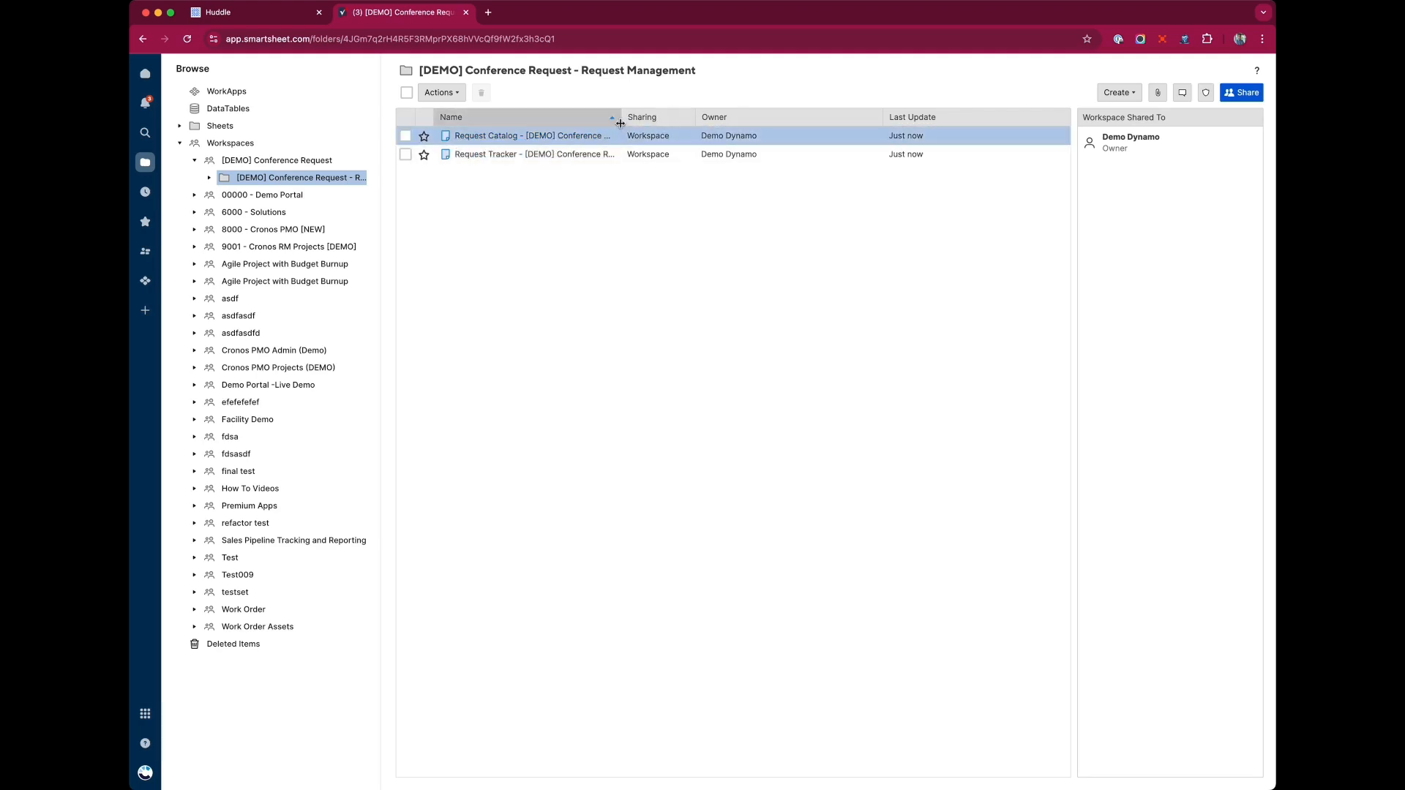
click(648, 121)
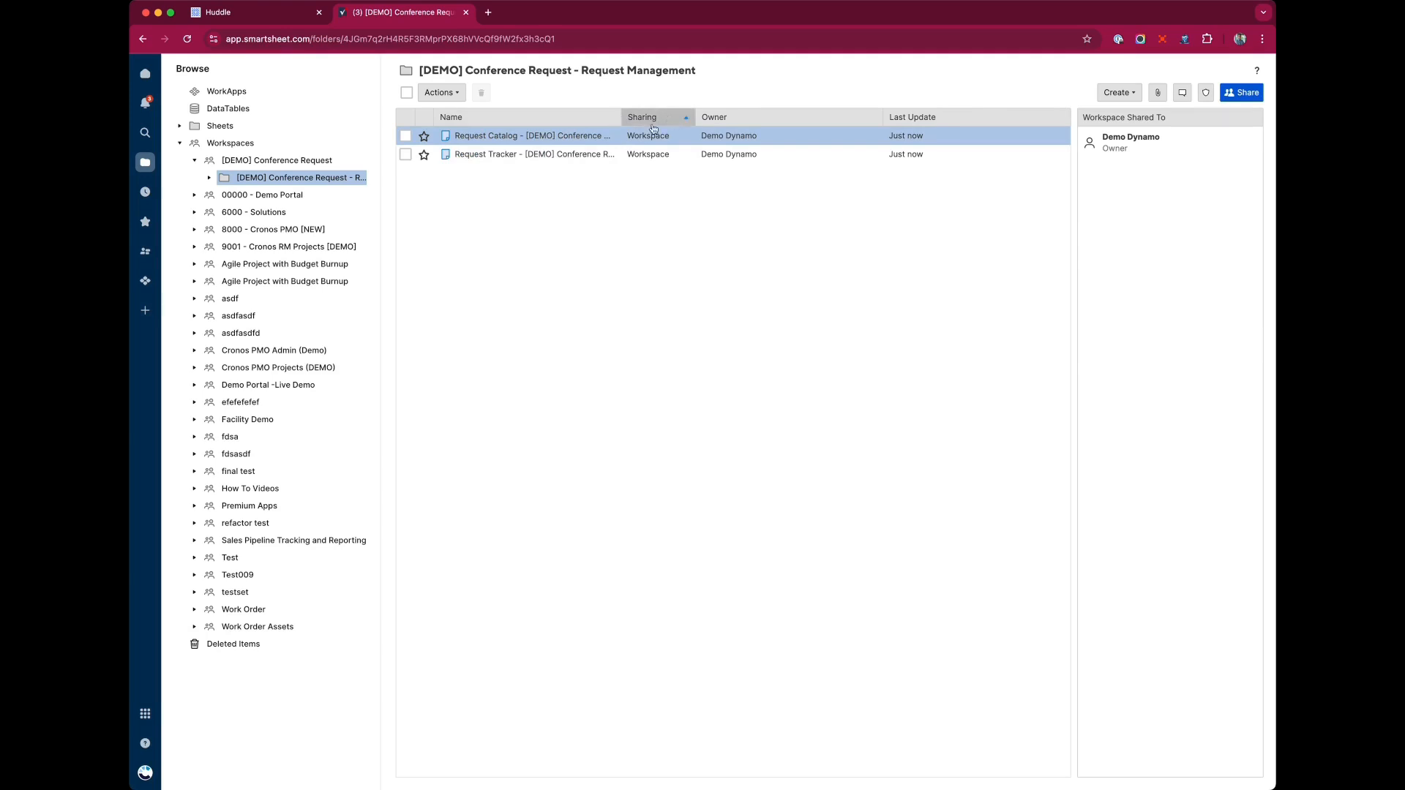
click(484, 141)
click(501, 139)
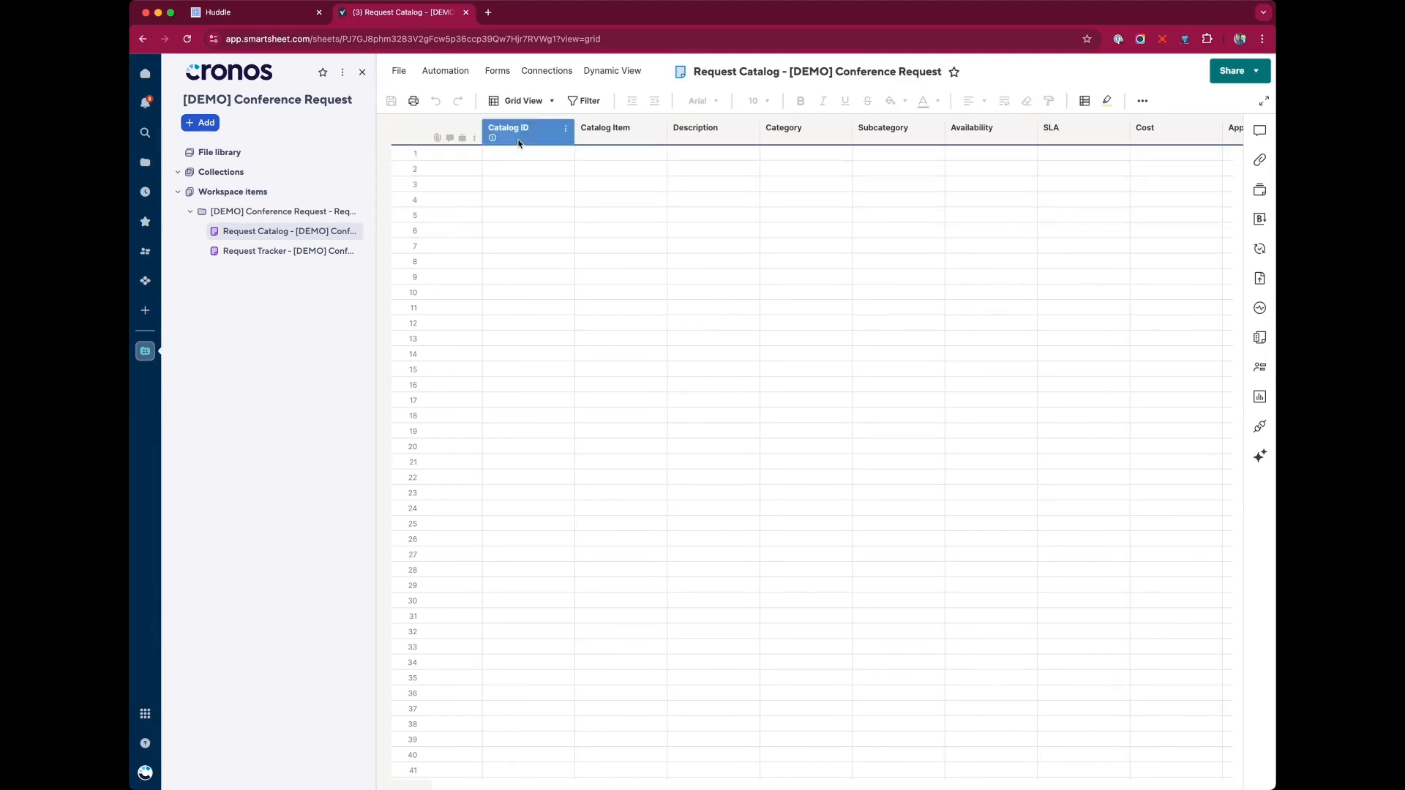
Paste the prepared conference room data into the Request Catalog starting at the first Catalog ID cell, then save.
scroll(658, 150, right, 6)
scroll(658, 152, left, 10)
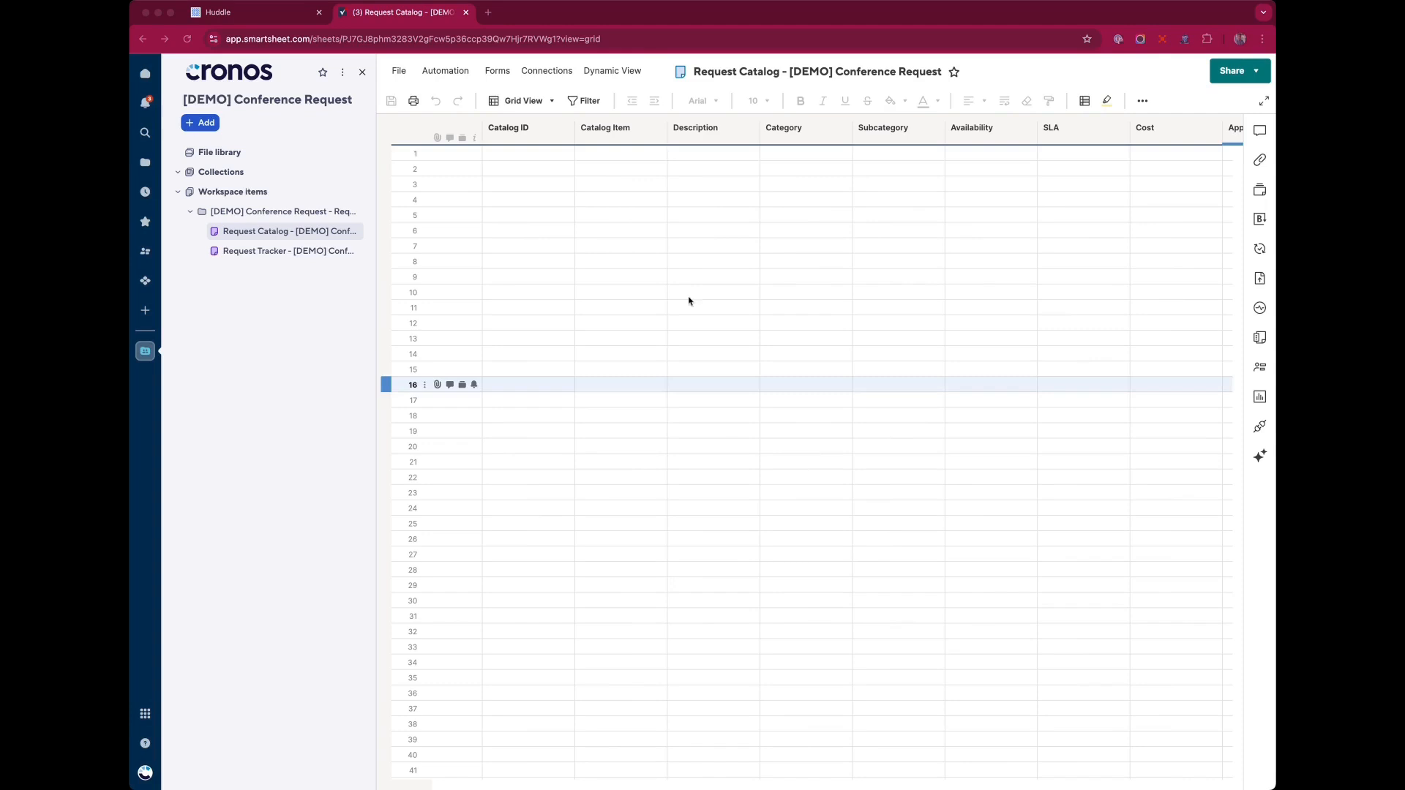
click(527, 153)
key(super+v)
click(695, 384)
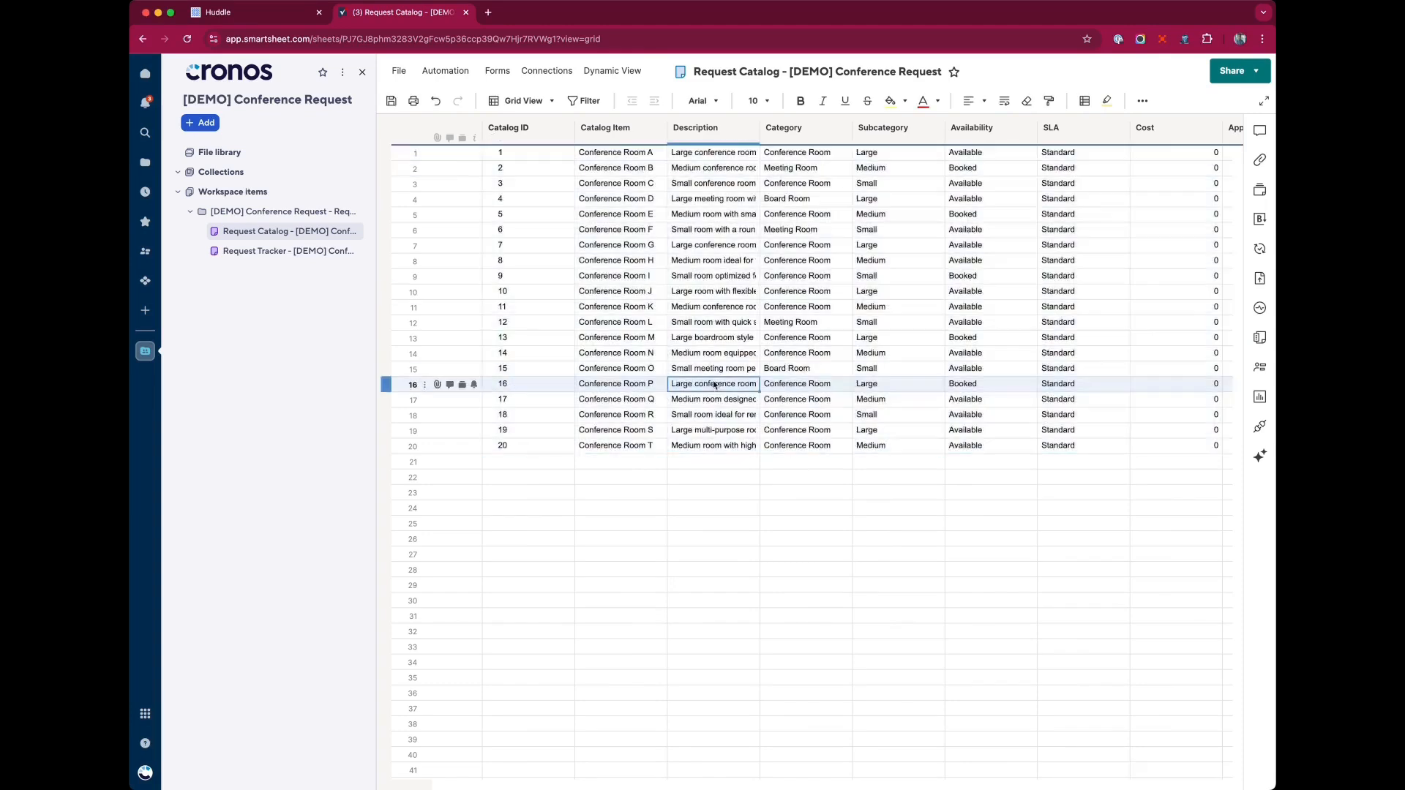
key(super+s)
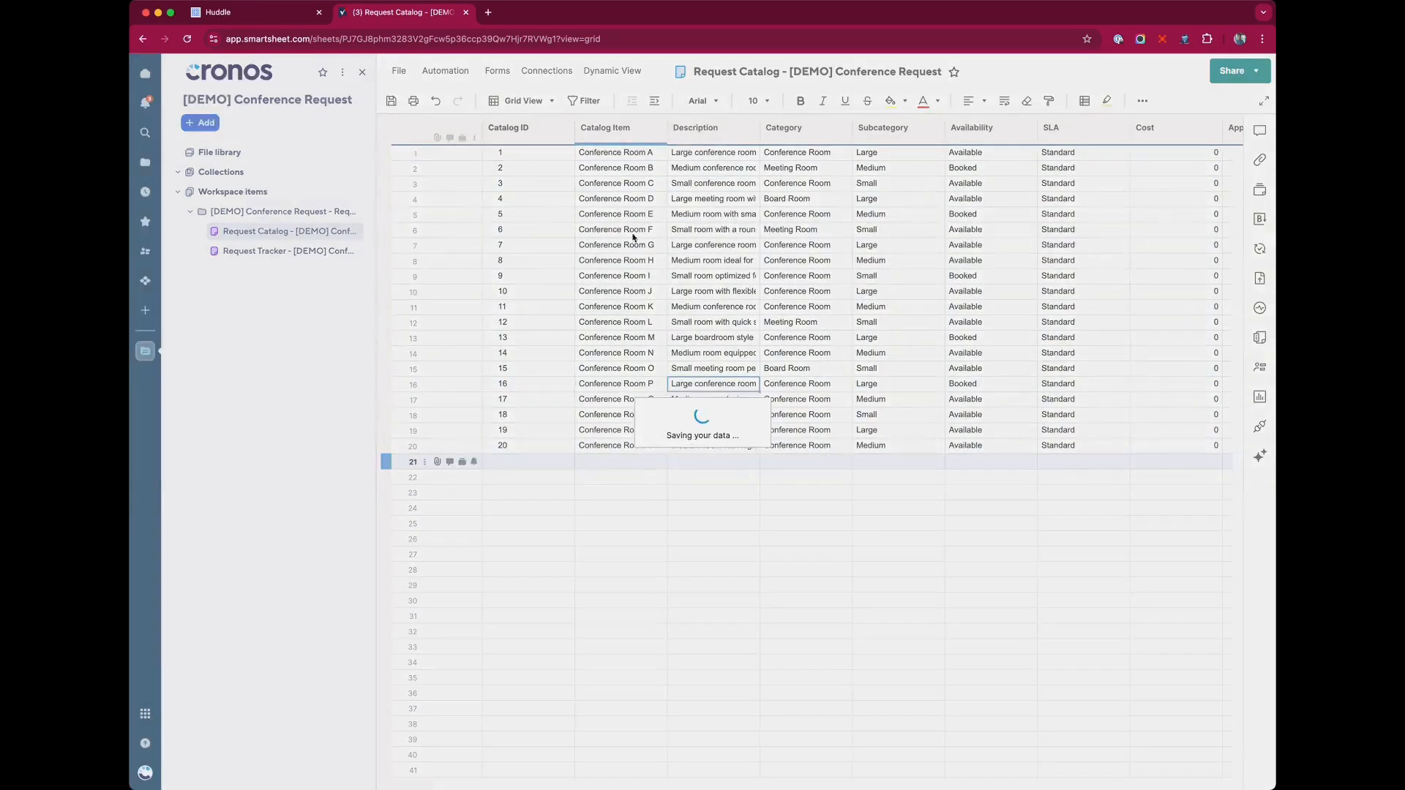
Narrow the Catalog Item column, then wrap and widen the Description column.
drag(575, 129, 533, 130)
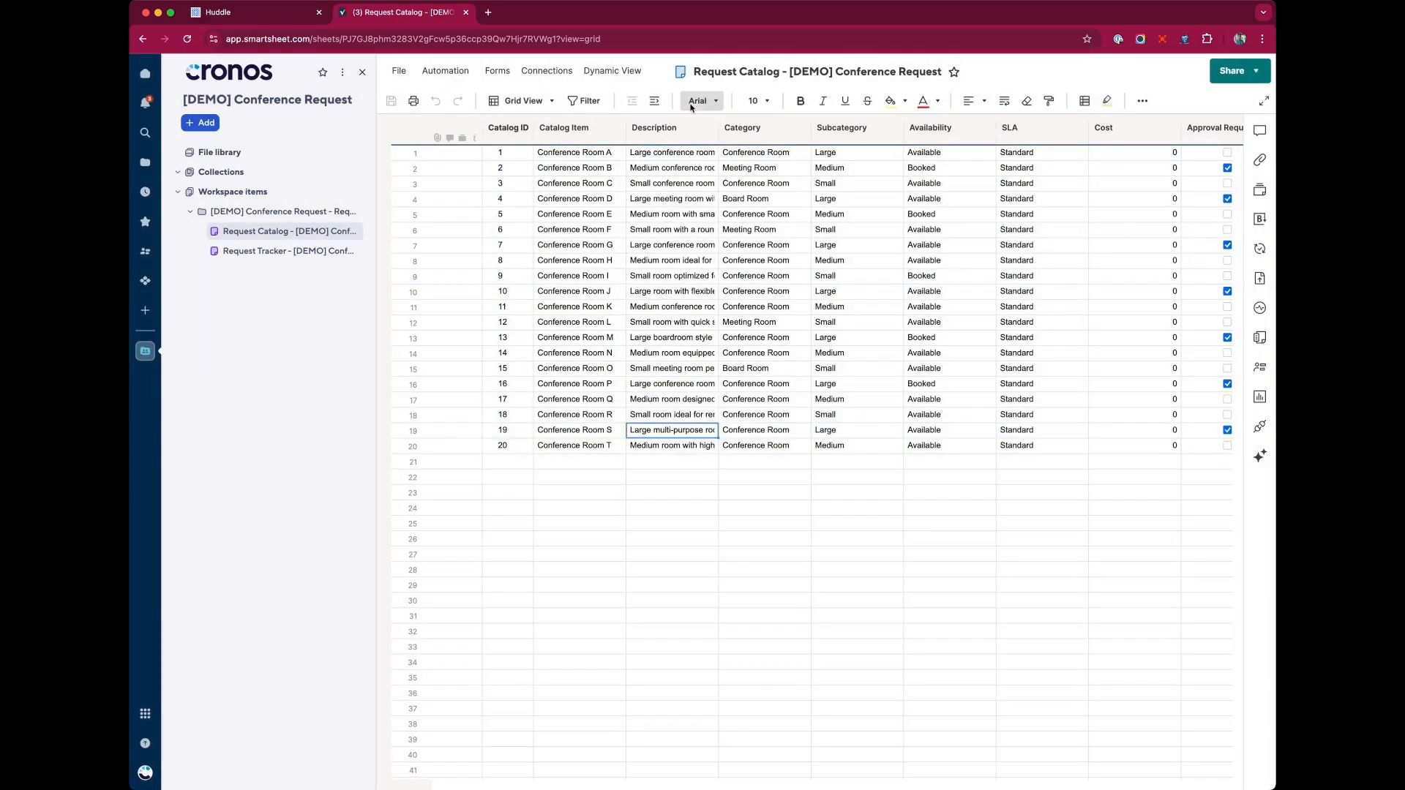
click(673, 128)
click(1004, 100)
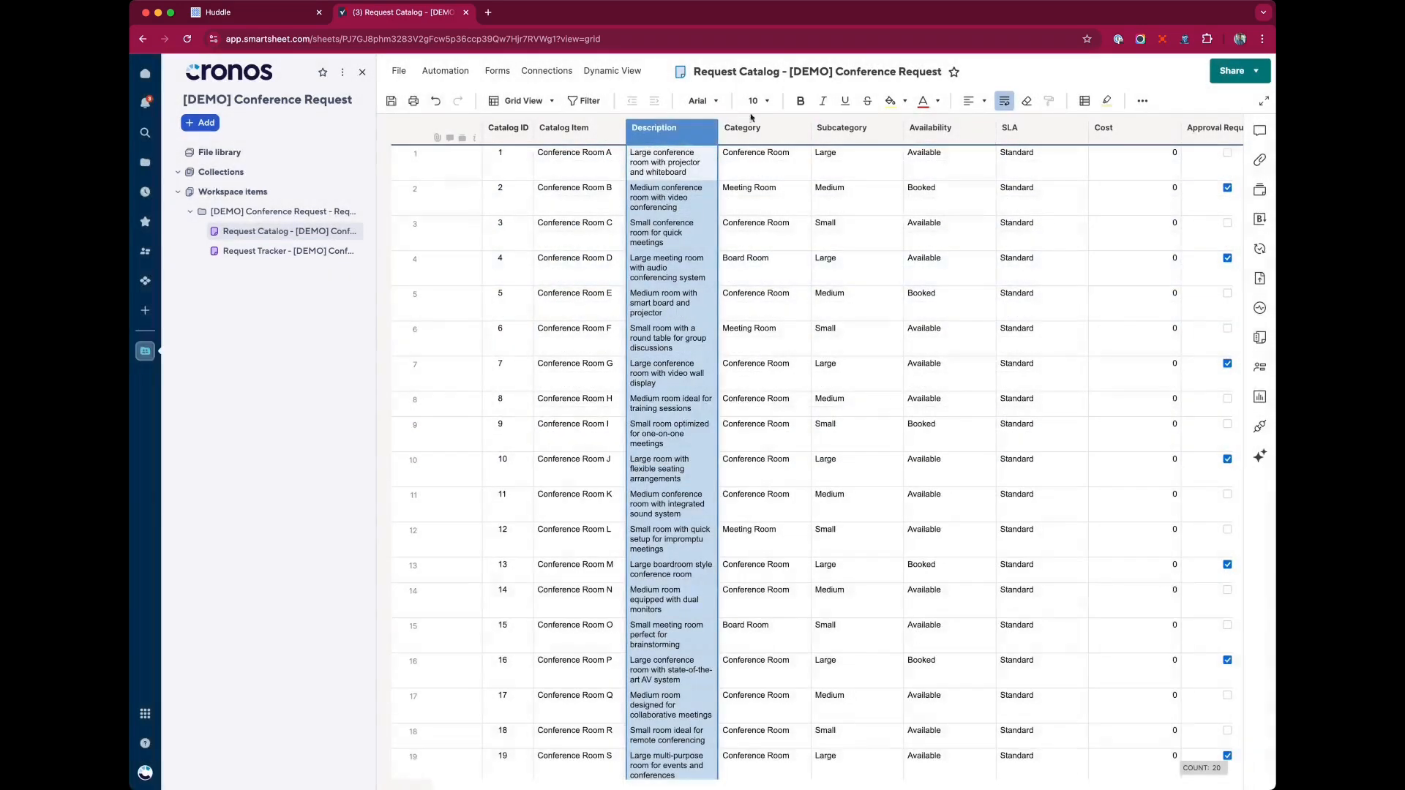
drag(718, 128, 796, 131)
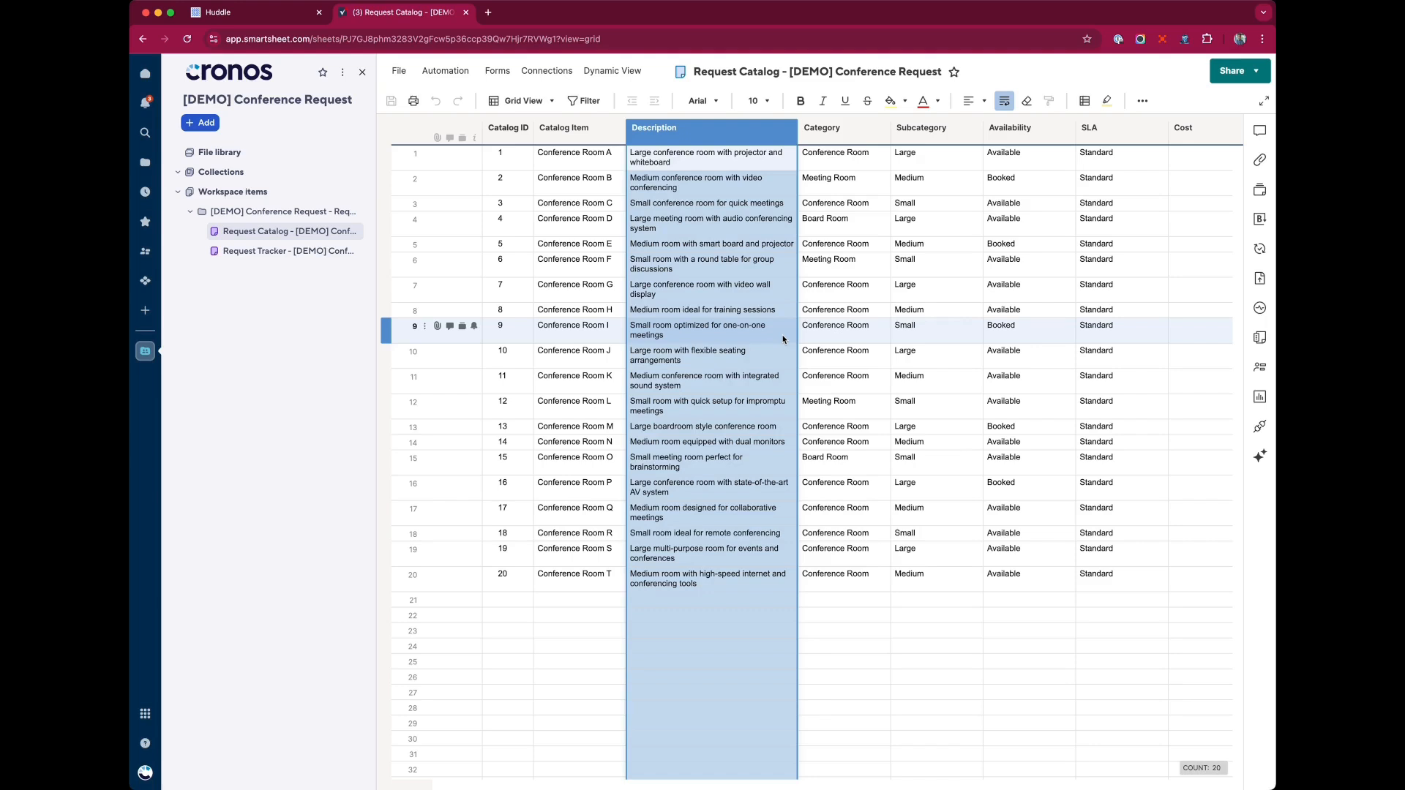
click(827, 290)
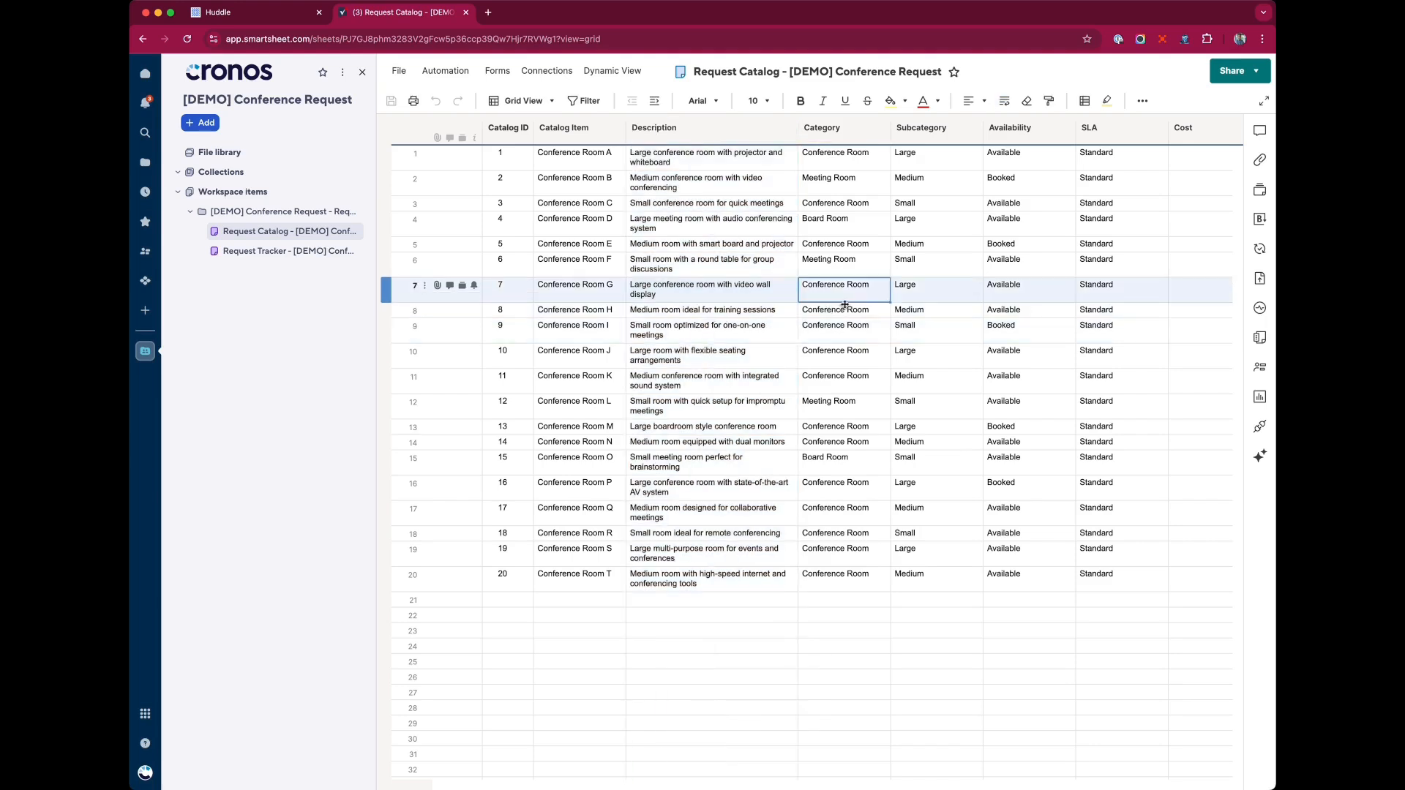
Switch to Huddle and open the [DEMO] Conference Request portal's customer view.
click(232, 14)
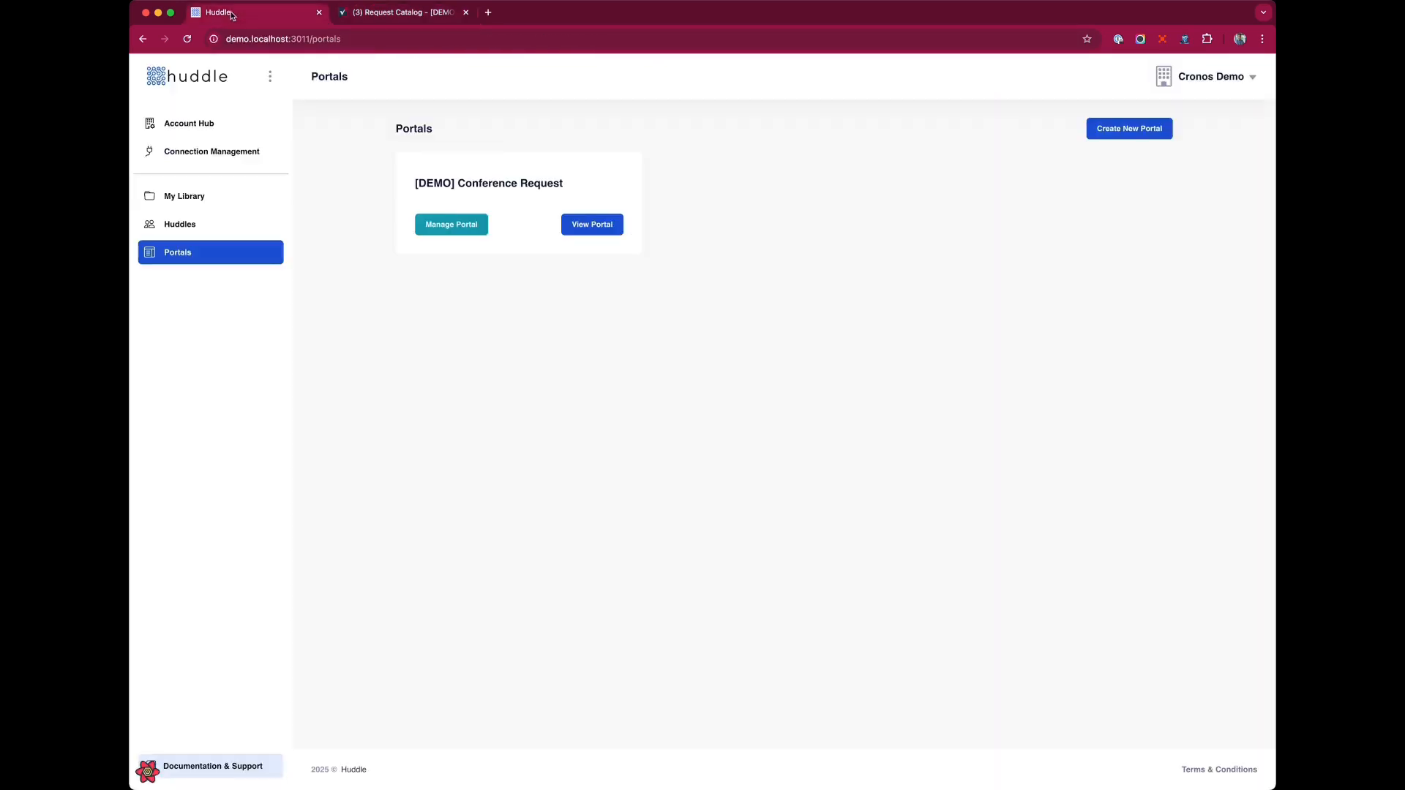
click(594, 225)
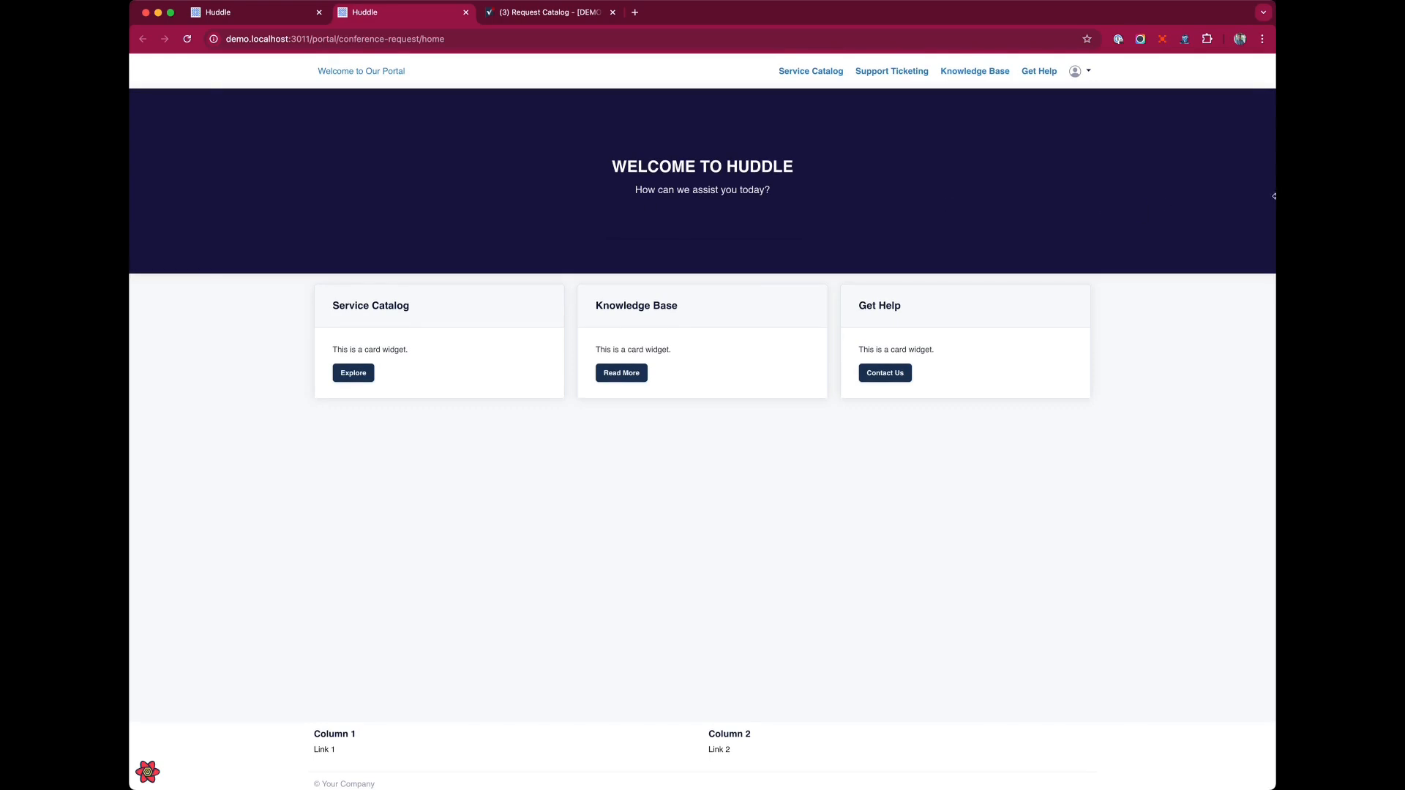
drag(1274, 195, 856, 221)
drag(754, 223, 1266, 267)
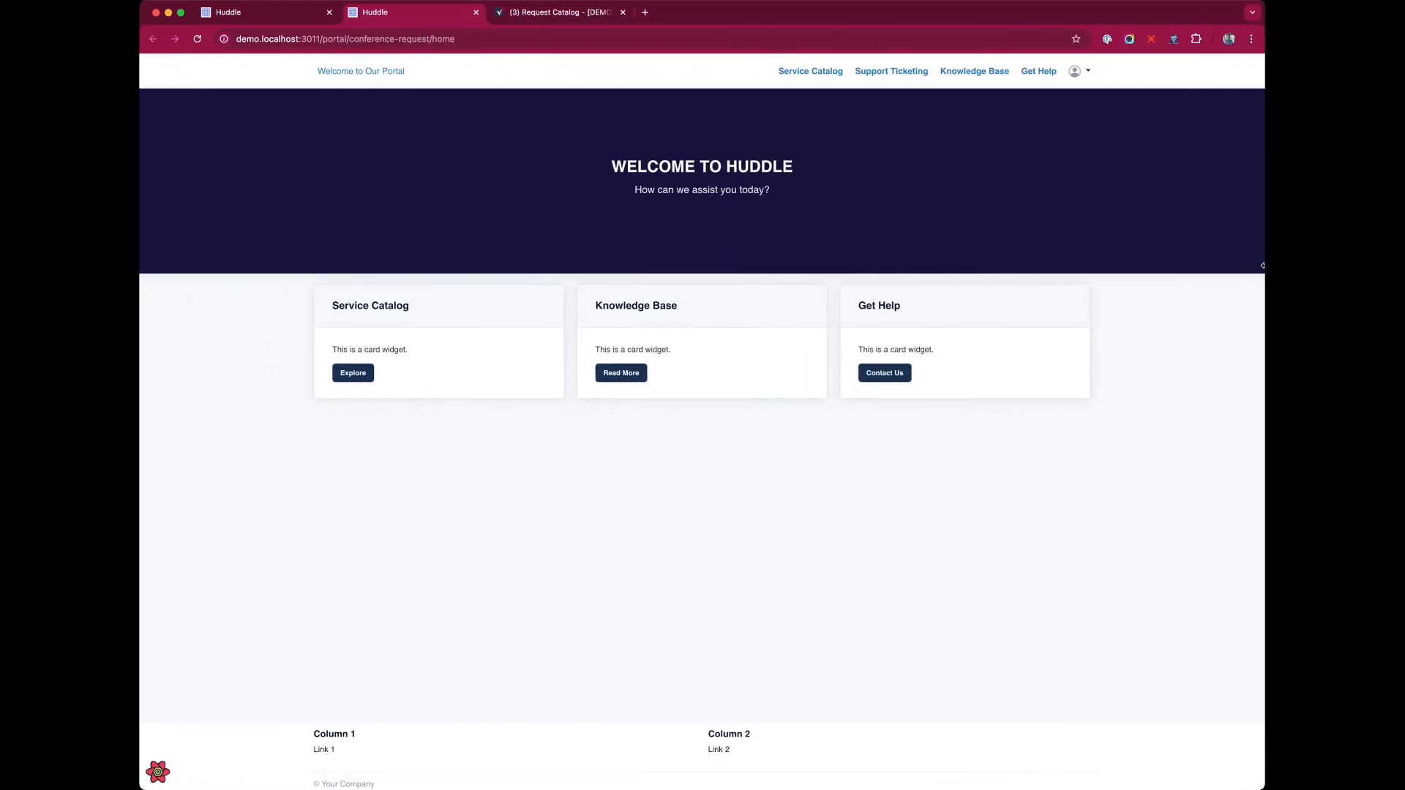
Open the portal's management settings and upload Logo_de_Enron.svg as the portal logo.
click(220, 15)
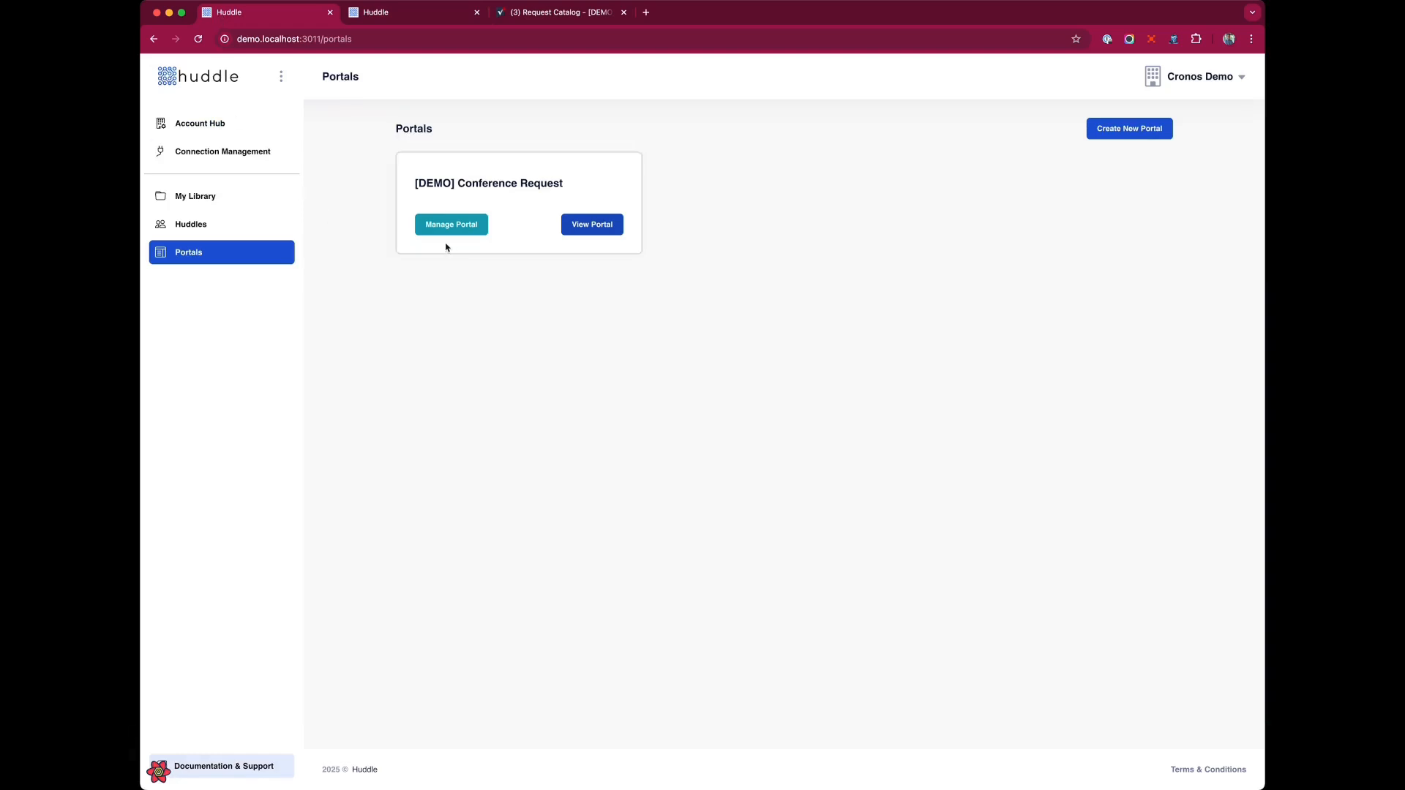
click(470, 226)
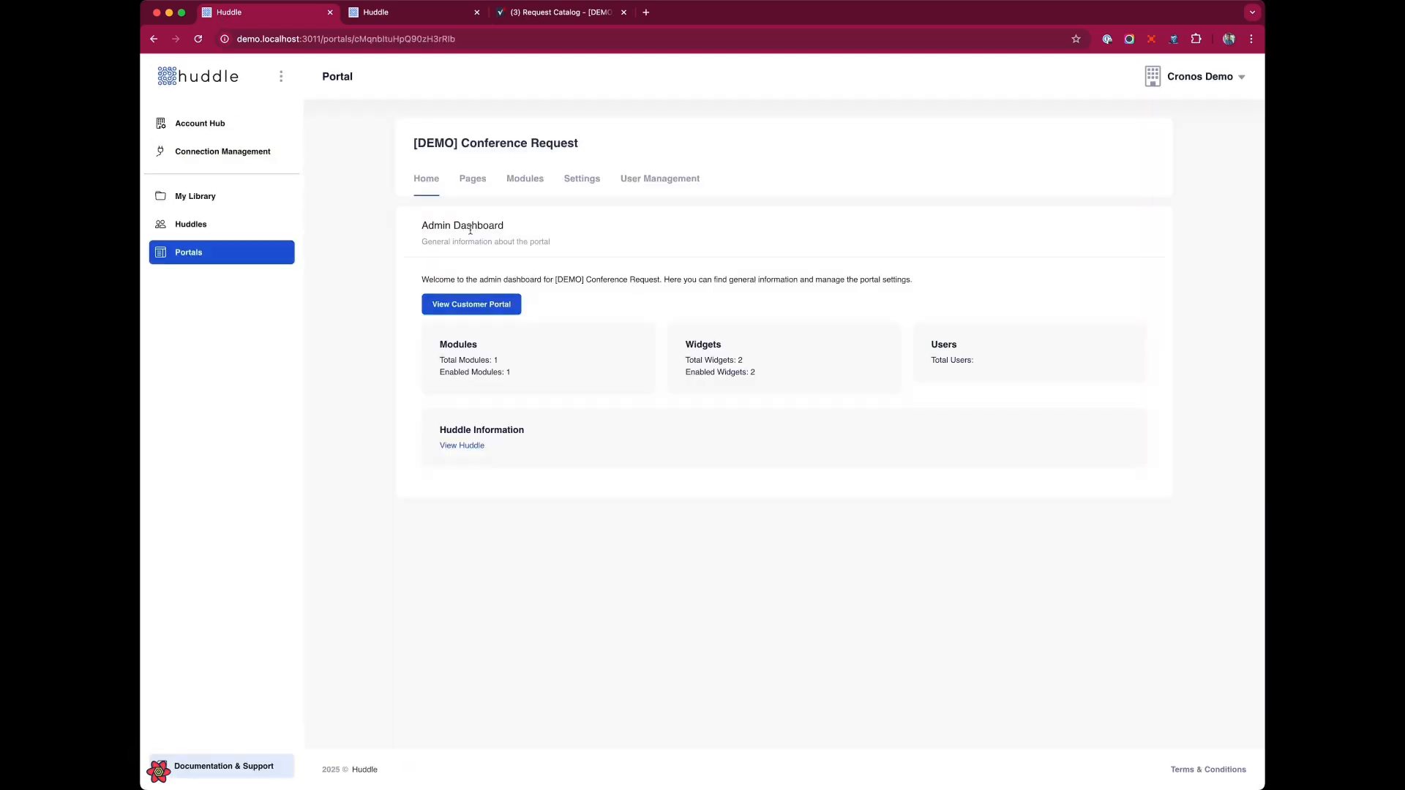
click(582, 180)
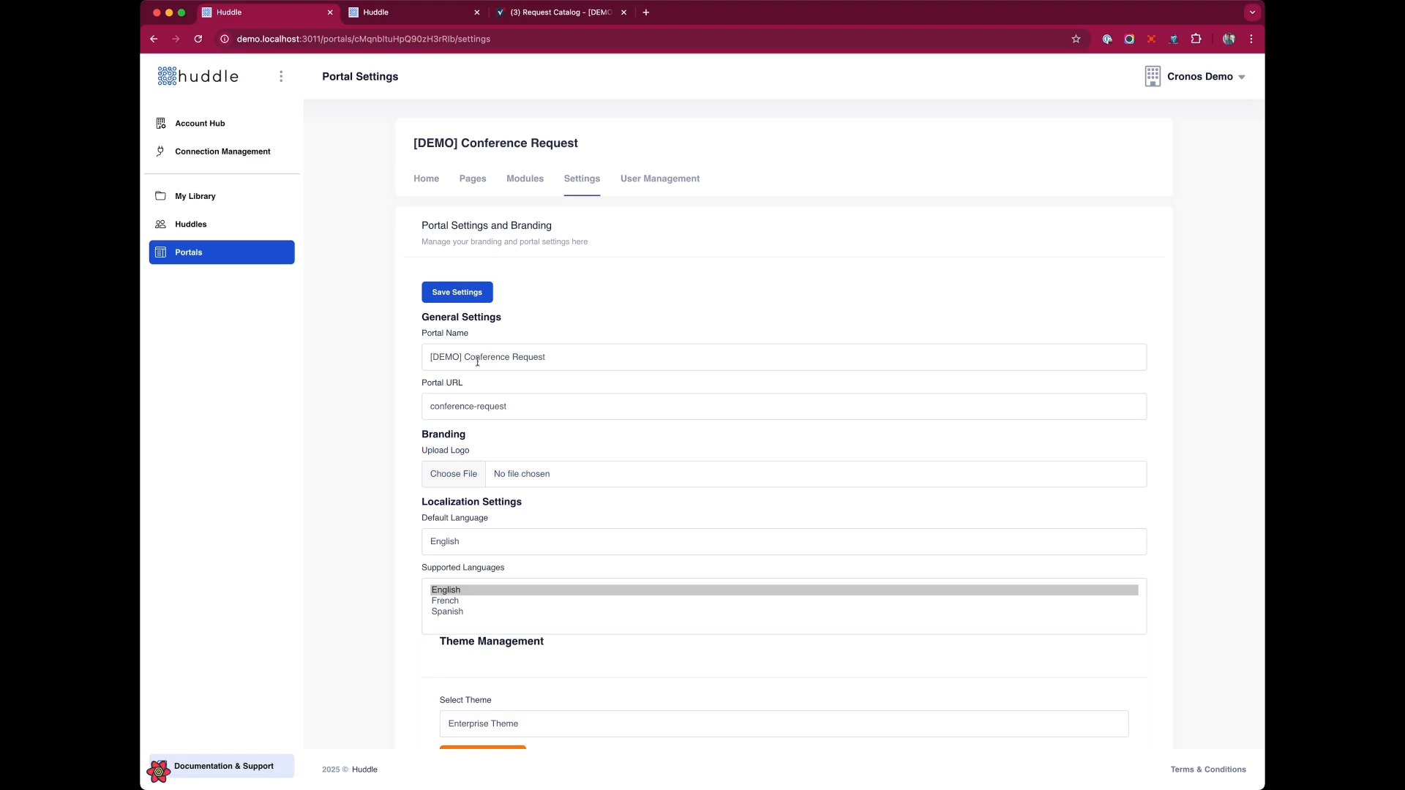
click(471, 480)
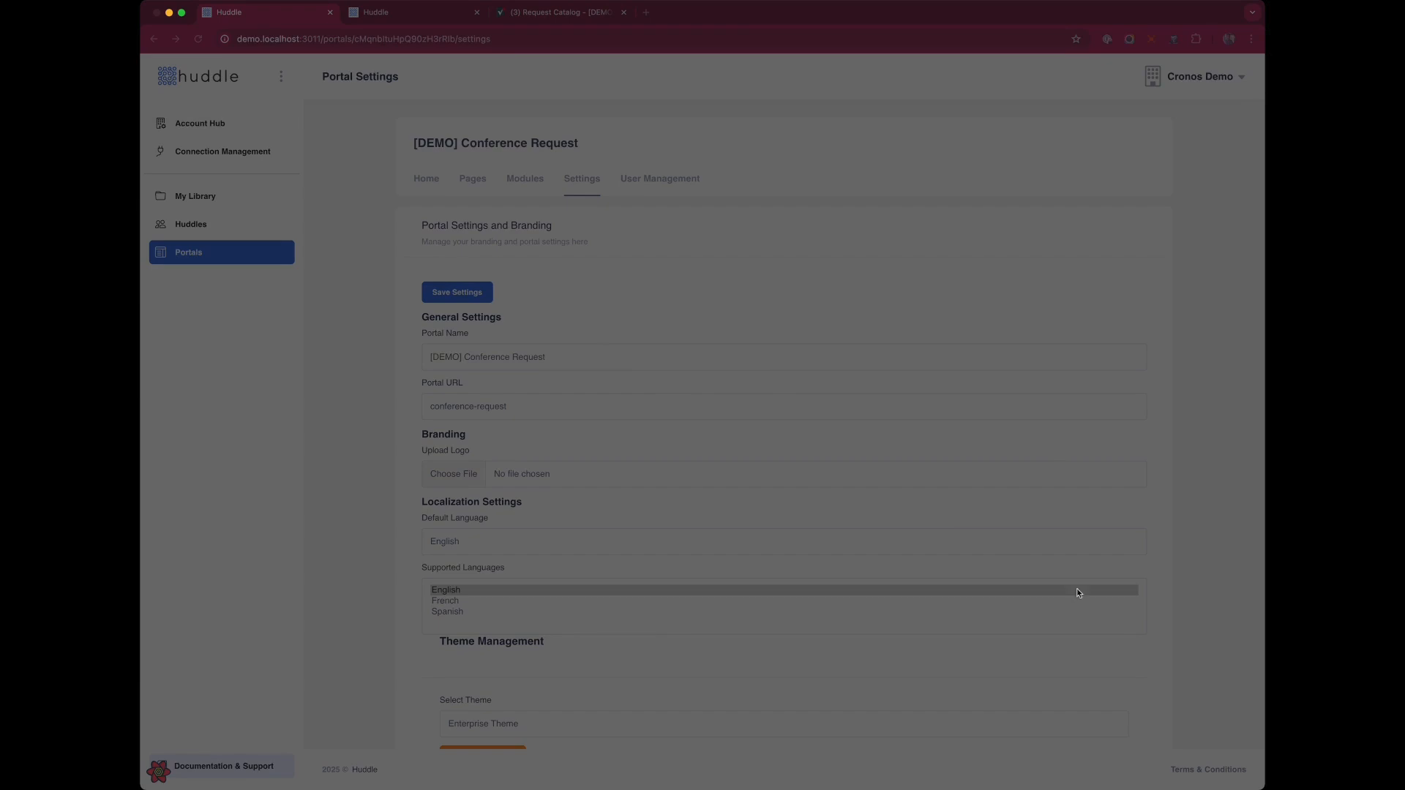
click(1066, 608)
Review the portal's theme customization tabs: Global, Component, Button, Form and Hero settings.
scroll(610, 388, down, 1)
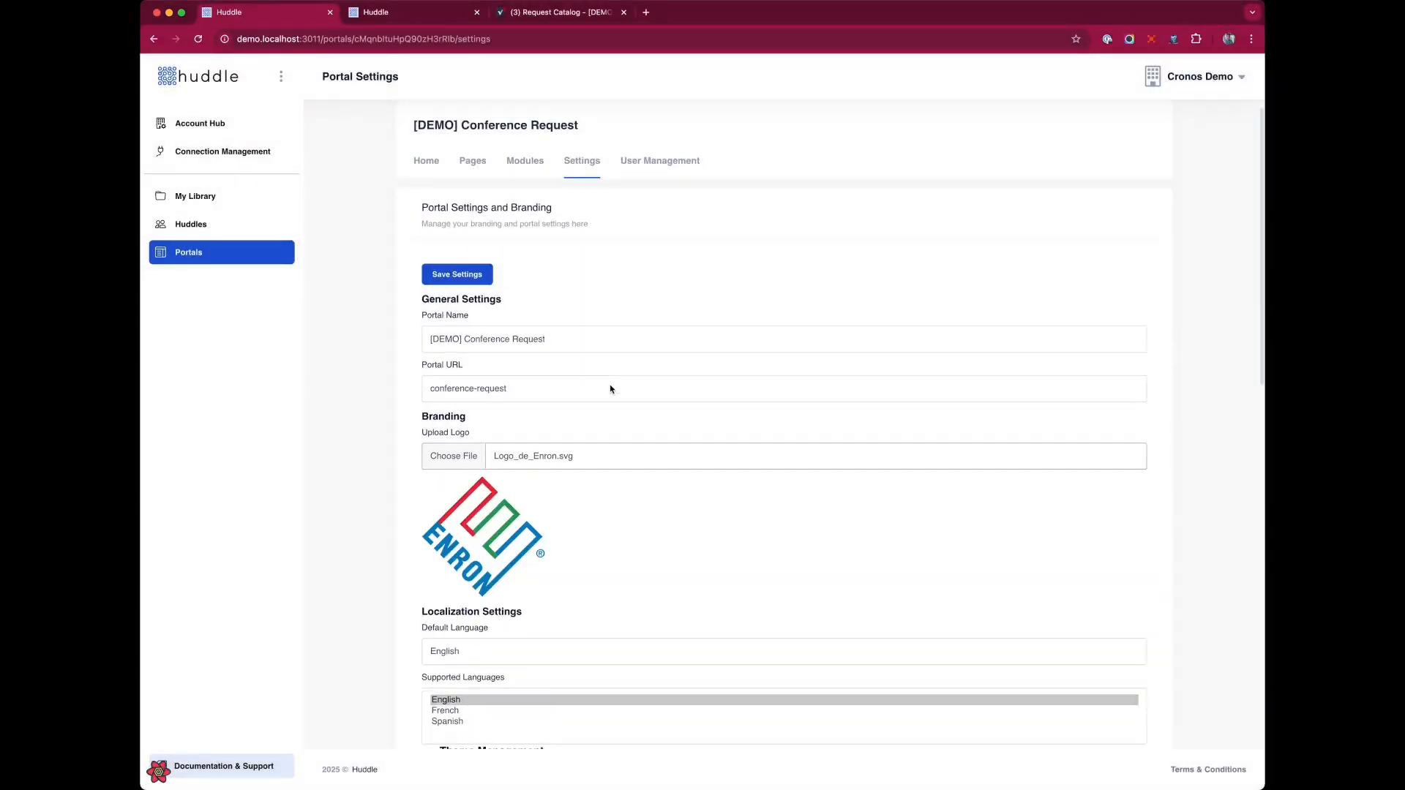
scroll(634, 502, down, 5)
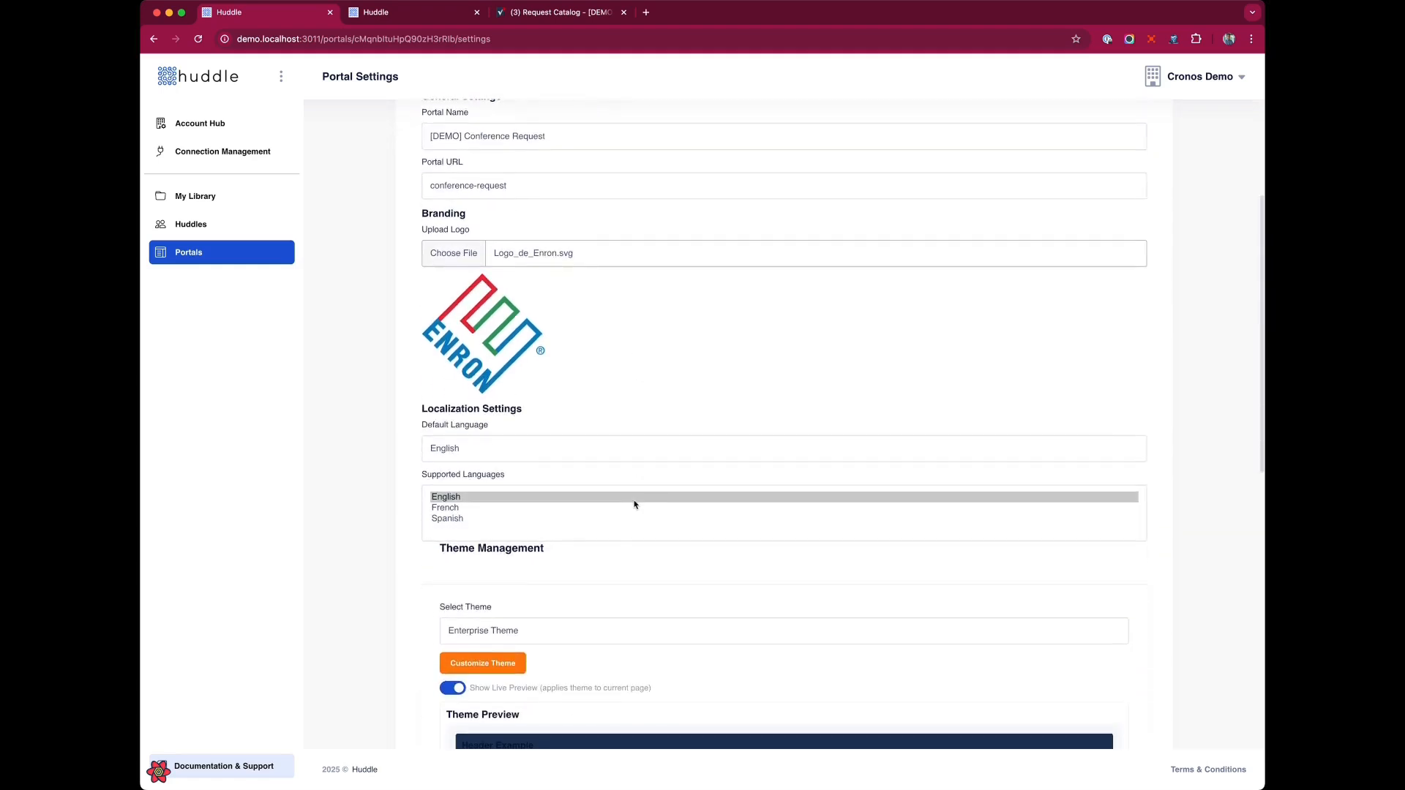
scroll(658, 494, down, 2)
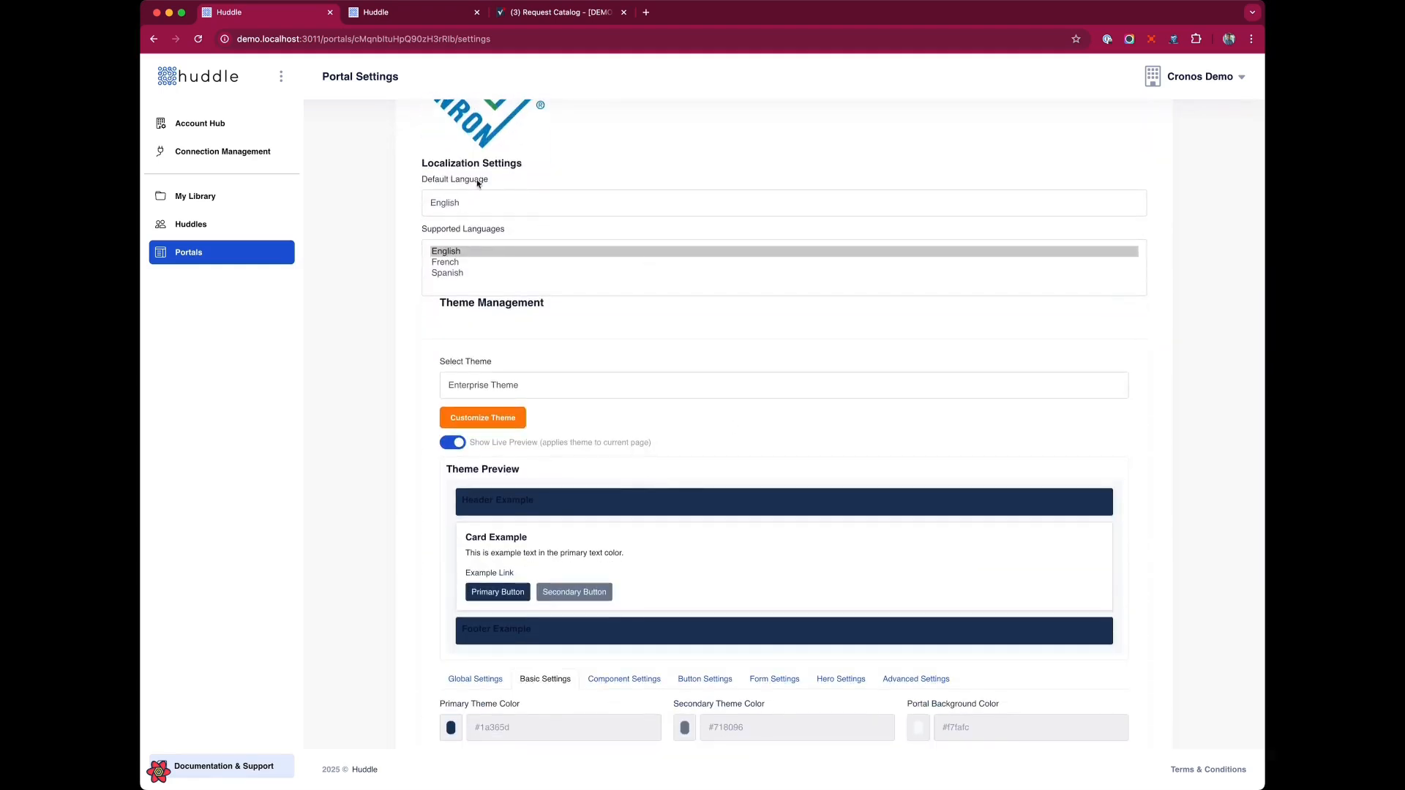
scroll(752, 376, down, 2)
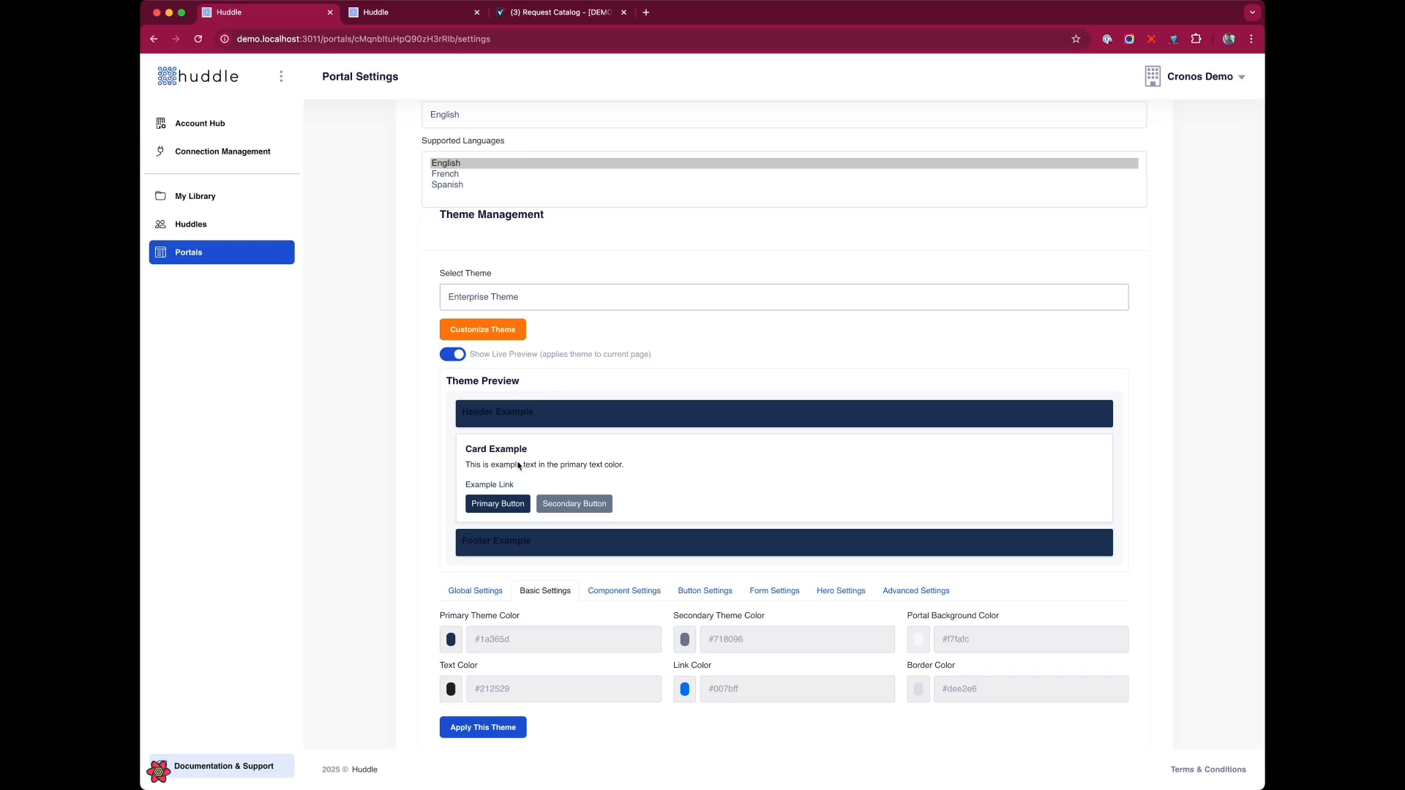
click(474, 594)
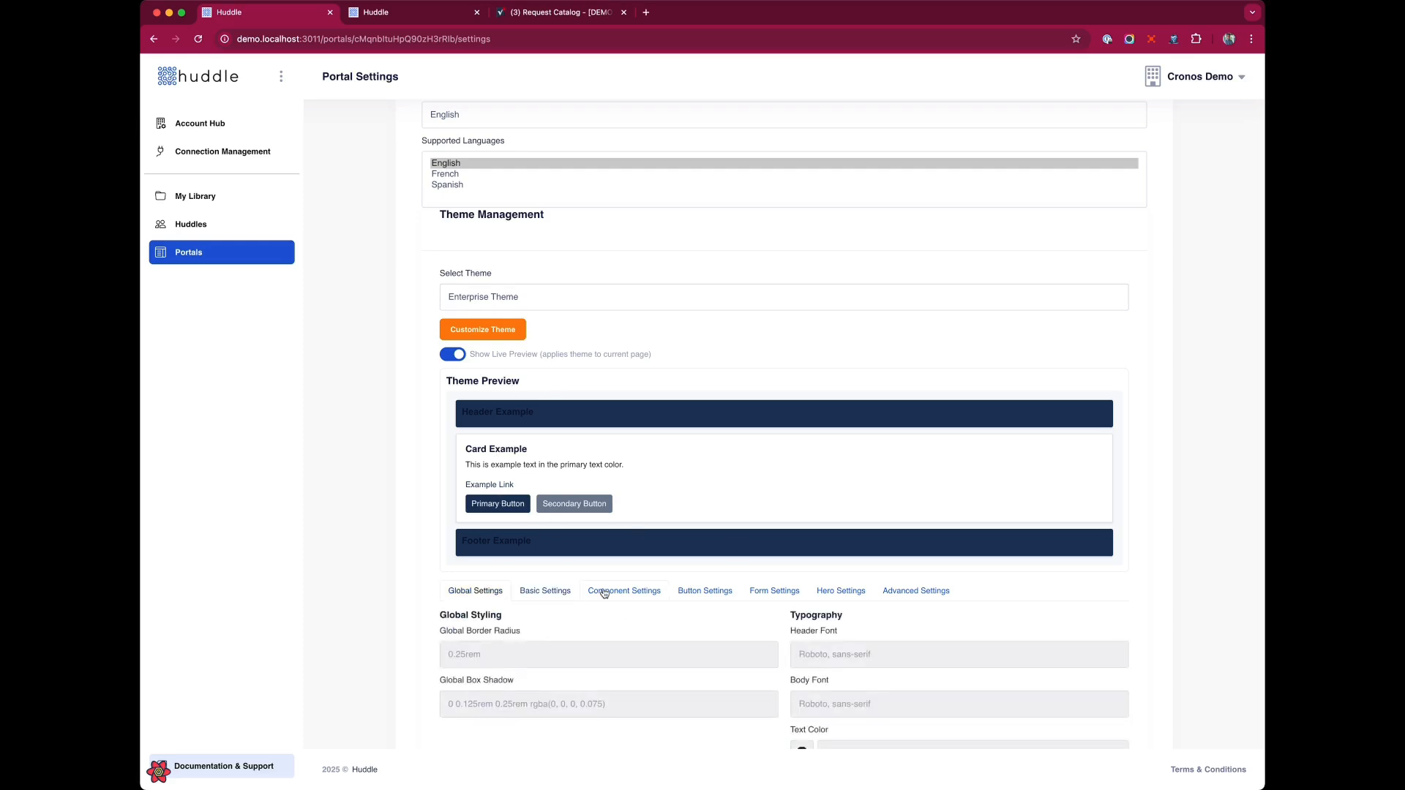
click(604, 594)
click(701, 592)
click(783, 593)
scroll(824, 607, down, 2)
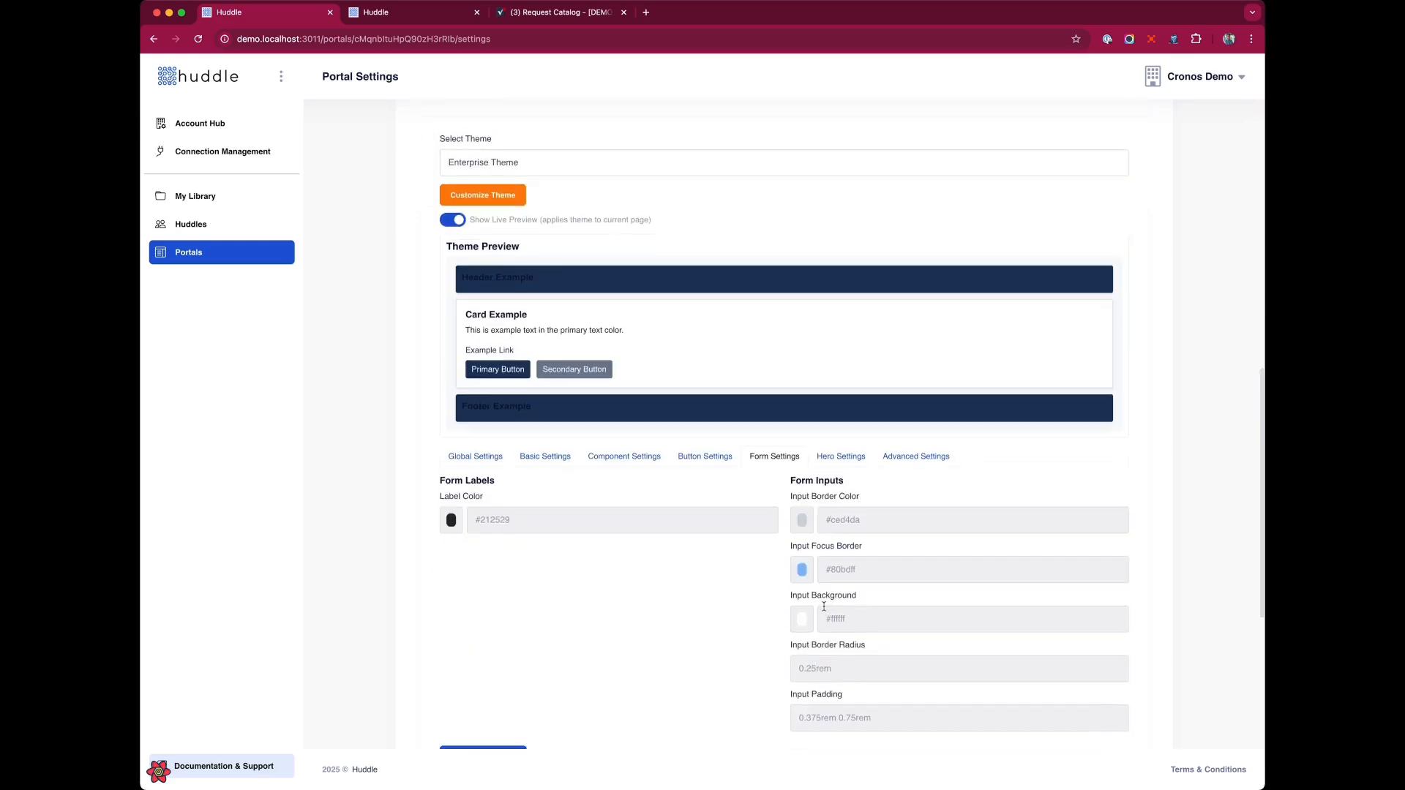
click(841, 449)
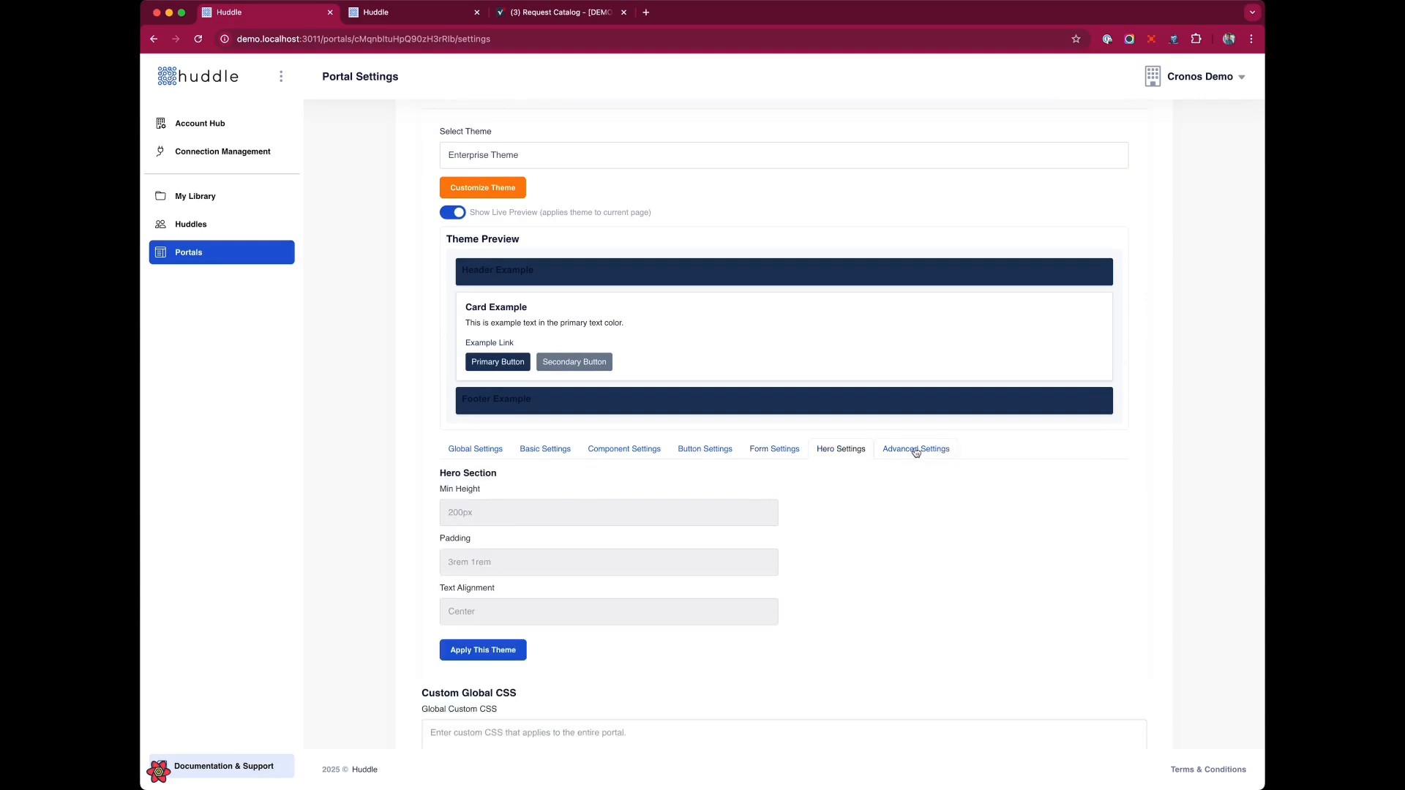
click(621, 449)
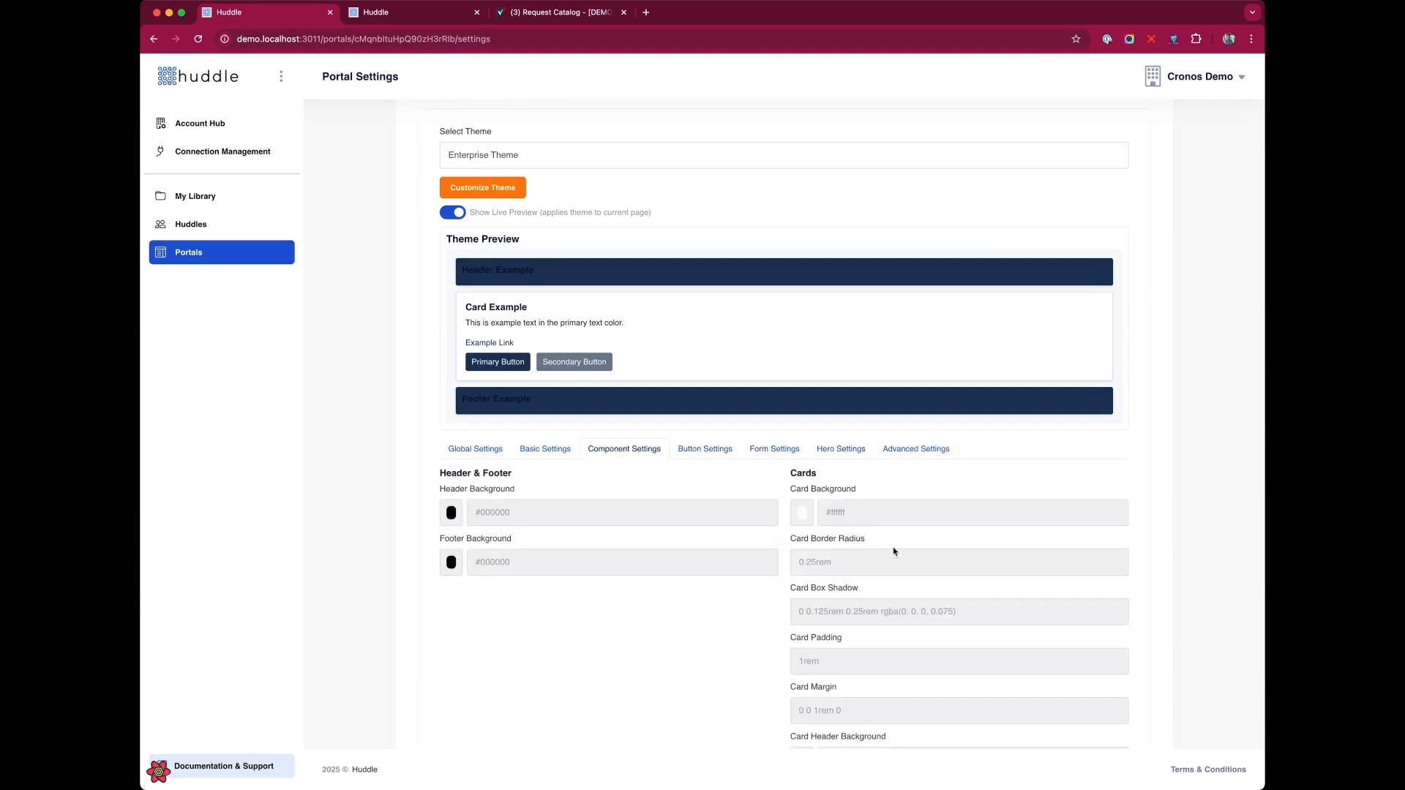
Save the portal settings with the uploaded logo.
scroll(742, 631, down, 6)
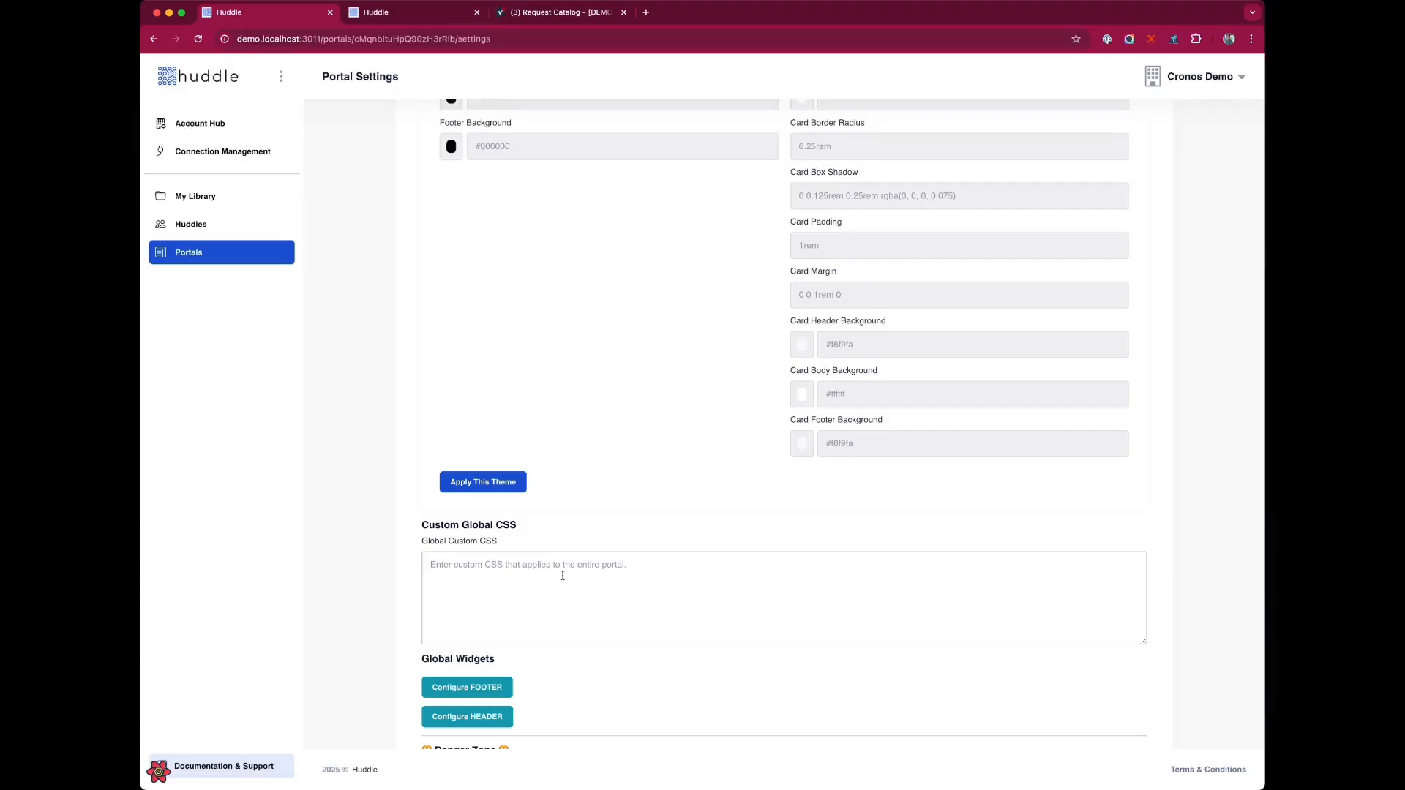
scroll(577, 589, down, 1)
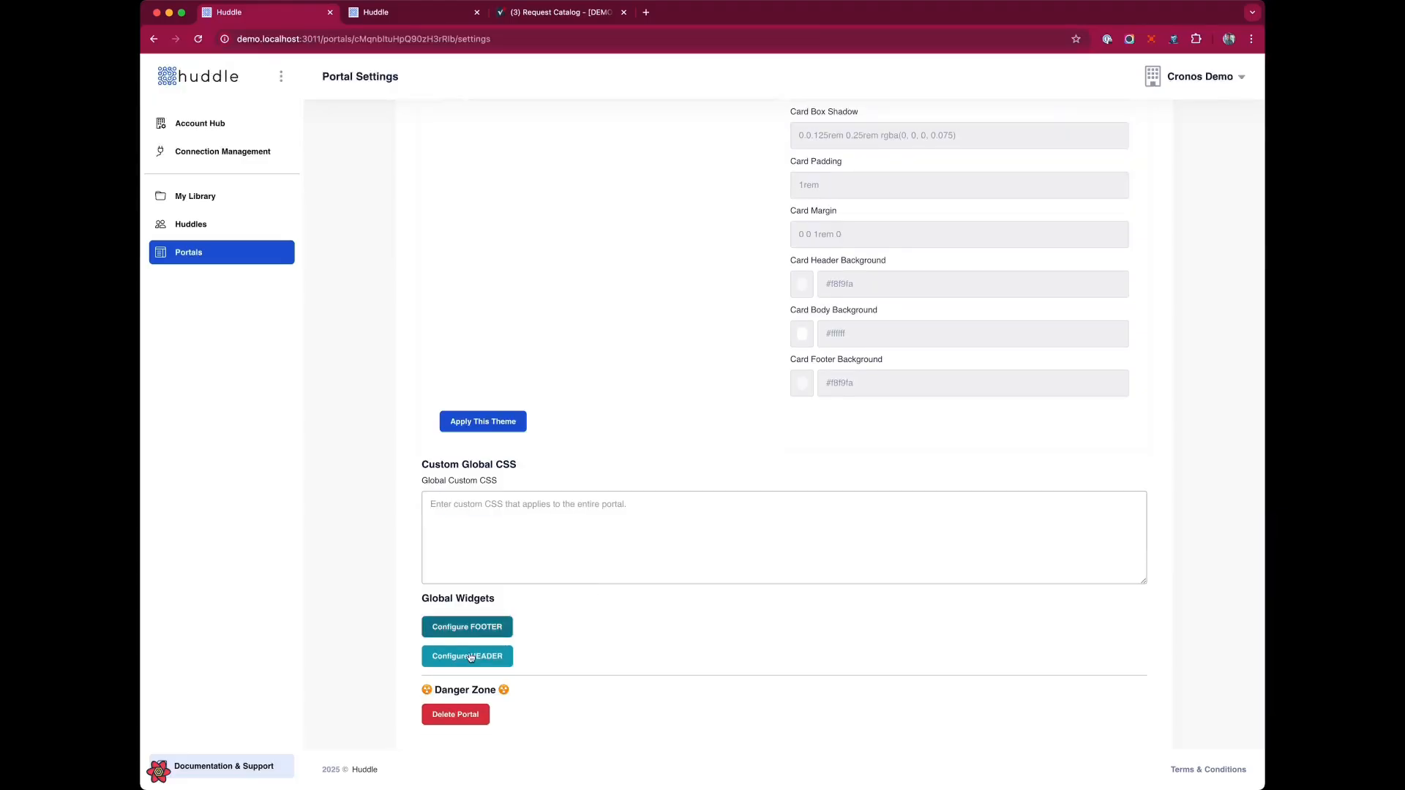
scroll(677, 661, up, 15)
scroll(691, 664, up, 4)
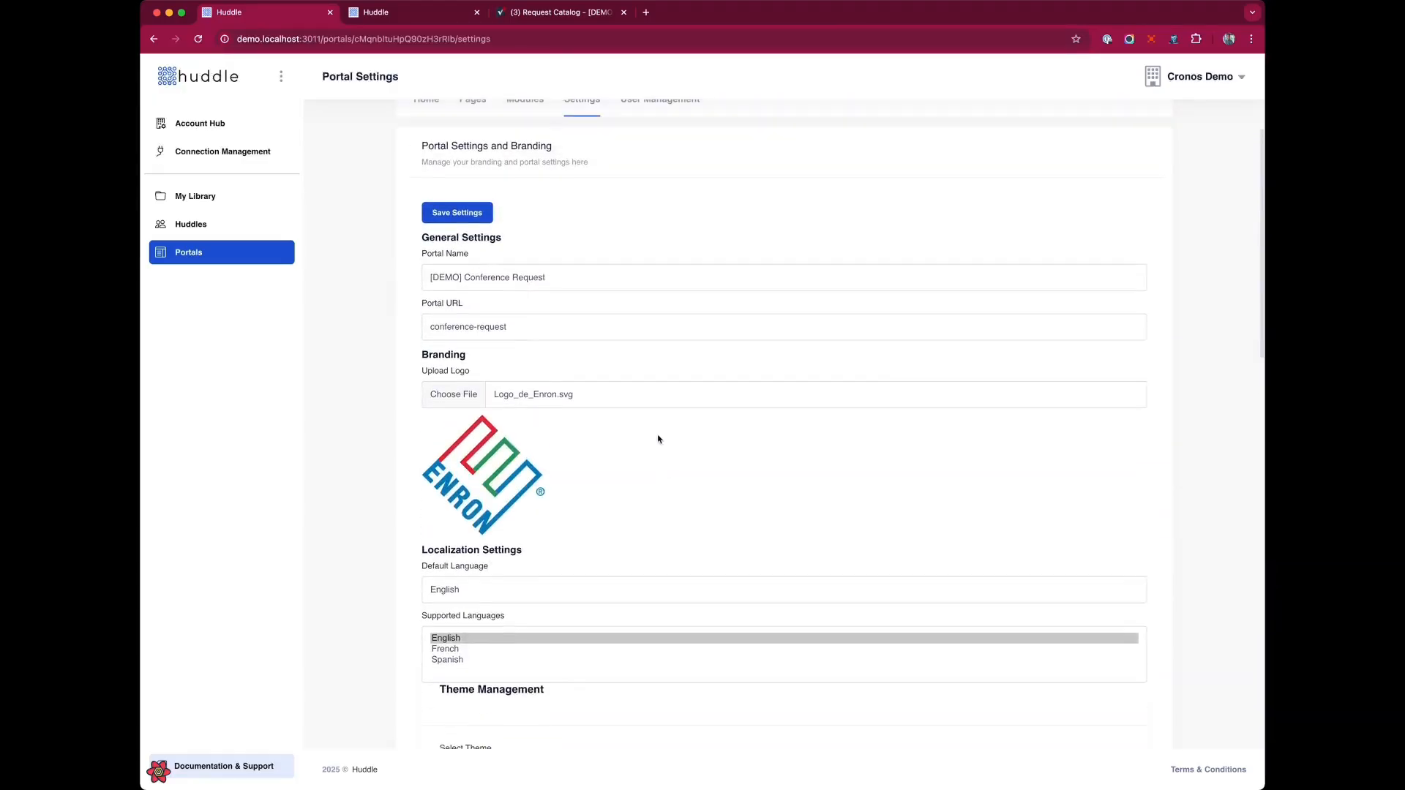
click(454, 234)
click(415, 12)
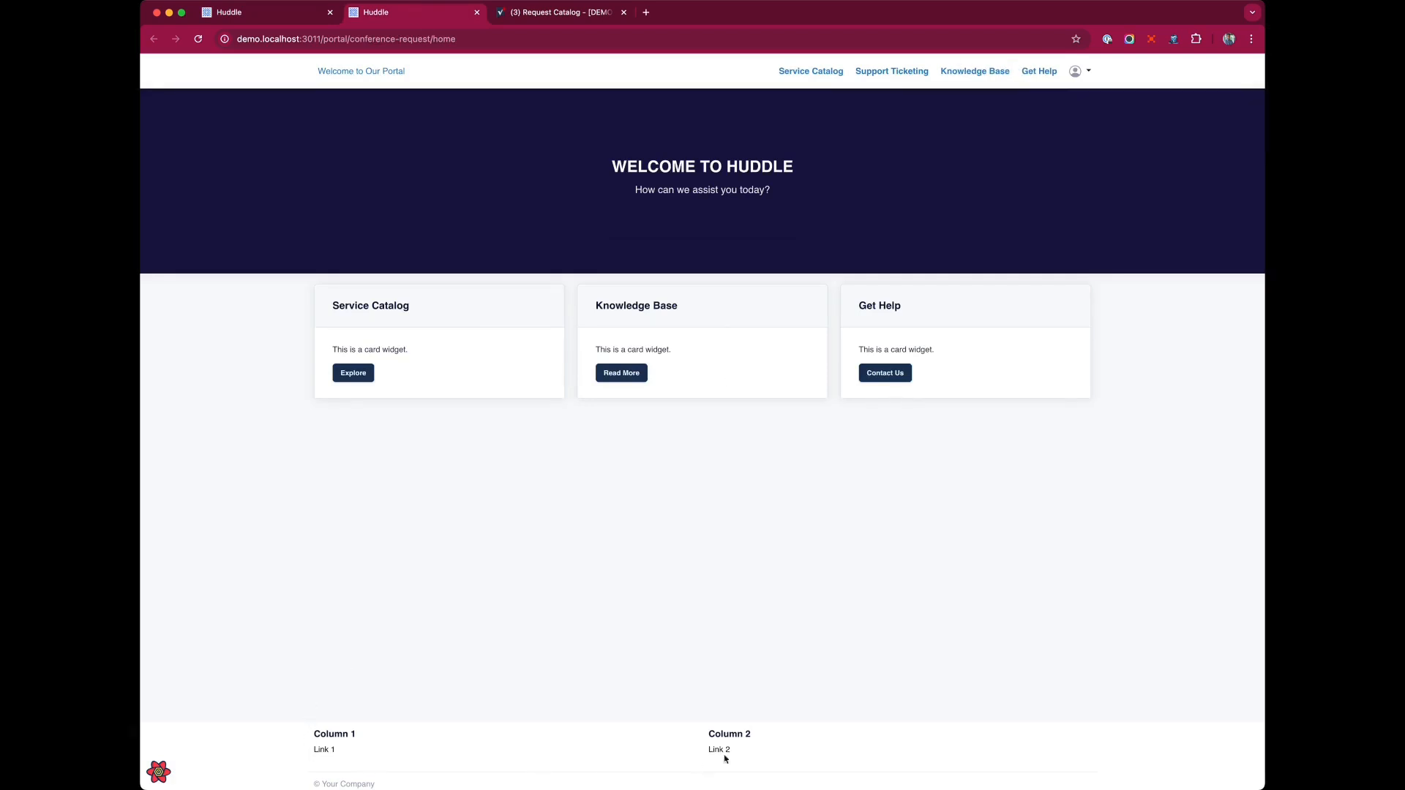
click(261, 13)
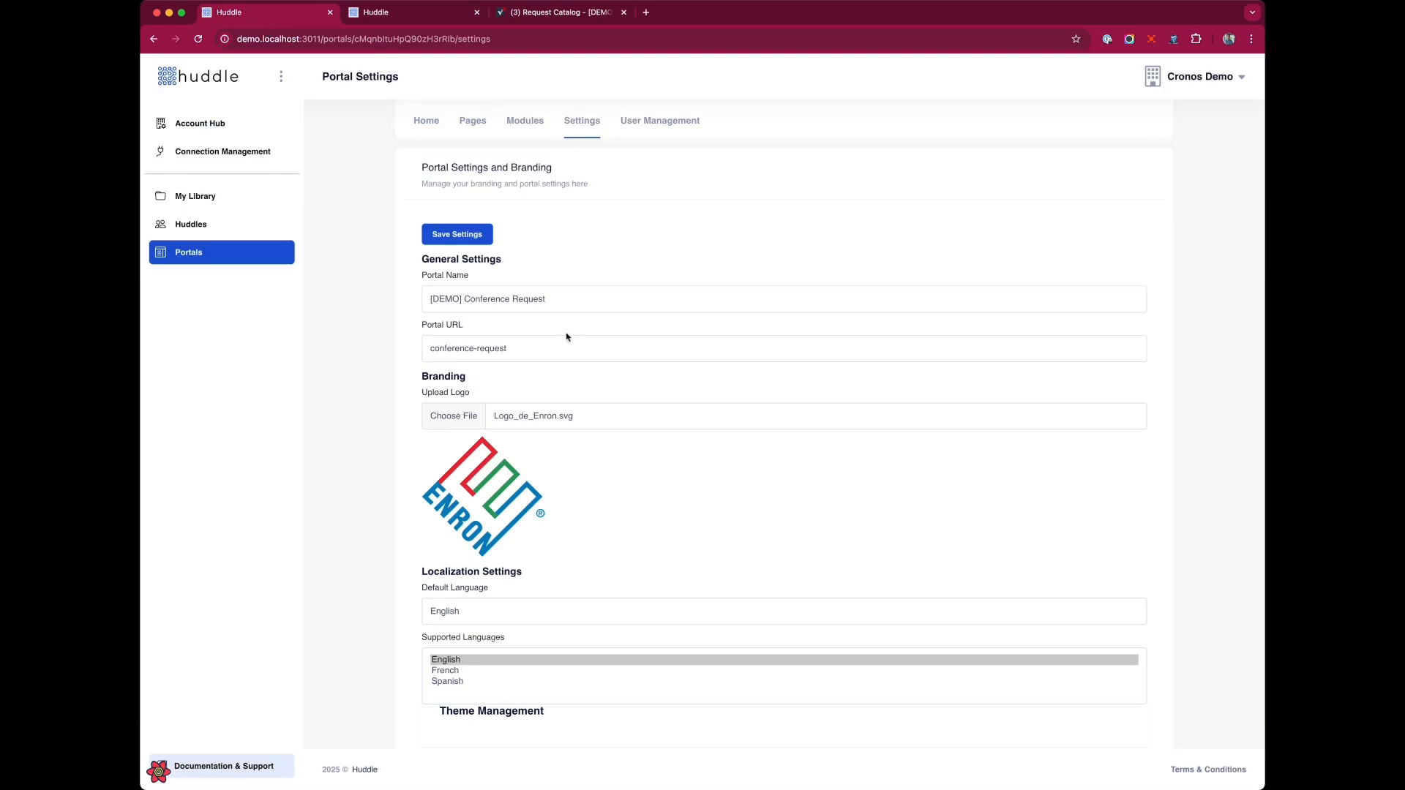
Open the Request Management module configuration and review the output columns of both sheets.
click(525, 117)
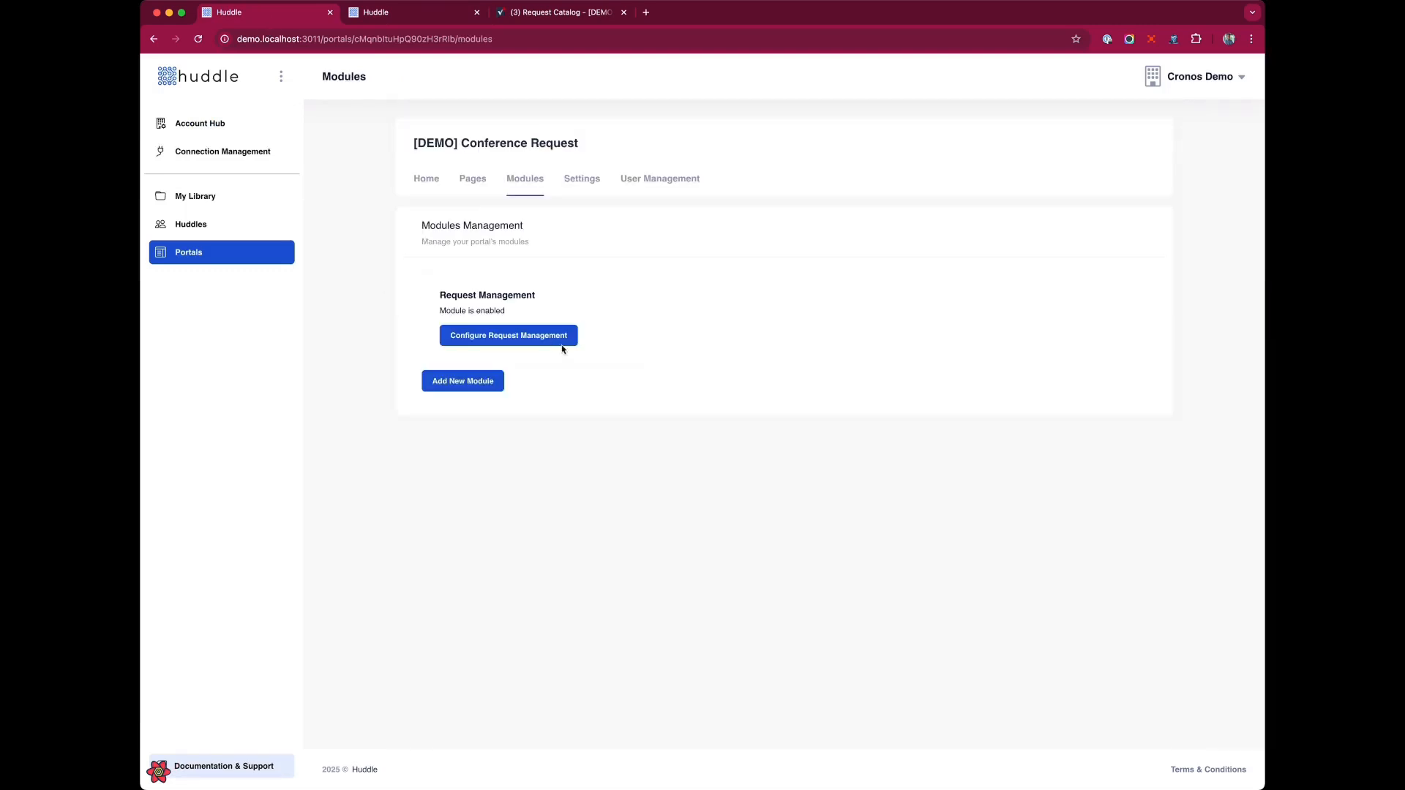
click(538, 337)
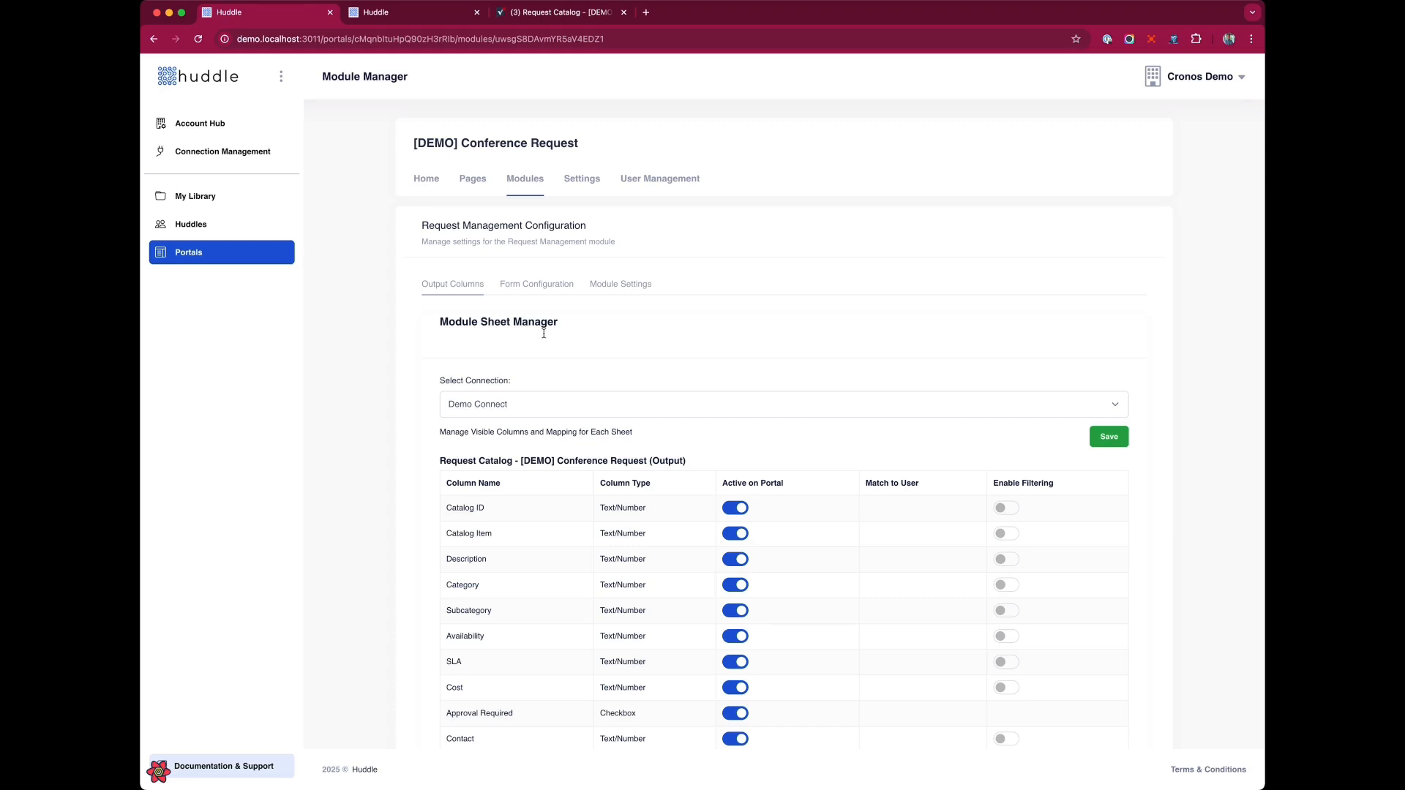
scroll(543, 333, down, 5)
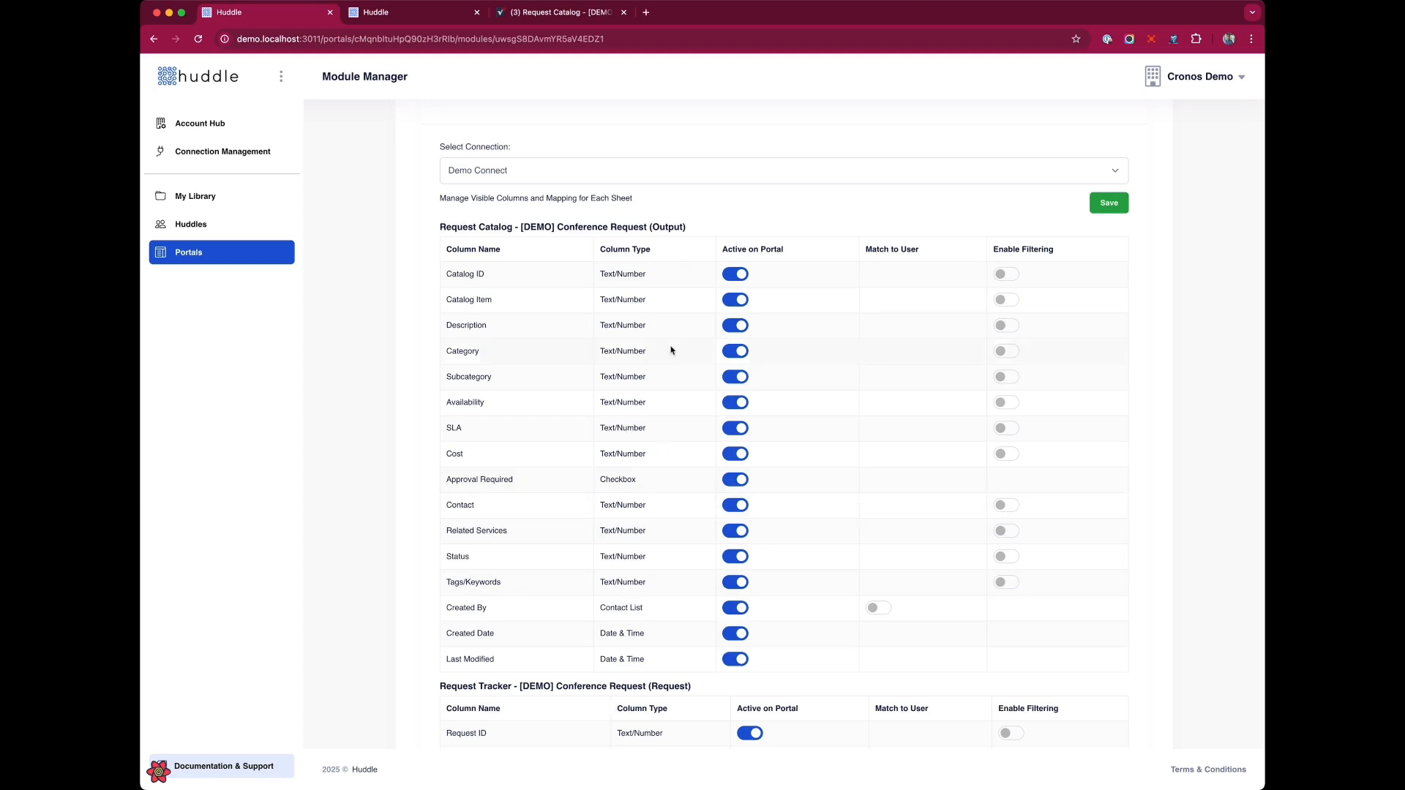
double_click(659, 232)
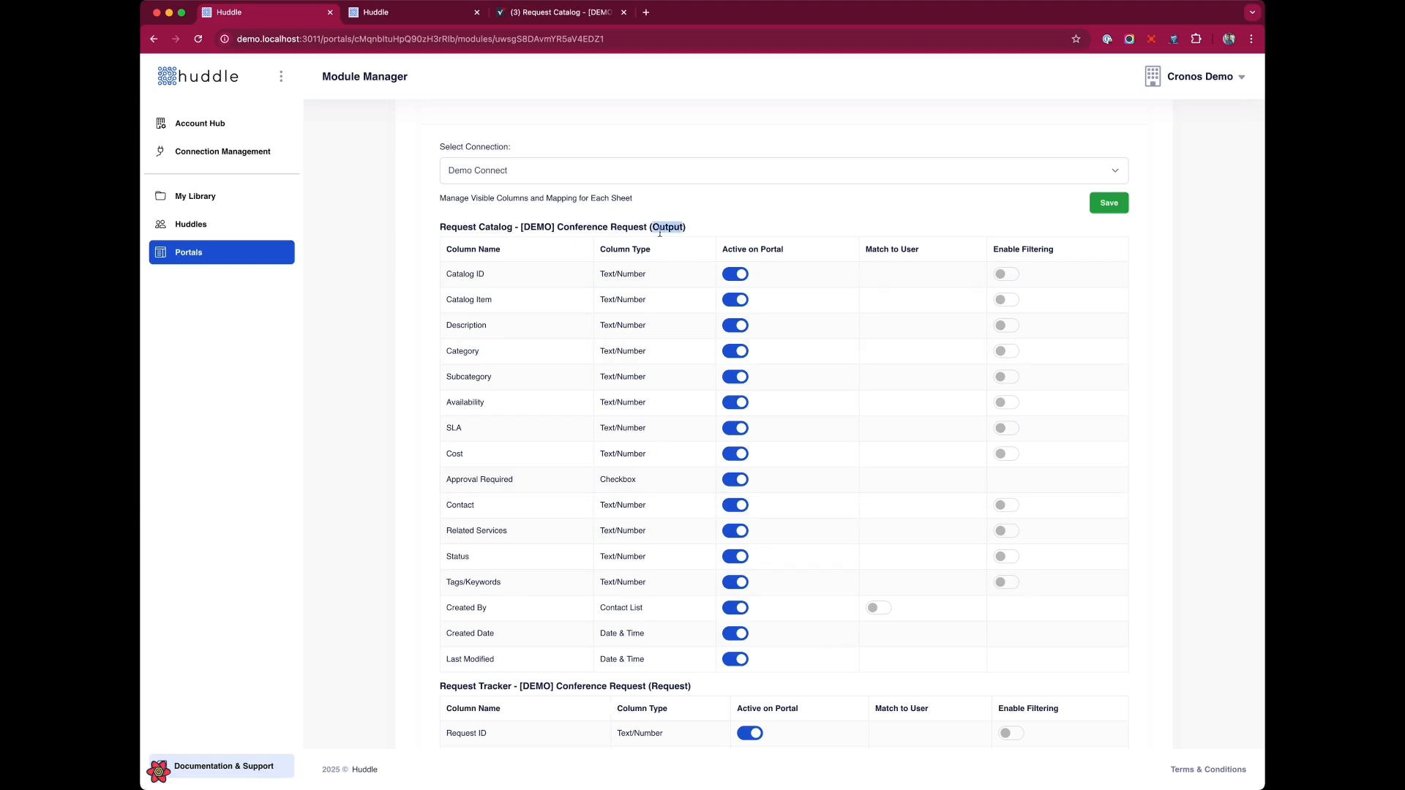
double_click(673, 692)
scroll(517, 296, down, 3)
scroll(515, 323, up, 4)
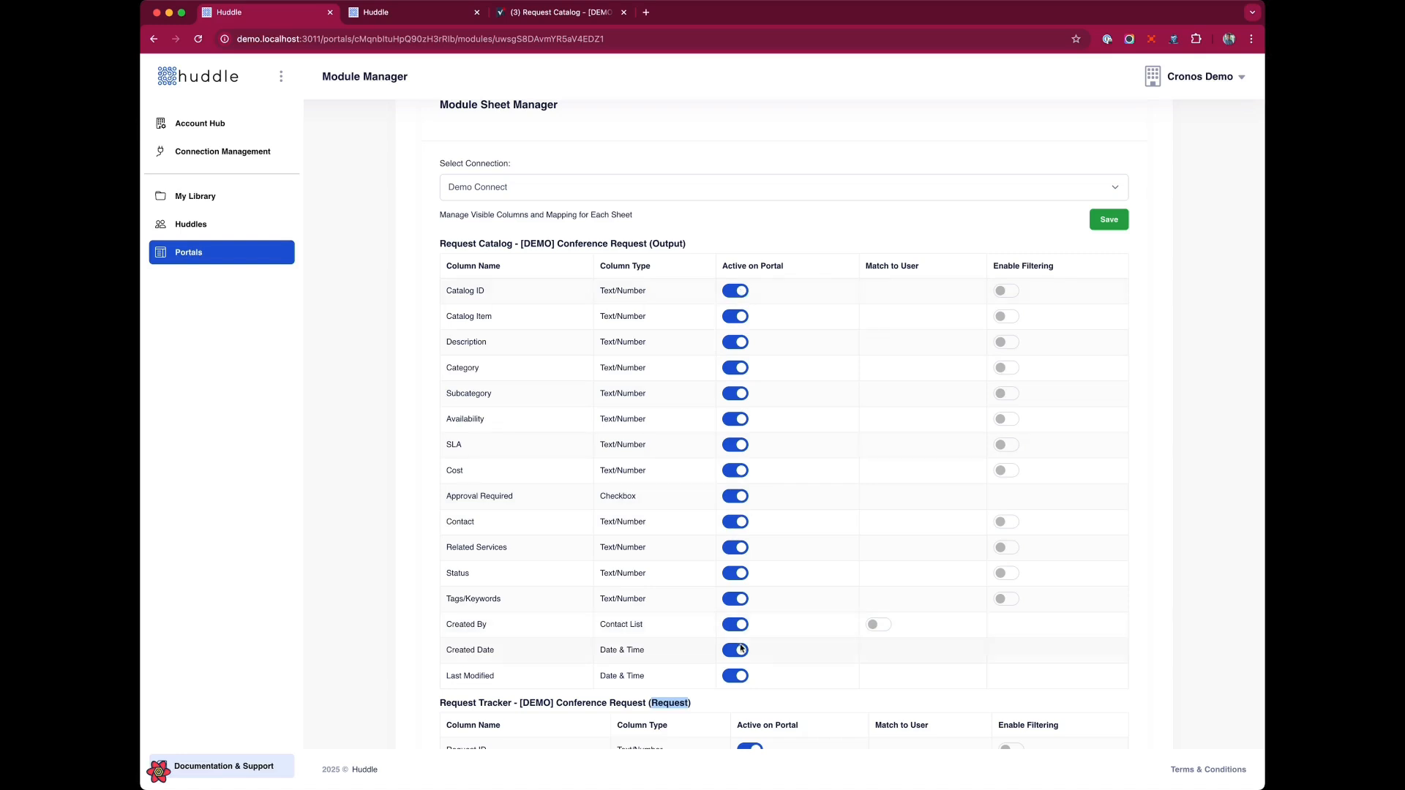
Hide the Created Date and Last Modified columns of the Request Catalog from the portal.
click(736, 677)
click(735, 650)
click(734, 499)
click(734, 499)
drag(447, 628, 506, 627)
Enable Match to User for the Request Tracker's Assigned To column.
scroll(624, 630, down, 7)
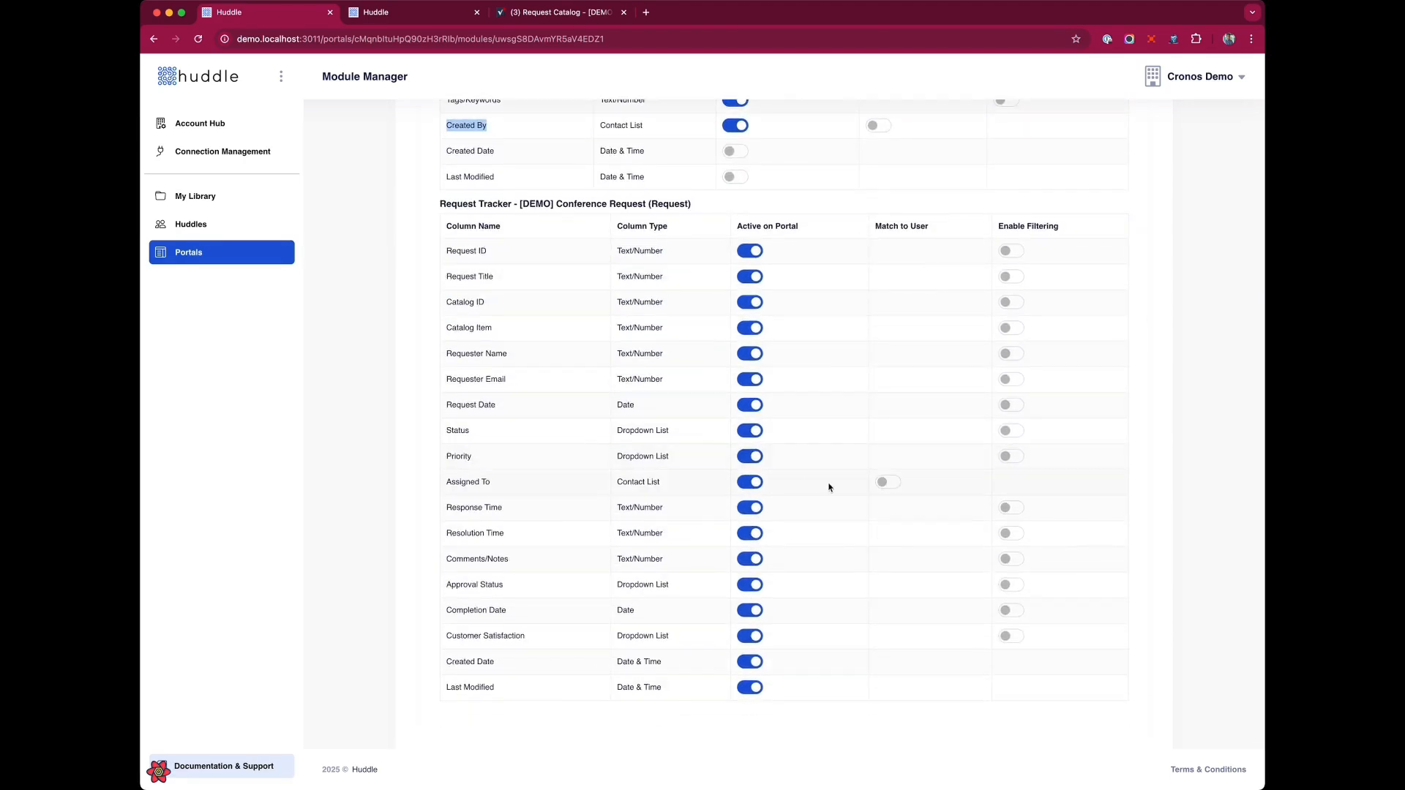
click(888, 482)
Enable filtering on the Category and Subcategory catalog columns and save the column settings.
scroll(897, 542, up, 1)
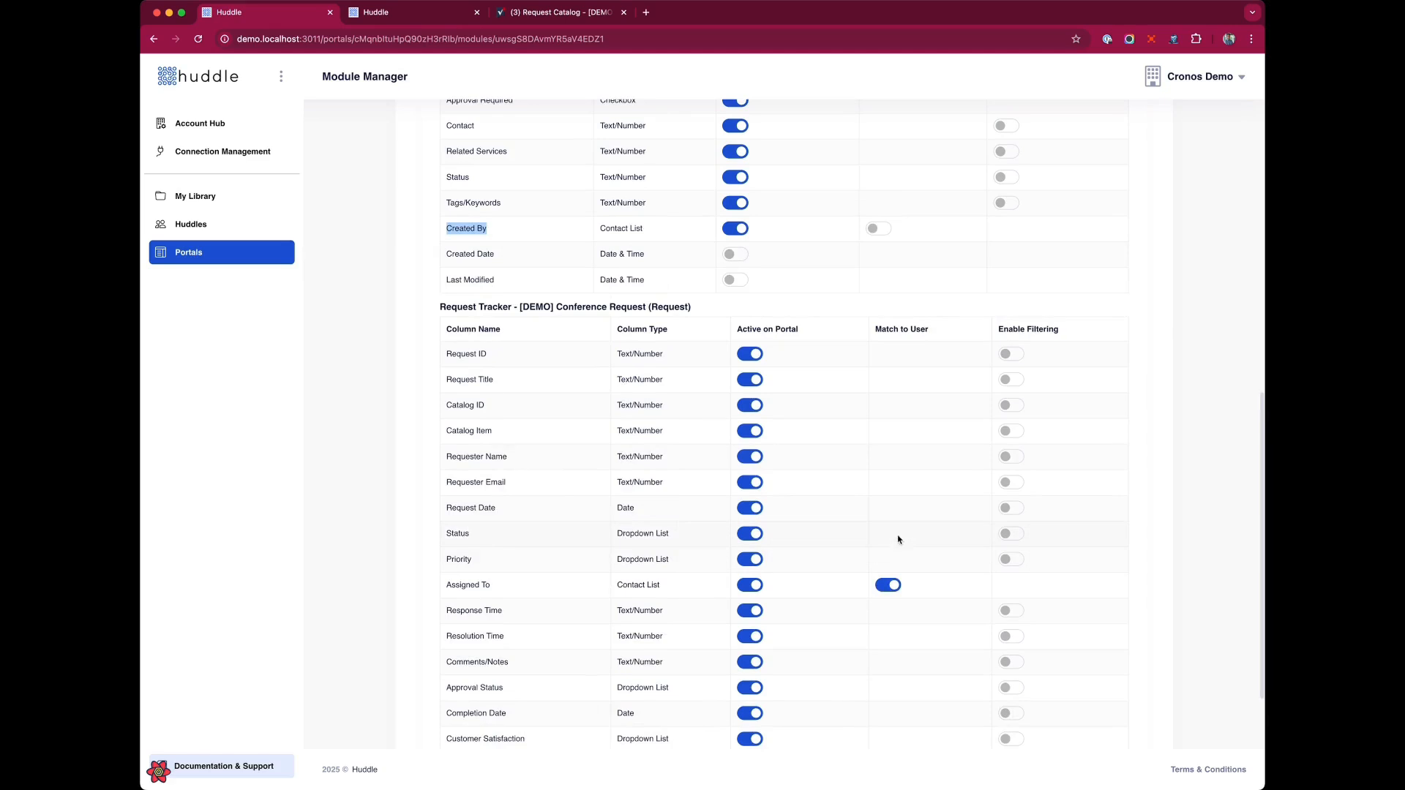
scroll(1039, 556, up, 6)
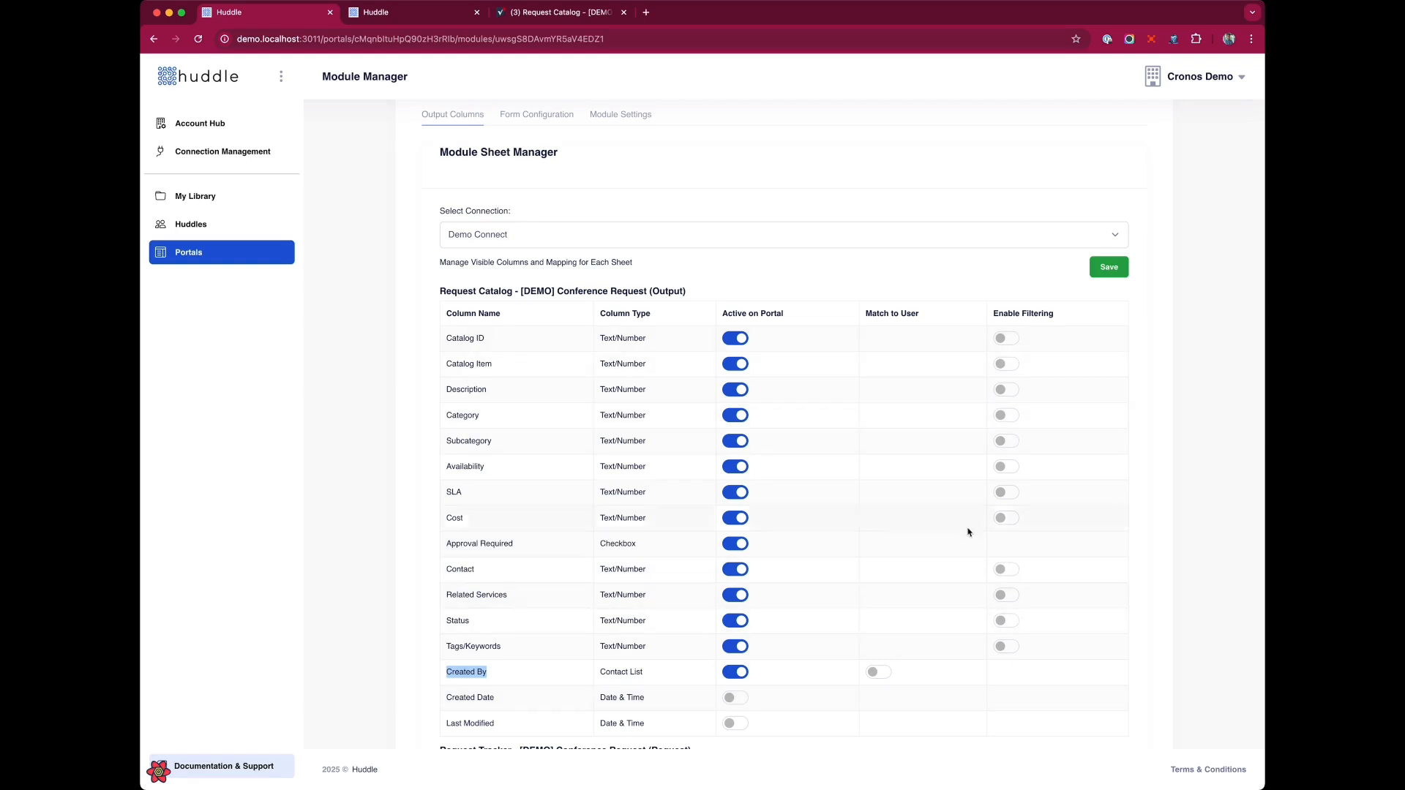
click(1010, 416)
click(1007, 444)
scroll(1009, 609, down, 8)
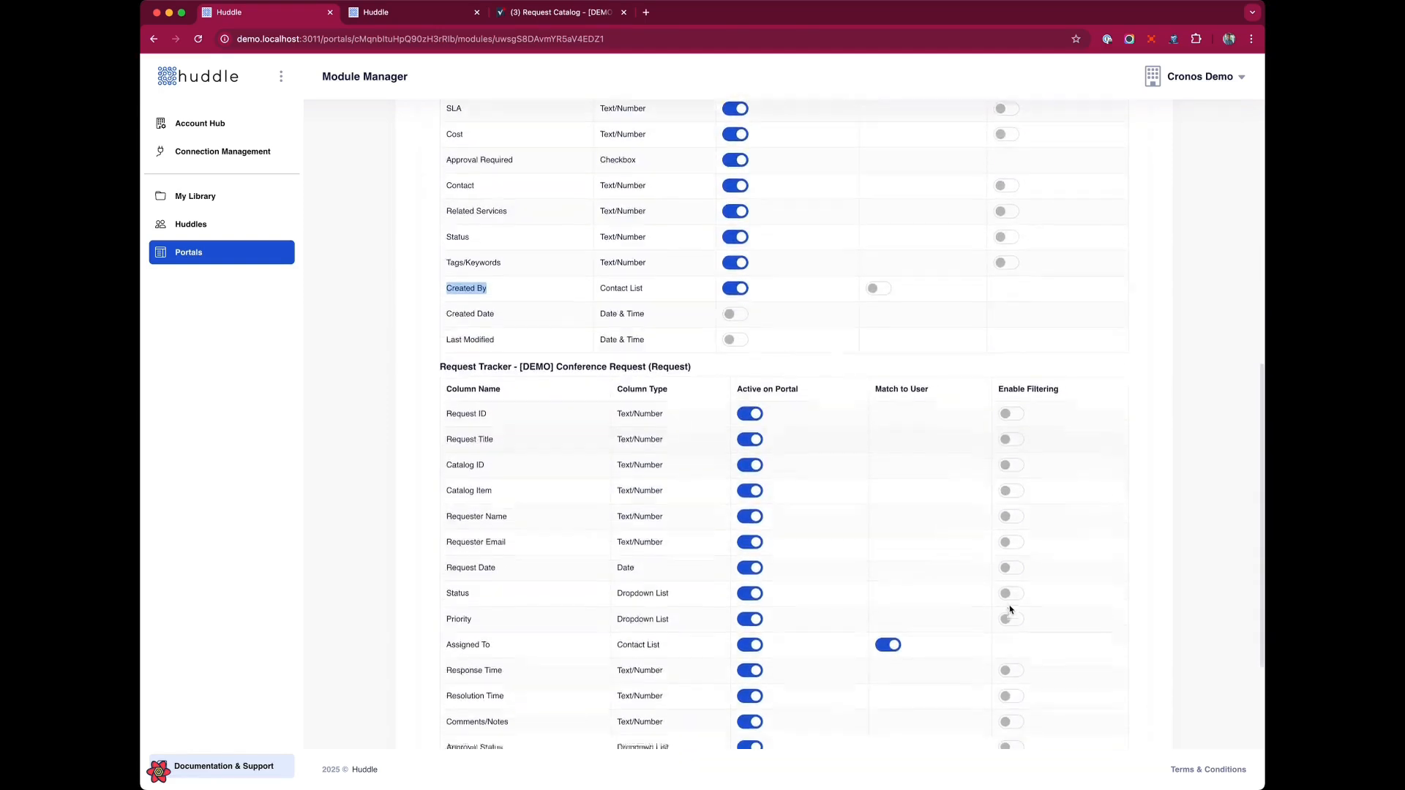
scroll(1010, 609, up, 4)
scroll(1009, 609, up, 5)
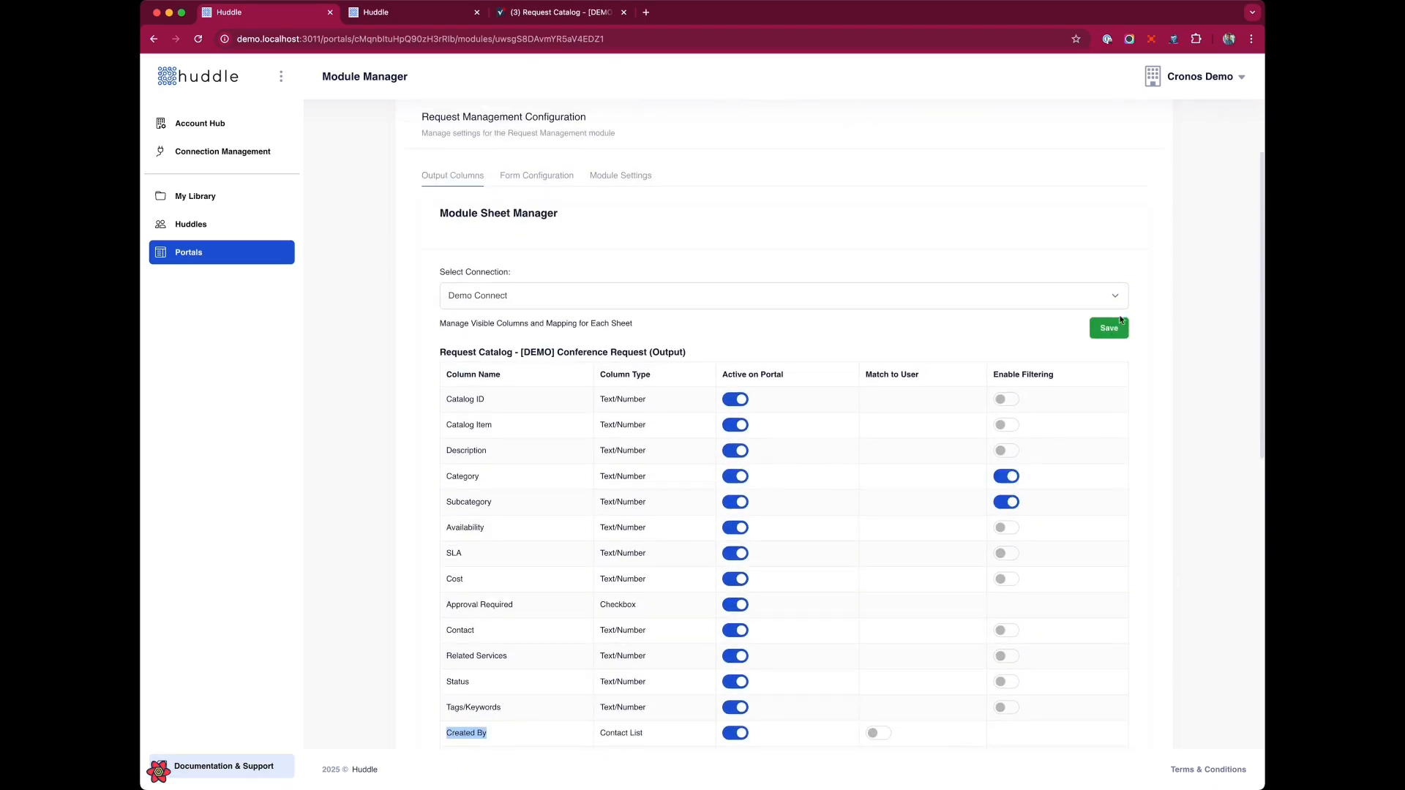
click(1108, 328)
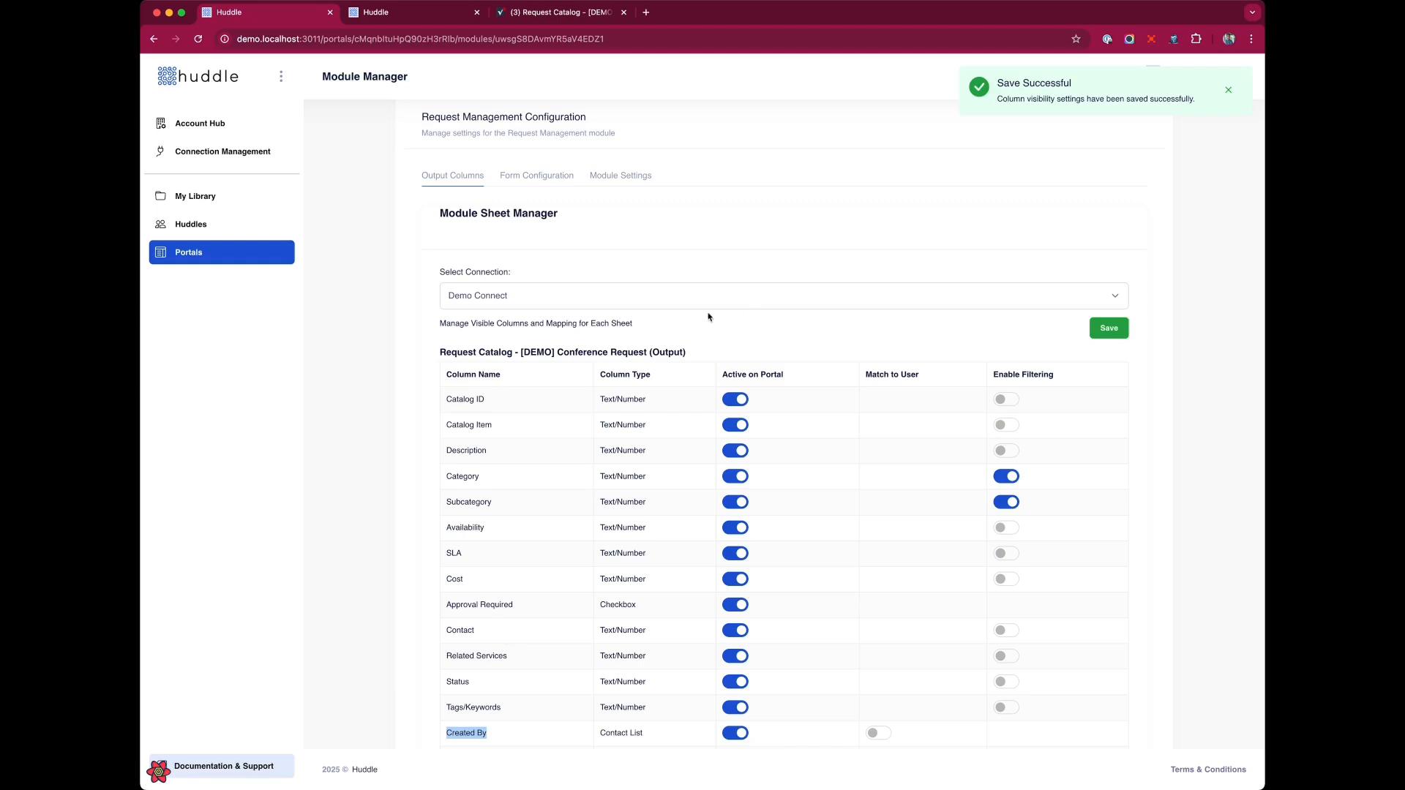
Open the request form builder and turn off display of the Request ID field.
click(533, 178)
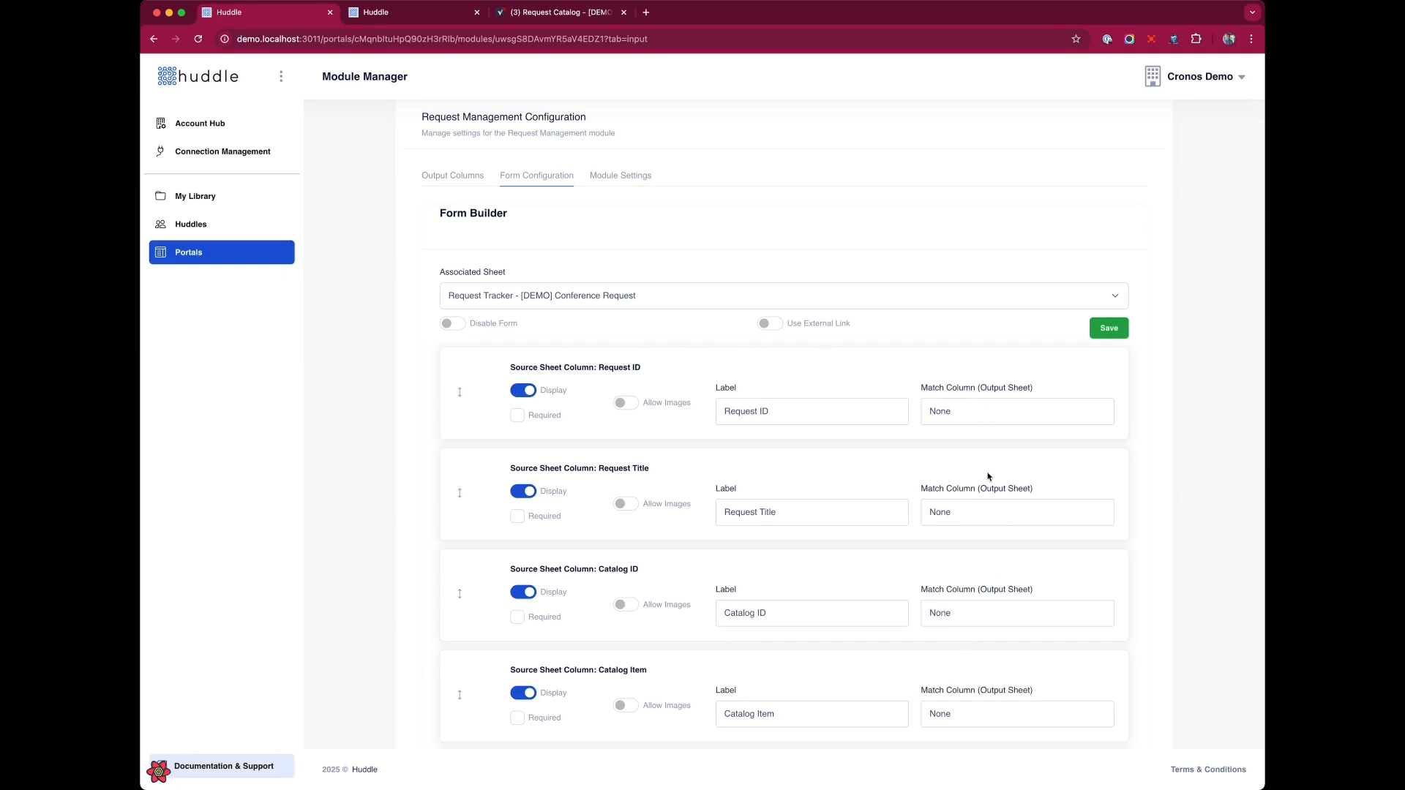
click(769, 324)
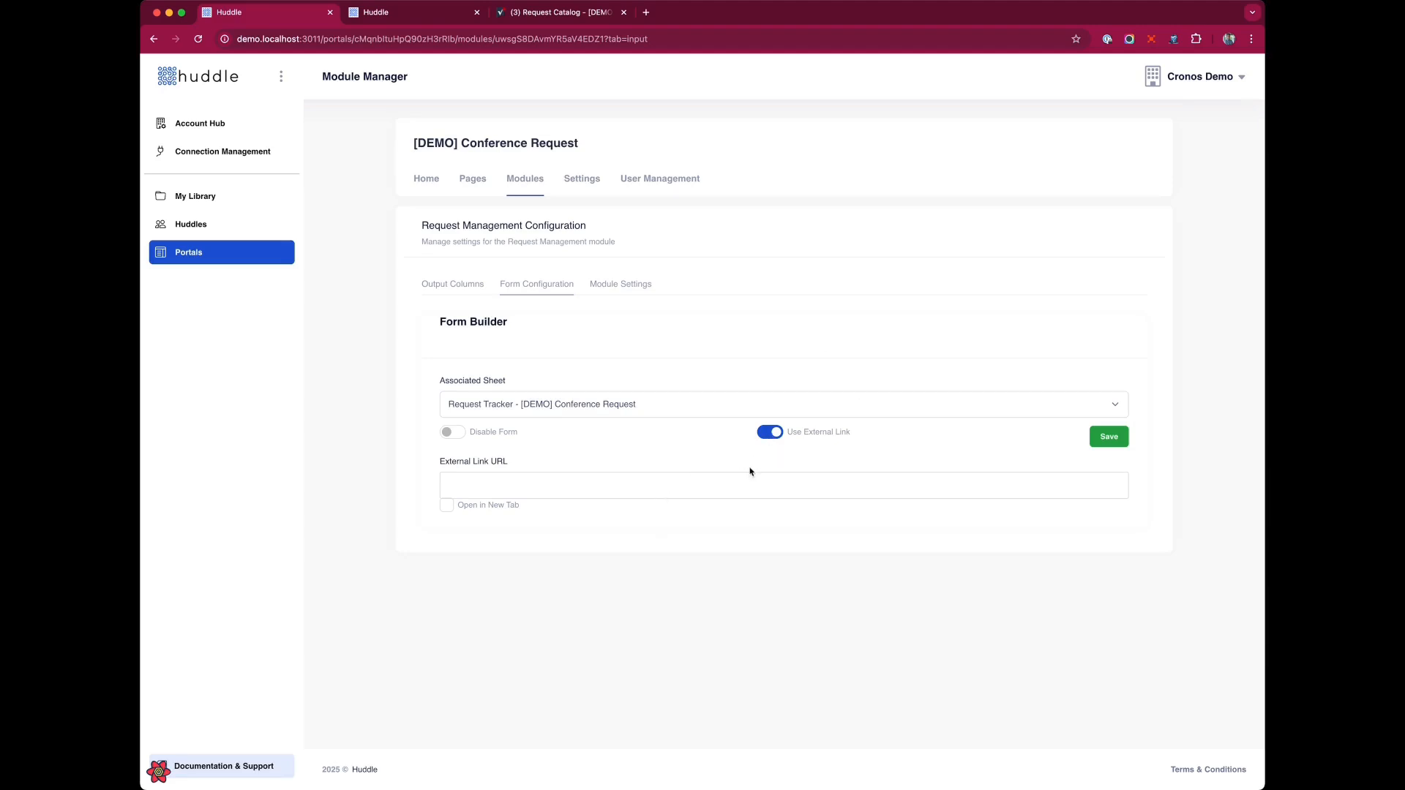
click(771, 432)
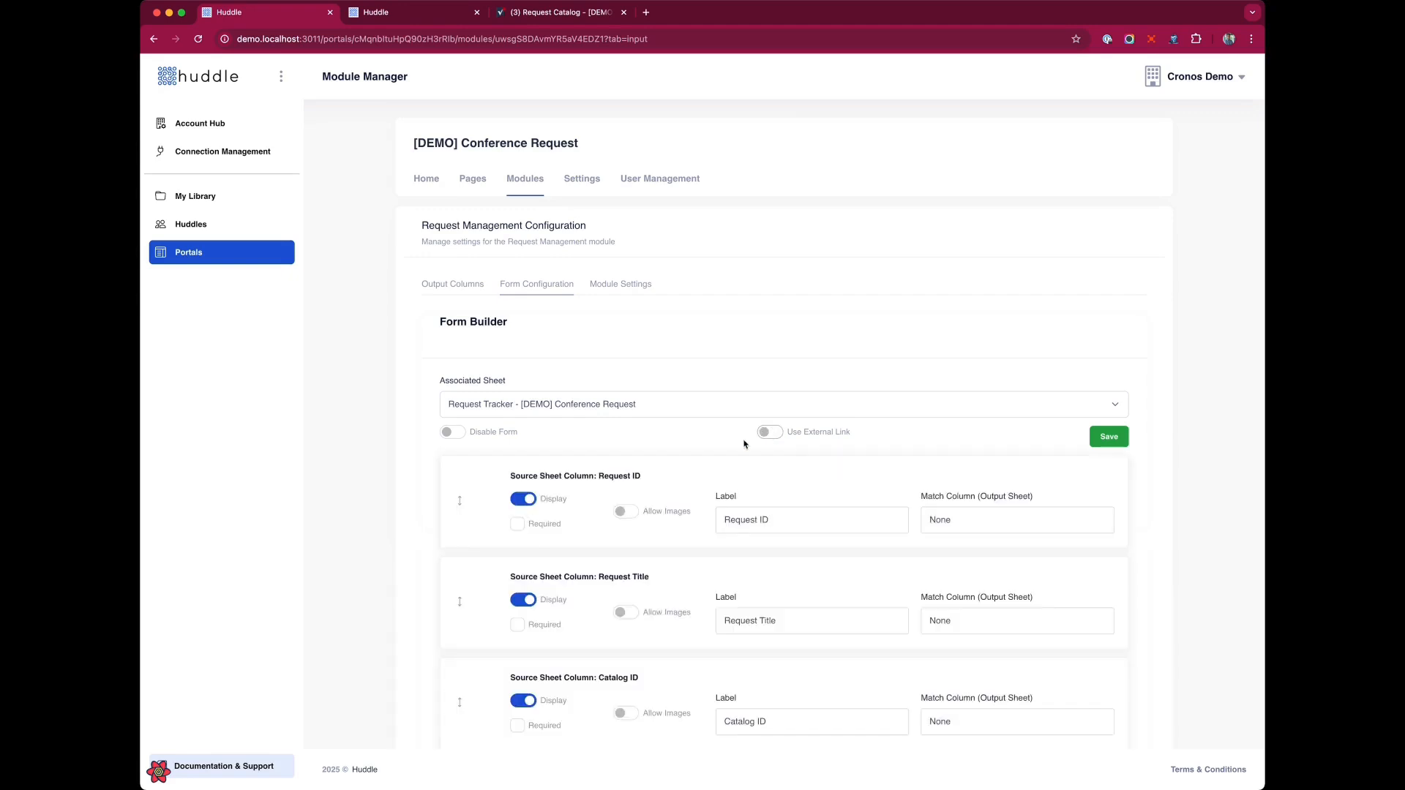
scroll(732, 449, down, 3)
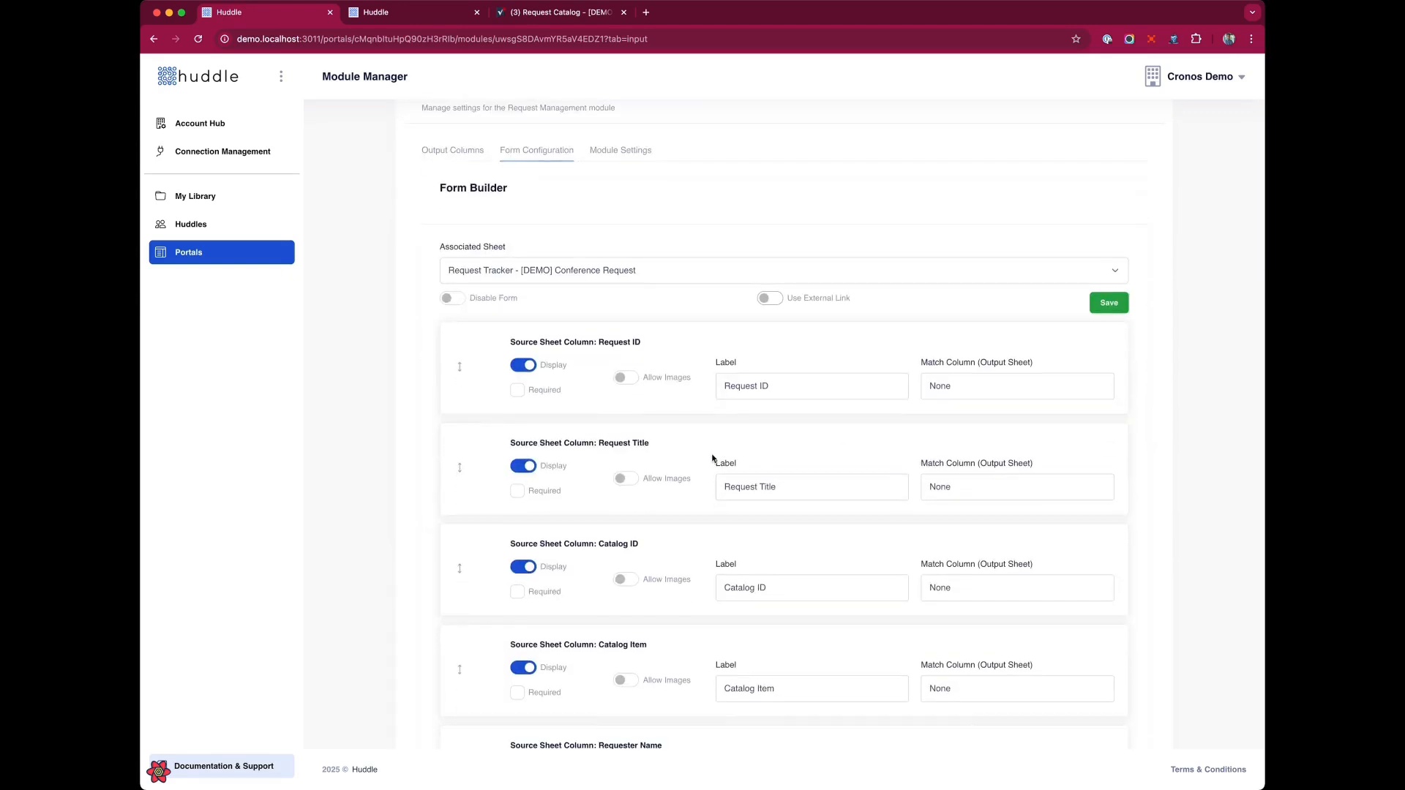
click(523, 365)
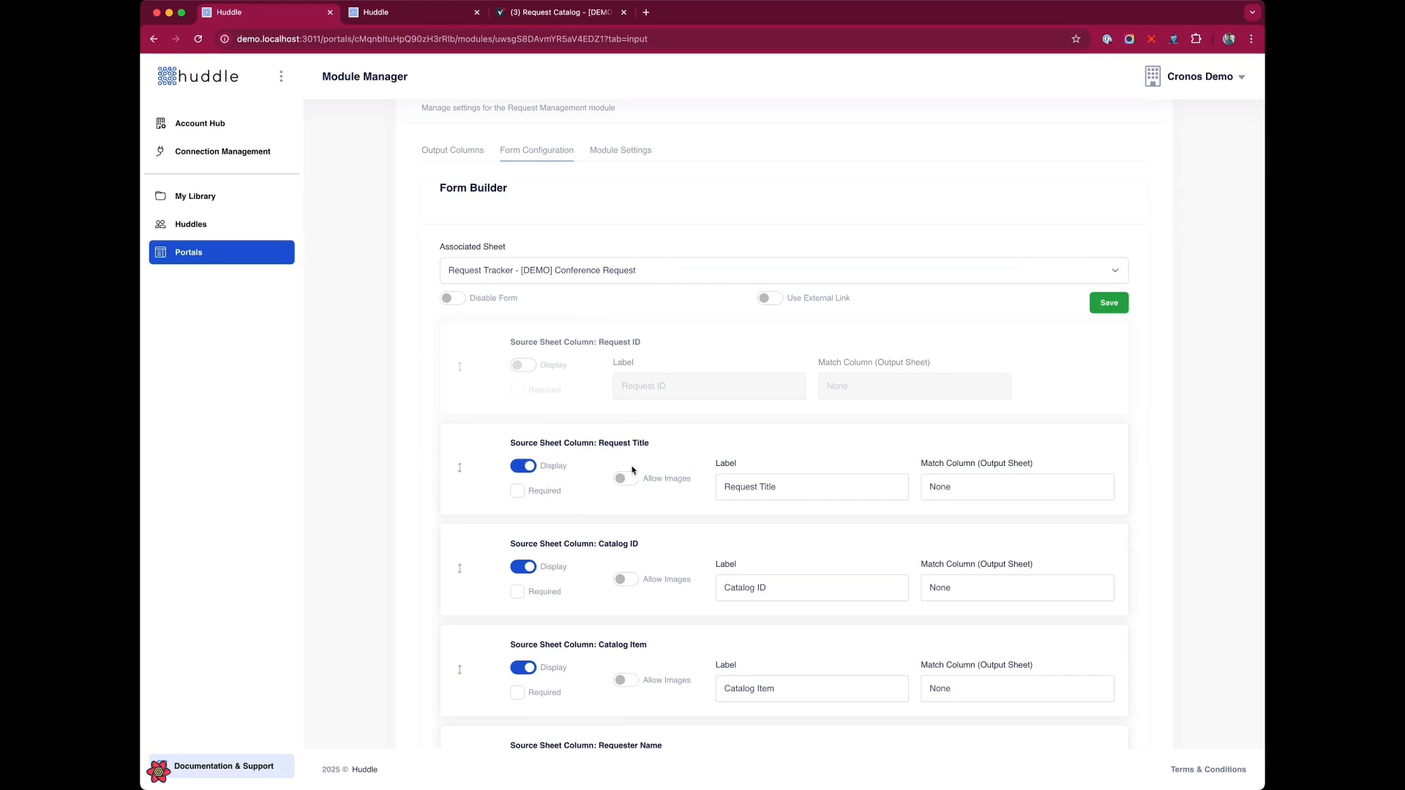
Compare the form's Catalog ID field with the Catalog ID column of the Request Catalog sheet.
scroll(632, 469, down, 3)
triple_click(802, 372)
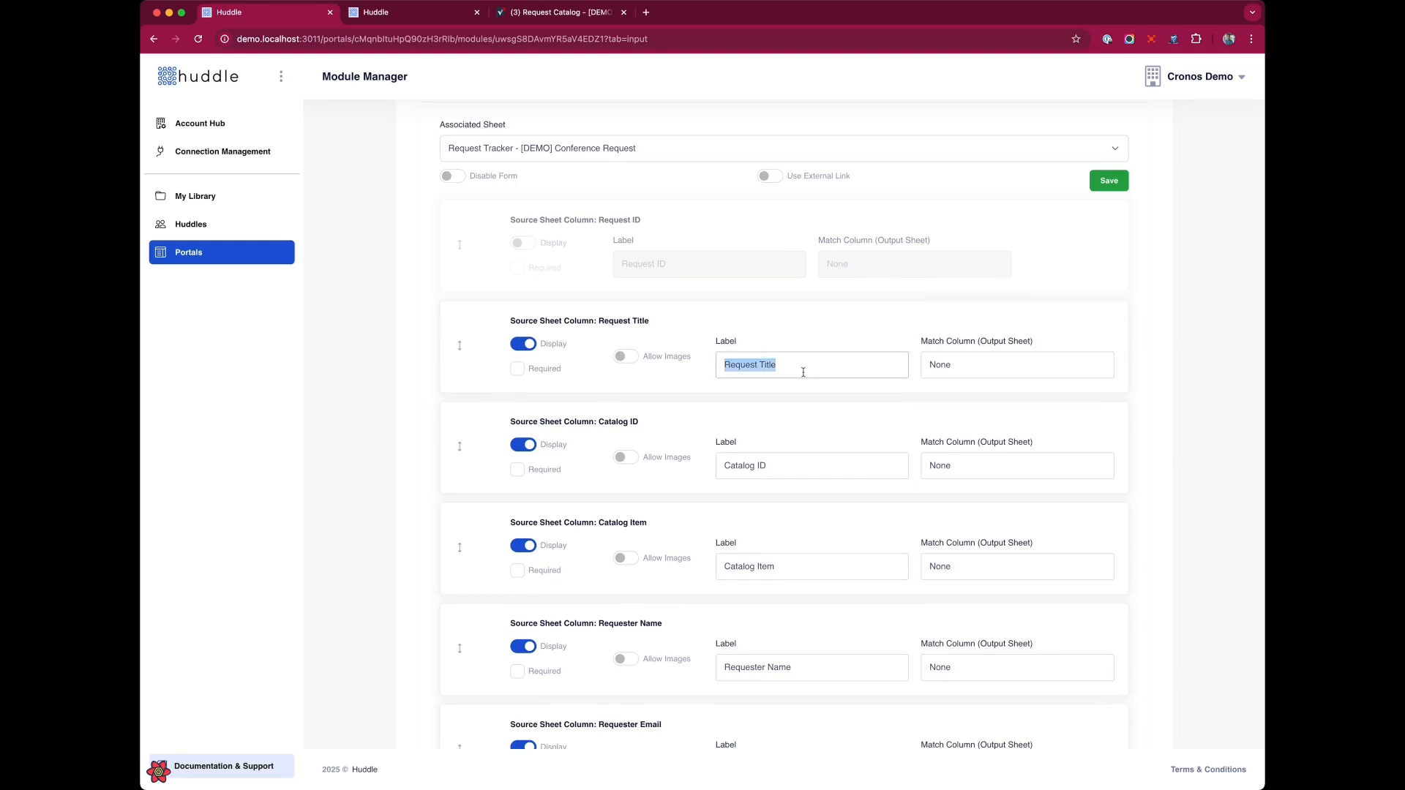
scroll(803, 372, down, 3)
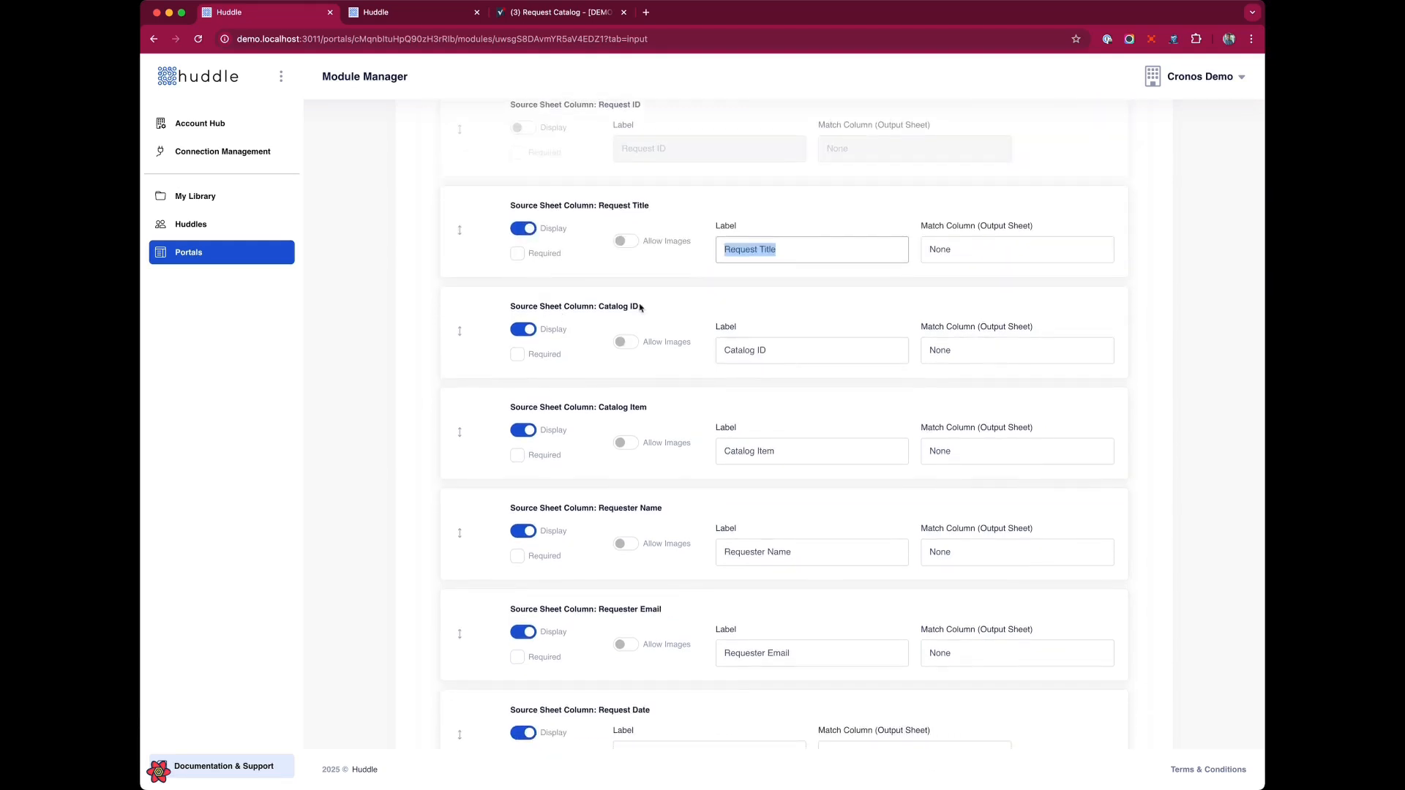
drag(639, 307, 600, 313)
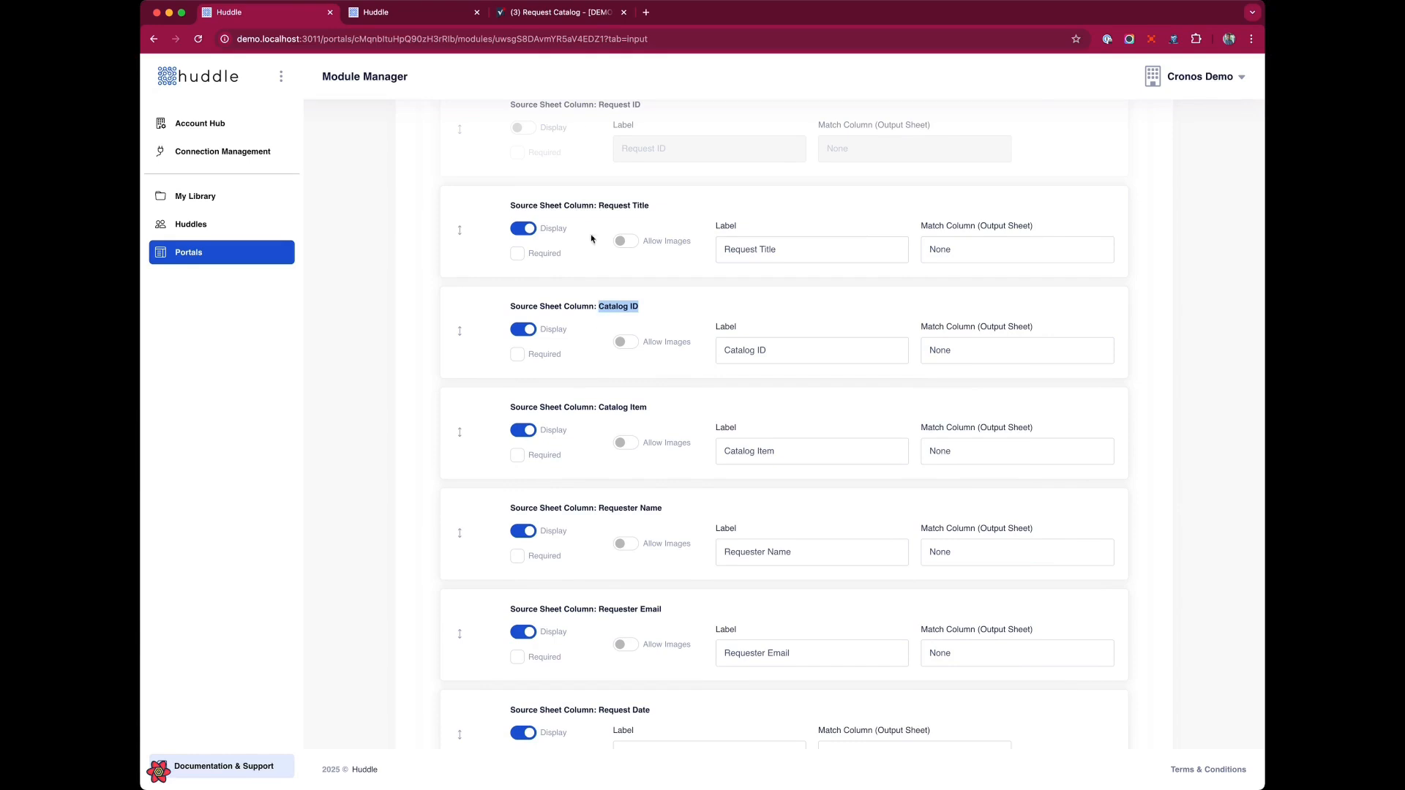
click(575, 11)
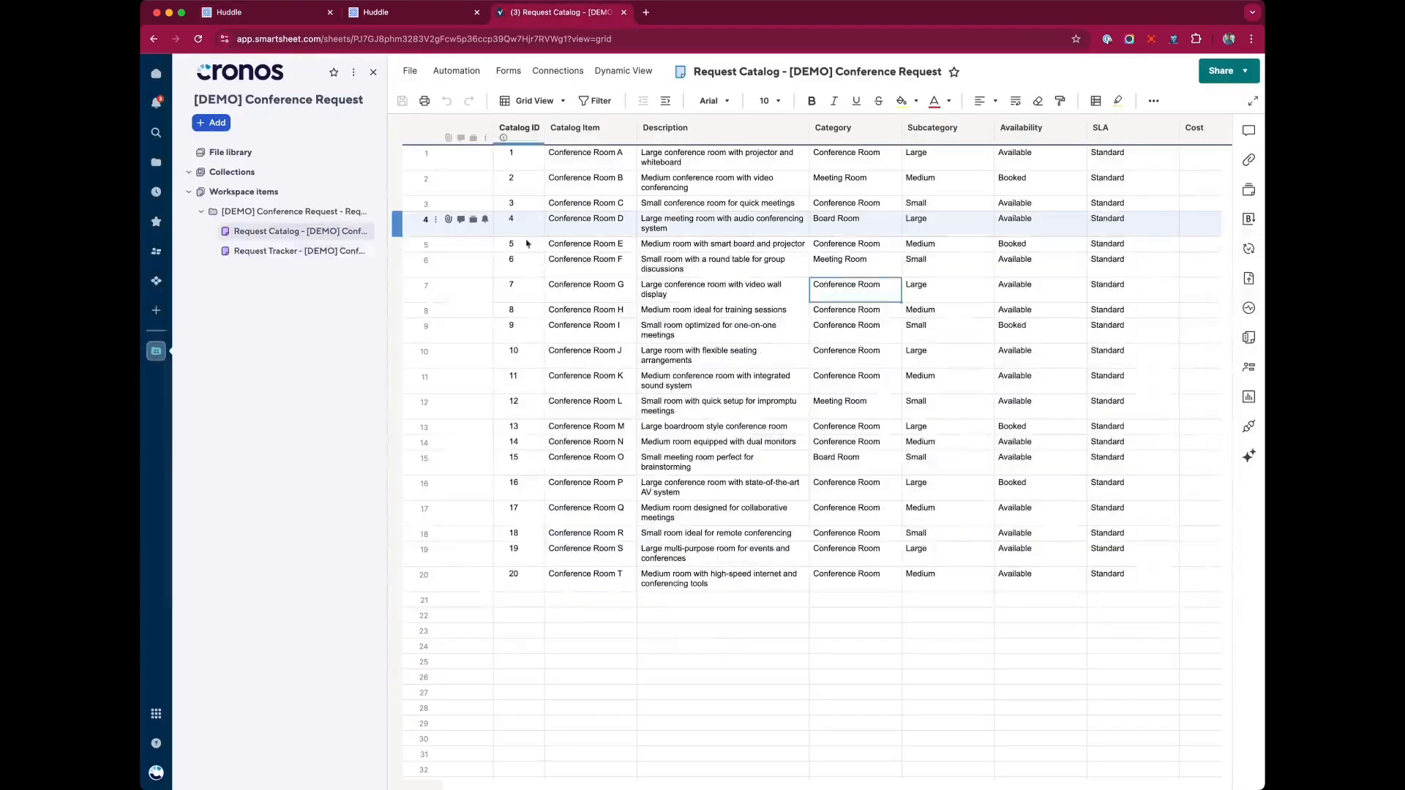
click(536, 128)
click(289, 16)
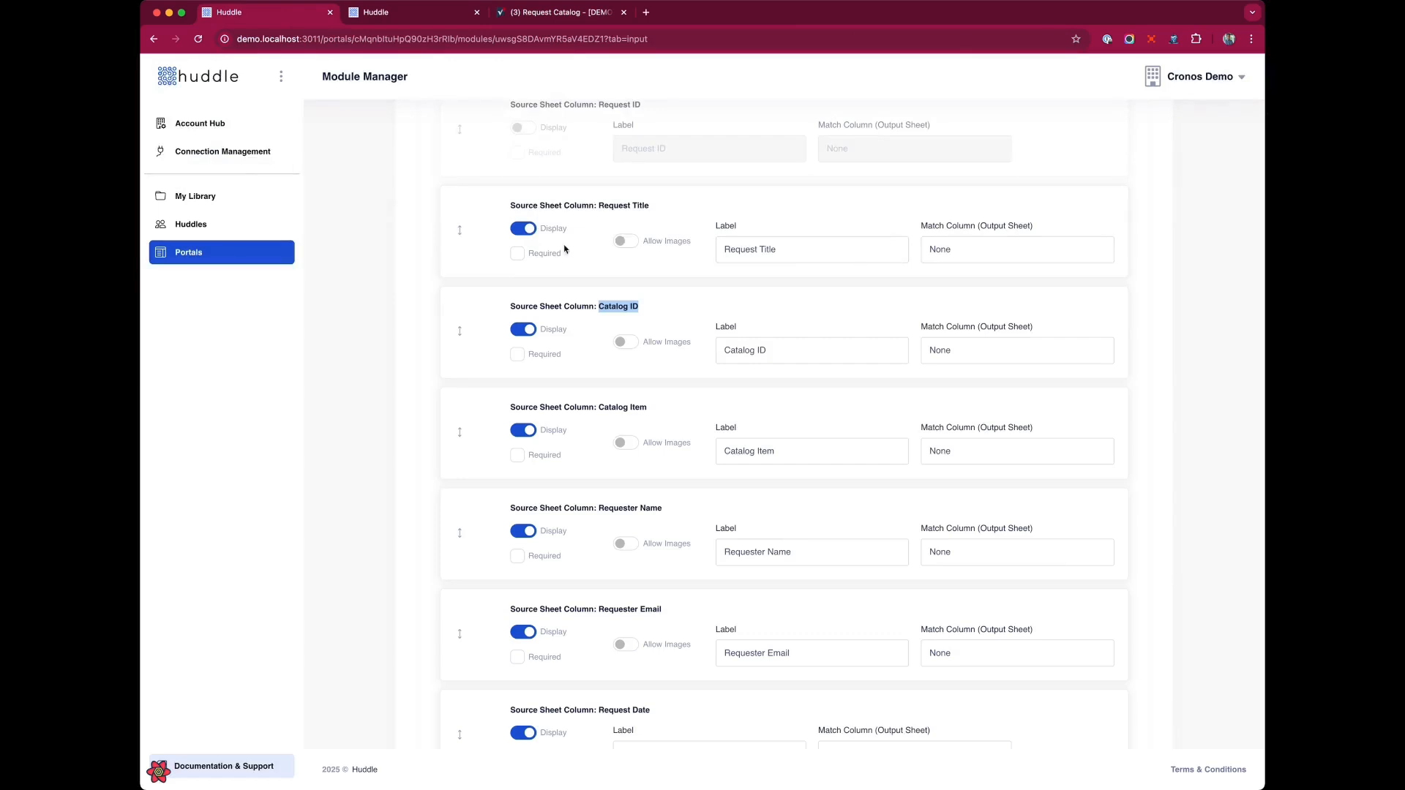
Set the Catalog ID form field's match column to Catalog ID.
click(672, 307)
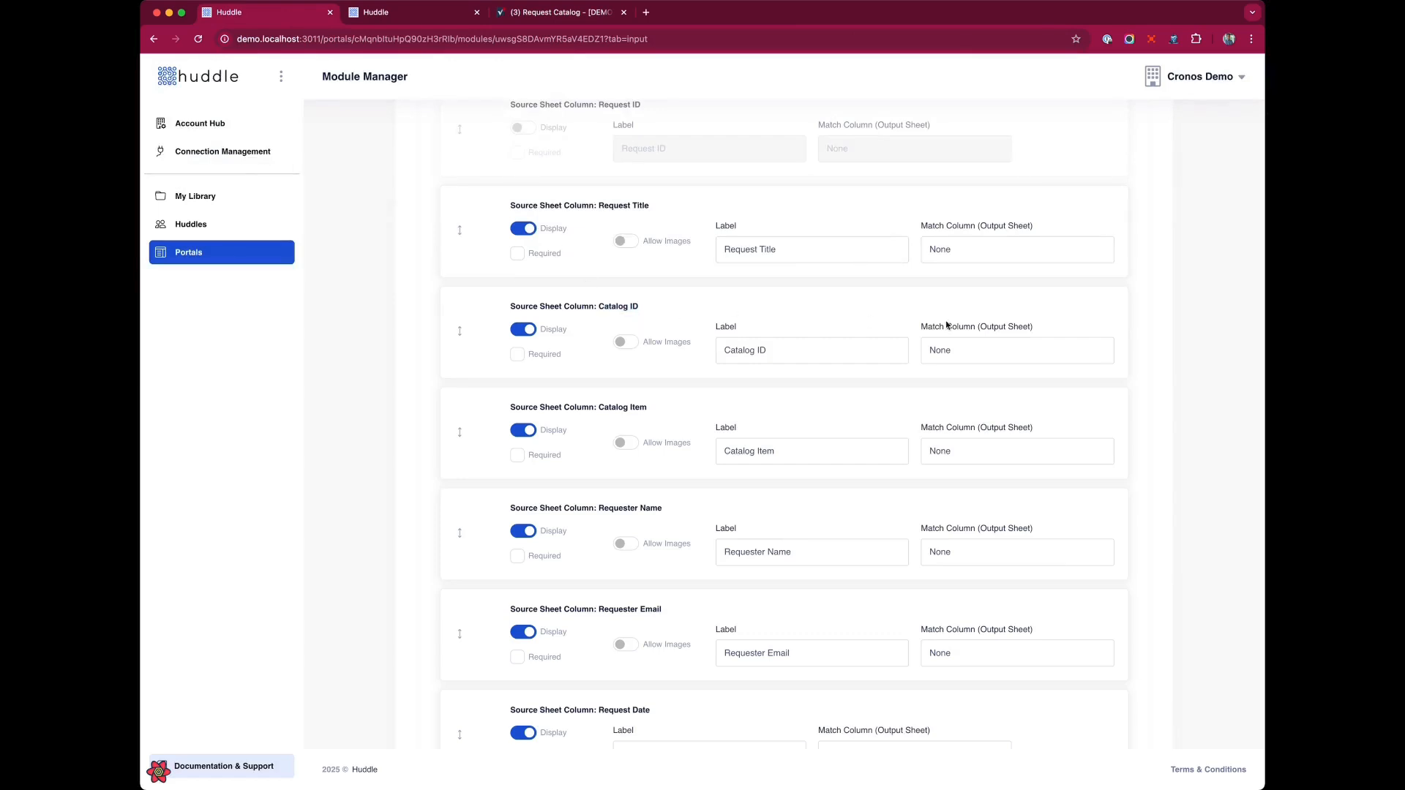
click(1026, 356)
click(1005, 363)
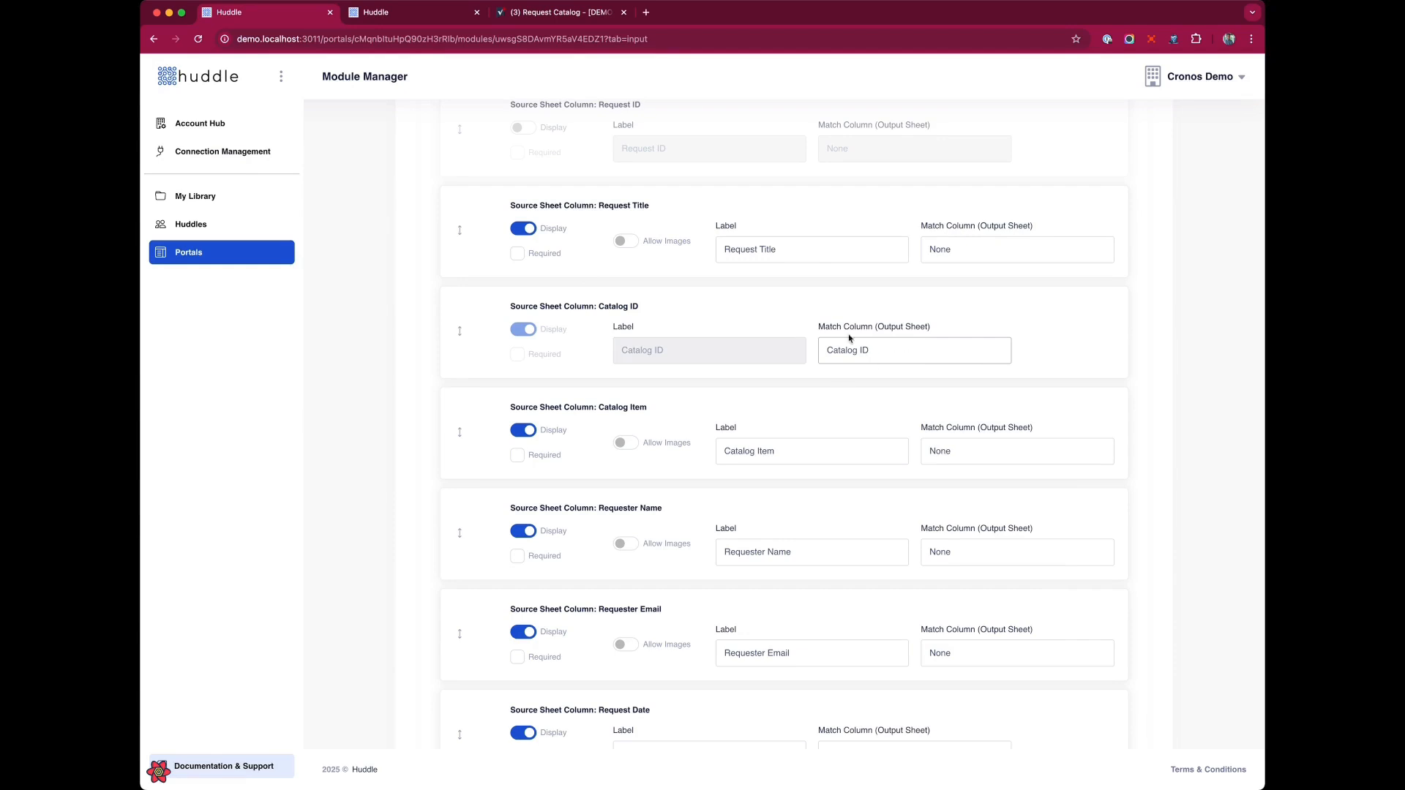
scroll(890, 354, down, 2)
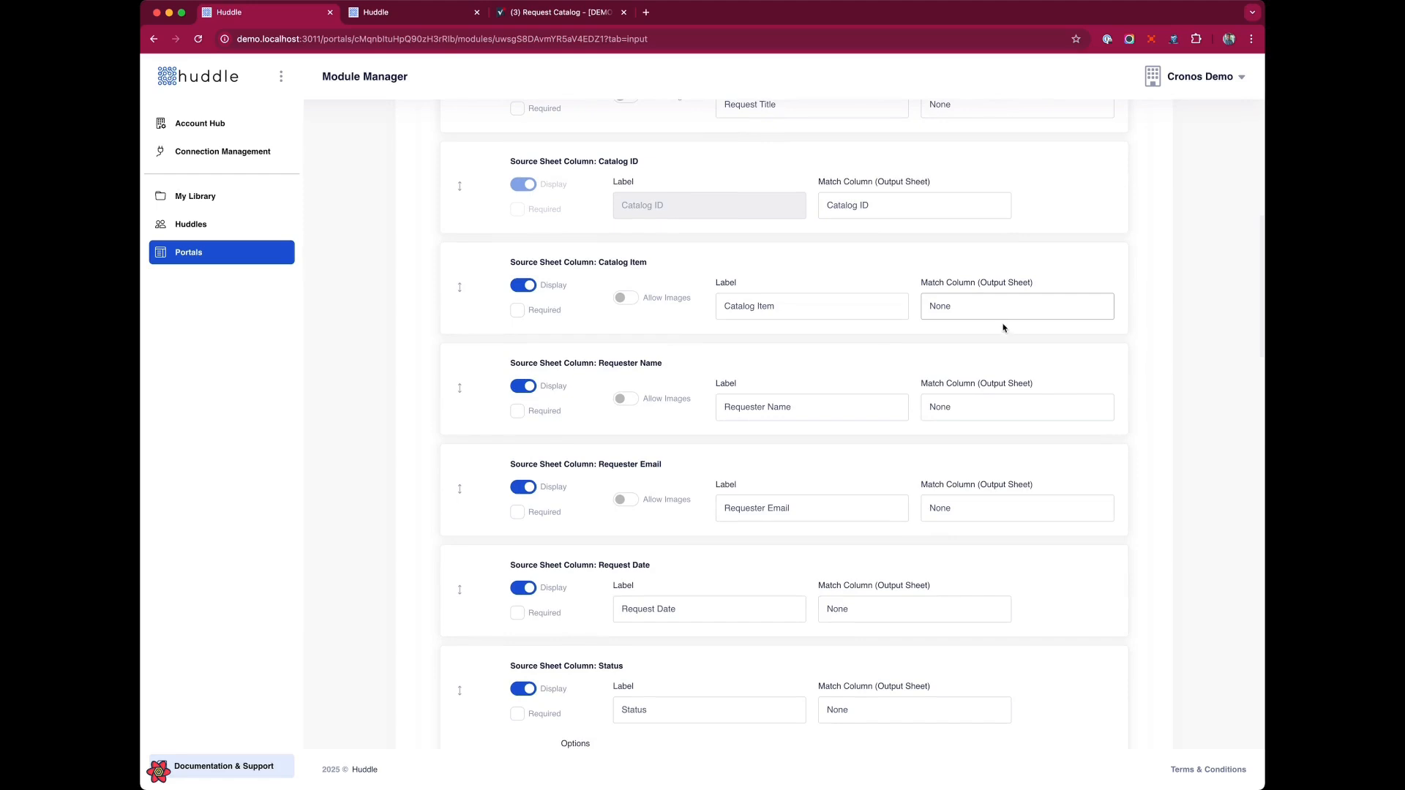
Set the Catalog Item form field's match column to Catalog Item.
click(1004, 328)
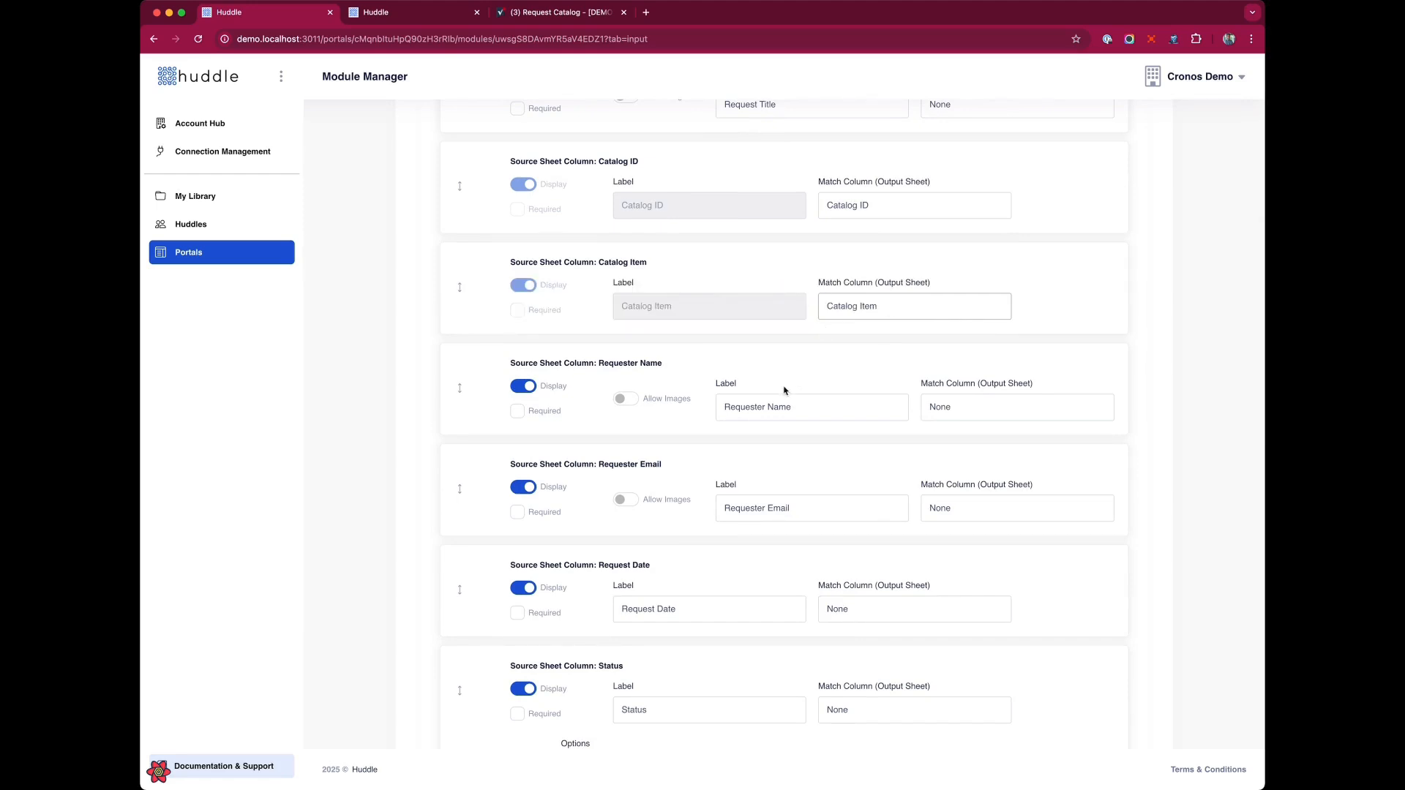
Turn off display of the Request Date, Status, Assigned To, Response Time and Resolution Time form fields.
scroll(784, 390, down, 1)
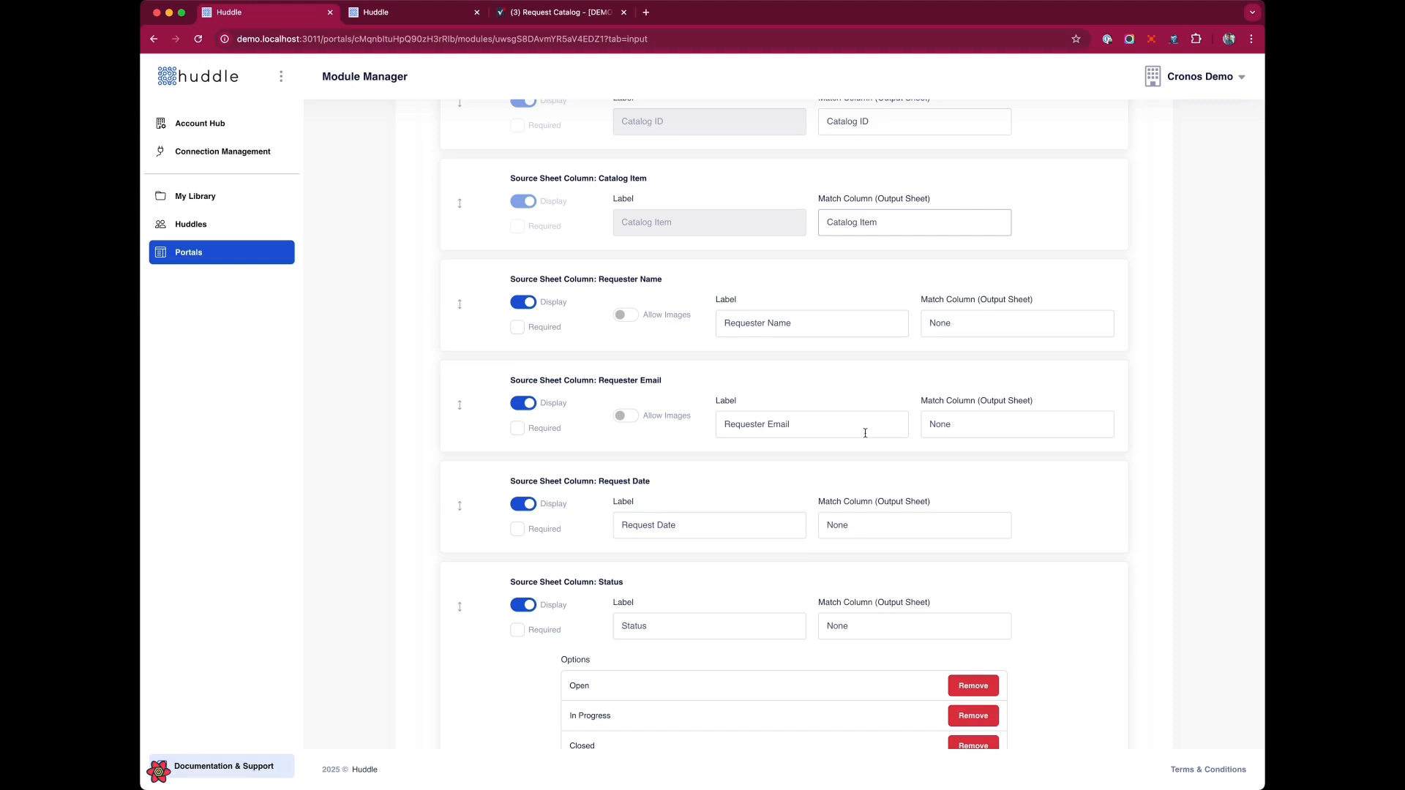
click(524, 504)
scroll(570, 503, down, 3)
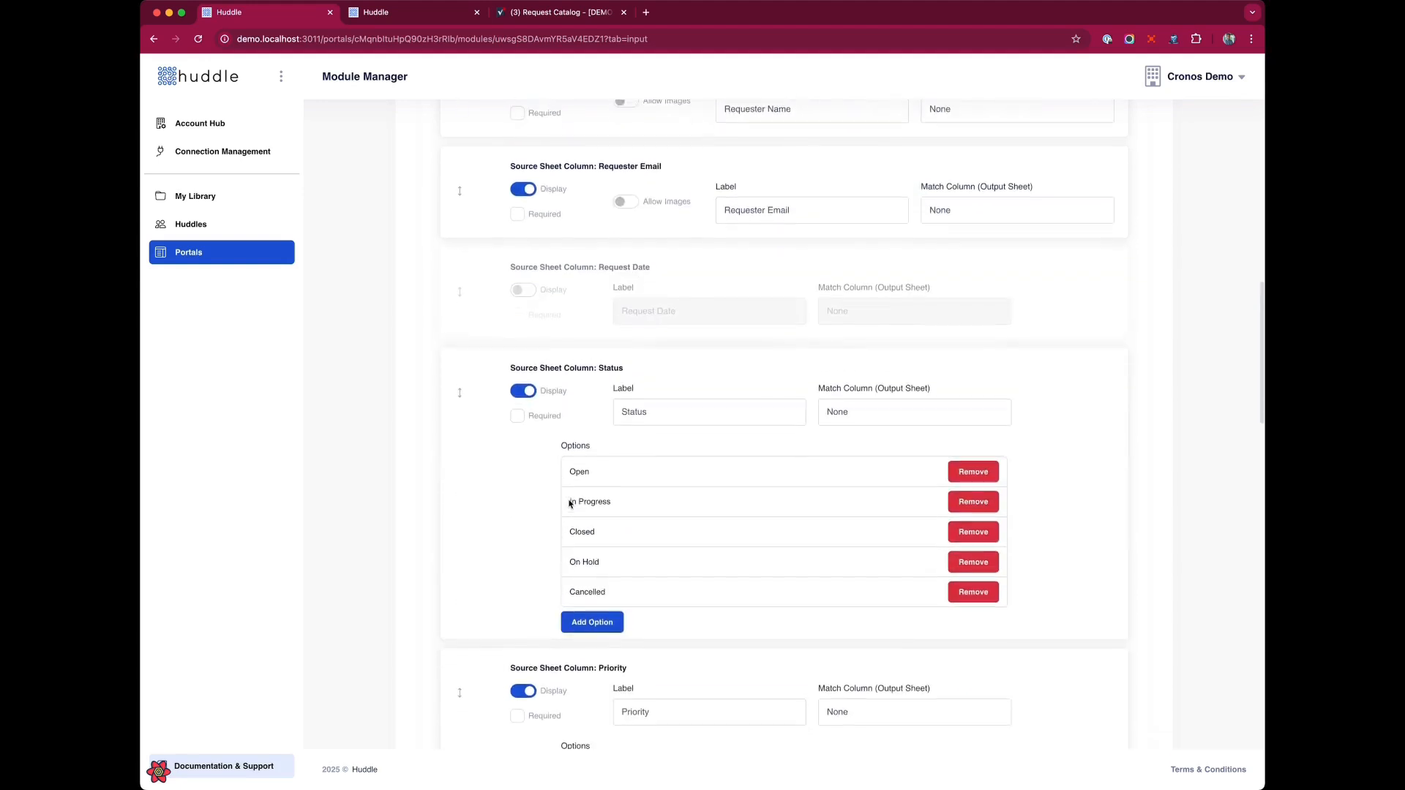
click(523, 379)
scroll(523, 381, down, 3)
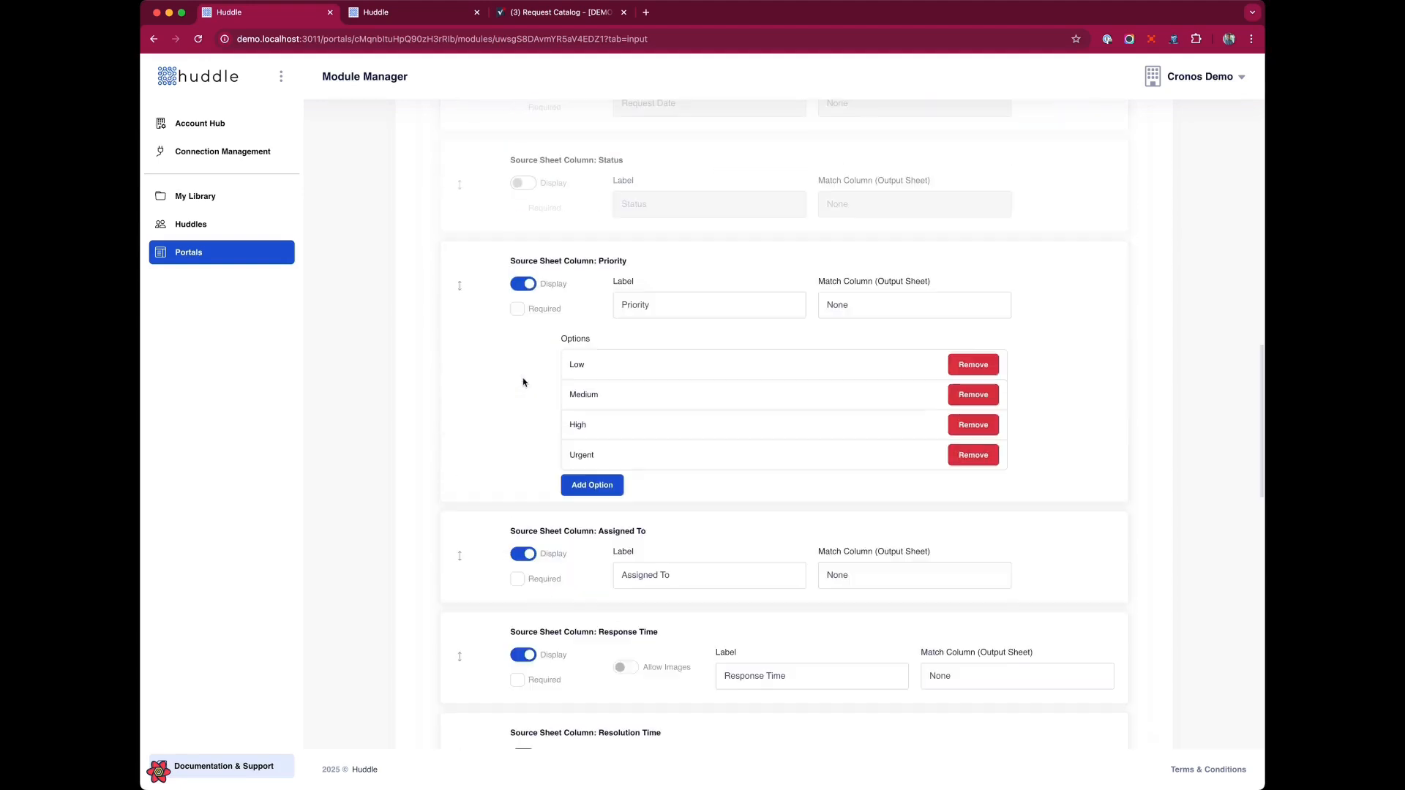
scroll(522, 293, down, 3)
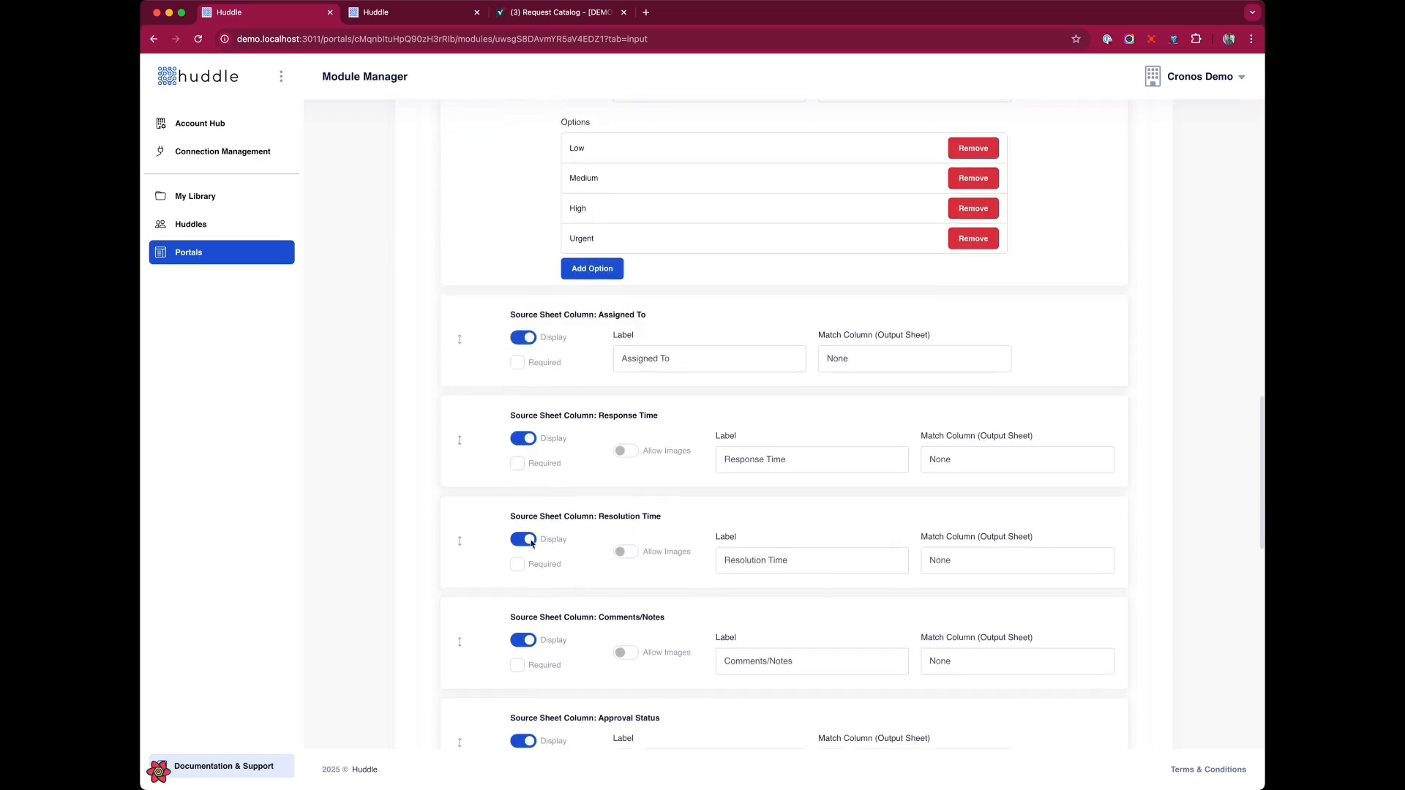
click(524, 340)
click(524, 439)
click(525, 539)
Turn off display of Approval Status, Completion Date, Customer Satisfaction, Created Date and Last Modified fields, and save the form.
scroll(531, 543, down, 3)
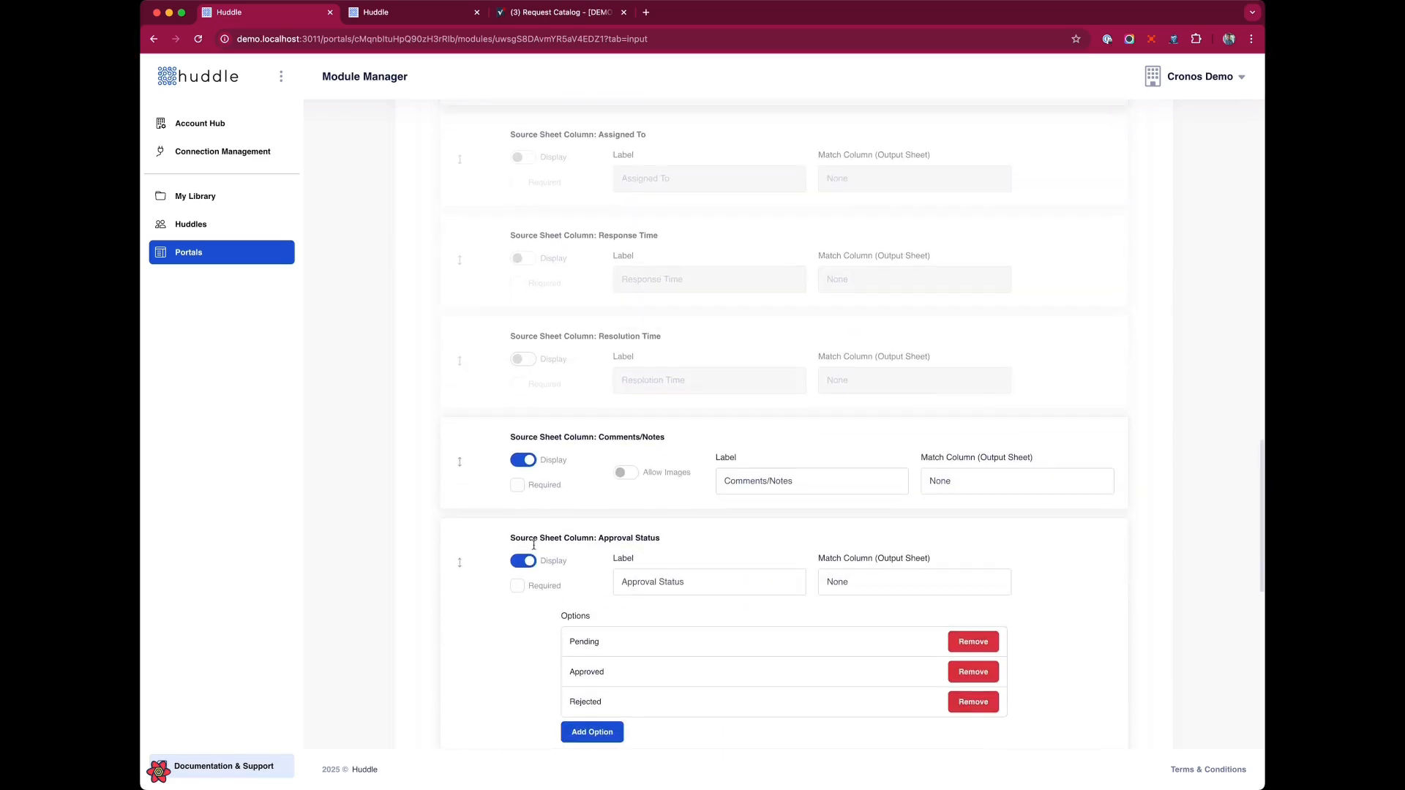
click(523, 560)
scroll(525, 561, down, 3)
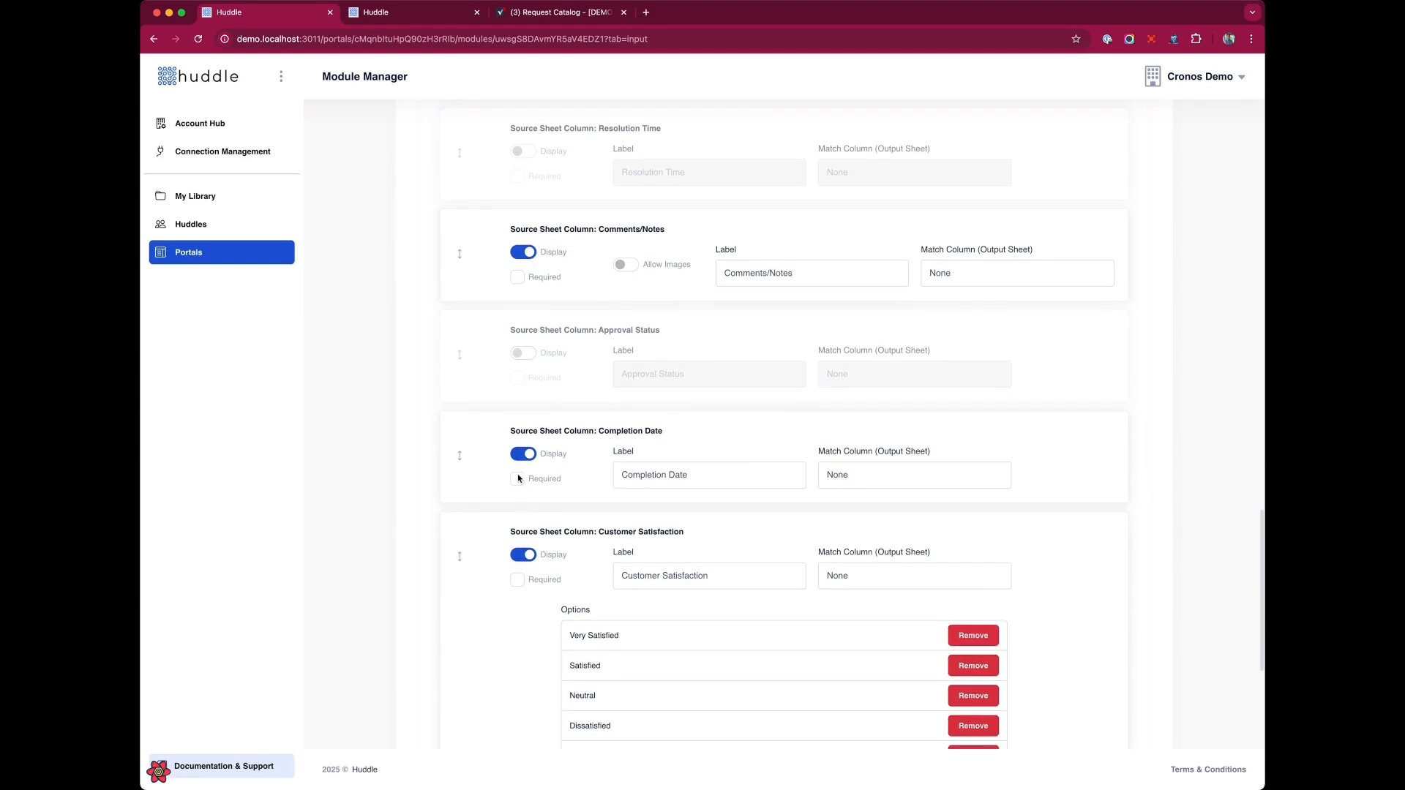
click(524, 454)
click(523, 554)
scroll(524, 556, down, 3)
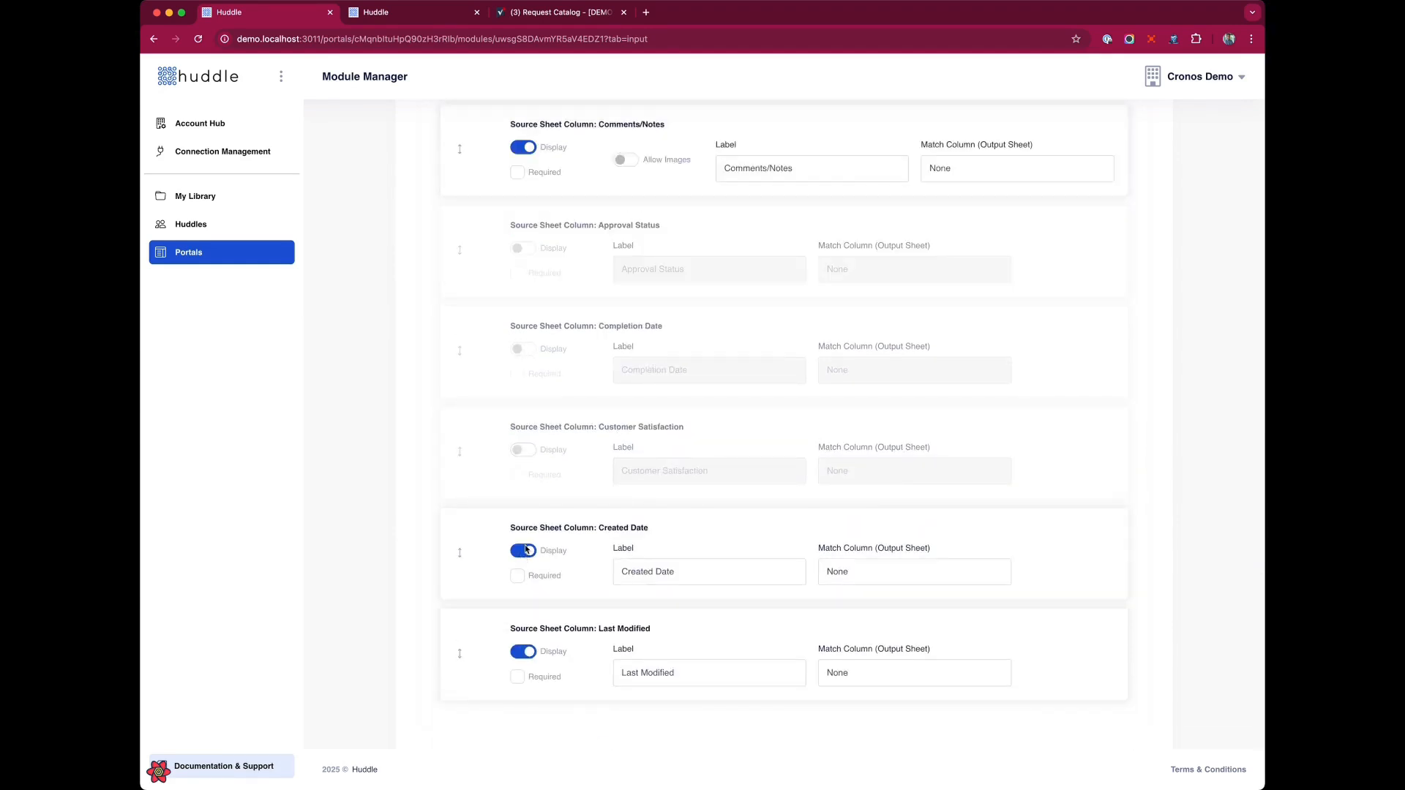
click(524, 551)
click(524, 651)
scroll(1046, 694, up, 20)
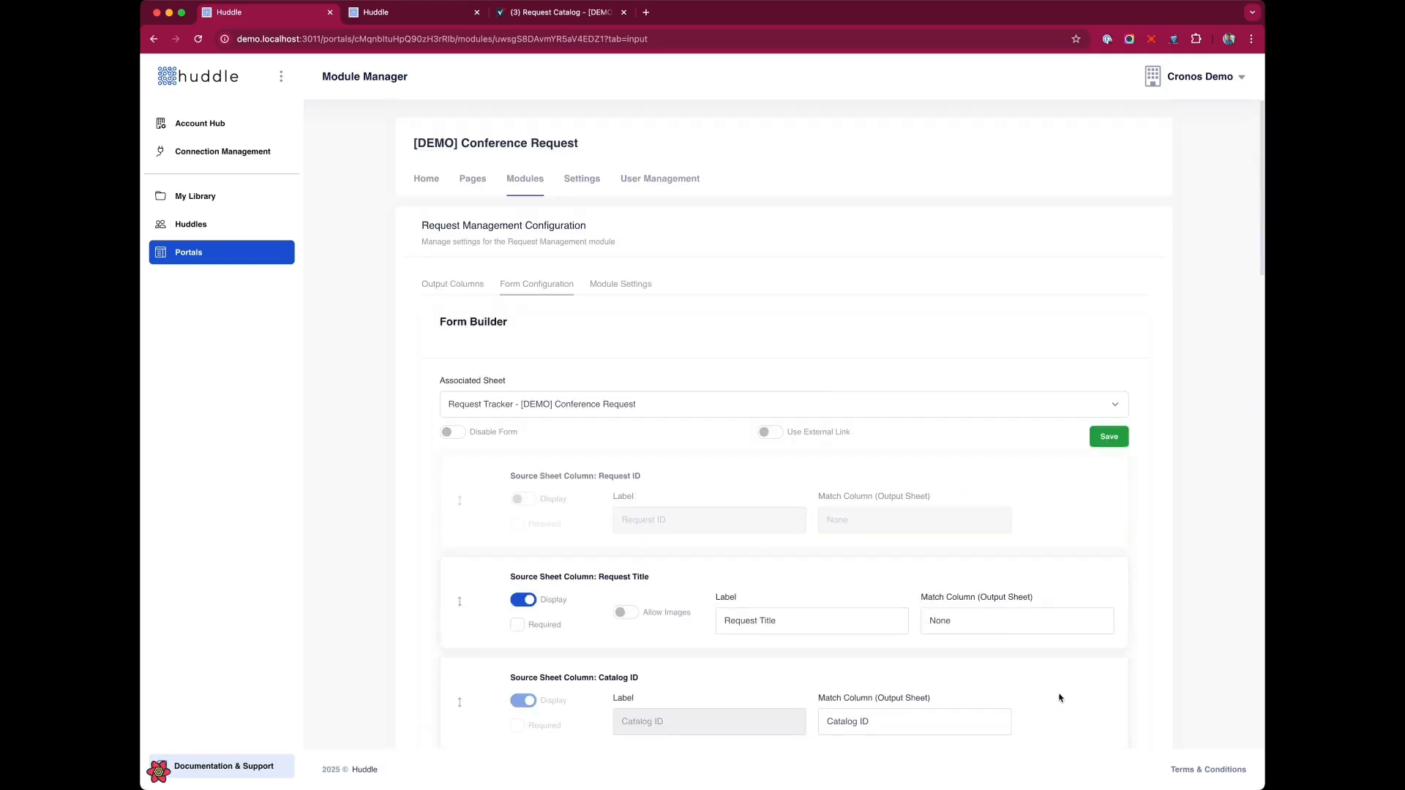
click(1102, 439)
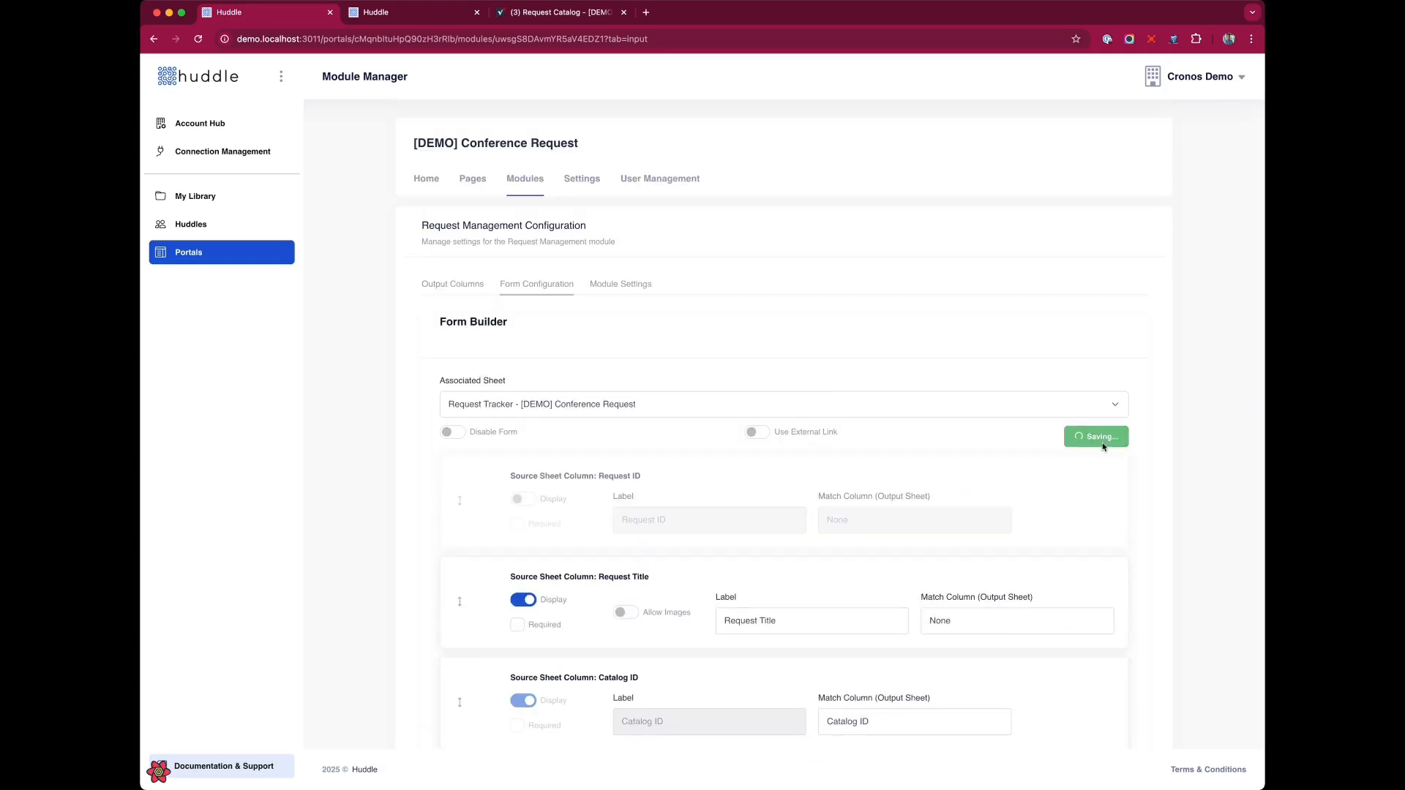
In Module Settings, map the Request Catalog columns: Title to Catalog Item, Description to Description, Category to Category, Date to Created By.
click(632, 286)
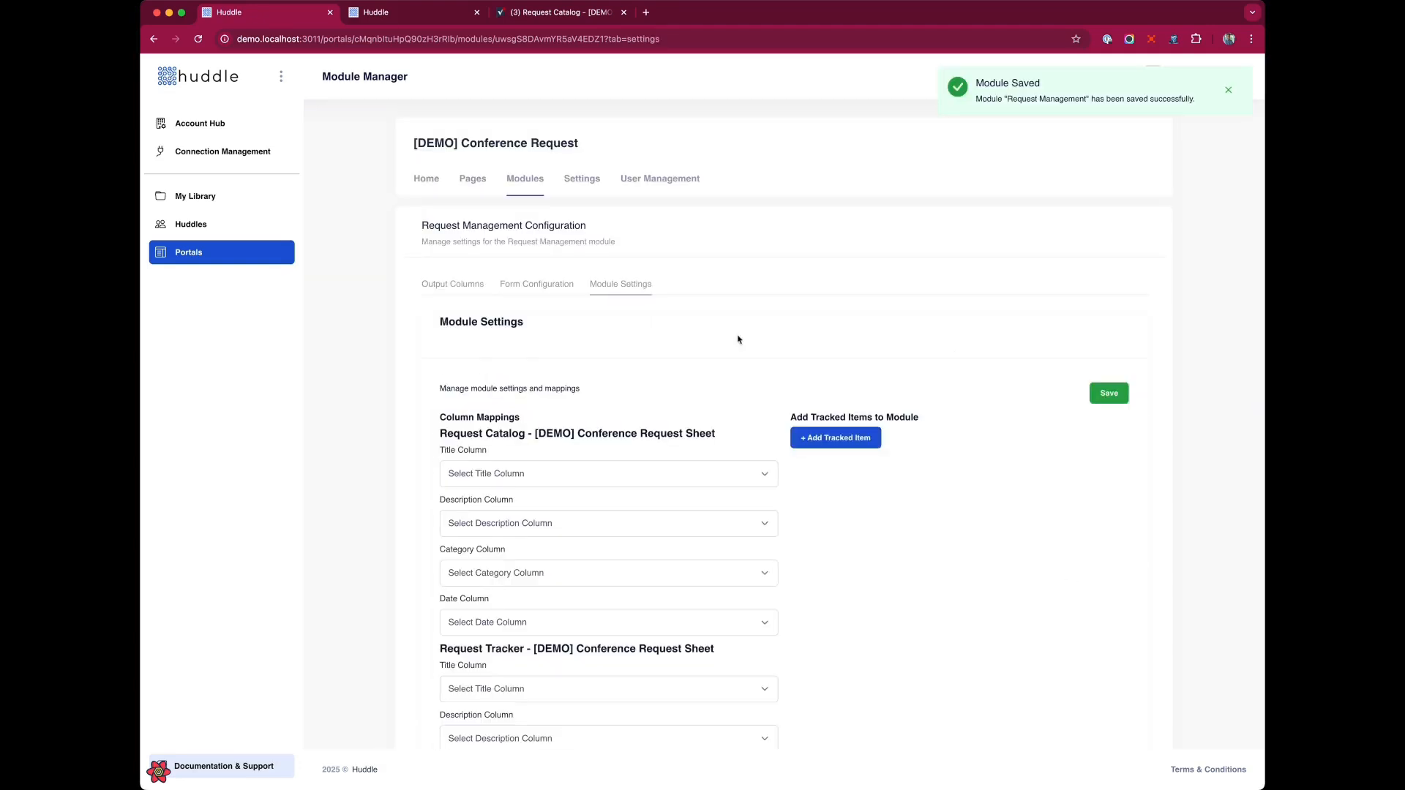
scroll(749, 344, down, 3)
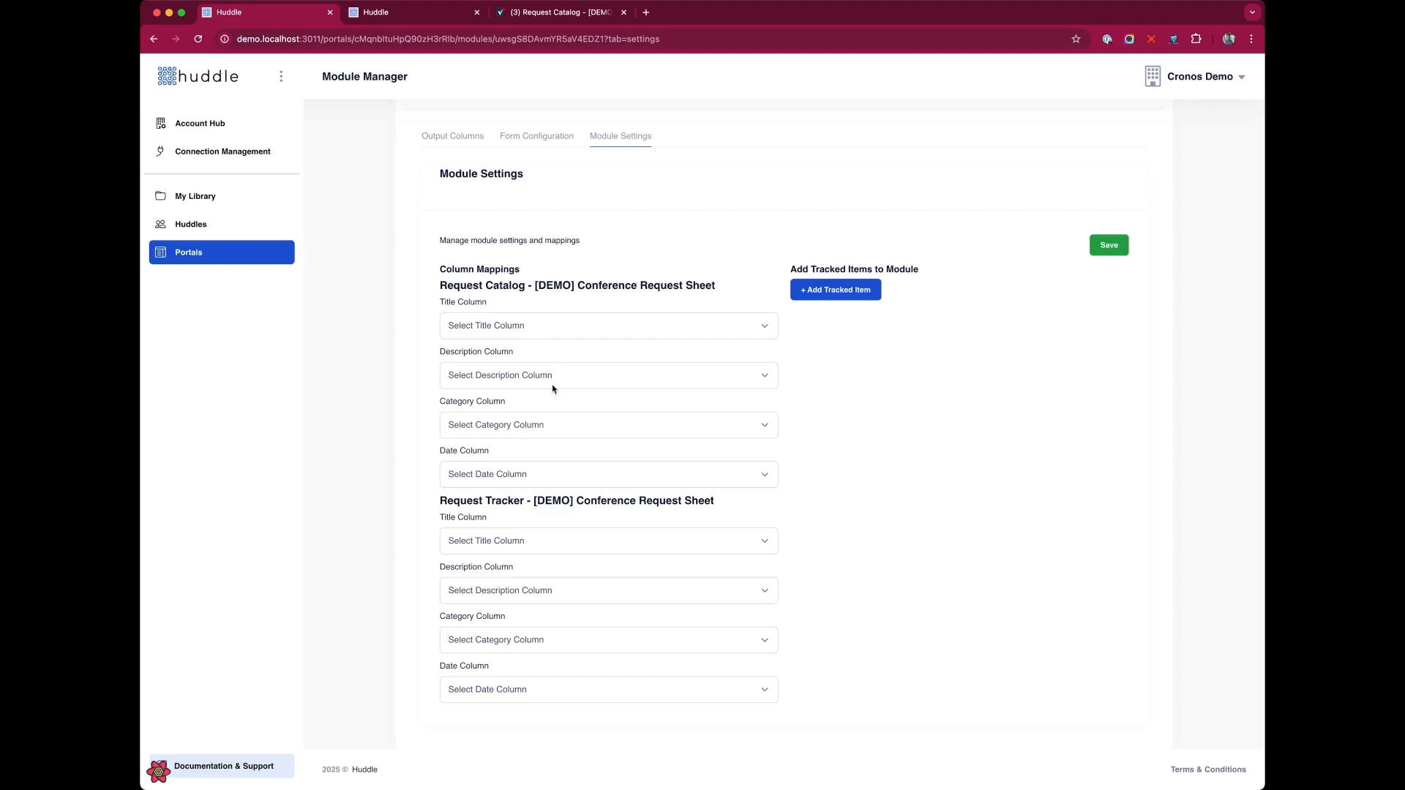
scroll(553, 389, up, 1)
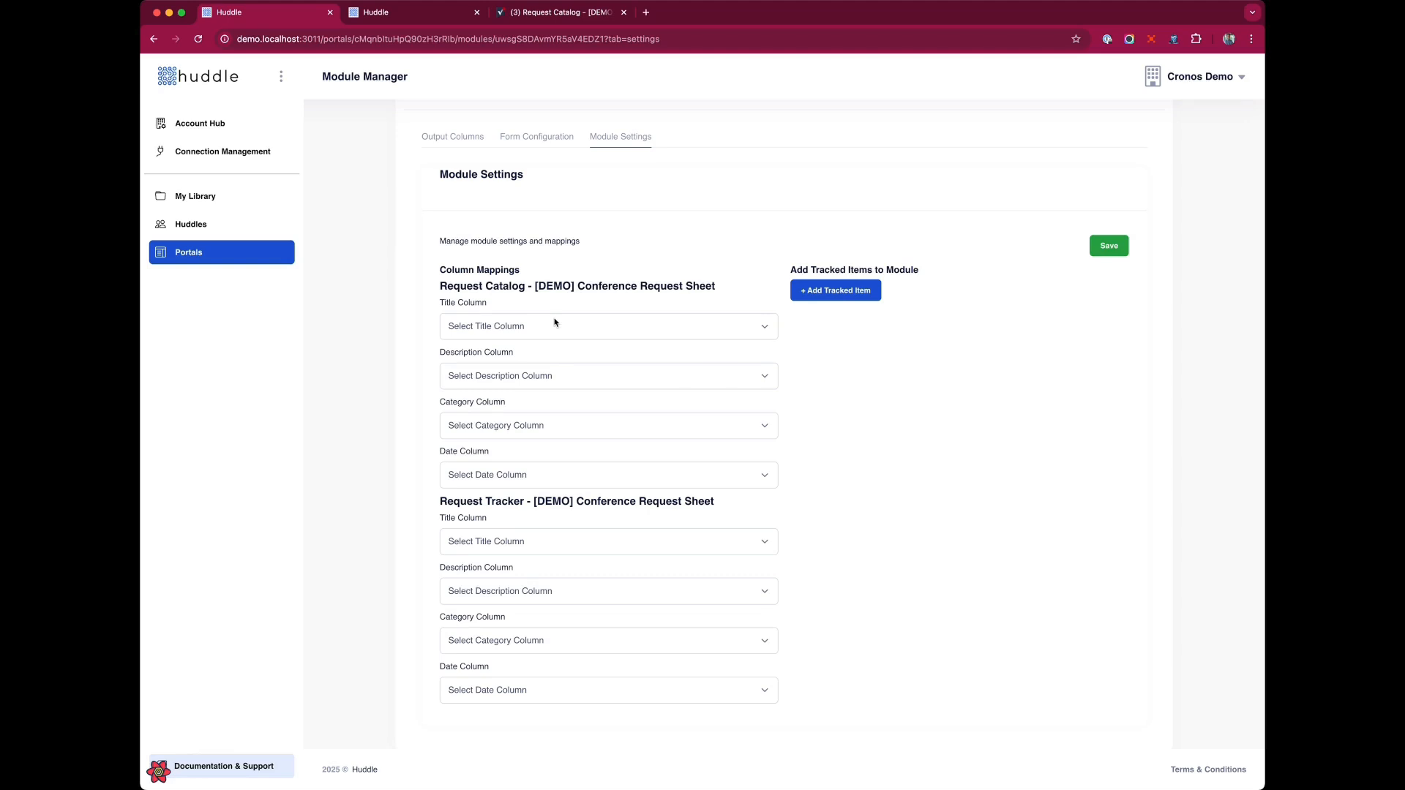
click(553, 358)
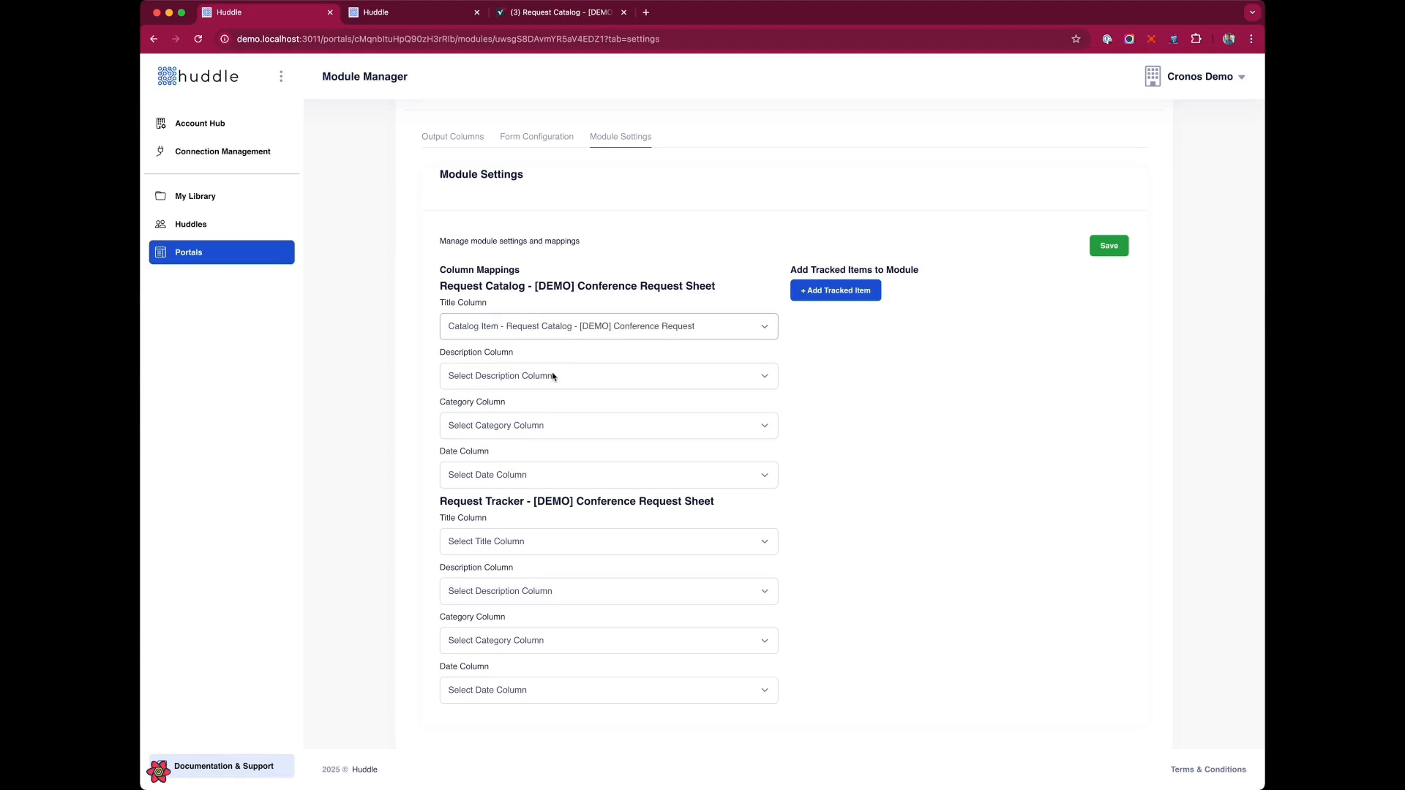
click(553, 375)
click(550, 418)
click(554, 428)
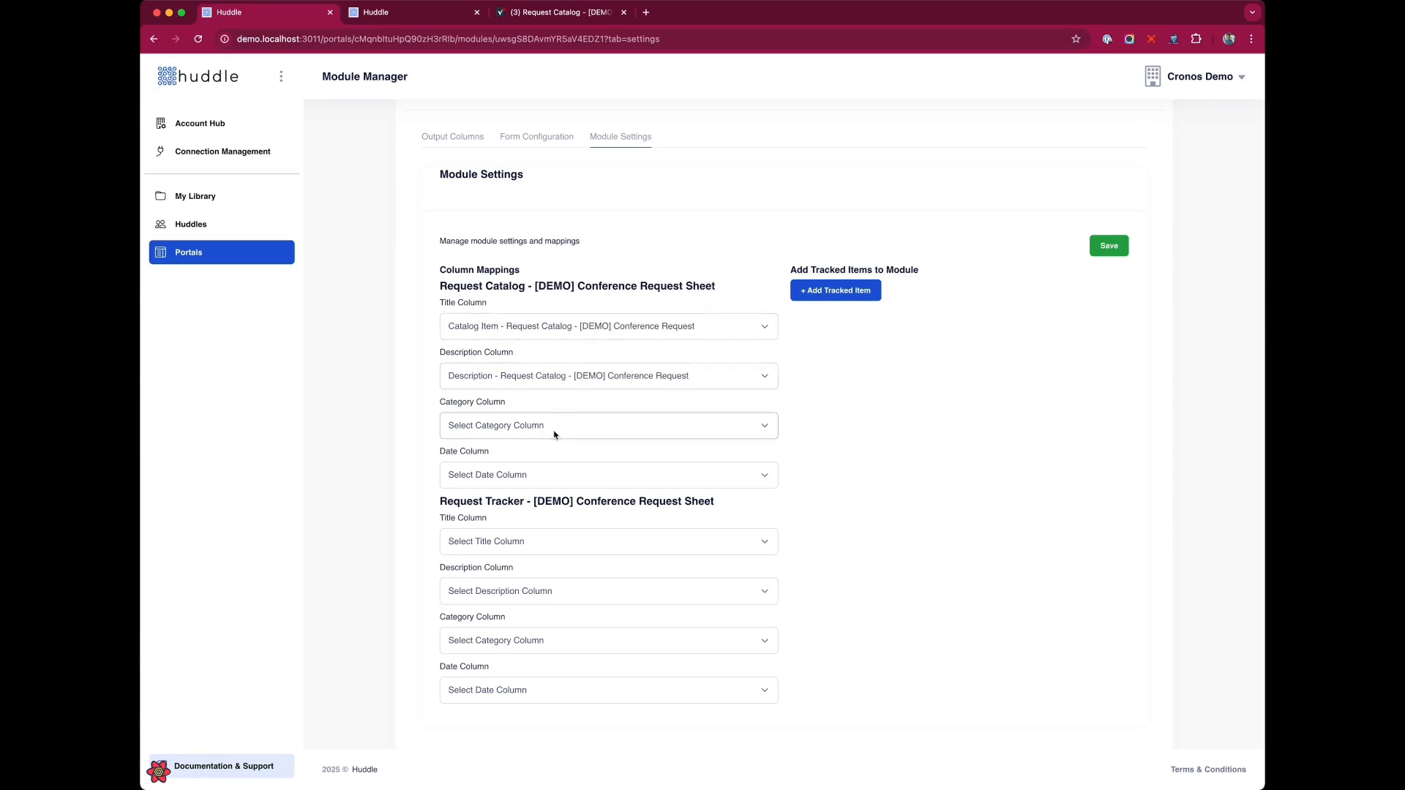
click(563, 479)
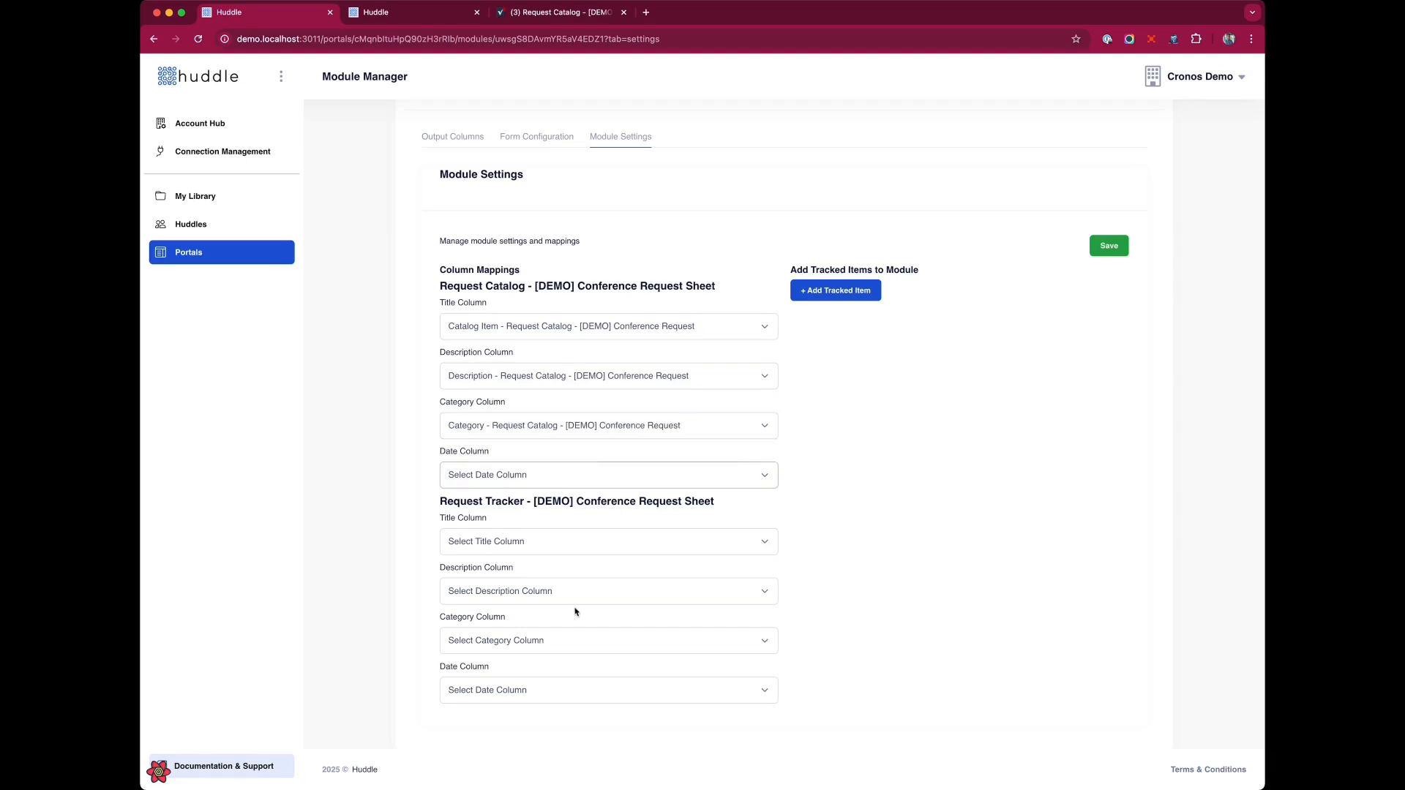
click(587, 682)
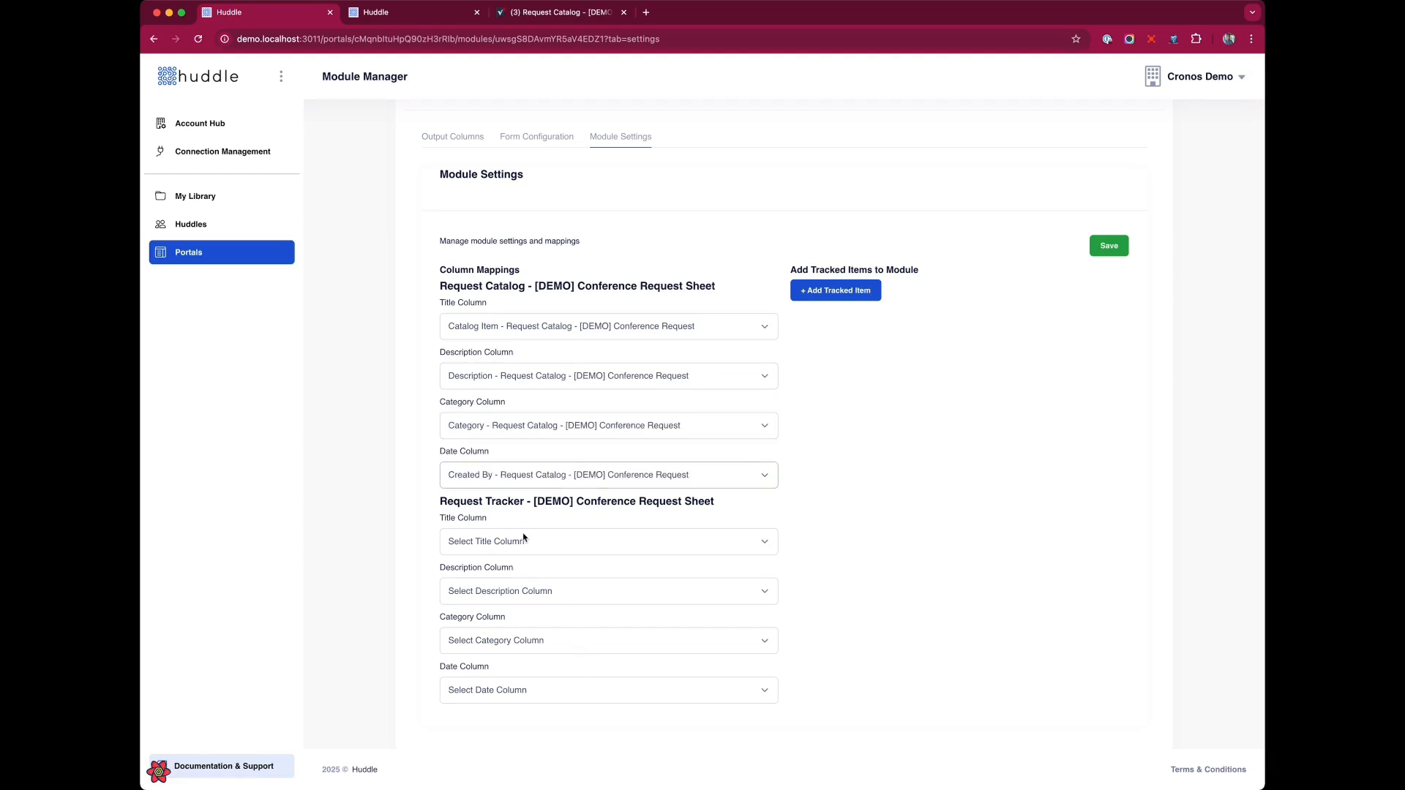
Map the Request Tracker columns: Title to Request Title, Description to Comments/Notes, Category to Priority, Date to Request Date, and save.
click(525, 540)
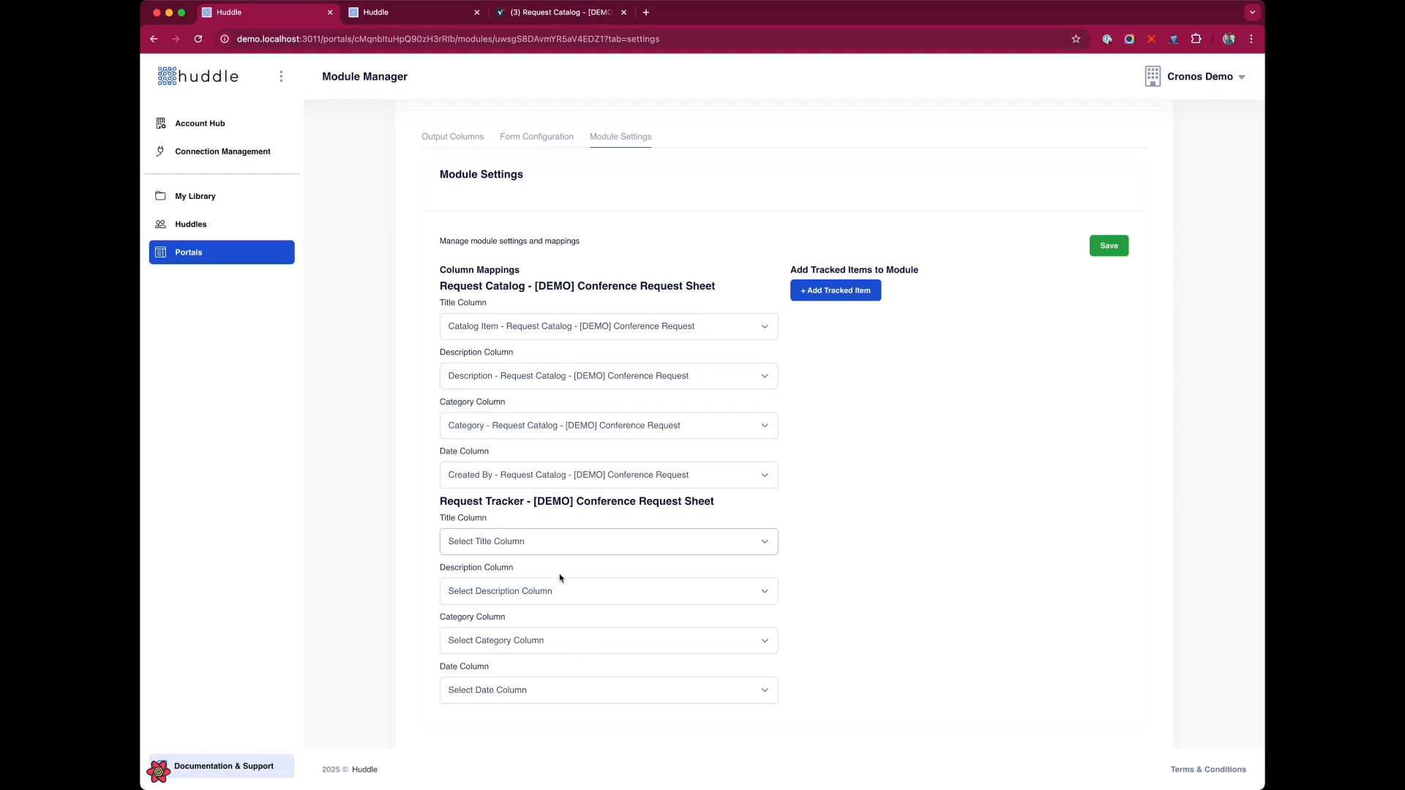
click(550, 594)
click(548, 594)
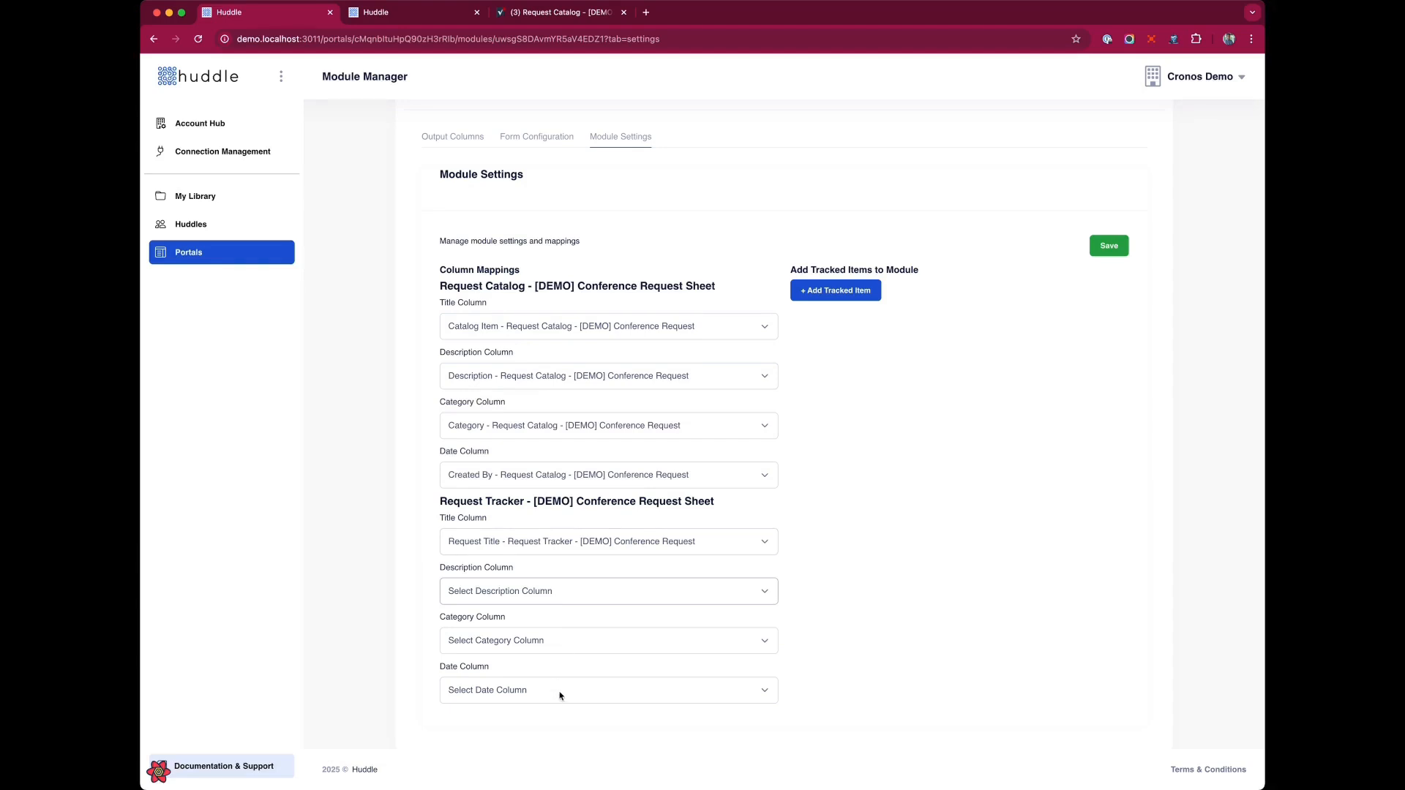
click(565, 741)
click(524, 632)
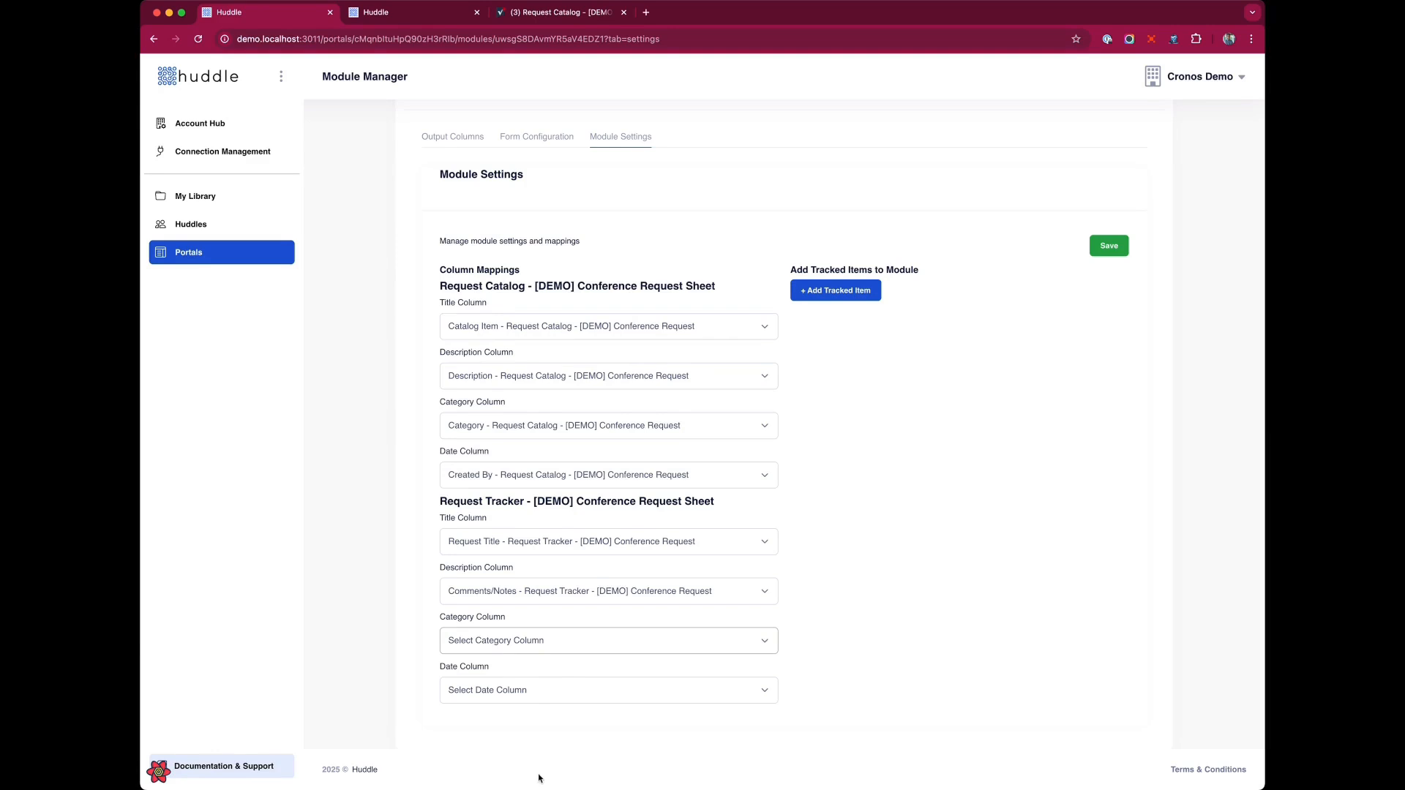
click(539, 719)
click(550, 692)
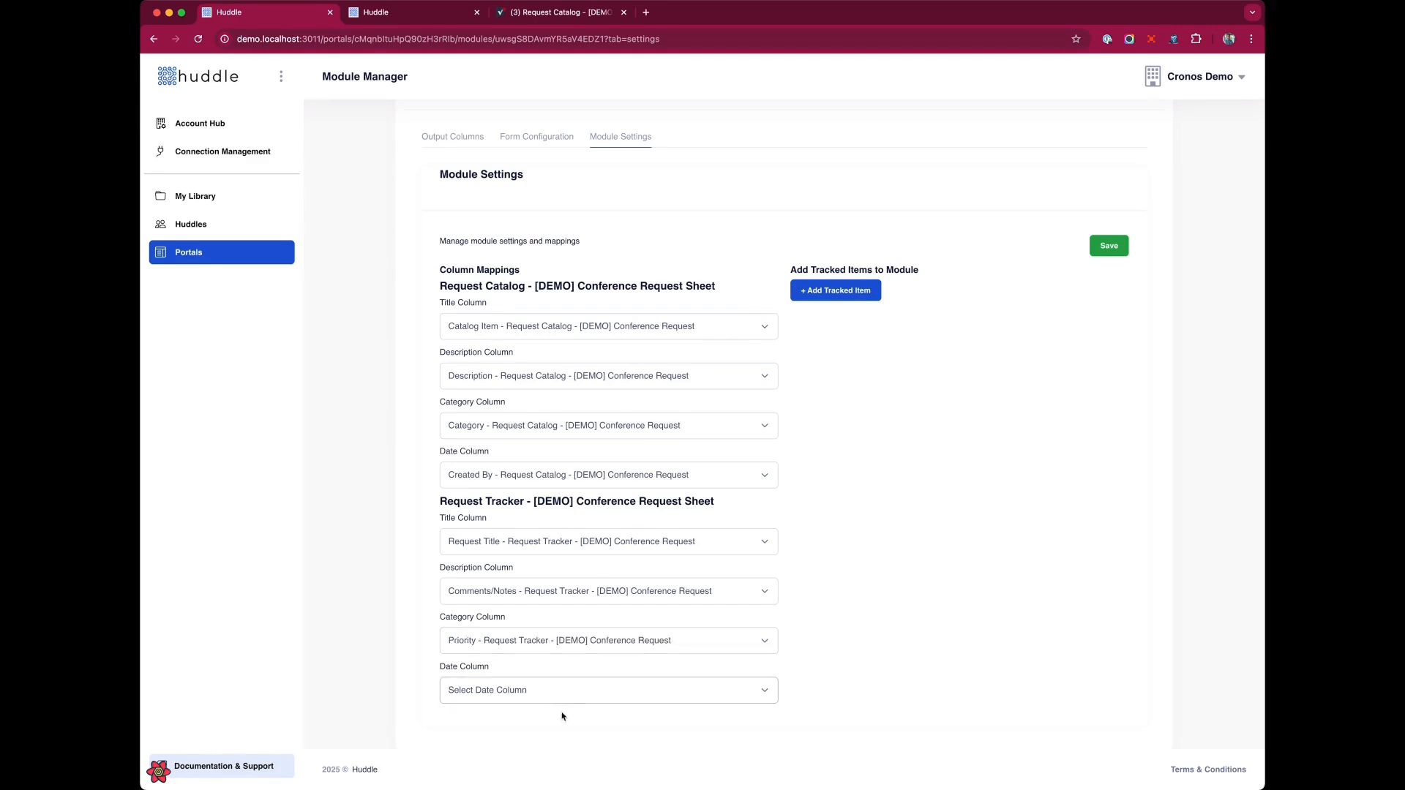
click(535, 674)
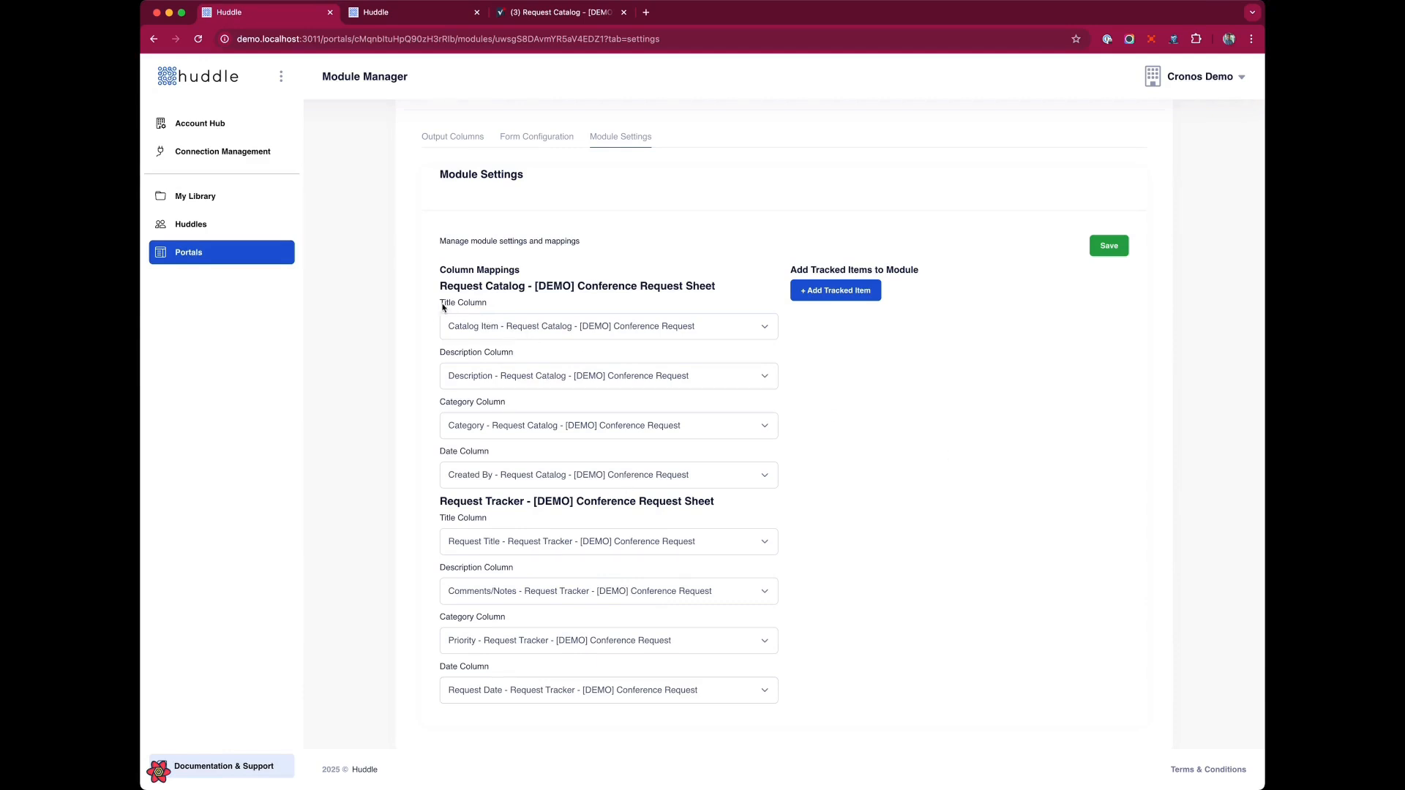
drag(442, 308, 507, 304)
click(1125, 249)
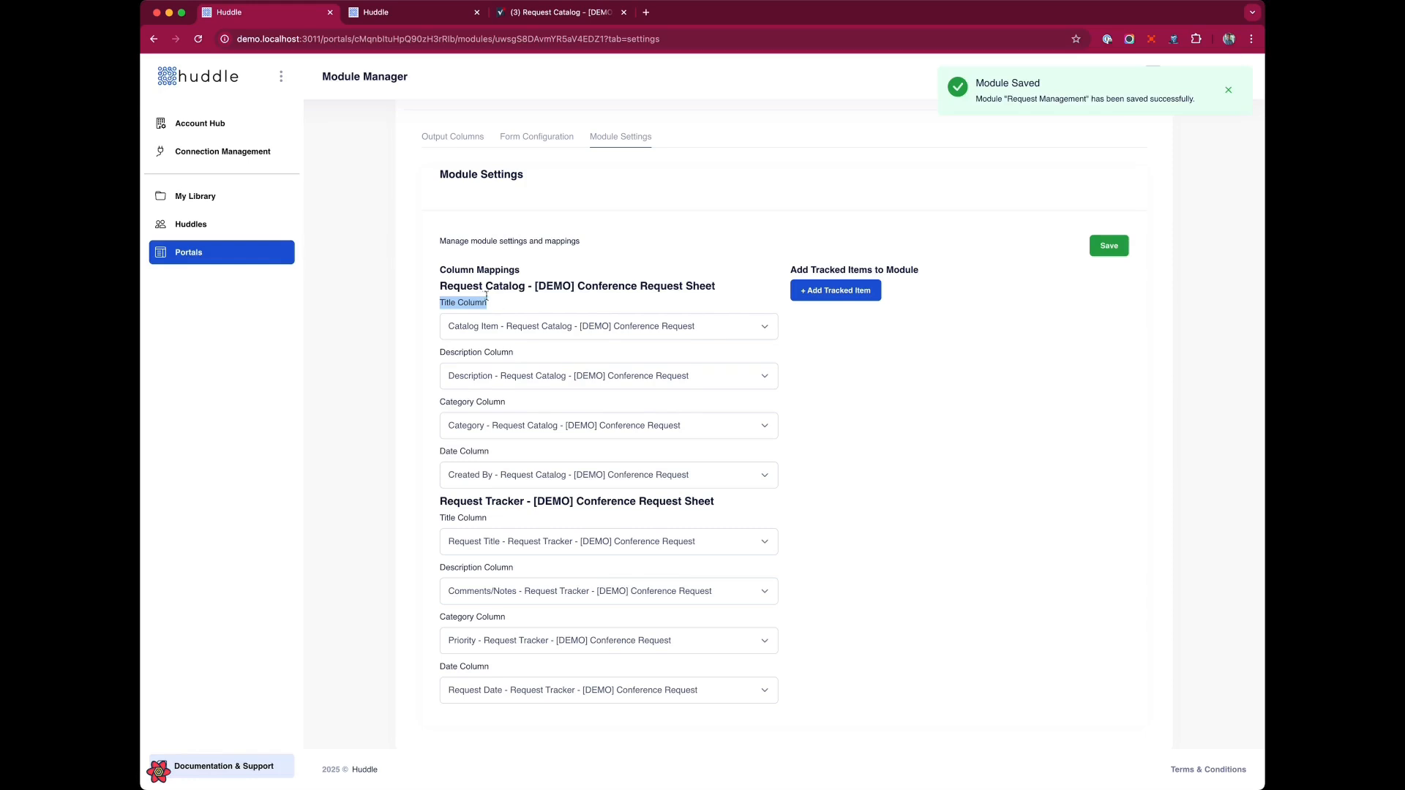
Open the portal's Pages list and preview the portal's home and Request Management List pages in the other tabs.
click(550, 287)
scroll(544, 329, up, 5)
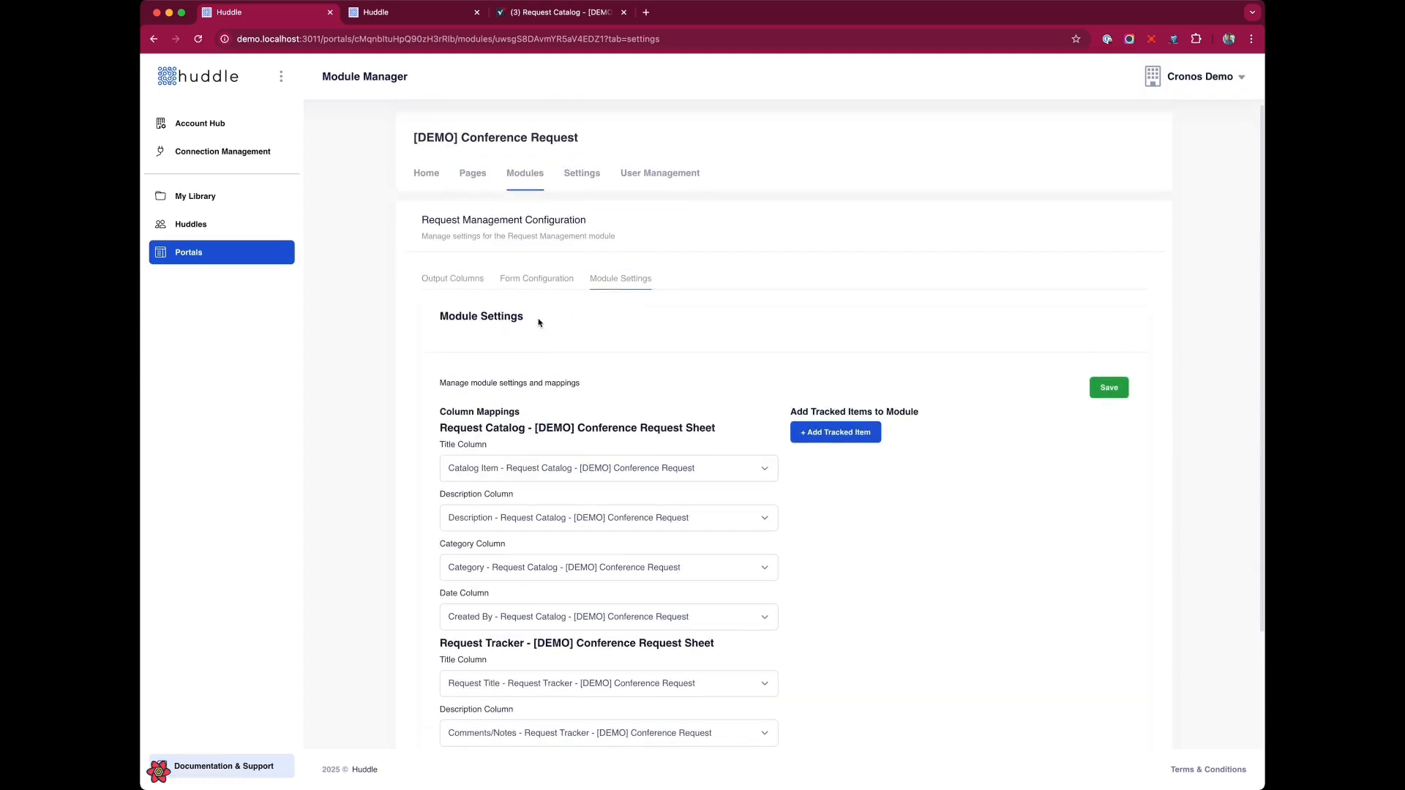
click(474, 176)
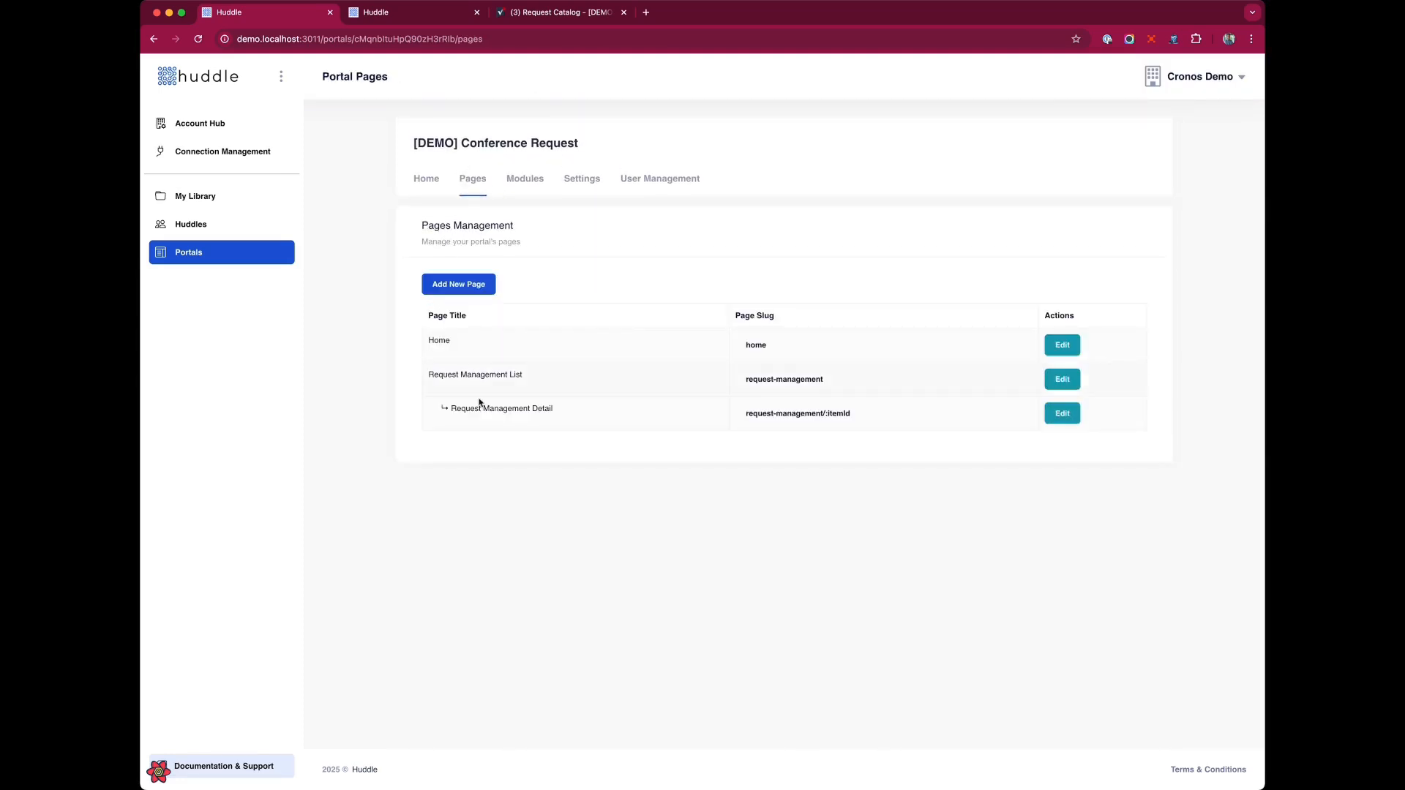
click(347, 21)
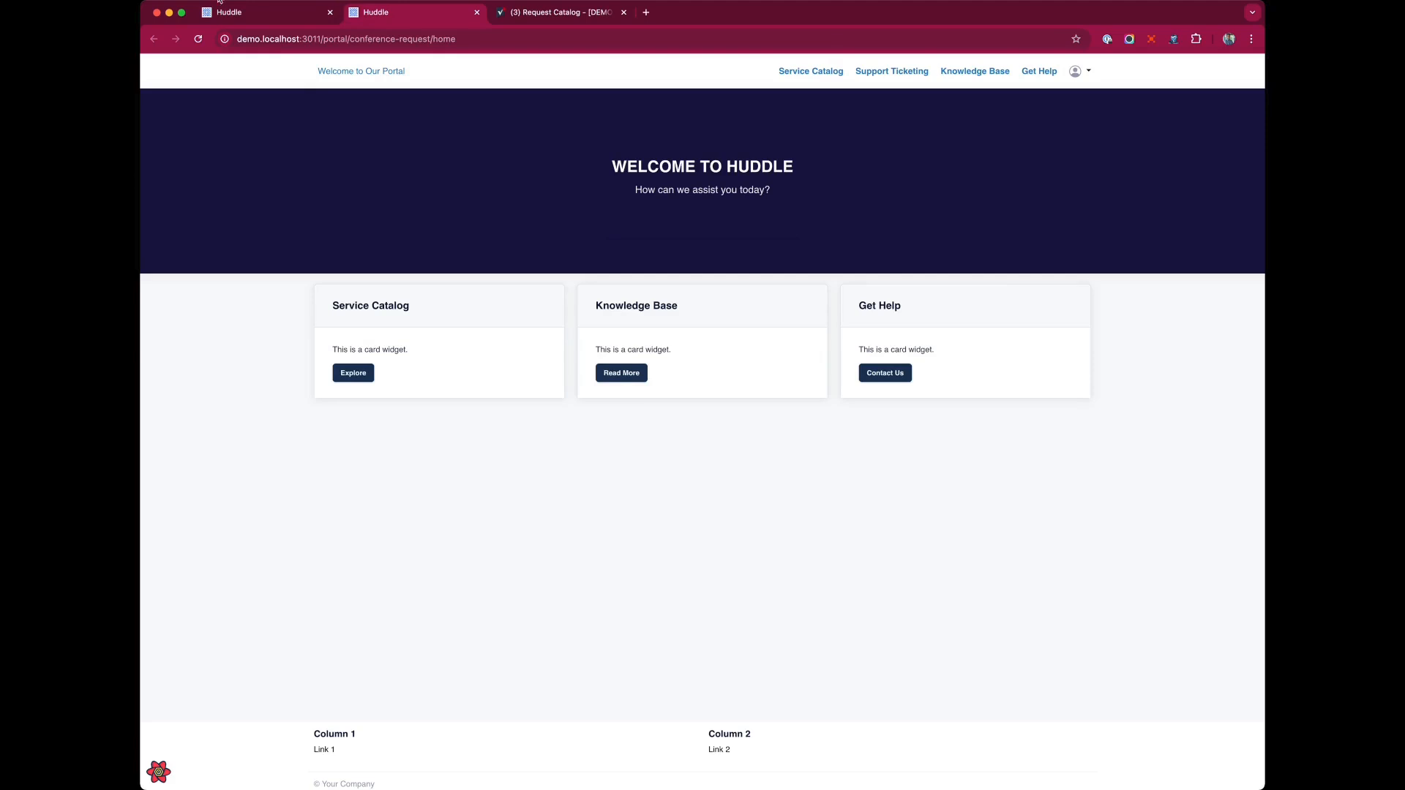
click(240, 10)
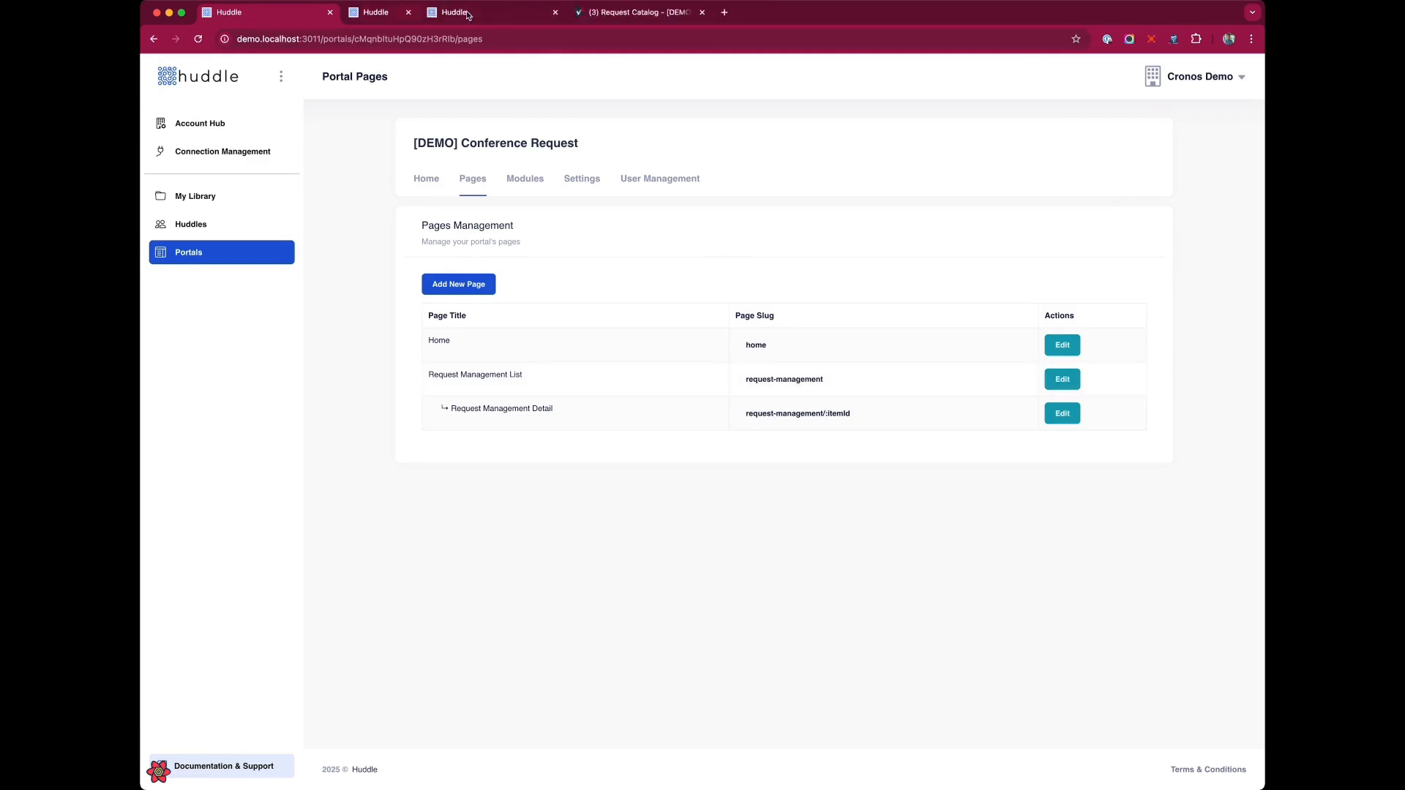
click(401, 15)
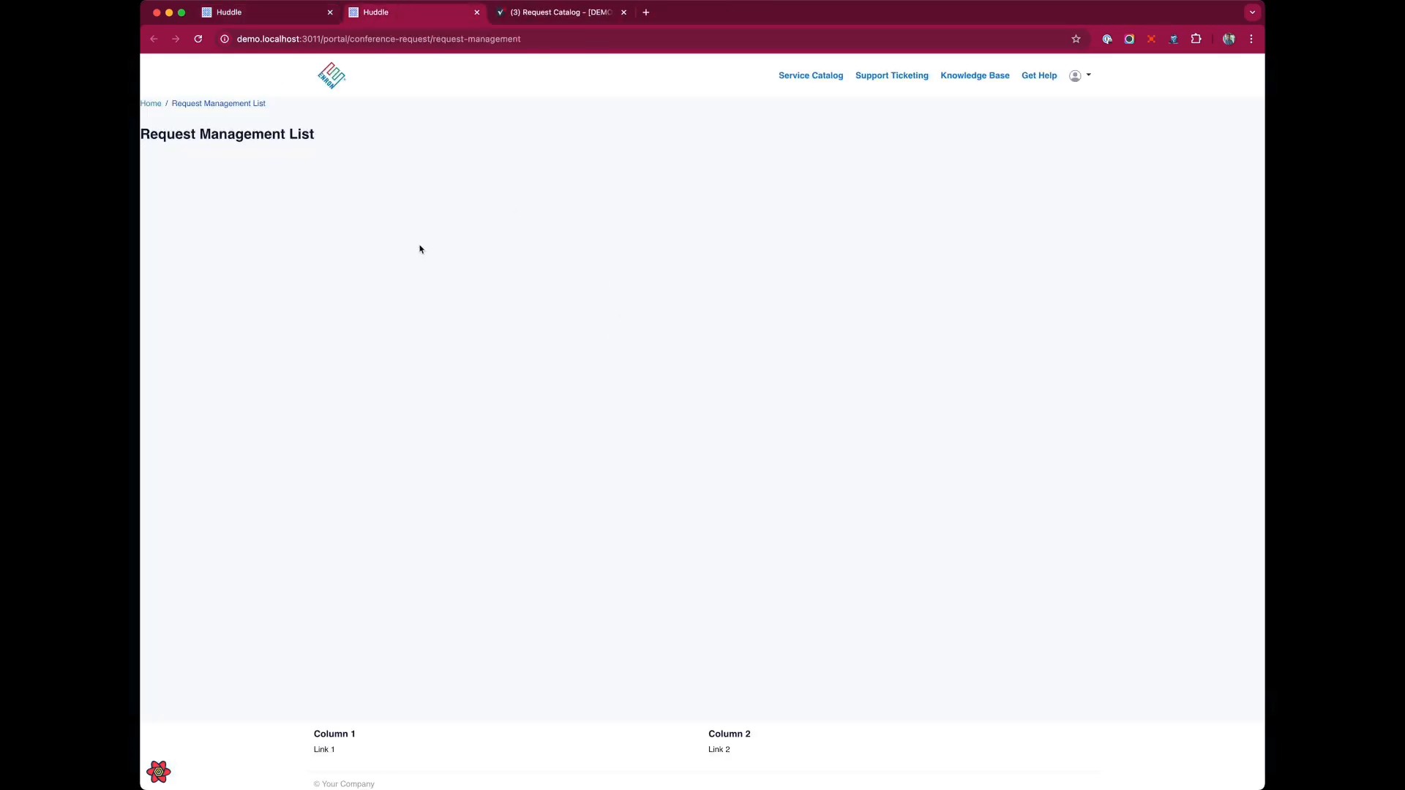
click(302, 19)
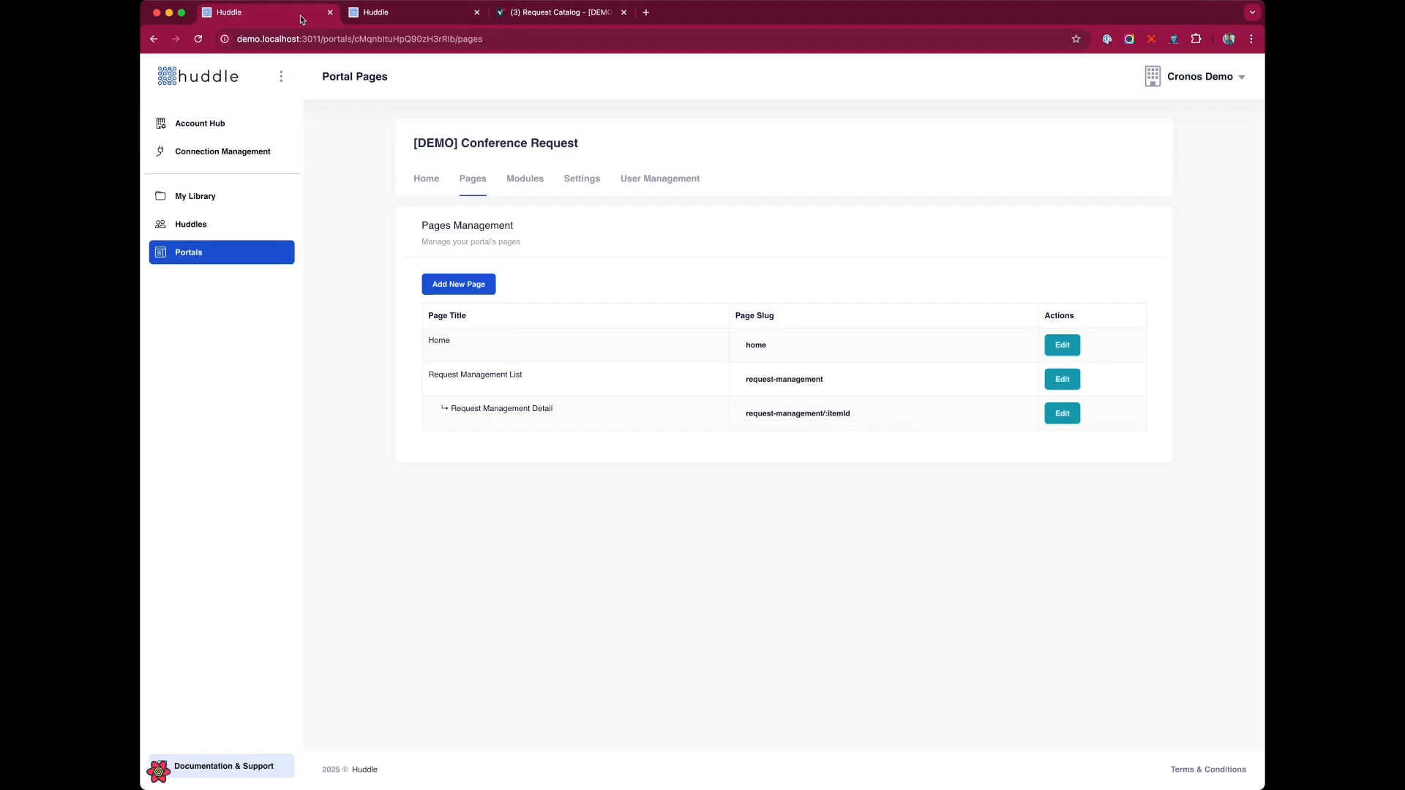
Edit the Request Management List page info, setting page classes to container mt-5 mb-5 and turning off Show Title.
click(1062, 379)
click(461, 284)
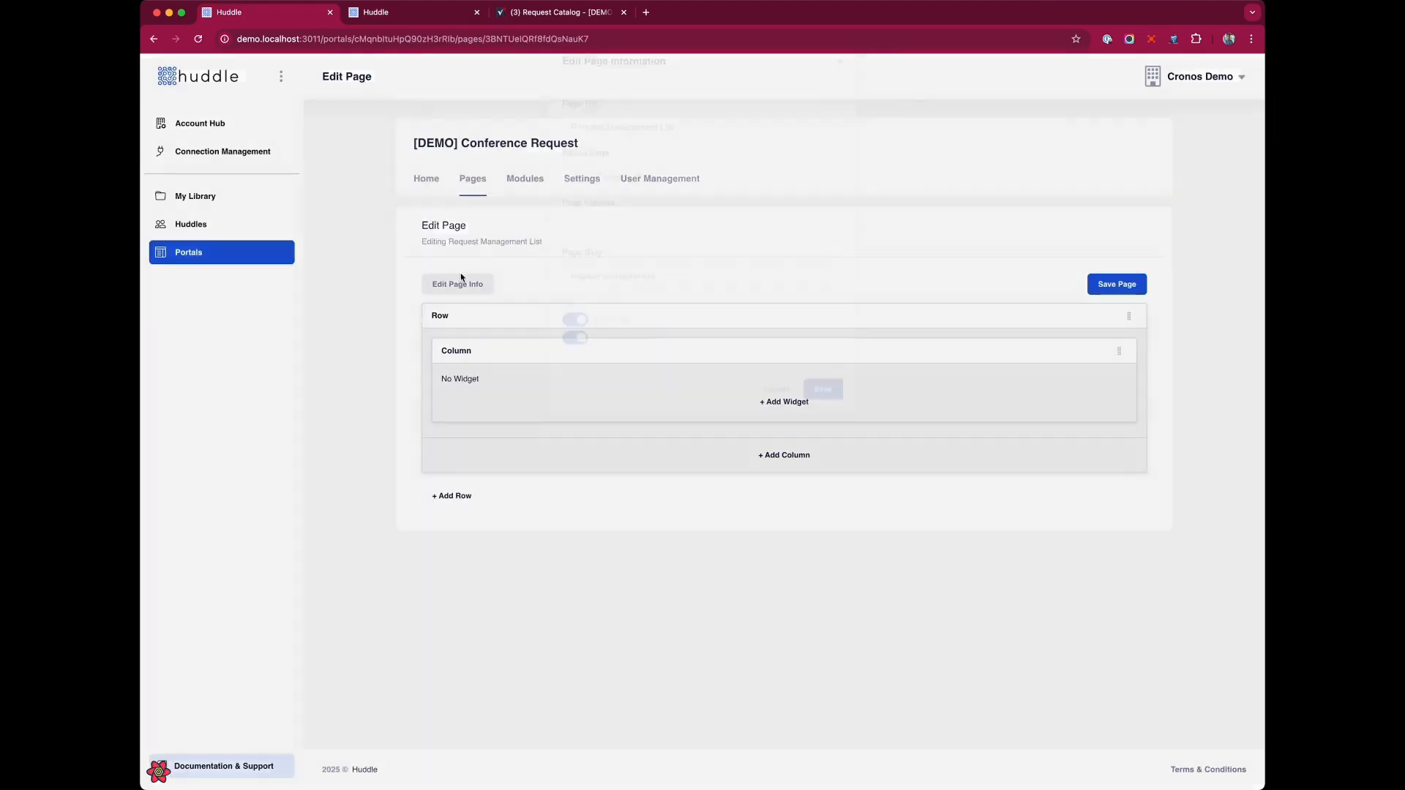
click(622, 254)
text(cont)
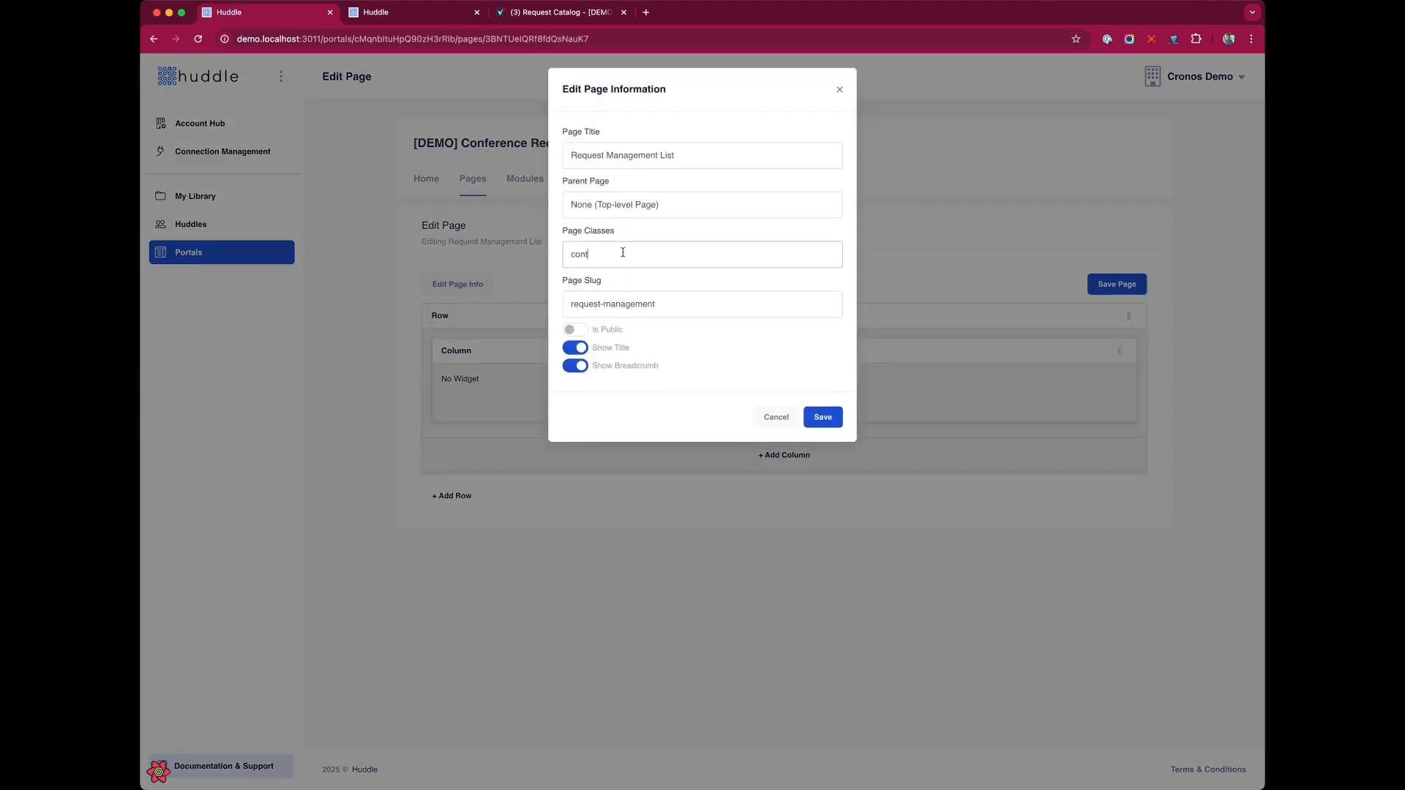
text(ainer mt-5 mb-5)
click(575, 347)
click(822, 417)
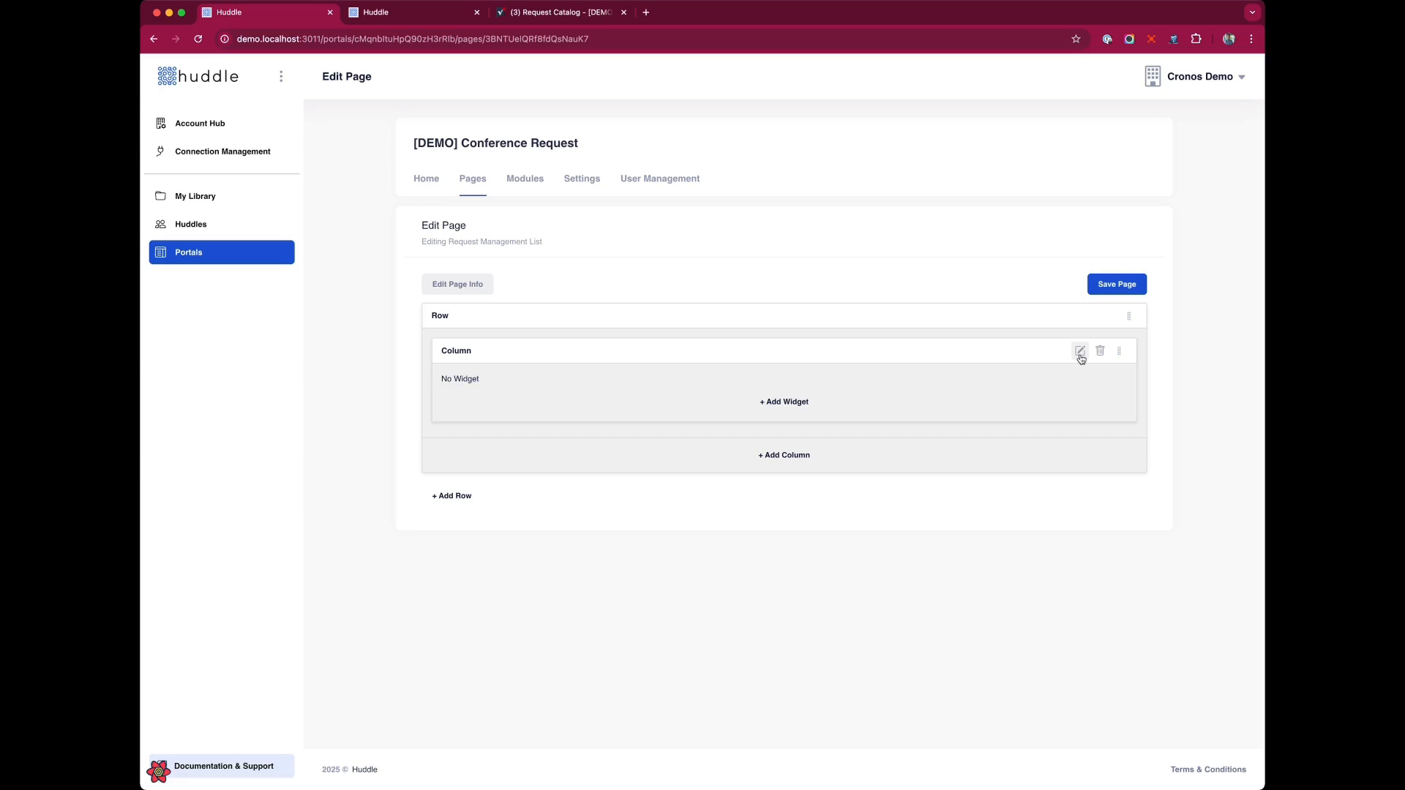
Configure the page's column with a small-screen (SM) width of 6.
click(1079, 352)
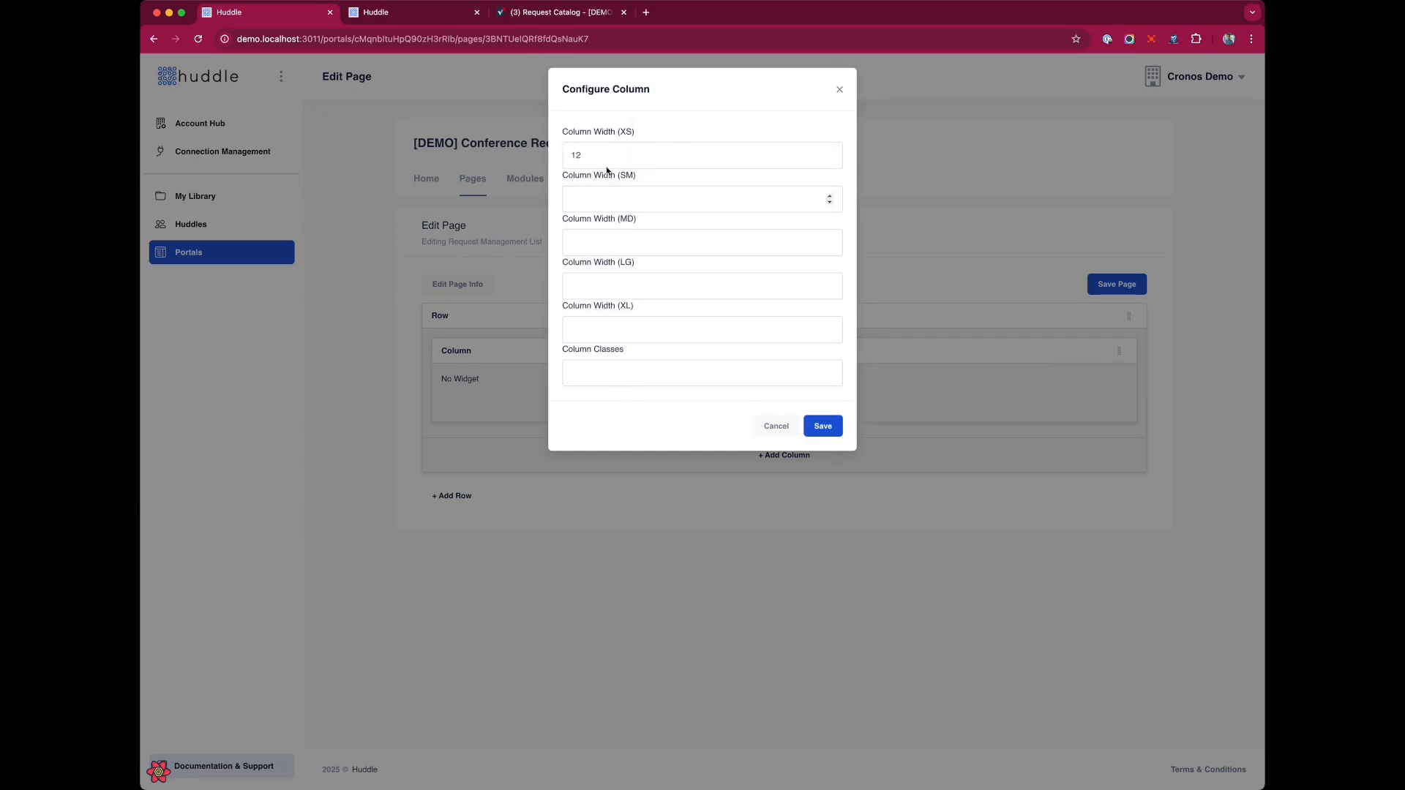
click(609, 199)
text(6)
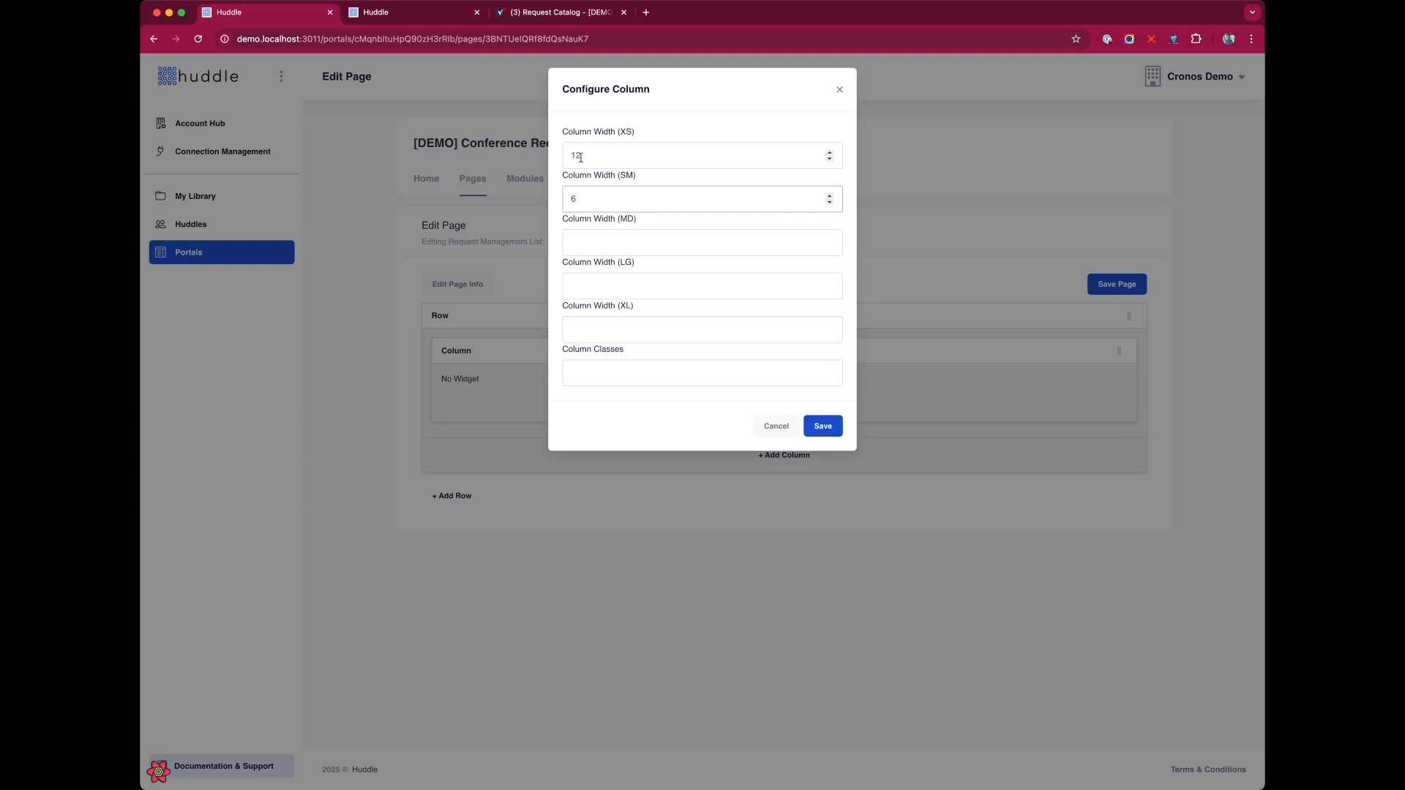
click(824, 429)
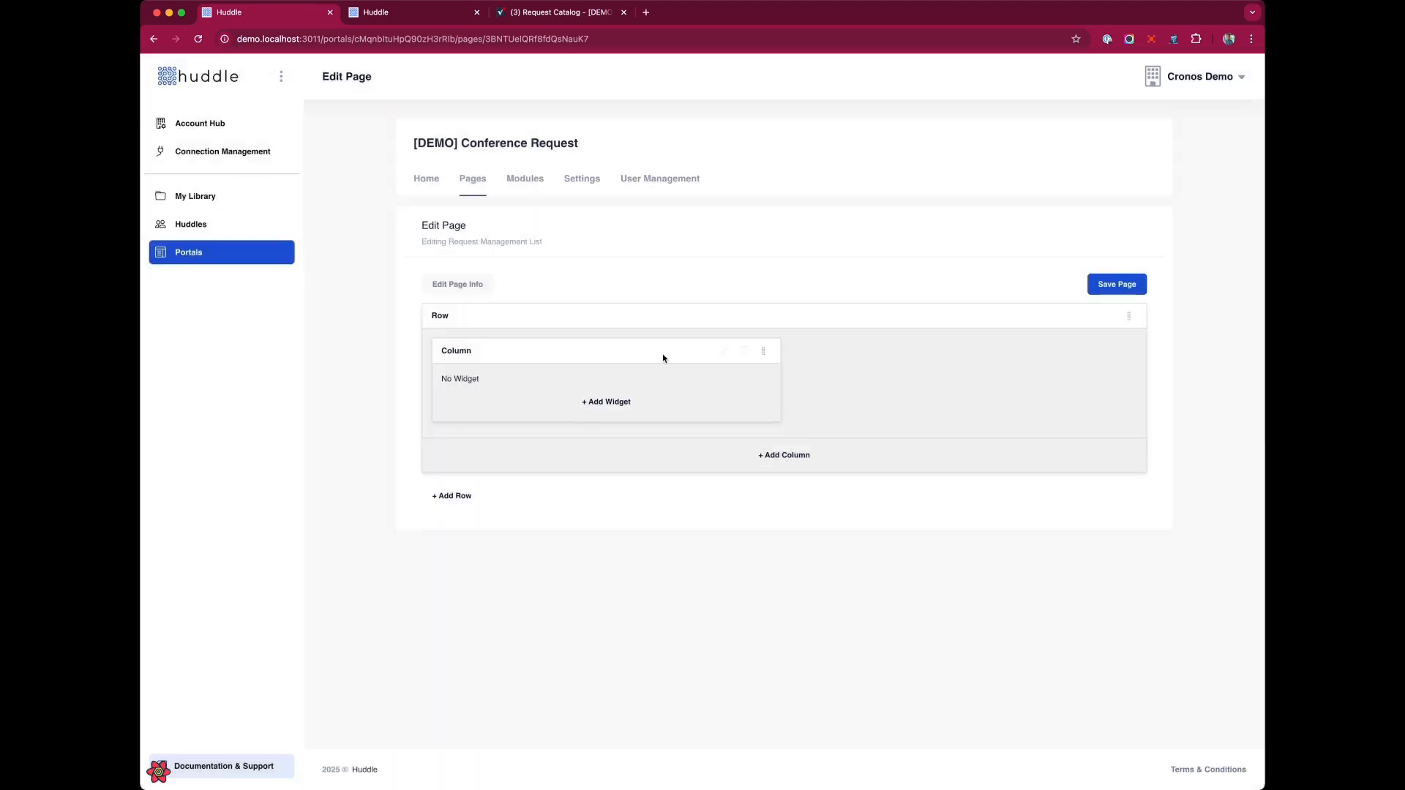
Add a second column to the row with a small-screen (SM) width of 4.
click(807, 456)
click(961, 351)
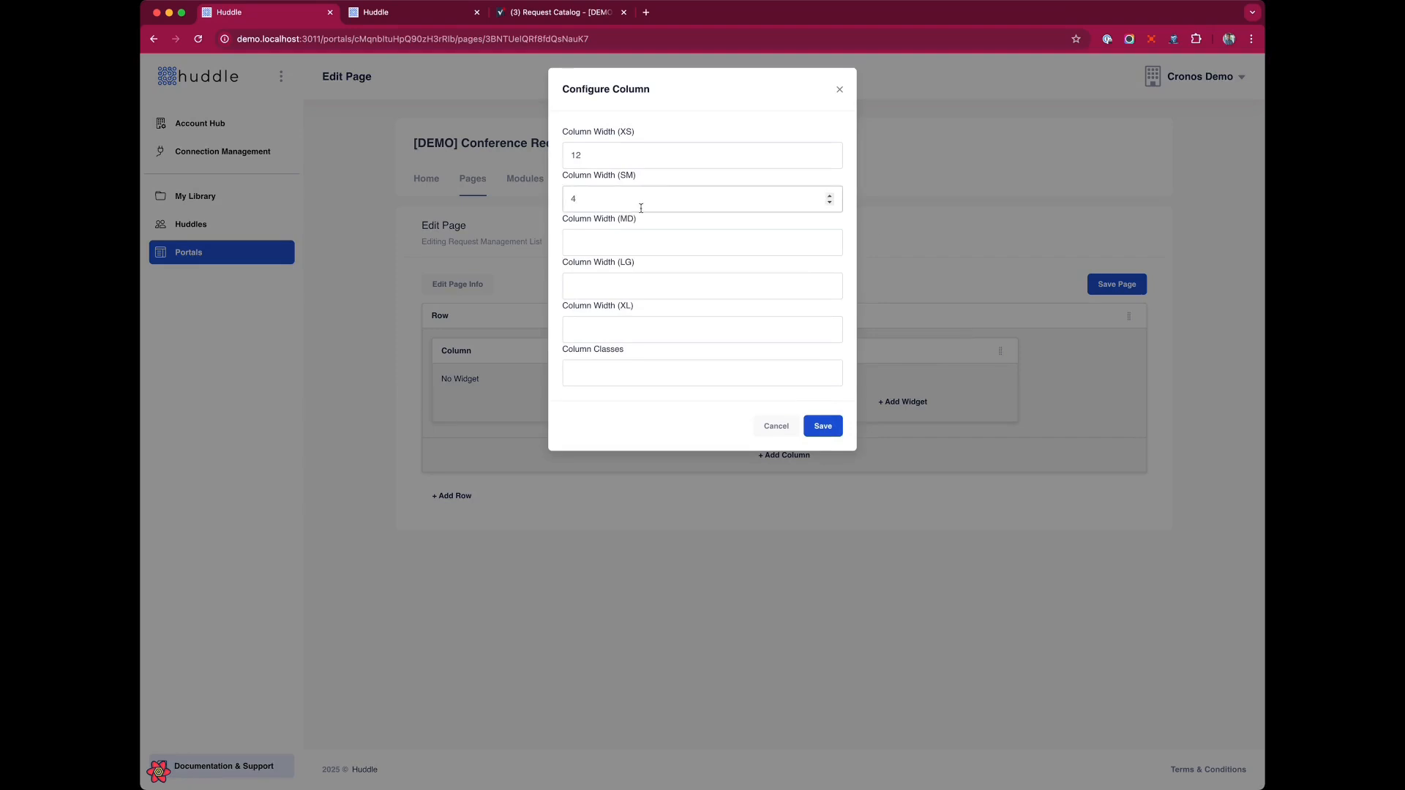
click(812, 430)
Add a third column and set its small-screen (SM) width to 2.
click(804, 453)
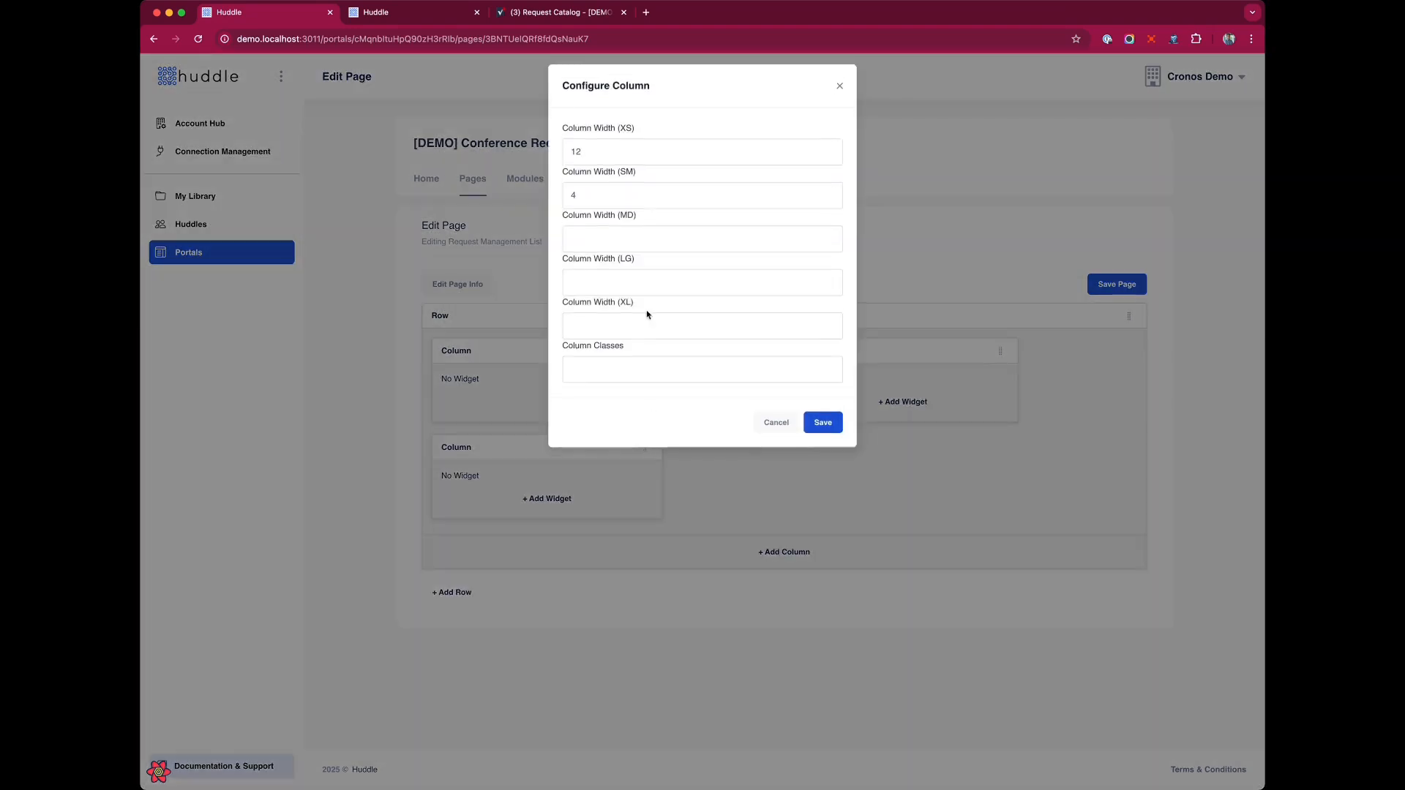
click(606, 448)
double_click(602, 196)
text(2)
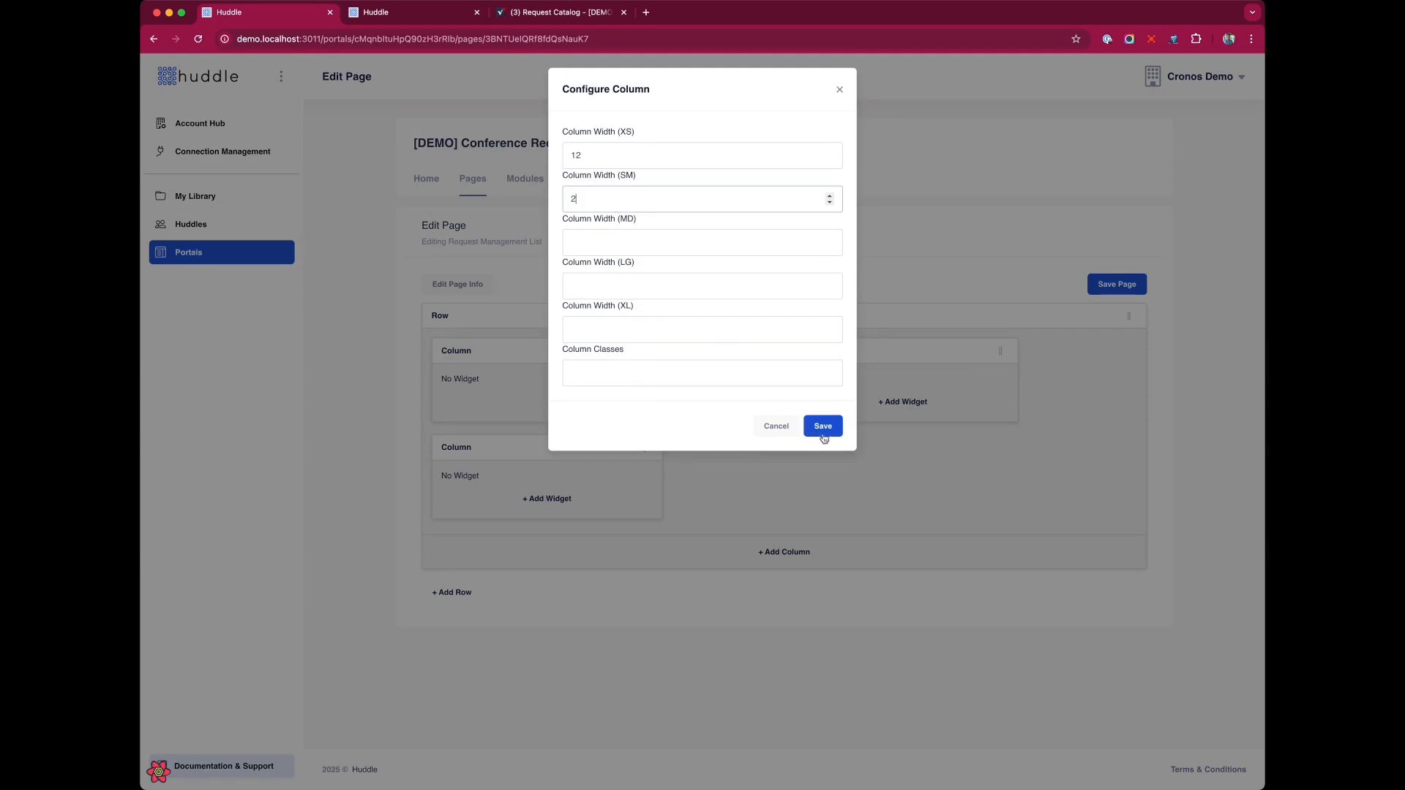
click(821, 428)
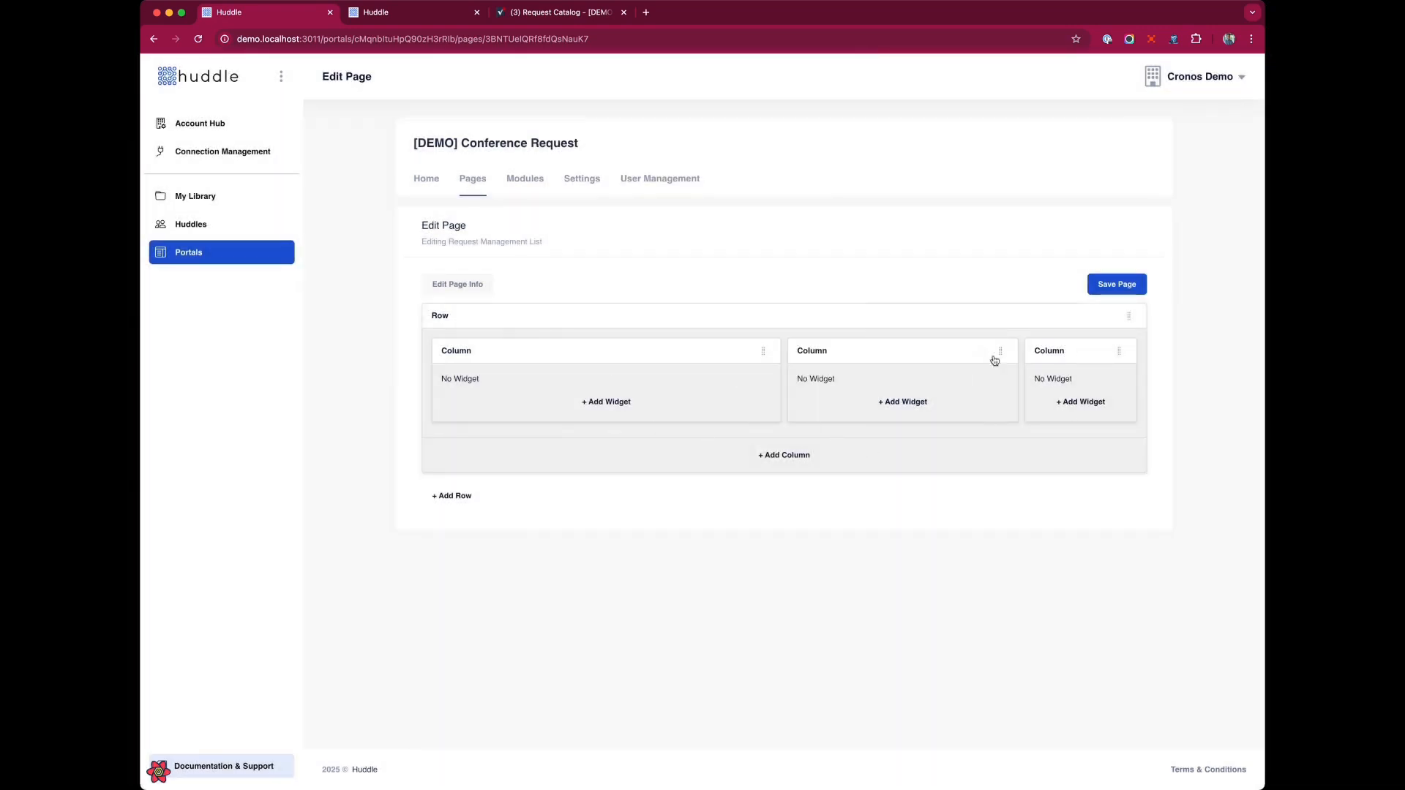
Add a List widget to the first column and move it into the third column.
mouse_move(1107, 358)
click(606, 402)
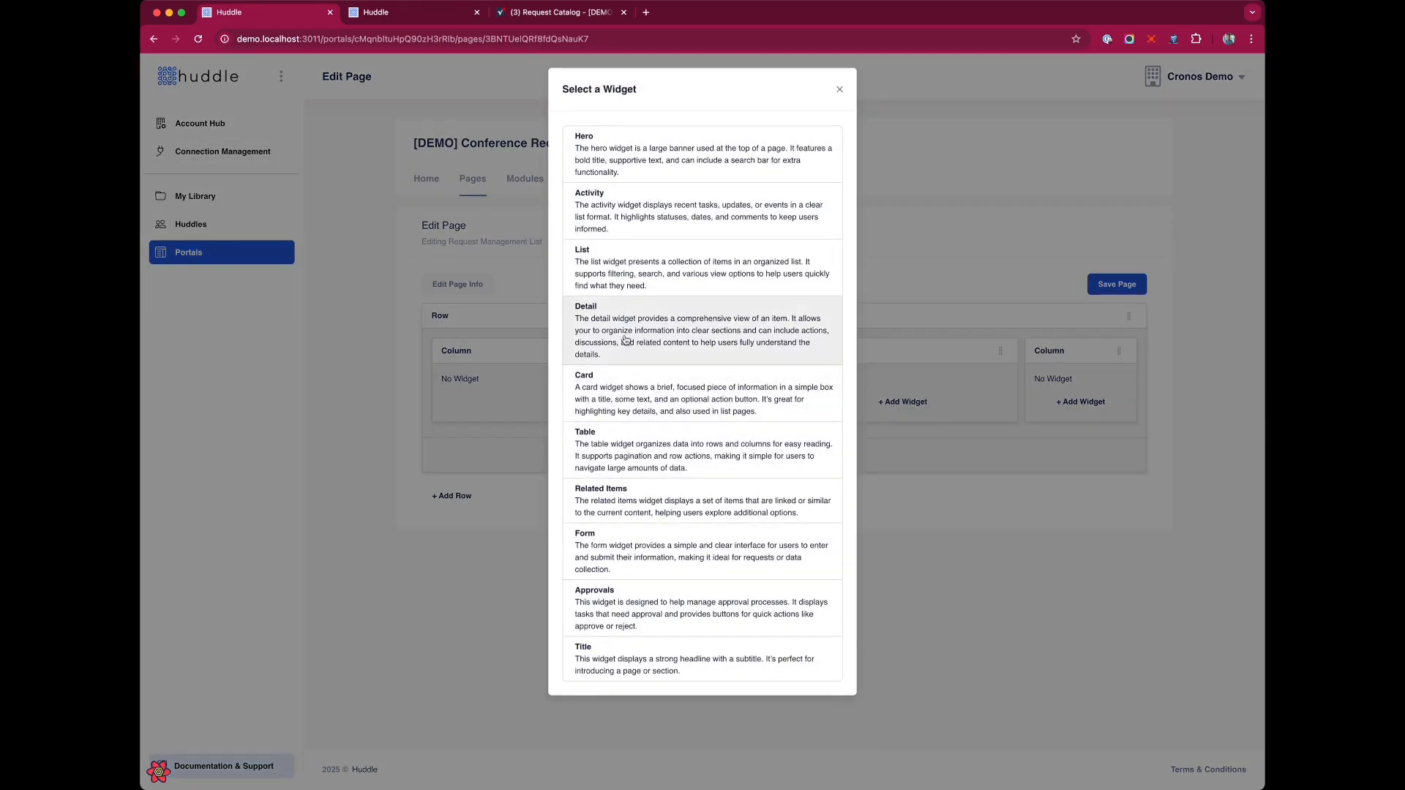
click(601, 272)
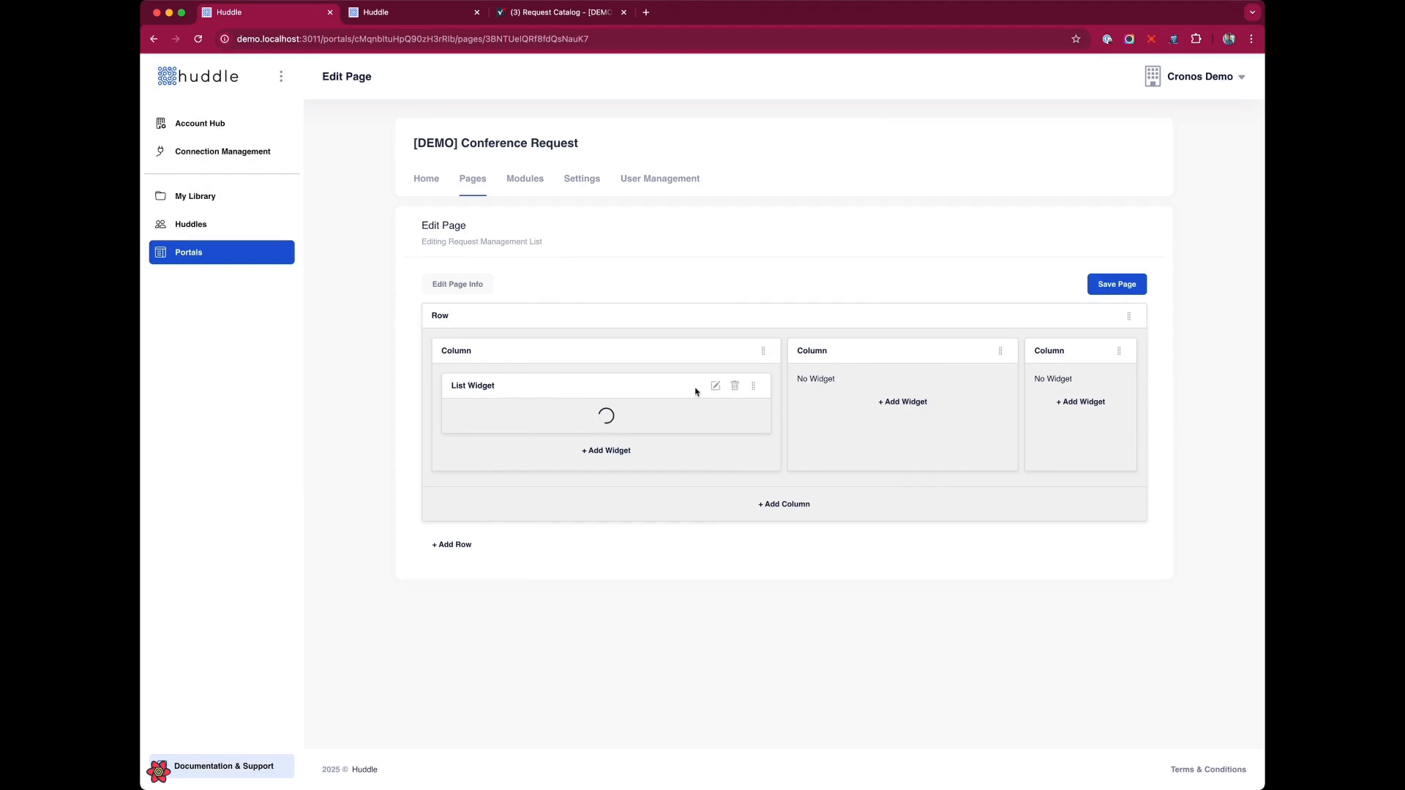
drag(753, 387, 1126, 395)
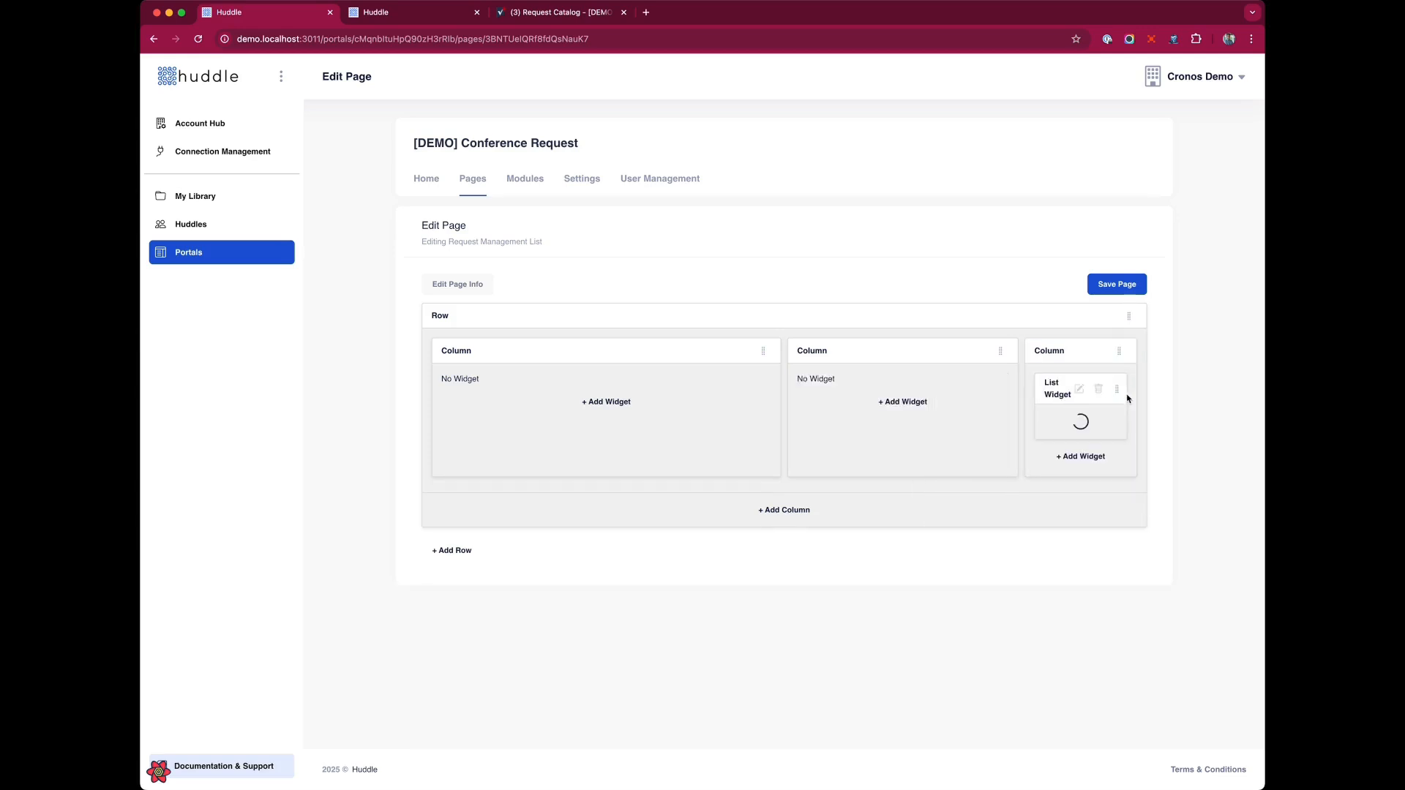
Delete the third and second columns from the row.
click(1101, 353)
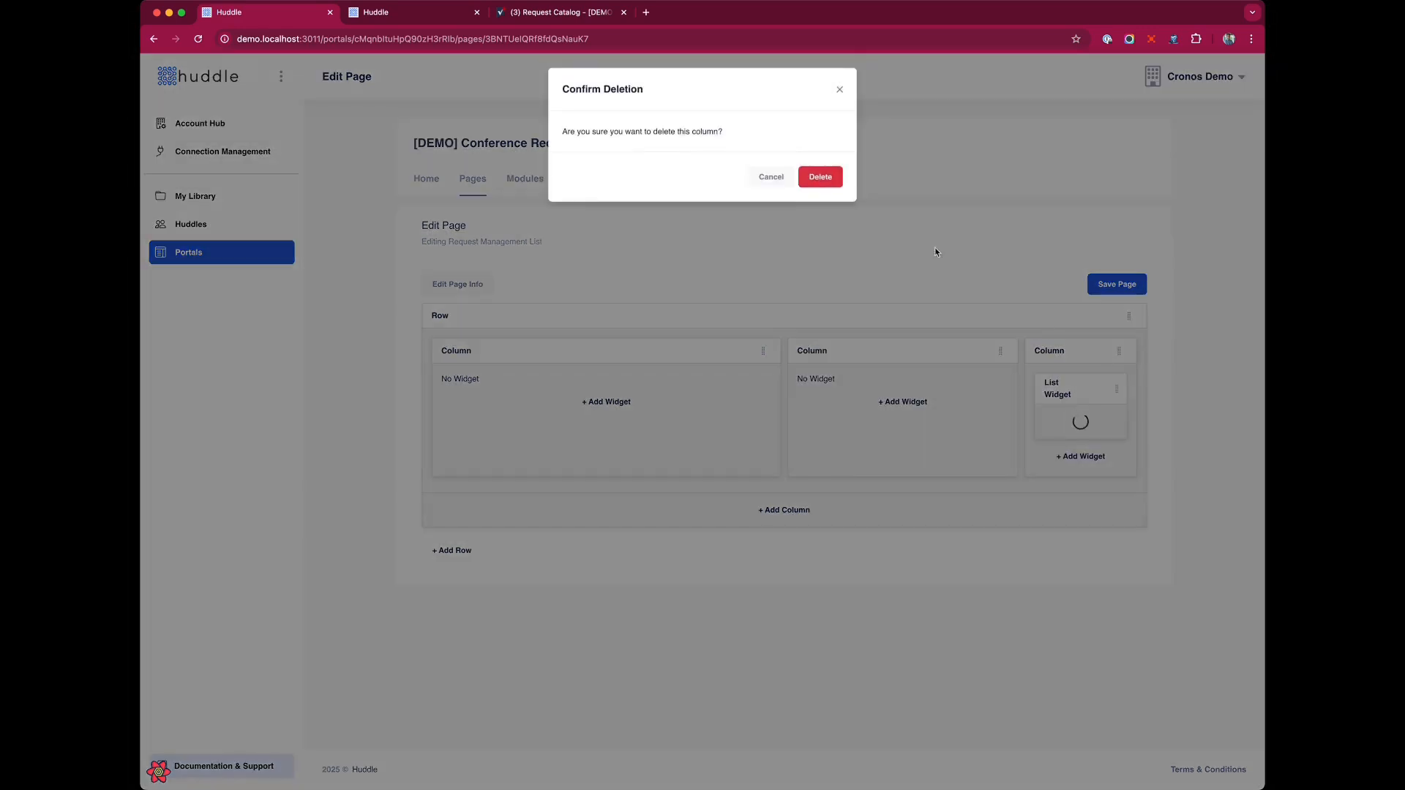
click(819, 176)
click(982, 352)
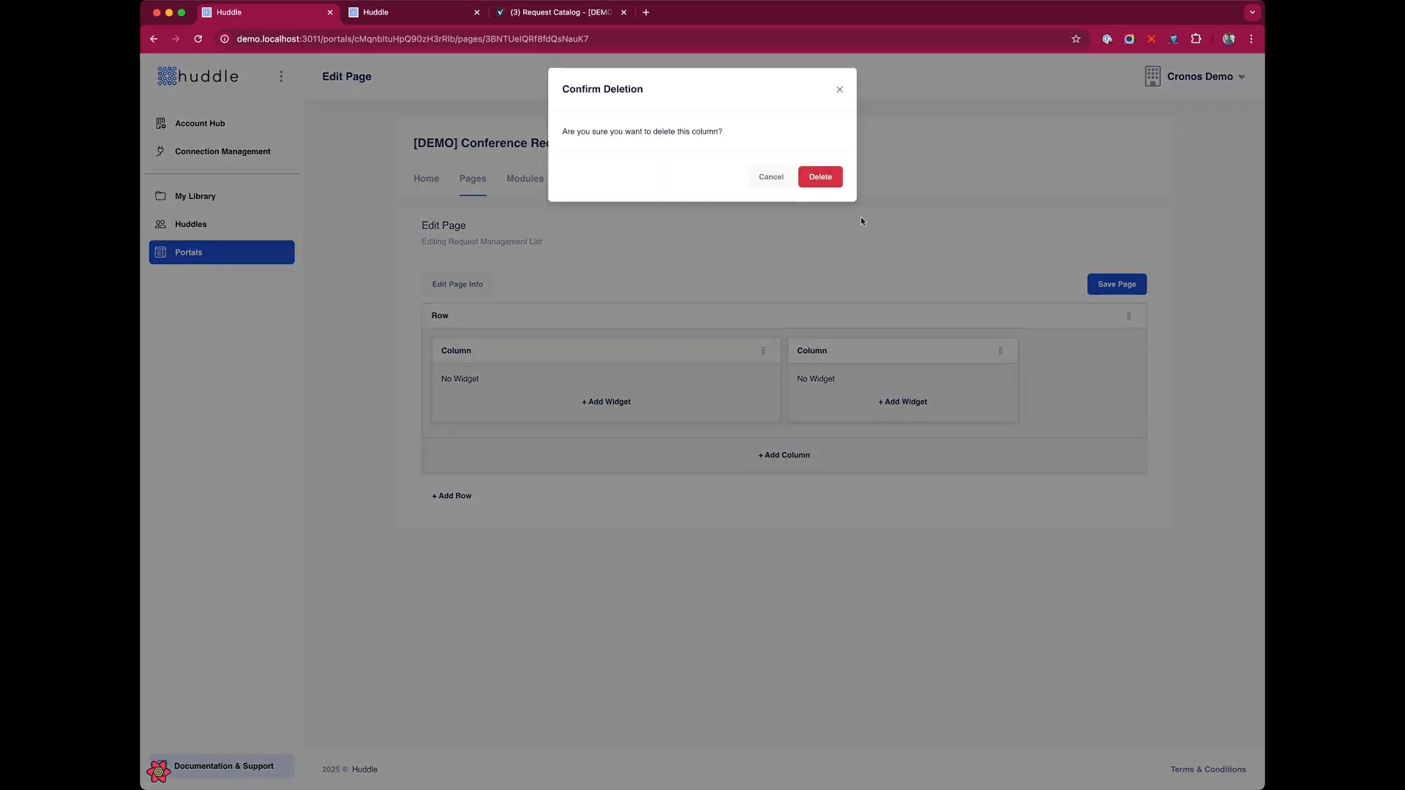
click(819, 176)
Clear the remaining column's small-screen (SM) width and save the column settings.
click(724, 351)
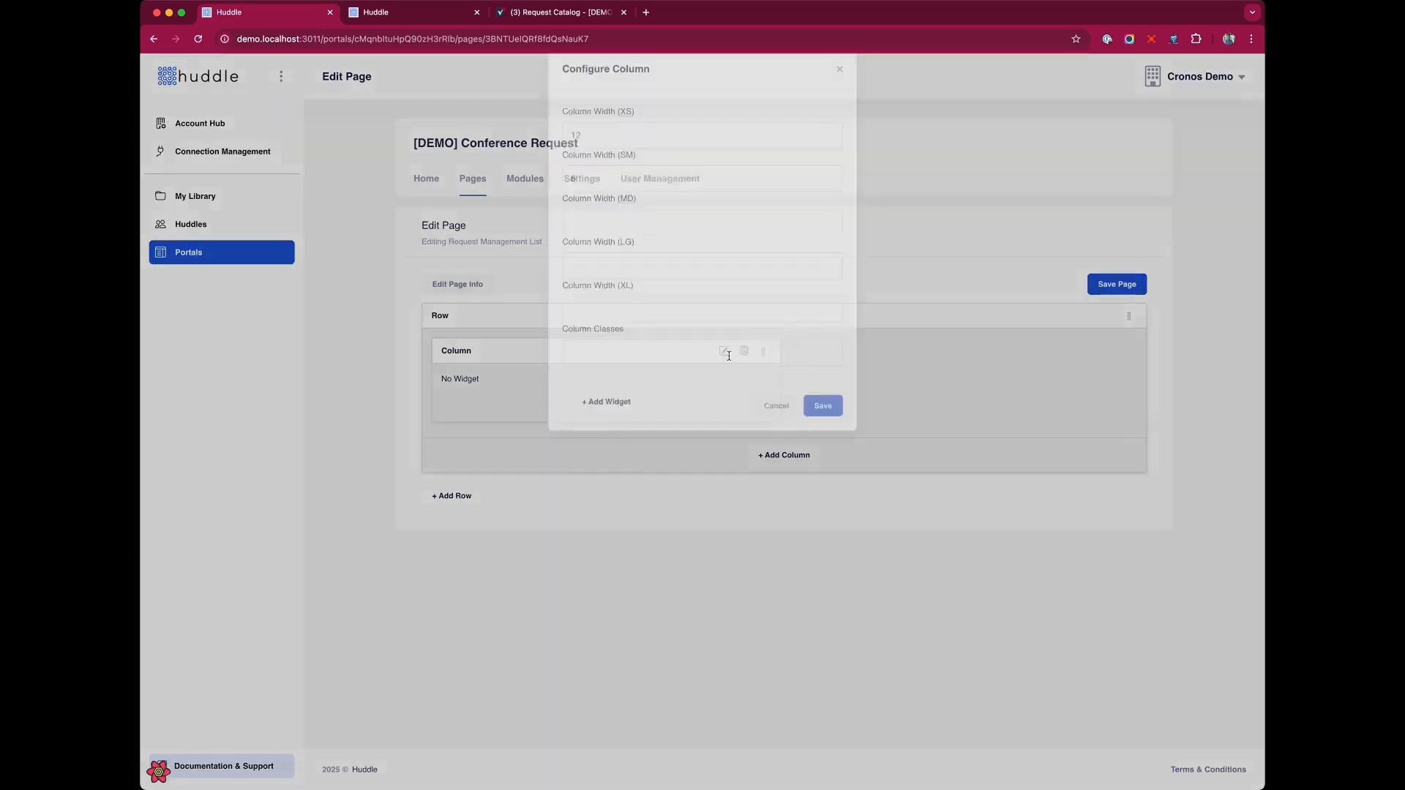
click(606, 202)
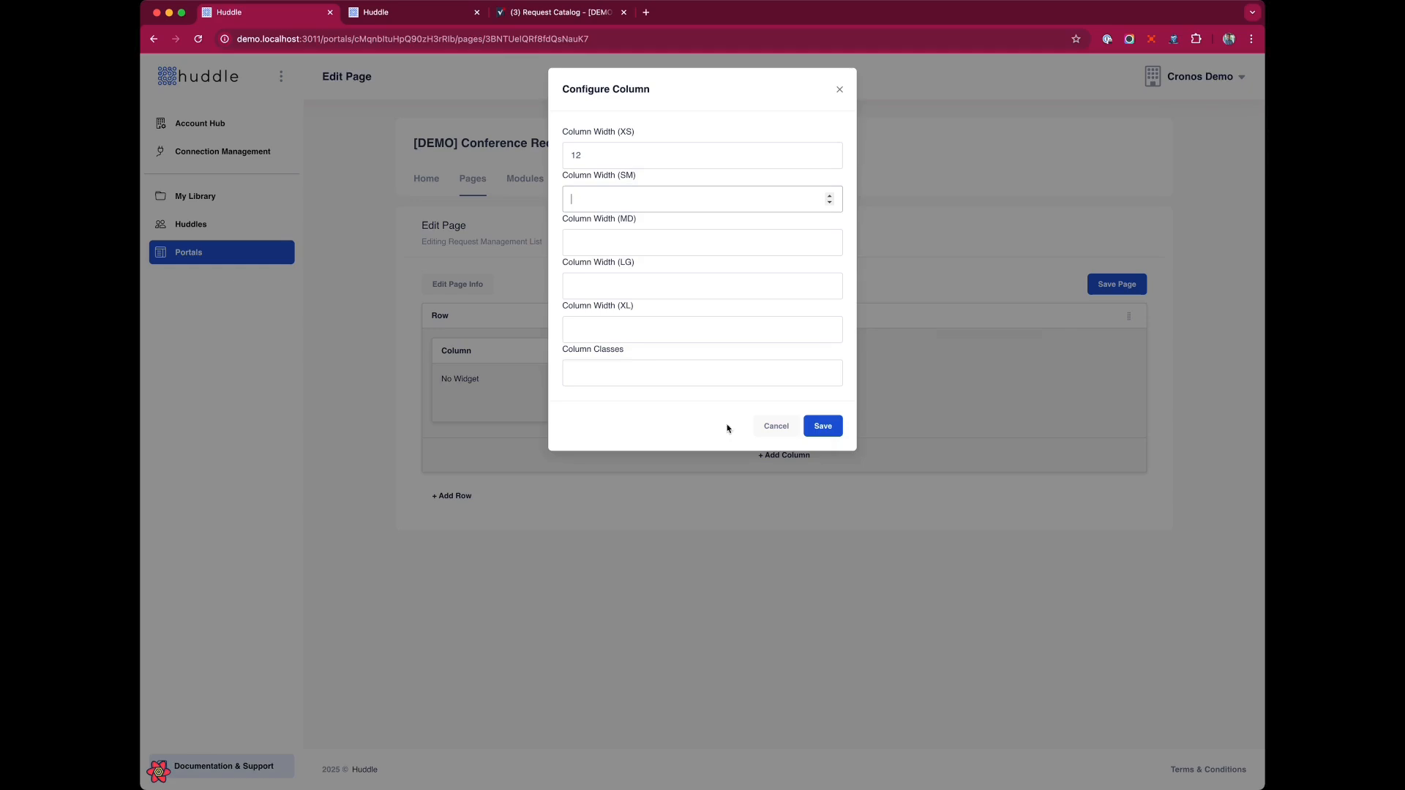
click(829, 429)
Add a List widget to the column and set its data source module to Request Management.
click(786, 402)
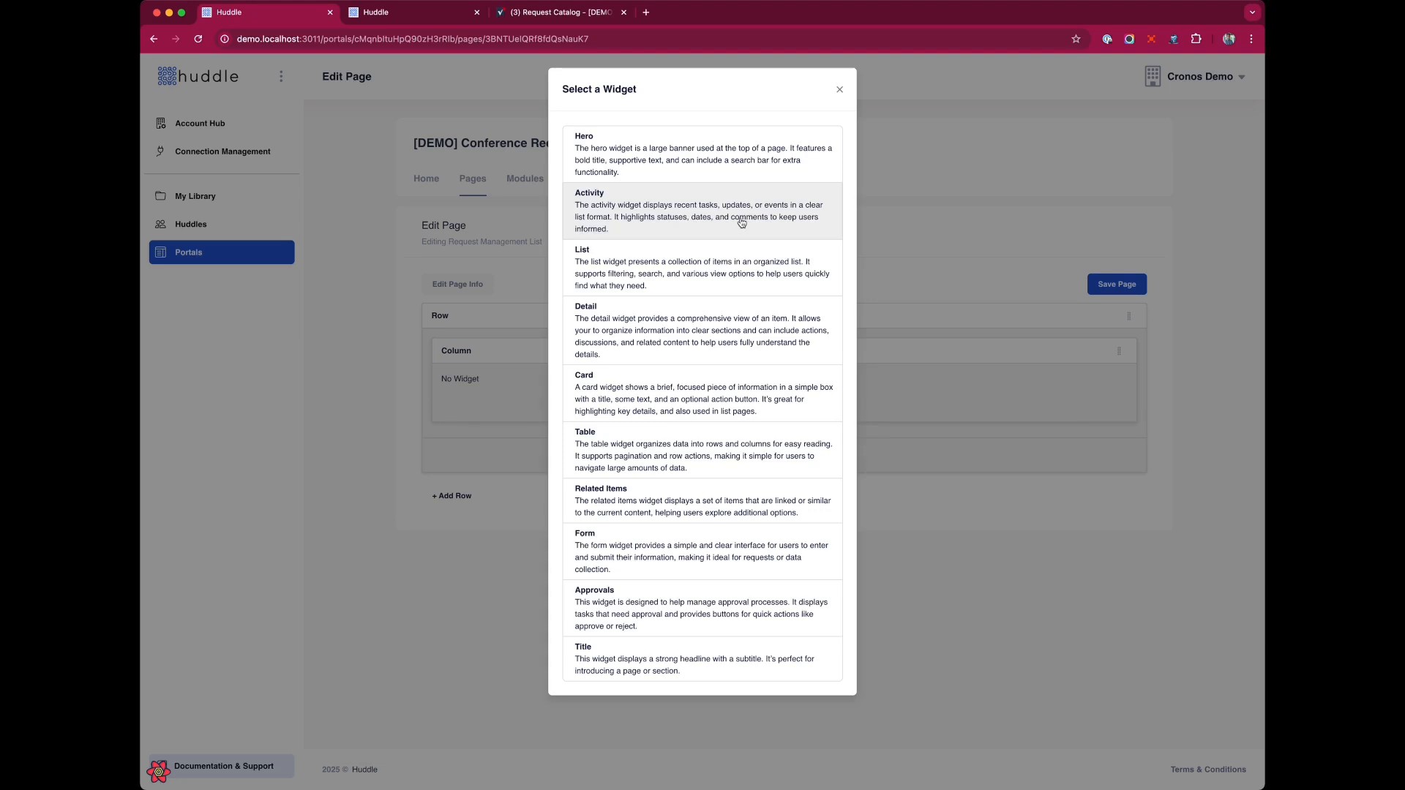
click(611, 271)
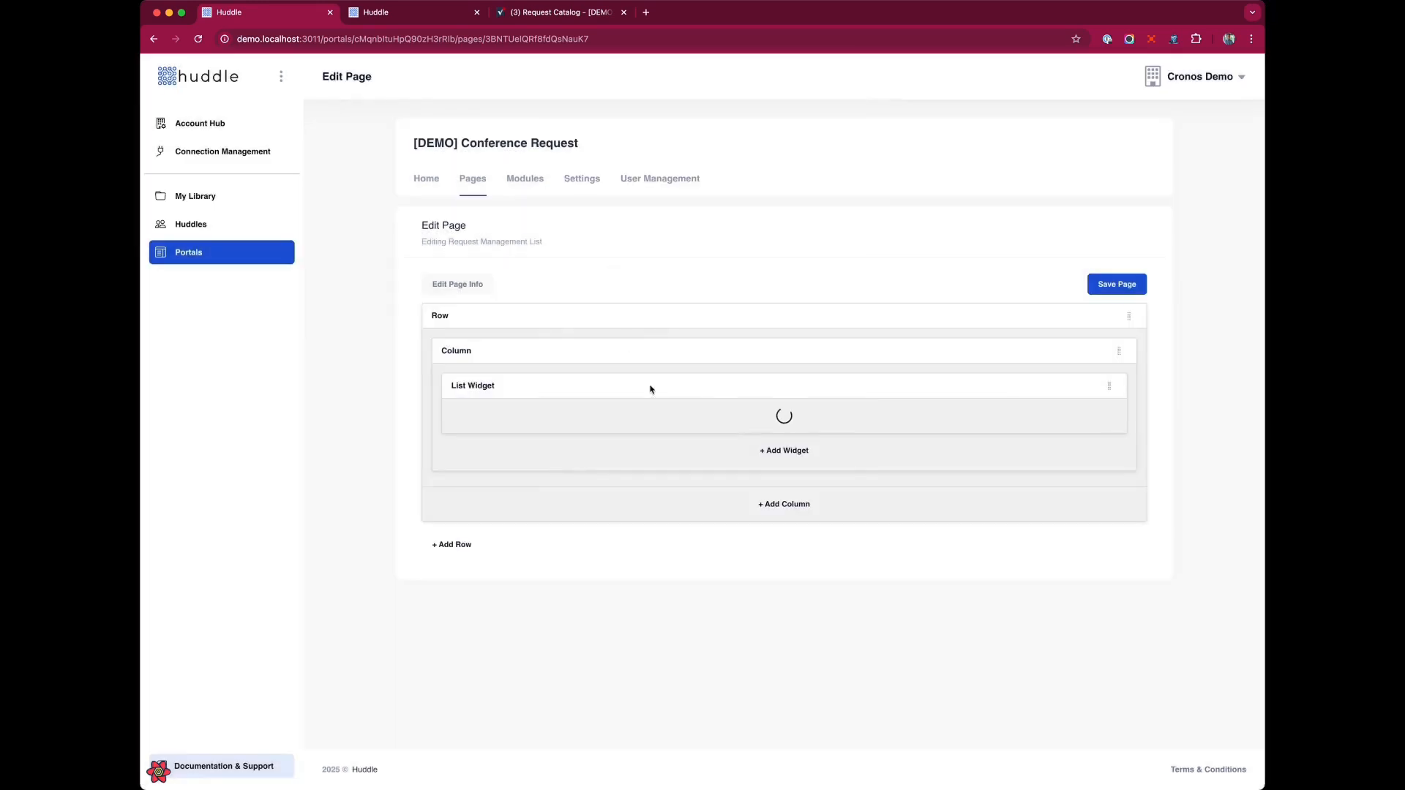
click(1073, 385)
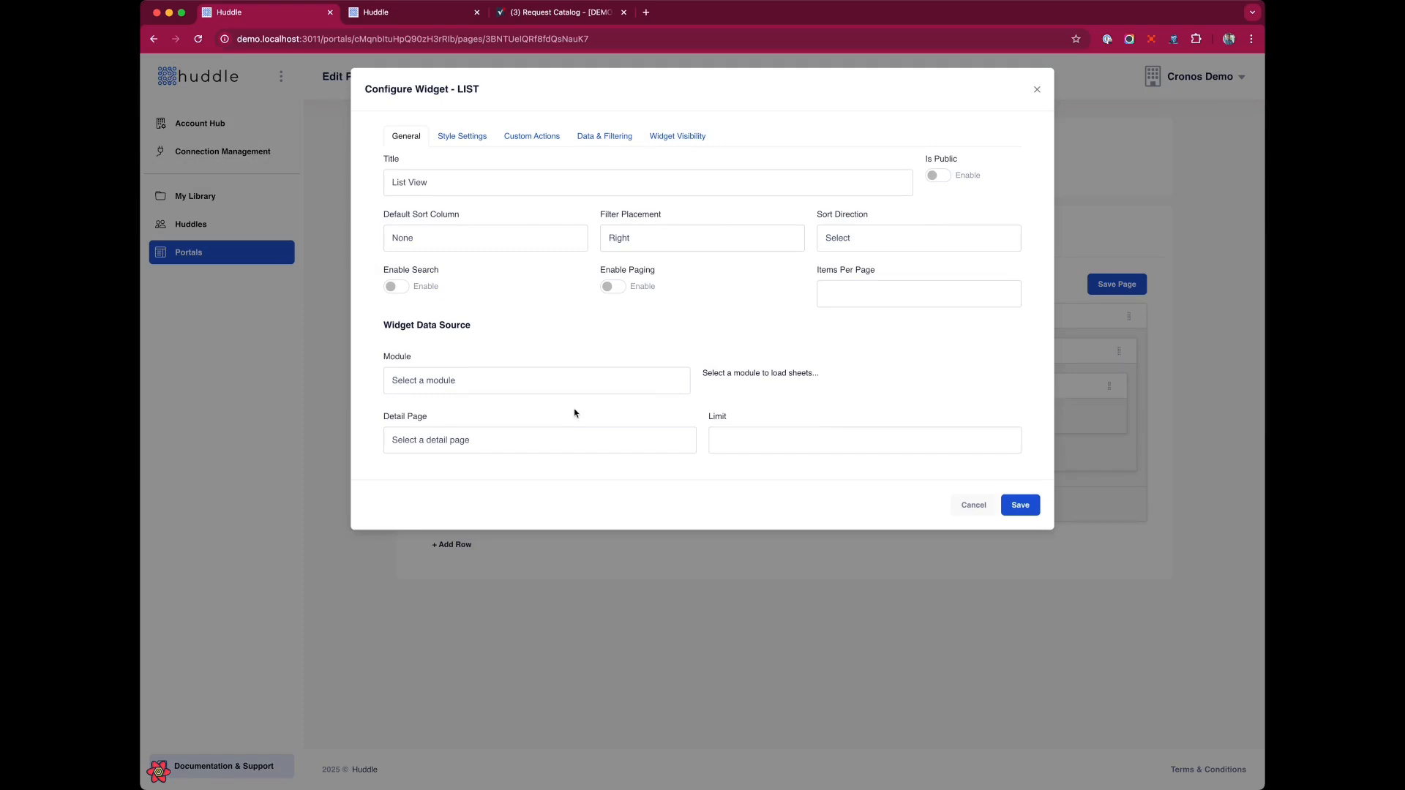
click(481, 381)
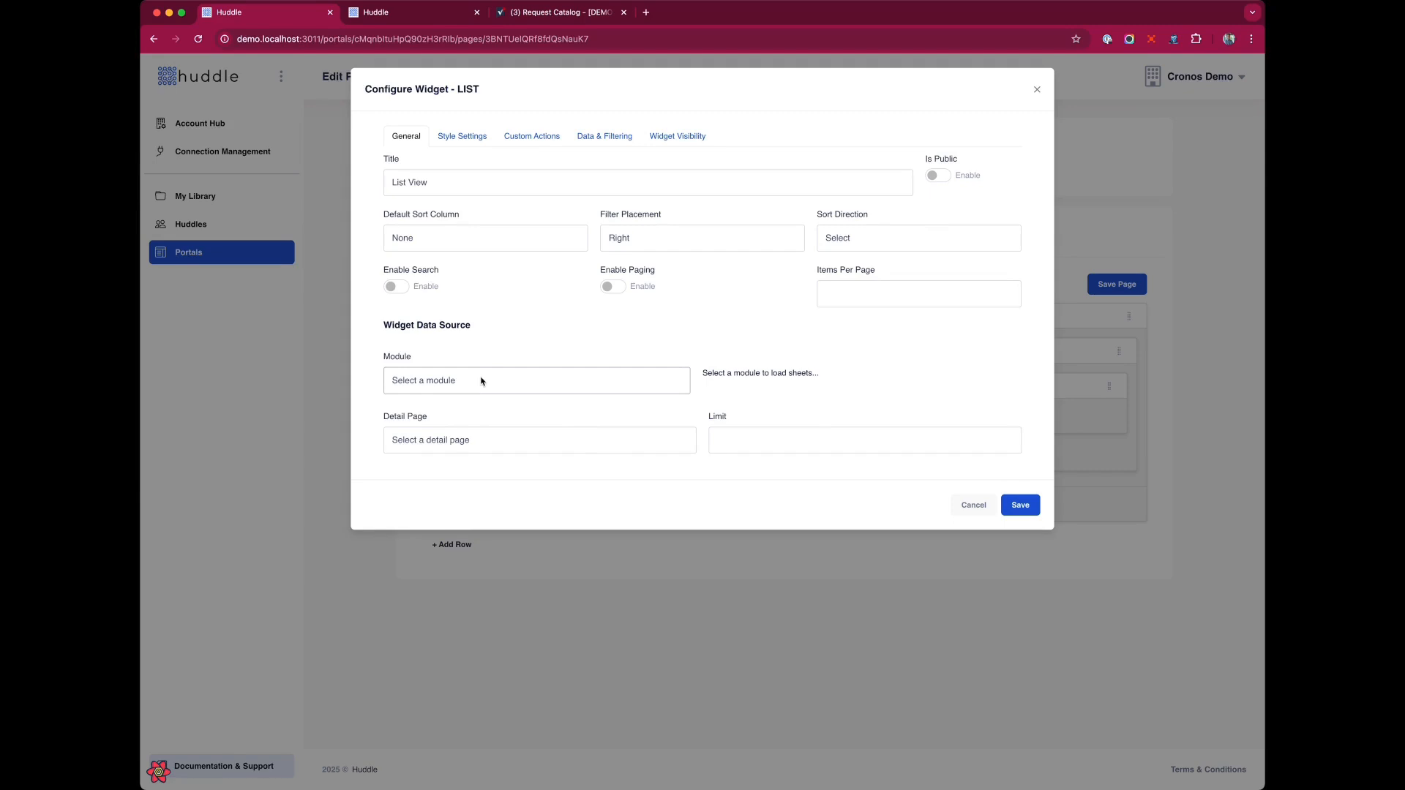
click(480, 396)
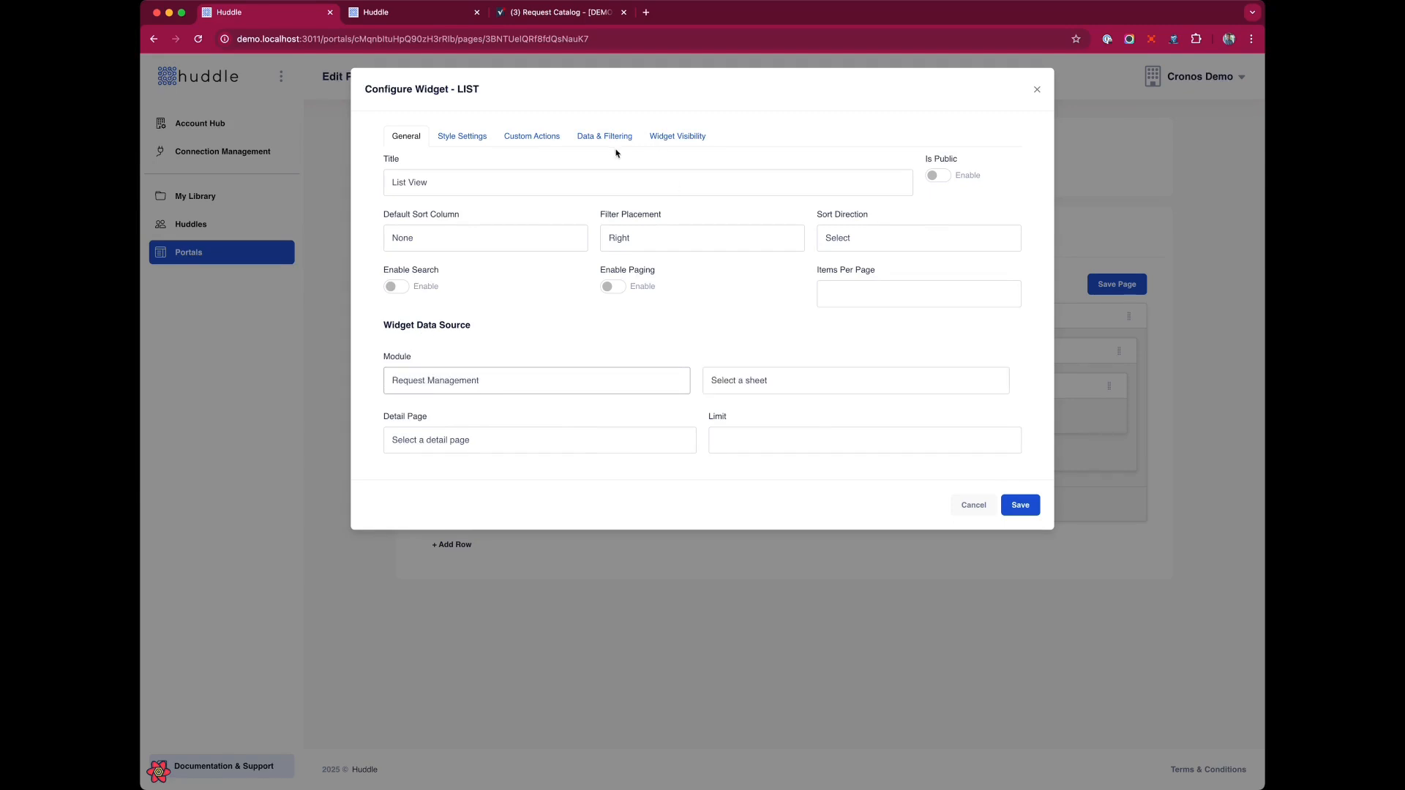
Check the Request Catalog sheet in the Smartsheet tab and return to the widget settings.
click(541, 9)
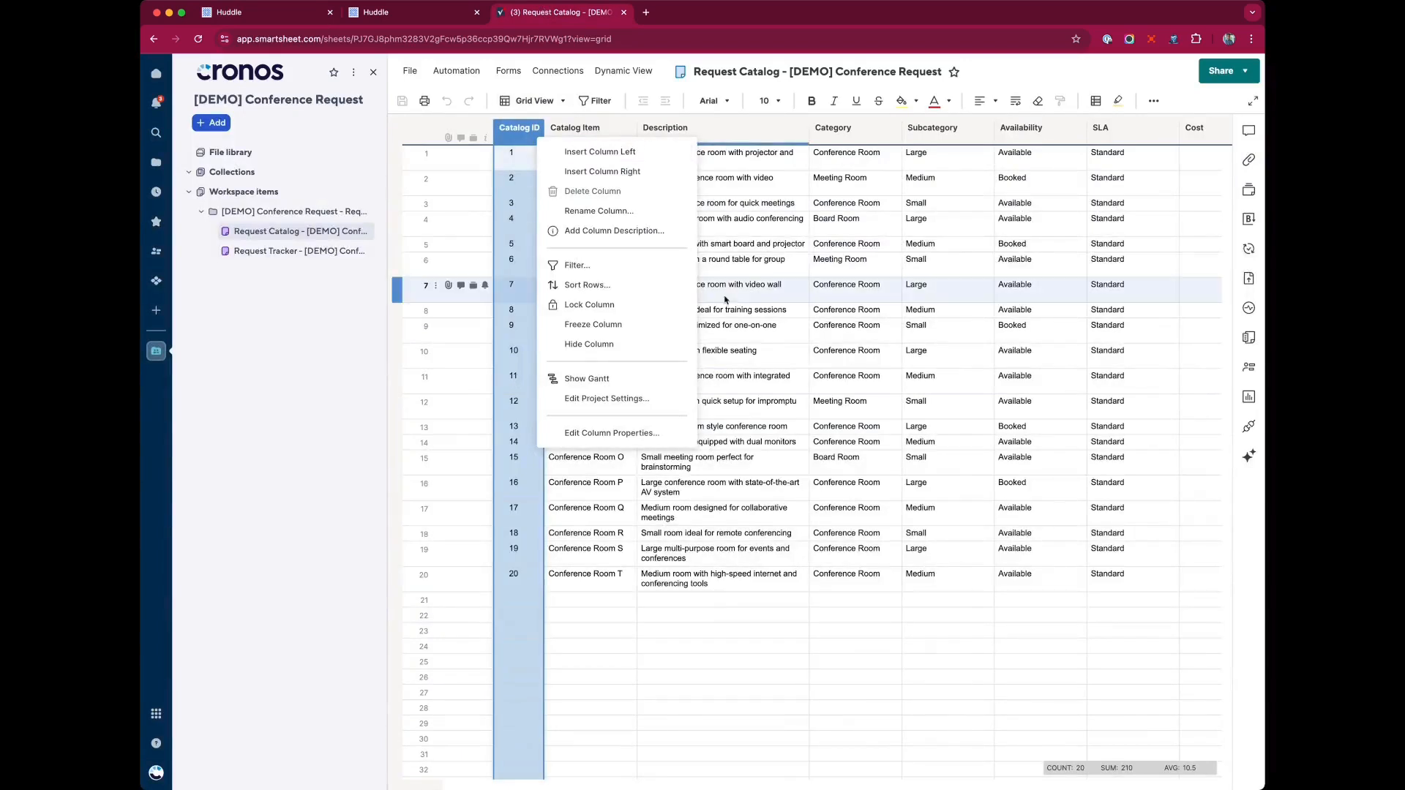
click(754, 290)
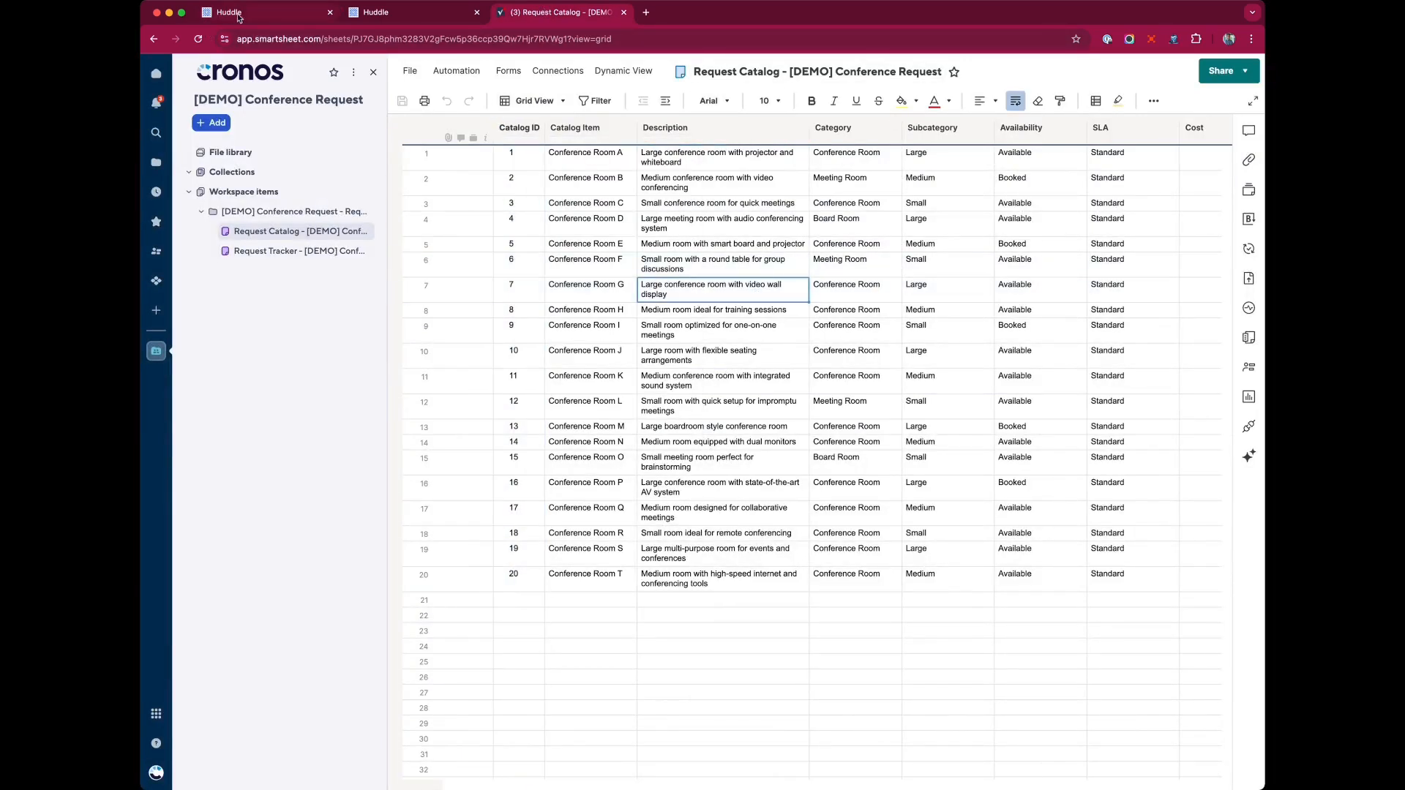
click(240, 13)
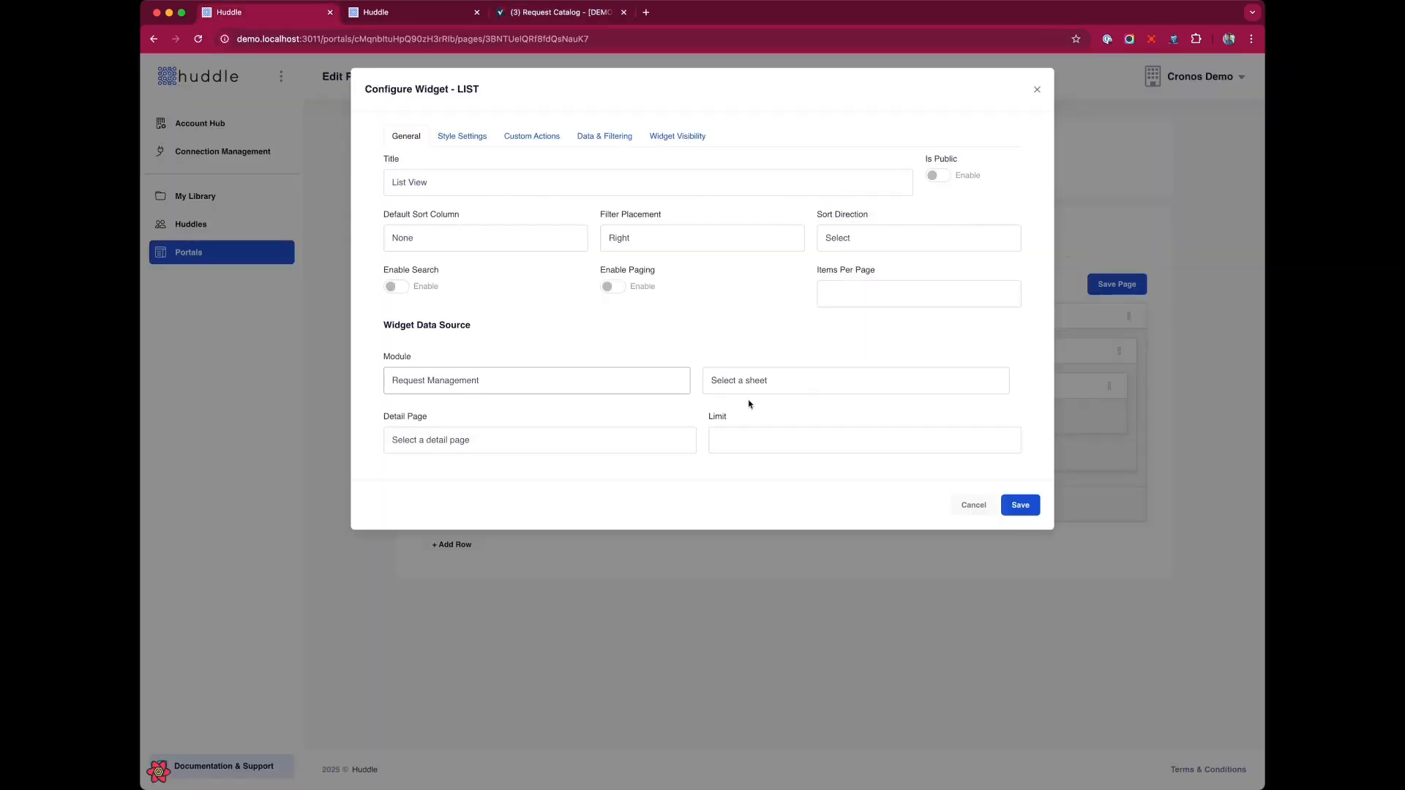
Select the Request Catalog - [DEMO] Conference Request sheet and title the widget Conference Room Request Catalog.
click(809, 375)
click(813, 402)
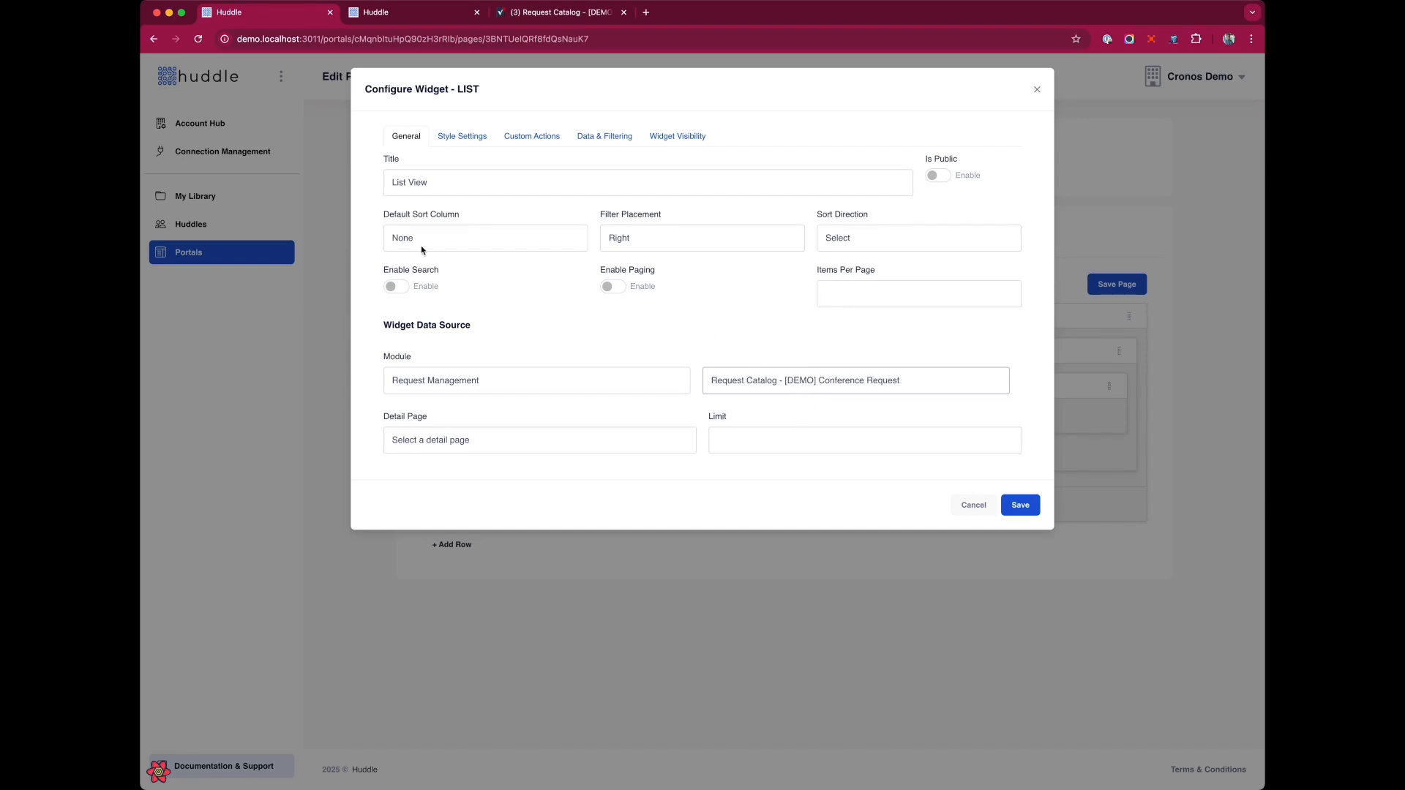
triple_click(443, 188)
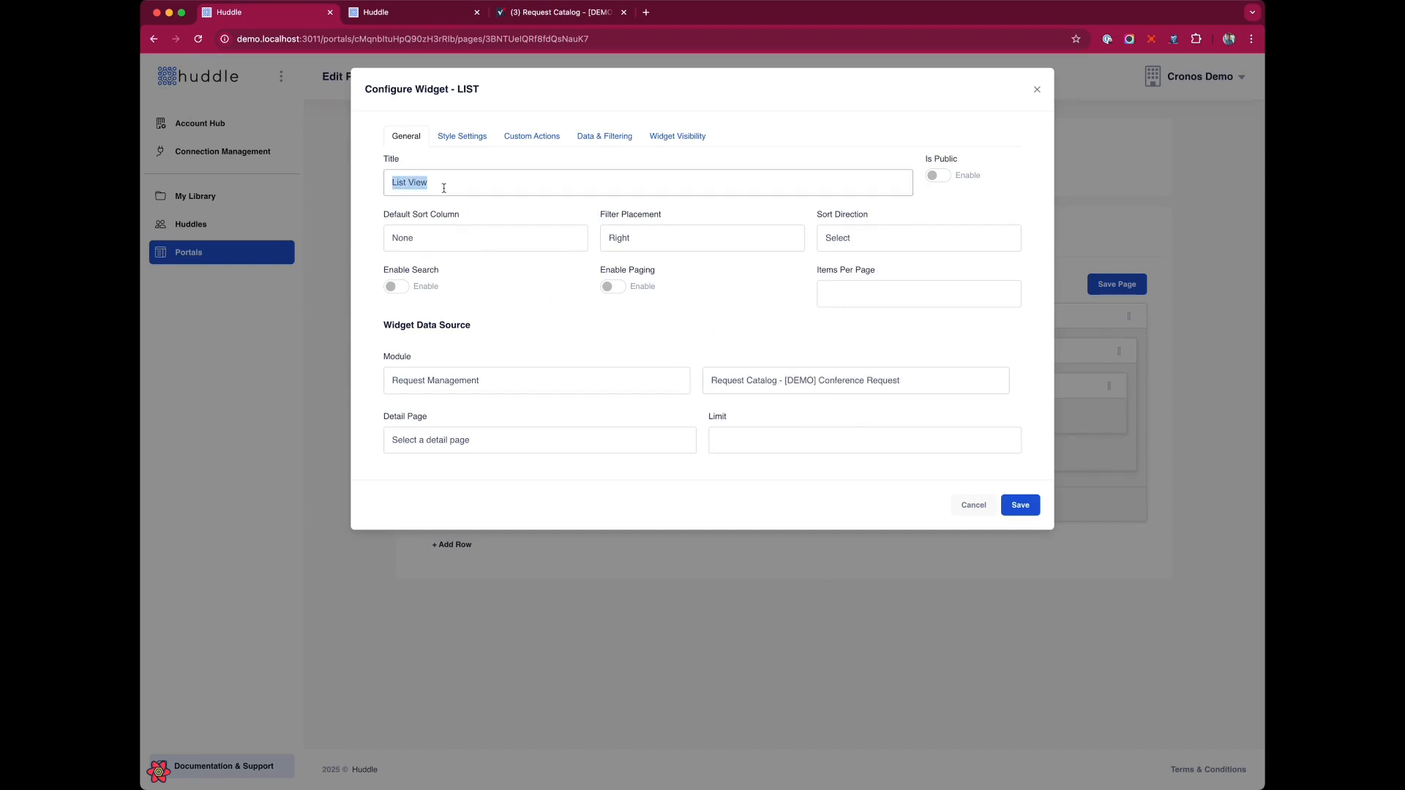
text(Conference Room Request Catalog)
Set the widget's default sort column to Catalog Item and sort direction to Ascending.
click(475, 208)
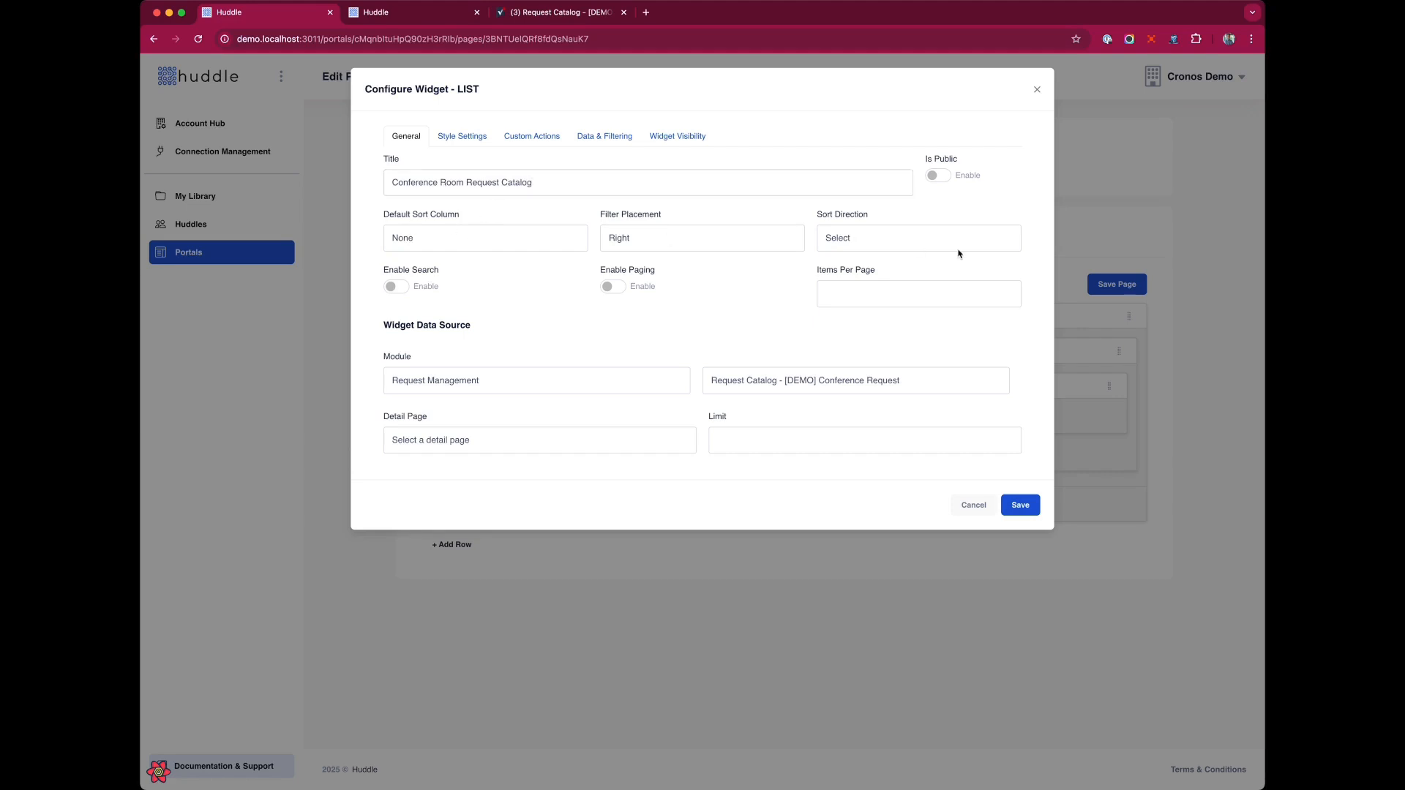
click(420, 246)
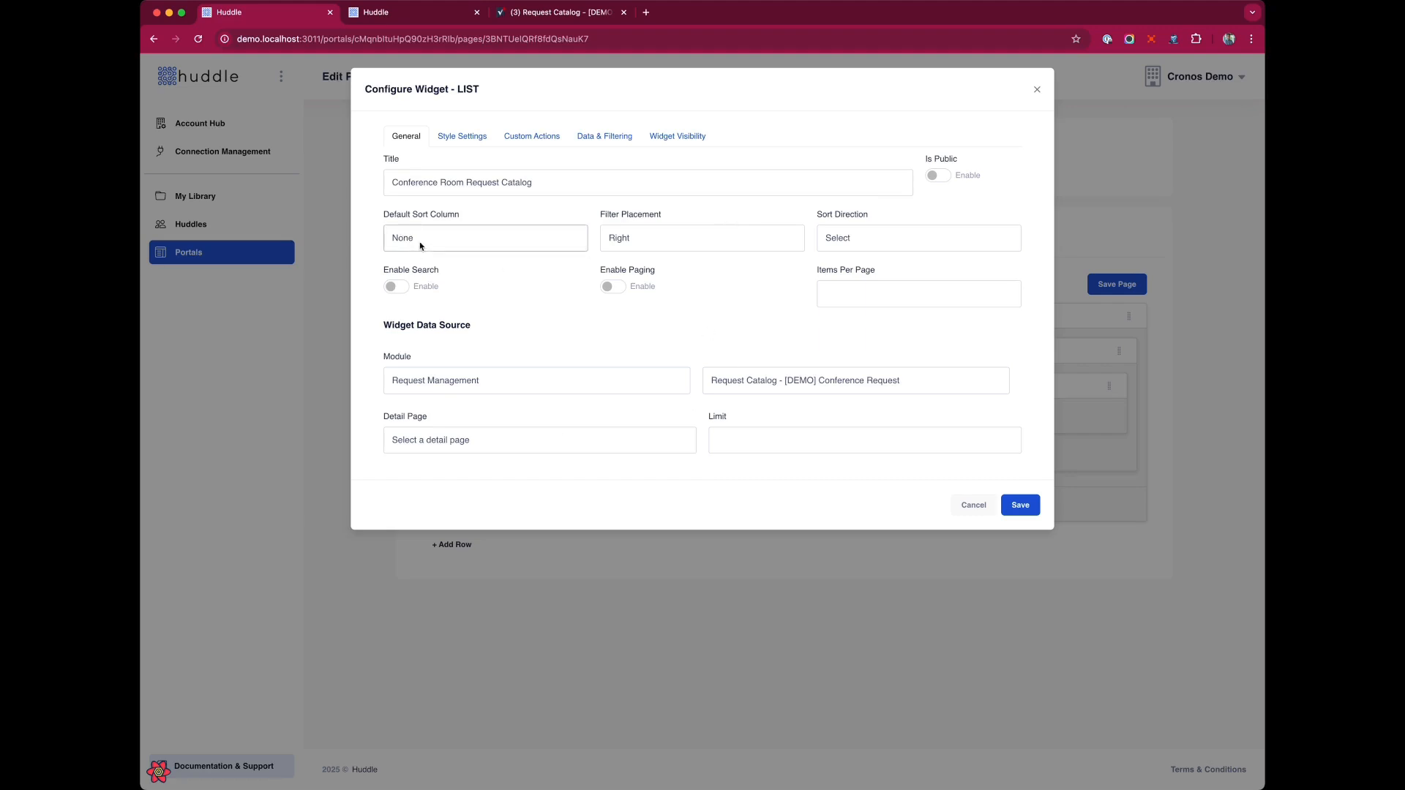
click(451, 266)
click(915, 248)
click(913, 265)
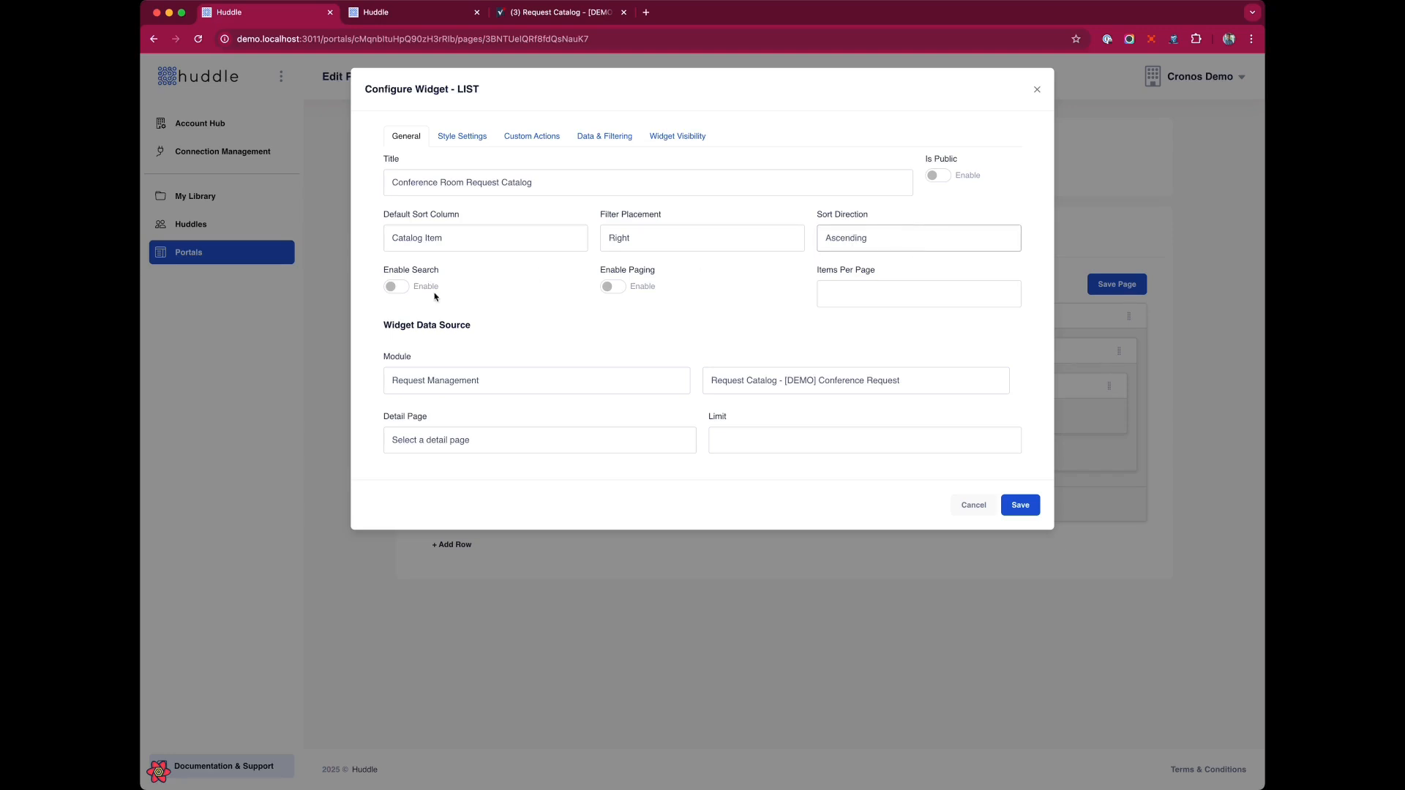
Enable search and paging for the list widget.
click(394, 287)
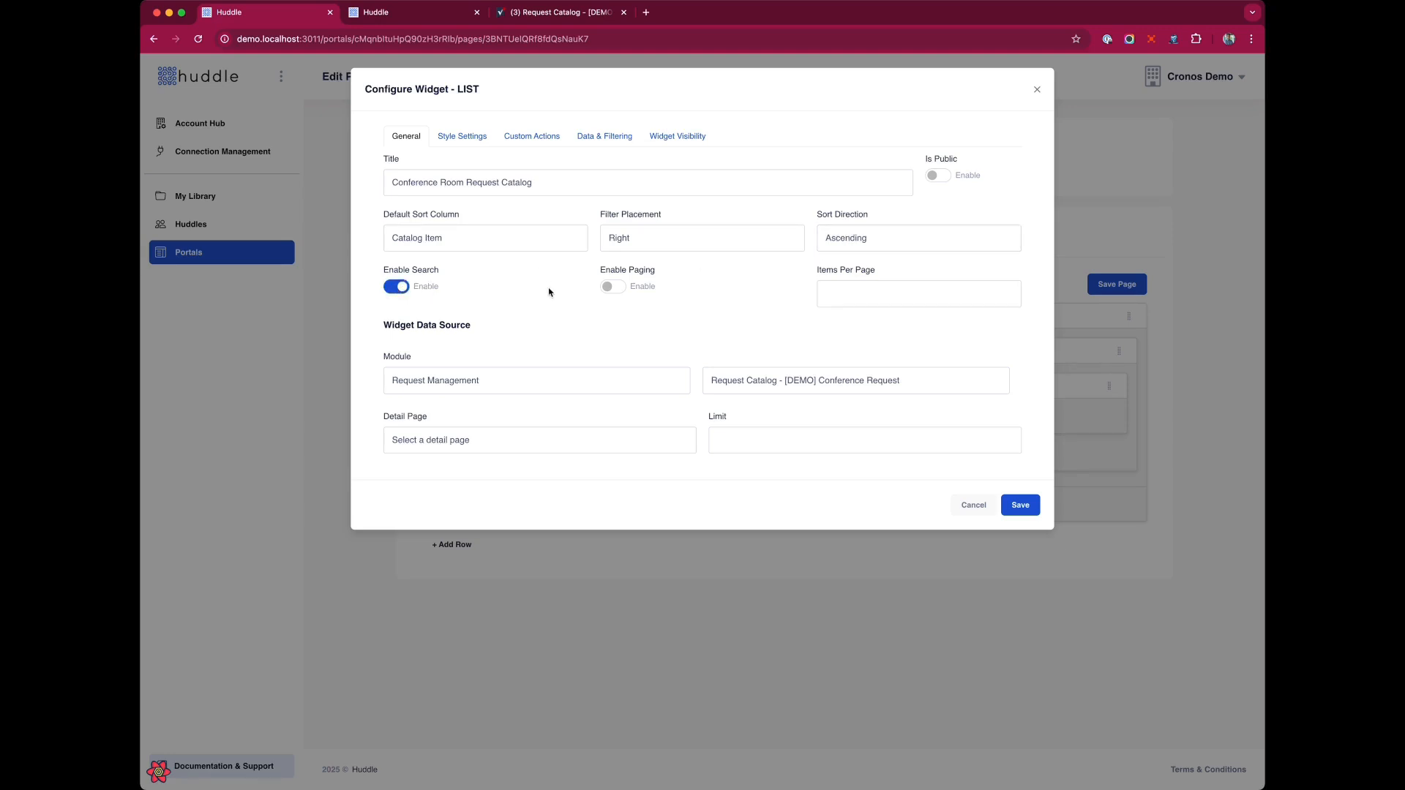
click(619, 288)
click(448, 442)
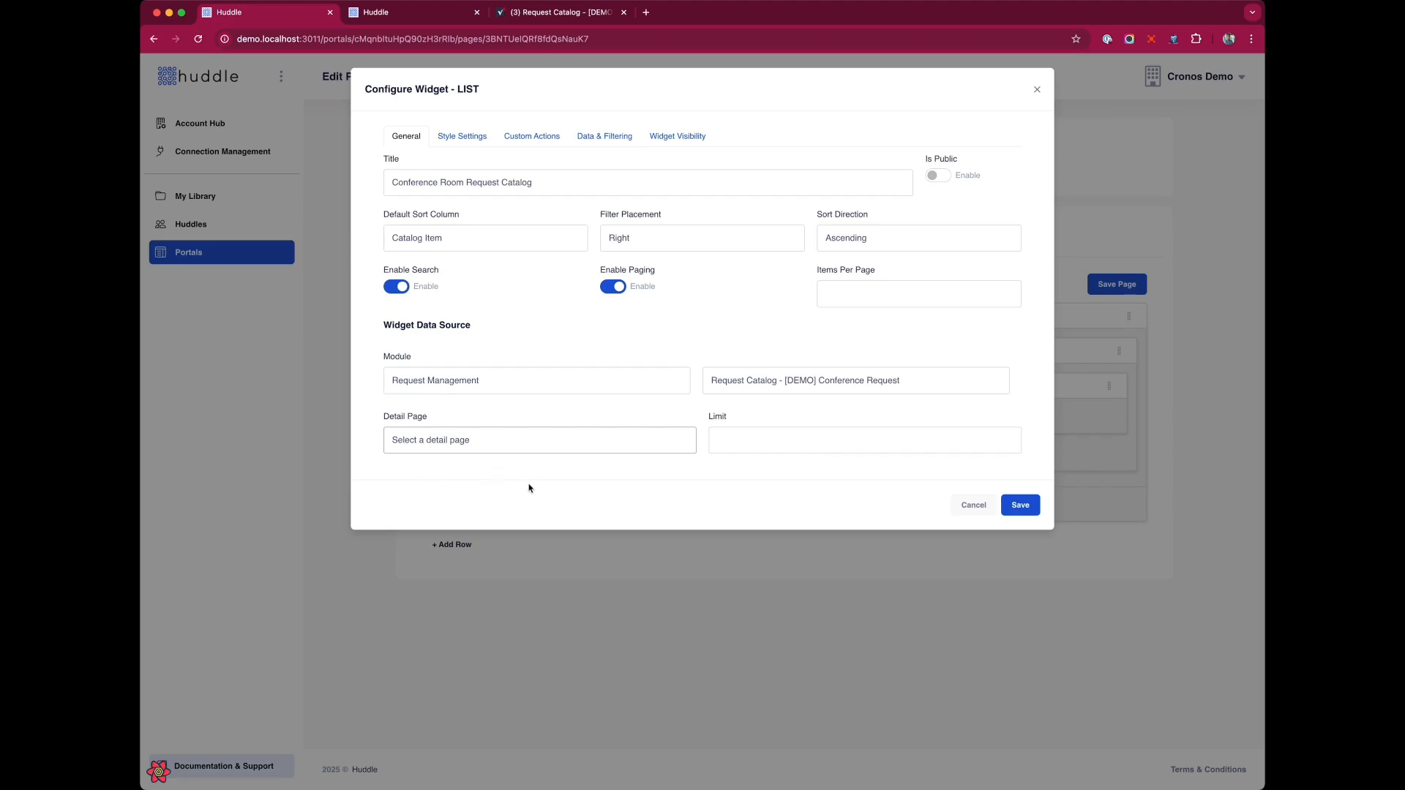
click(489, 487)
Review the widget's Style Settings, Custom Actions and Data & Filtering options.
click(466, 138)
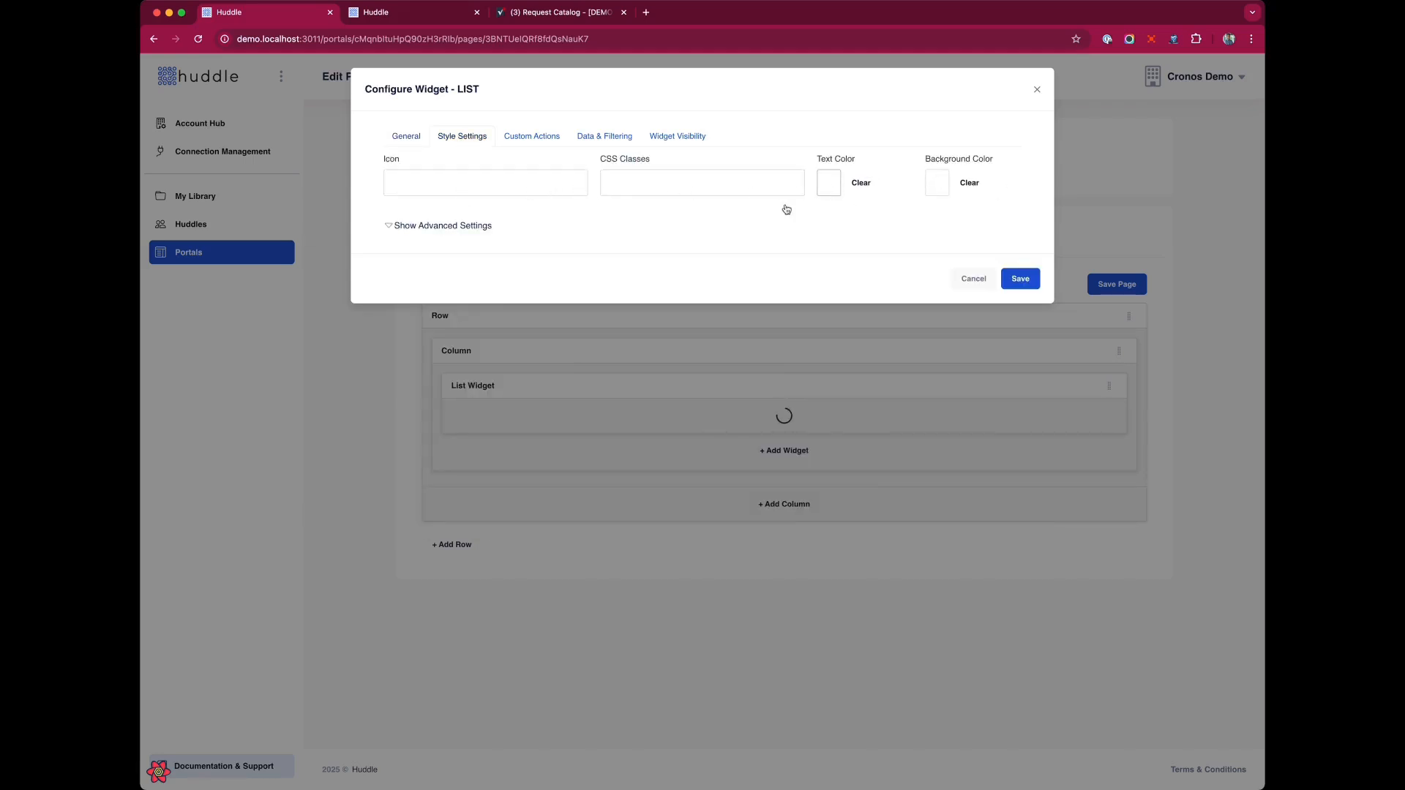
click(521, 139)
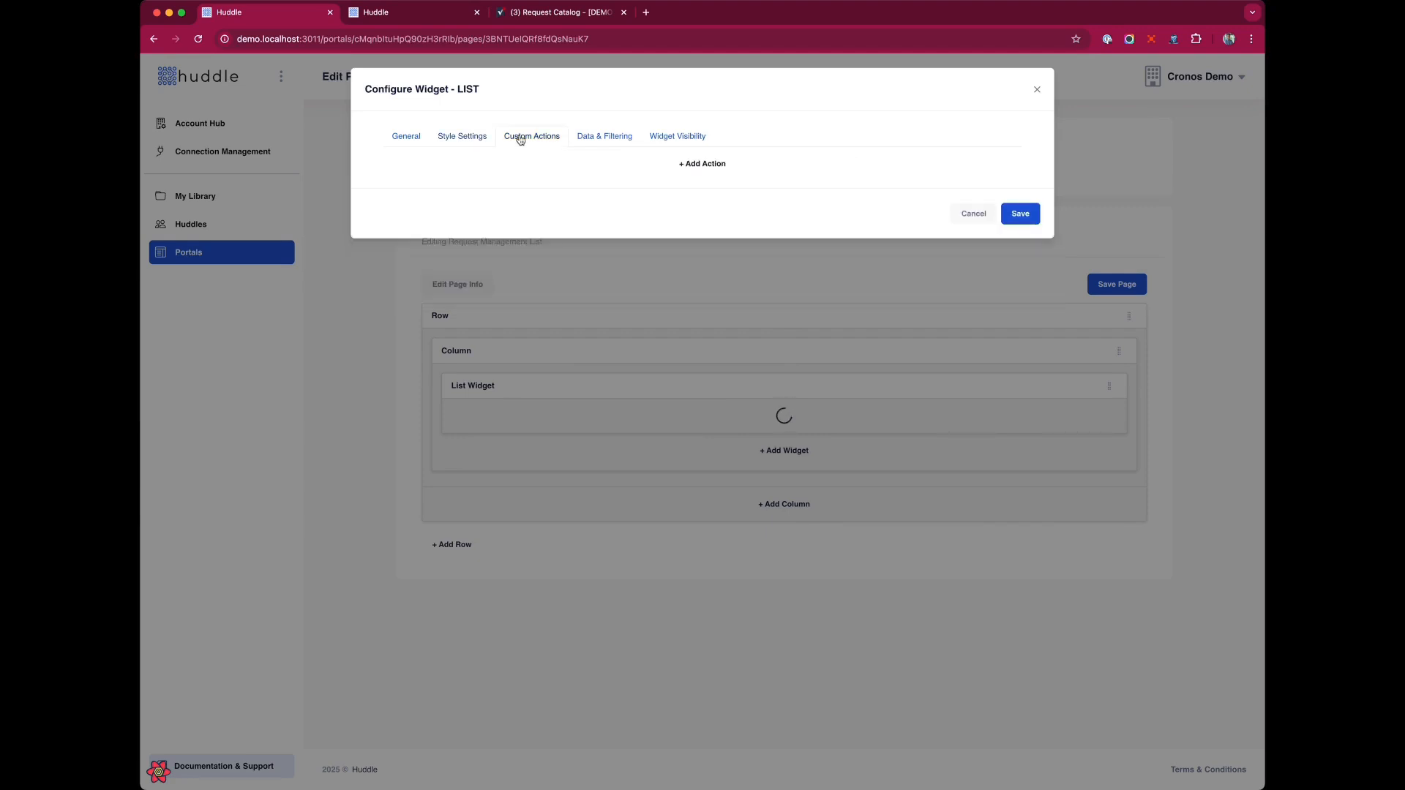
click(614, 140)
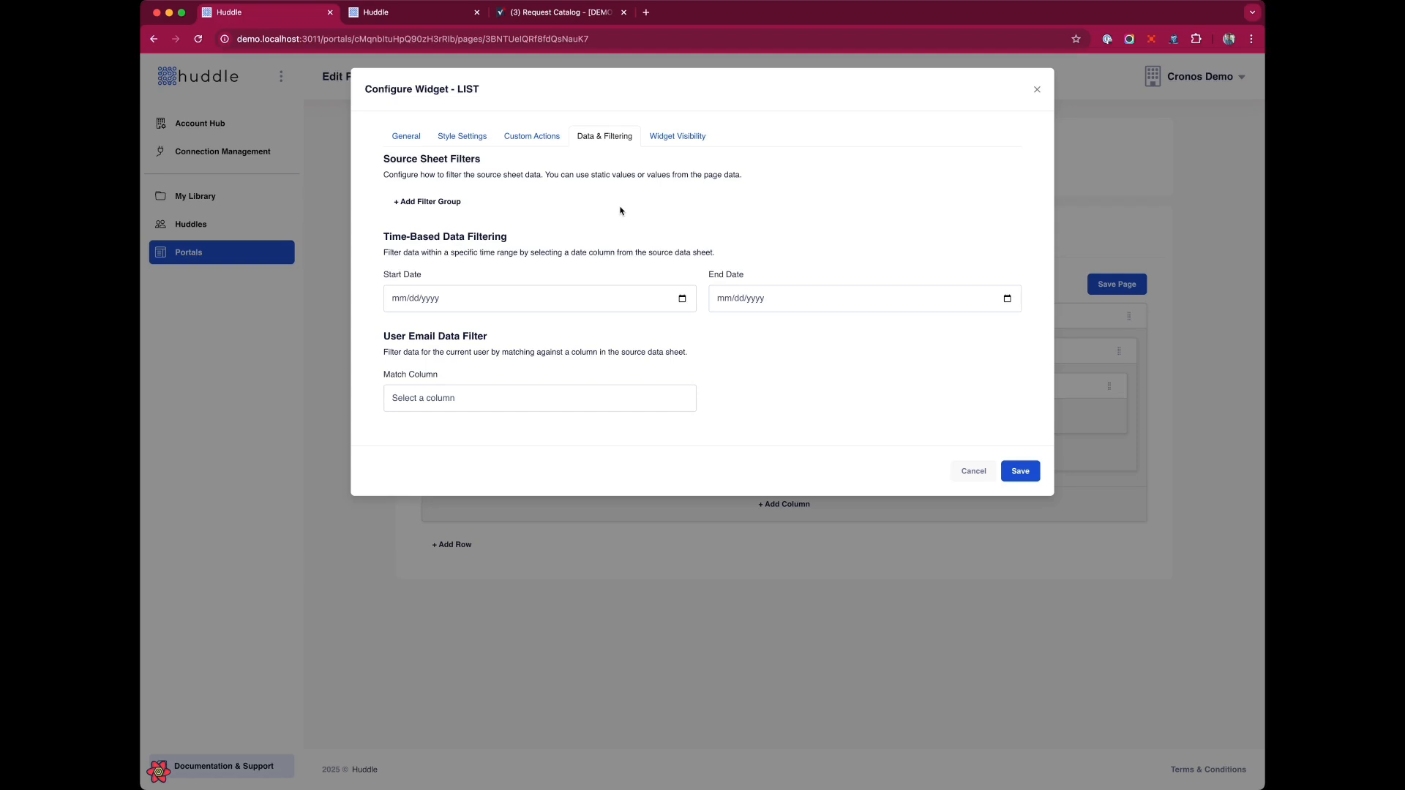
Add two source-sheet filter groups and remove them both.
click(455, 203)
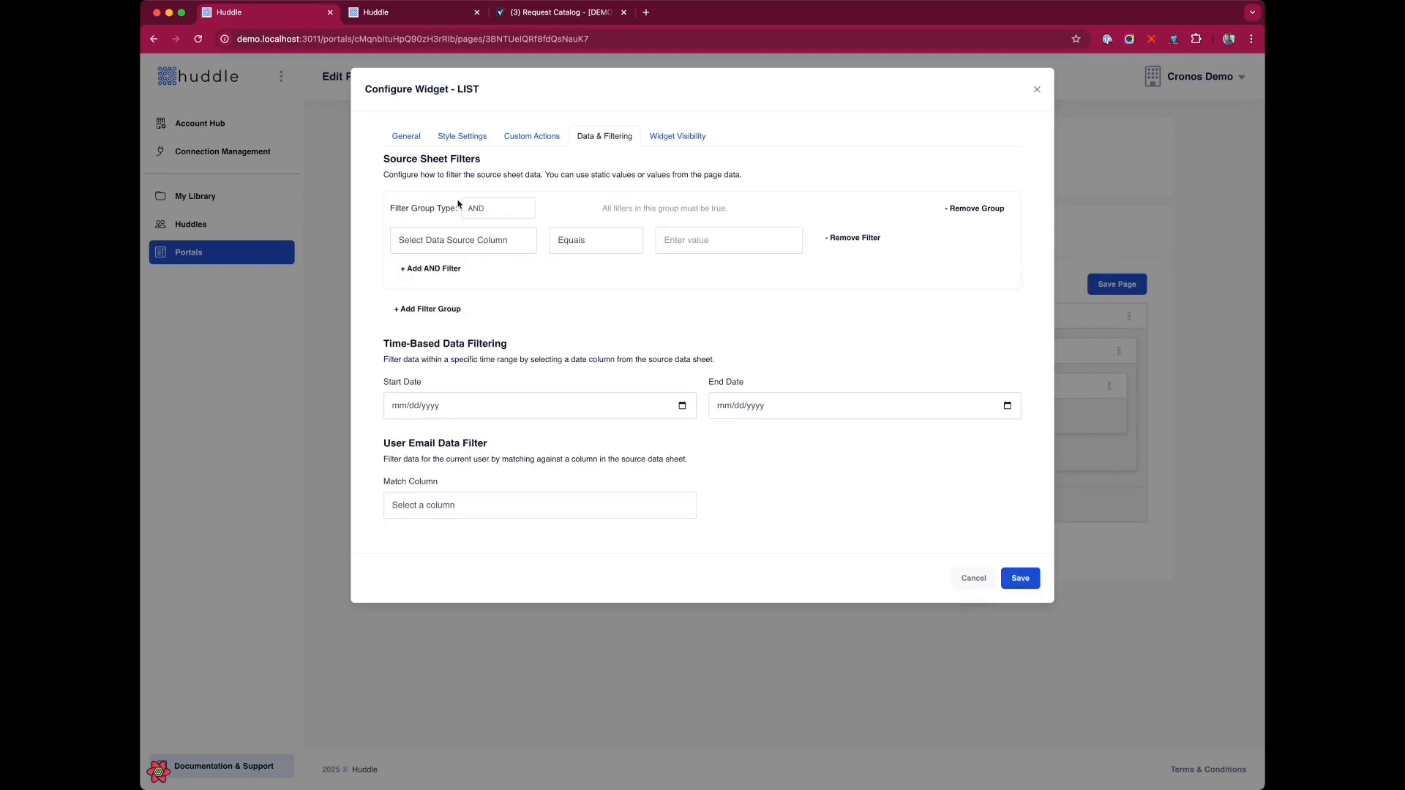
click(443, 308)
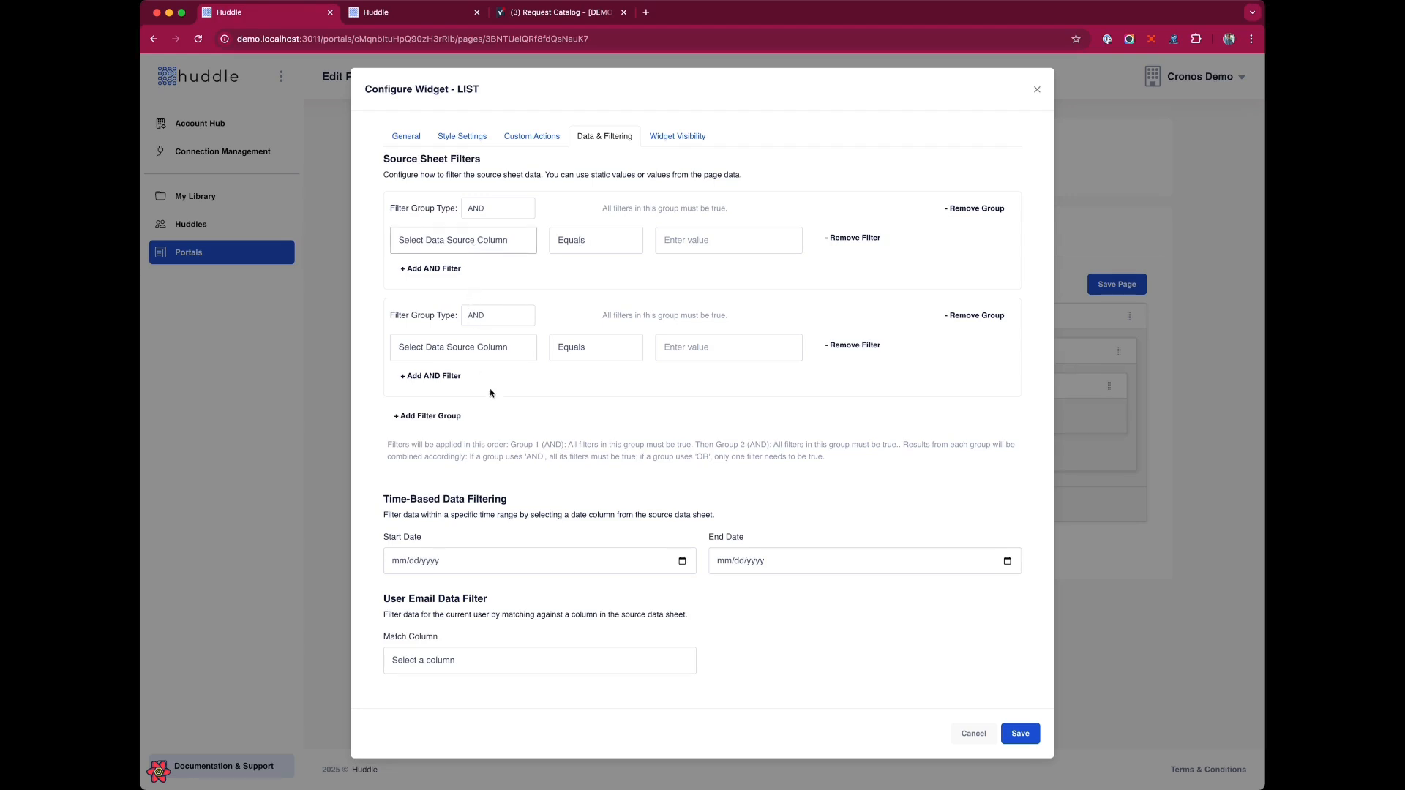
click(977, 208)
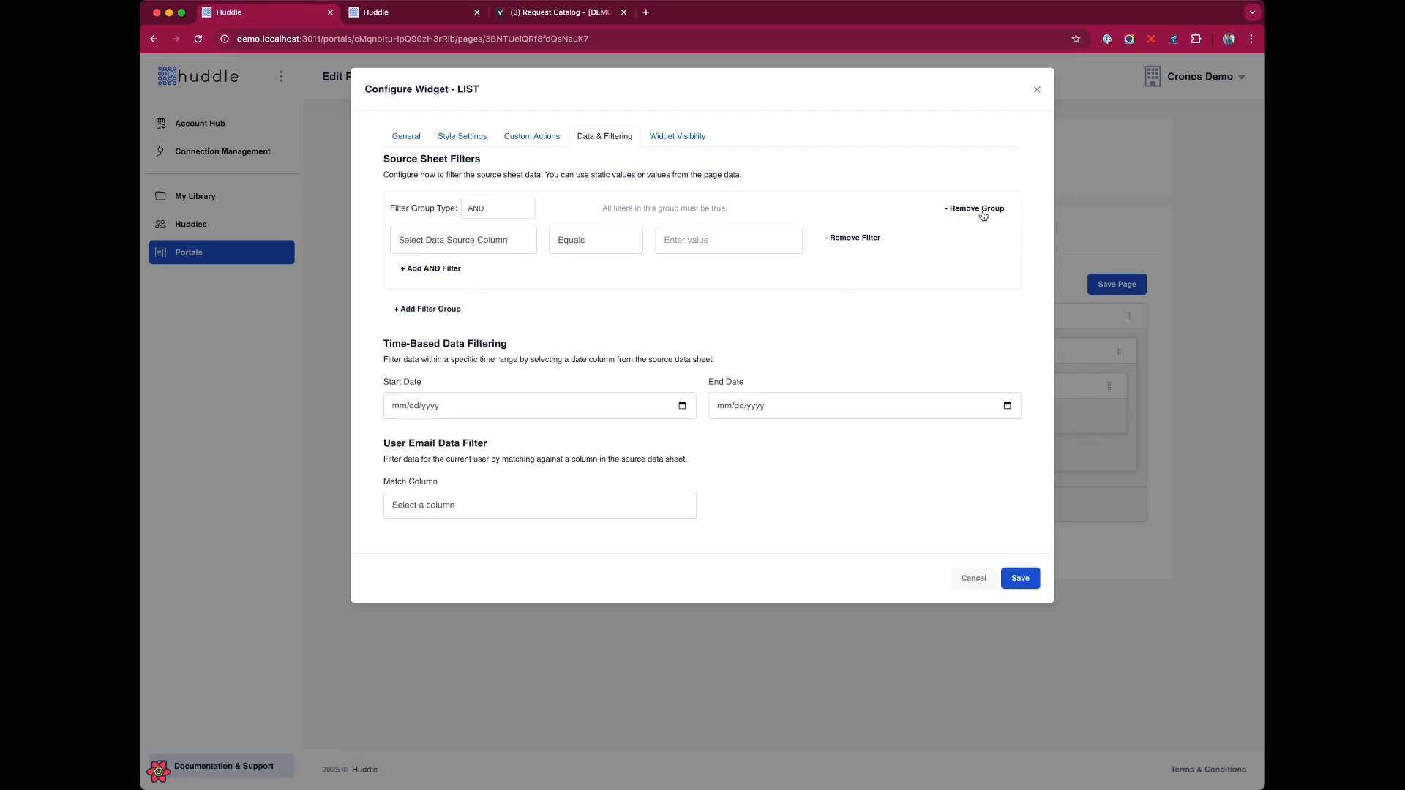
click(981, 208)
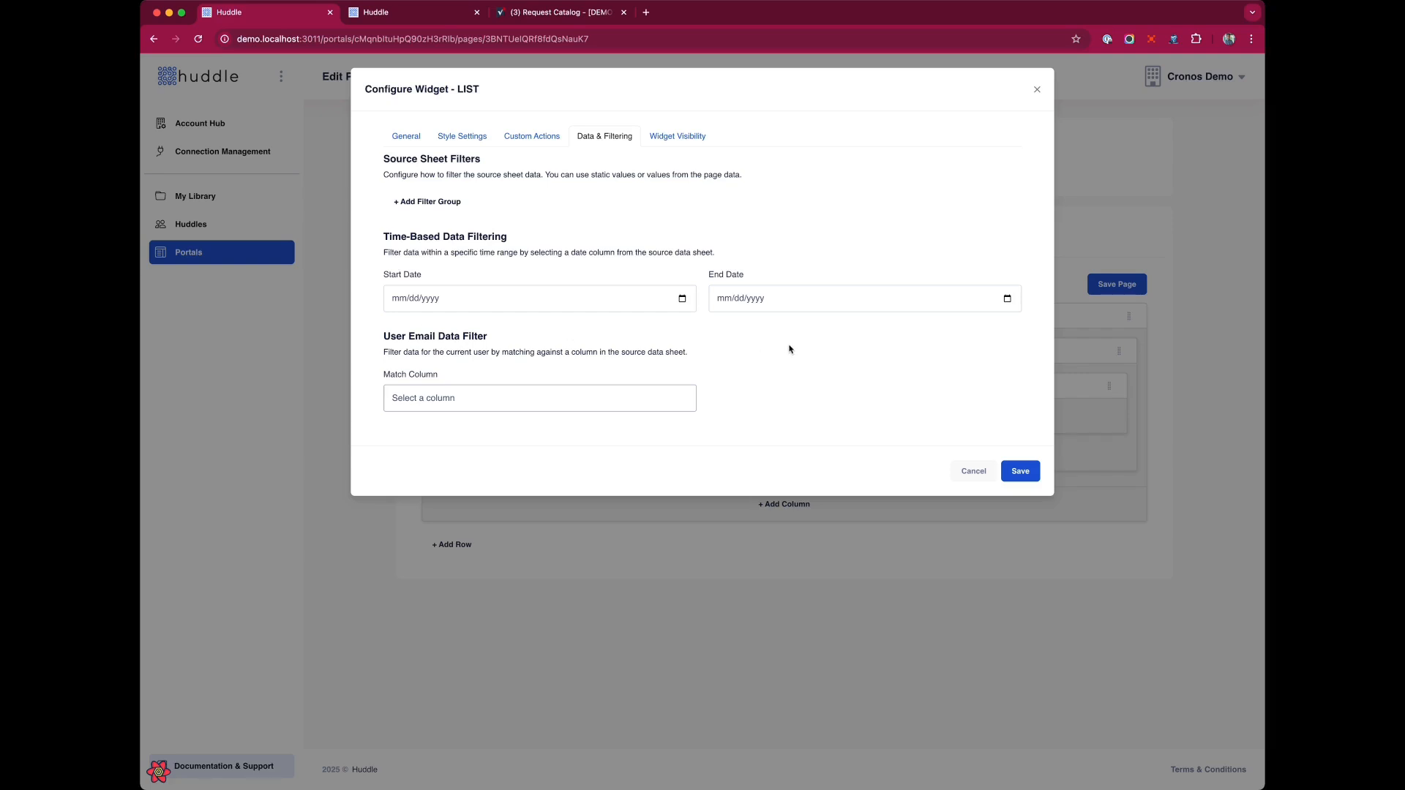
Save the list widget configuration and save the page.
click(1021, 472)
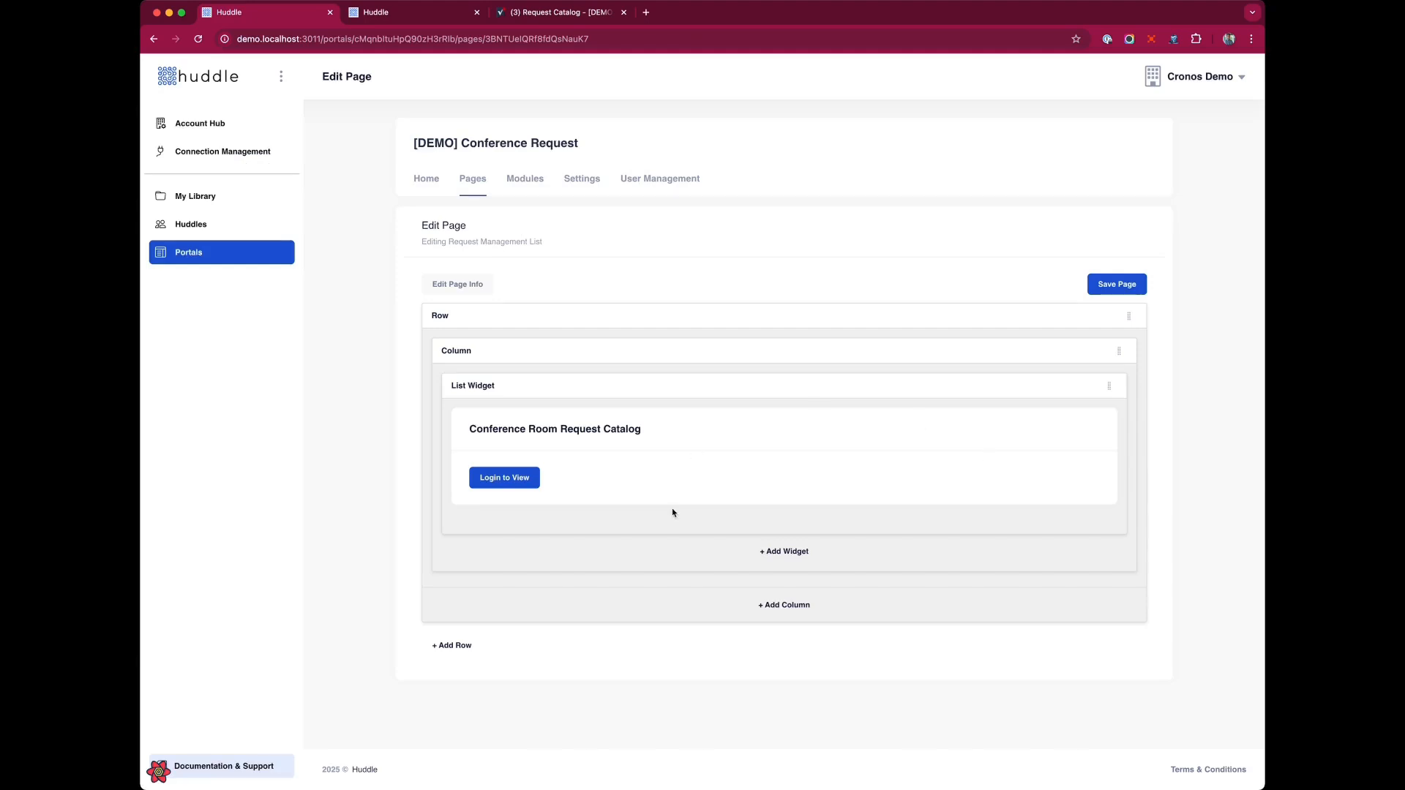
click(1134, 283)
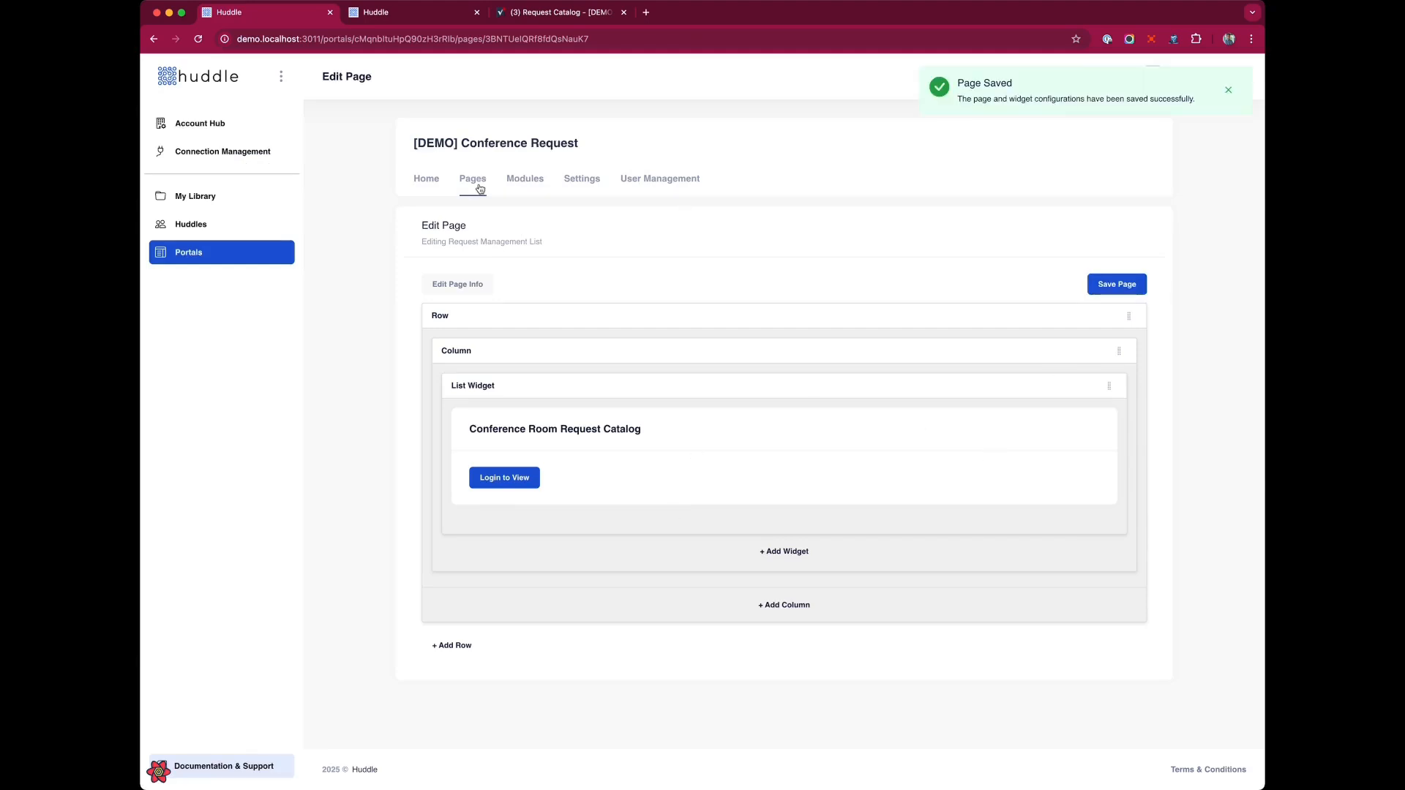
Reload the portal preview tab to view the Request Management List page.
click(407, 13)
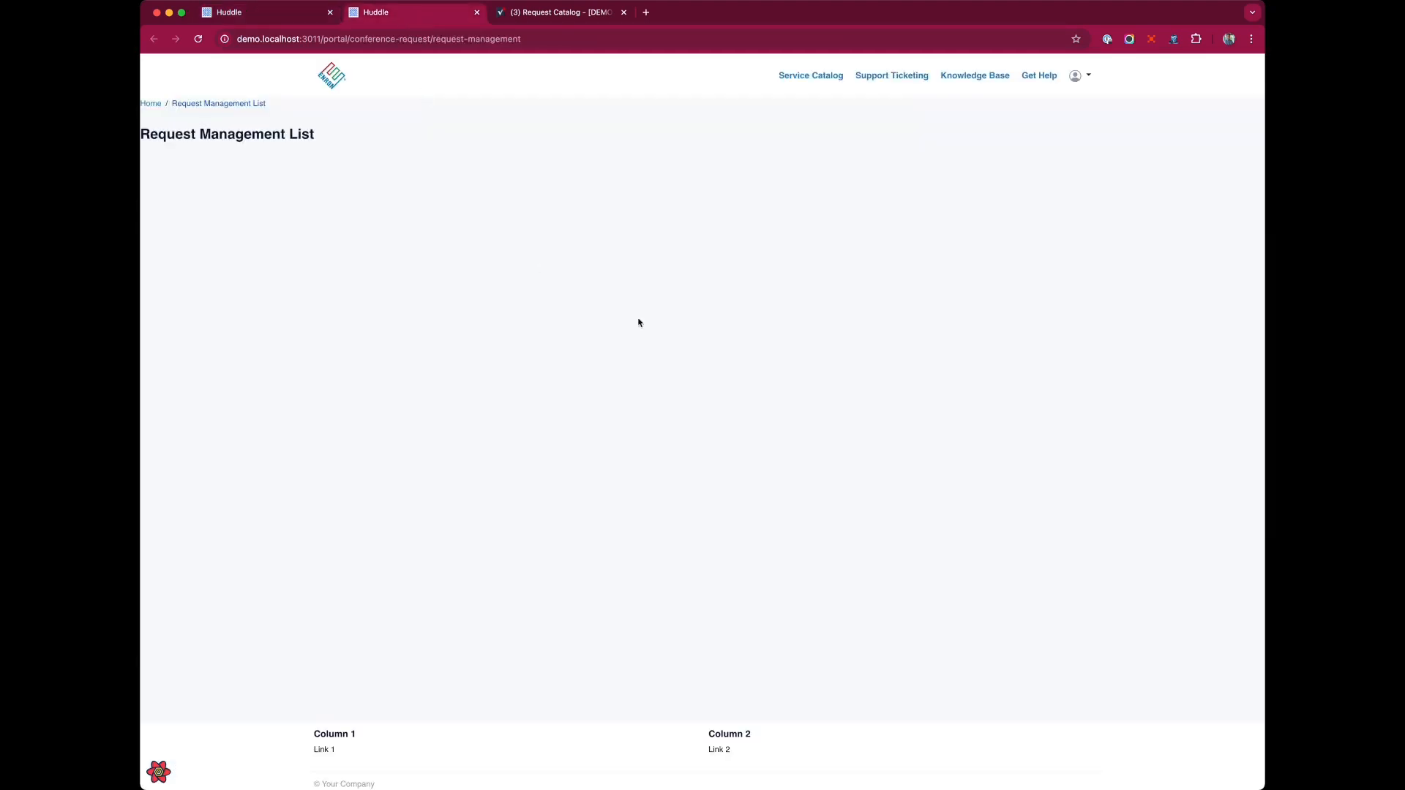
key(super+r)
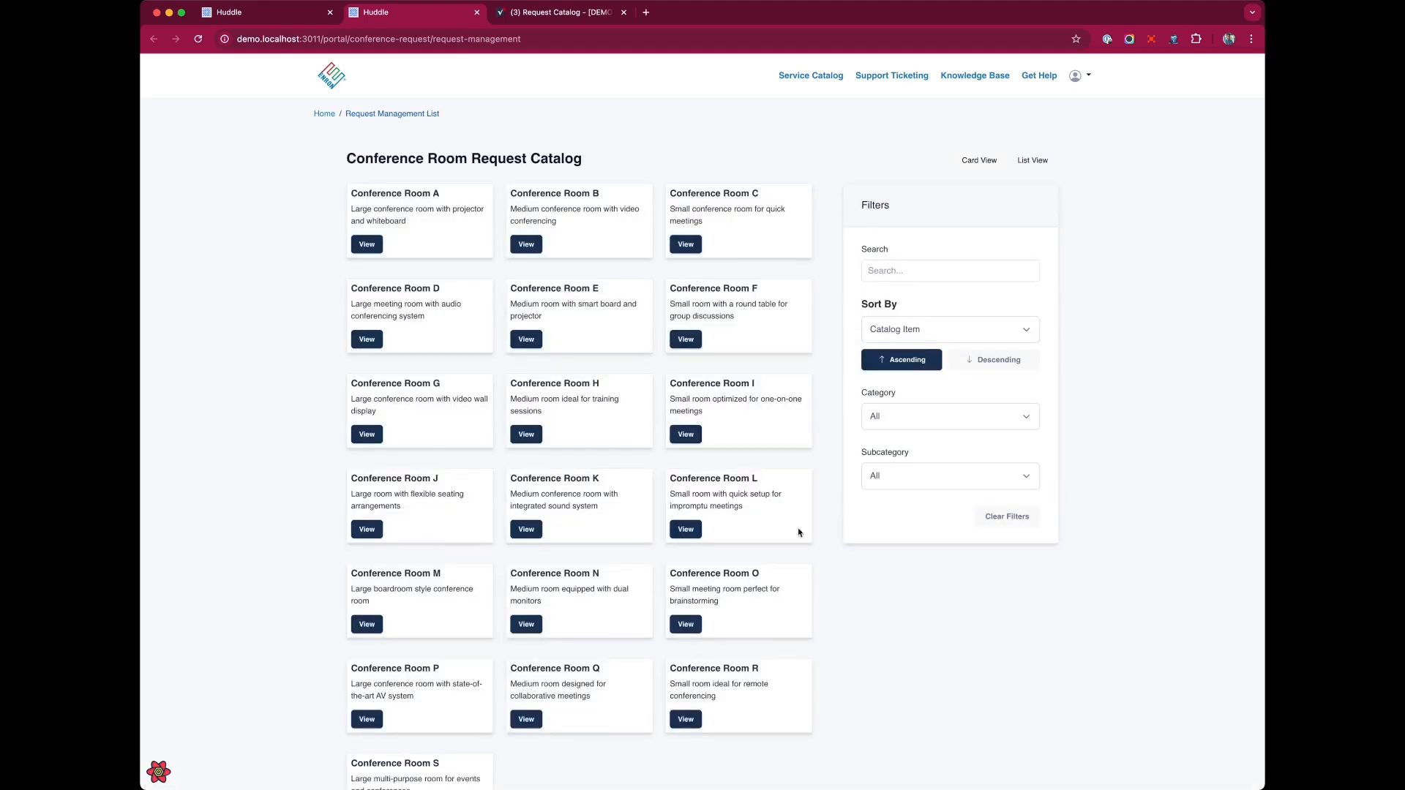
Add the card CSS class to the list widget's style settings and save the widget.
scroll(900, 403, down, 3)
scroll(900, 402, up, 3)
key(ctrl+shift+Tab)
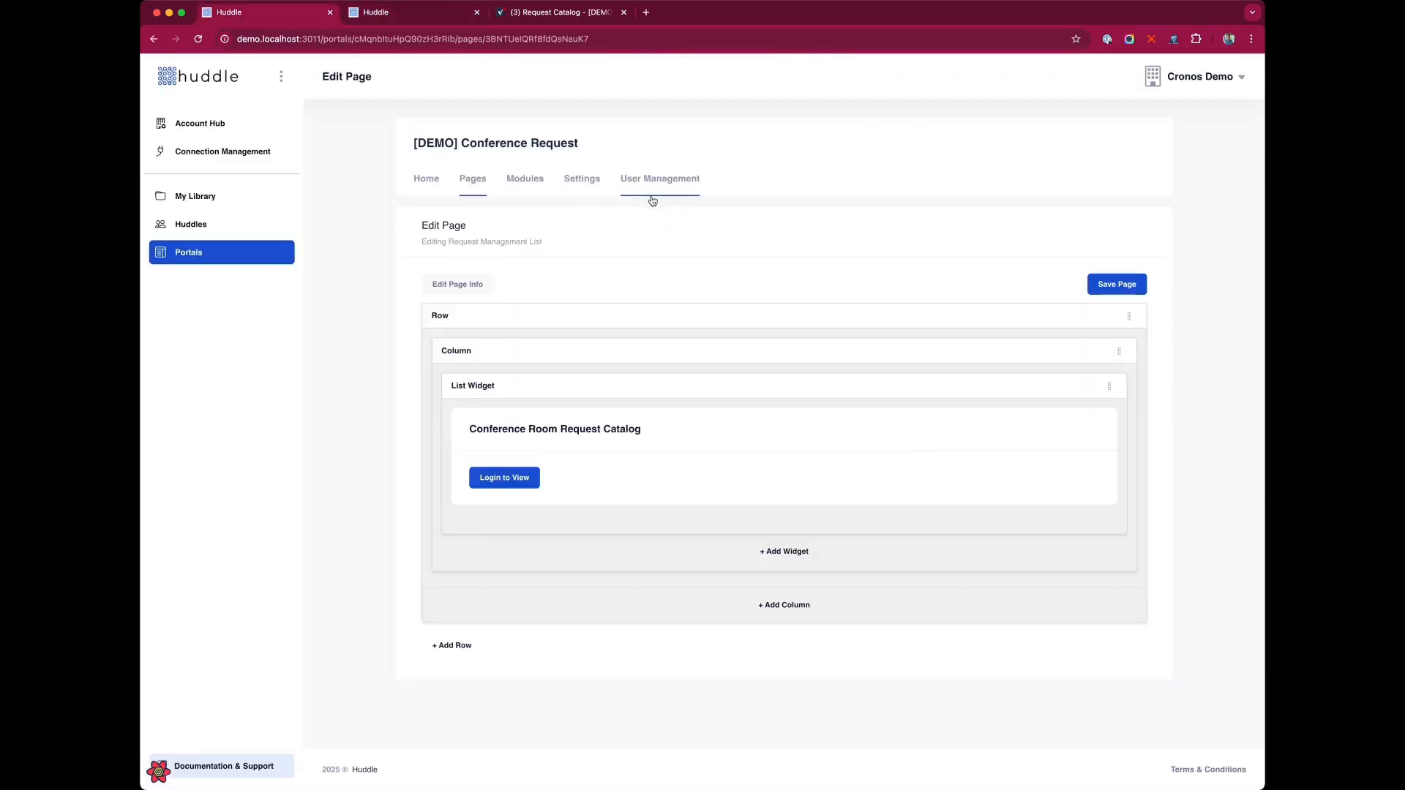
click(1070, 385)
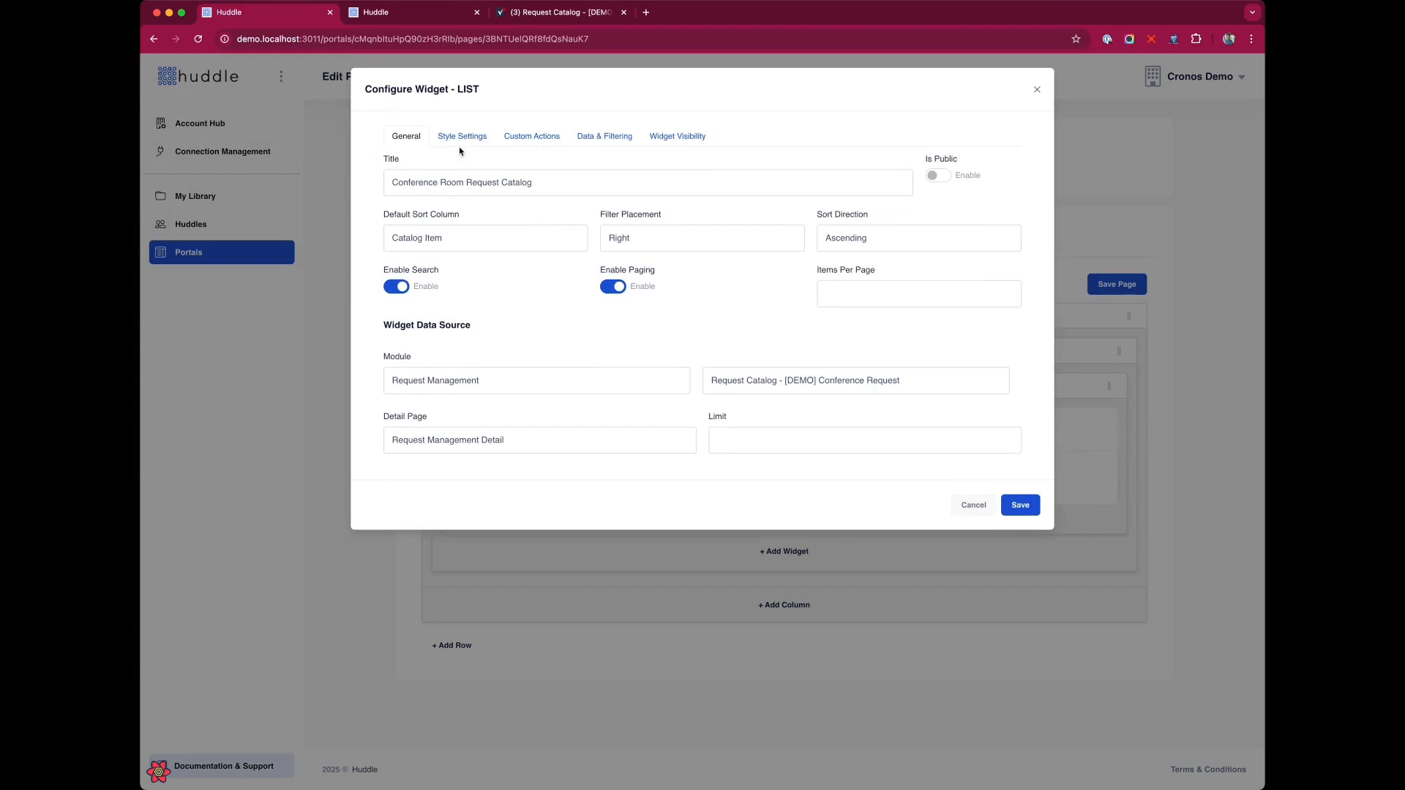
click(461, 137)
click(659, 182)
text(card)
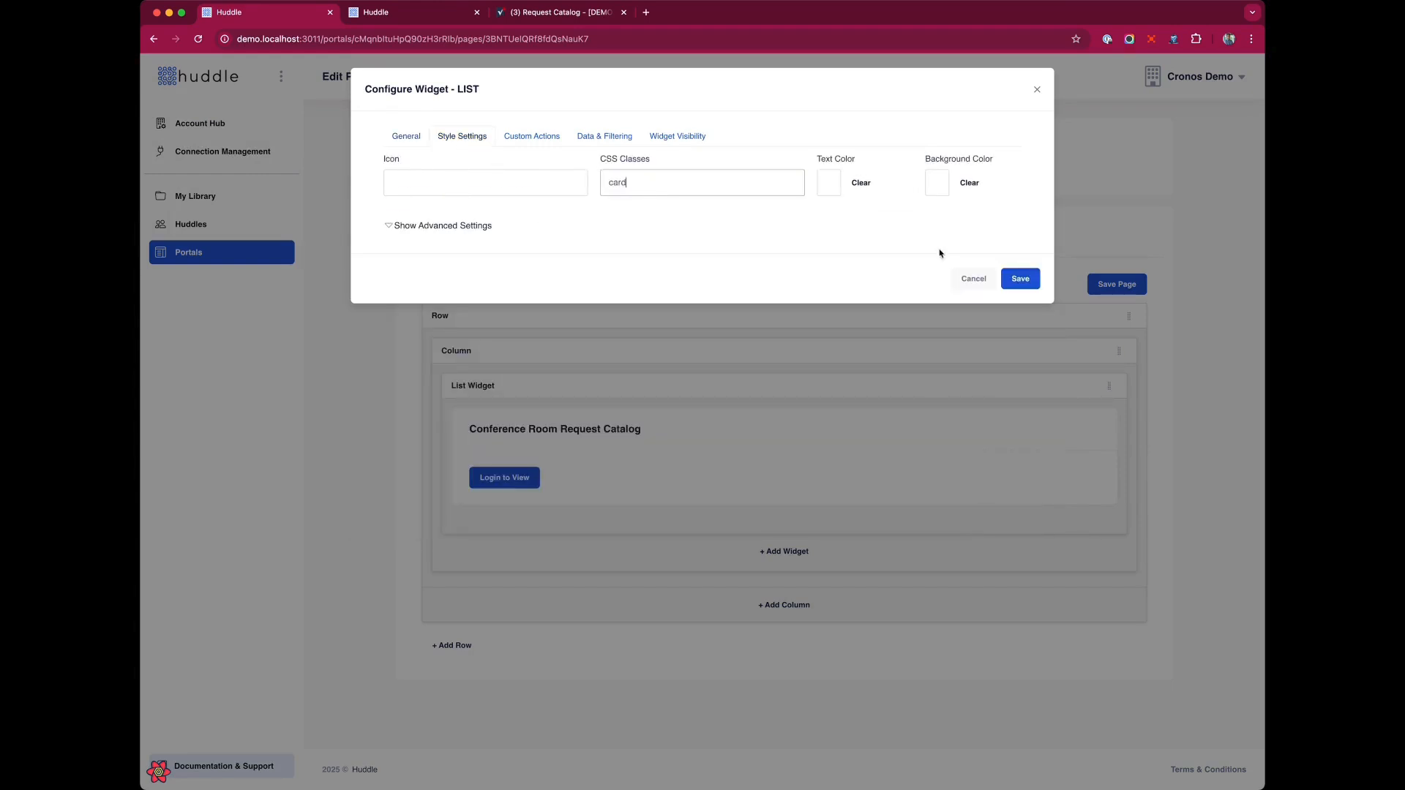
click(1021, 278)
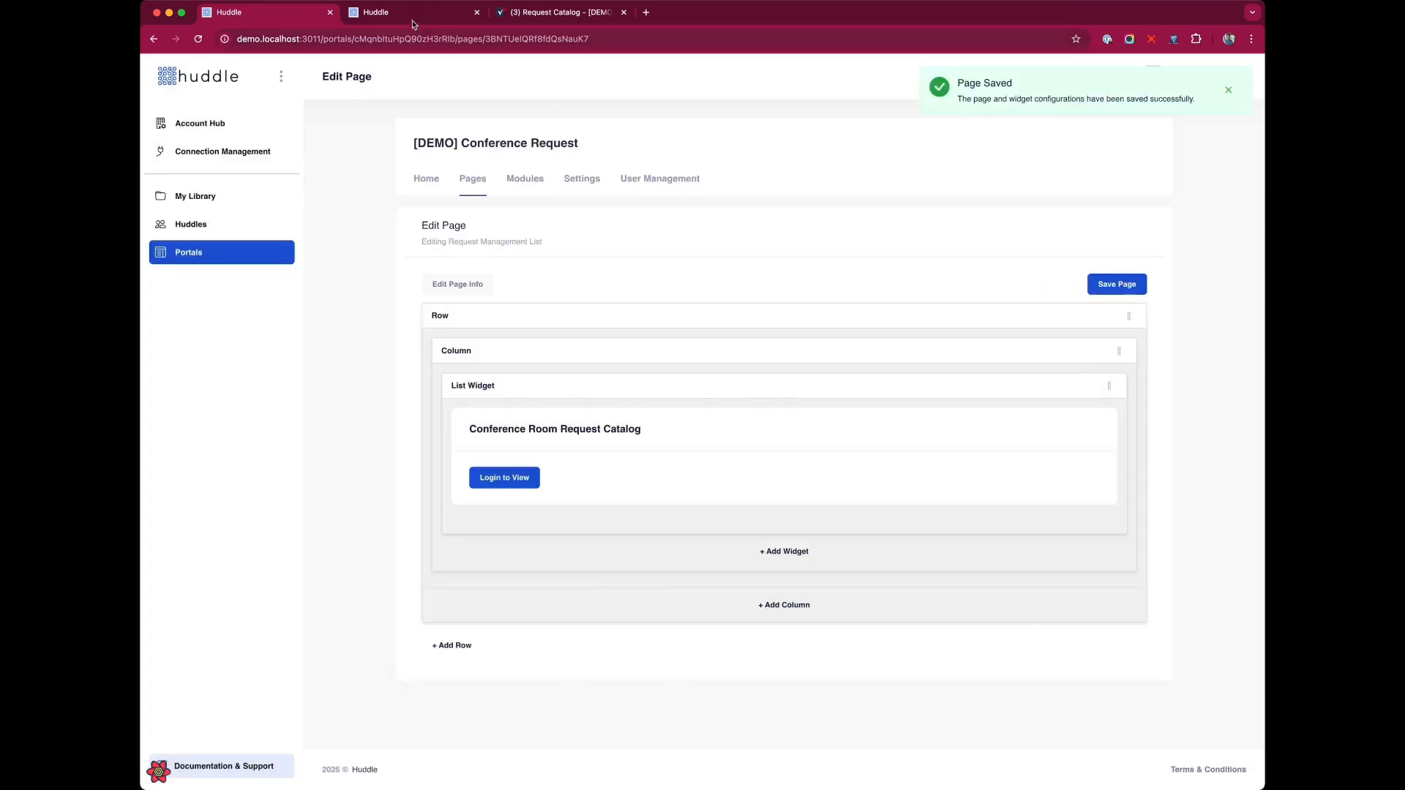
Reload the portal preview to check the restyled request catalog.
click(410, 17)
key(super+r)
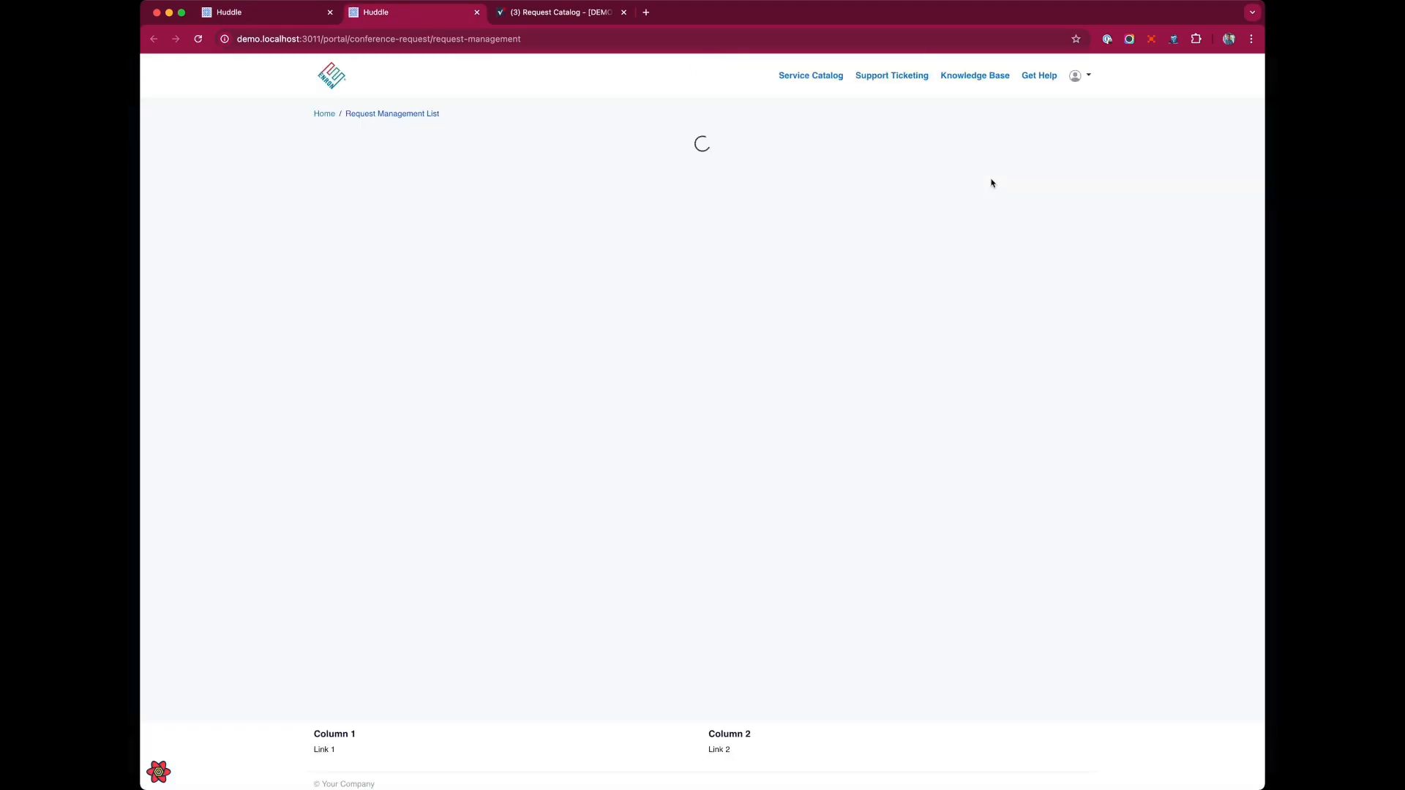
scroll(994, 183, down, 3)
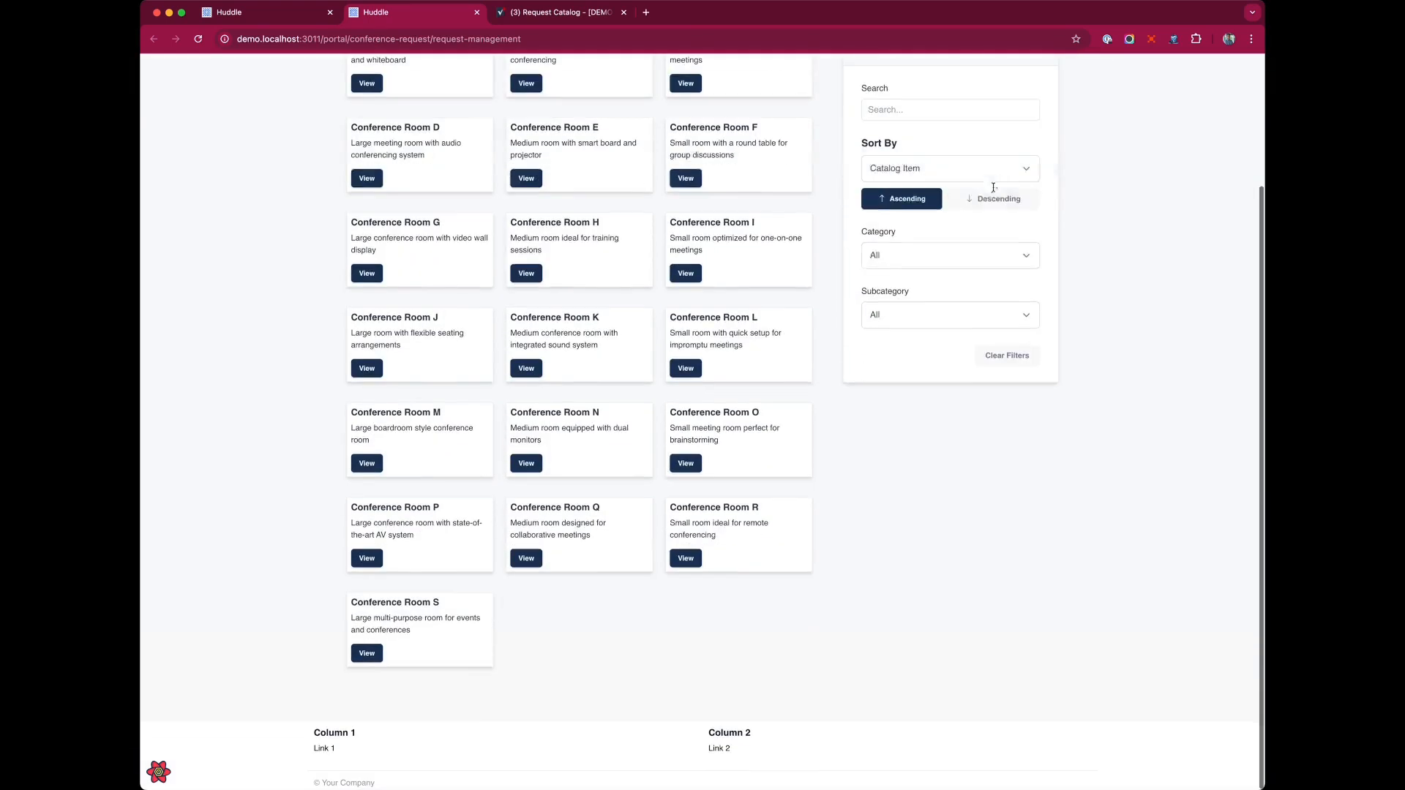
scroll(834, 514, up, 3)
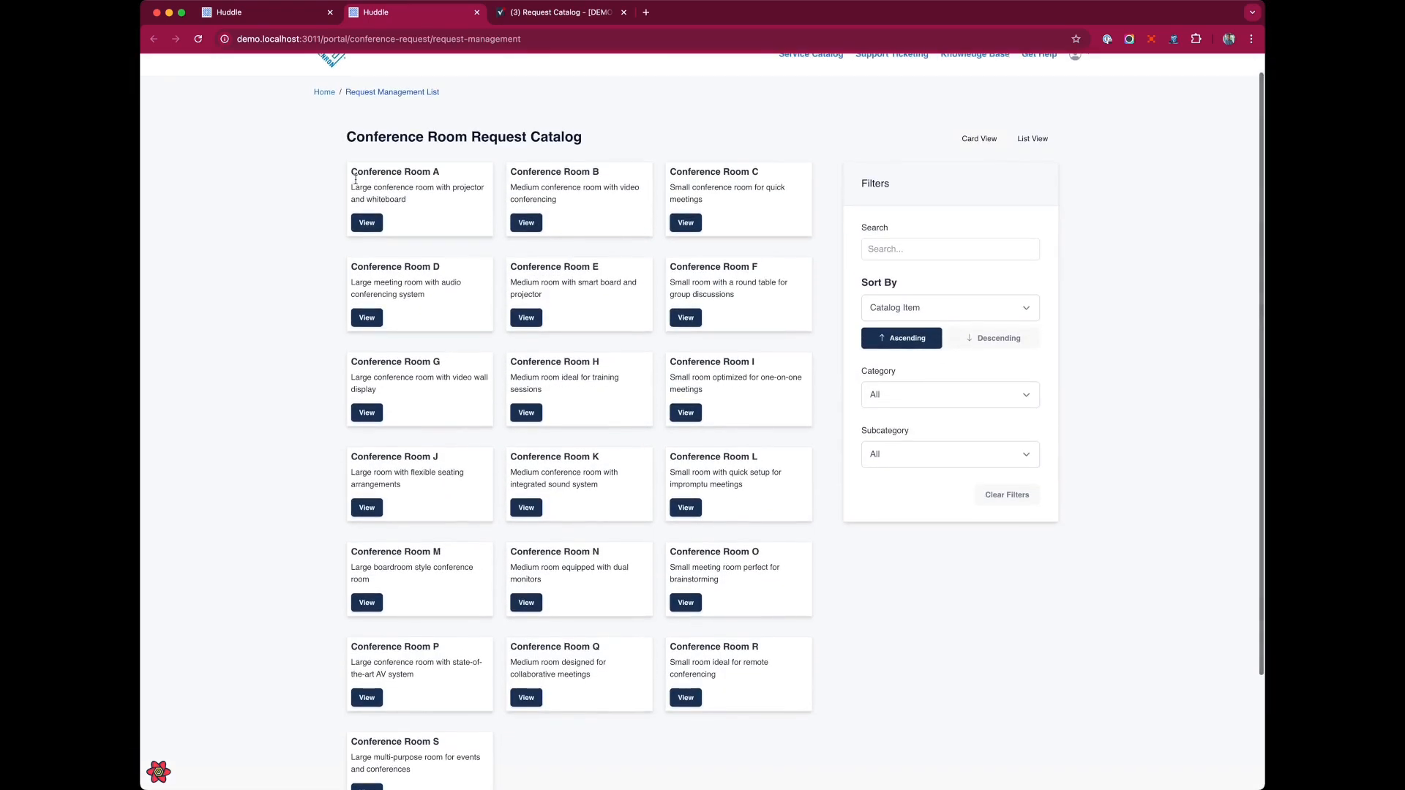
Compare the Smartsheet Request Catalog sheet with the catalog shown in the portal.
click(564, 14)
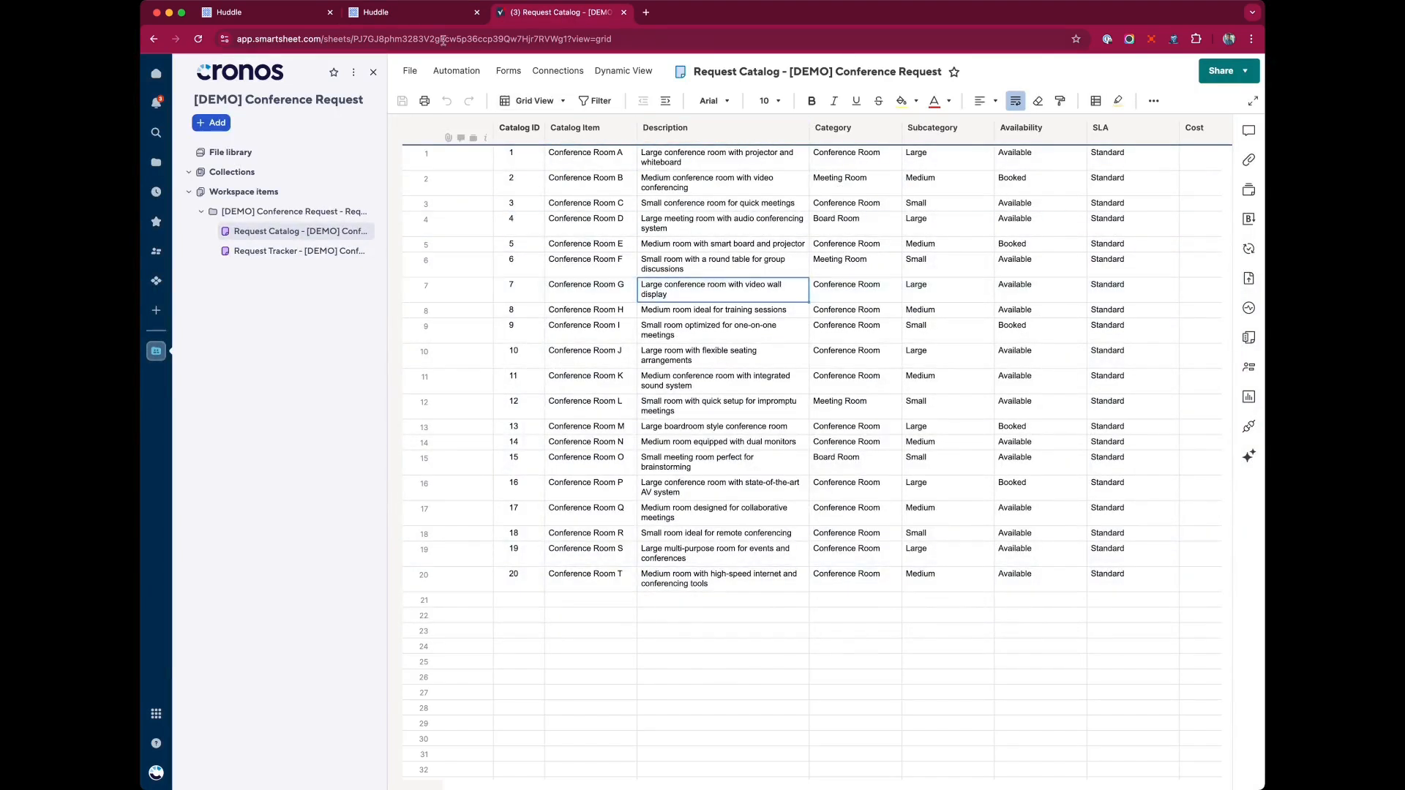
click(426, 14)
scroll(593, 457, down, 2)
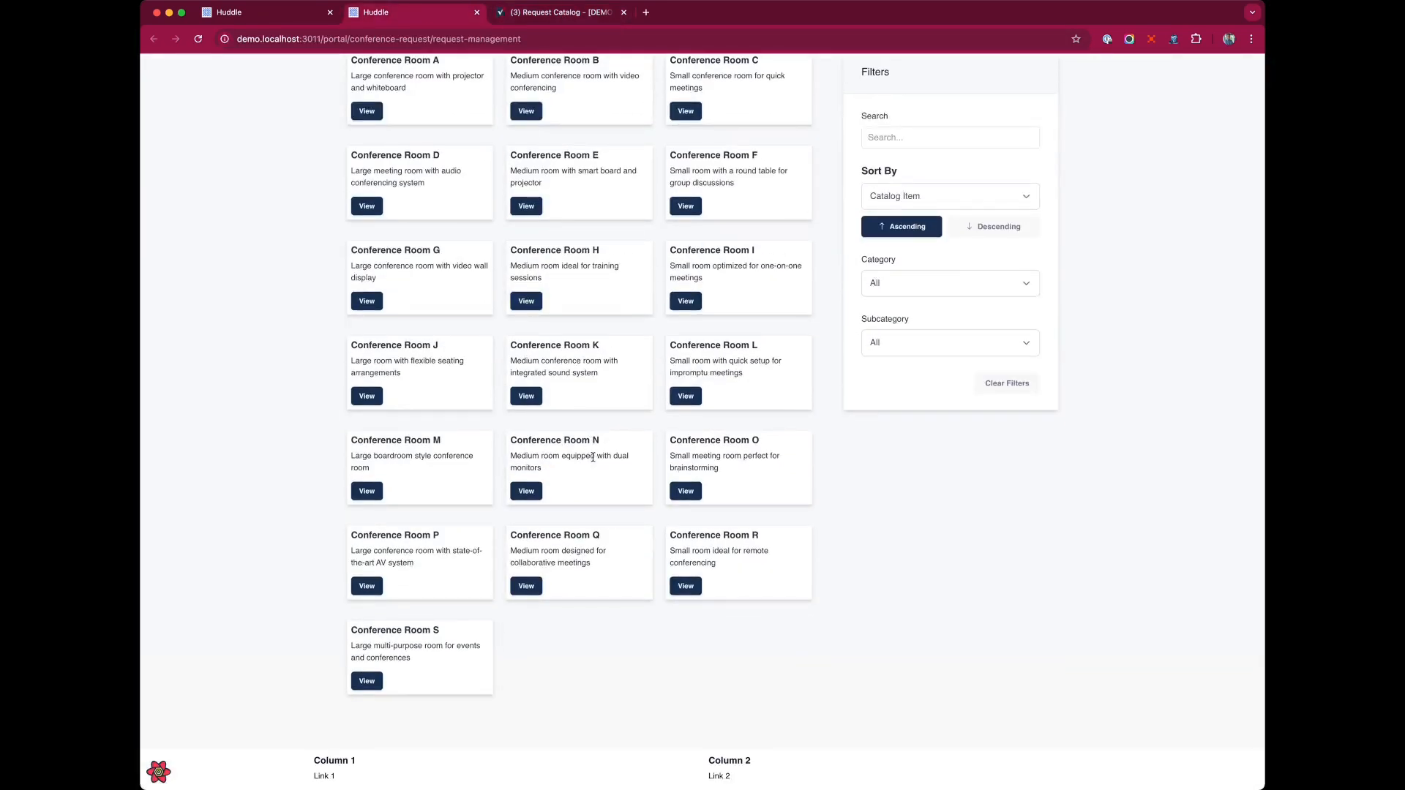
scroll(582, 417, up, 2)
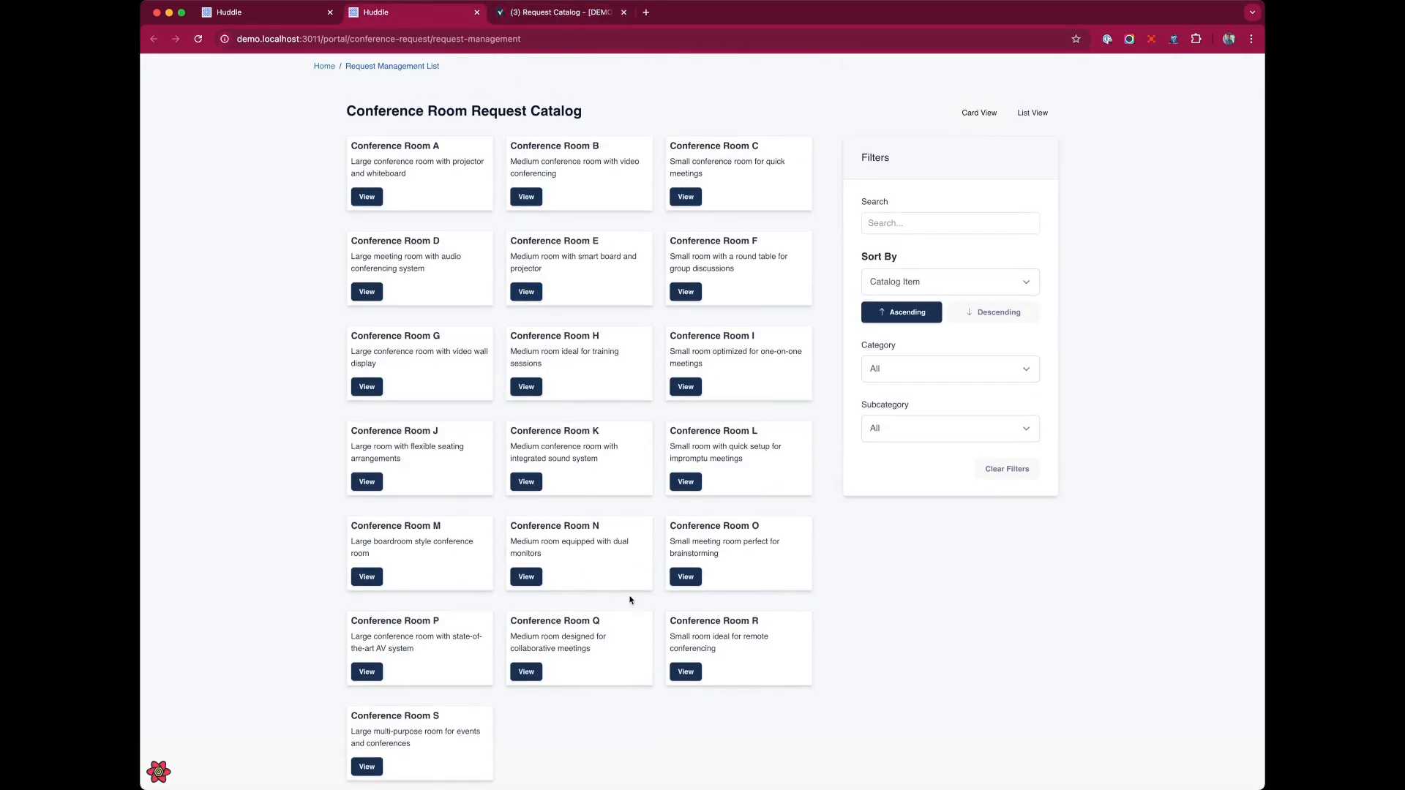
Set the list widget's items per page to 10, save the widget and save the page.
click(243, 12)
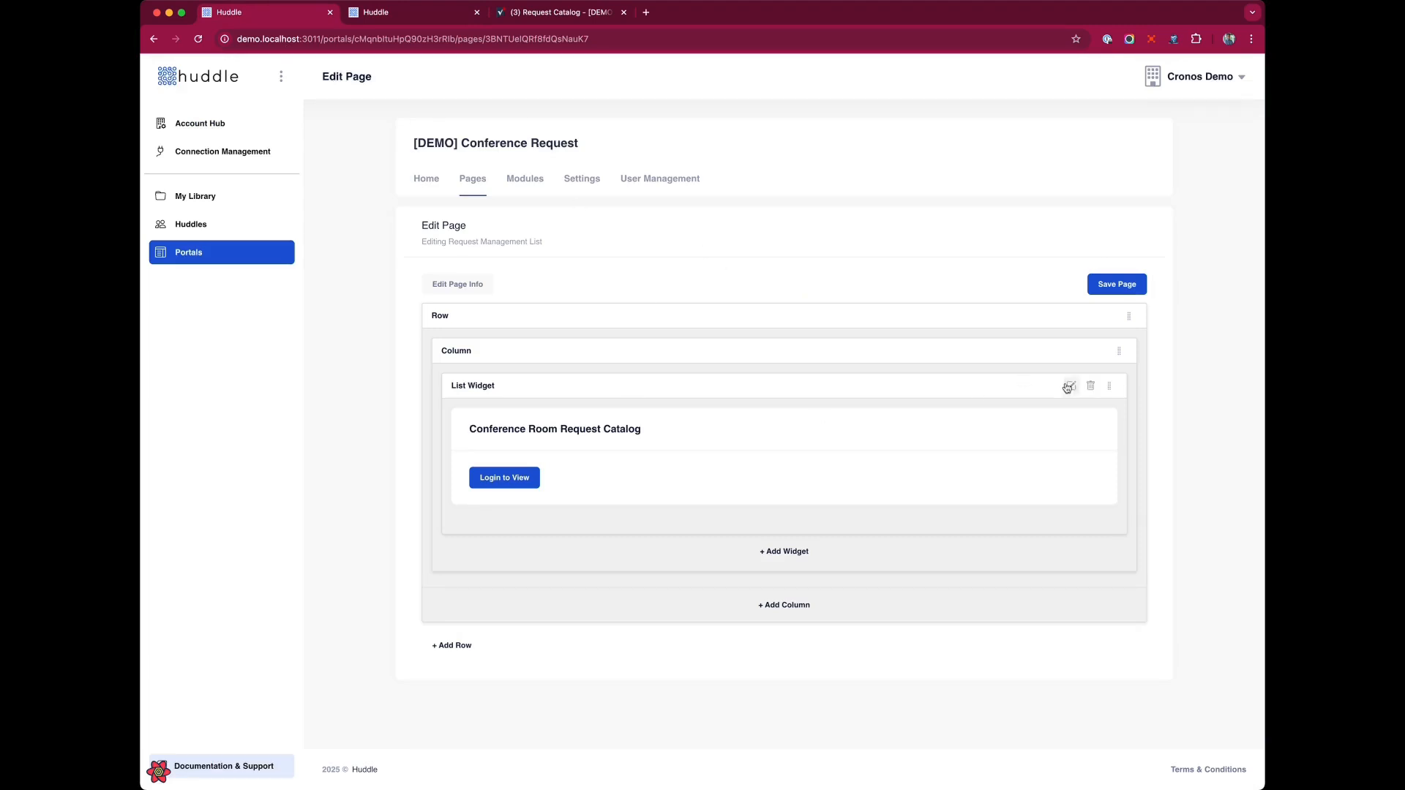
click(1070, 388)
click(871, 292)
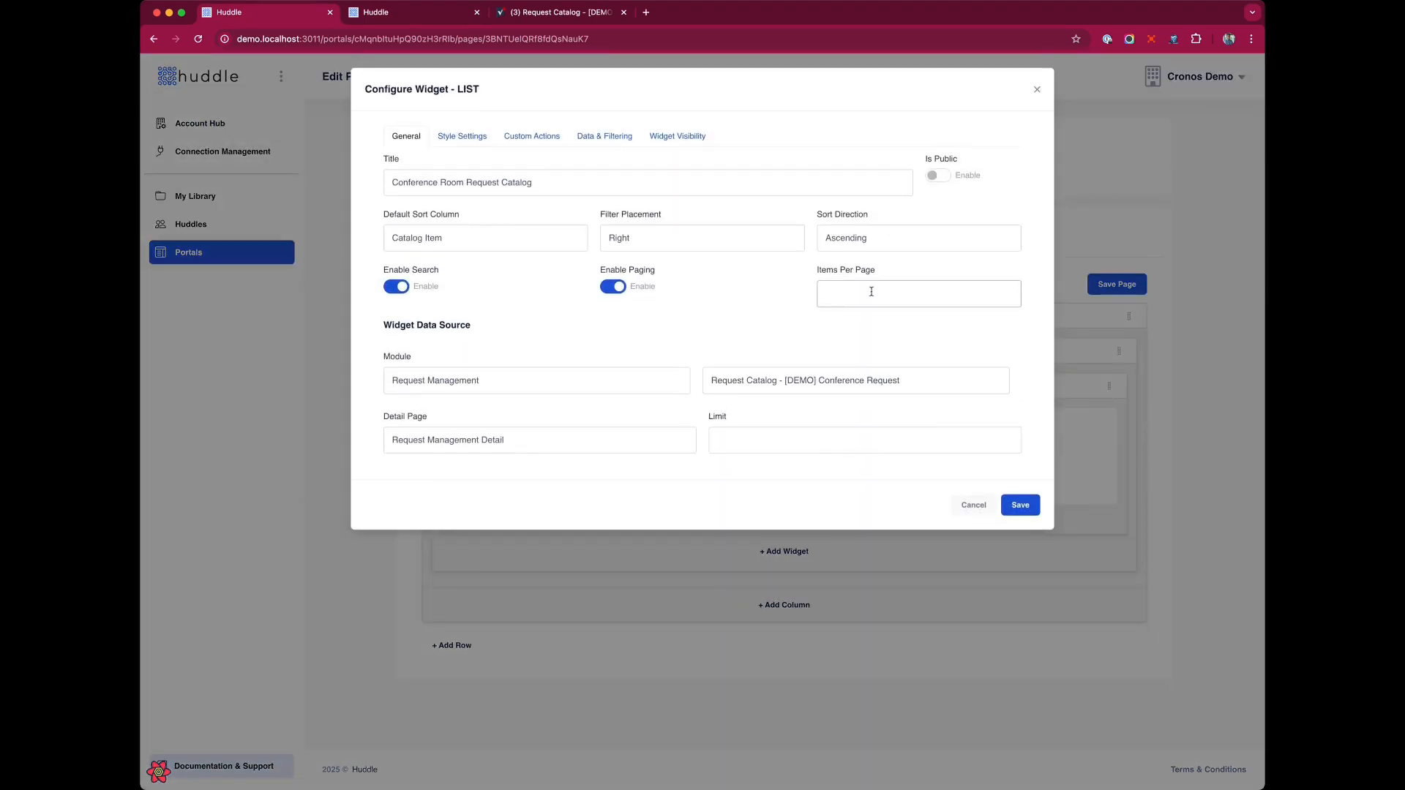
click(1020, 506)
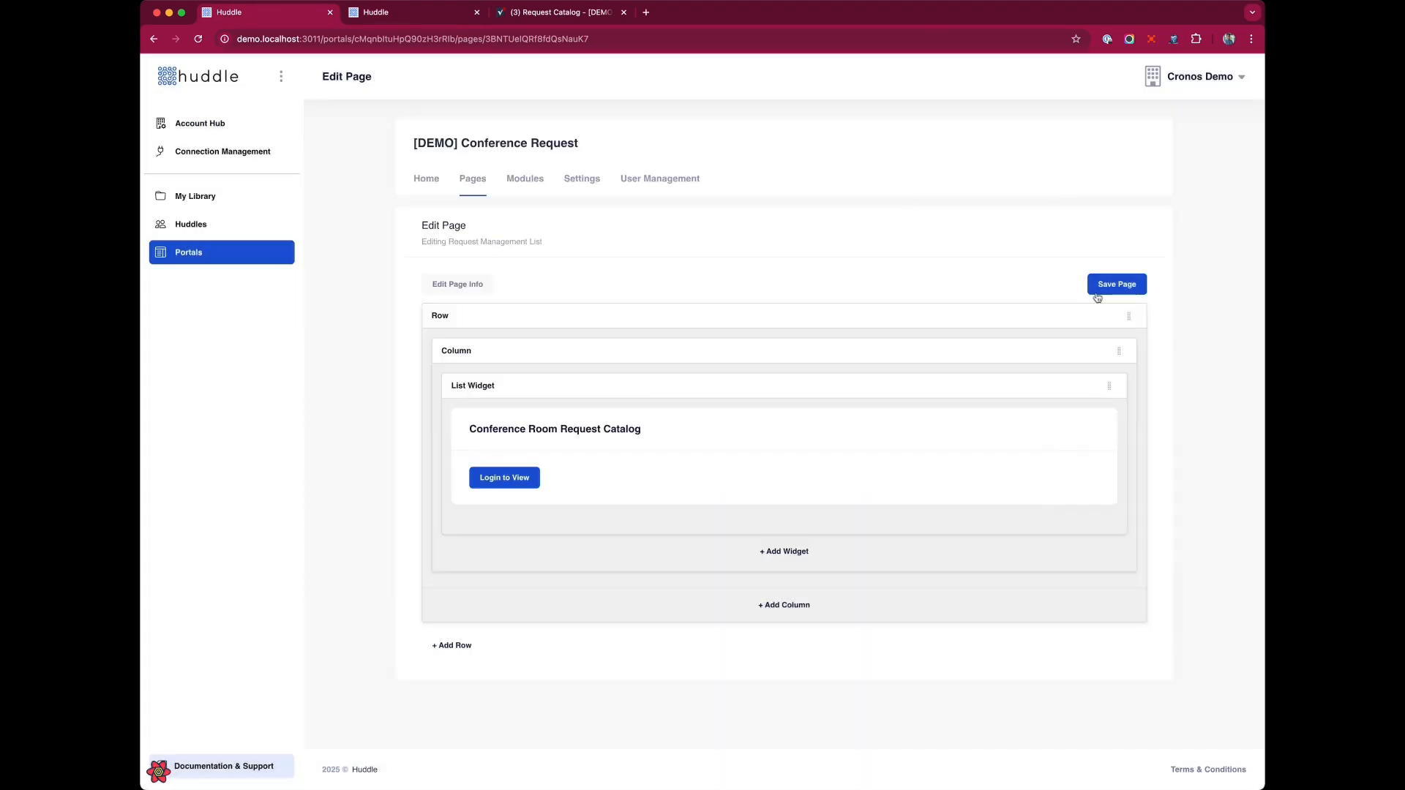
click(1106, 287)
Reload the portal preview and page through the catalog's two pages.
click(431, 12)
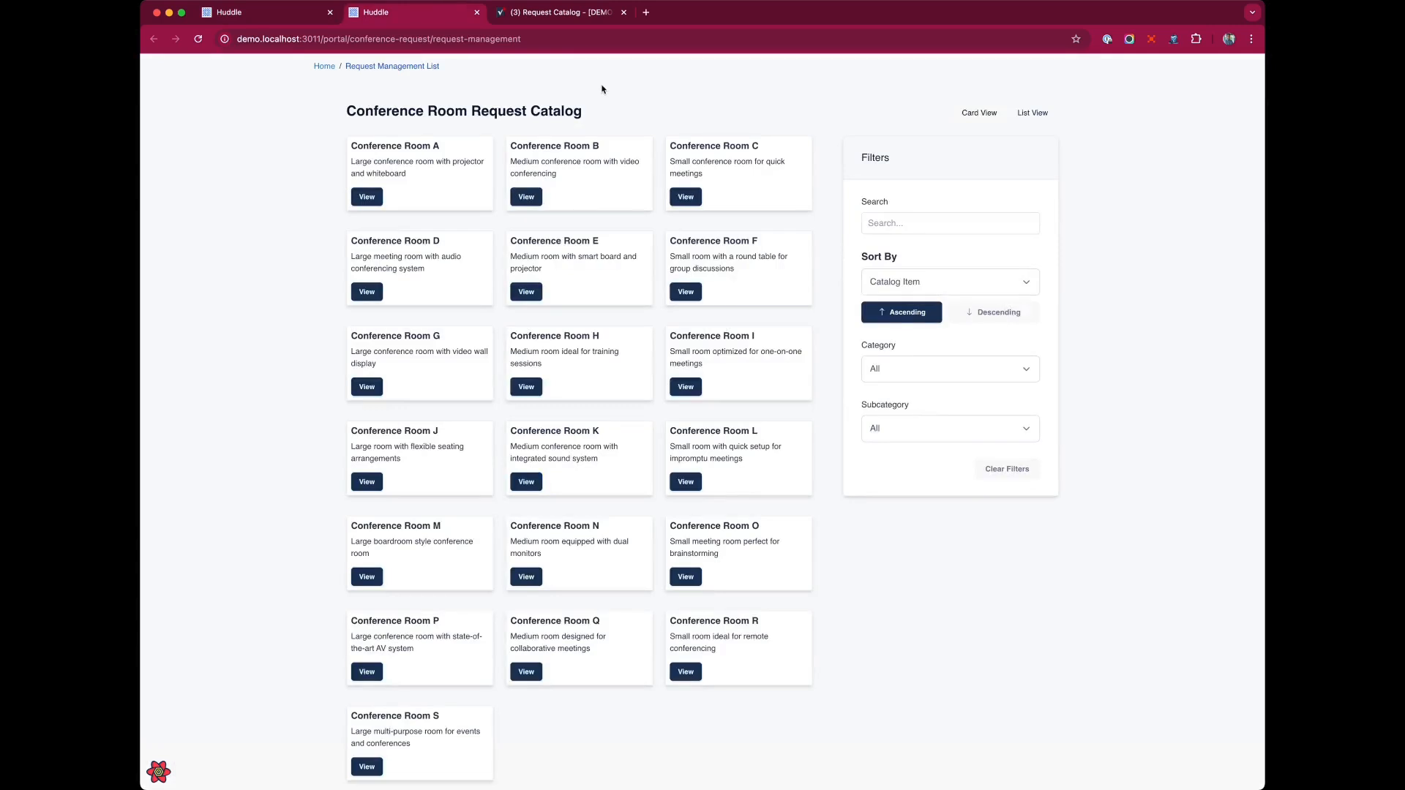
key(super+r)
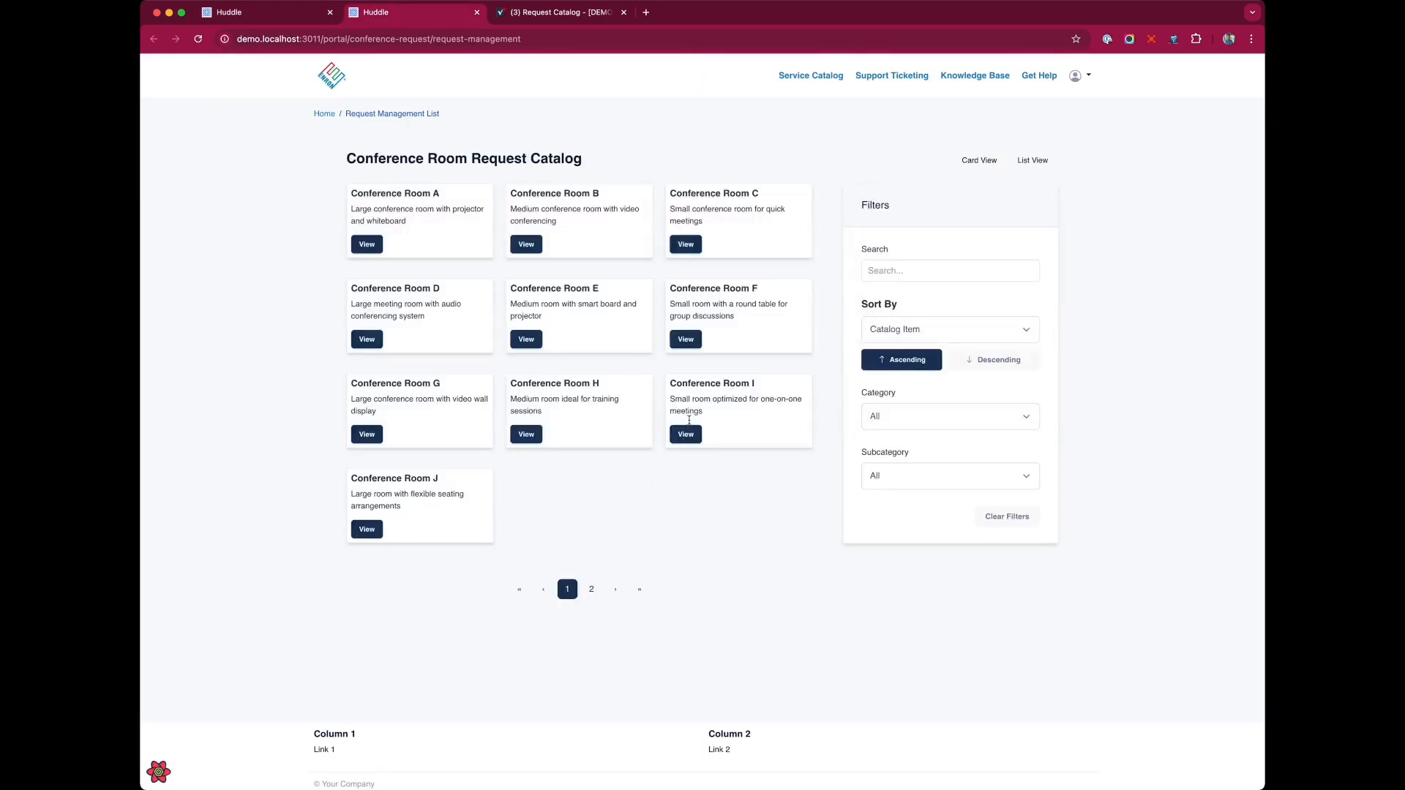
click(592, 589)
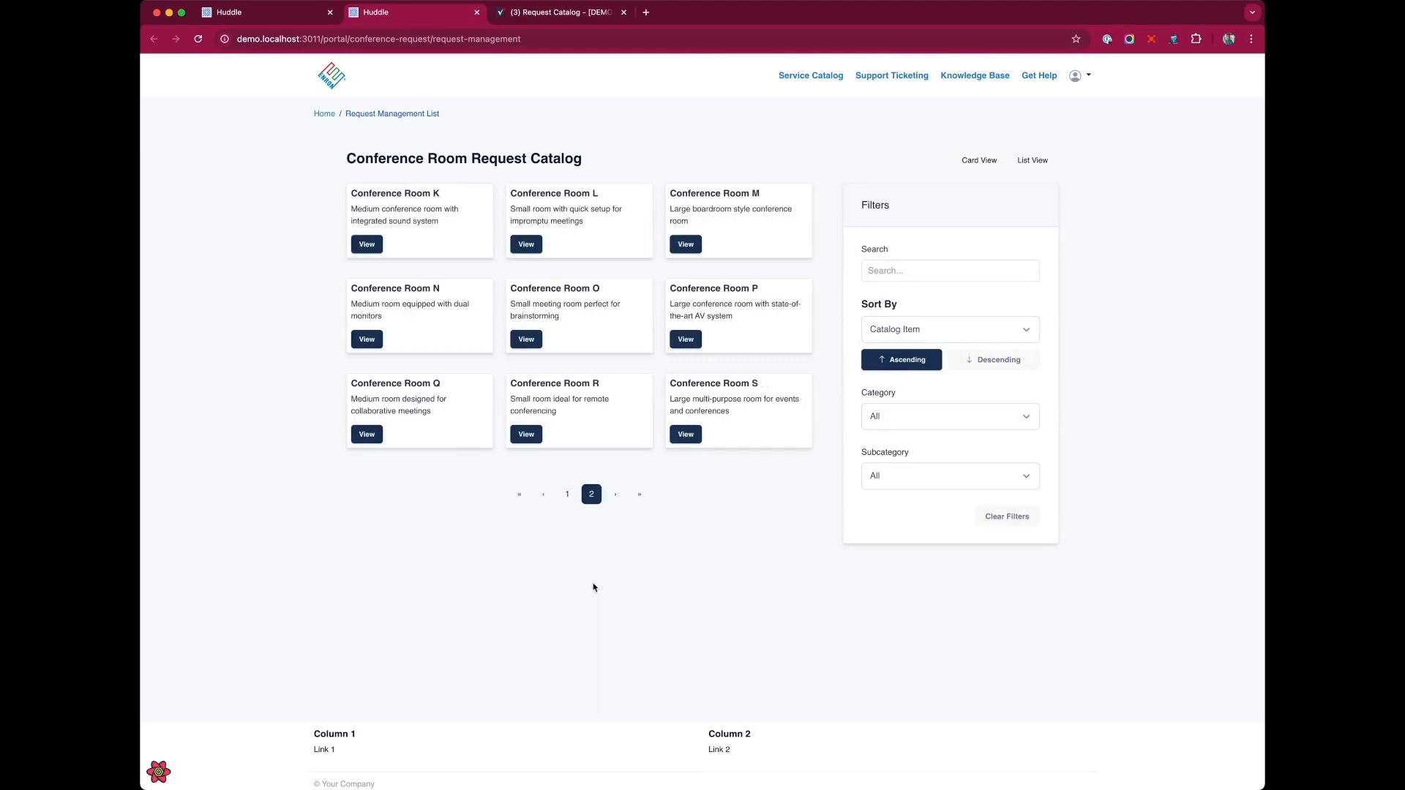
click(567, 494)
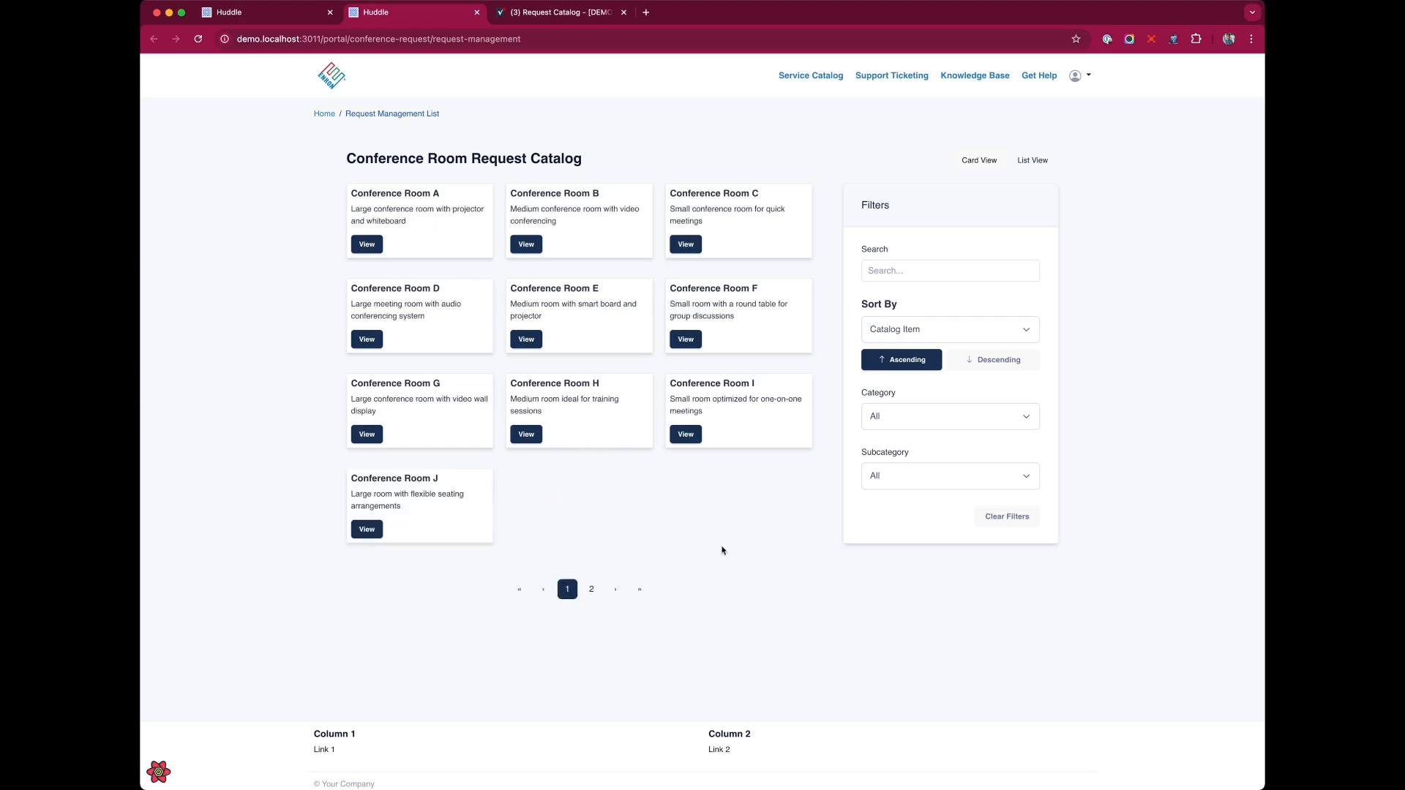
Add the card class to the list container CSS classes in the widget's advanced style settings and save the page.
click(264, 17)
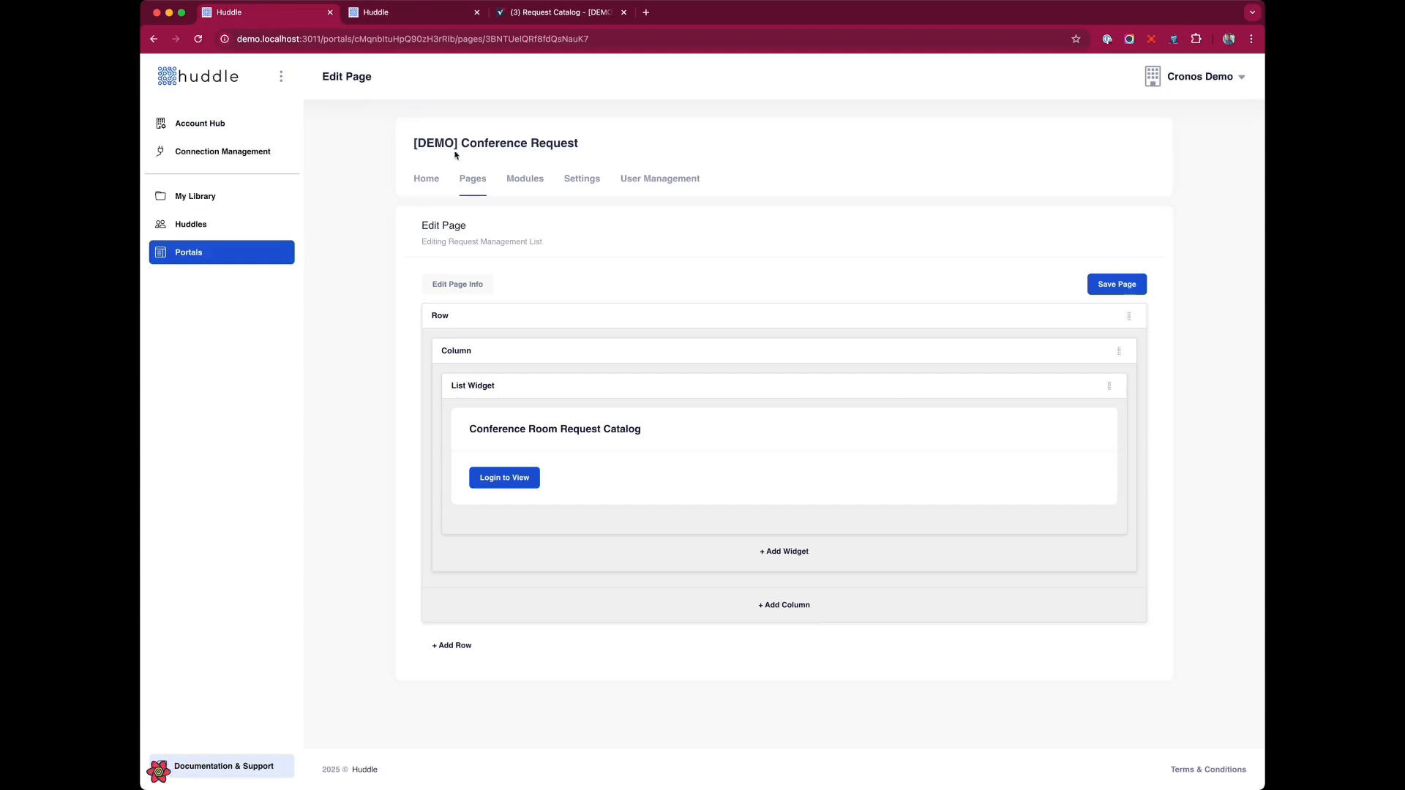
click(1066, 386)
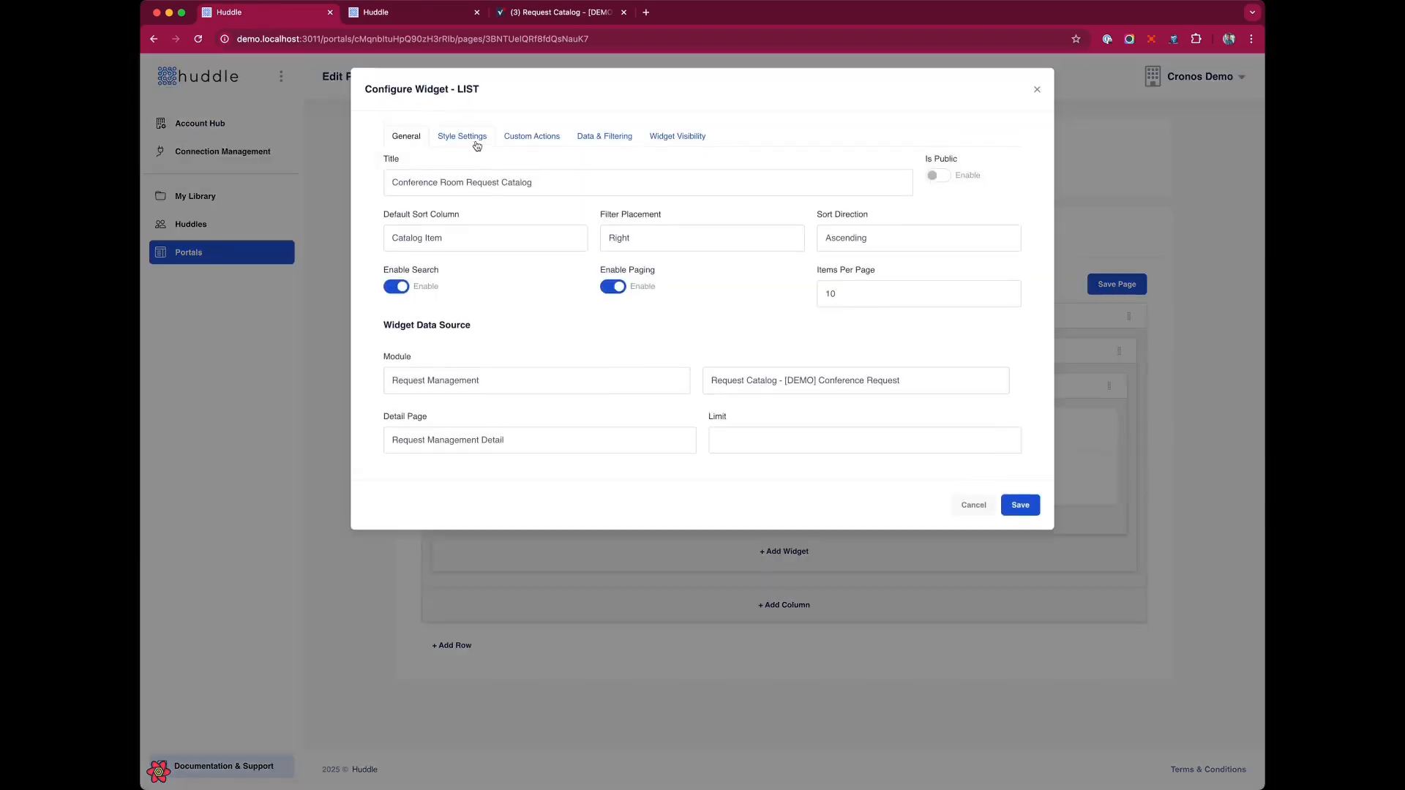
click(472, 137)
click(427, 226)
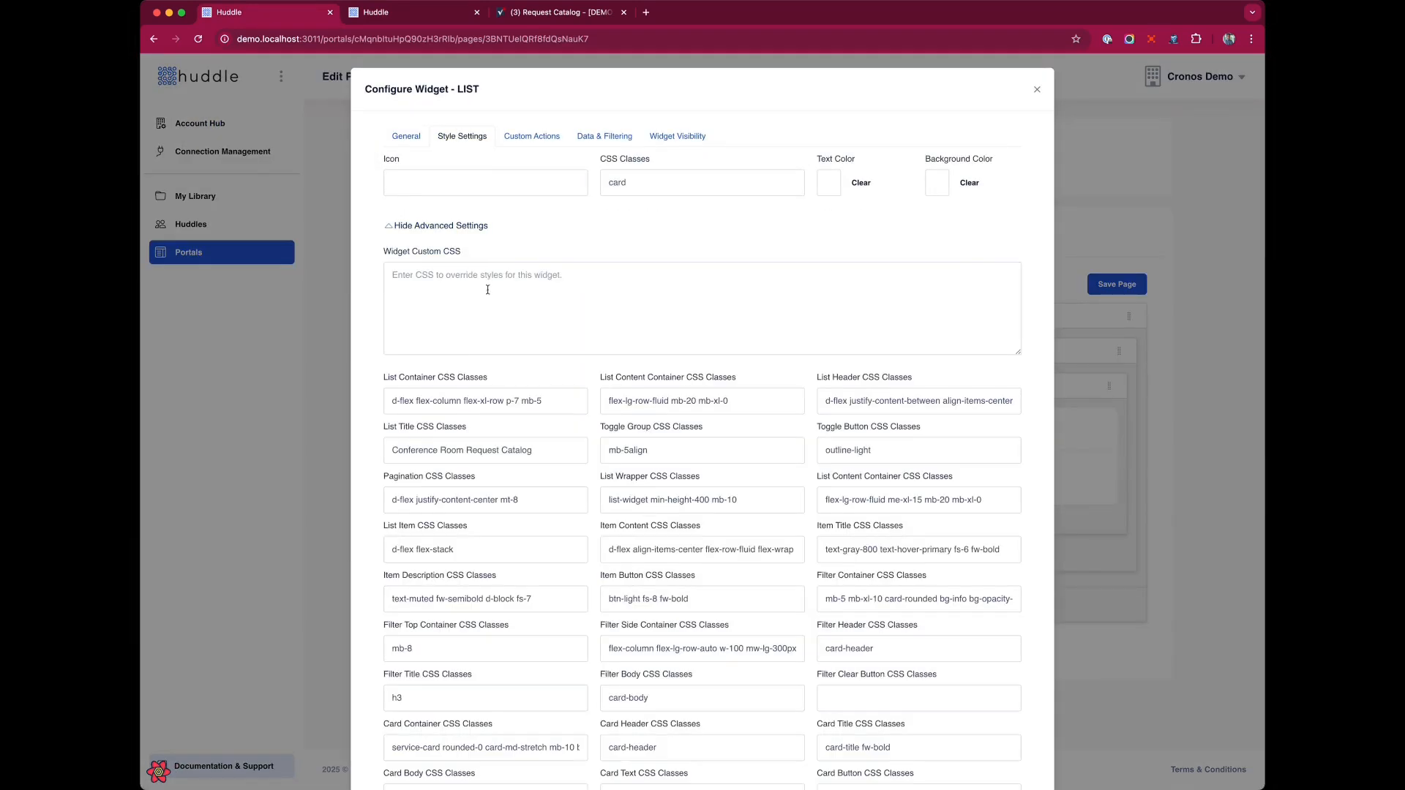
click(569, 407)
text(card)
scroll(611, 405, down, 5)
click(1035, 756)
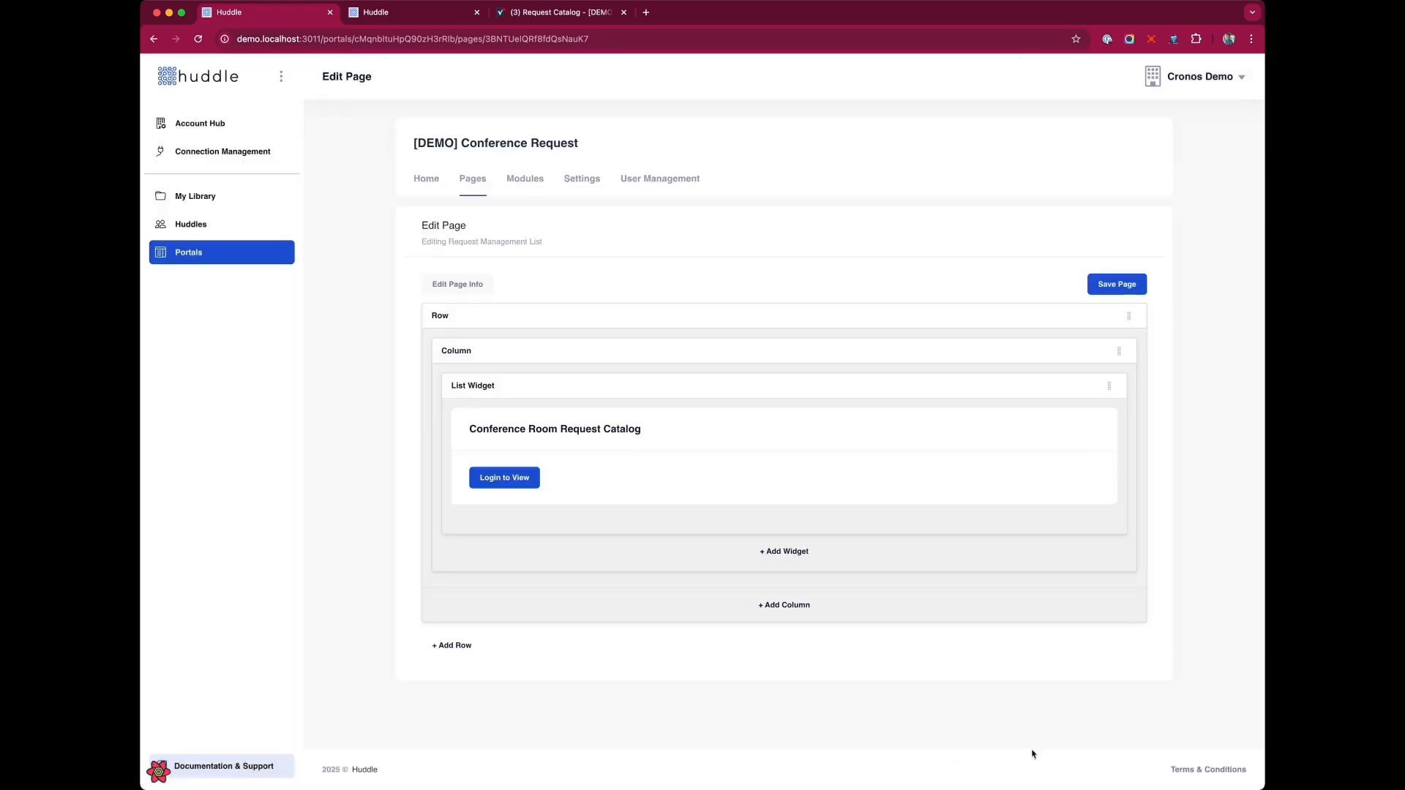
click(1139, 287)
Switch the portal catalog between list view and card view.
key(ctrl+Tab)
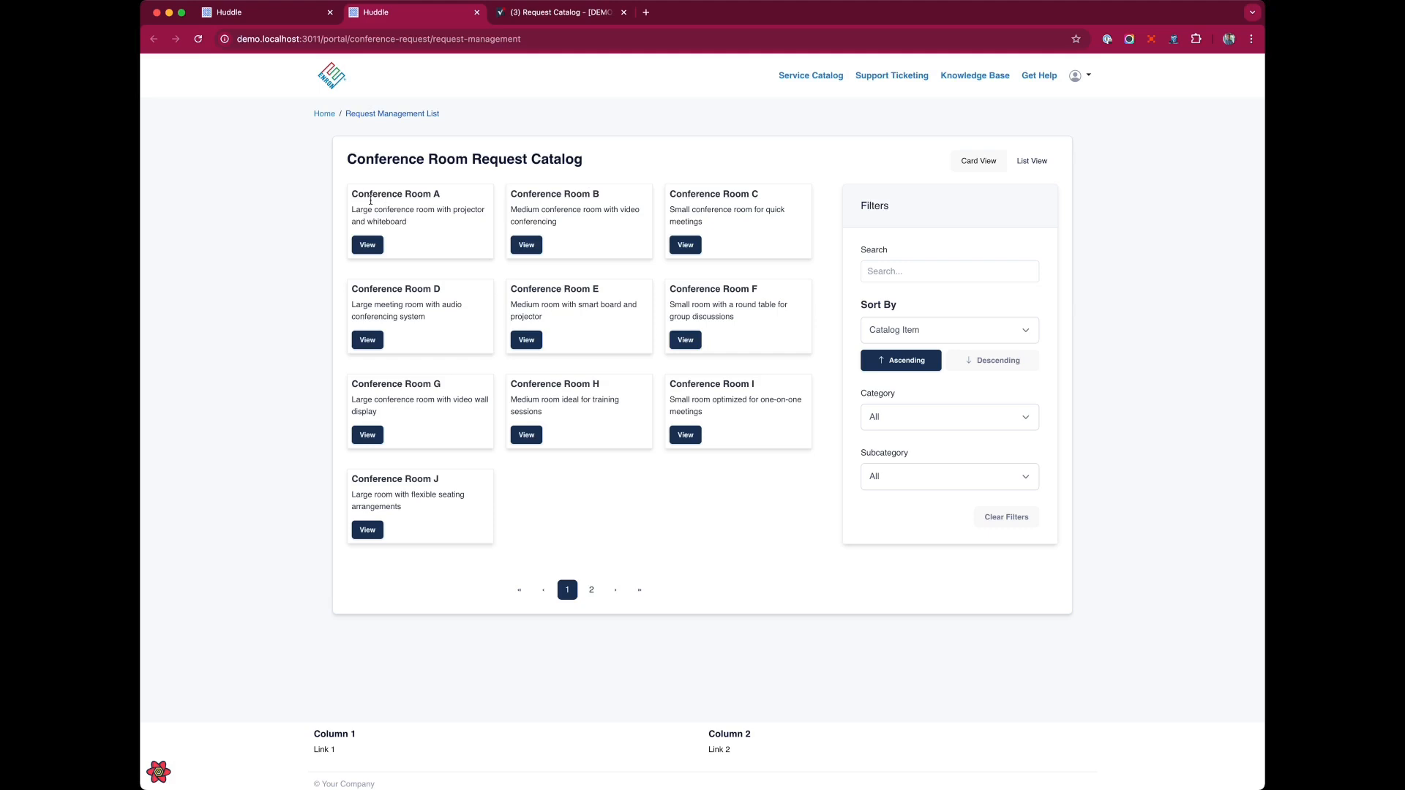
drag(359, 196, 407, 222)
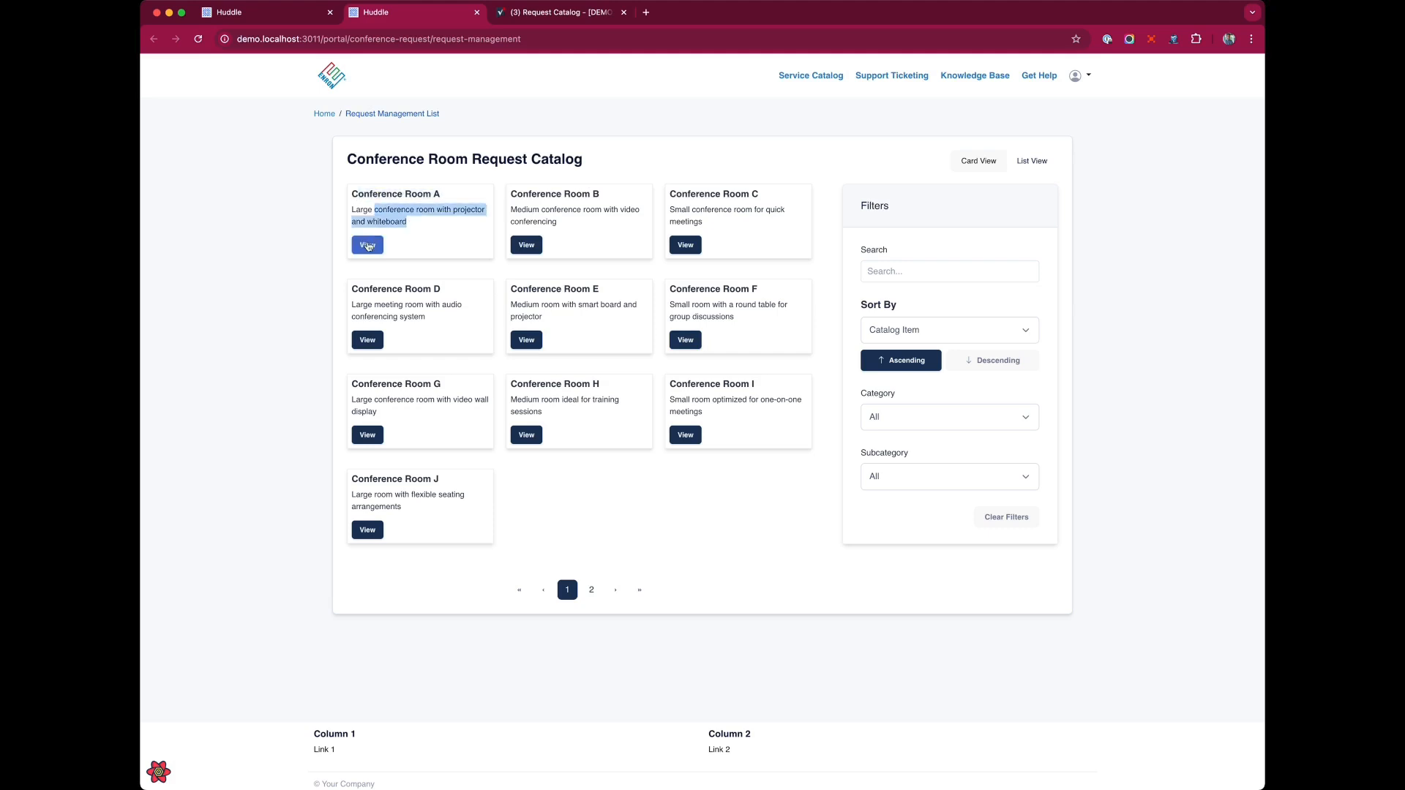
click(900, 179)
click(1025, 166)
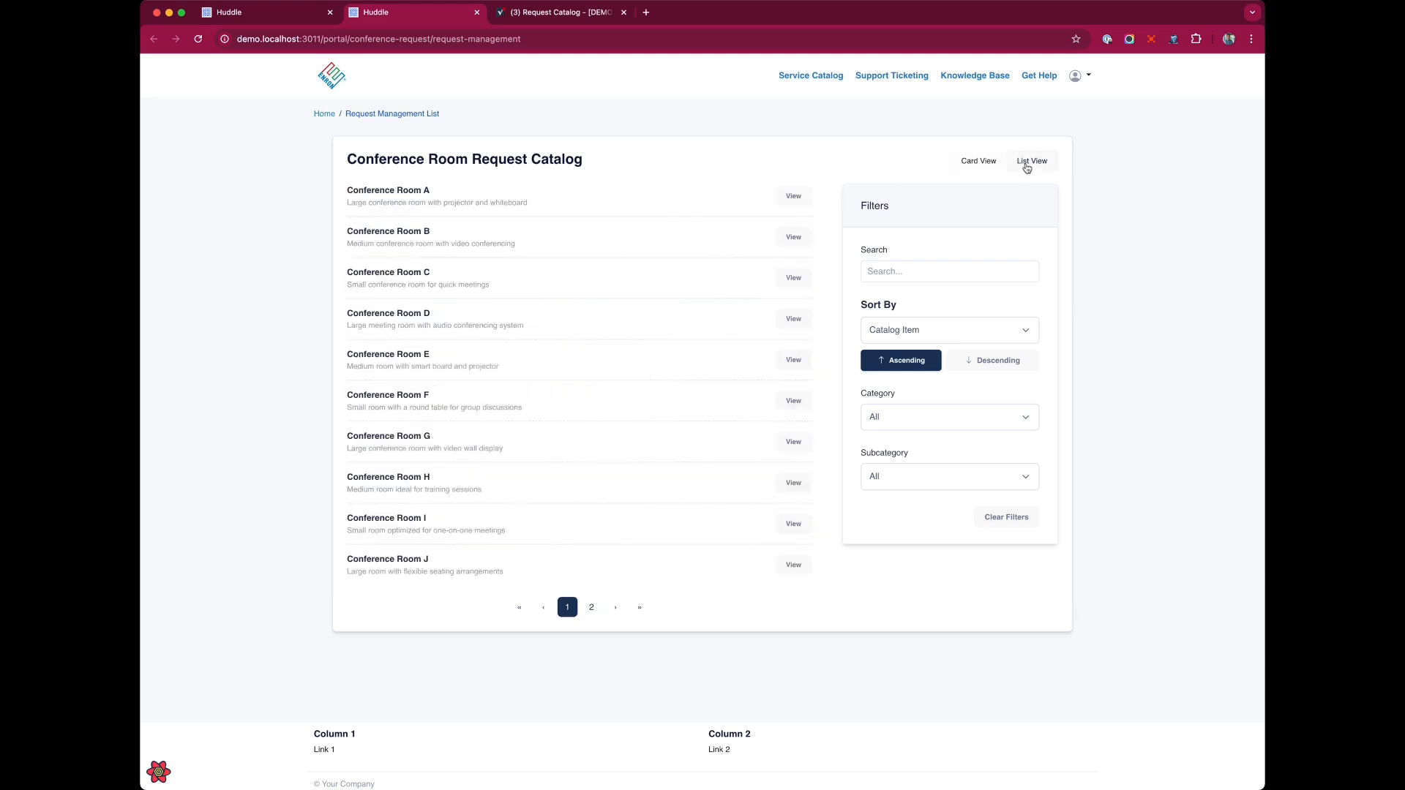
click(975, 163)
Search the catalog for Room L and Room S, then clear the search box.
click(937, 281)
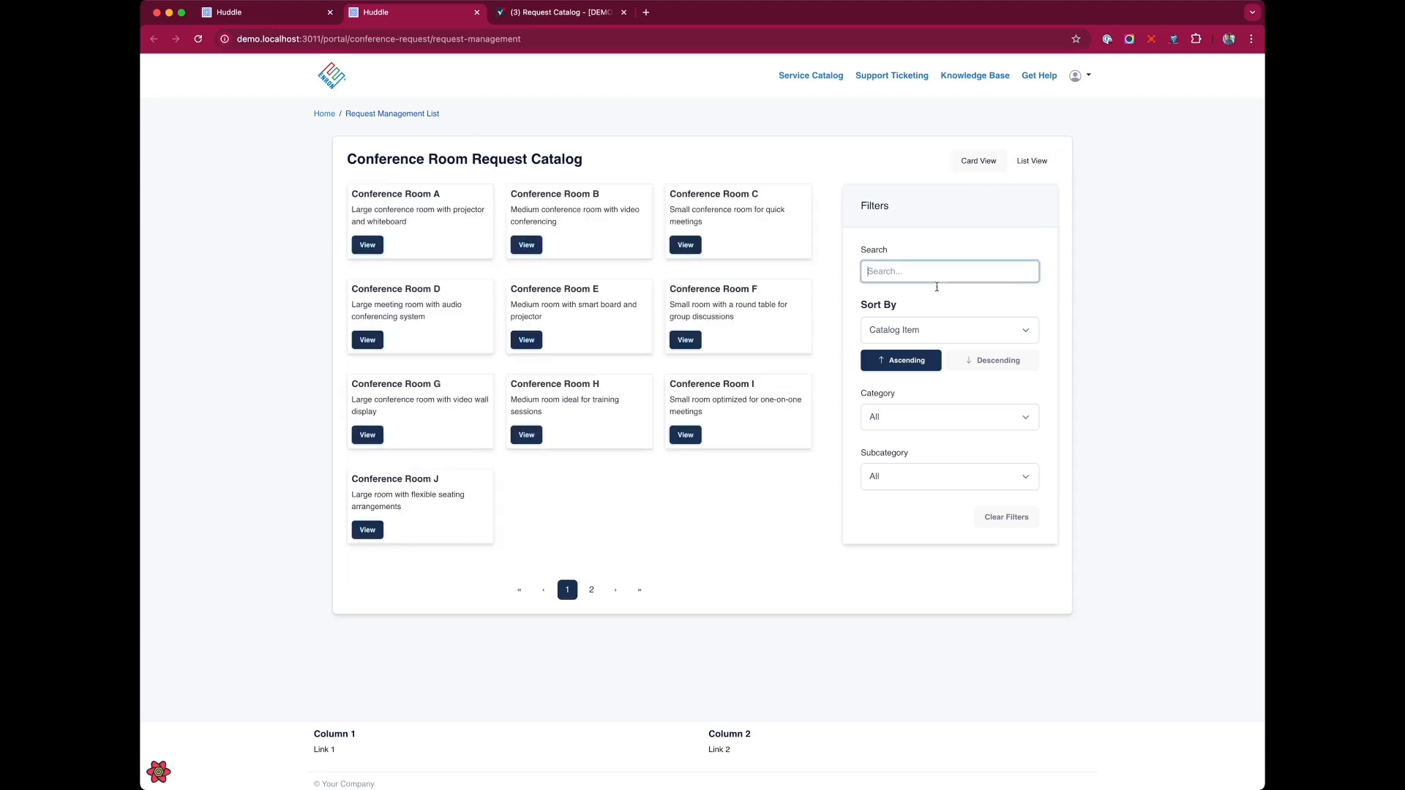
text(Room )
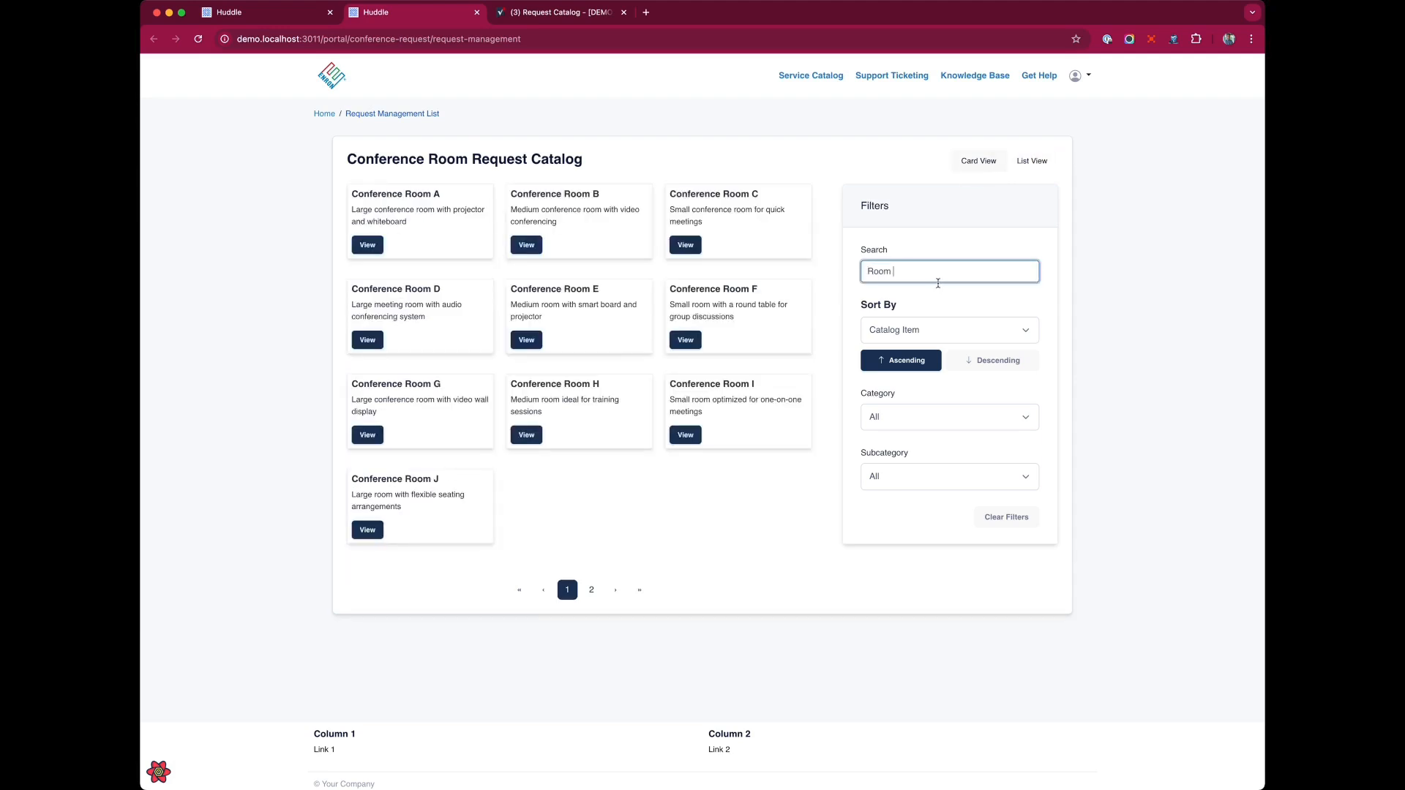
text(L)
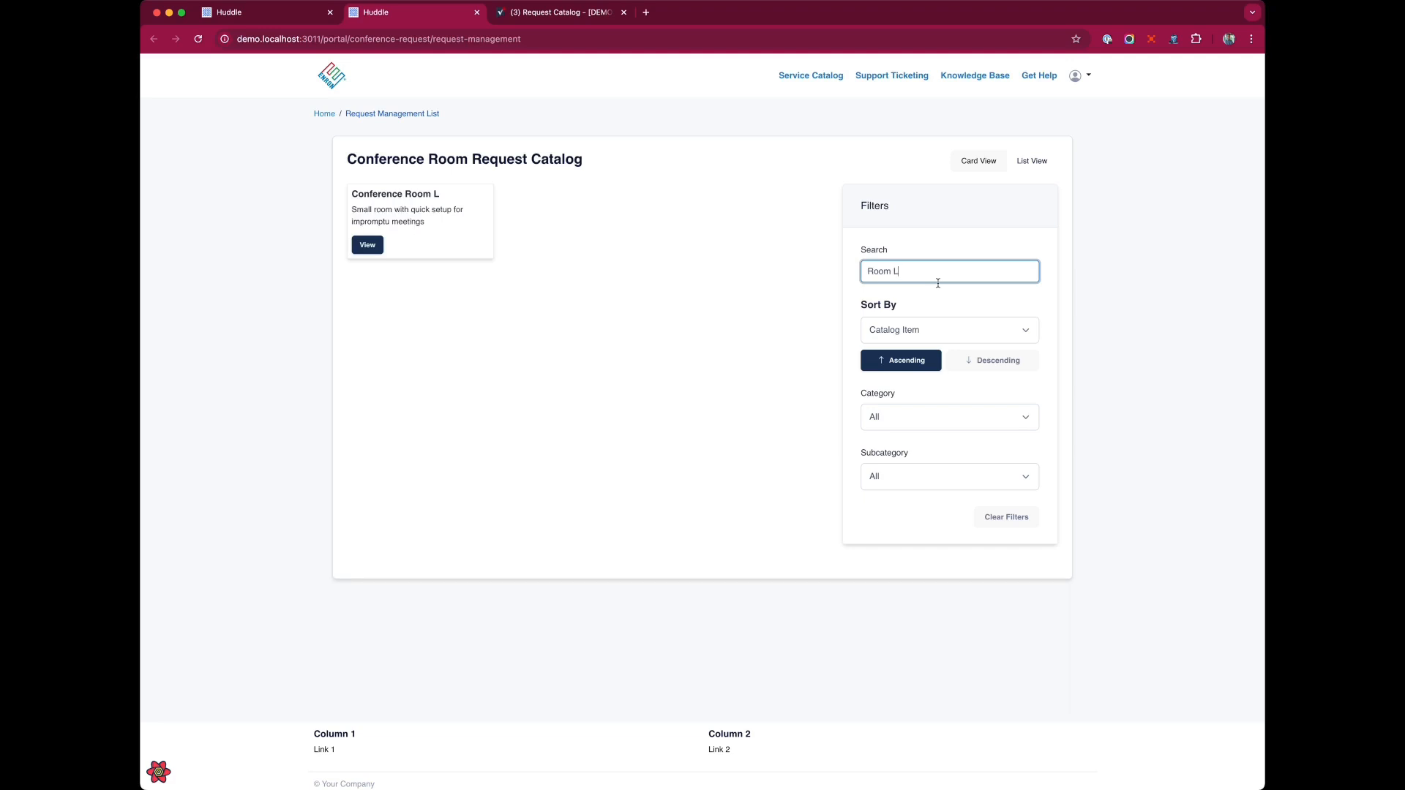
key(BackSpace)
text(S)
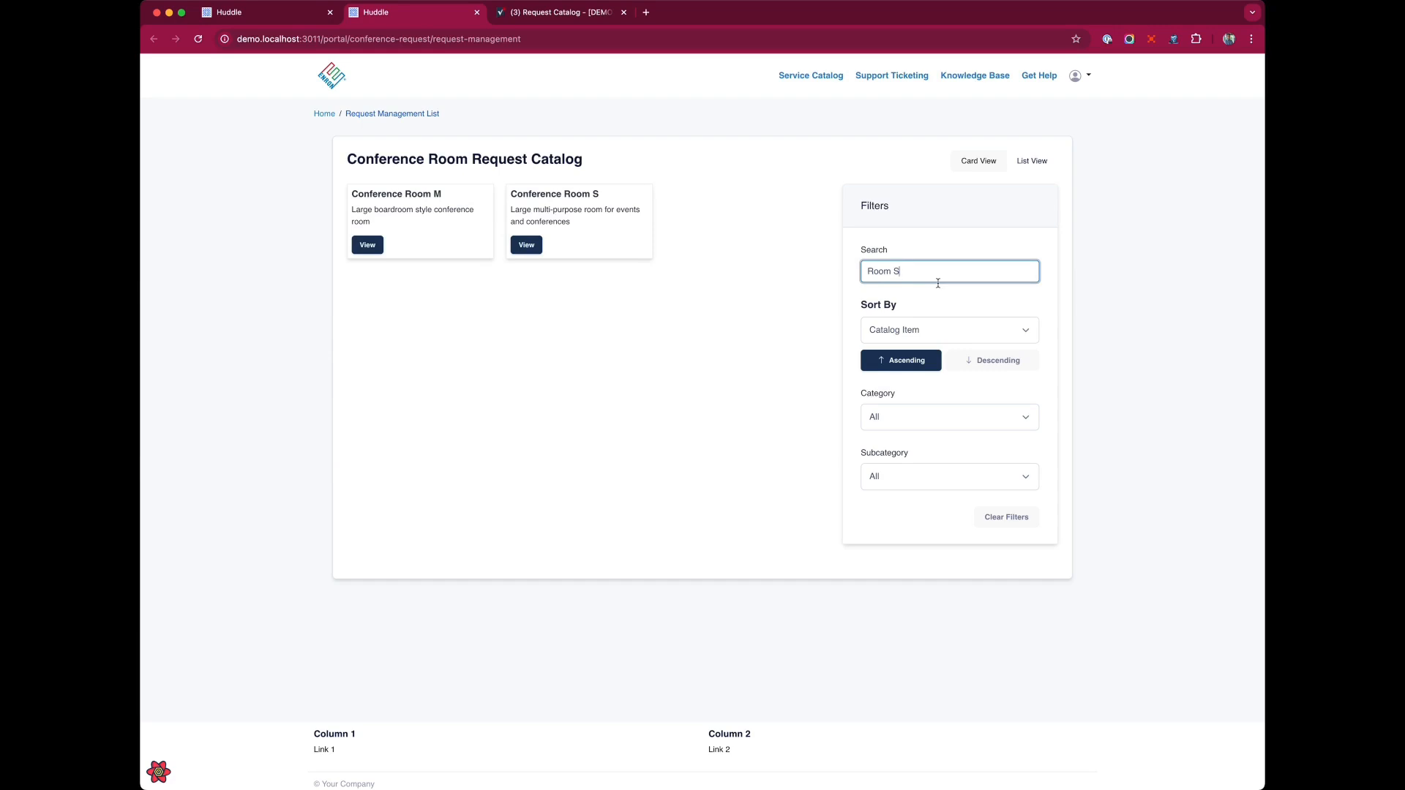
key(BackSpace)
key(BackSpace)
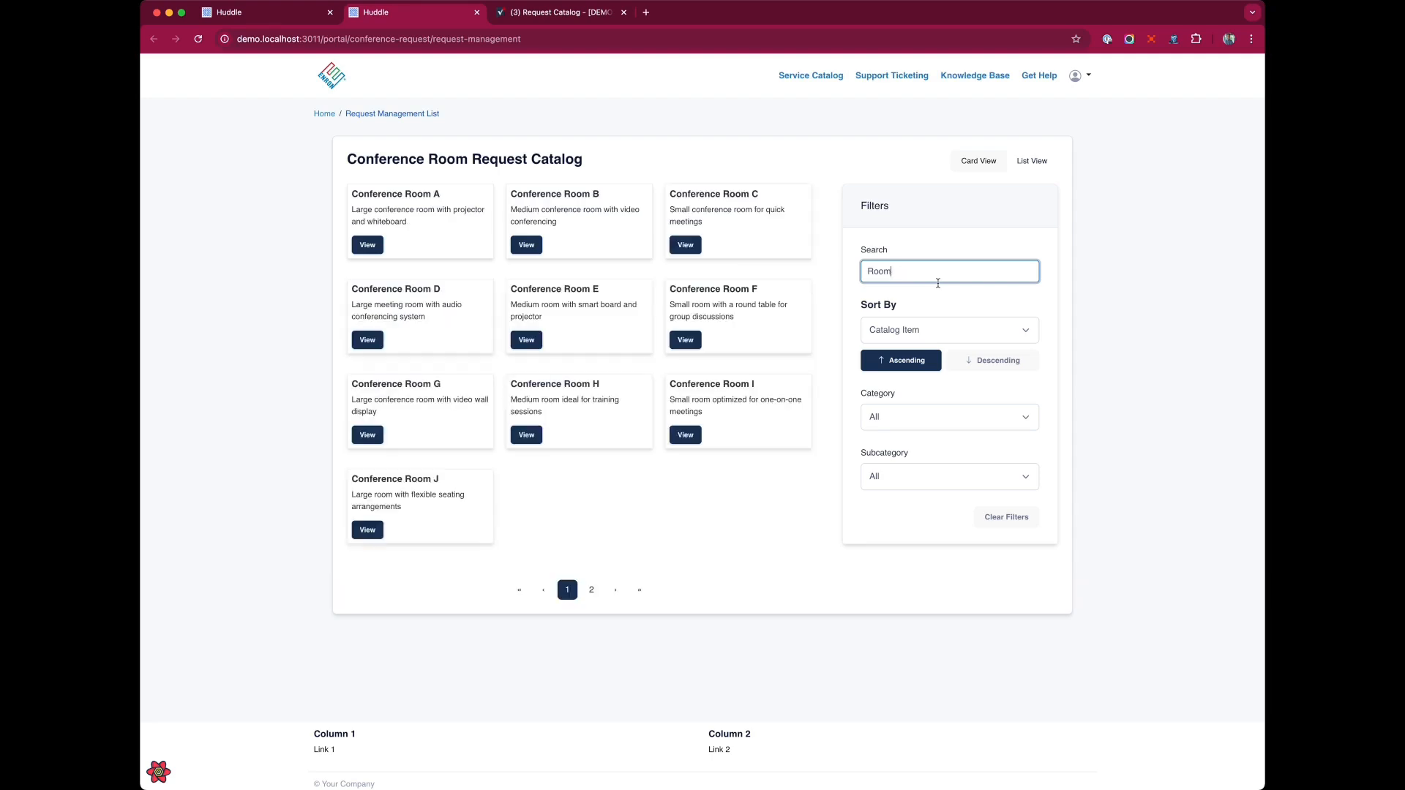
key(BackSpace)
Try the Category filter options and narrow Board Room by Subcategory to Medium and then Large.
click(974, 418)
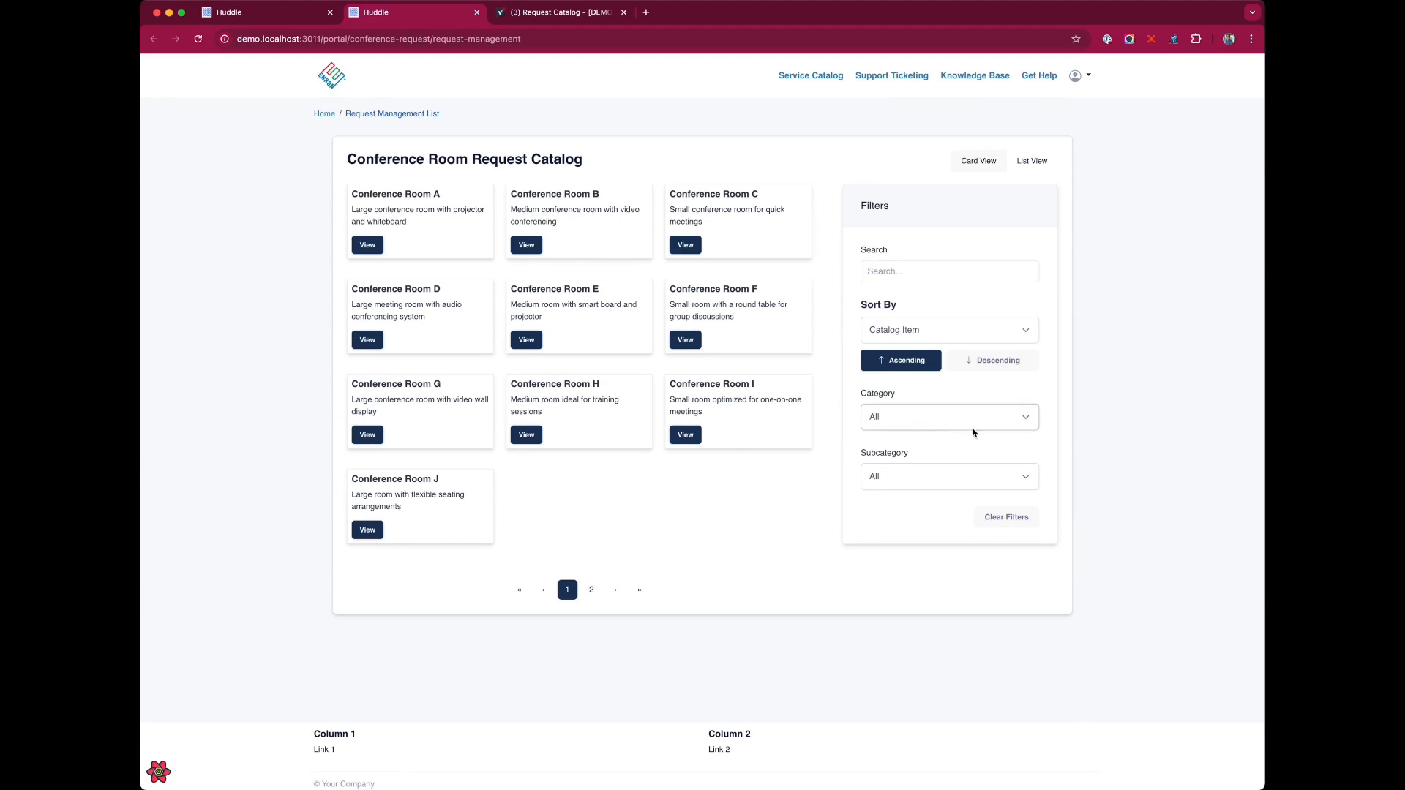
click(974, 433)
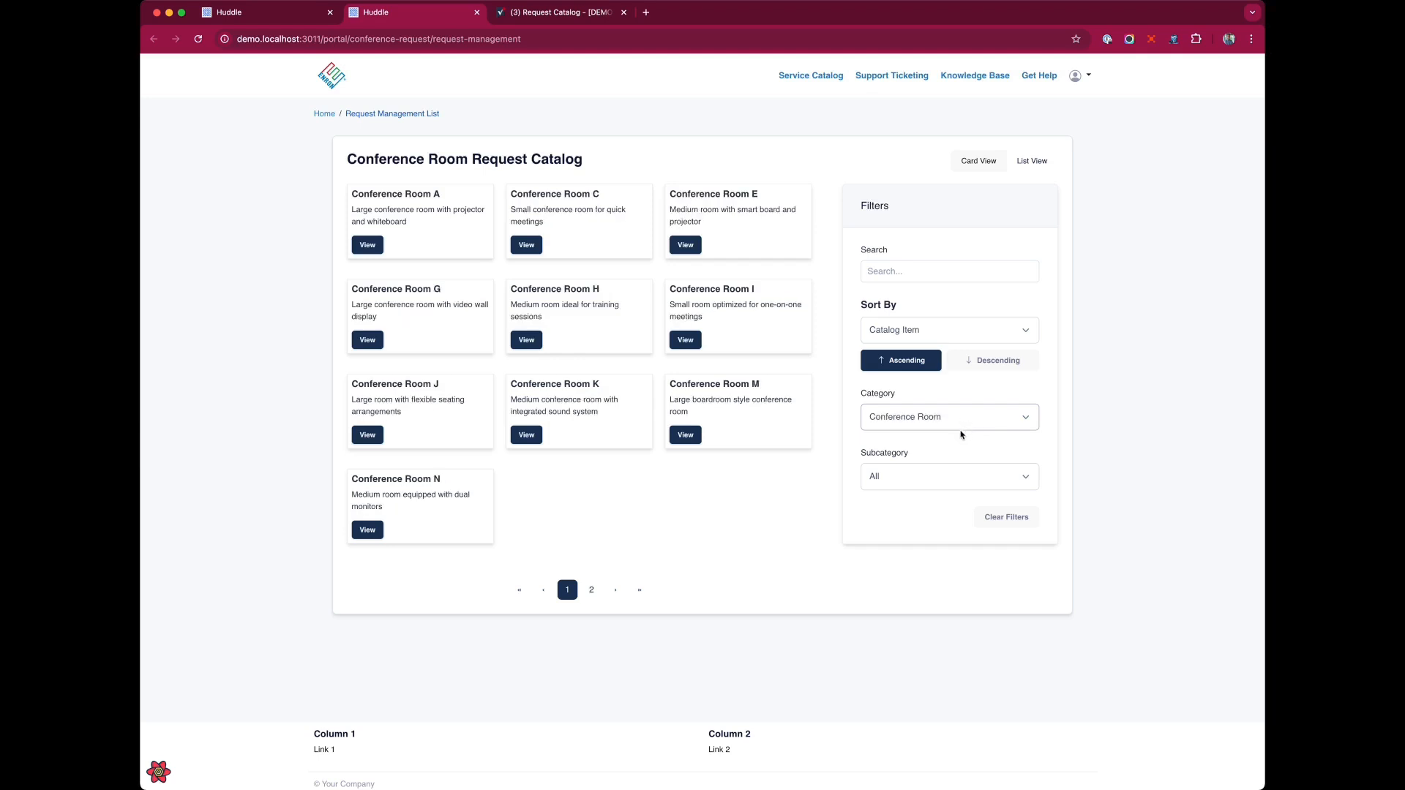
click(961, 432)
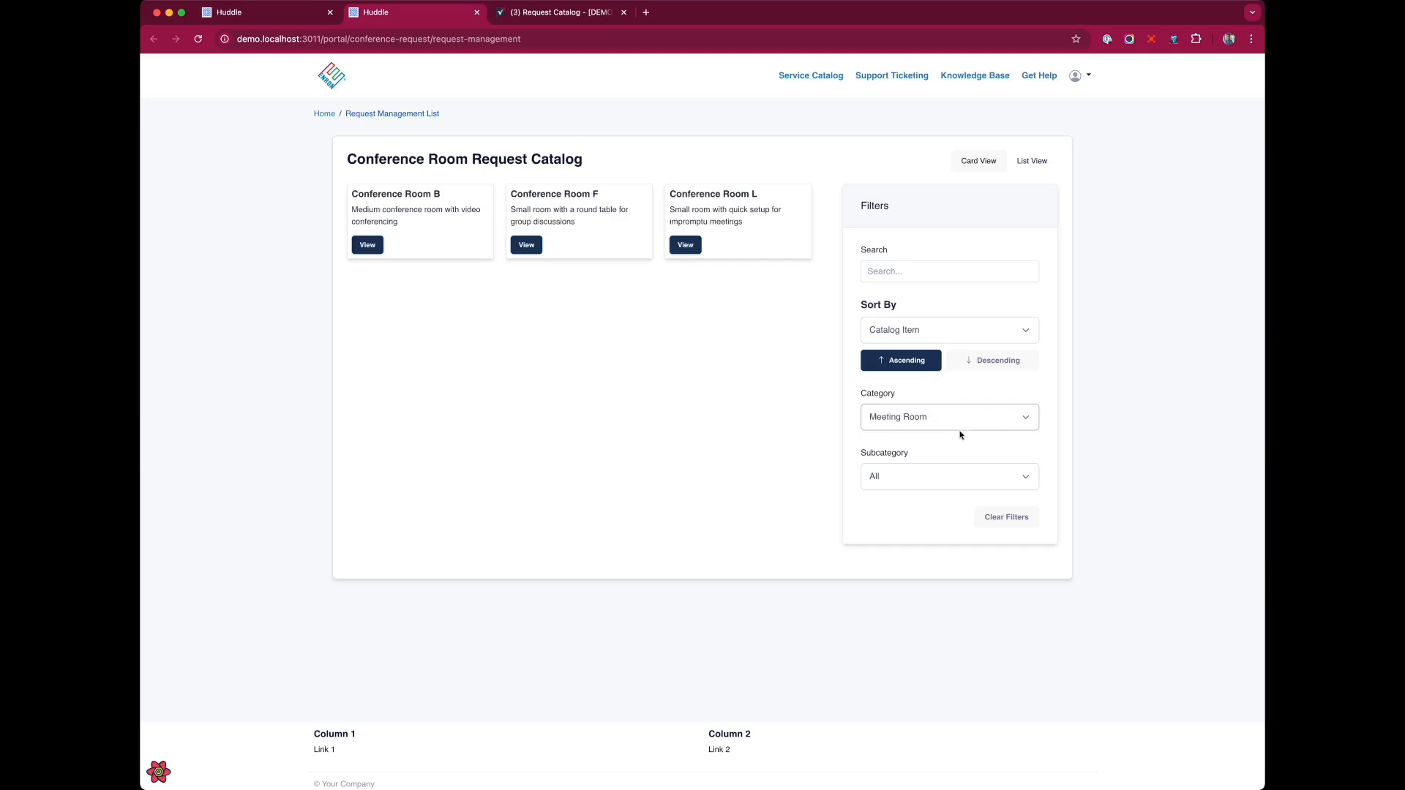
click(960, 434)
click(955, 480)
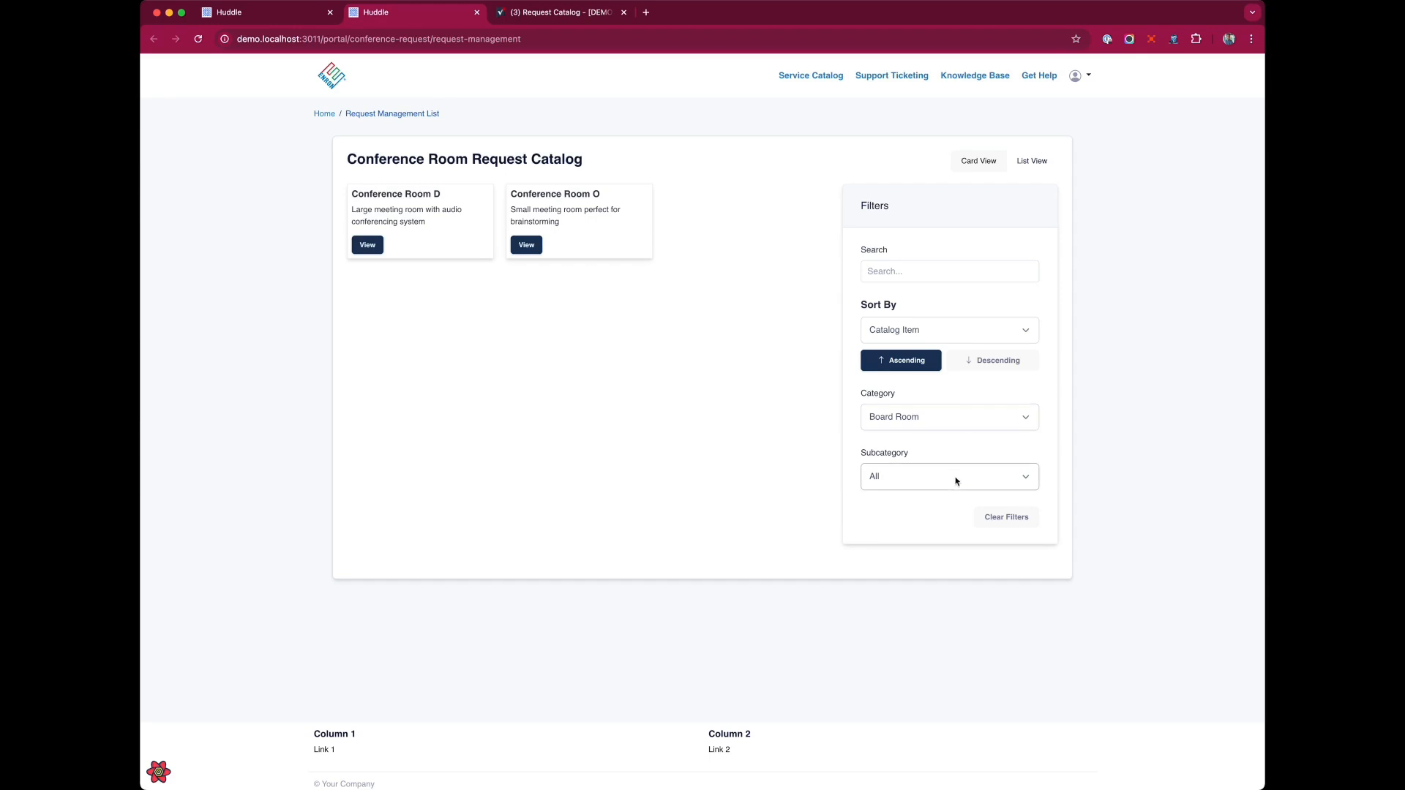
click(956, 505)
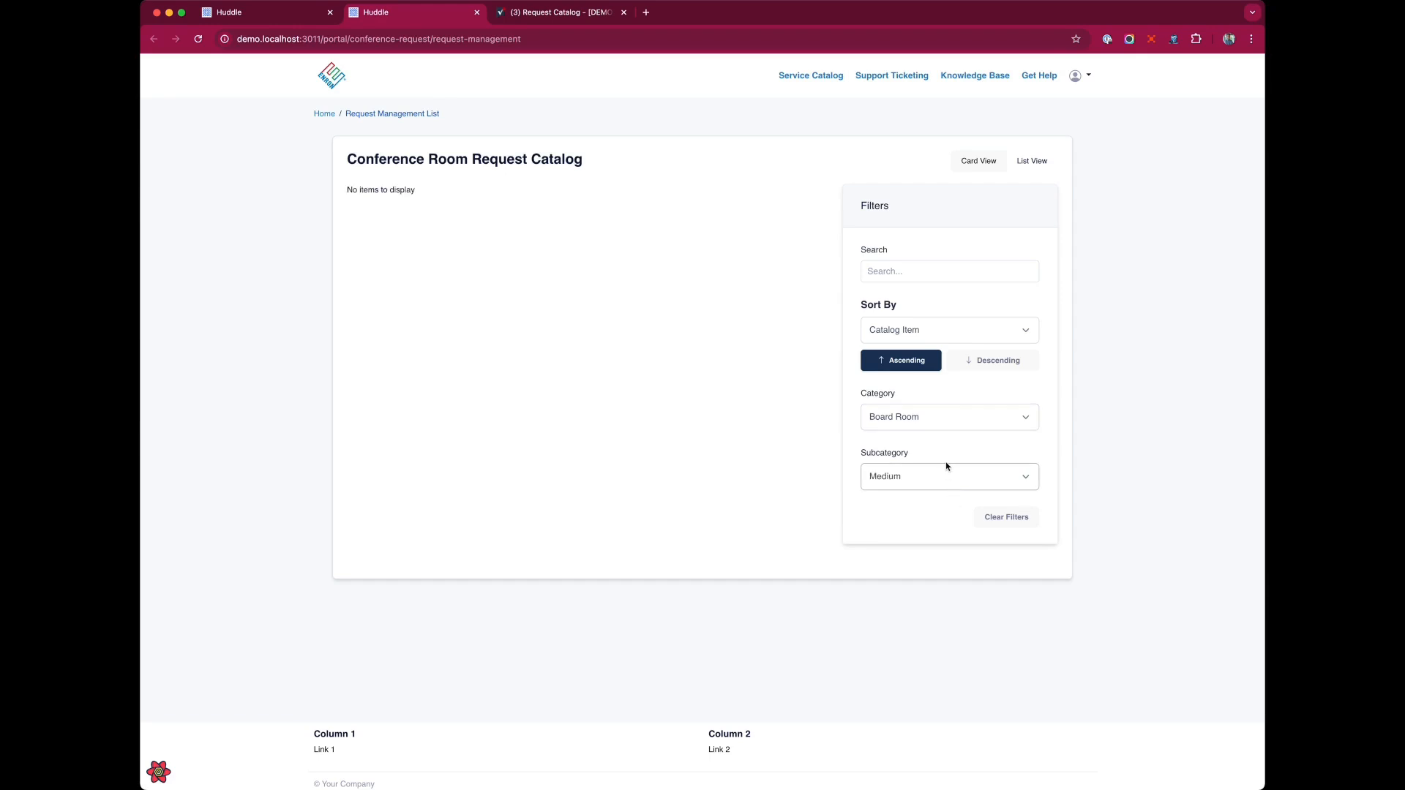
click(945, 464)
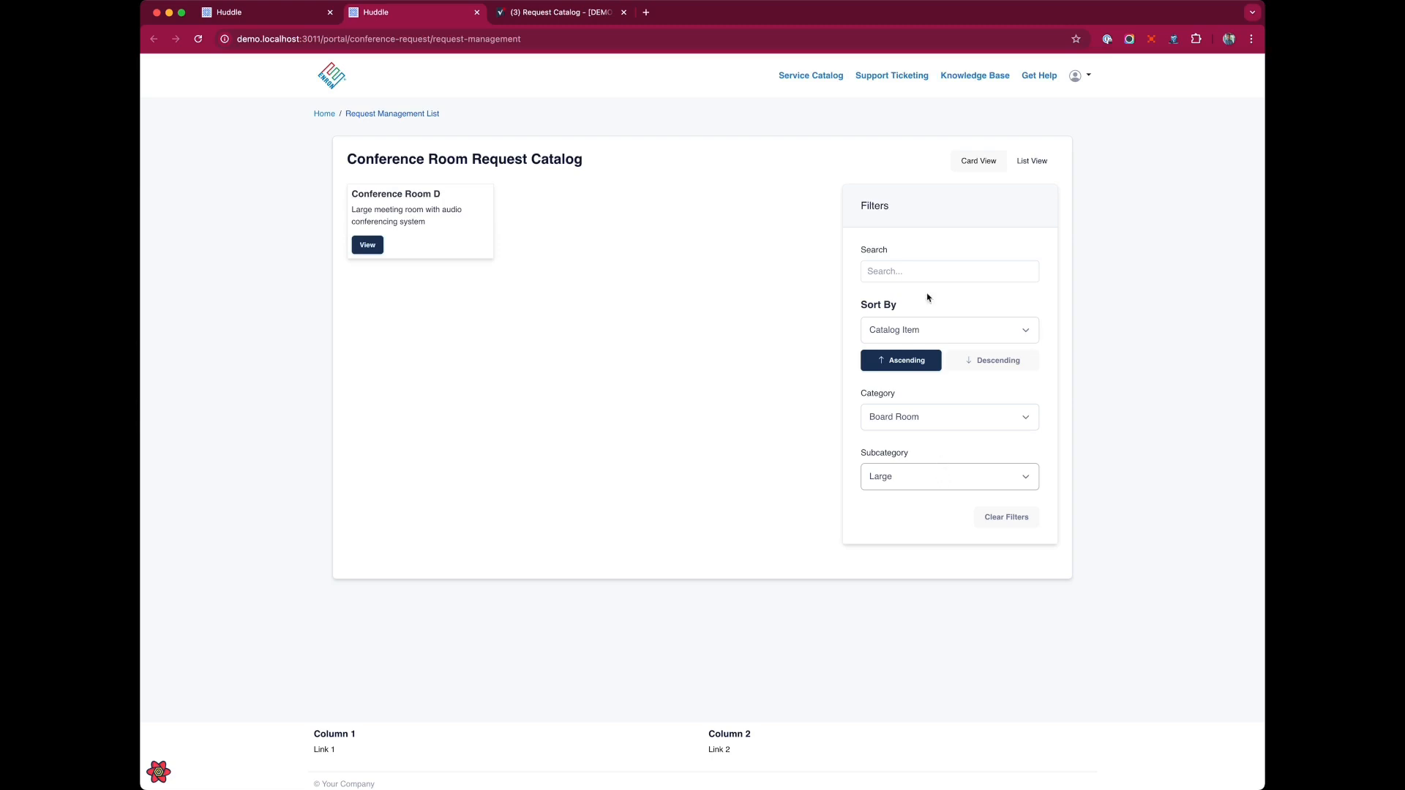
Change the catalog's Category filter to Conference Room.
click(937, 421)
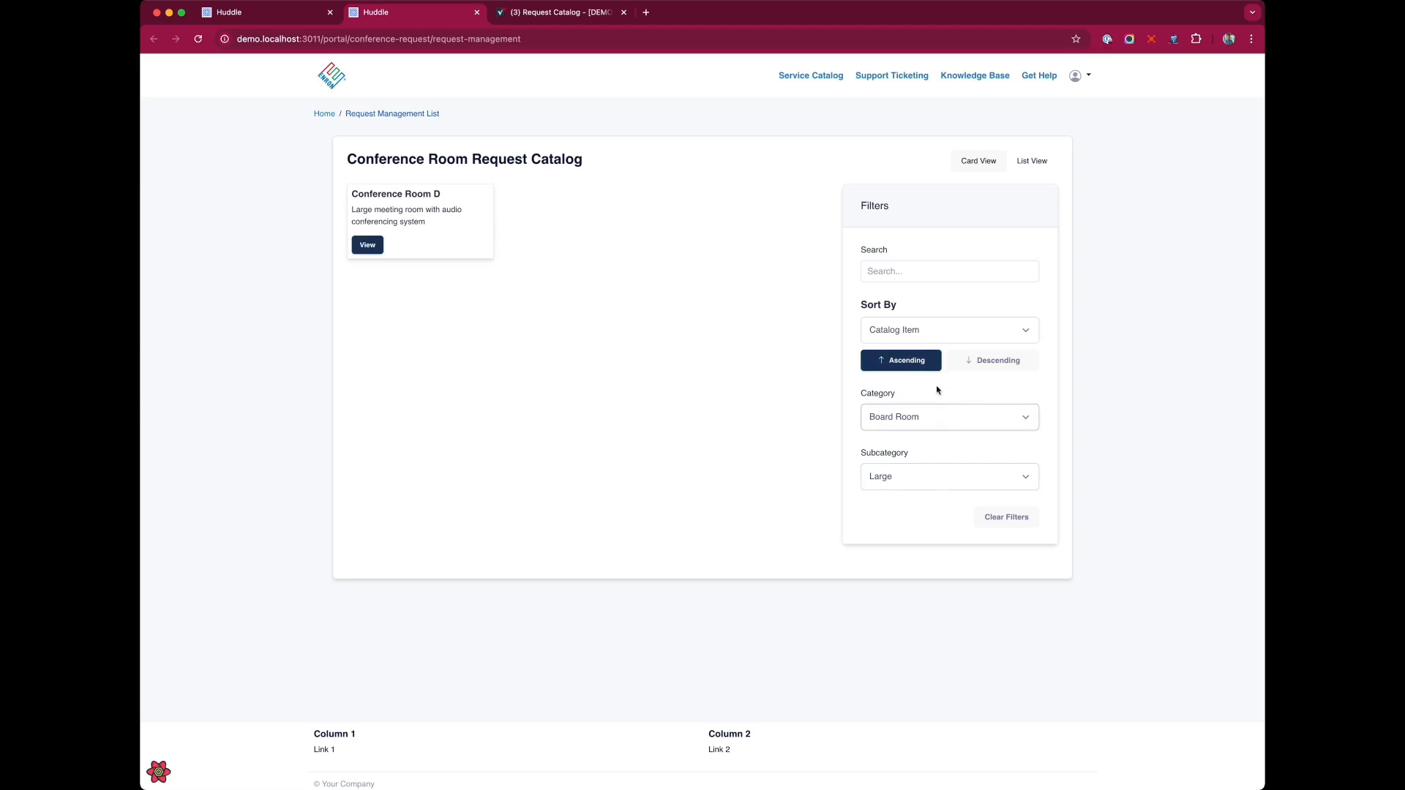
click(934, 475)
click(933, 276)
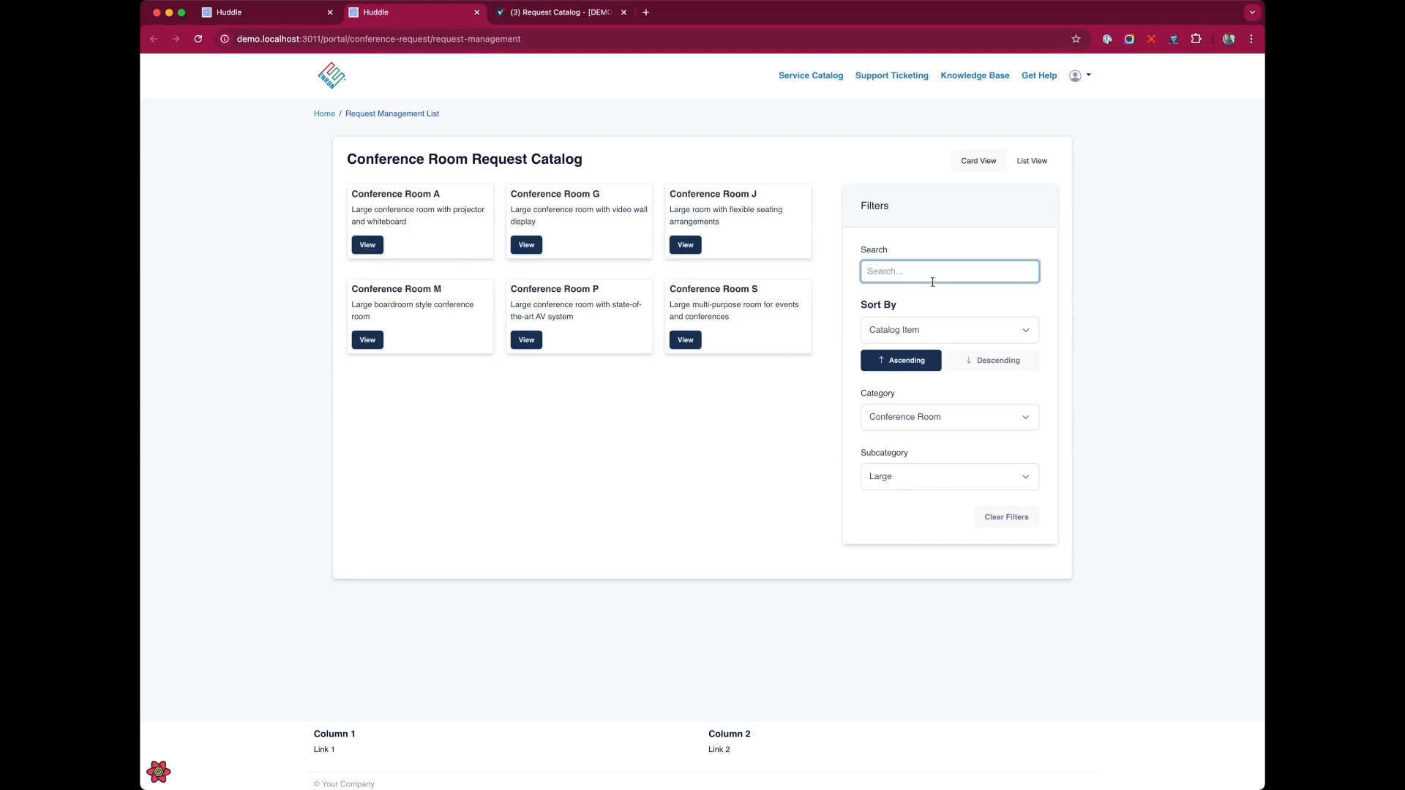
Search the catalog for conference, then for video, and open Conference Room G's detail view.
text(conference)
triple_click(932, 281)
text(video)
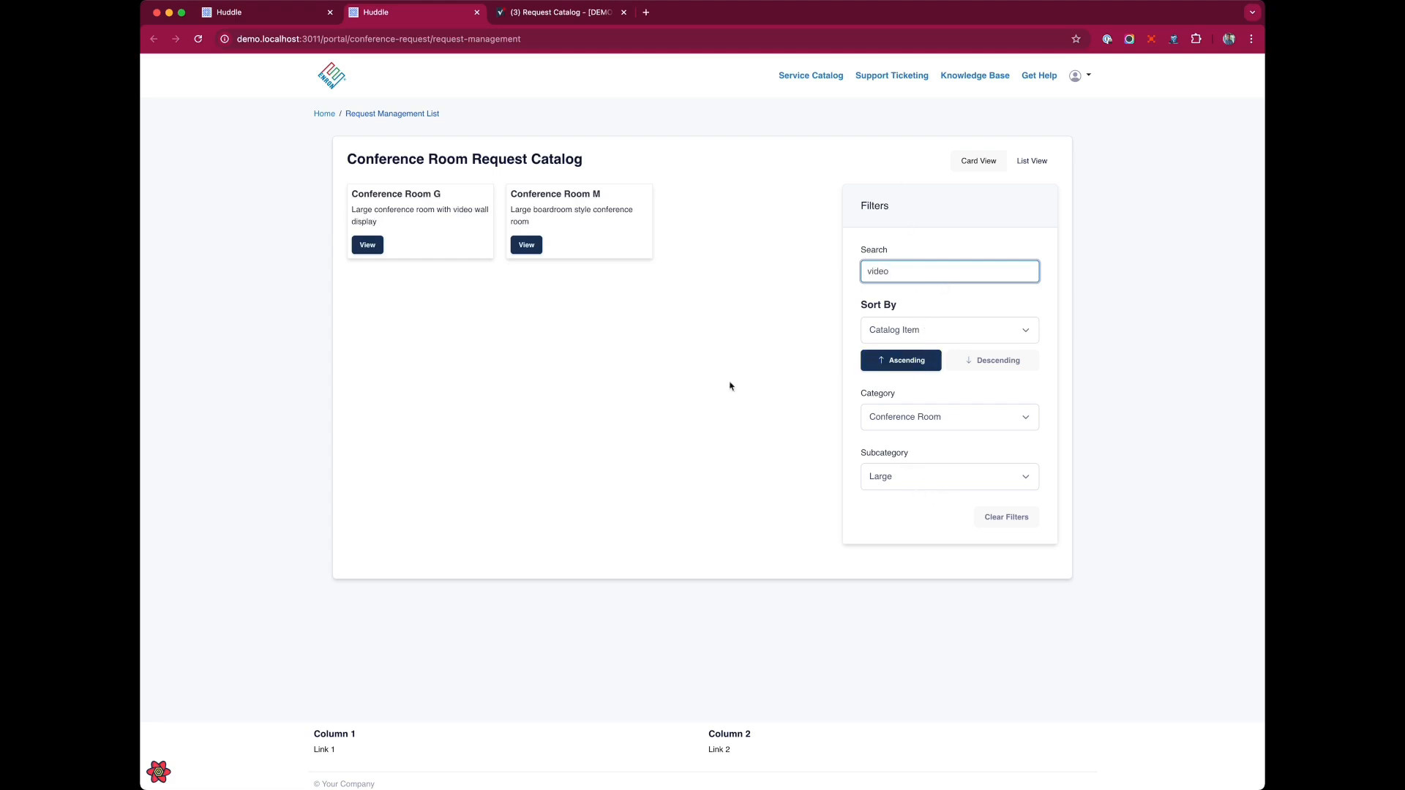
click(537, 250)
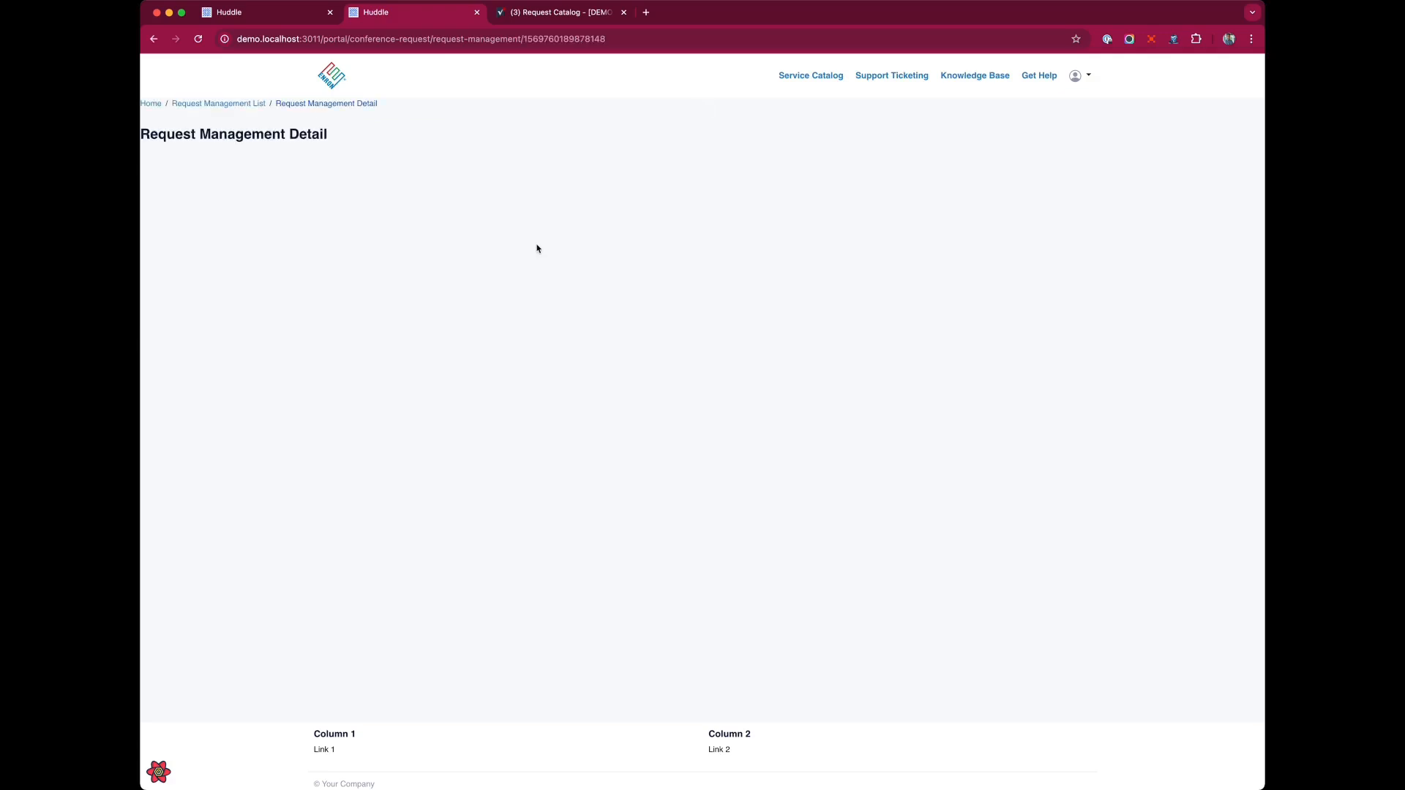
Edit the Request Management Detail page info: set page classes to container mt-5 mb-5 and turn off Show Title.
click(228, 13)
click(467, 184)
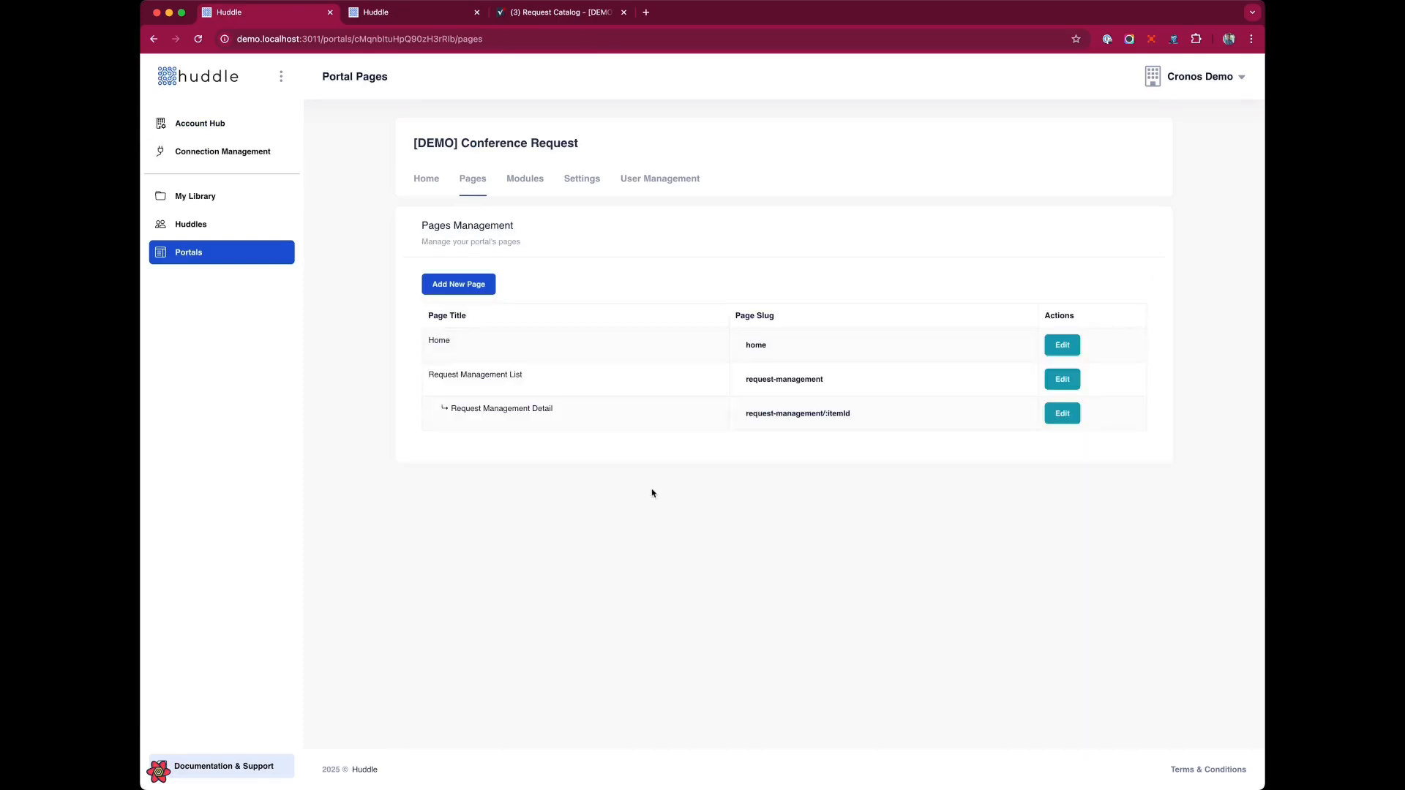
click(1062, 415)
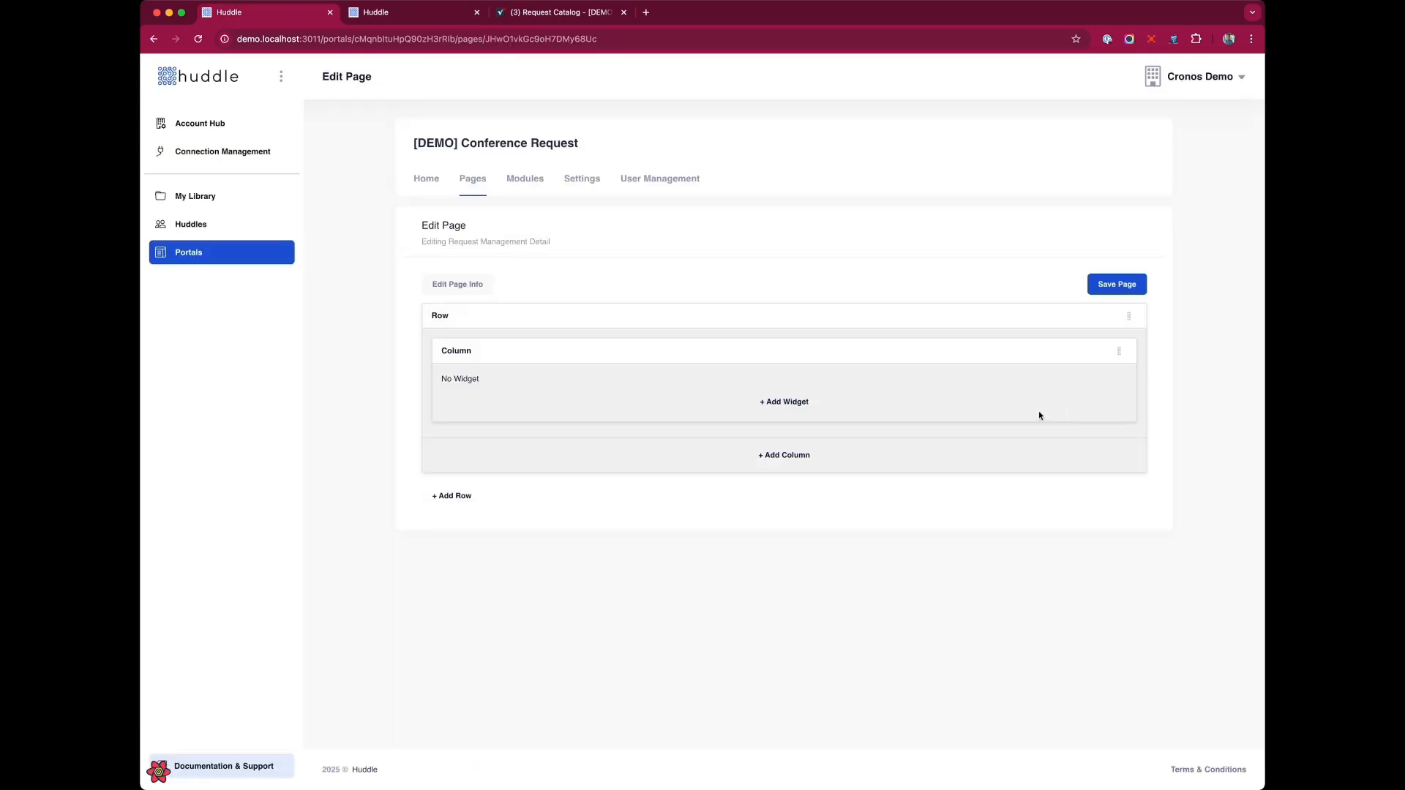
click(432, 283)
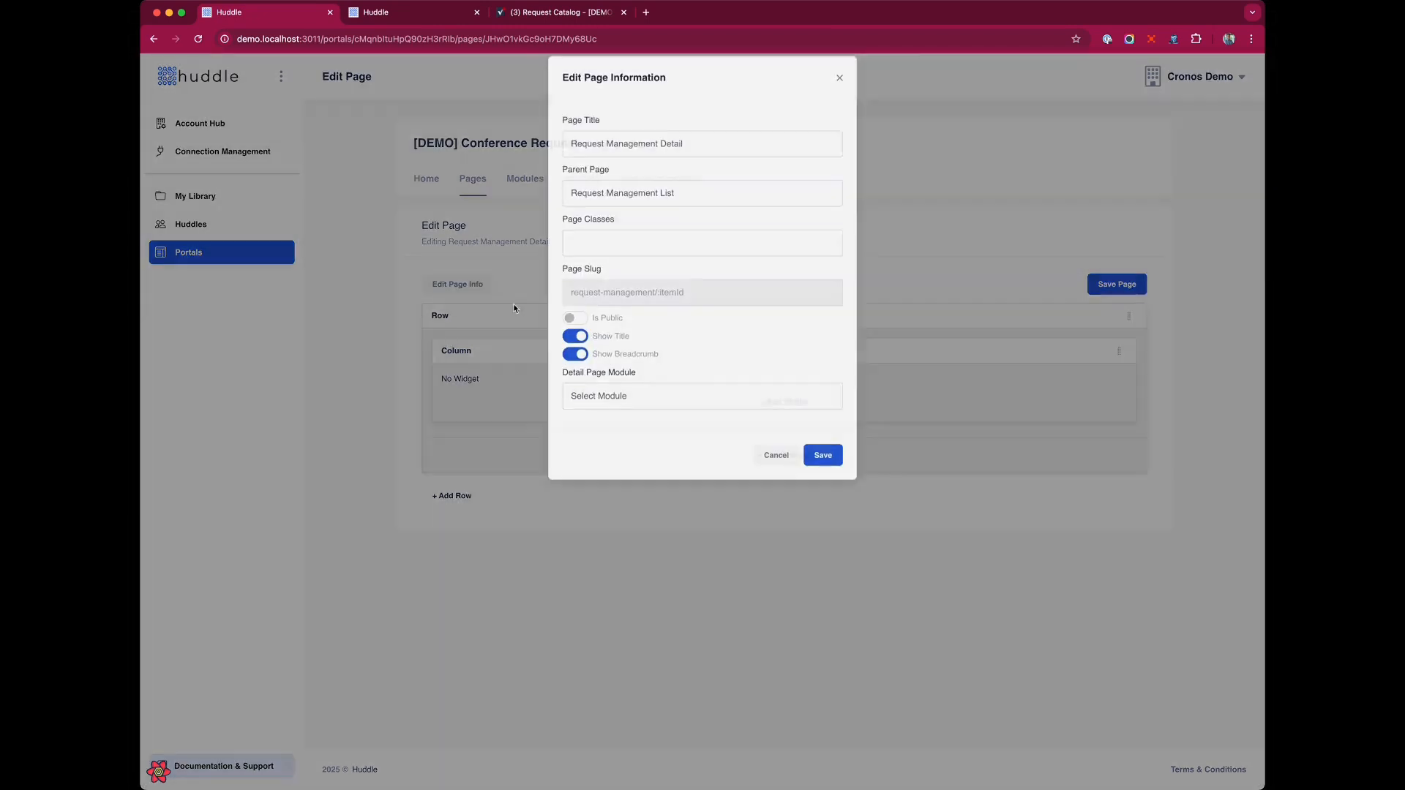
text(container )
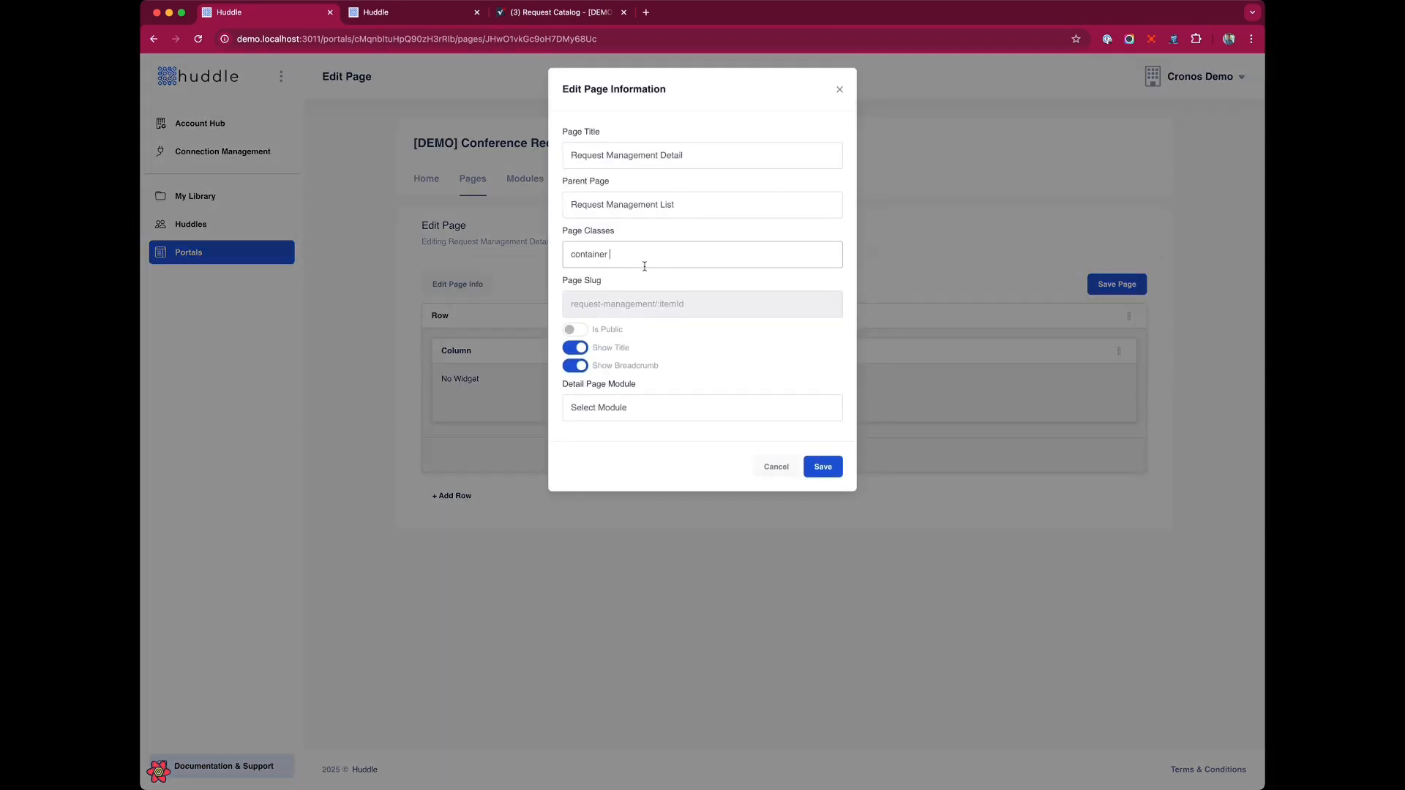
text(mt-5 mb-5)
click(575, 348)
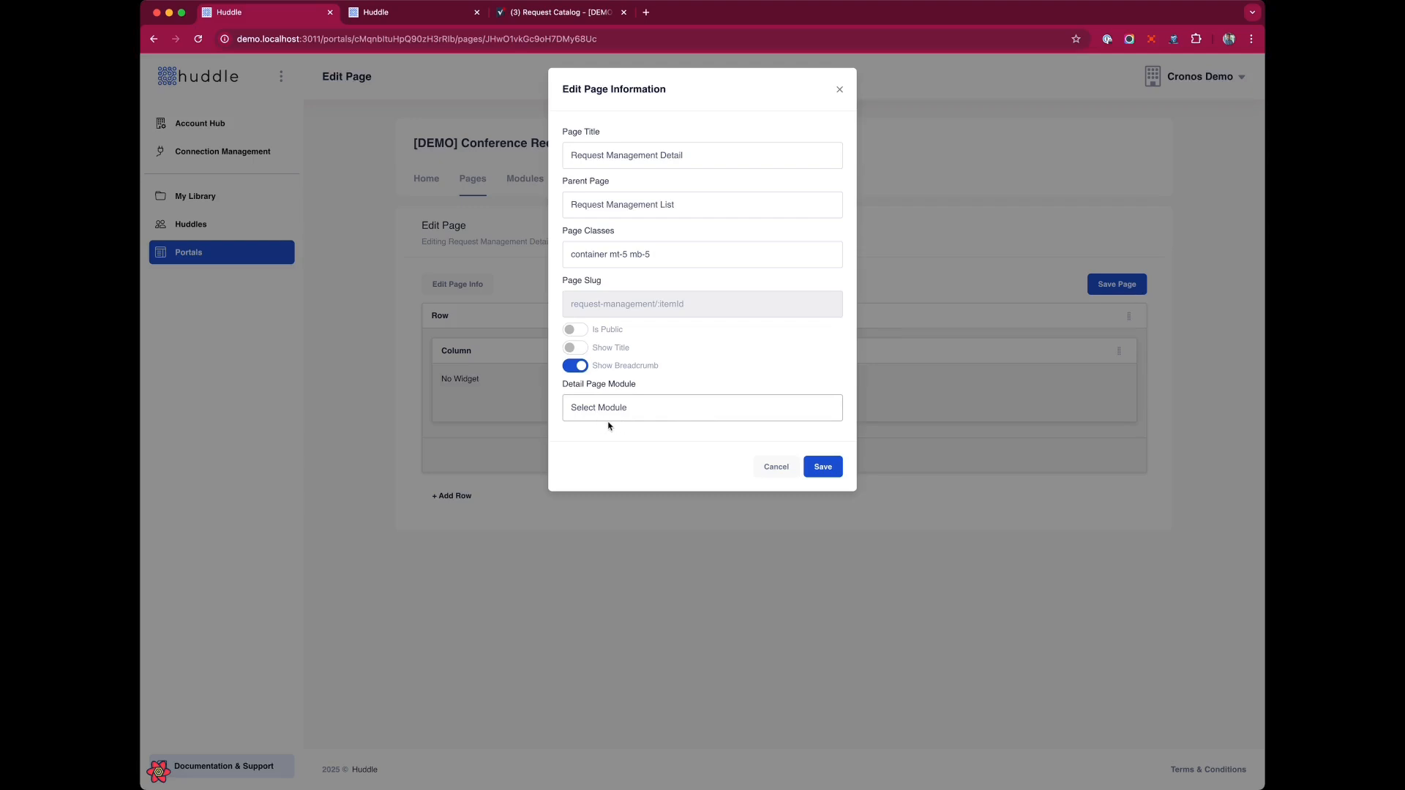
Set the detail page module to Request Management with its sheet and save the page info.
click(641, 422)
click(746, 409)
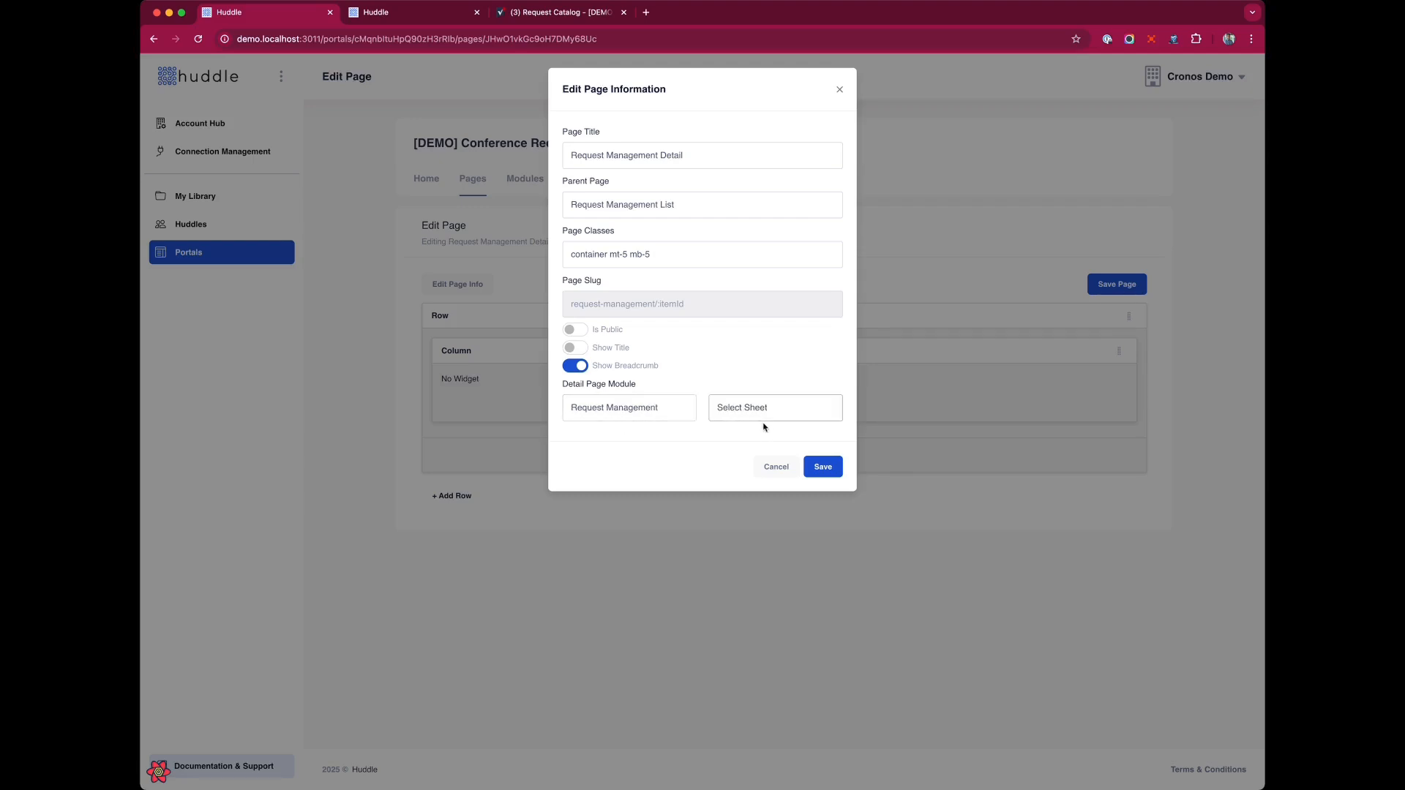
click(765, 427)
click(529, 12)
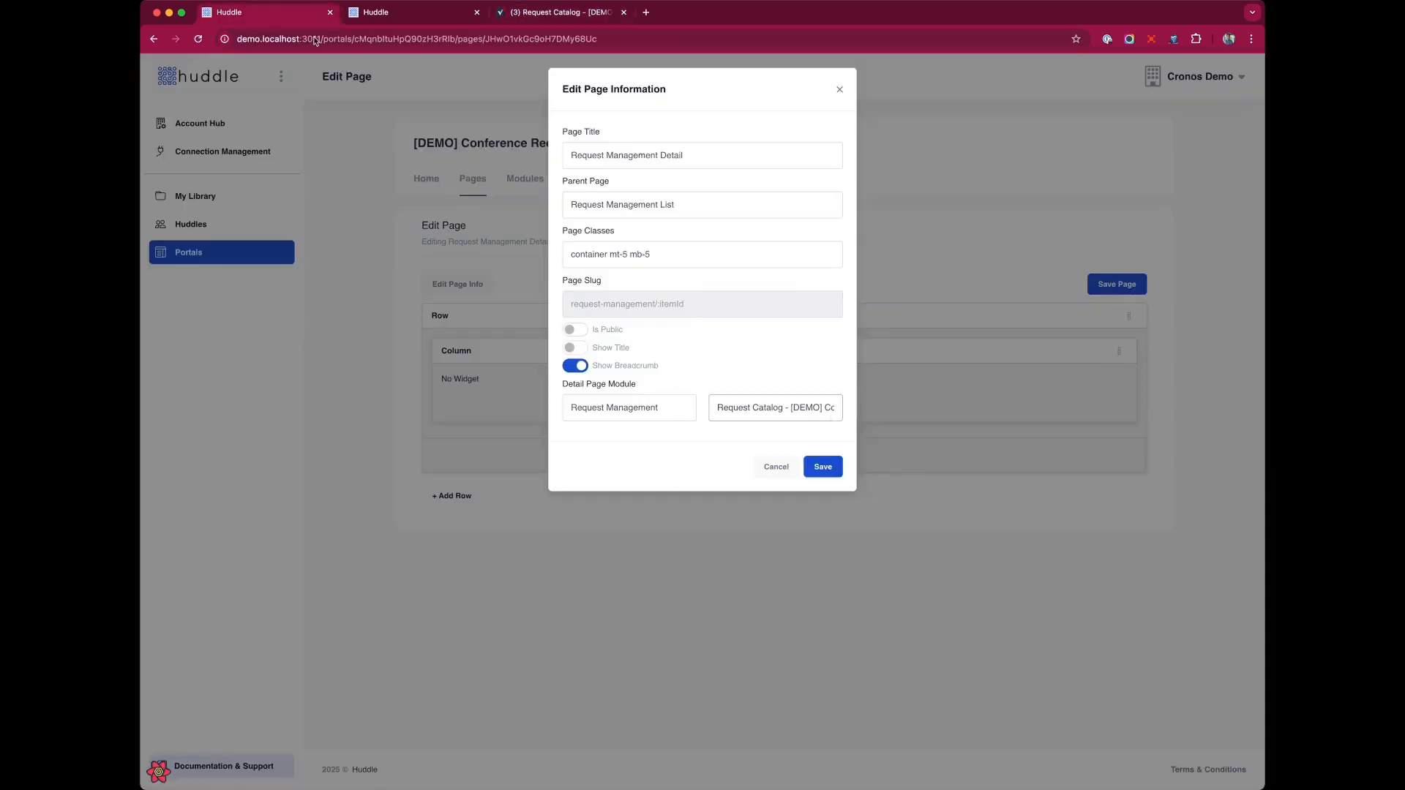
click(308, 12)
click(818, 457)
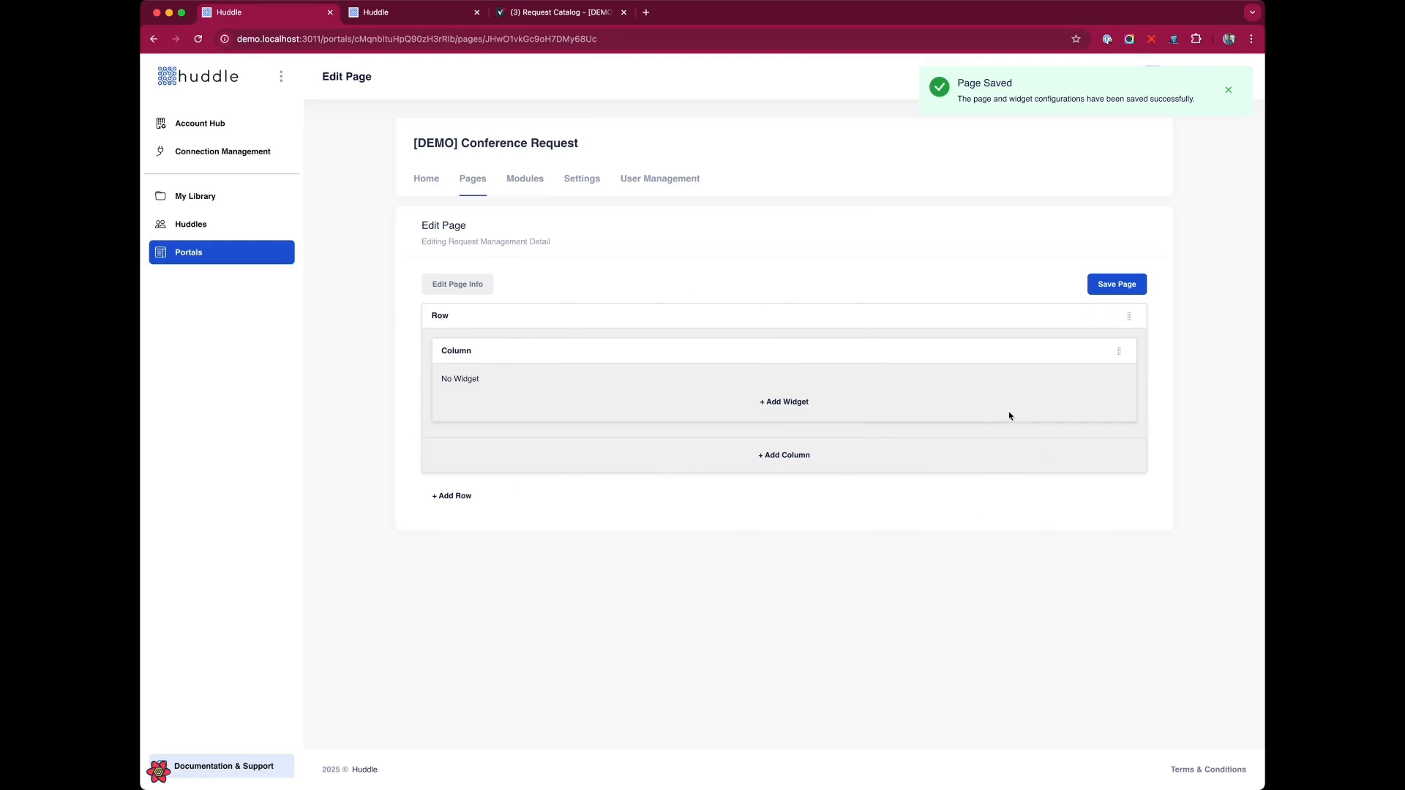
Add a Title widget to the column, retitle it Welcome to The Requ, and enable Use Detail Page Data.
click(795, 405)
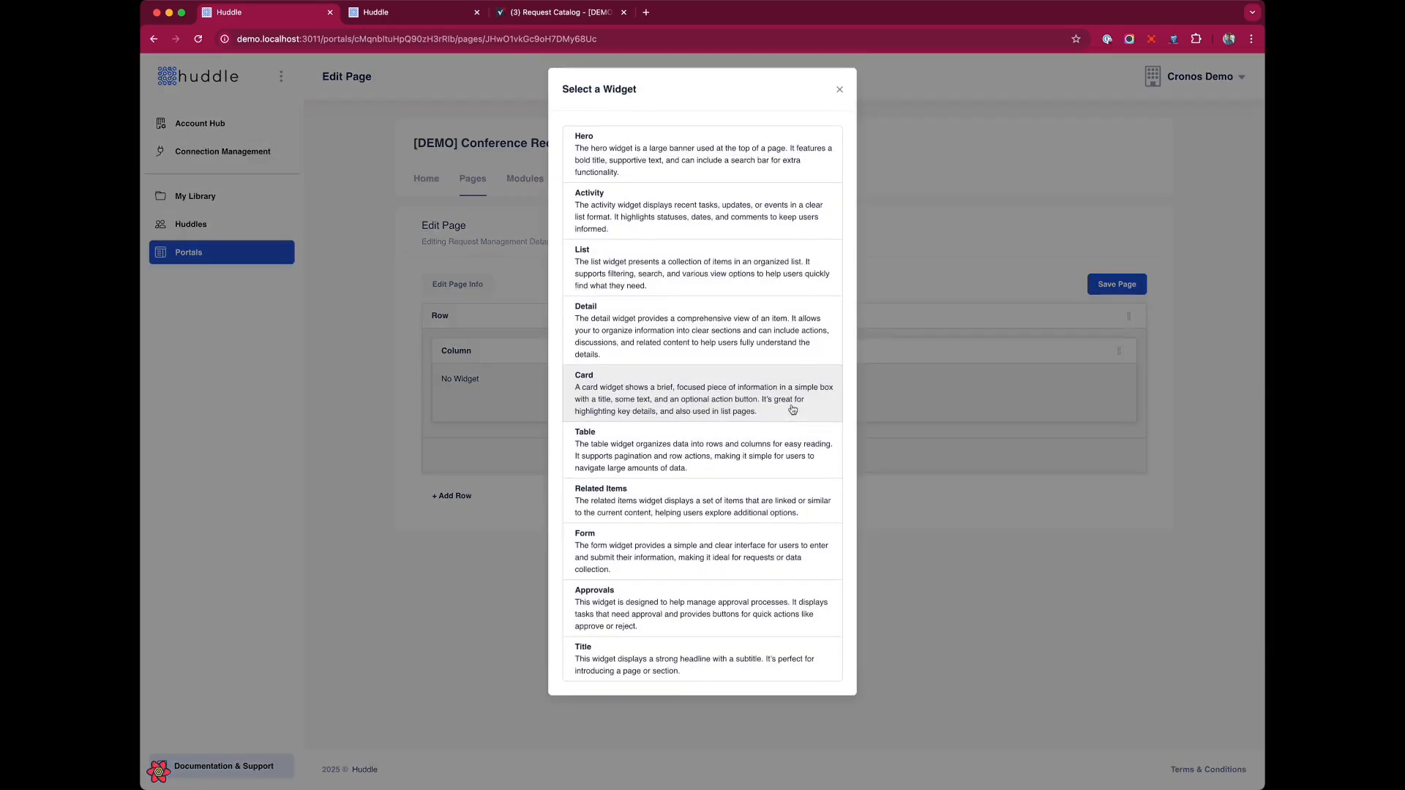
click(678, 663)
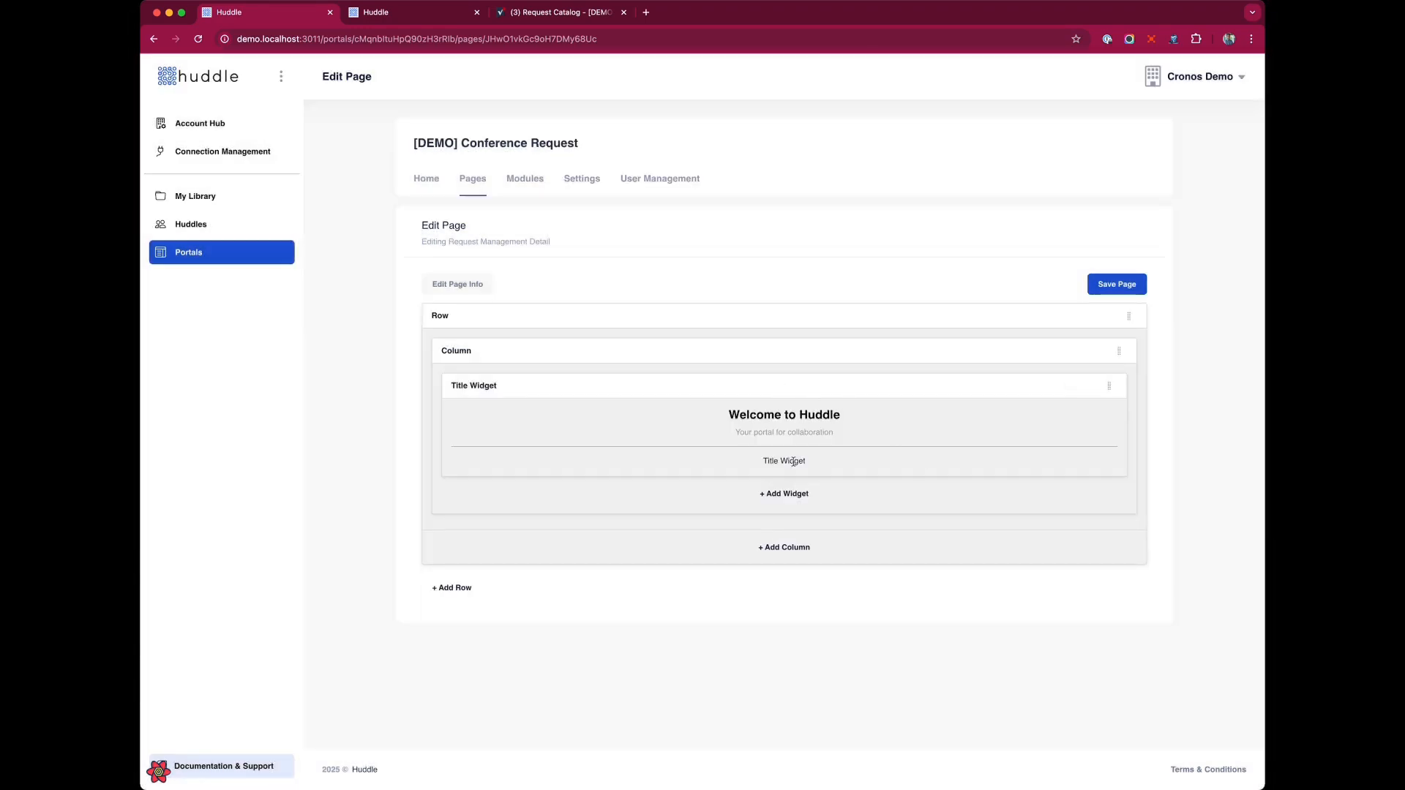
click(1070, 386)
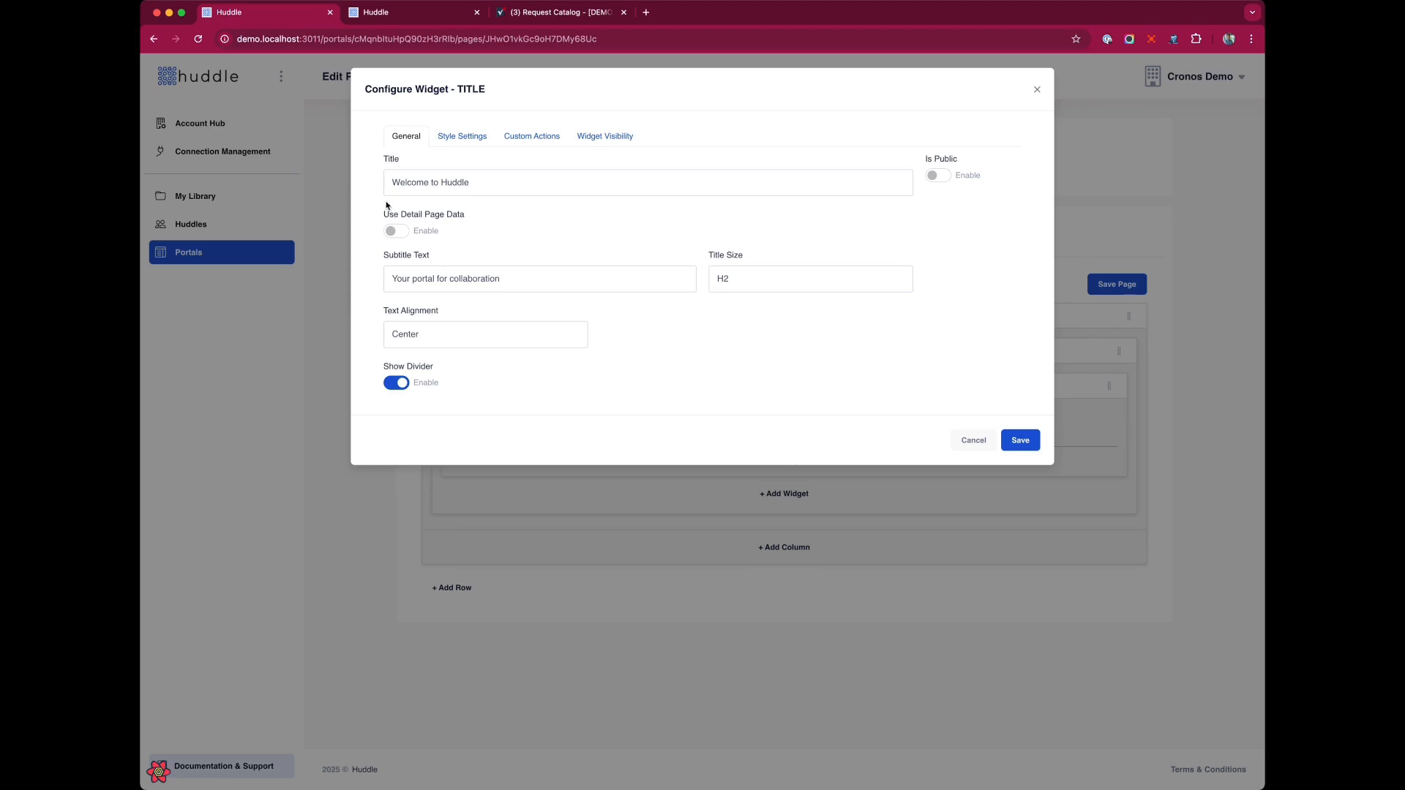
triple_click(423, 183)
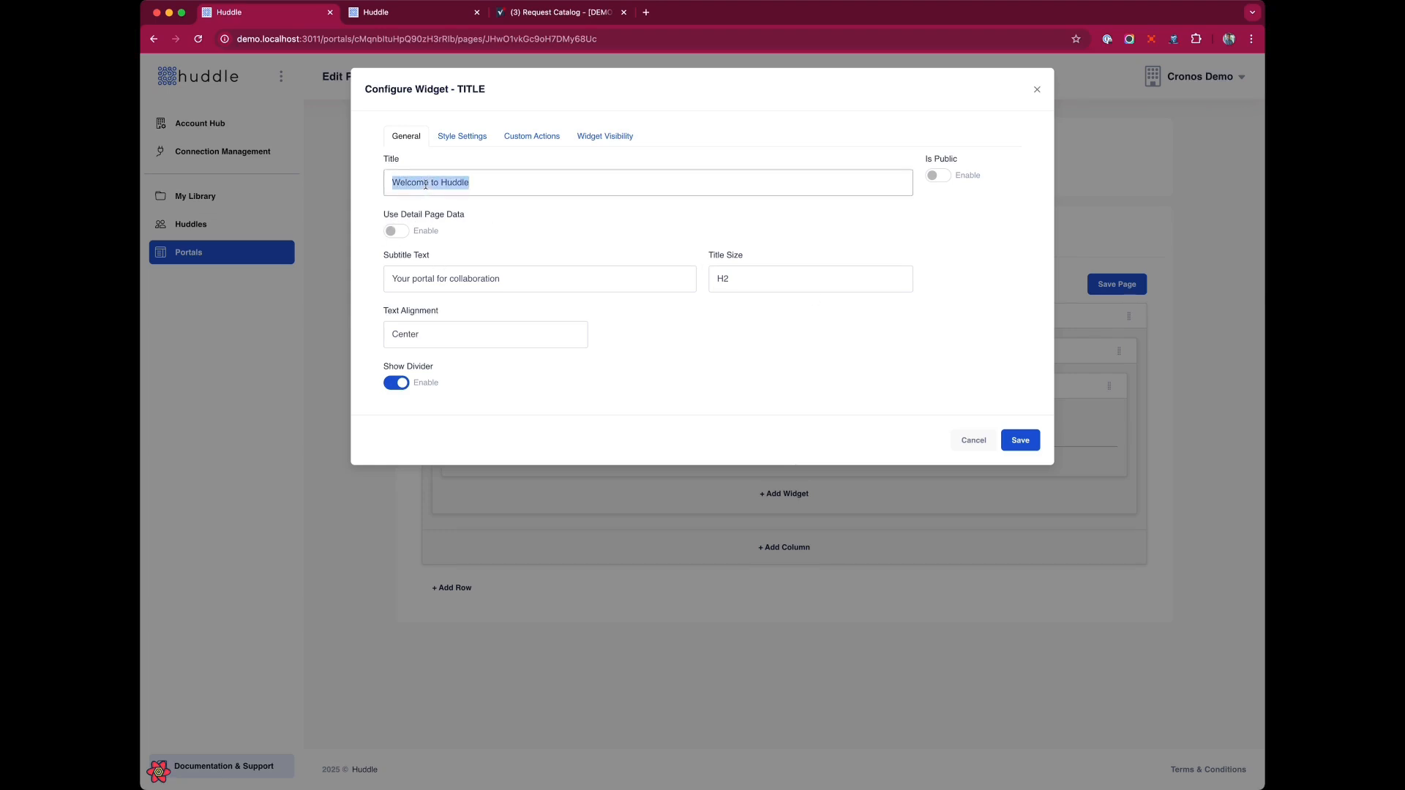
double_click(478, 187)
key(BackSpace)
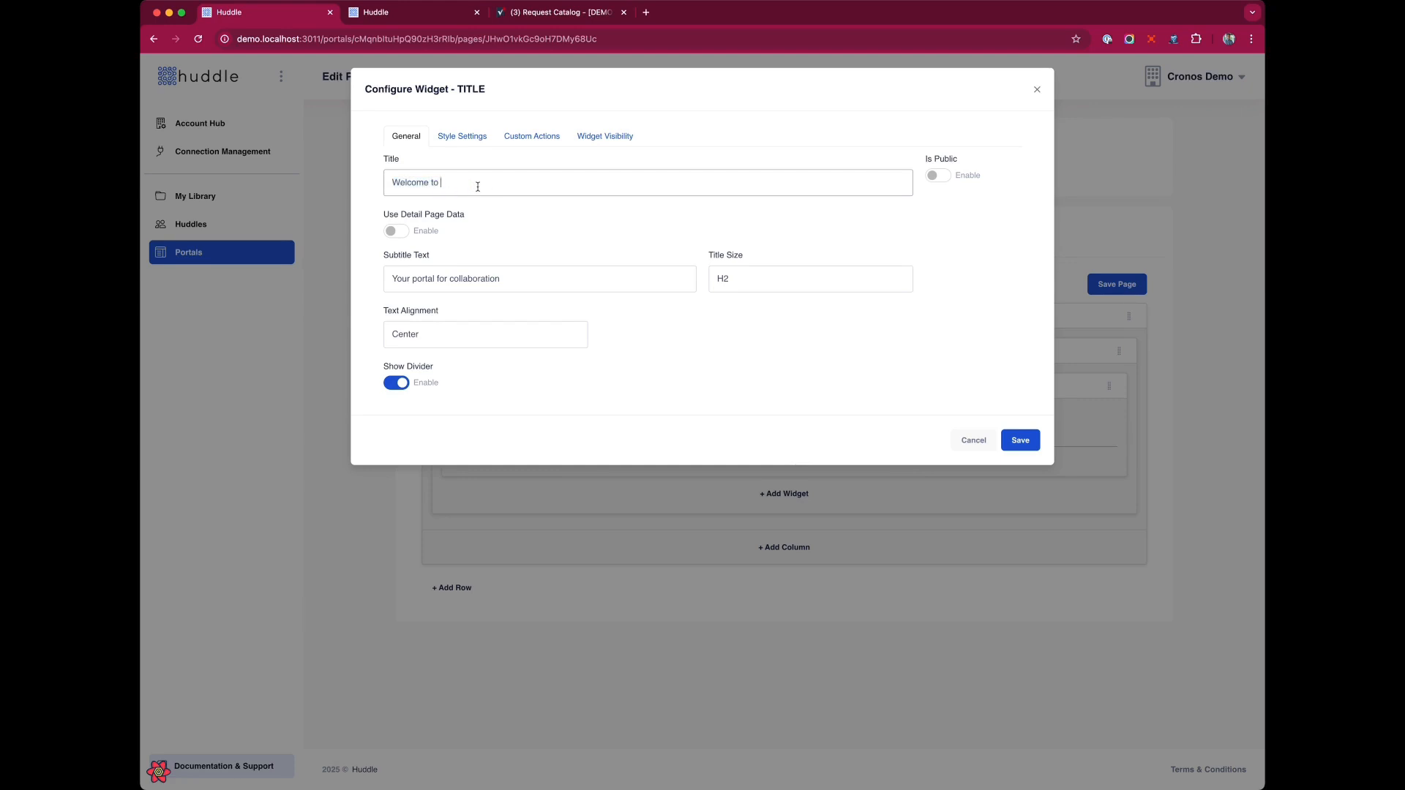
text(The Requ)
click(405, 234)
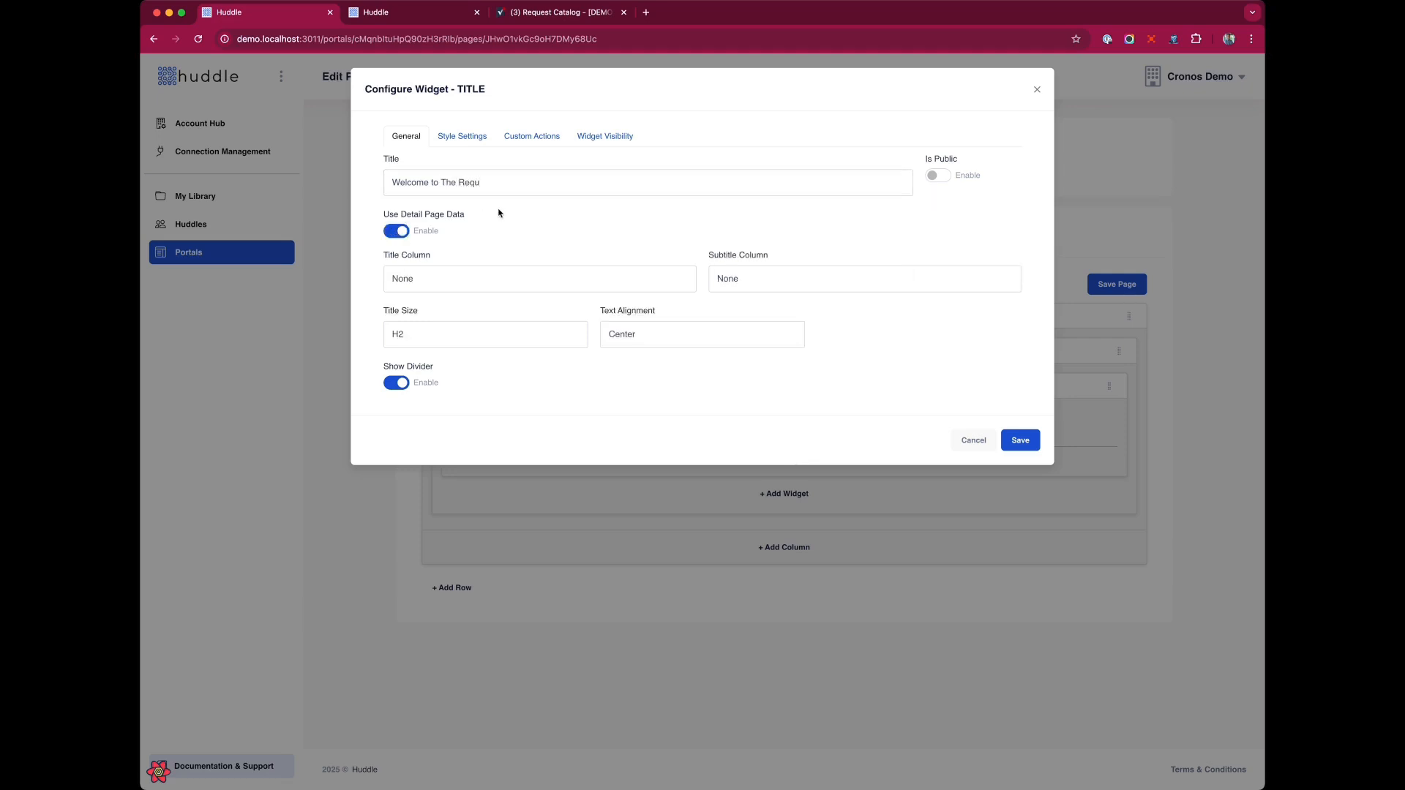
Compare the detail page's URL with row 19 of the Request Catalog sheet, then save the title widget.
click(414, 11)
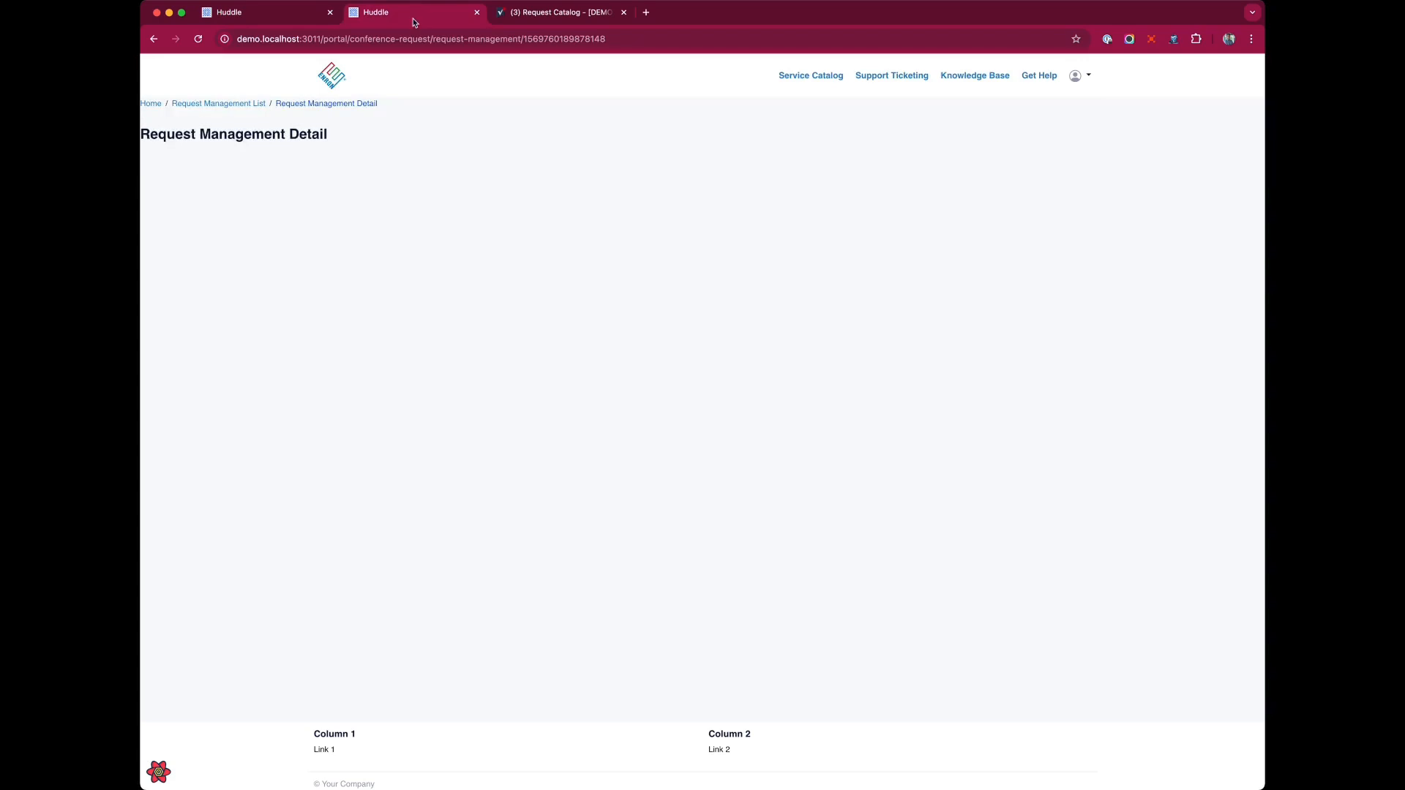
double_click(568, 39)
click(527, 13)
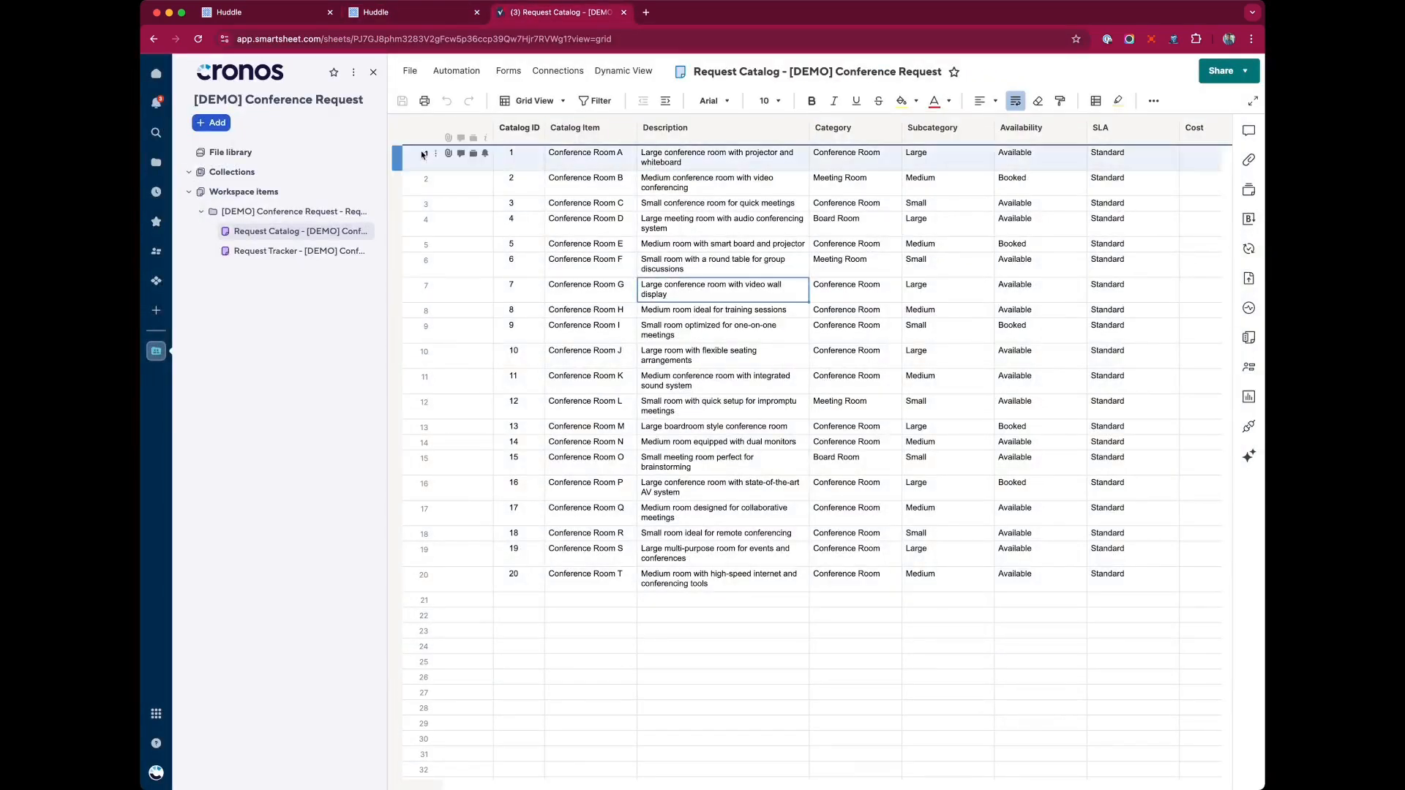
click(404, 557)
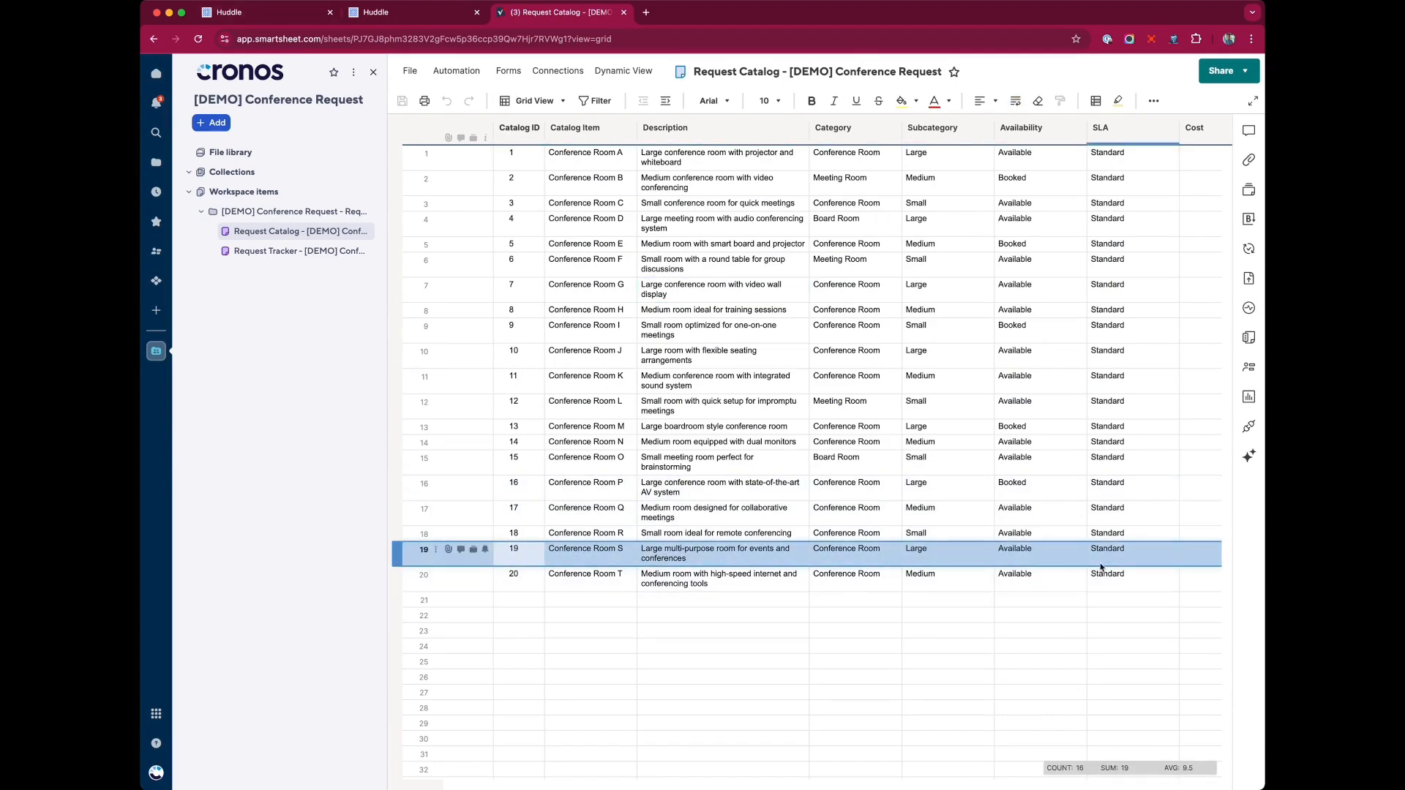
click(405, 16)
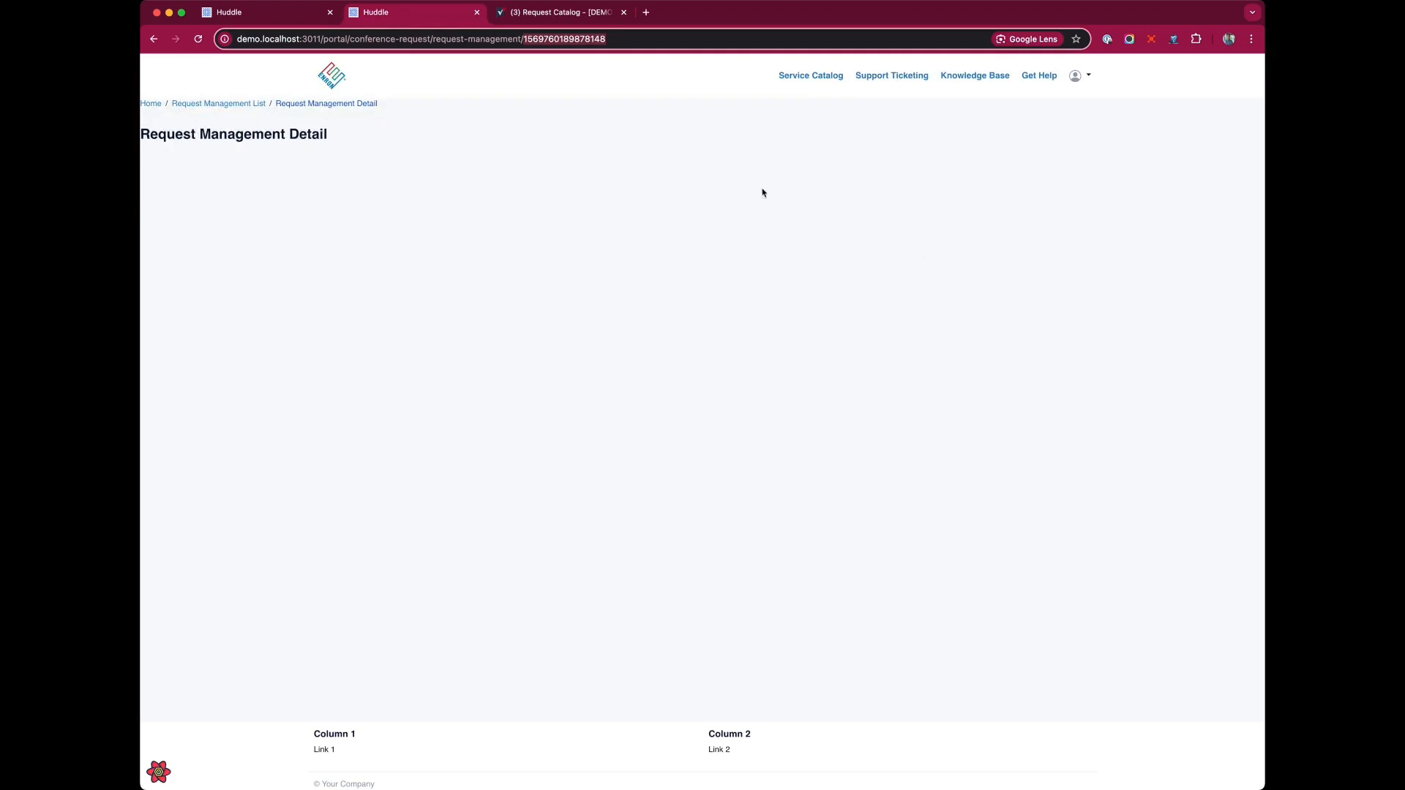
click(255, 7)
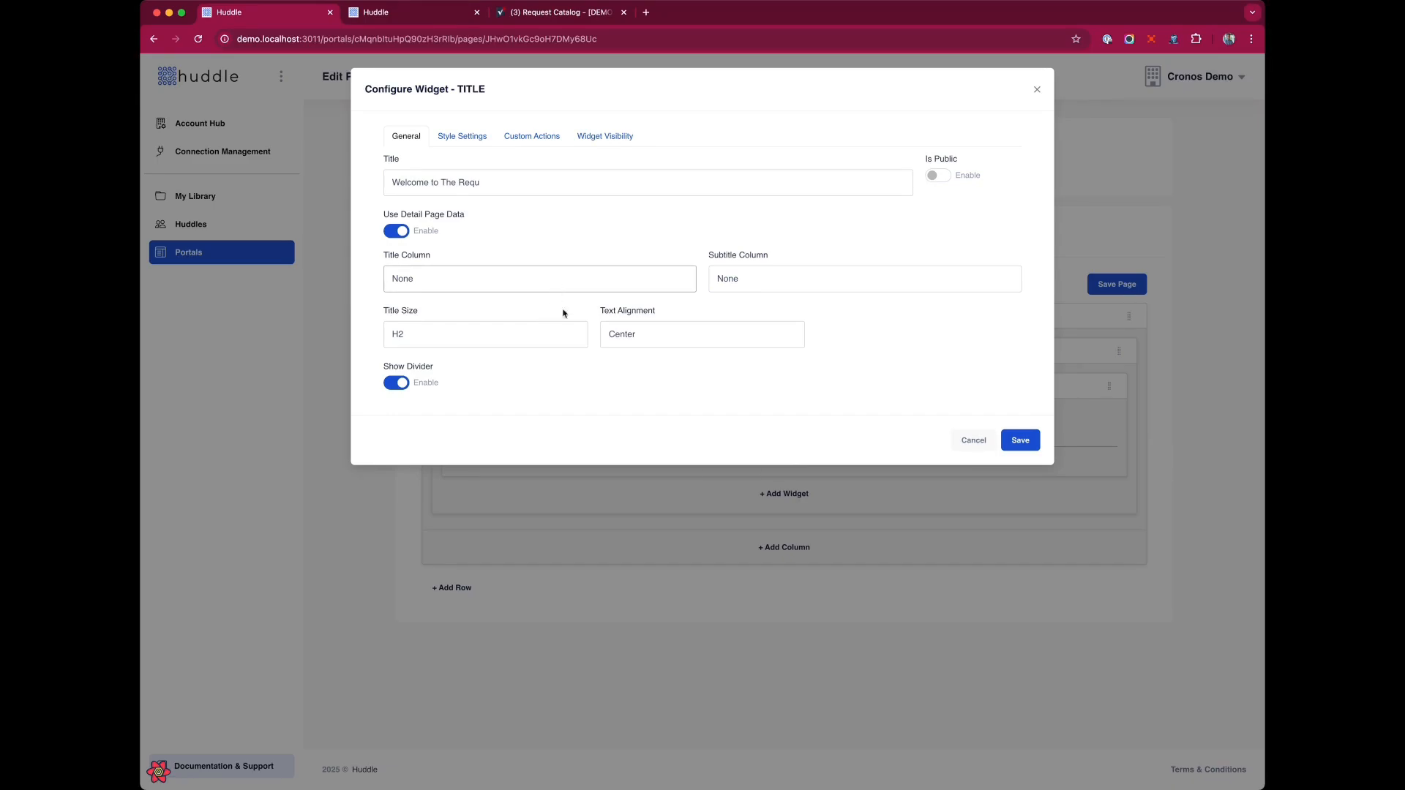
click(564, 313)
click(1020, 440)
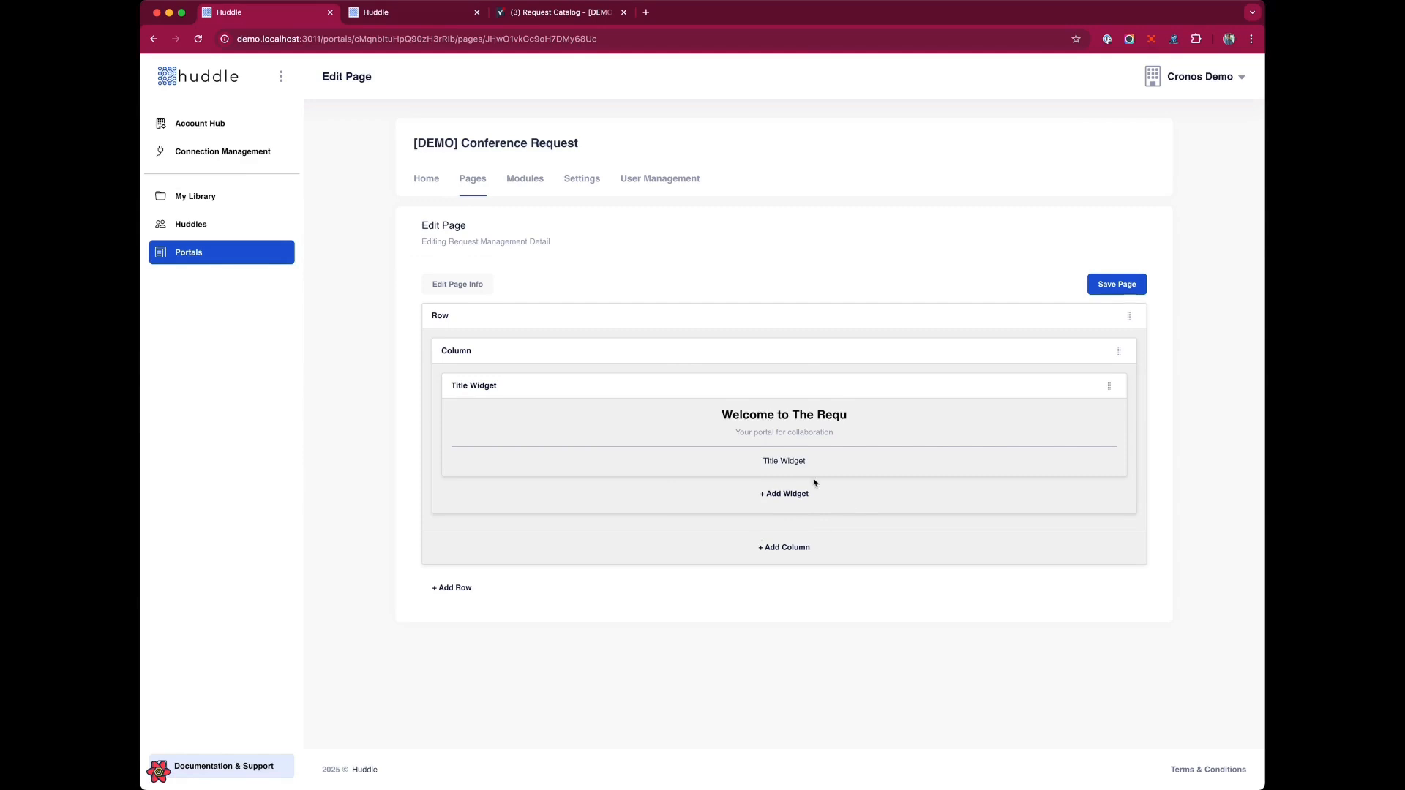
Add a Detail widget below the title, then disable Include Discussions and enable Include Form in its settings.
click(777, 495)
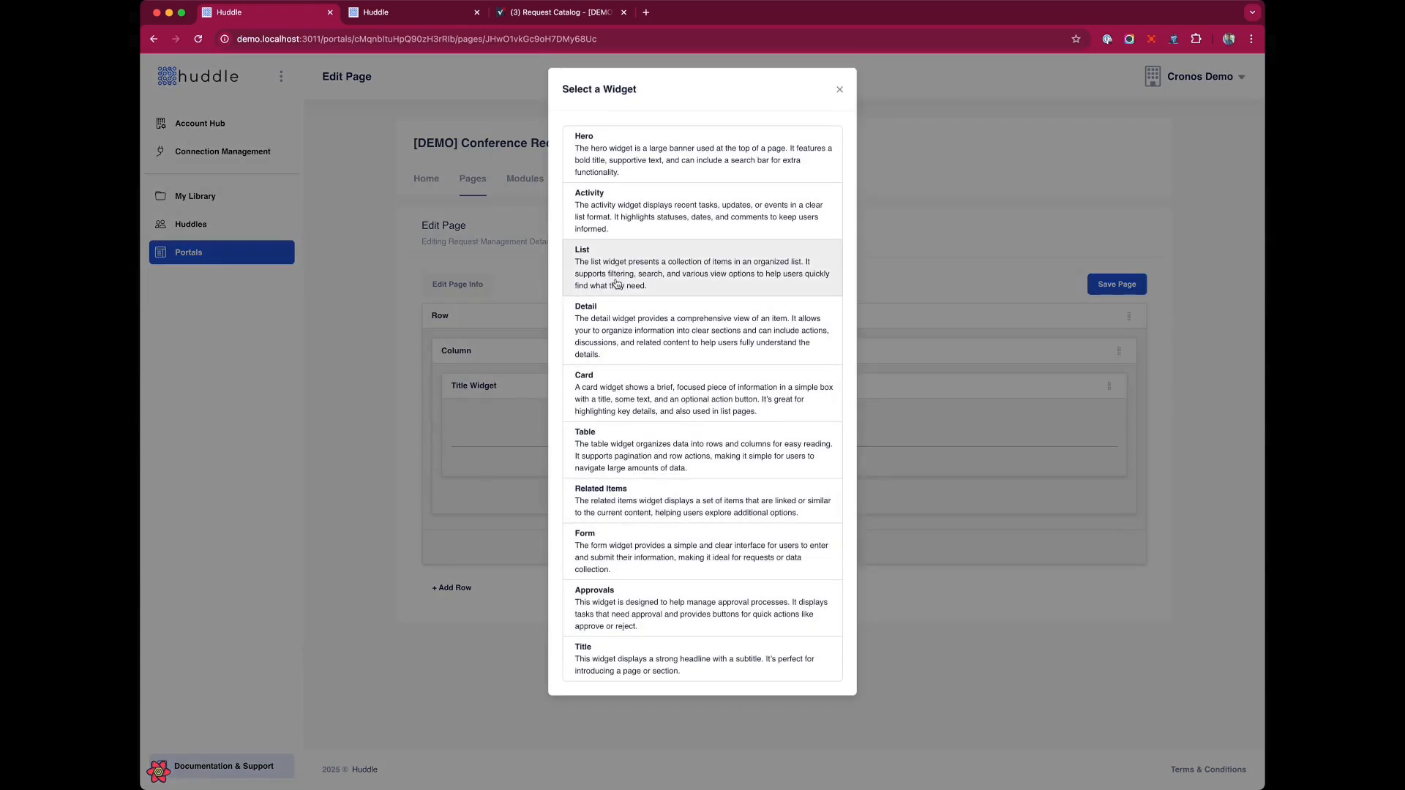
click(621, 322)
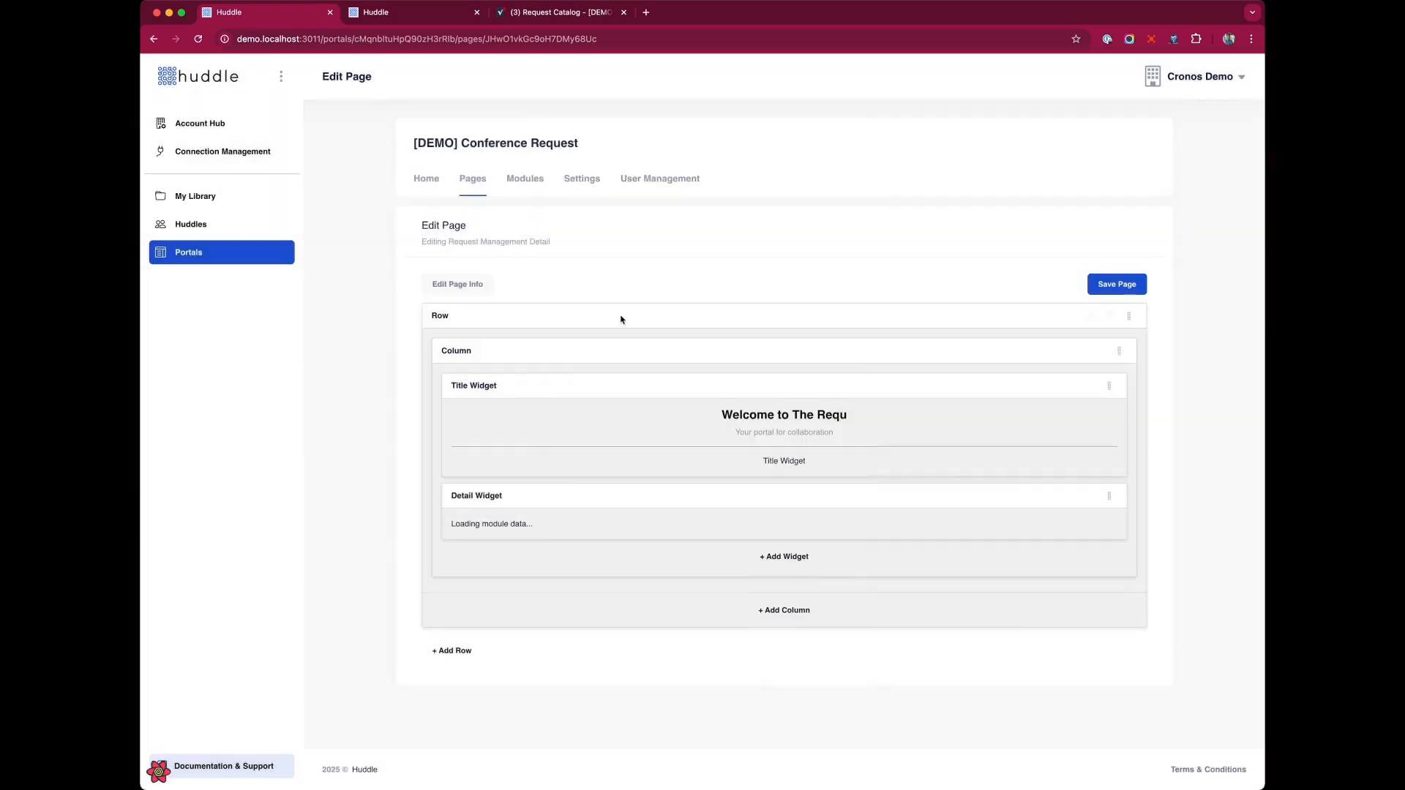
click(1072, 496)
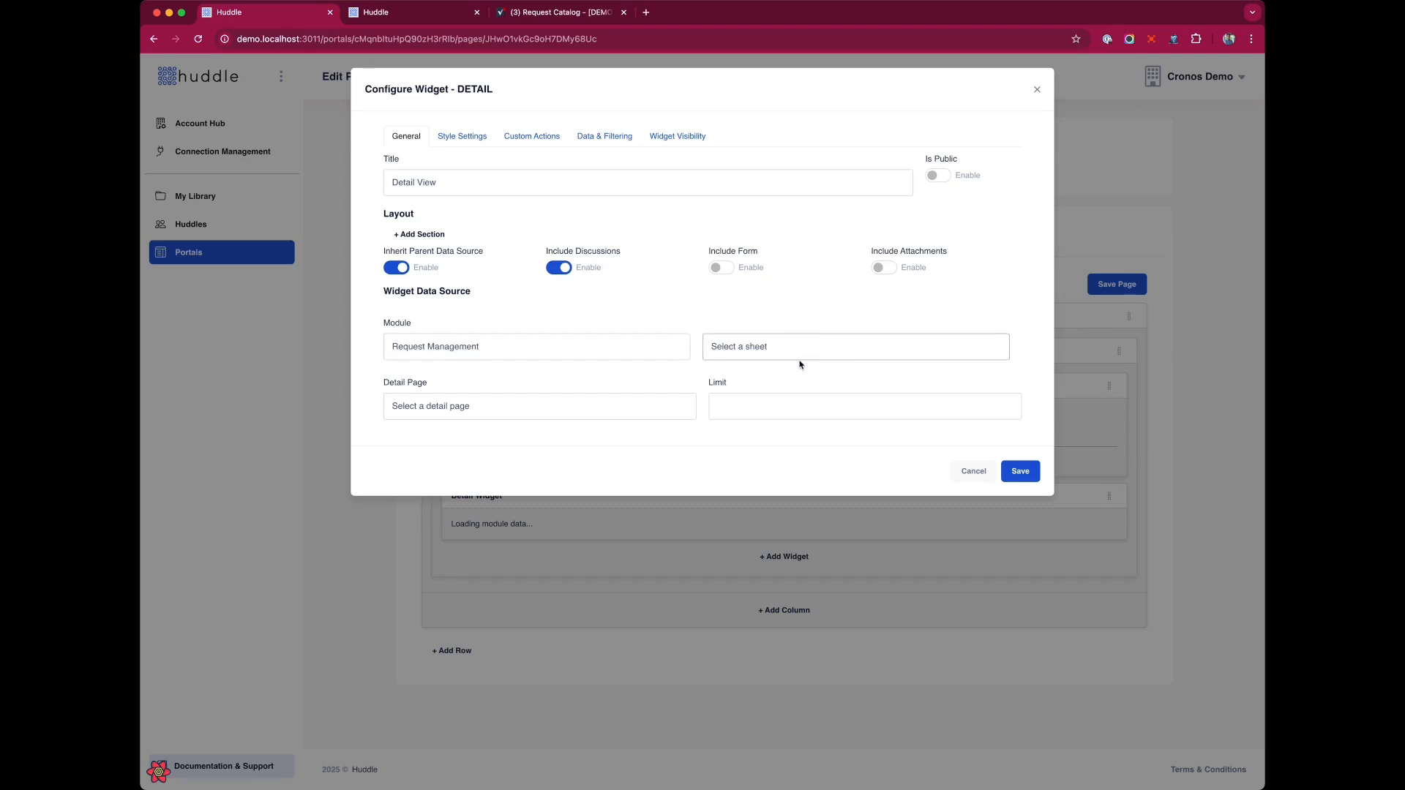
click(558, 267)
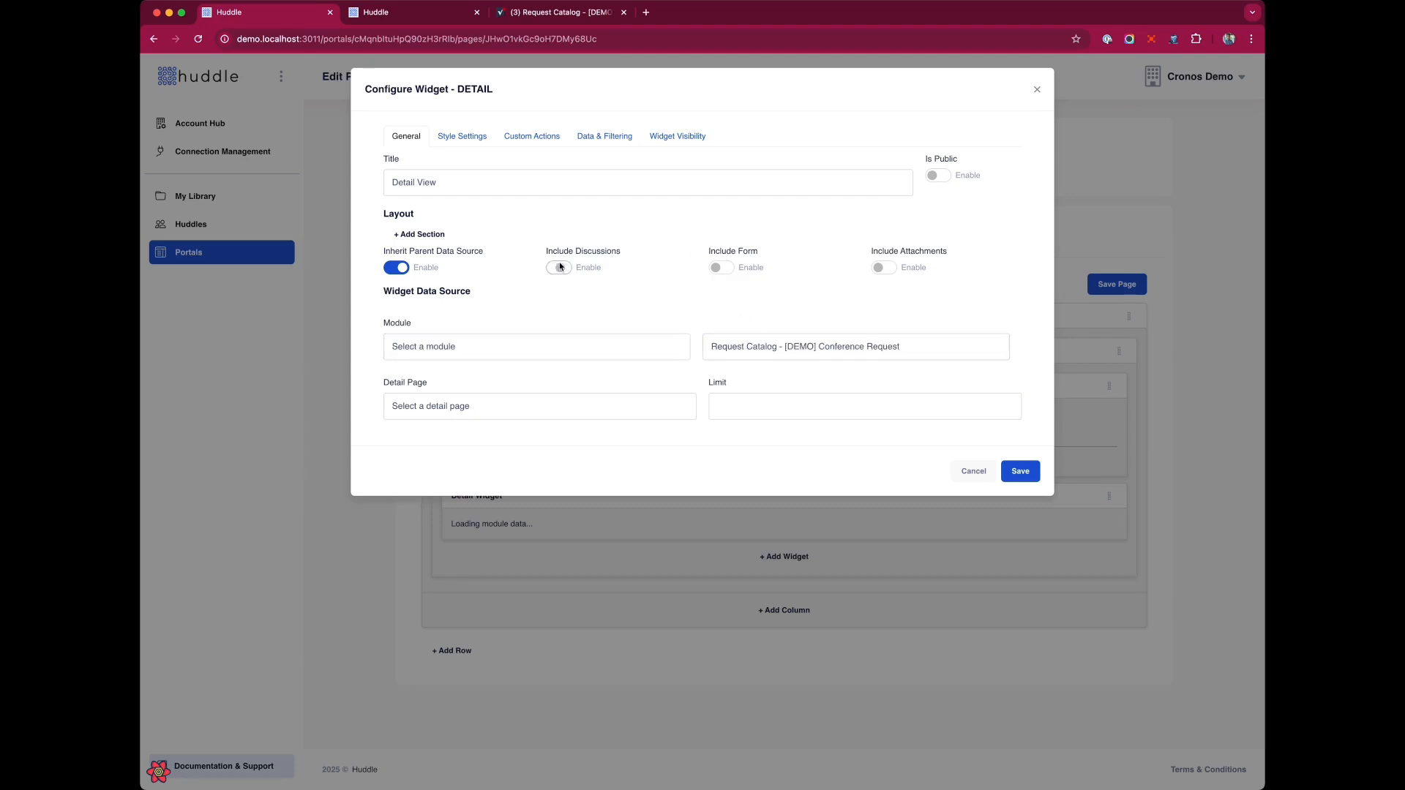
click(721, 268)
Add a layout section titled Room Information and add a column to it.
click(423, 234)
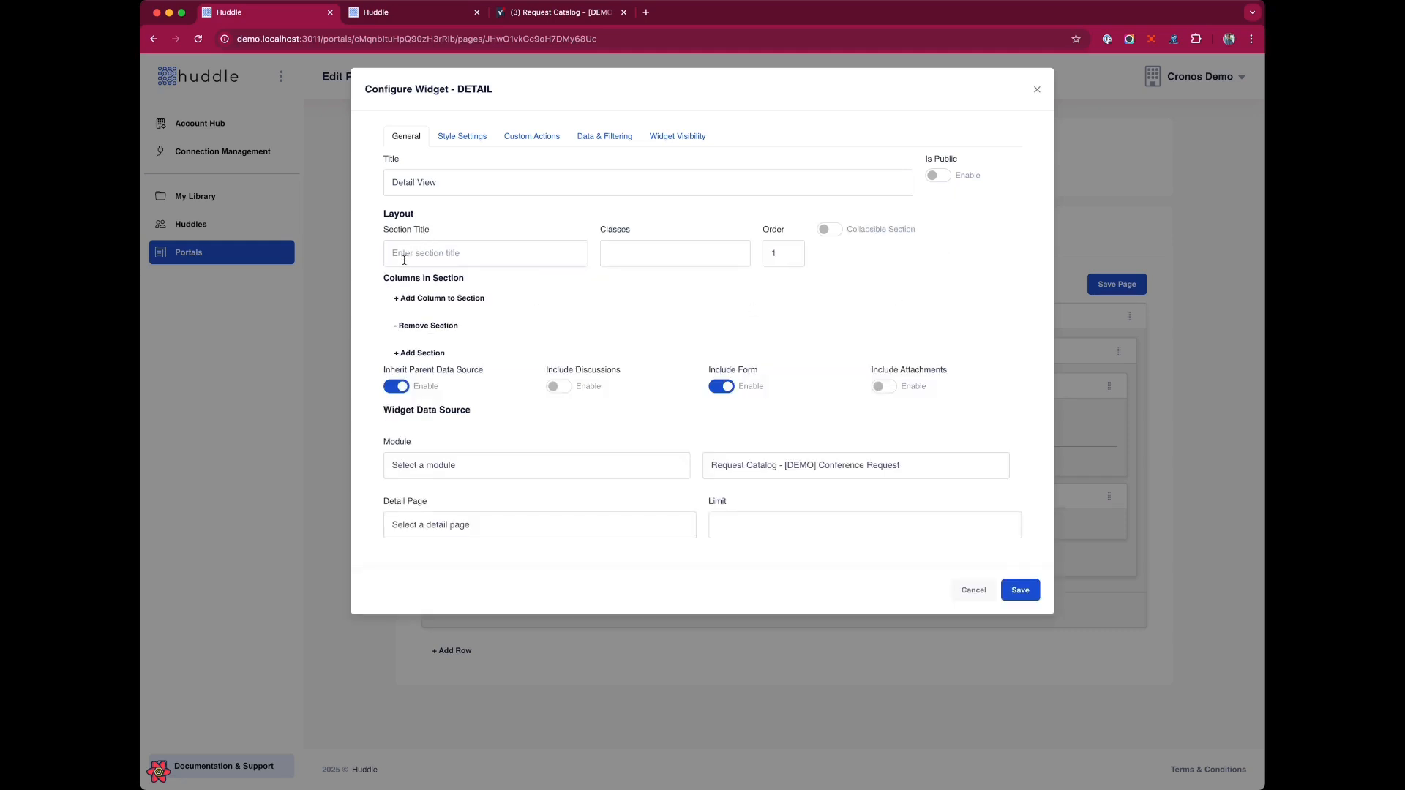
click(404, 259)
text(Room Information)
click(432, 299)
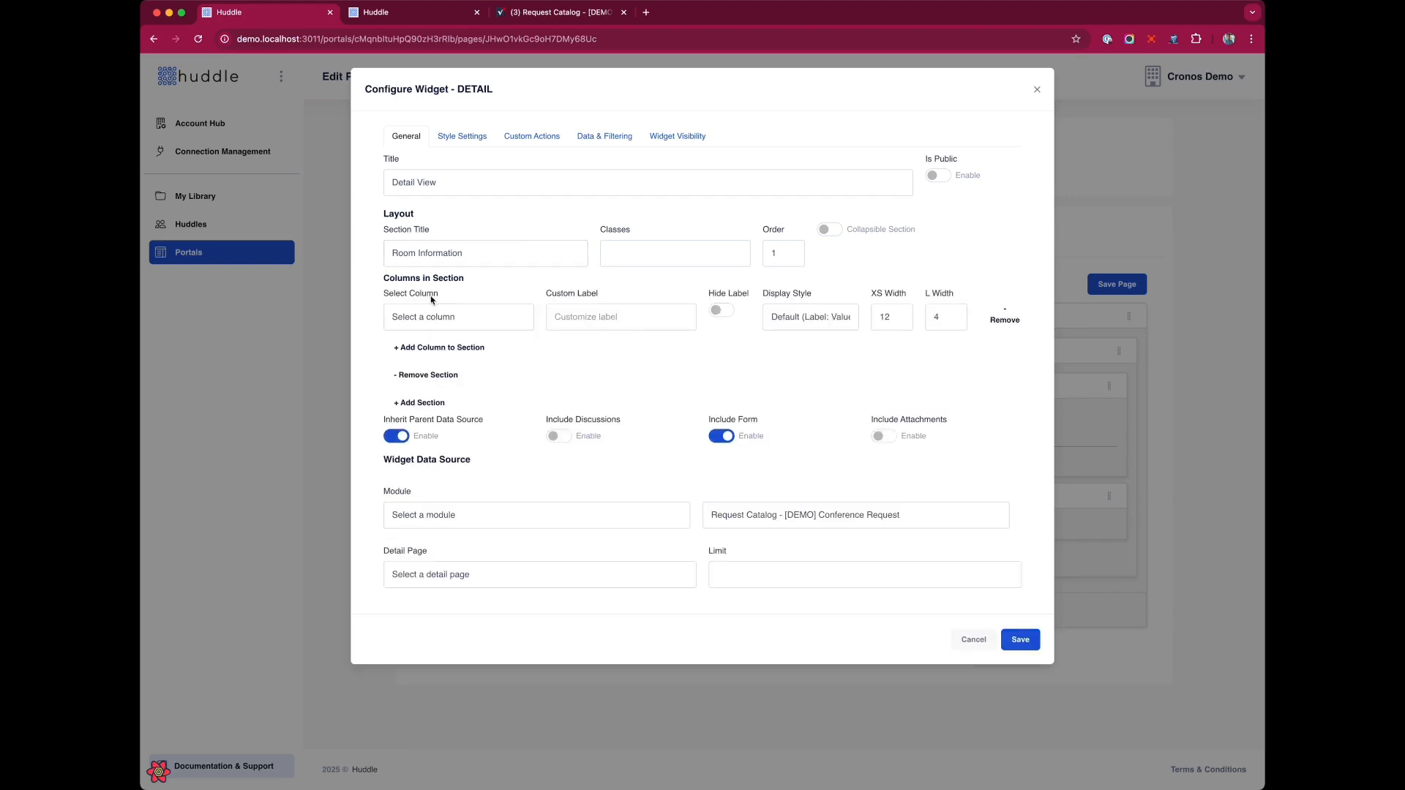
Set the section's first column to Catalog ID with the Stacked (Big Value) display style.
click(465, 348)
click(484, 308)
click(818, 314)
click(830, 336)
Add four more columns to the Room Information section.
click(452, 349)
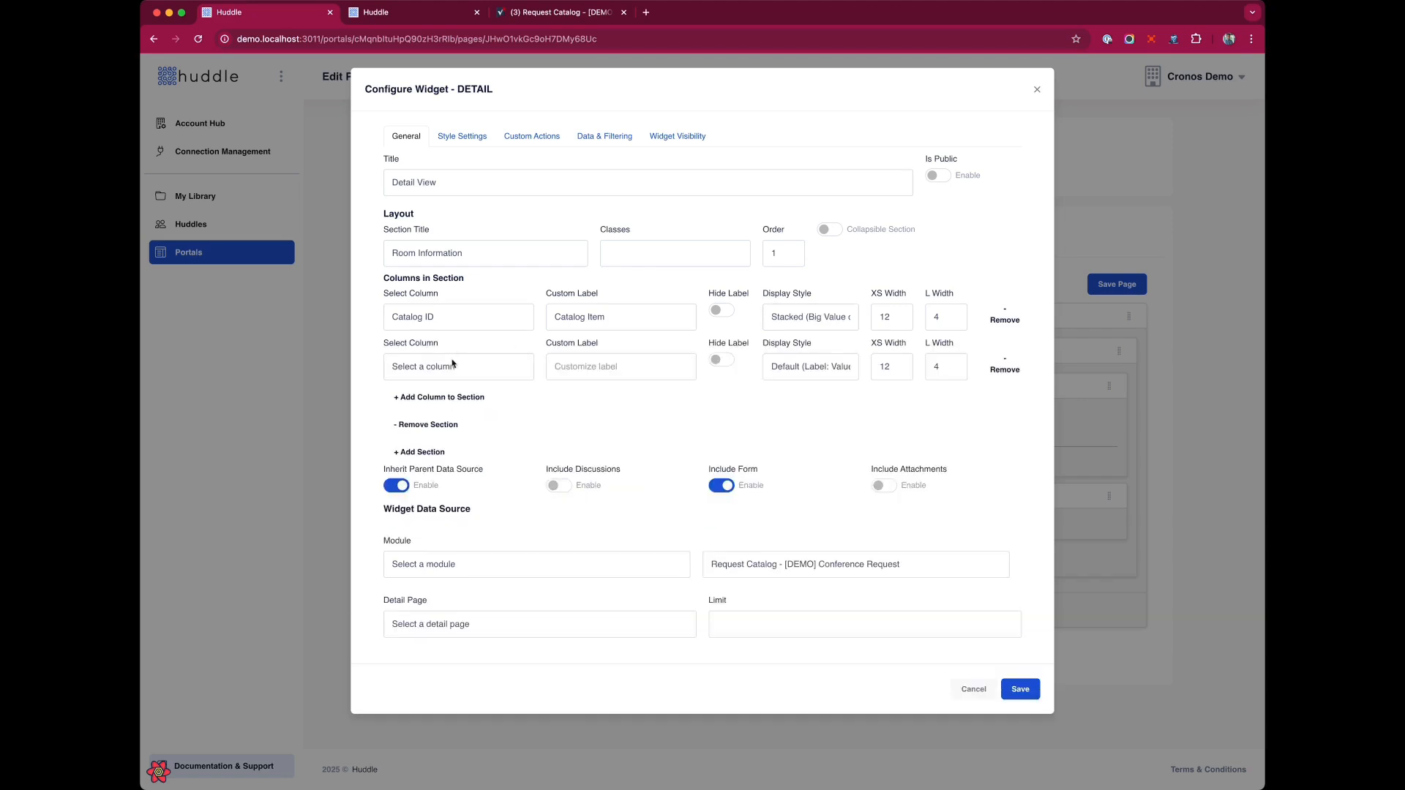
click(445, 402)
click(449, 448)
click(439, 498)
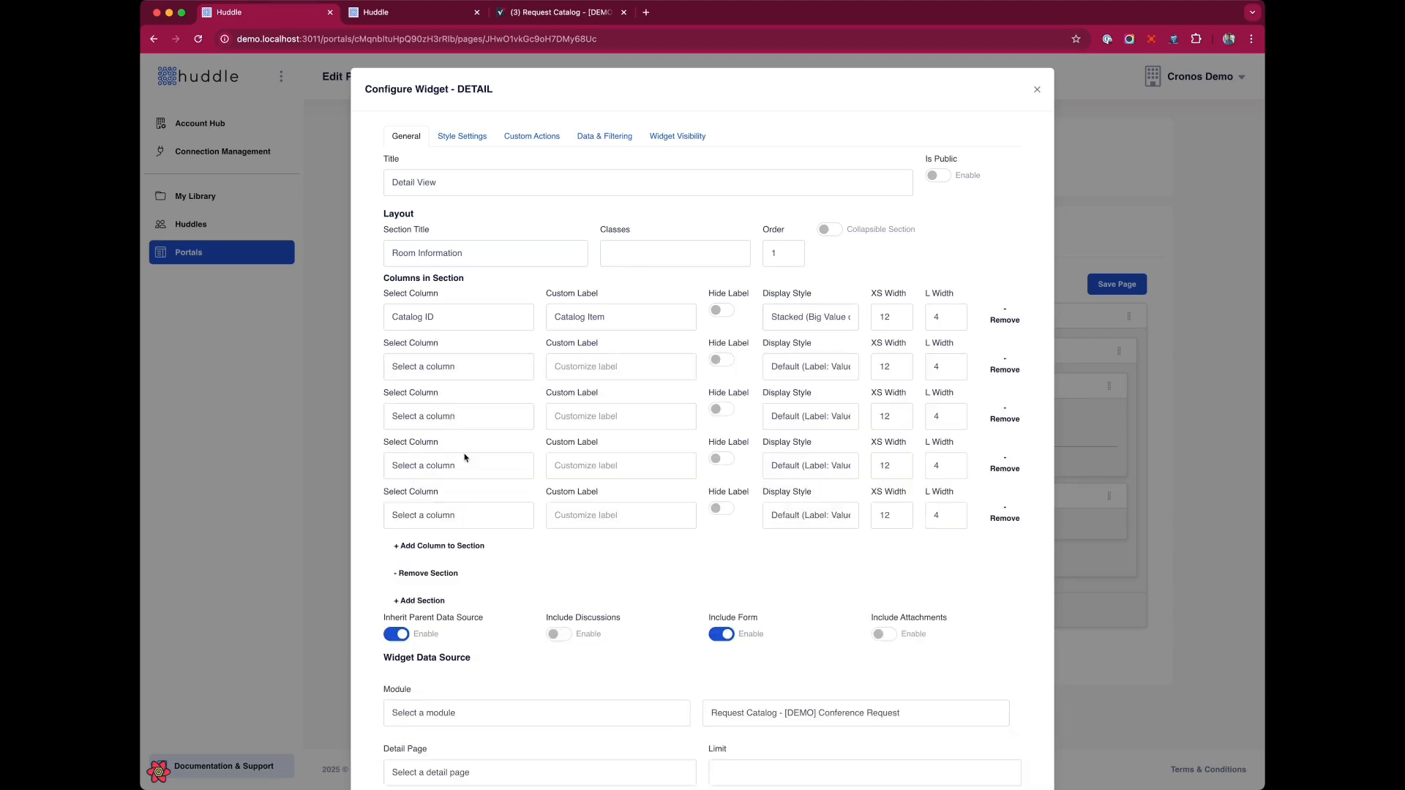
Set the new columns to Catalog Item, Description, Category and Subcategory.
click(469, 399)
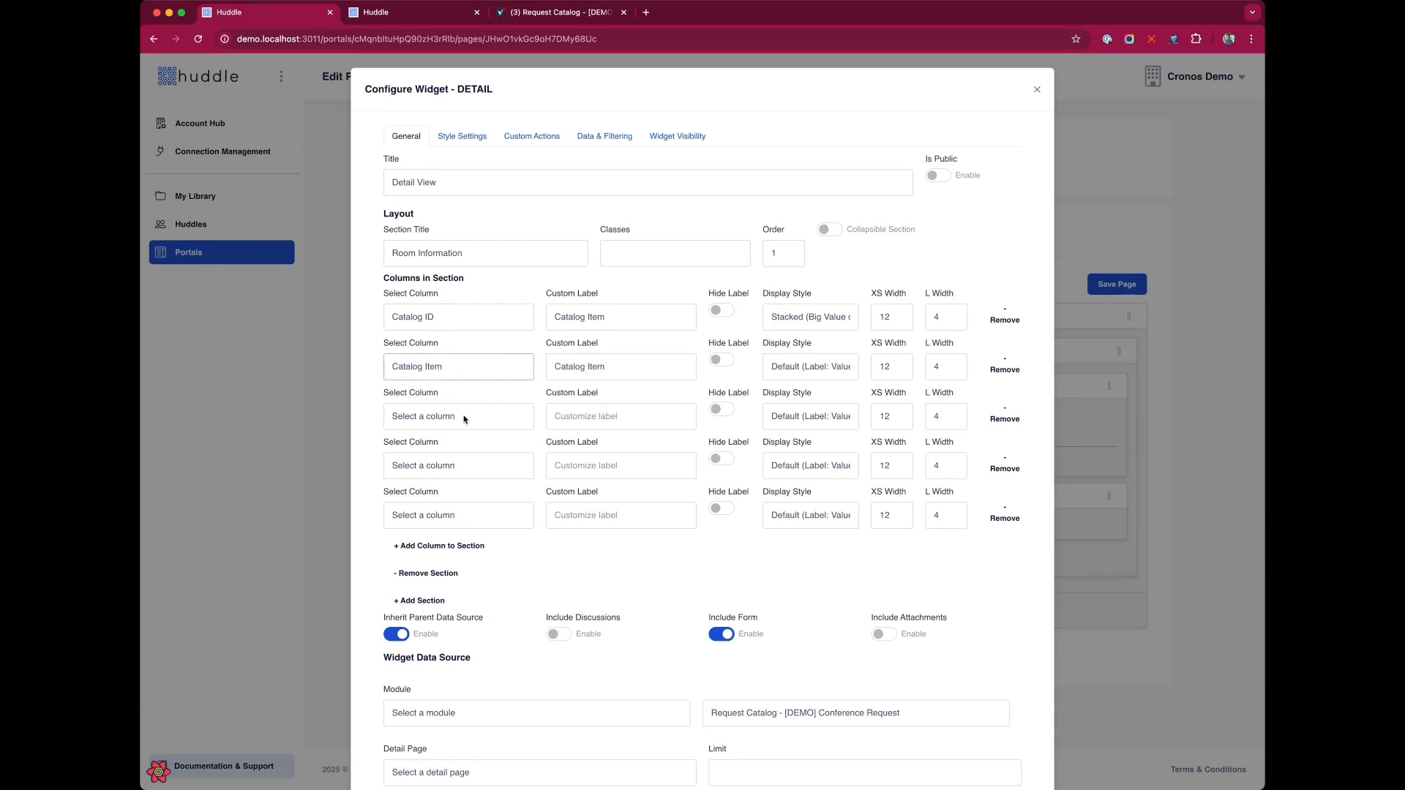
click(465, 418)
click(452, 467)
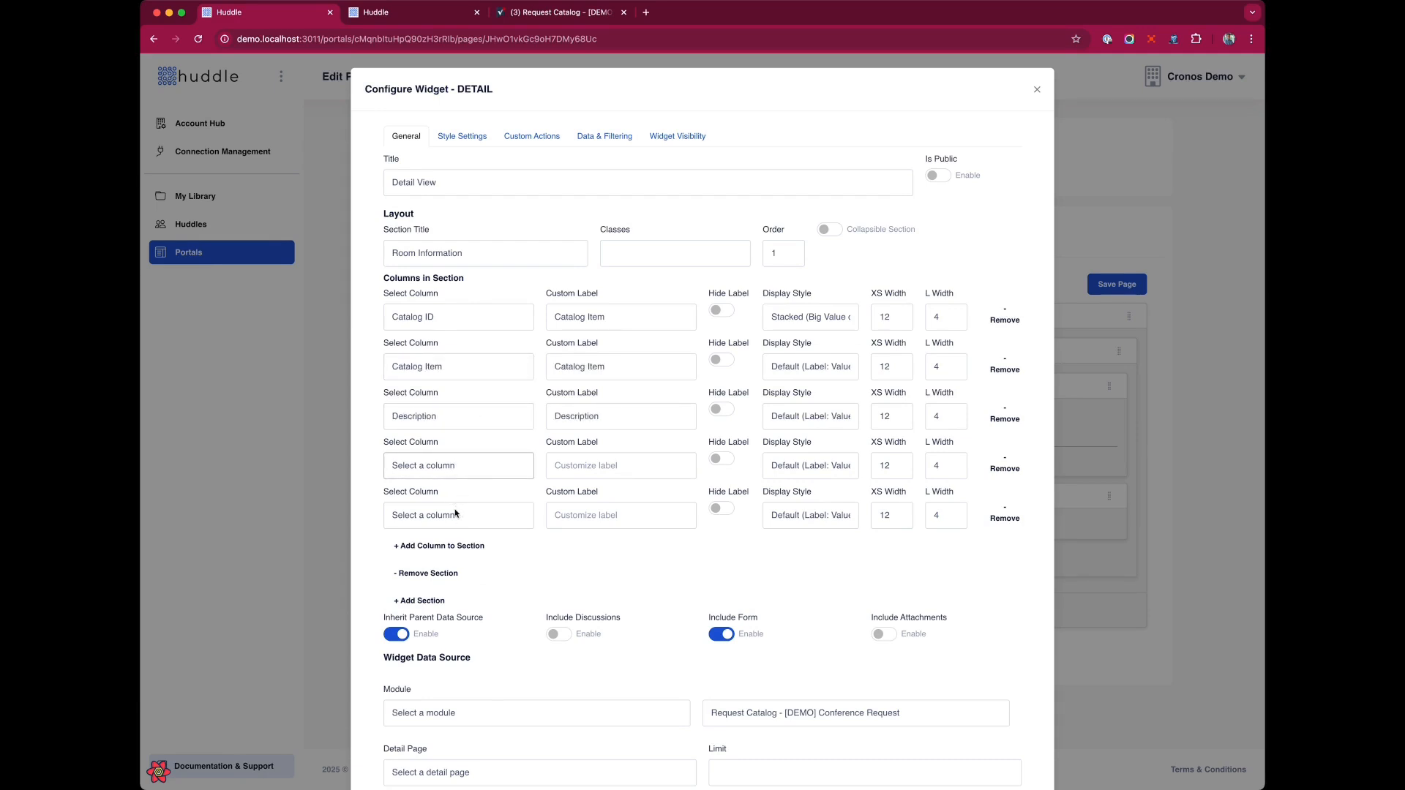
click(474, 522)
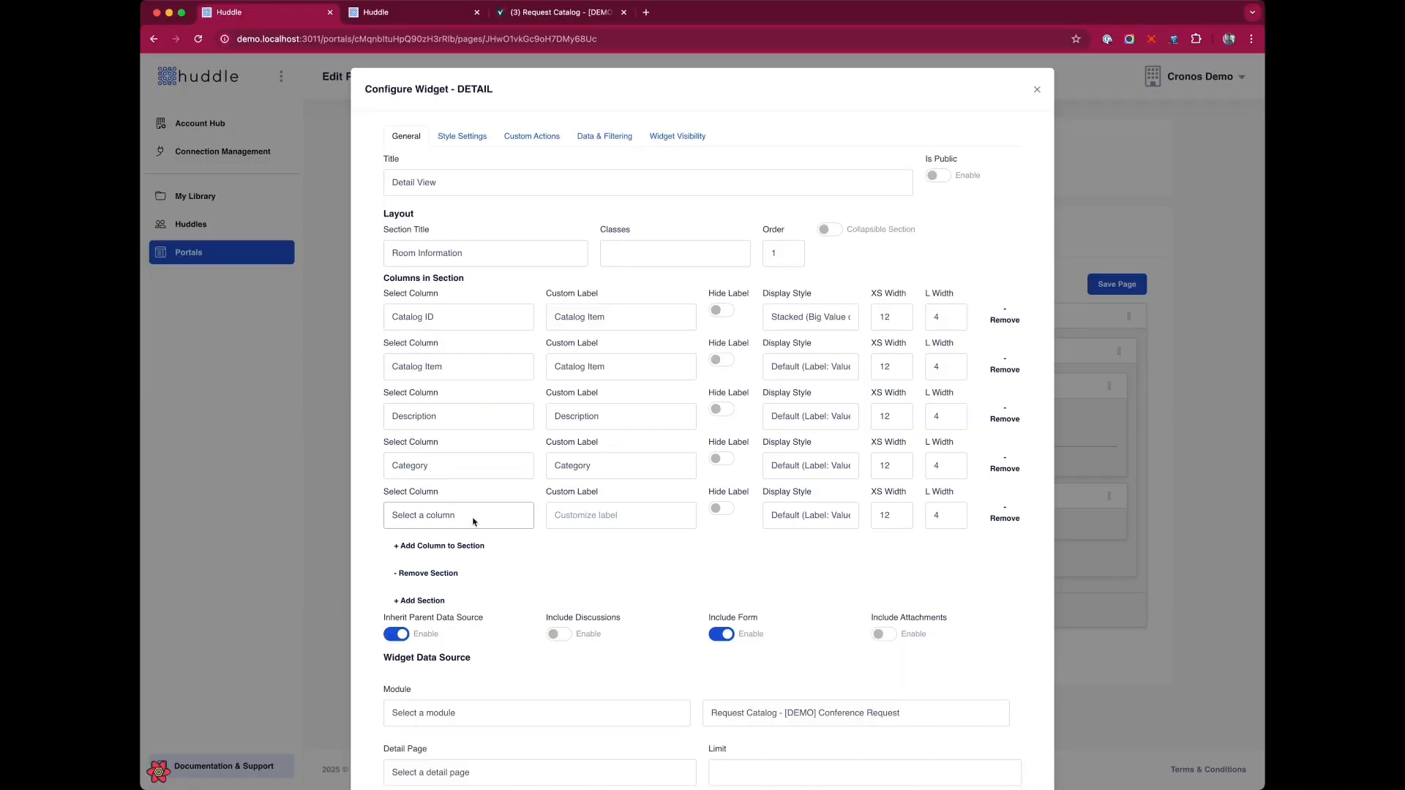
click(461, 588)
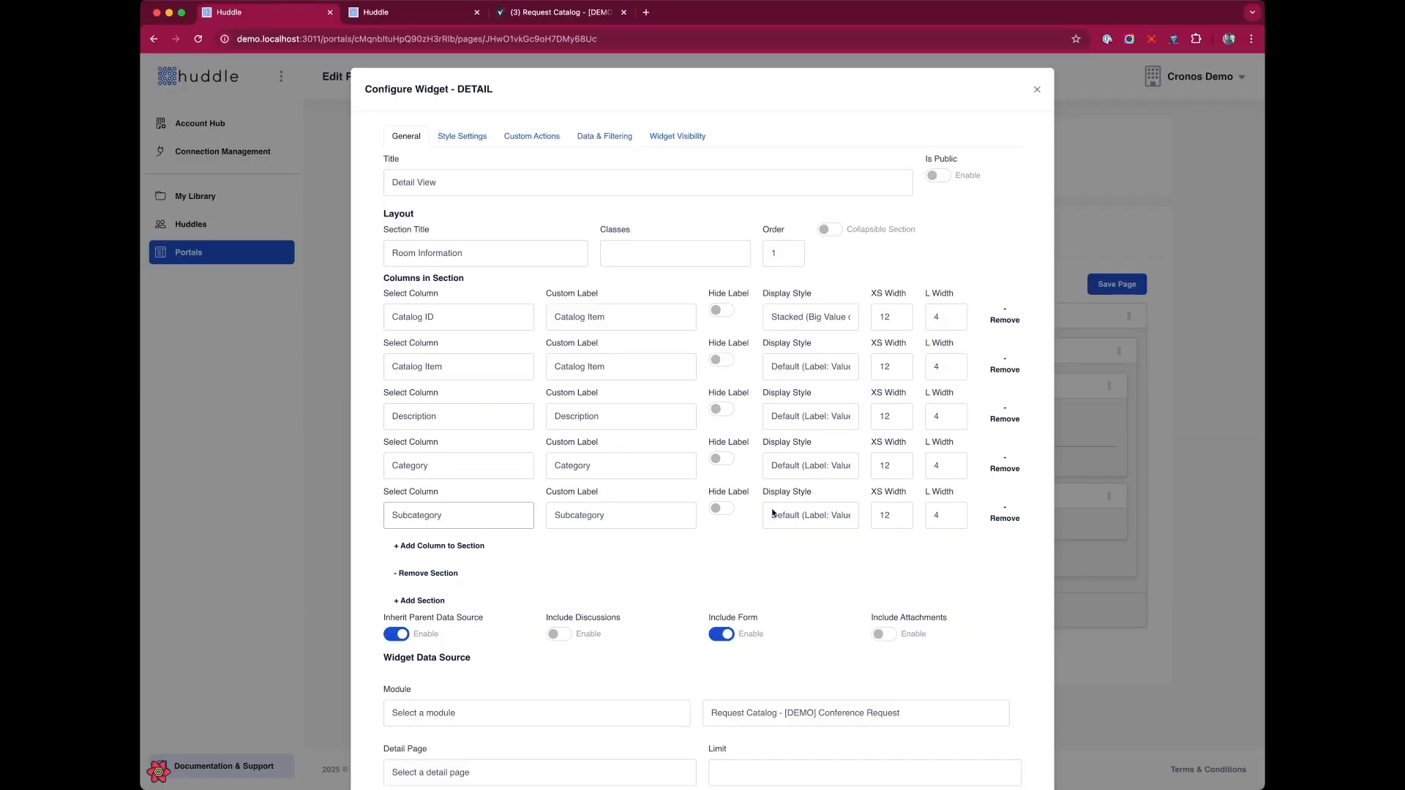
Set the display style of the Catalog Item, Description, Category and Subcategory columns to Stacked (Big Value).
click(816, 412)
click(813, 371)
click(814, 370)
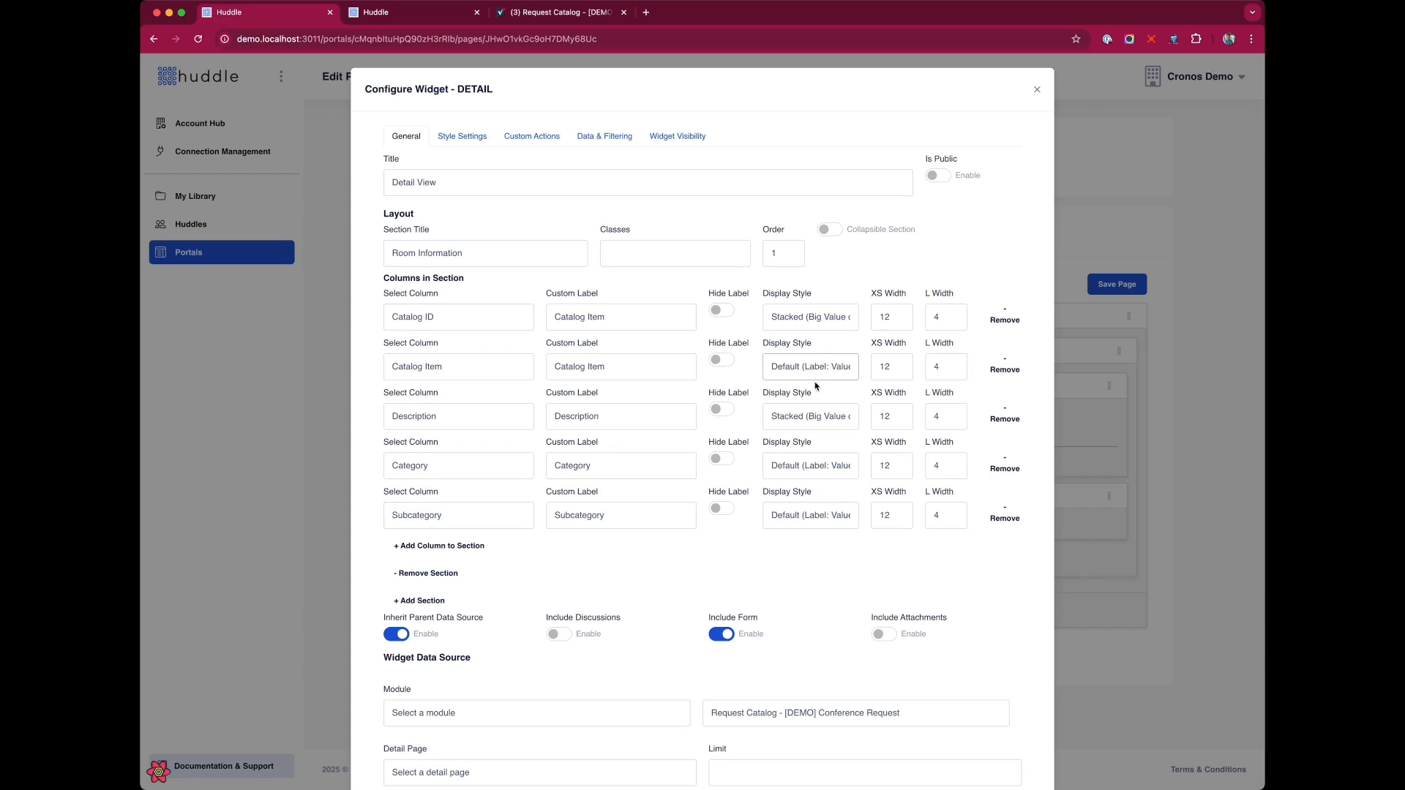
click(810, 451)
click(809, 469)
click(812, 482)
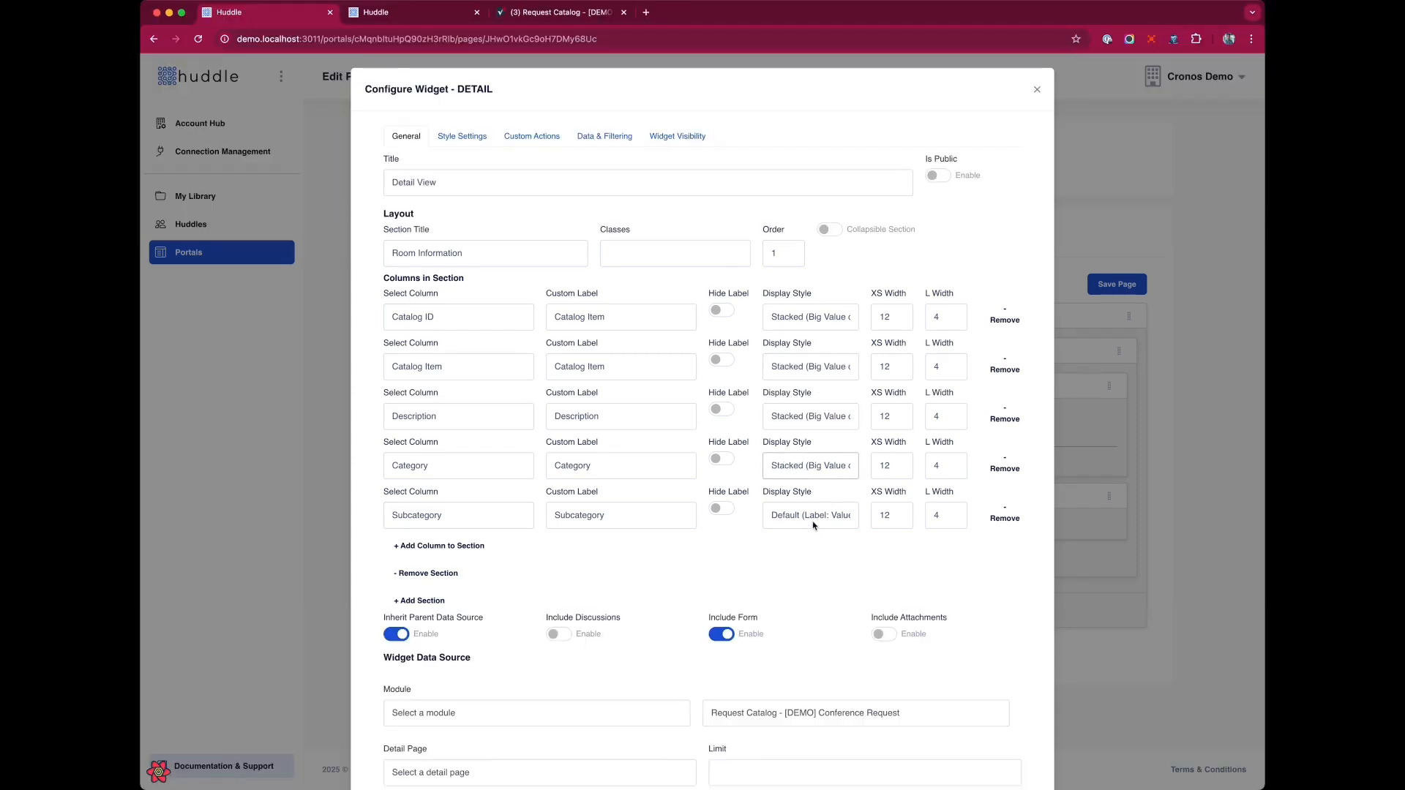
click(814, 521)
click(790, 544)
Add a second layout section to the detail widget.
scroll(556, 553, down, 2)
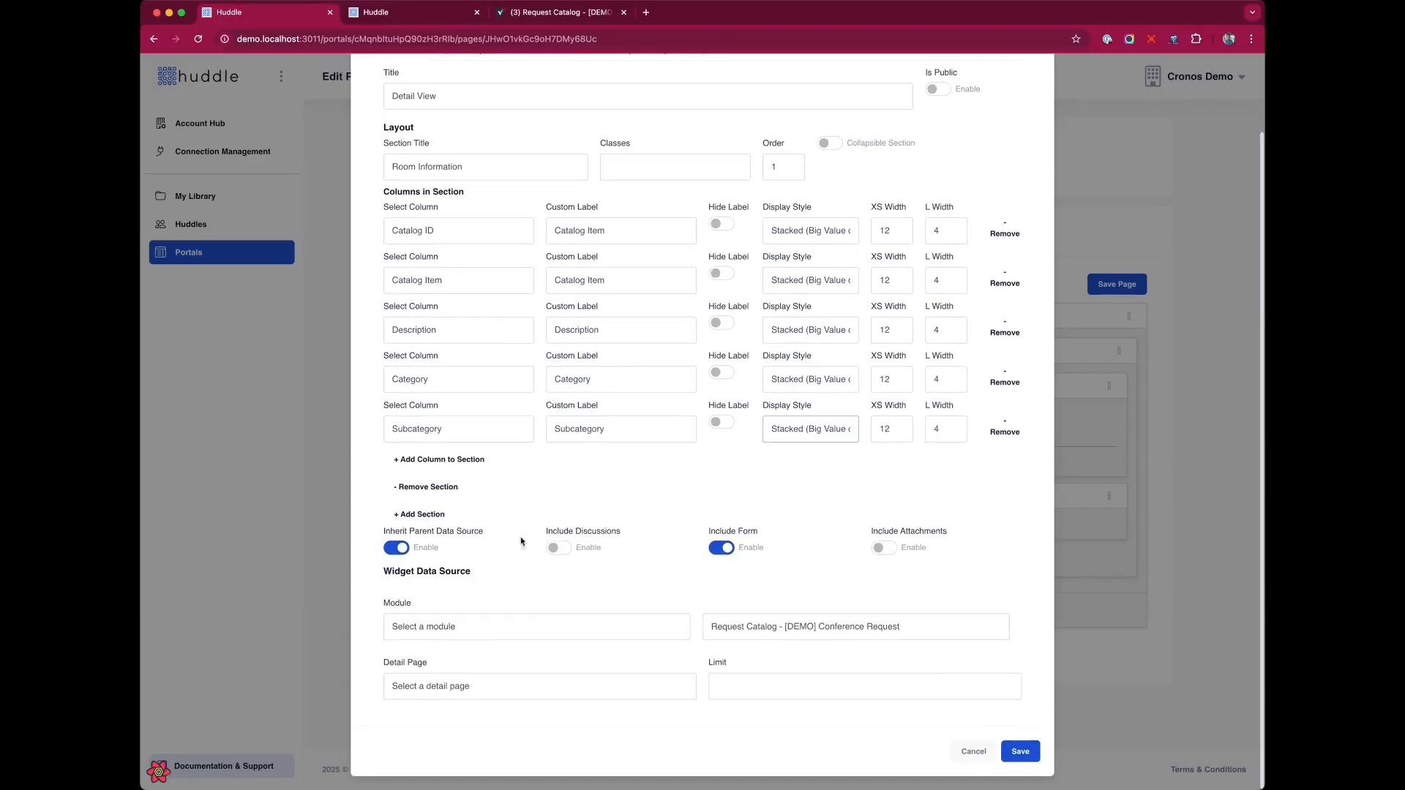
click(433, 516)
click(450, 529)
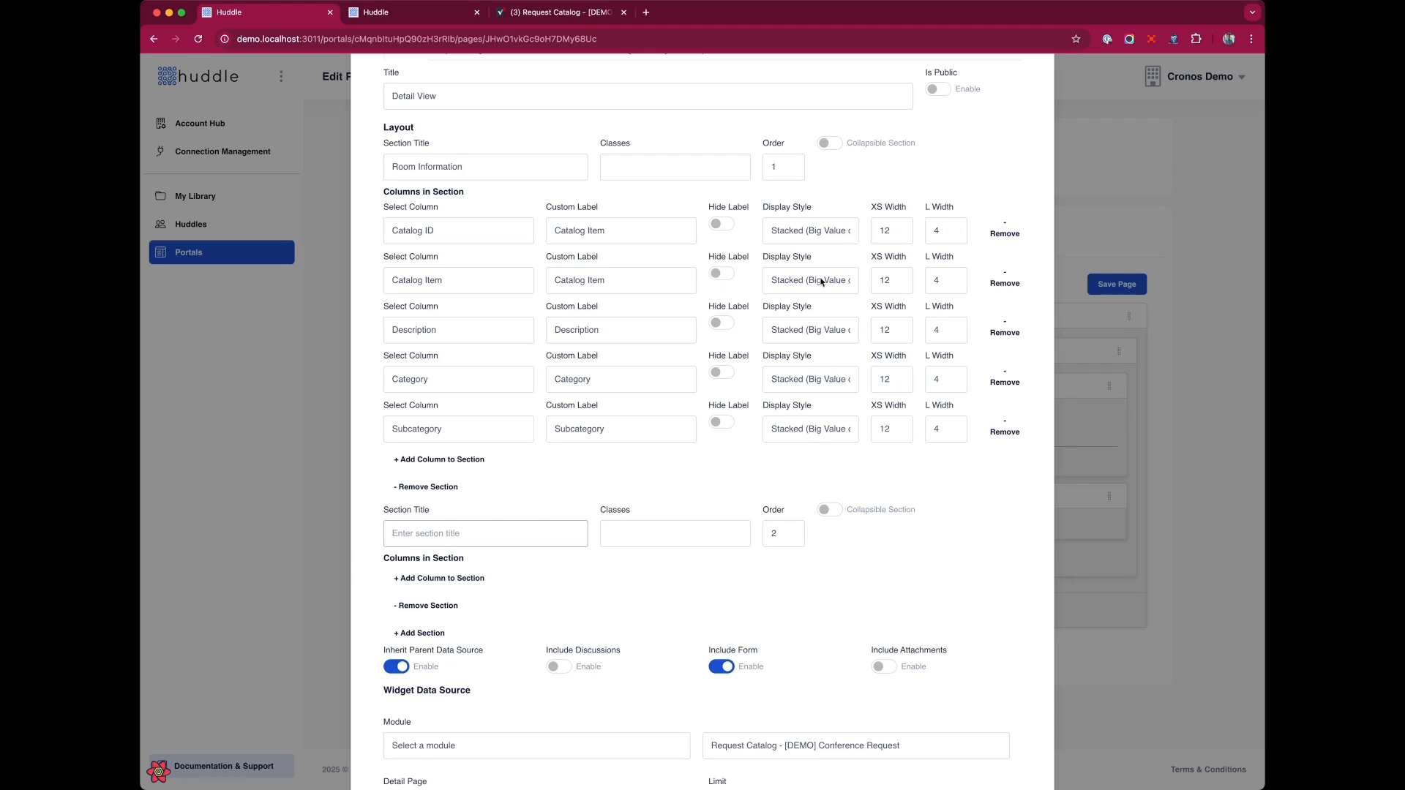
scroll(821, 282, up, 2)
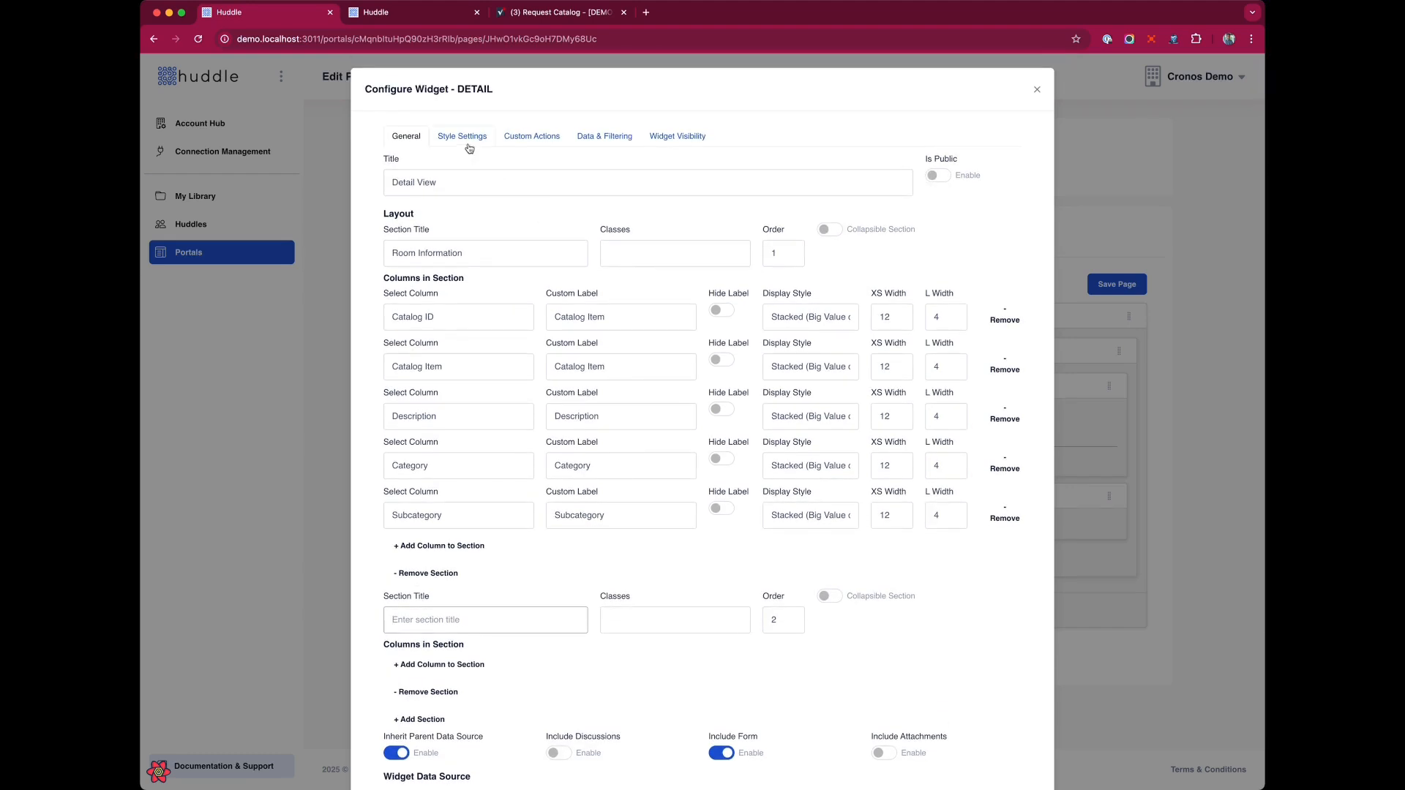
click(468, 139)
click(404, 136)
scroll(559, 492, down, 4)
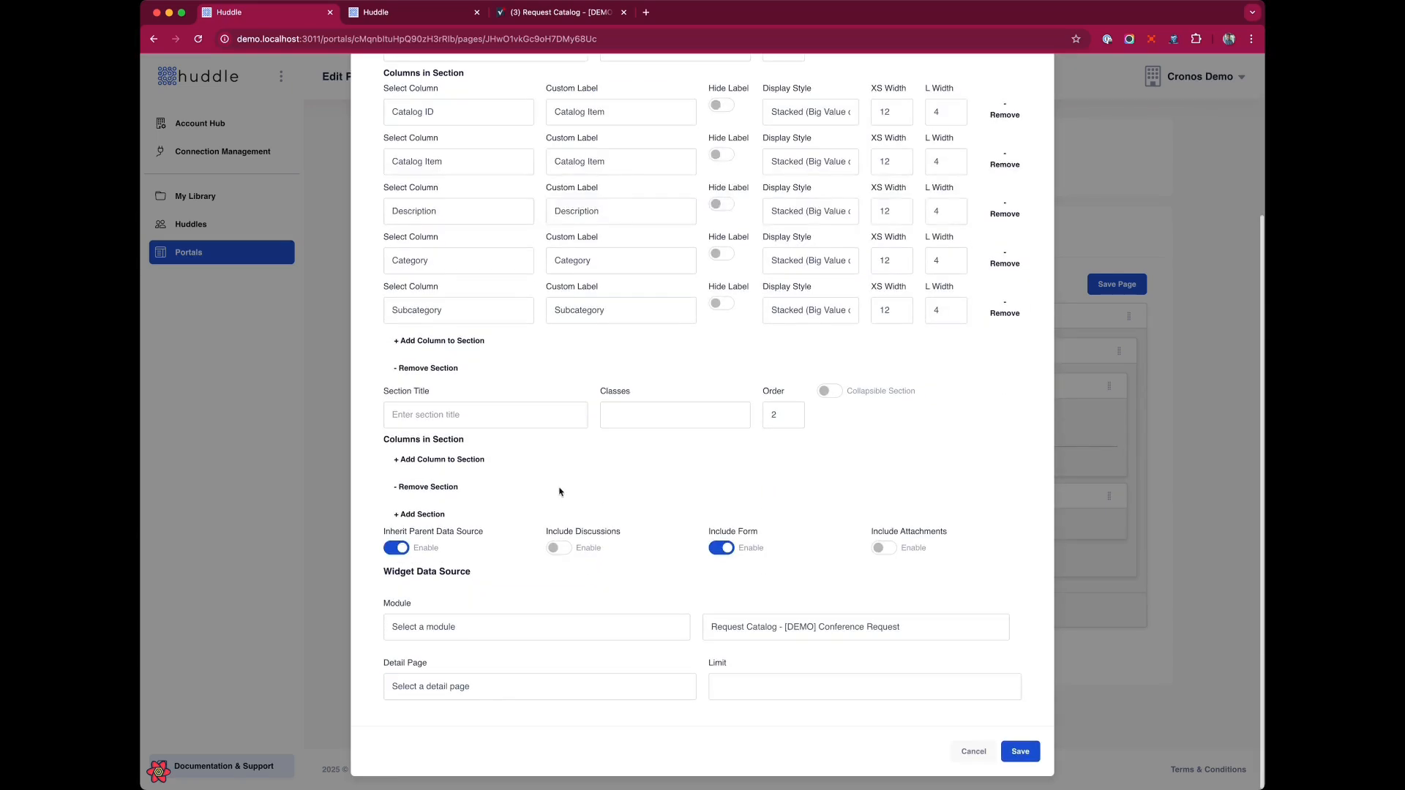
click(428, 516)
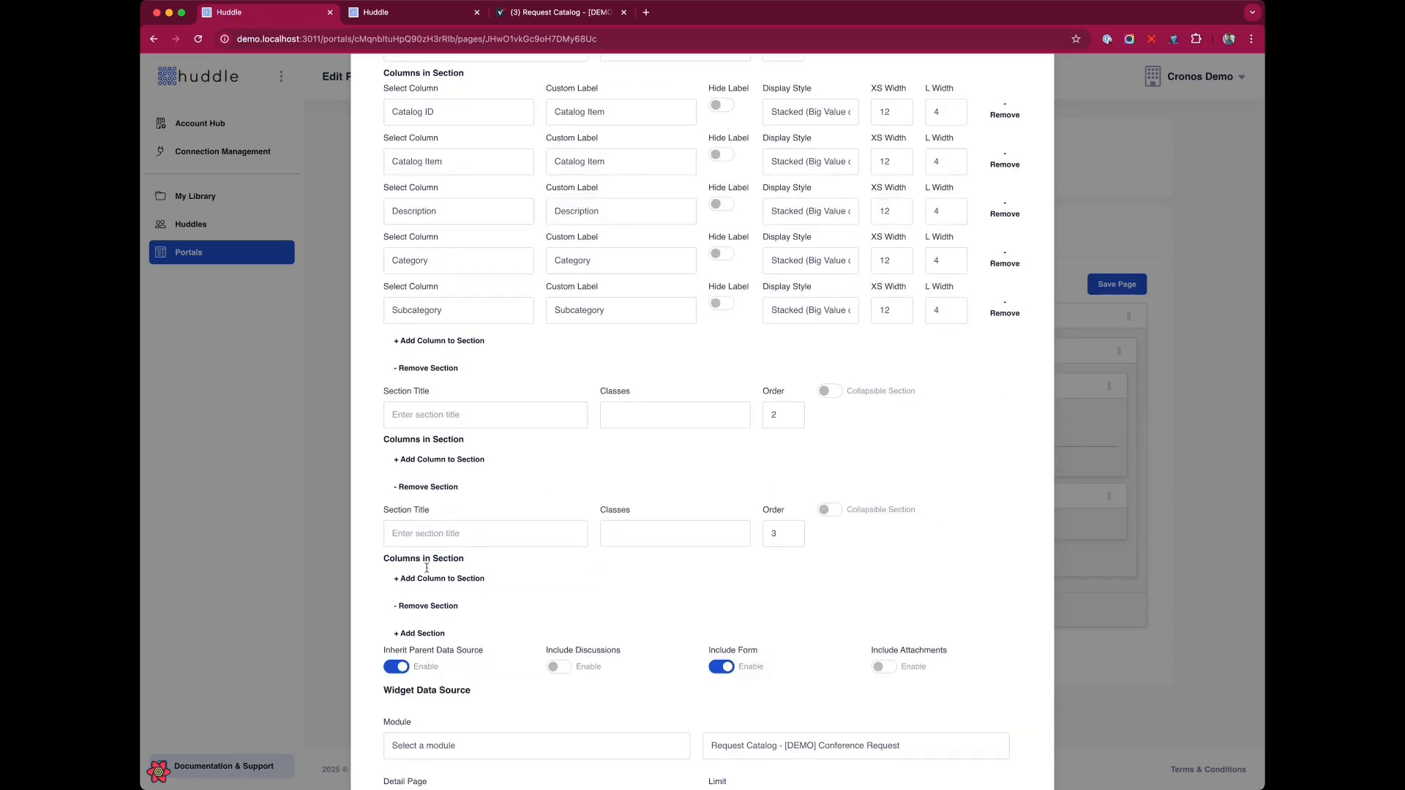
click(434, 607)
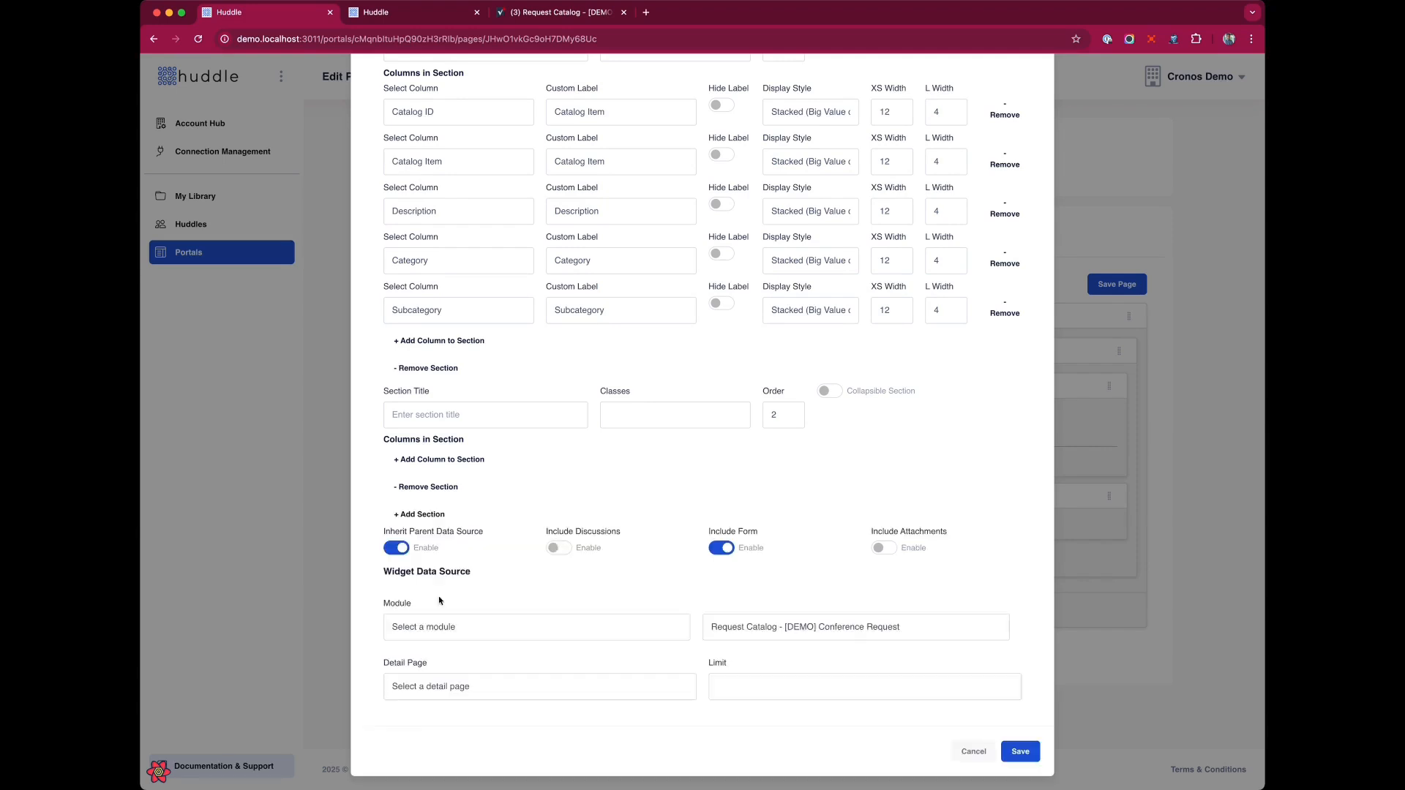
Title the second section Additional Information and add a column to it.
click(436, 424)
text(Additional Information)
click(432, 459)
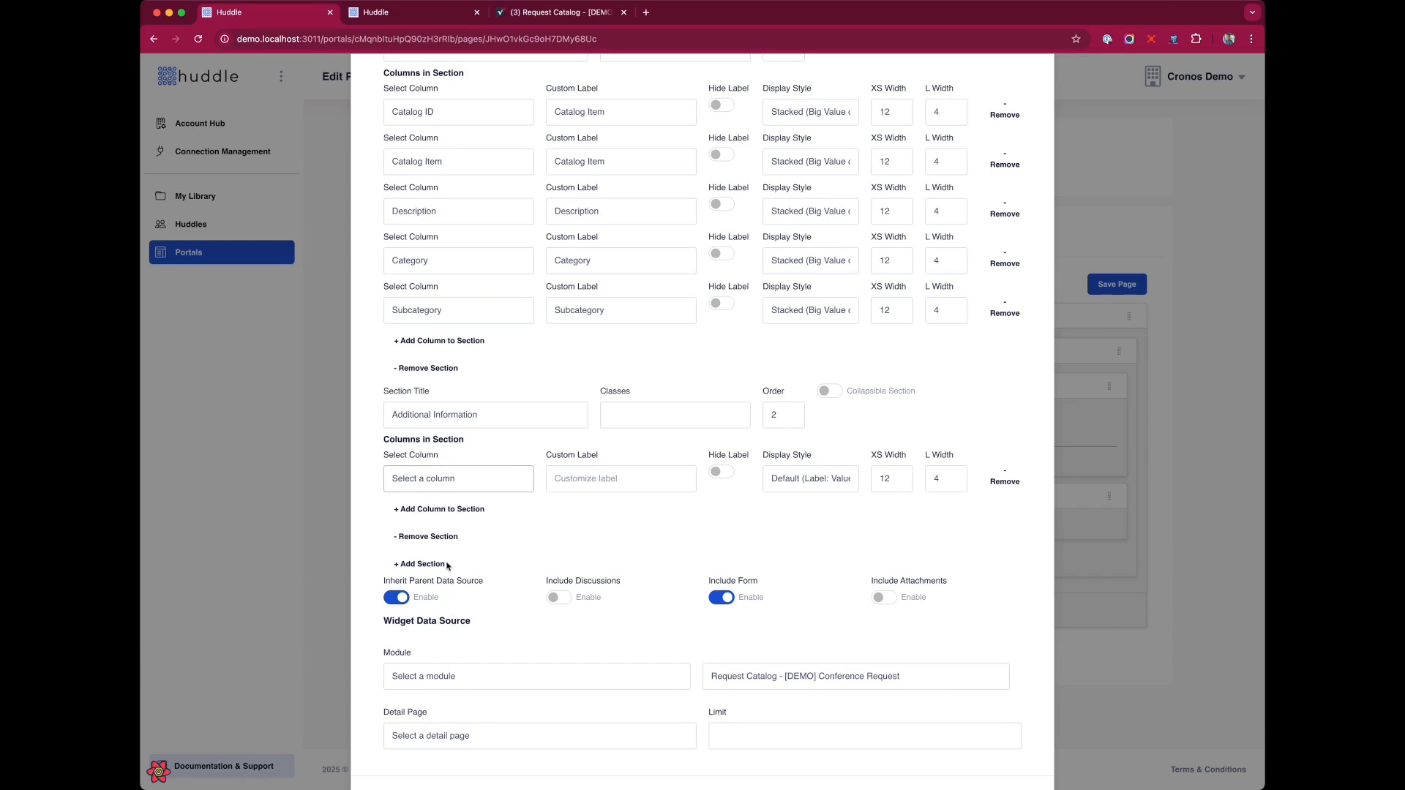
Fill the Additional Information section with Availability, Cost and Related Services columns.
click(439, 509)
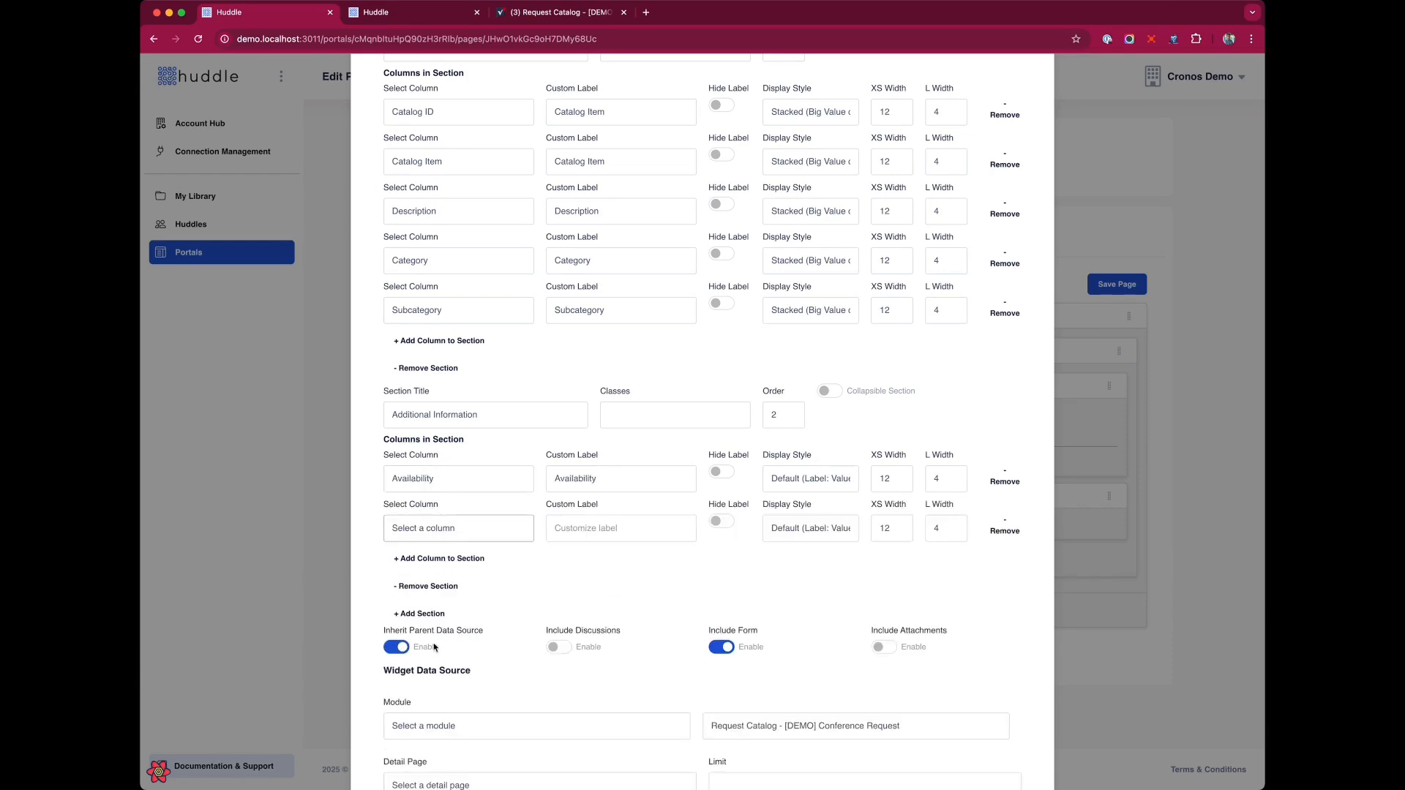
click(439, 564)
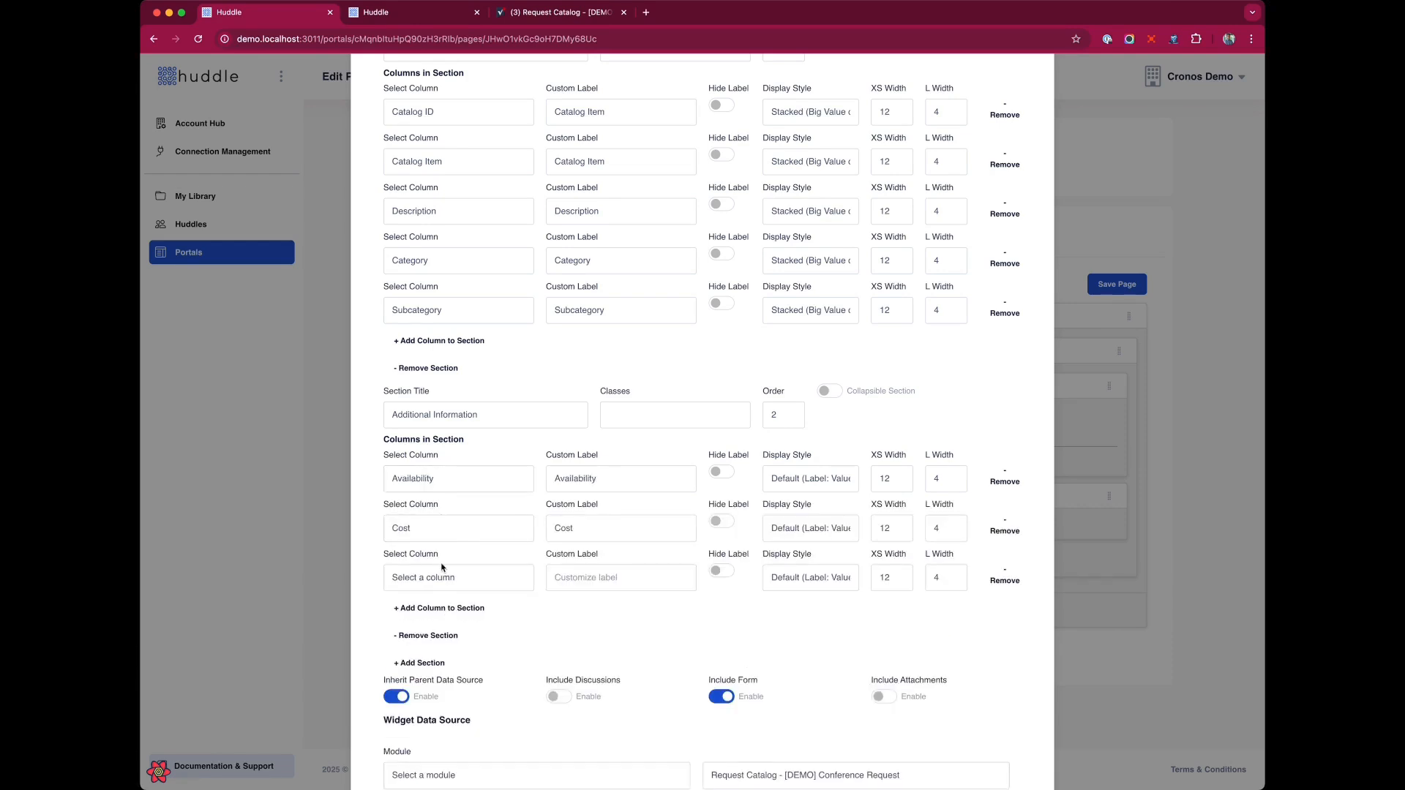
click(449, 675)
Add a third section titled More Information and add a column to it.
scroll(432, 564, down, 2)
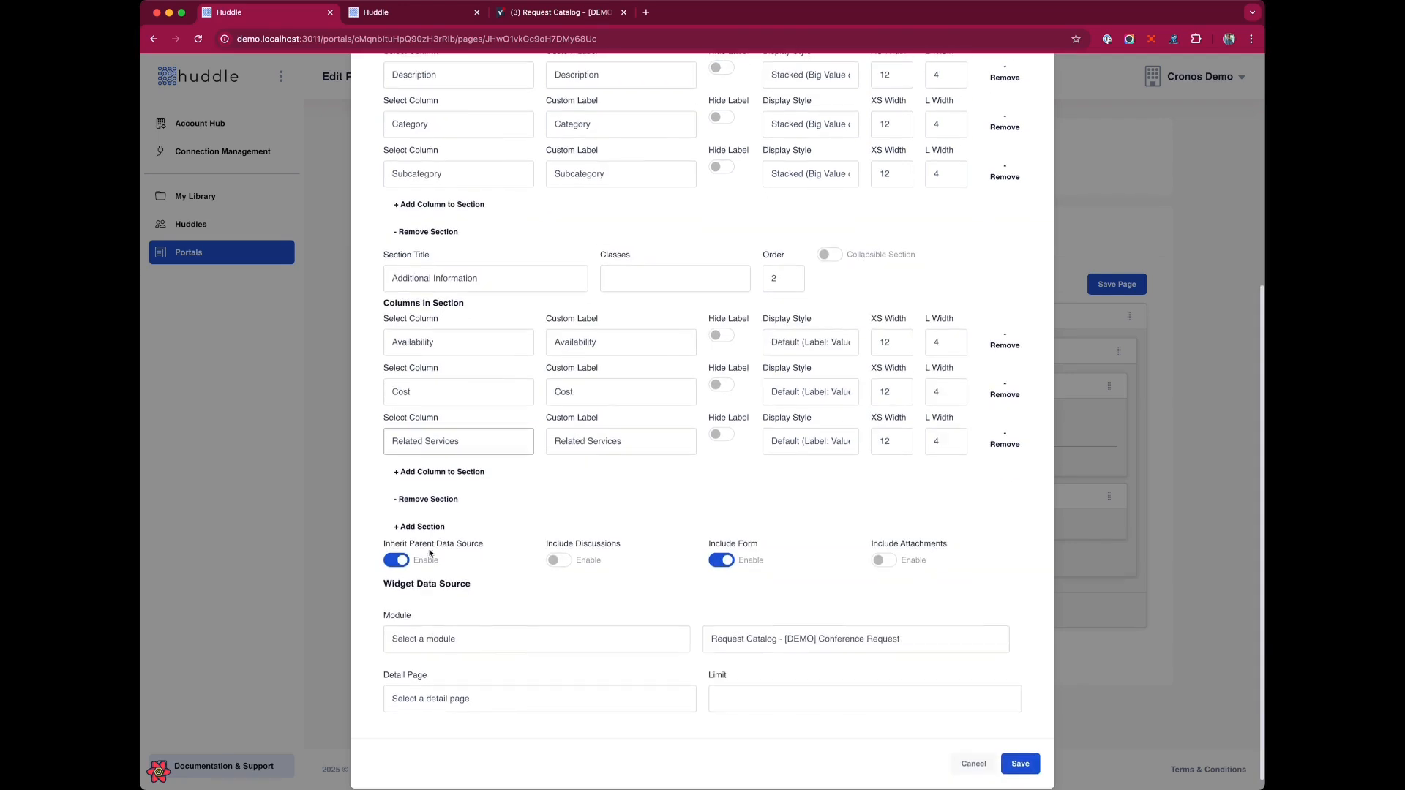
click(427, 527)
click(428, 547)
text(Mo)
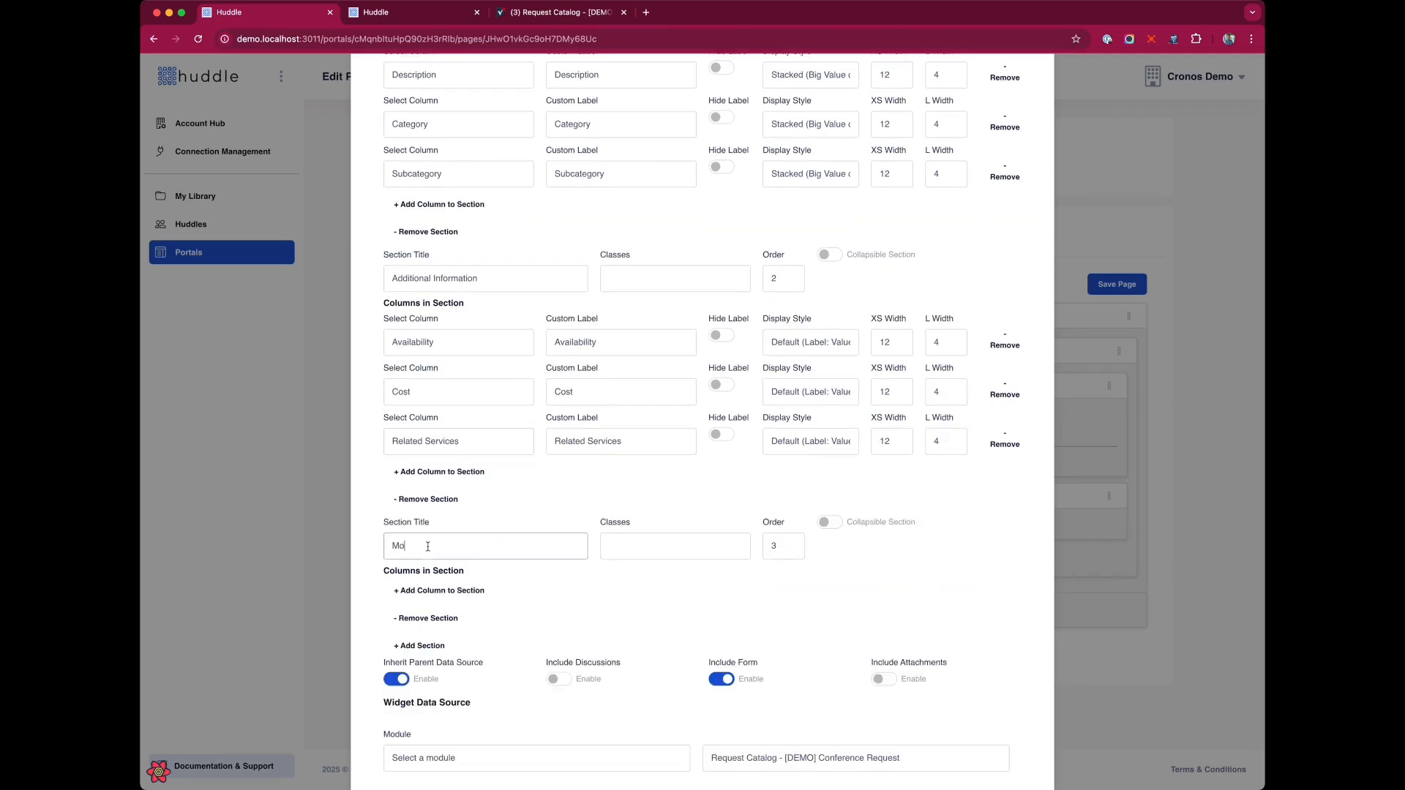
text(re INformation)
key(BackSpace)
text(n)
click(428, 590)
Add three columns to More Information, setting the first to Tags/Keywords and the third to Related Services.
scroll(448, 488, down, 5)
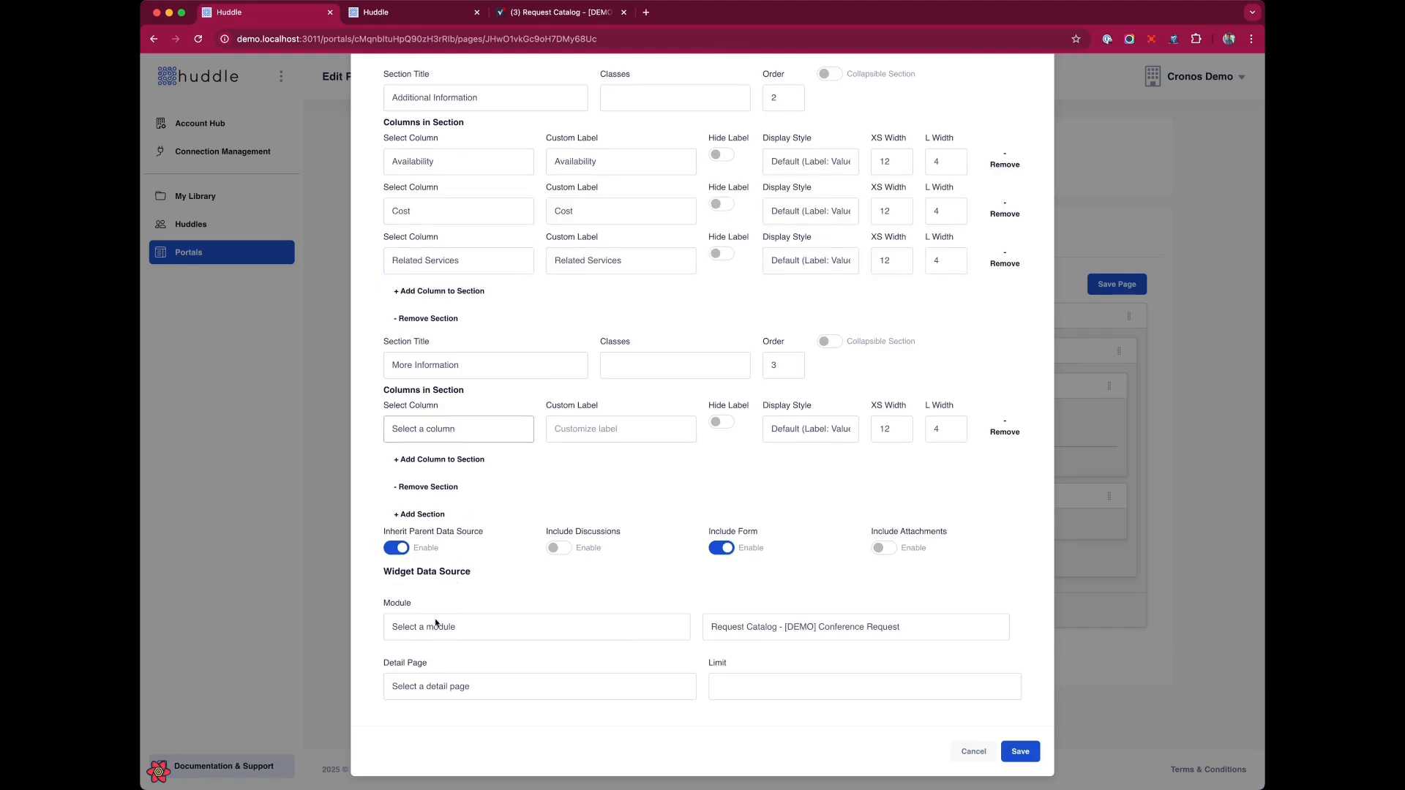
click(463, 480)
click(442, 461)
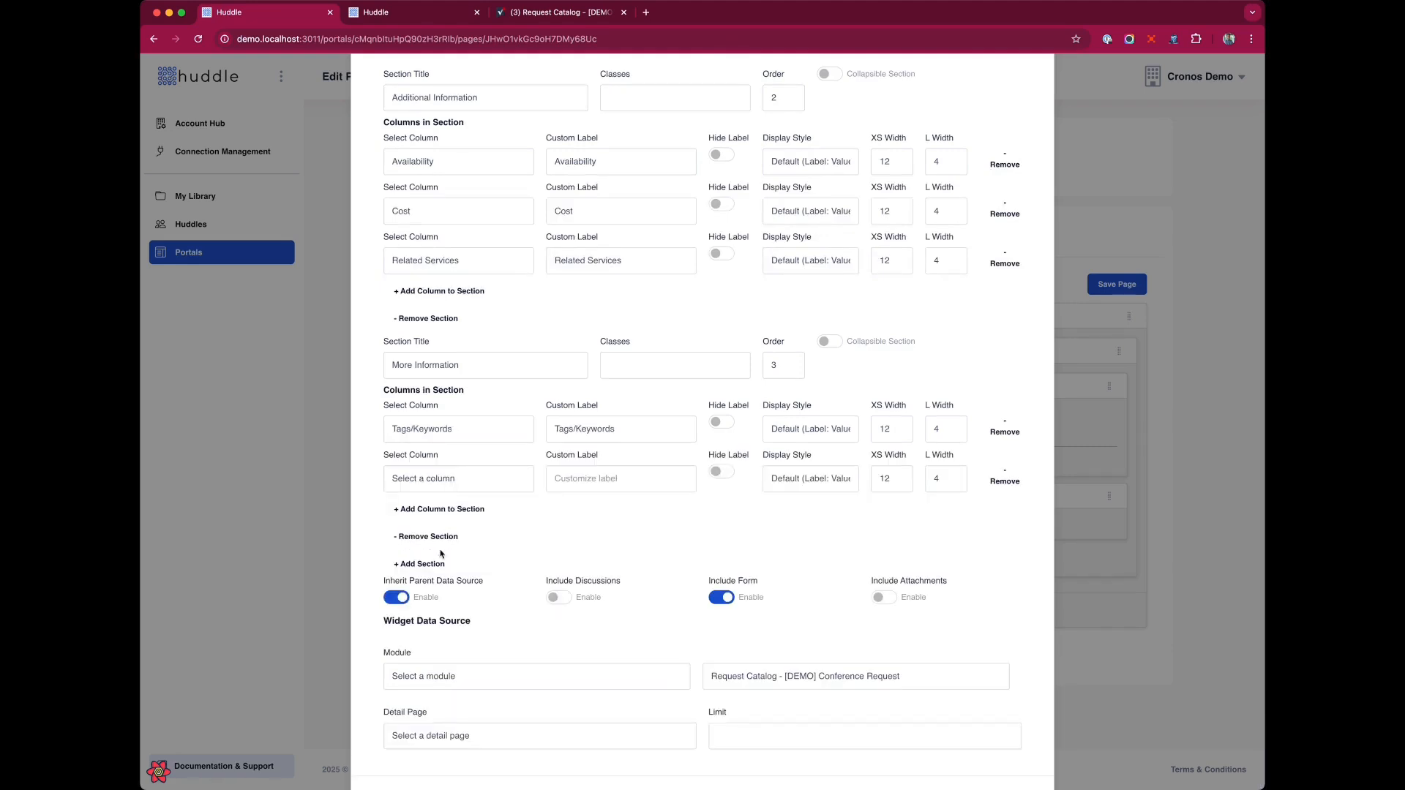
click(448, 507)
click(467, 689)
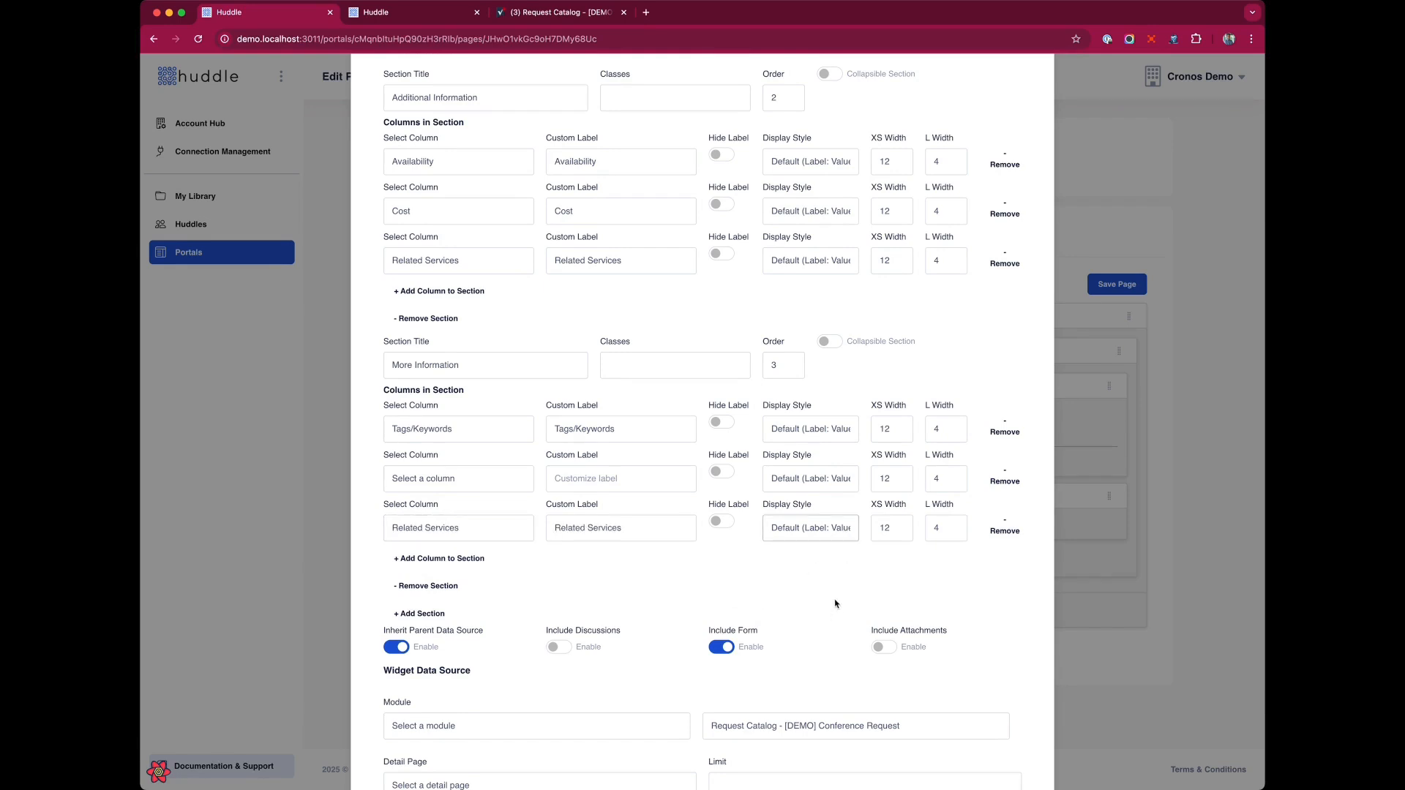
Set the More Information columns' display styles to Compact (Value - Label), Statistic Style and Pill Style.
click(801, 477)
click(807, 532)
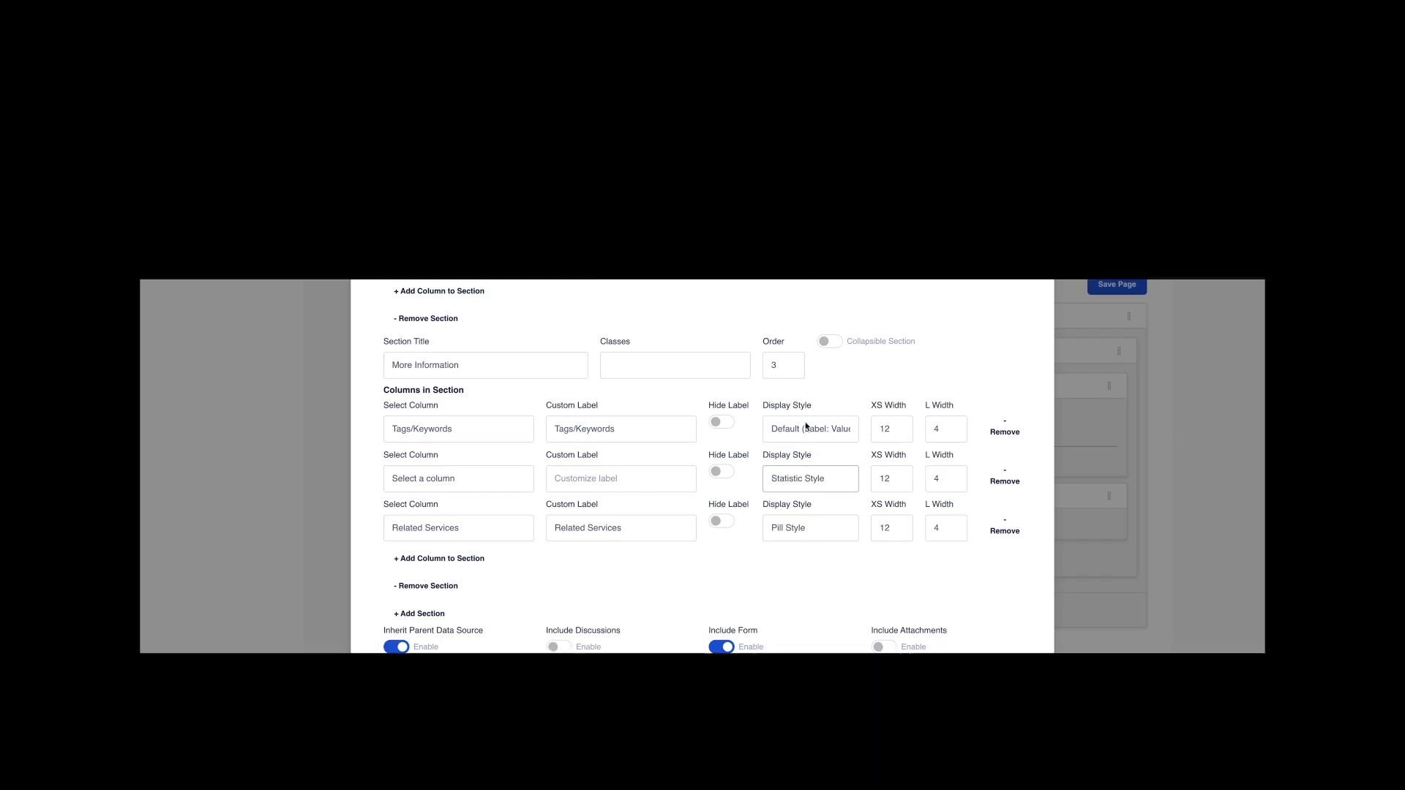
click(806, 428)
click(816, 478)
Save the detail widget configuration and save the page.
scroll(646, 587, down, 3)
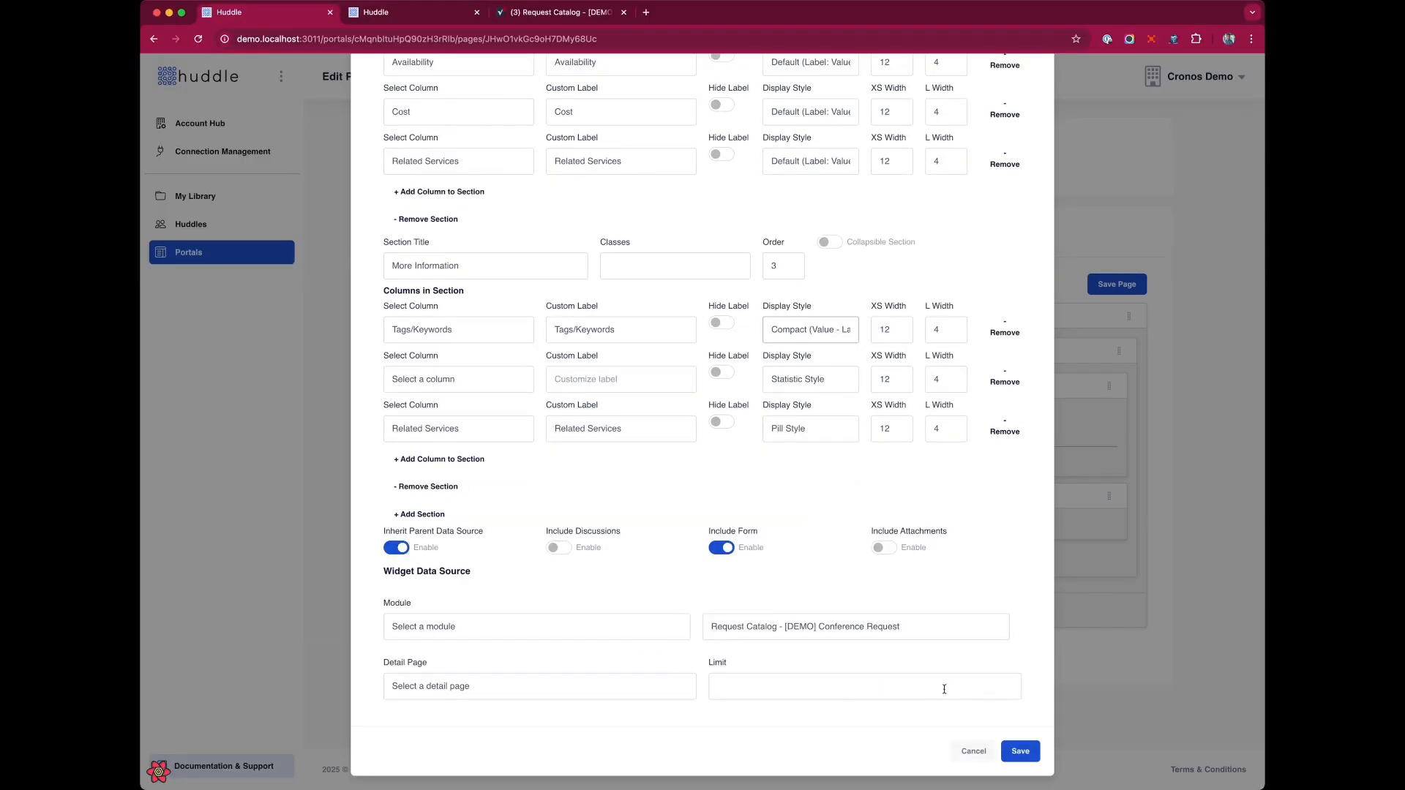
scroll(633, 291, up, 9)
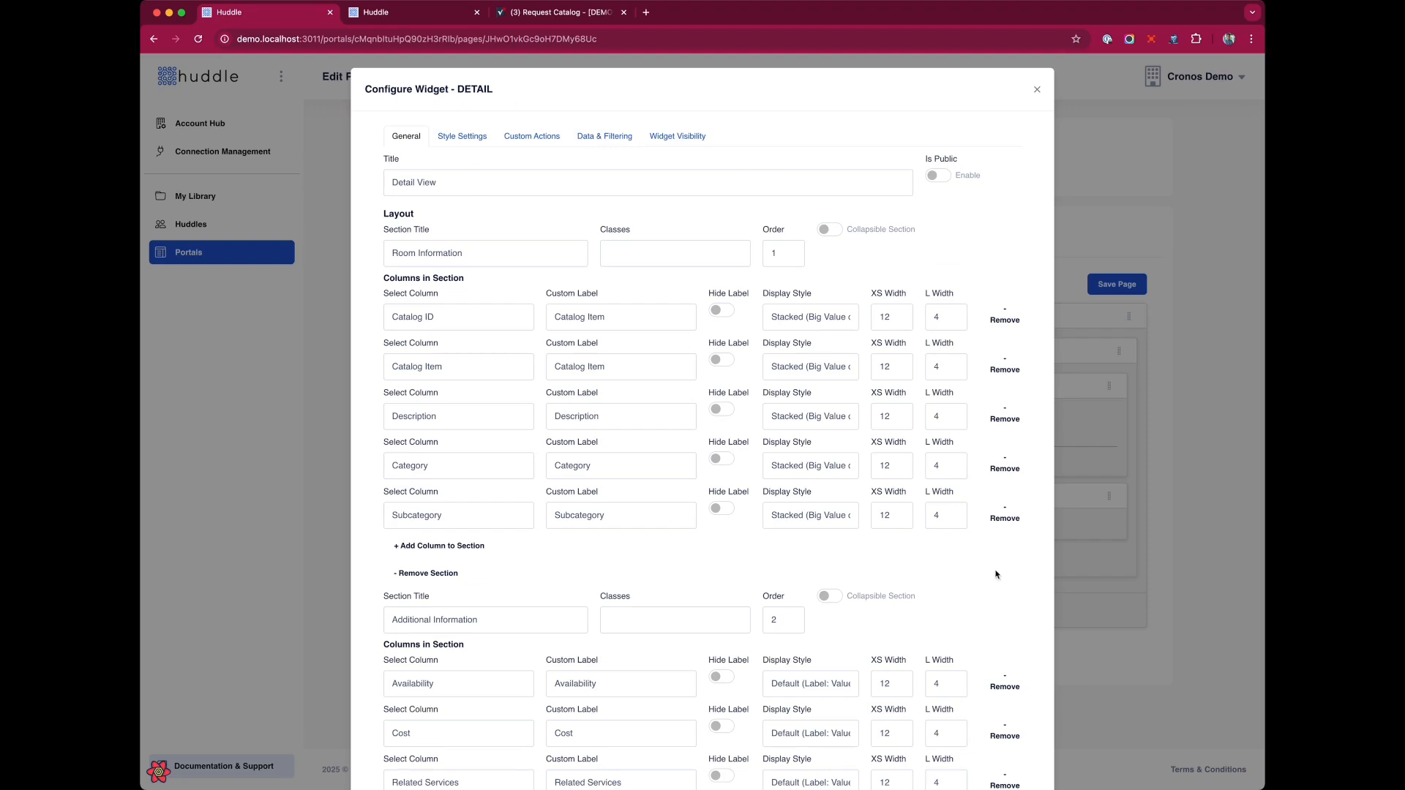
scroll(997, 576, down, 10)
click(1023, 752)
click(1117, 284)
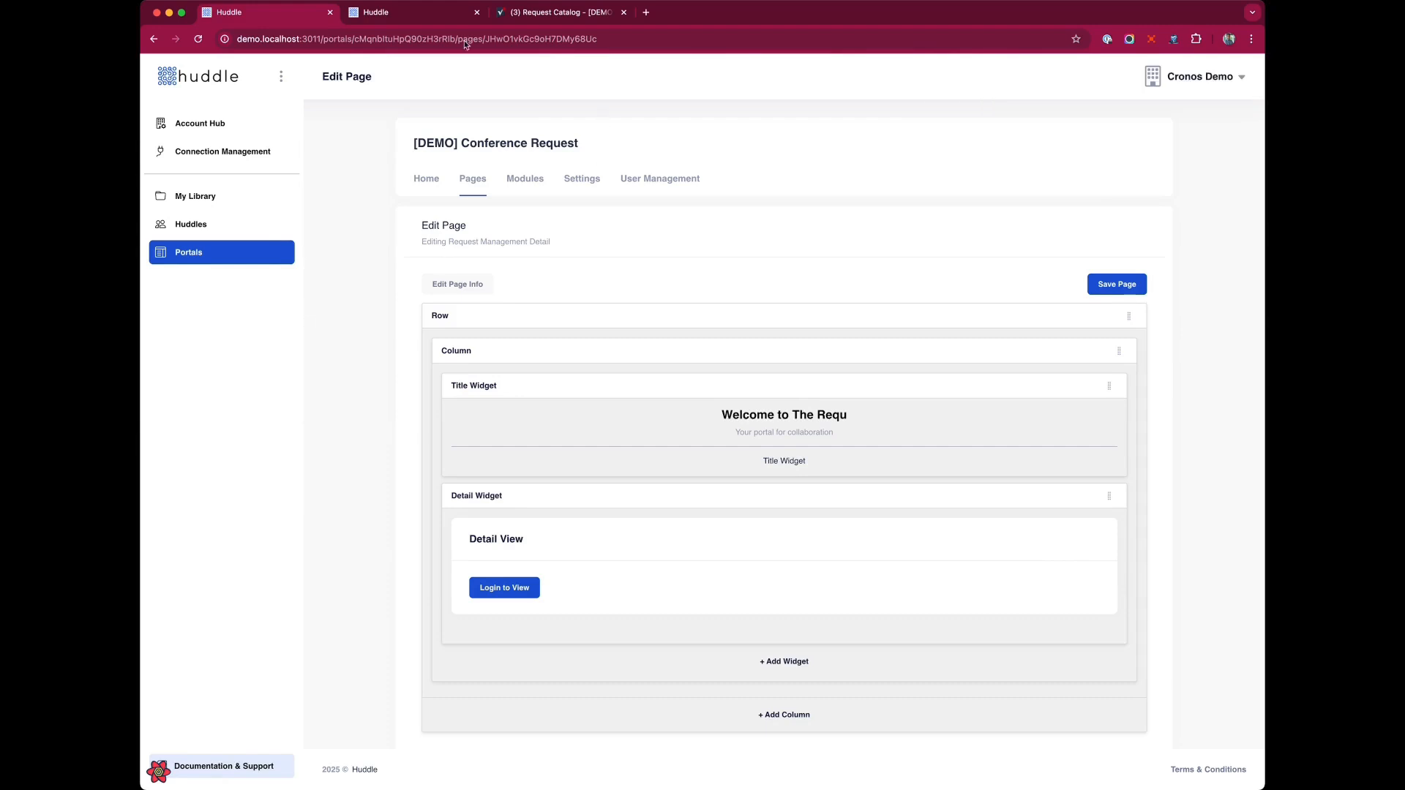
Reload the room detail page in the portal tab to review the layout, then return to the page editor.
click(401, 13)
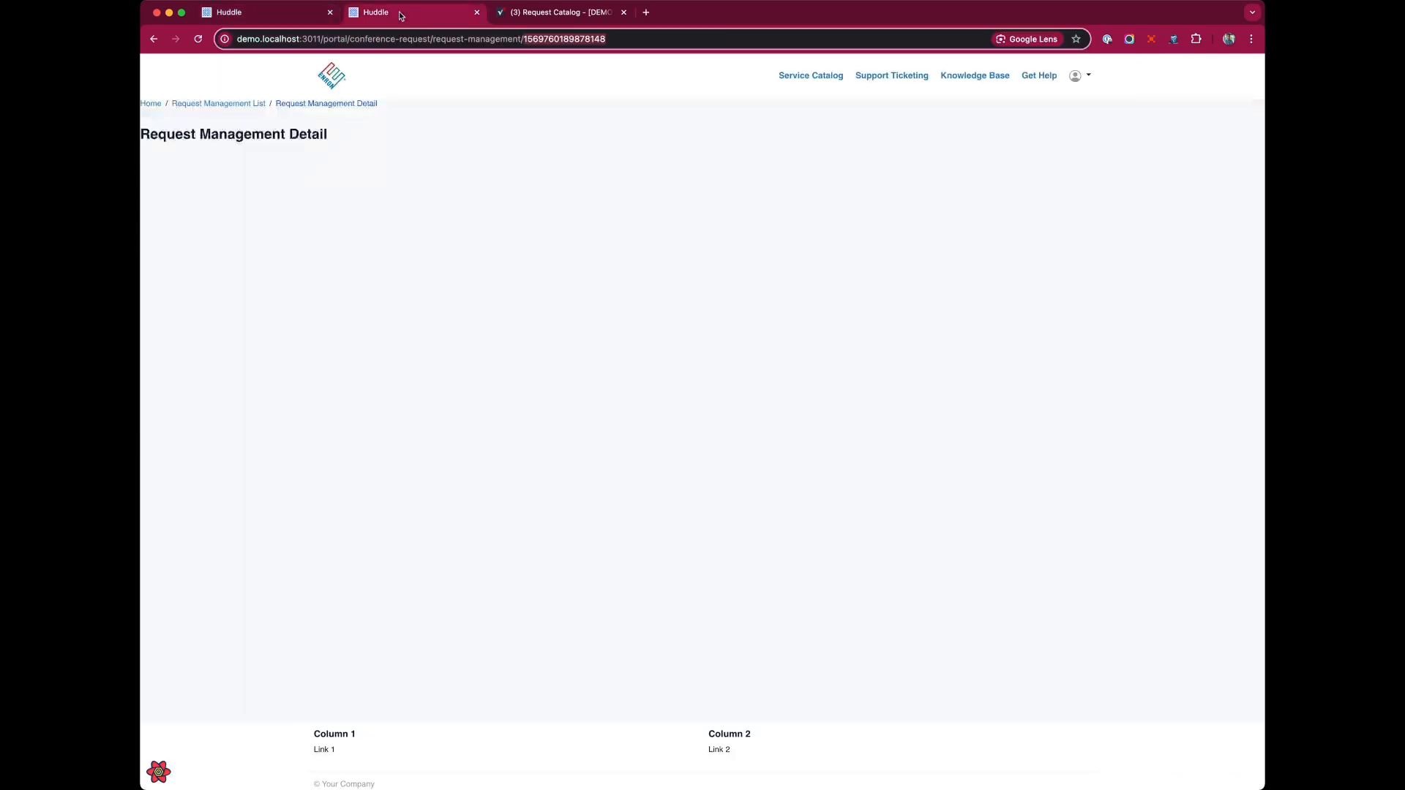
click(609, 316)
key(super+r)
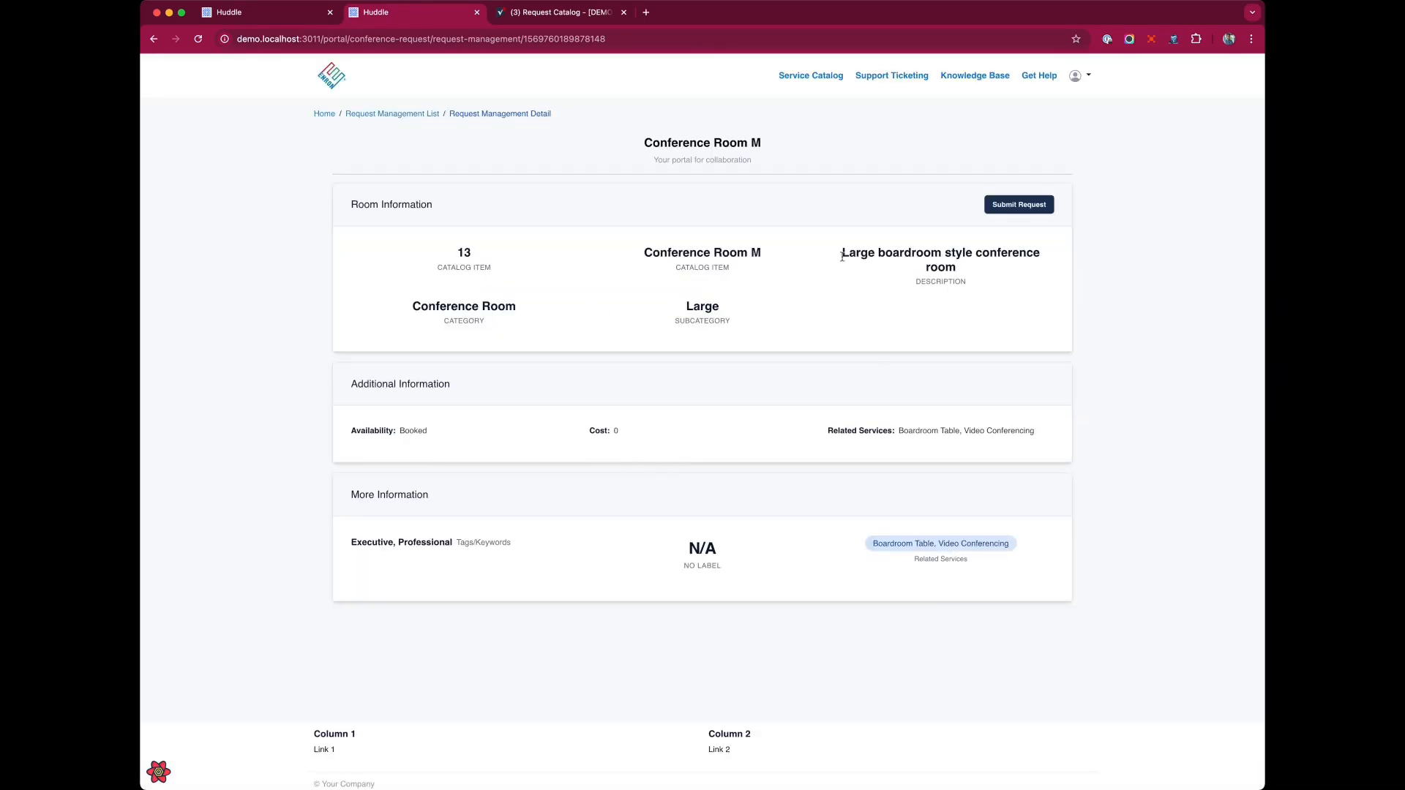
click(239, 15)
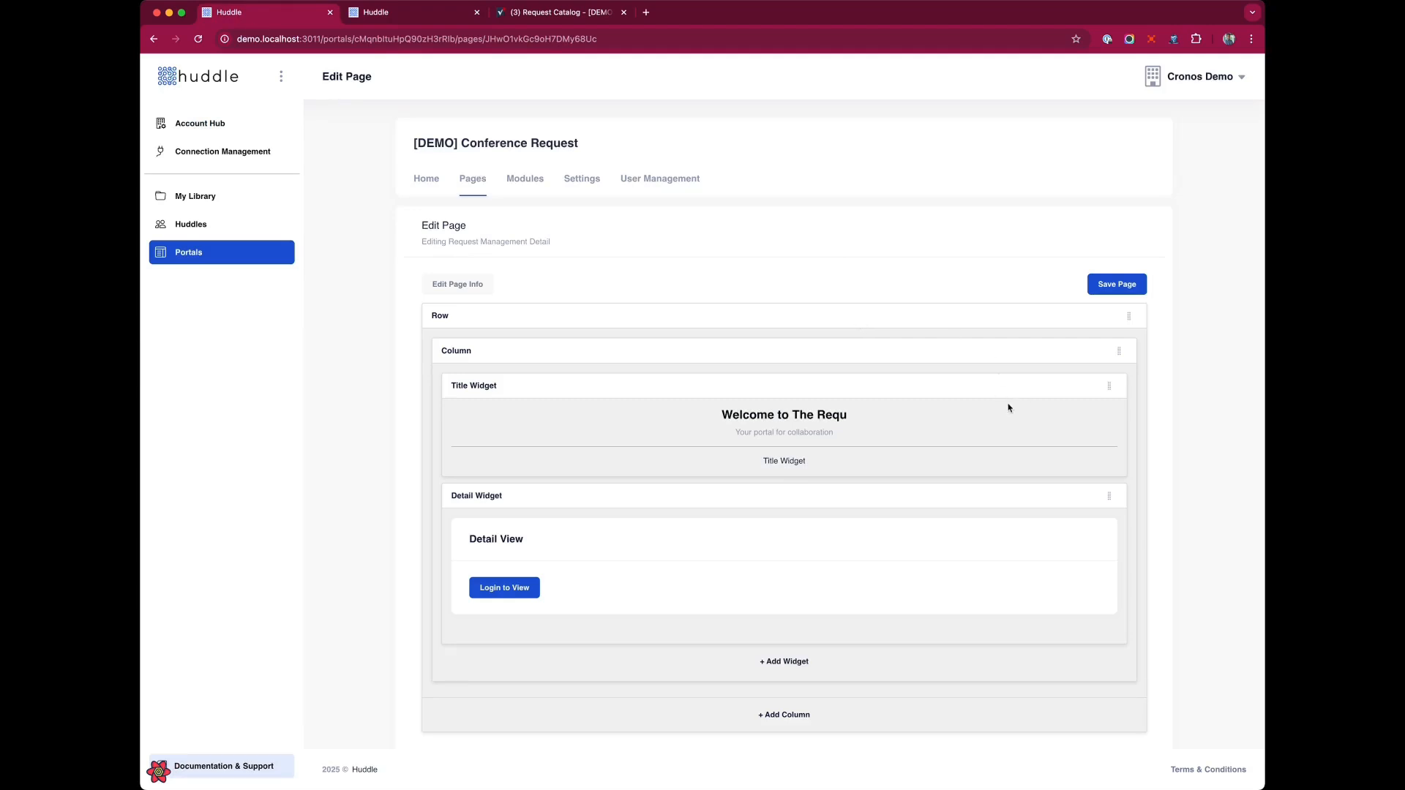
Change the title widget's text alignment to left and save it.
click(1071, 385)
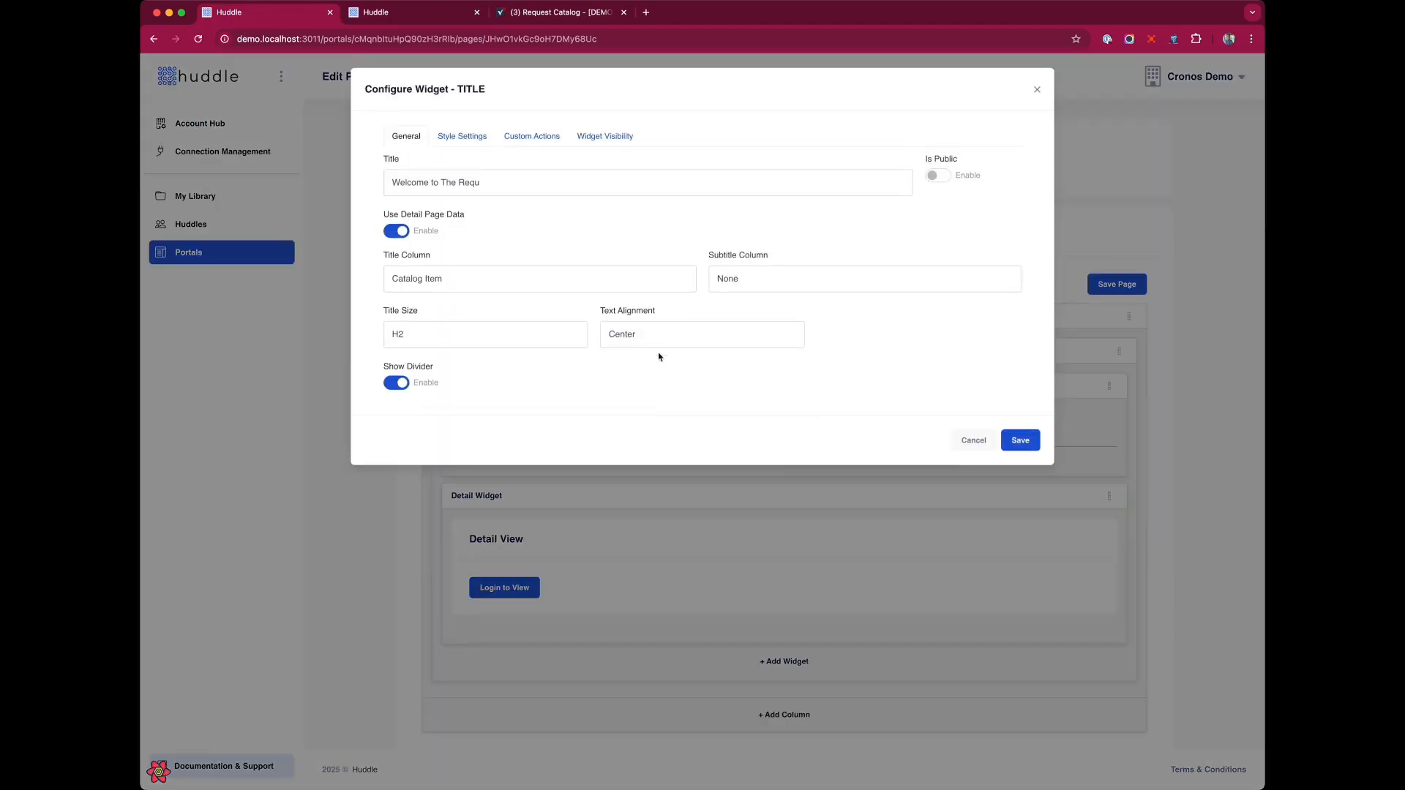
click(1023, 441)
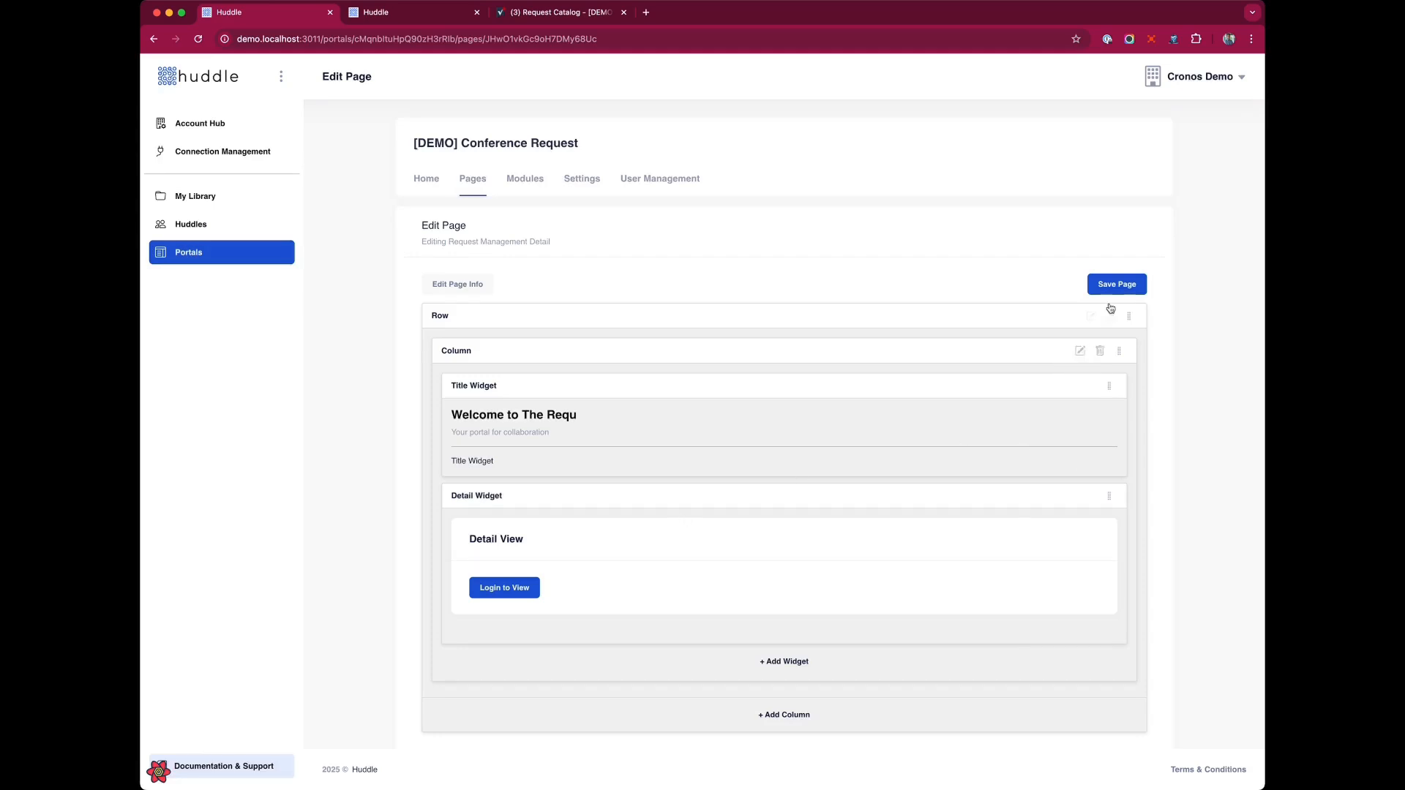
Set the row's CSS classes to container card and save the page.
click(1093, 316)
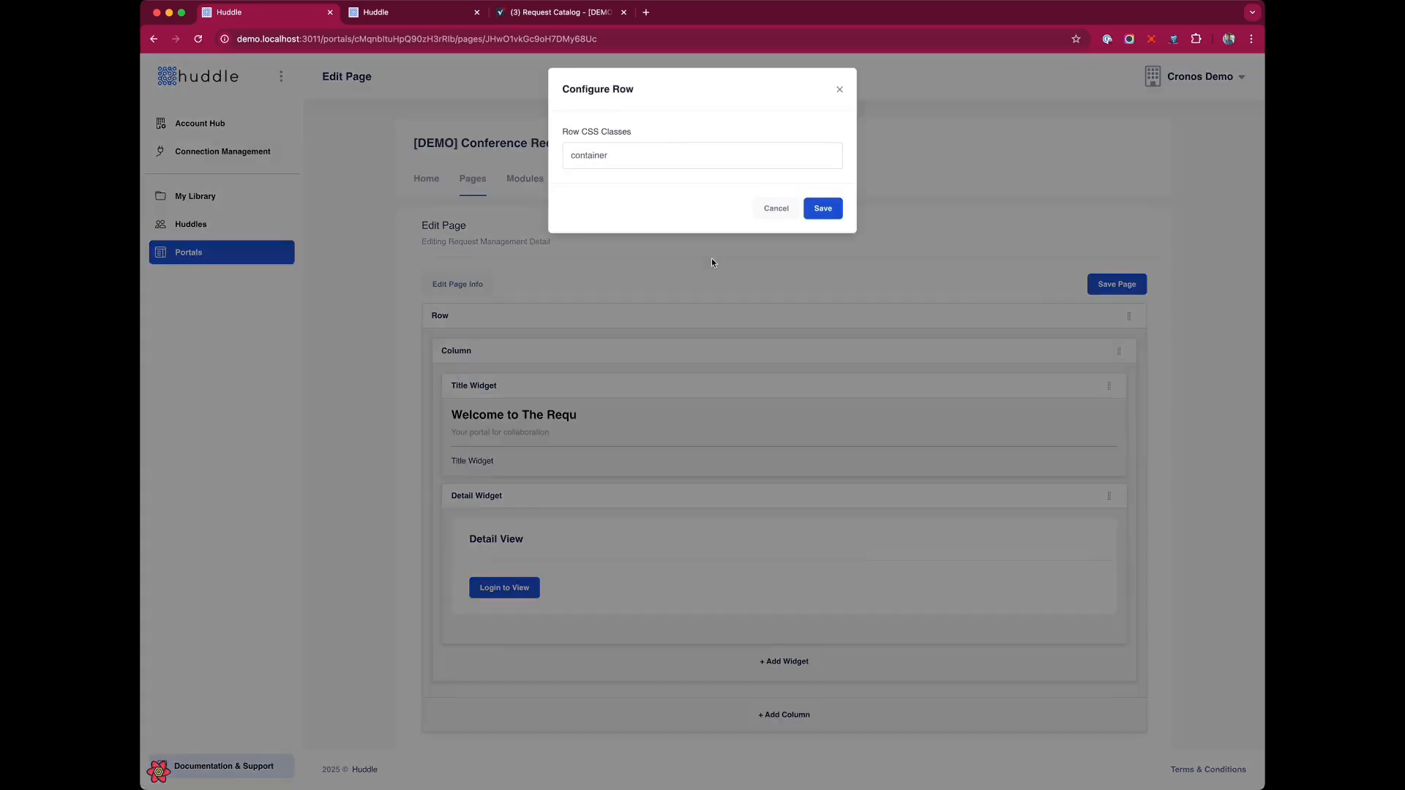
click(668, 158)
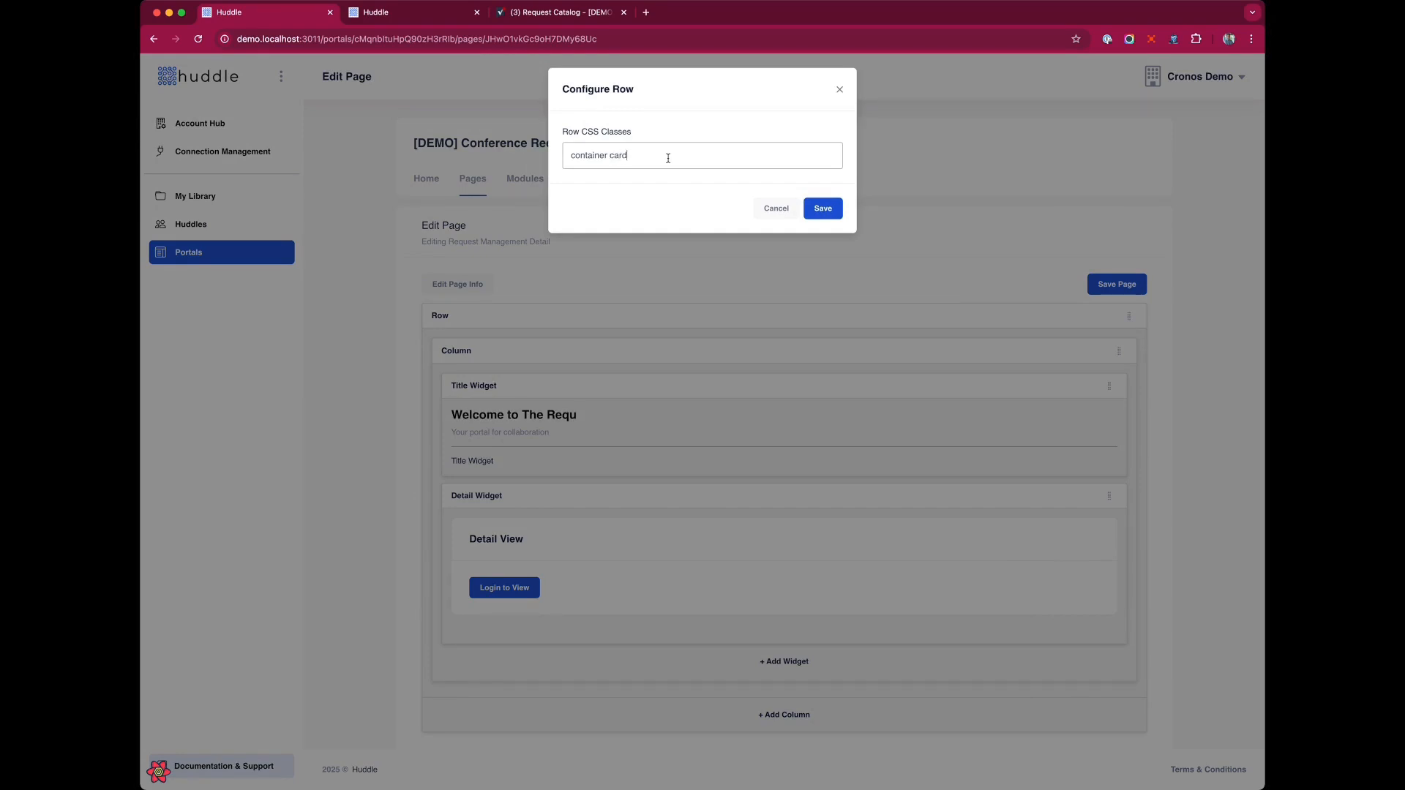
click(822, 209)
click(1140, 286)
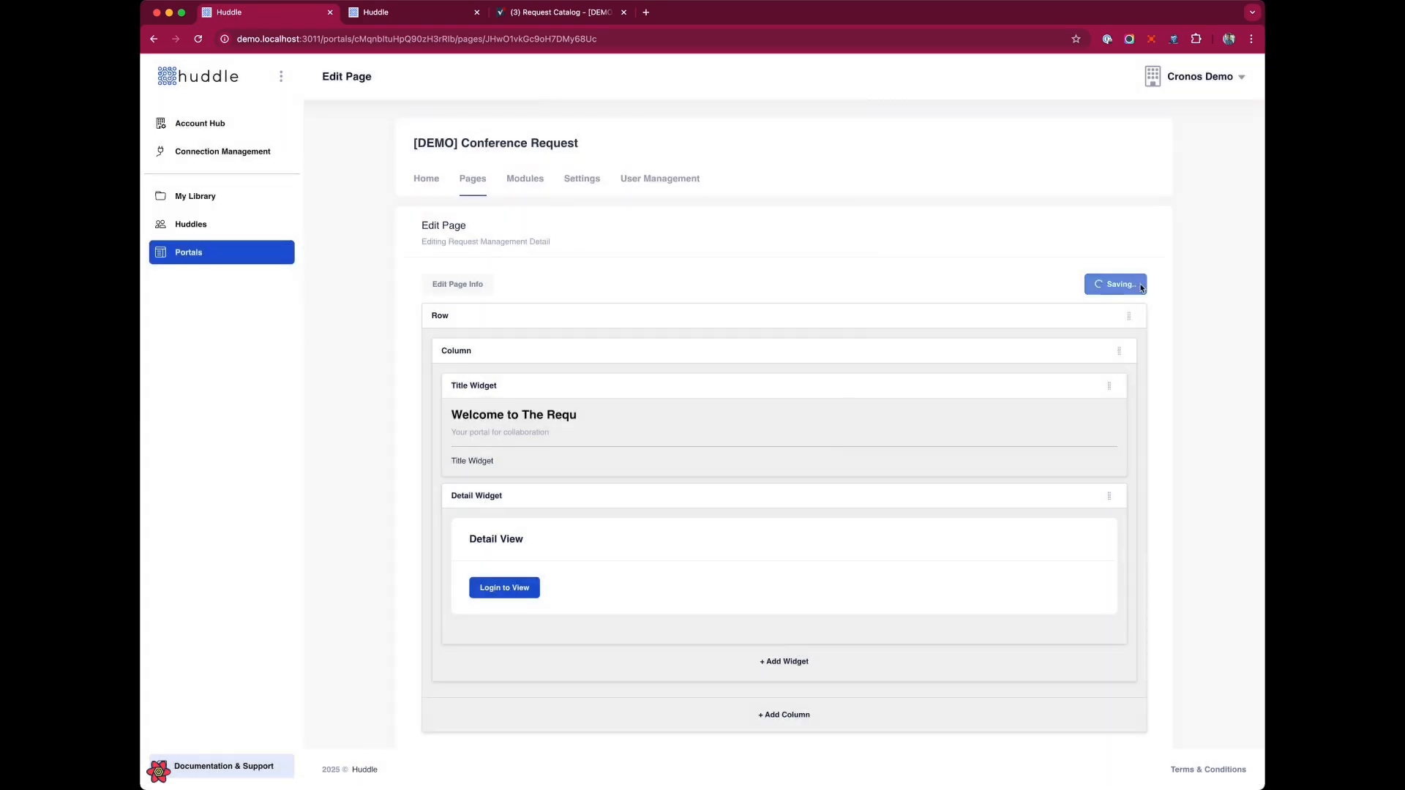
Reload the room detail page in the portal tab to check the styling, then return to the editor.
click(404, 15)
key(super+r)
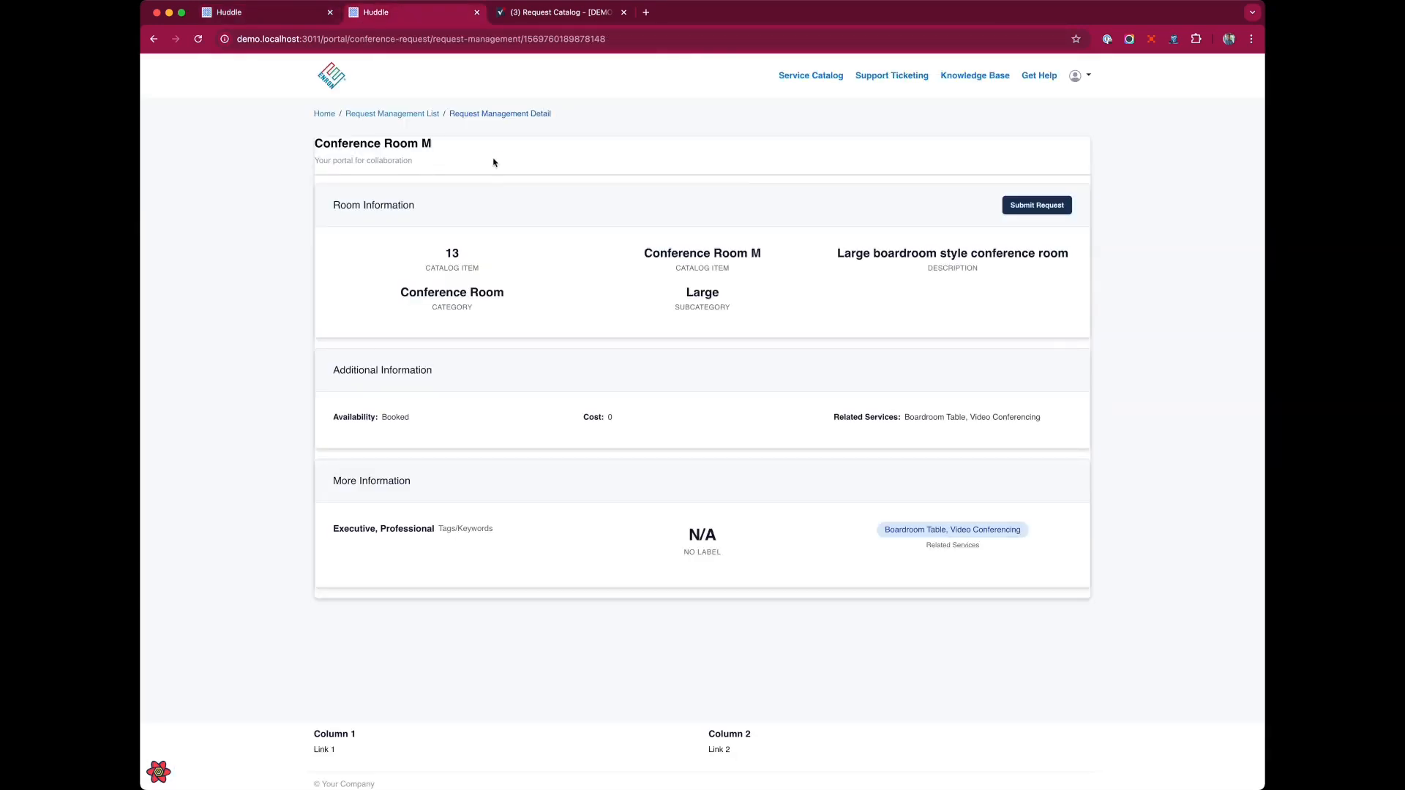
click(274, 13)
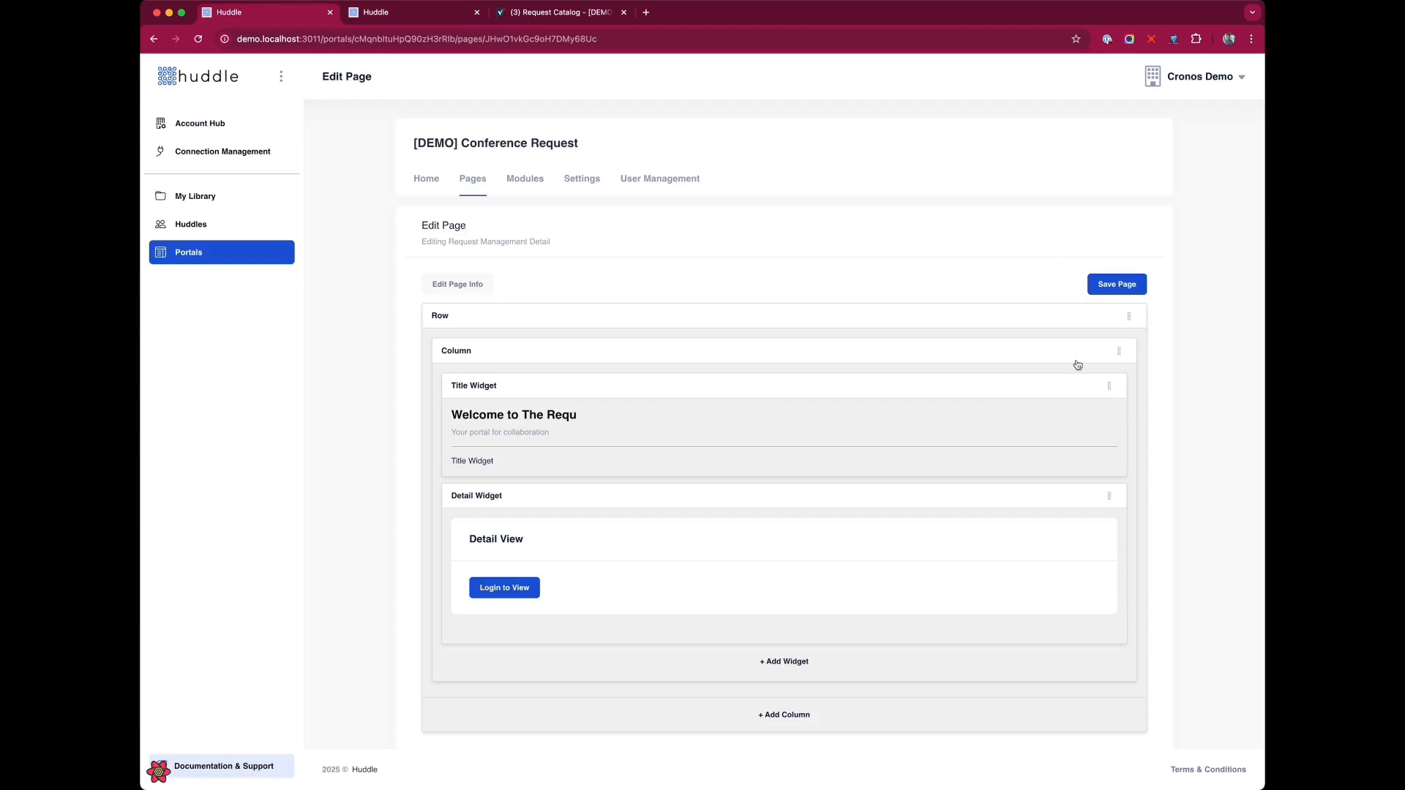
Remove the card class from the row's CSS classes, leaving only container, then save the row and the page.
click(1088, 316)
double_click(638, 162)
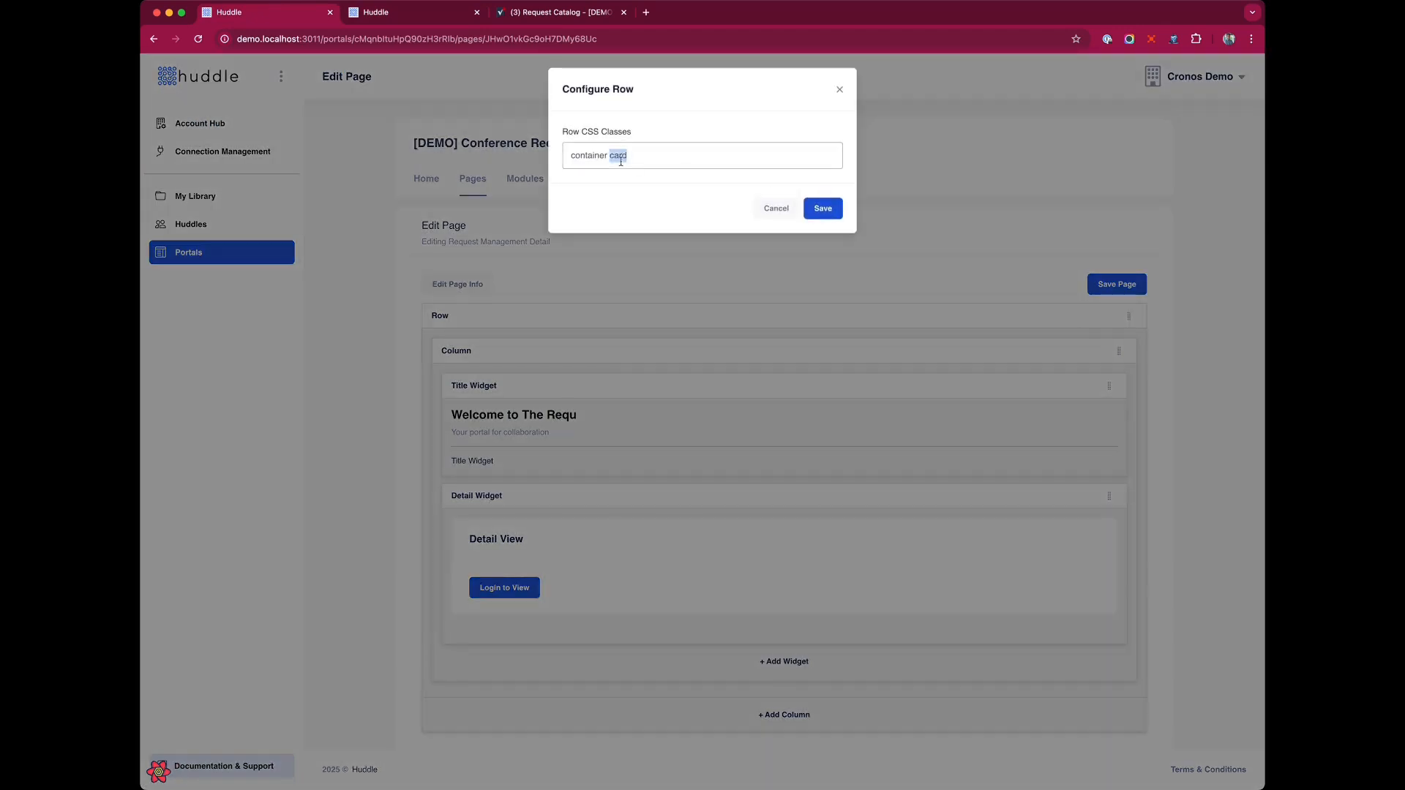
key(BackSpace)
click(822, 209)
click(1113, 287)
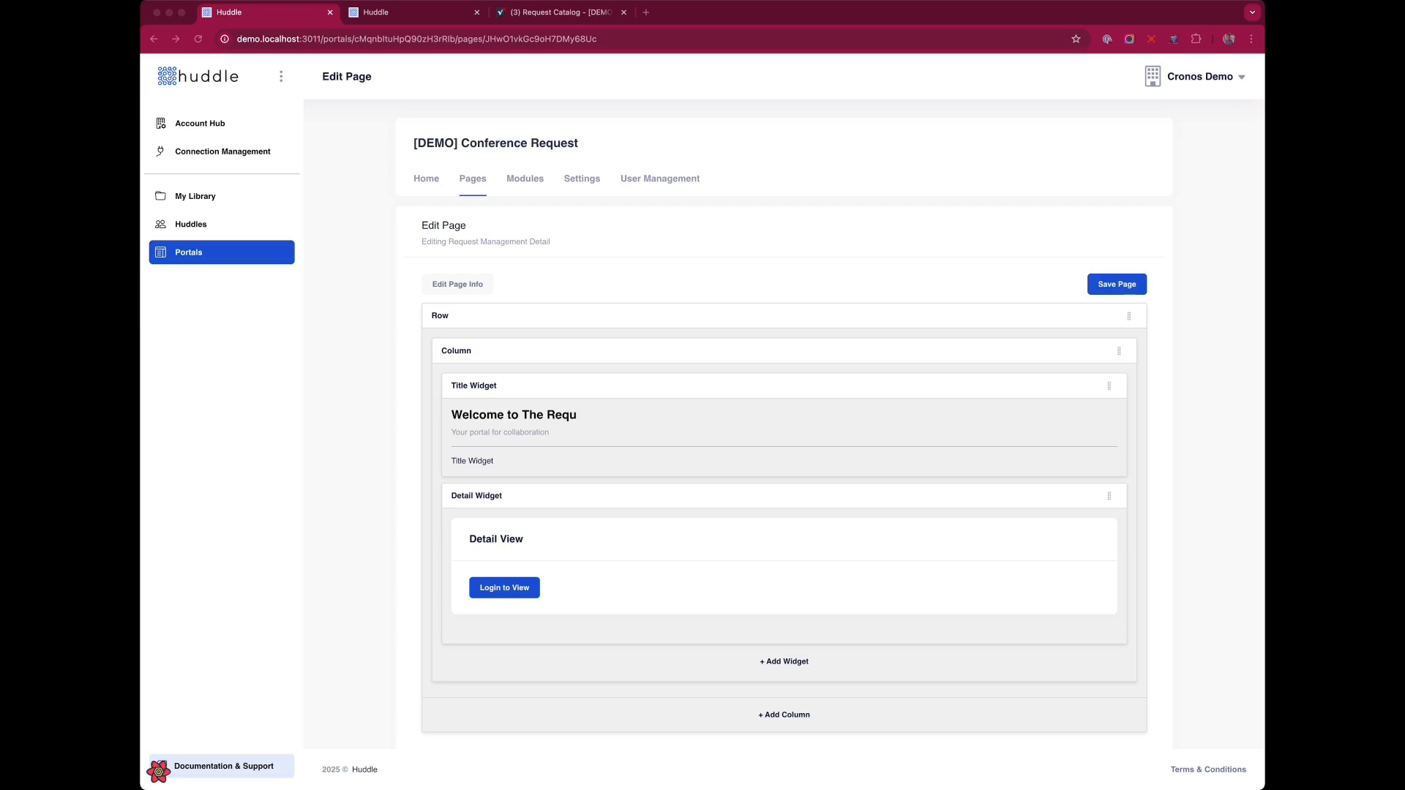
Reload the room detail page in the portal tab and review the Conference Room M layout and fields.
click(412, 22)
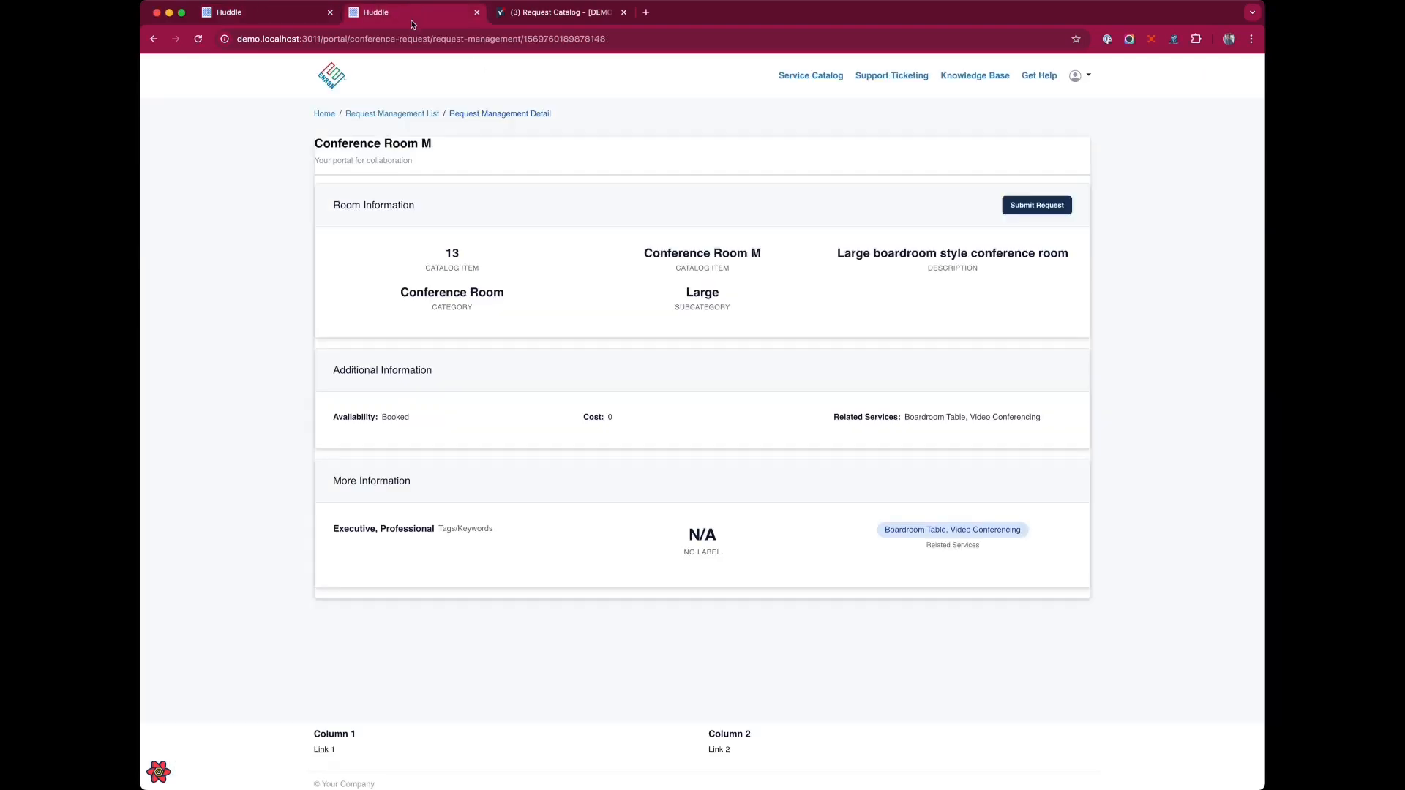
key(super+r)
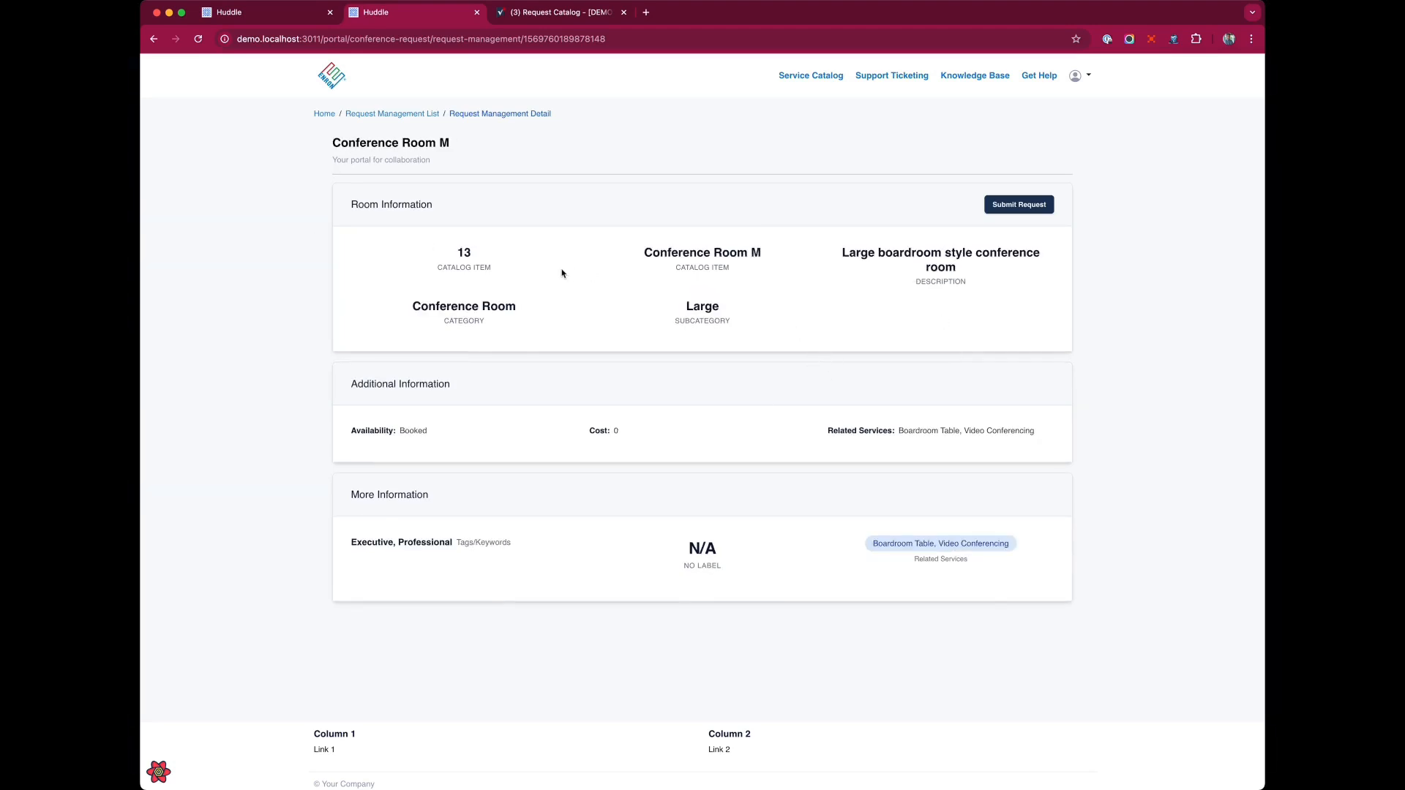
drag(331, 143, 487, 147)
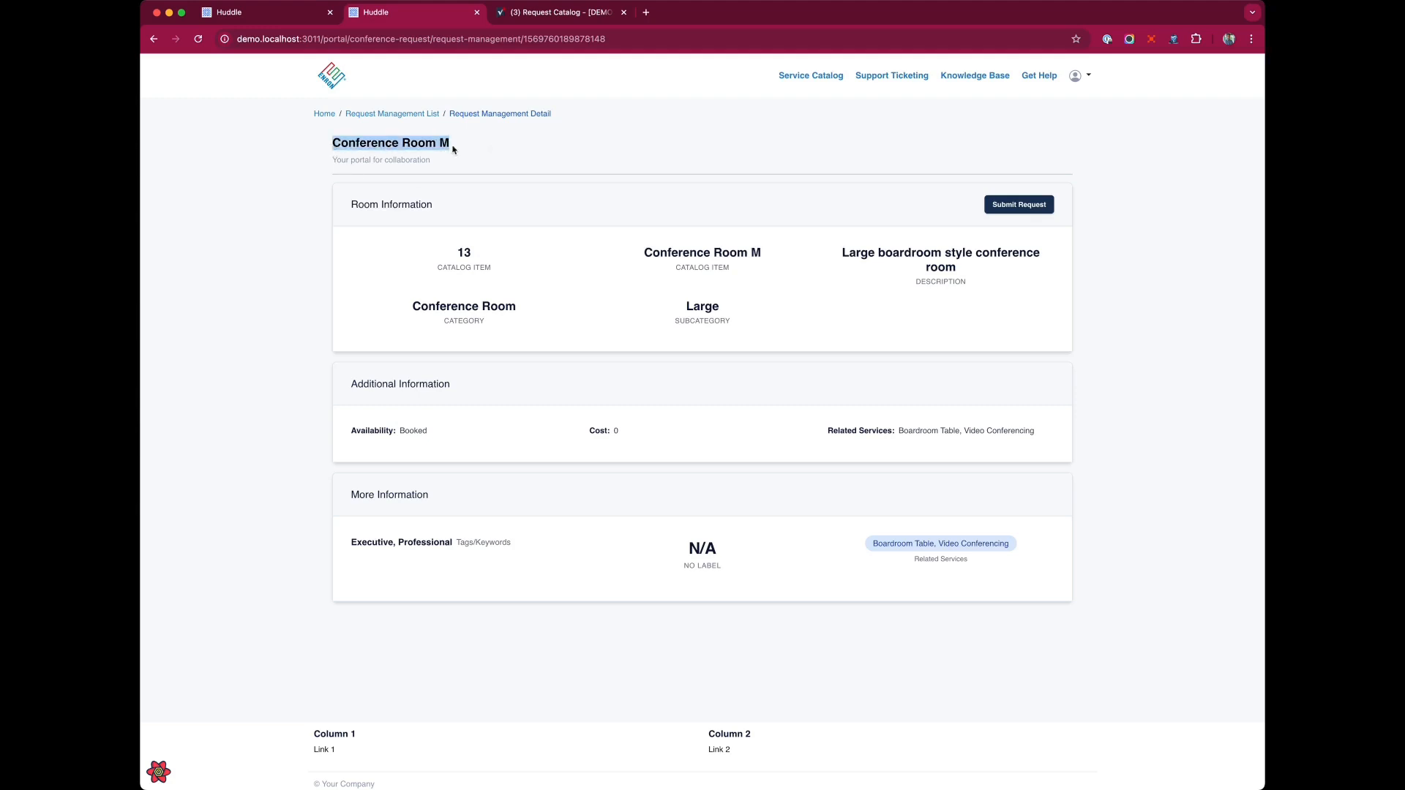
drag(347, 153, 480, 158)
click(449, 195)
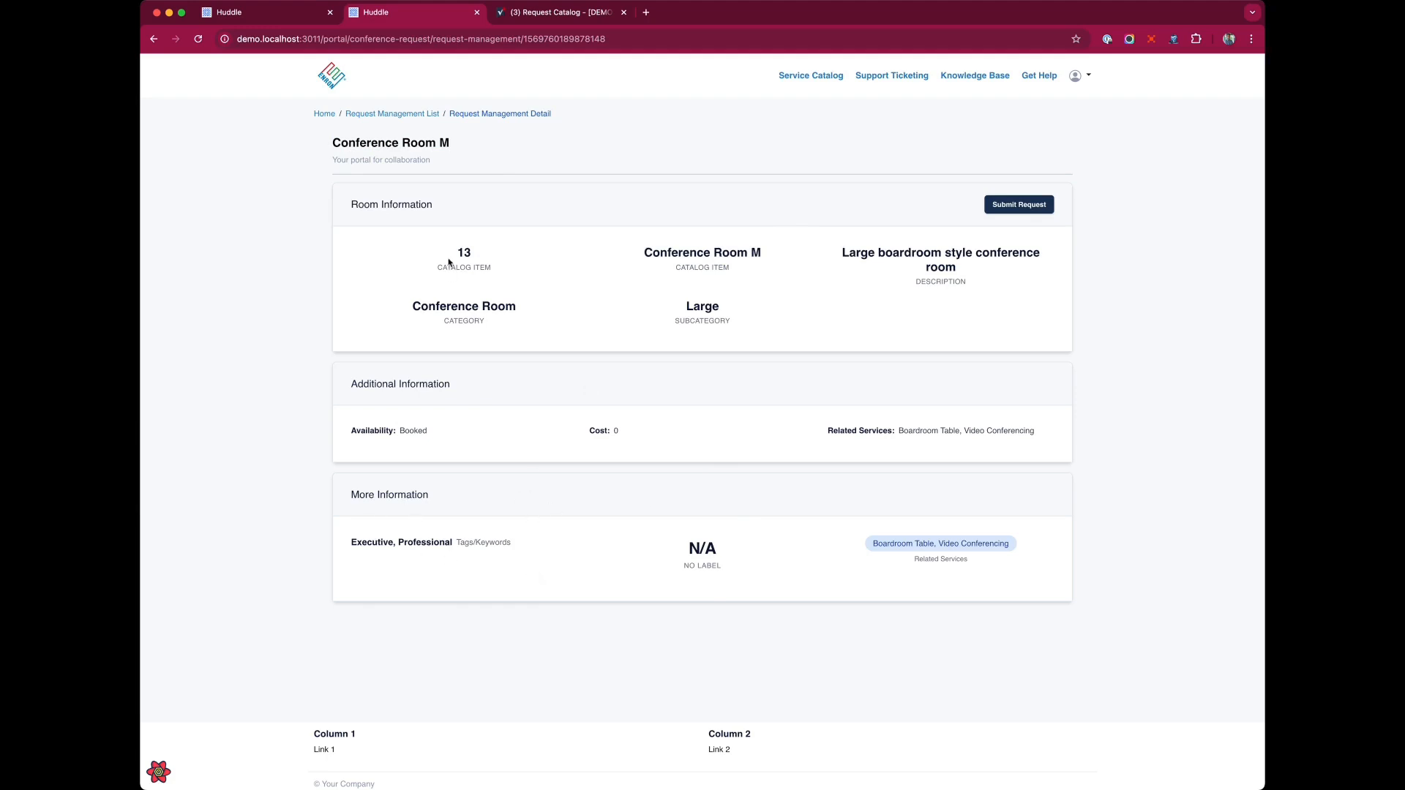
drag(449, 255, 920, 309)
click(663, 322)
Compare the Conference Room M row in the Smartsheet request catalog with the portal detail page.
click(567, 12)
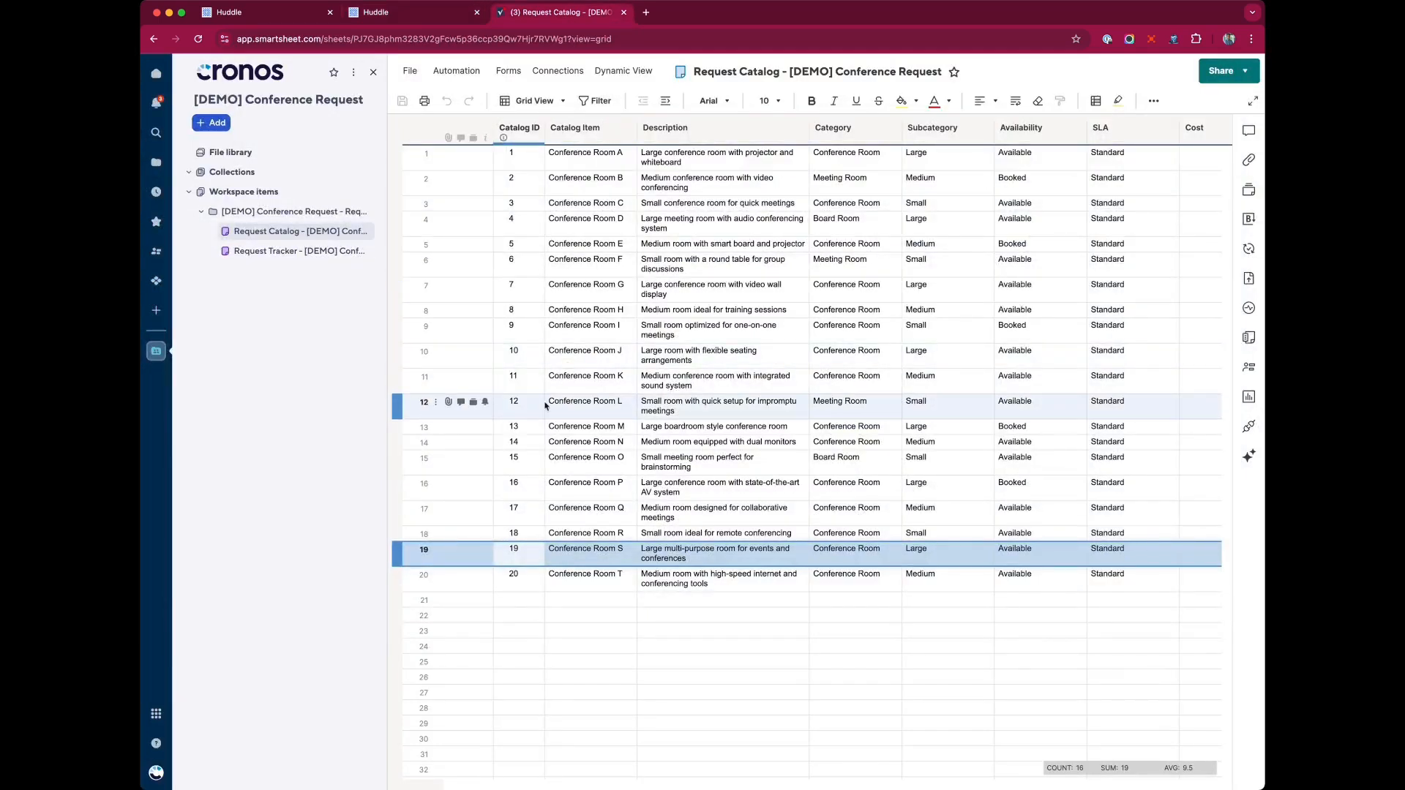
click(553, 430)
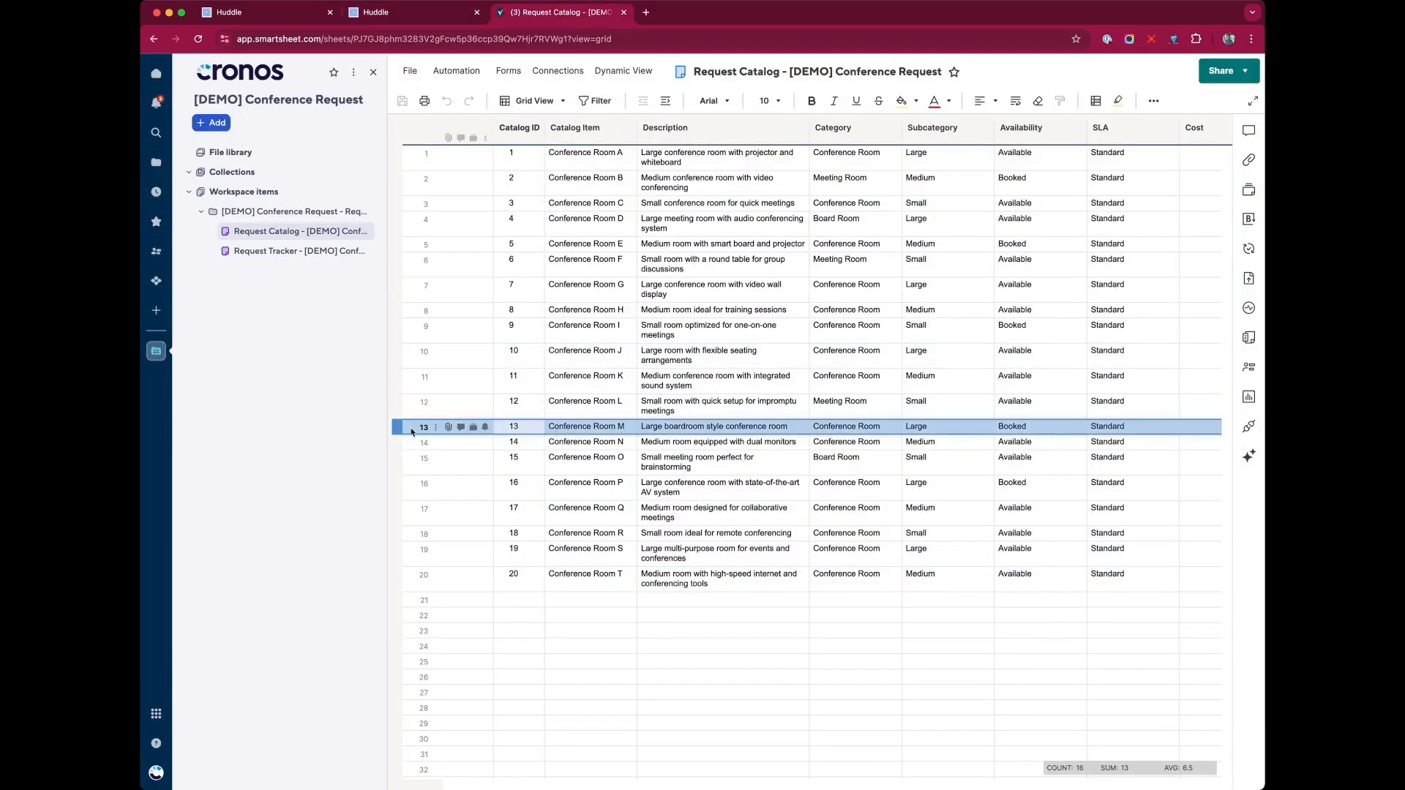
scroll(622, 424, right, 3)
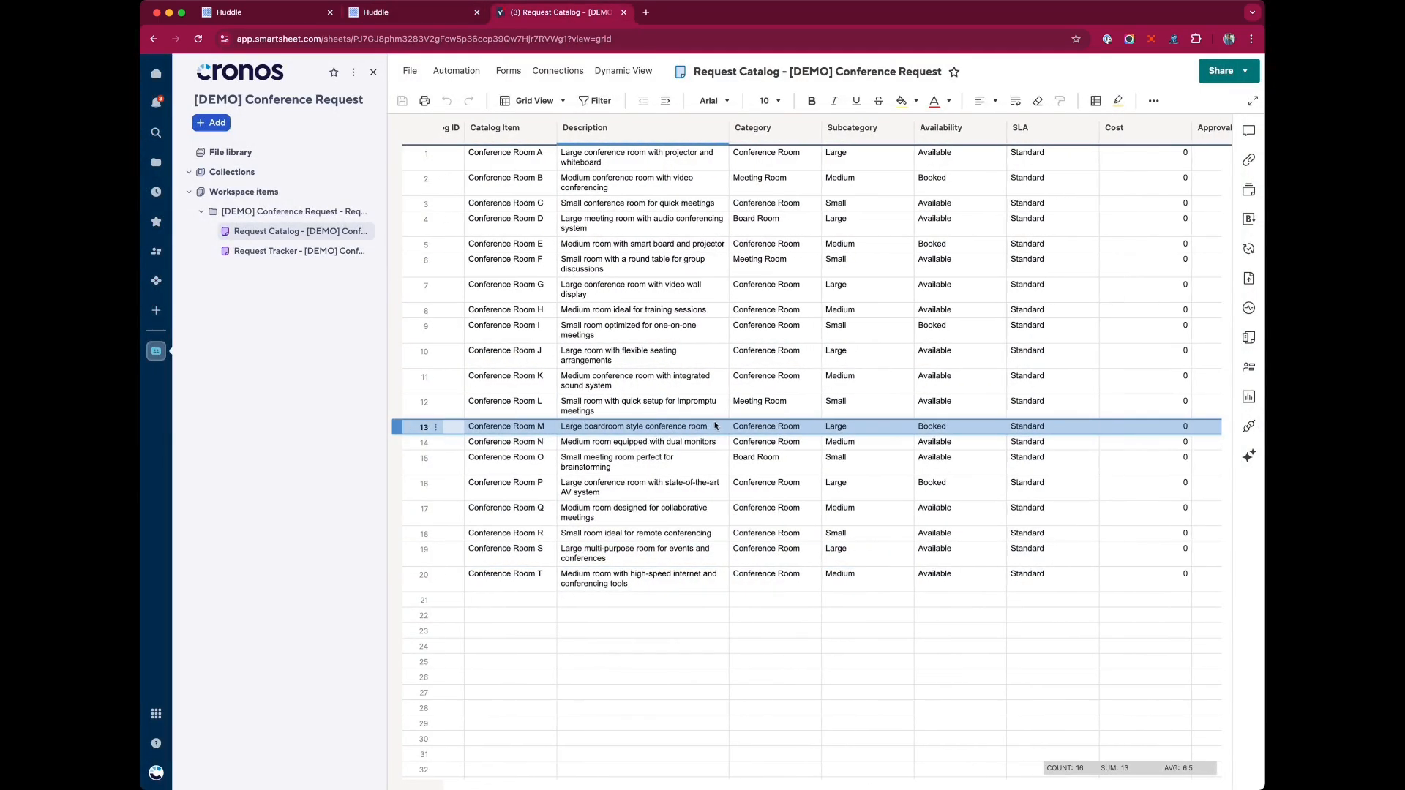
click(428, 13)
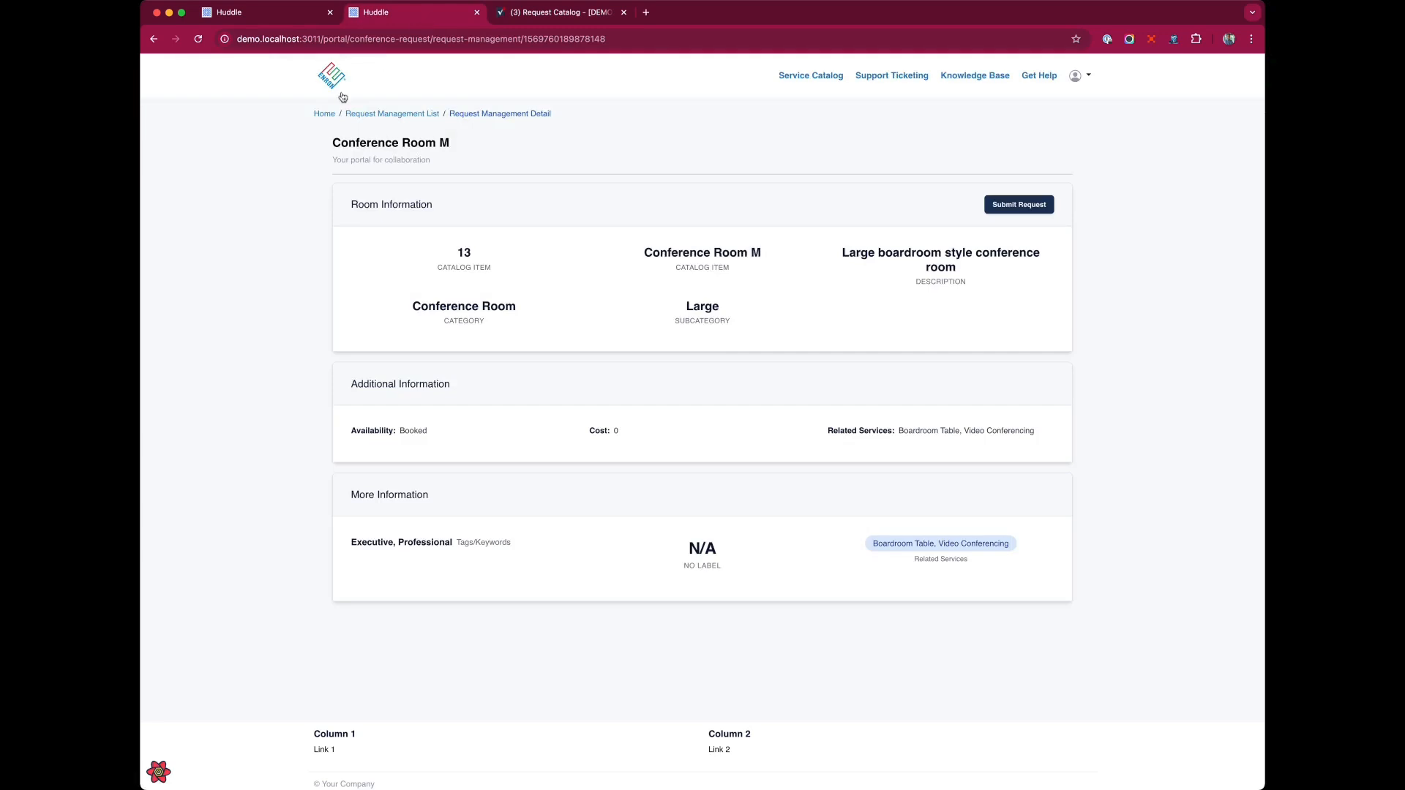
Open Conference Room J's detail page from the portal catalog list and check it against the sheet.
click(416, 115)
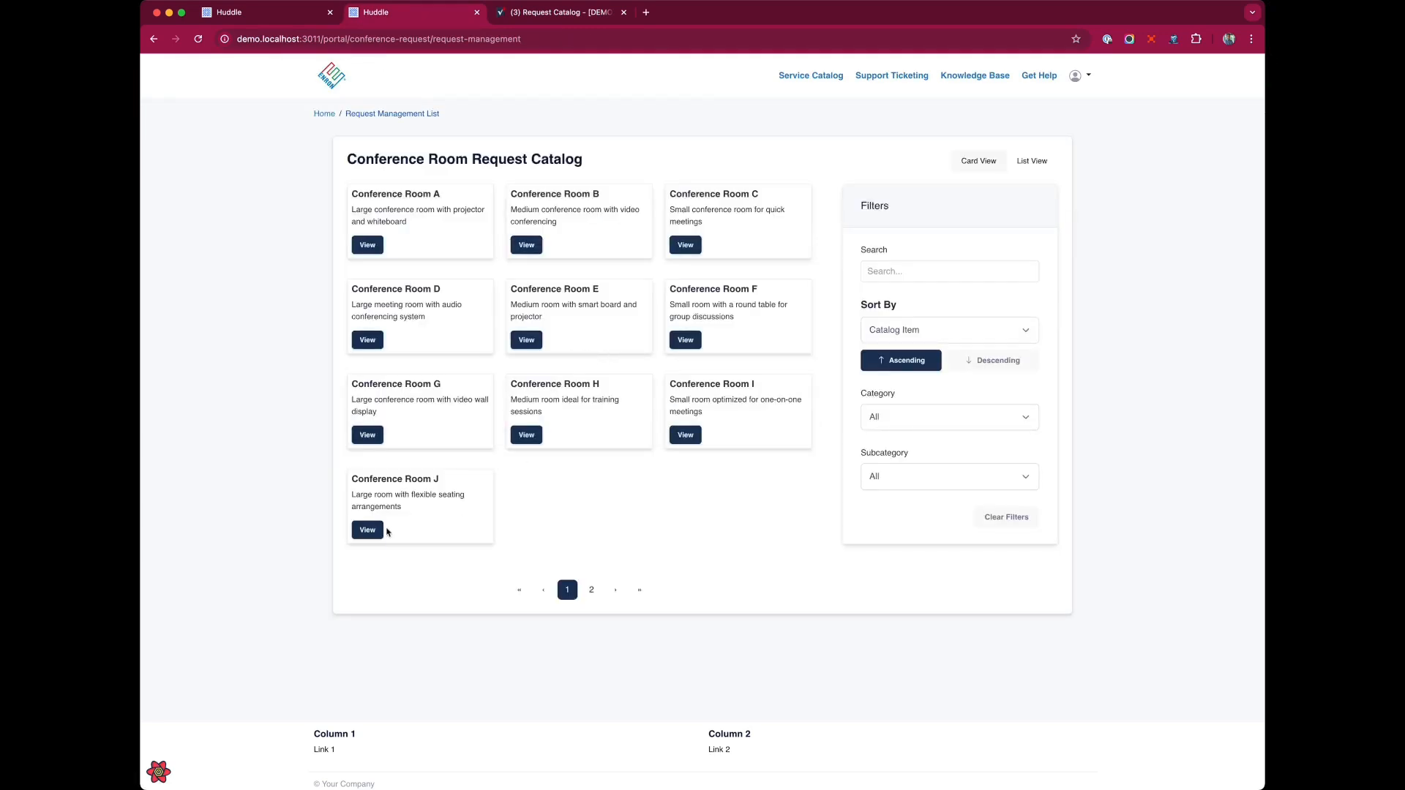
click(373, 532)
click(557, 13)
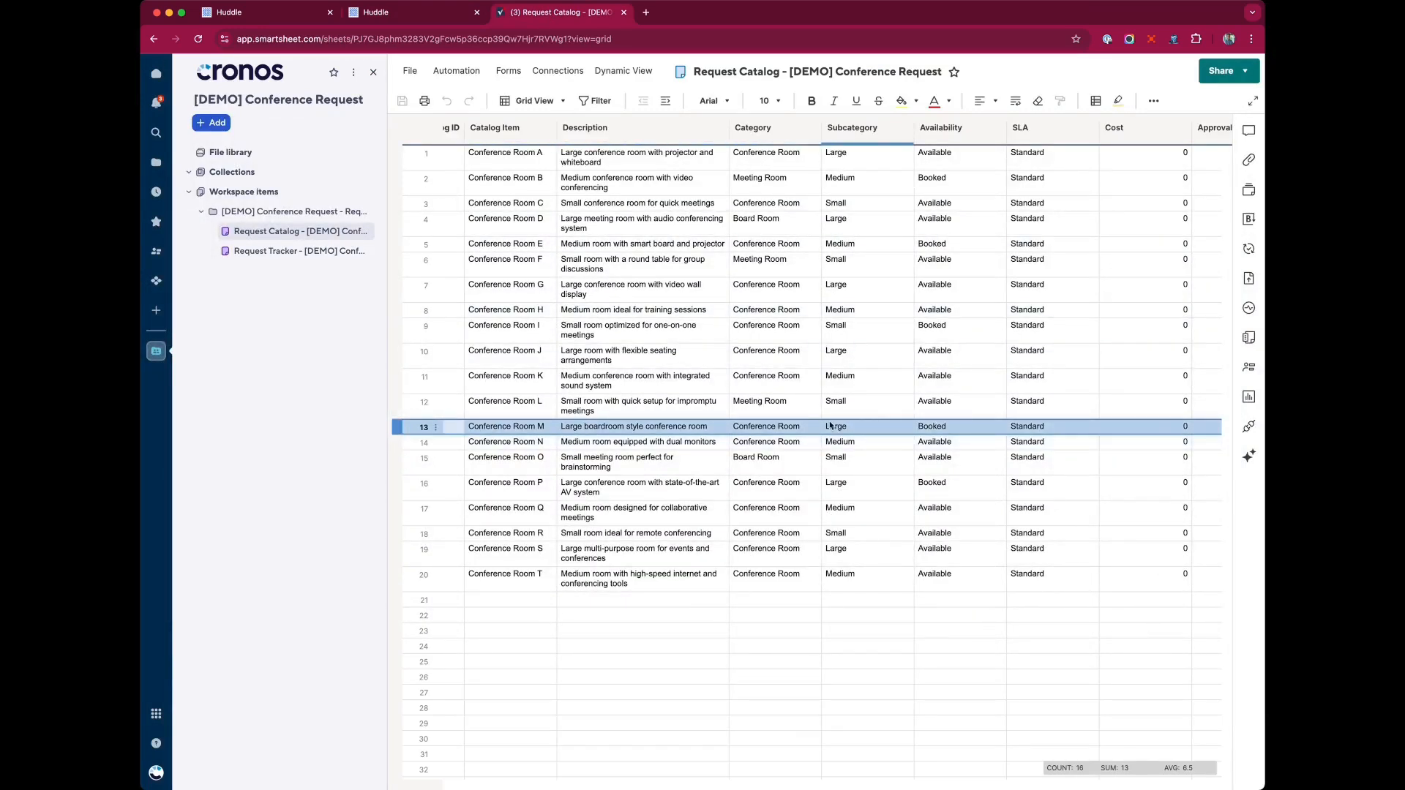
scroll(830, 425, right, 5)
scroll(831, 426, left, 8)
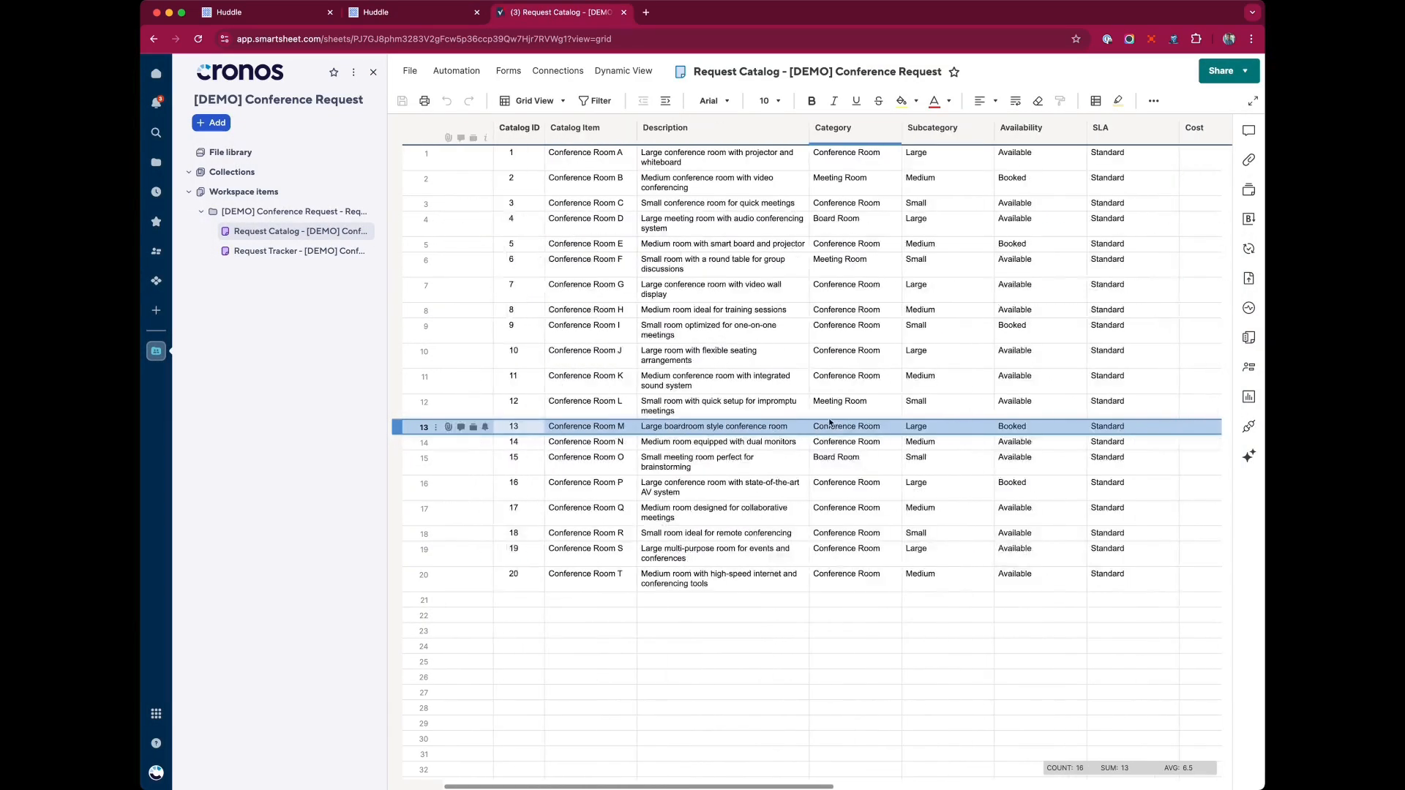
click(419, 18)
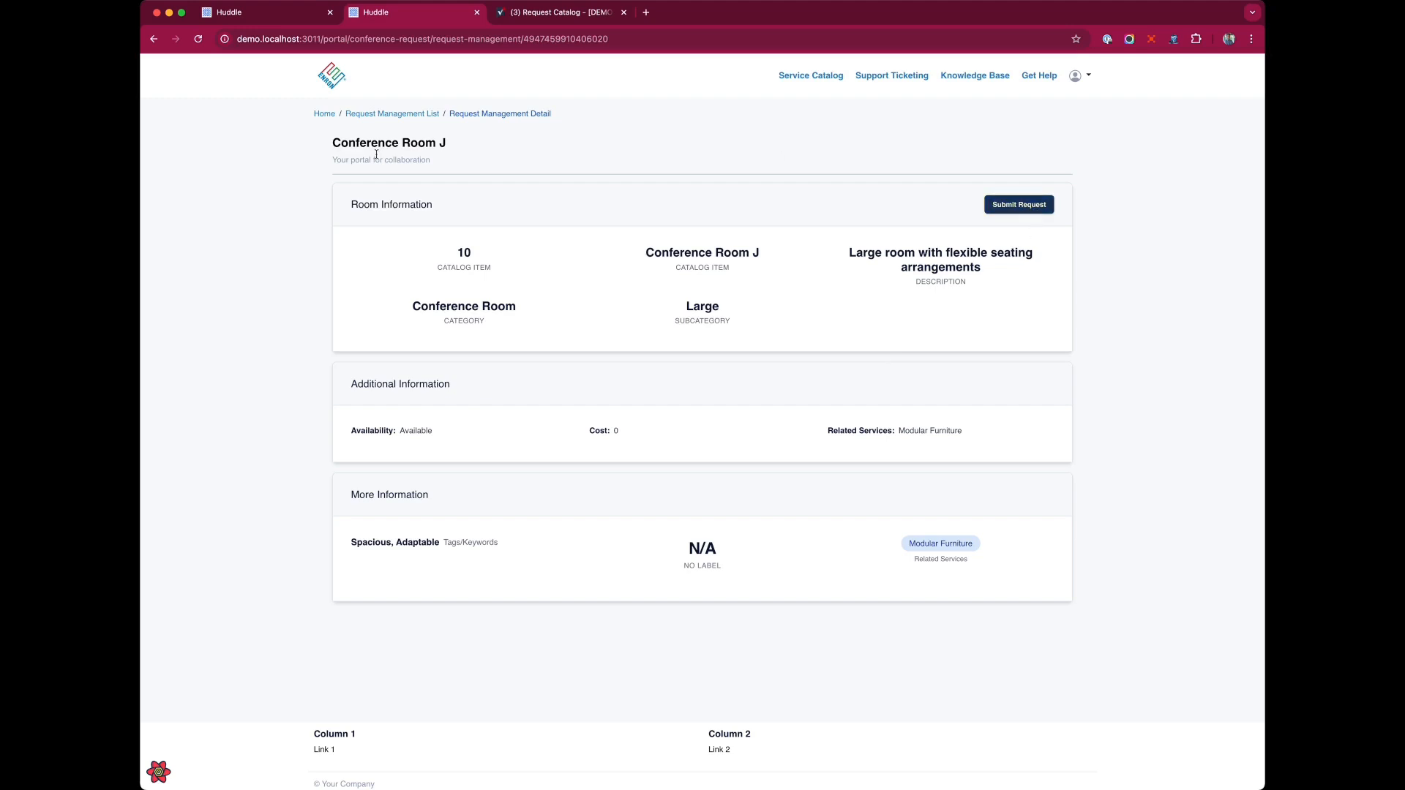
Open Conference Room J's request form and enter the request title QBR - Room Needed.
drag(335, 151, 495, 145)
click(461, 252)
click(1019, 204)
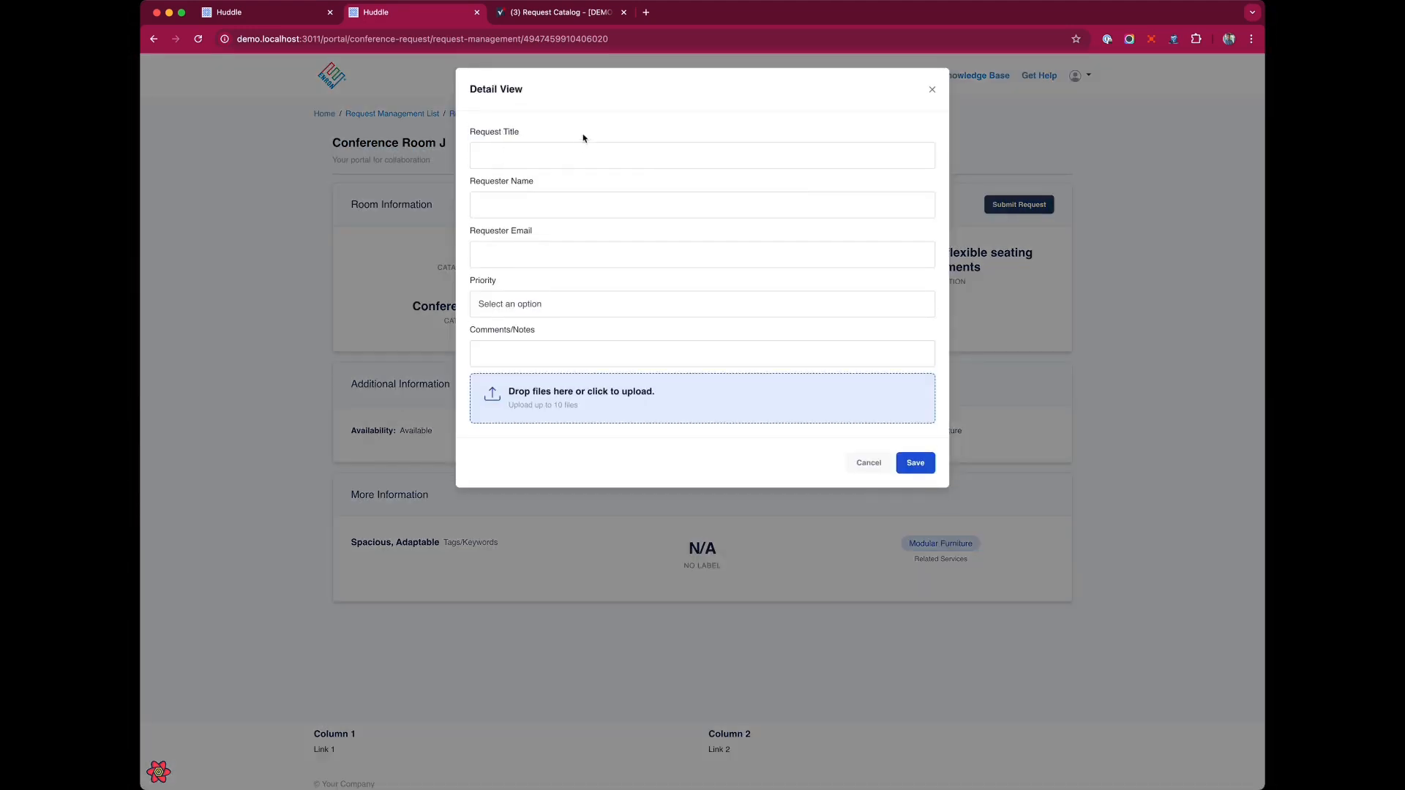
click(544, 161)
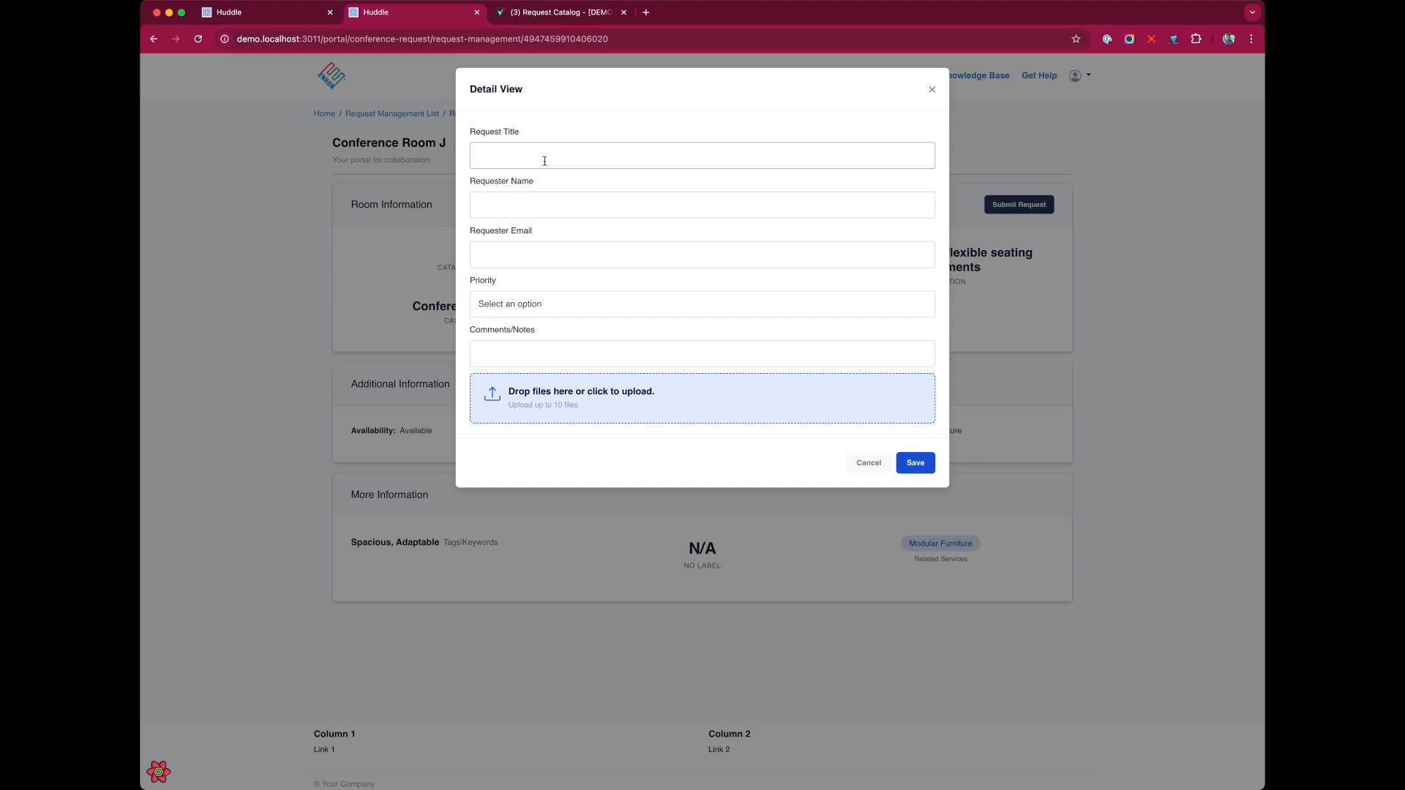
text(QBR - Room Needed)
Fill in the requester's full name and e-mail address, and set the priority to Medium.
click(575, 211)
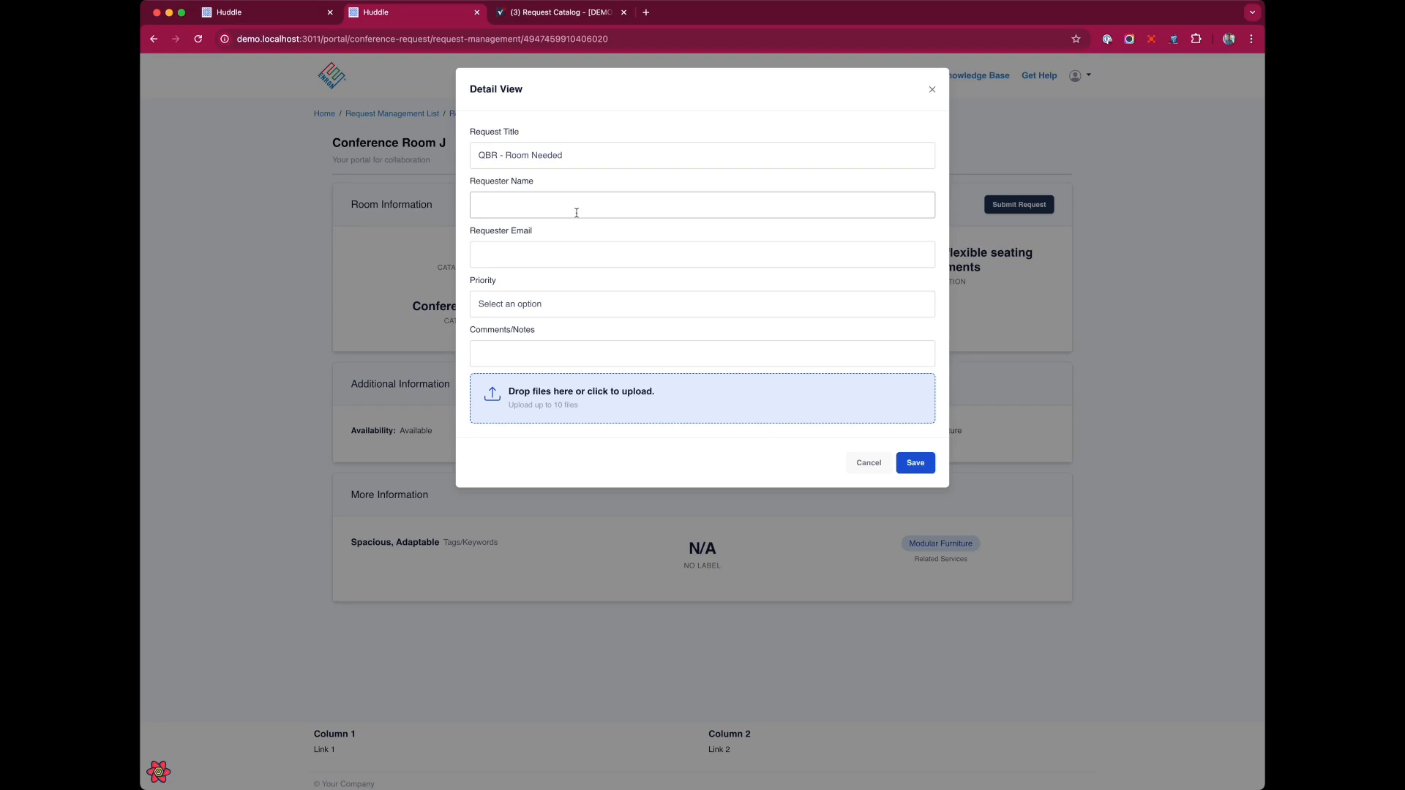
key(Tab)
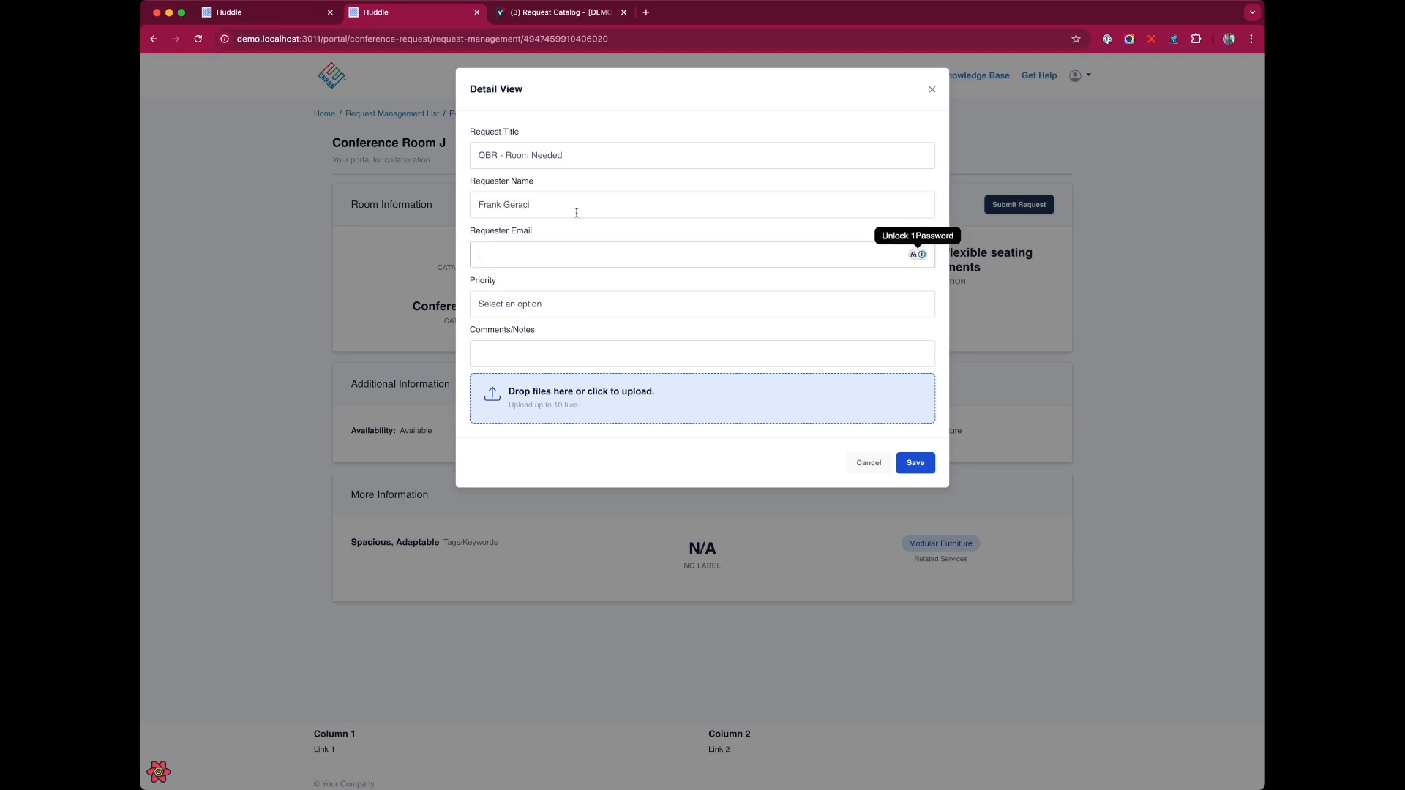
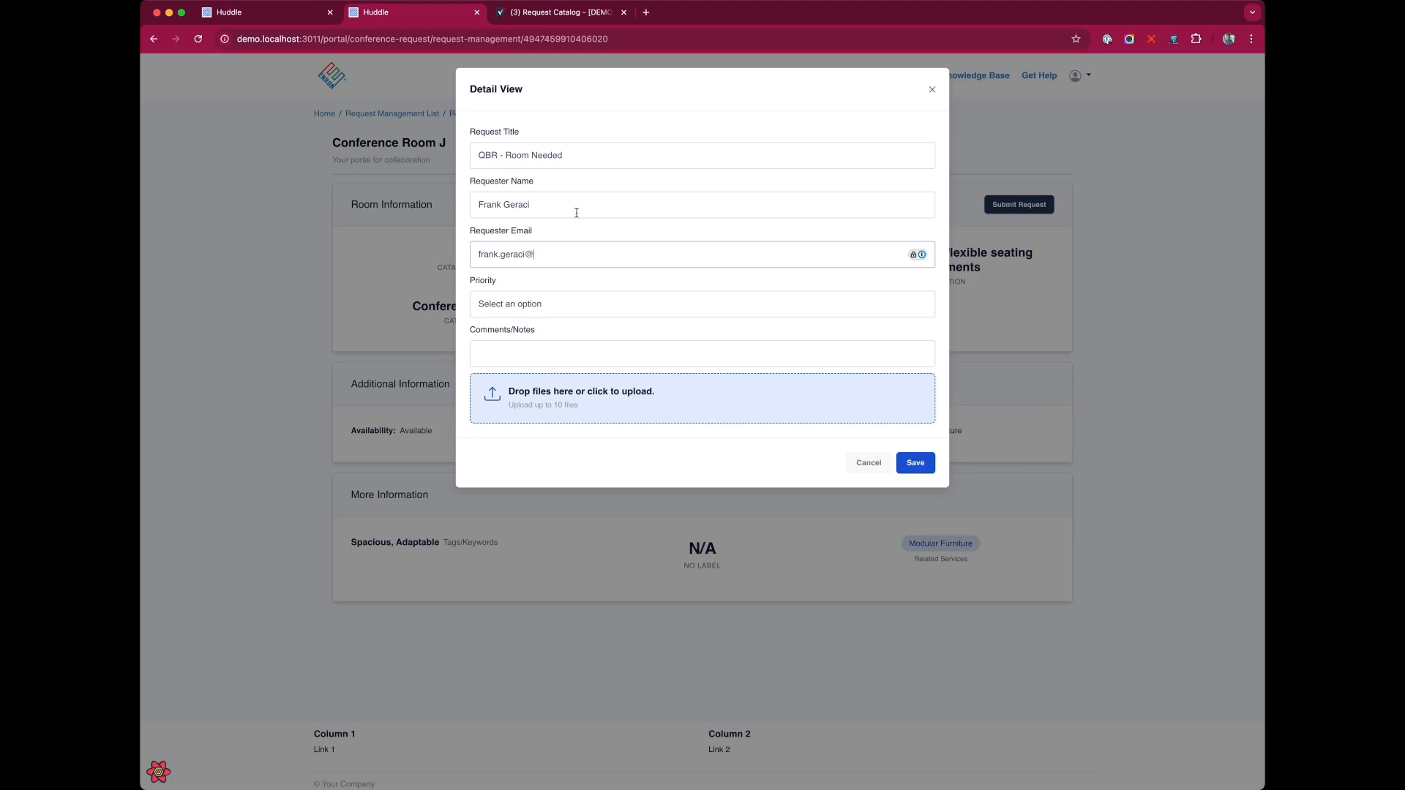
key(Tab)
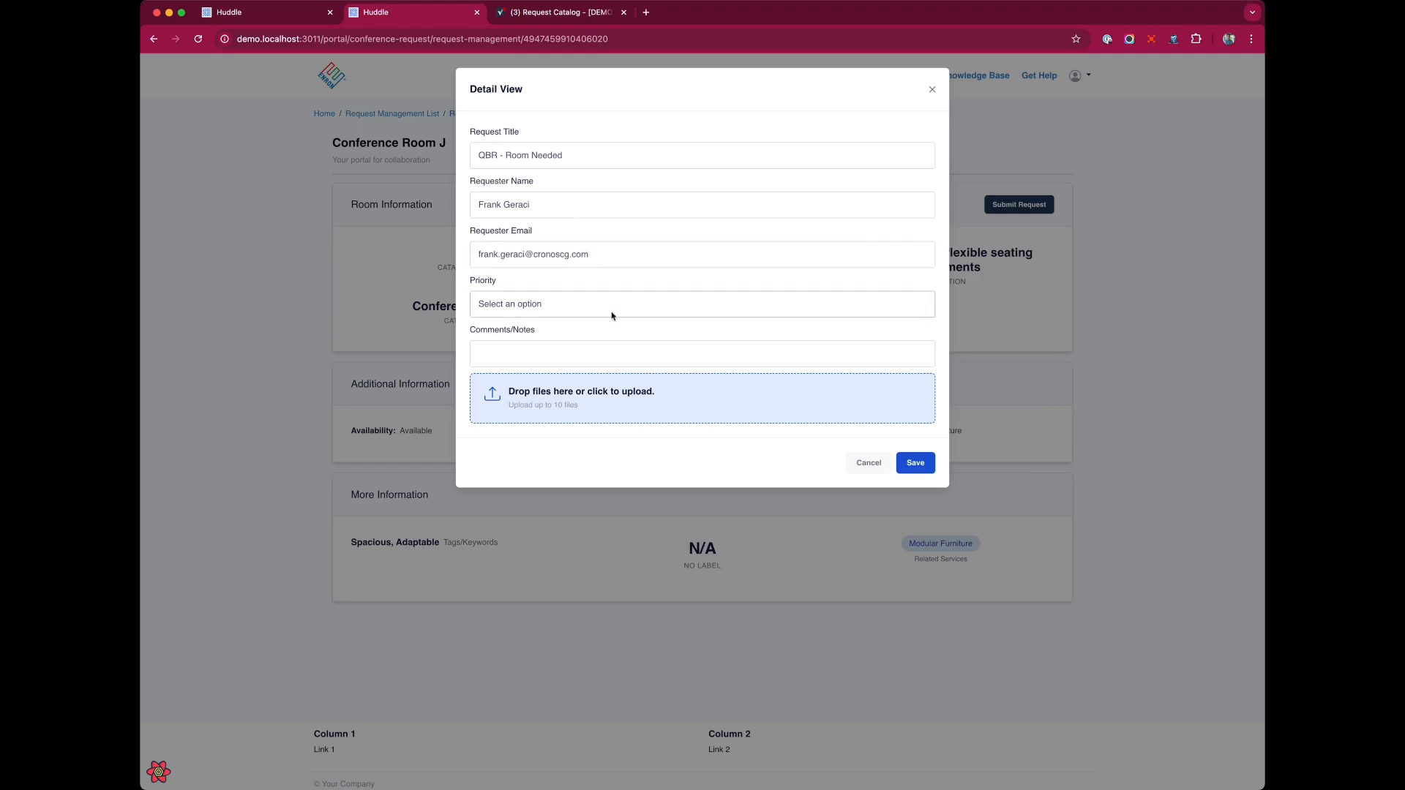
key(m)
Add the comment We also need a TV and save the request.
click(550, 359)
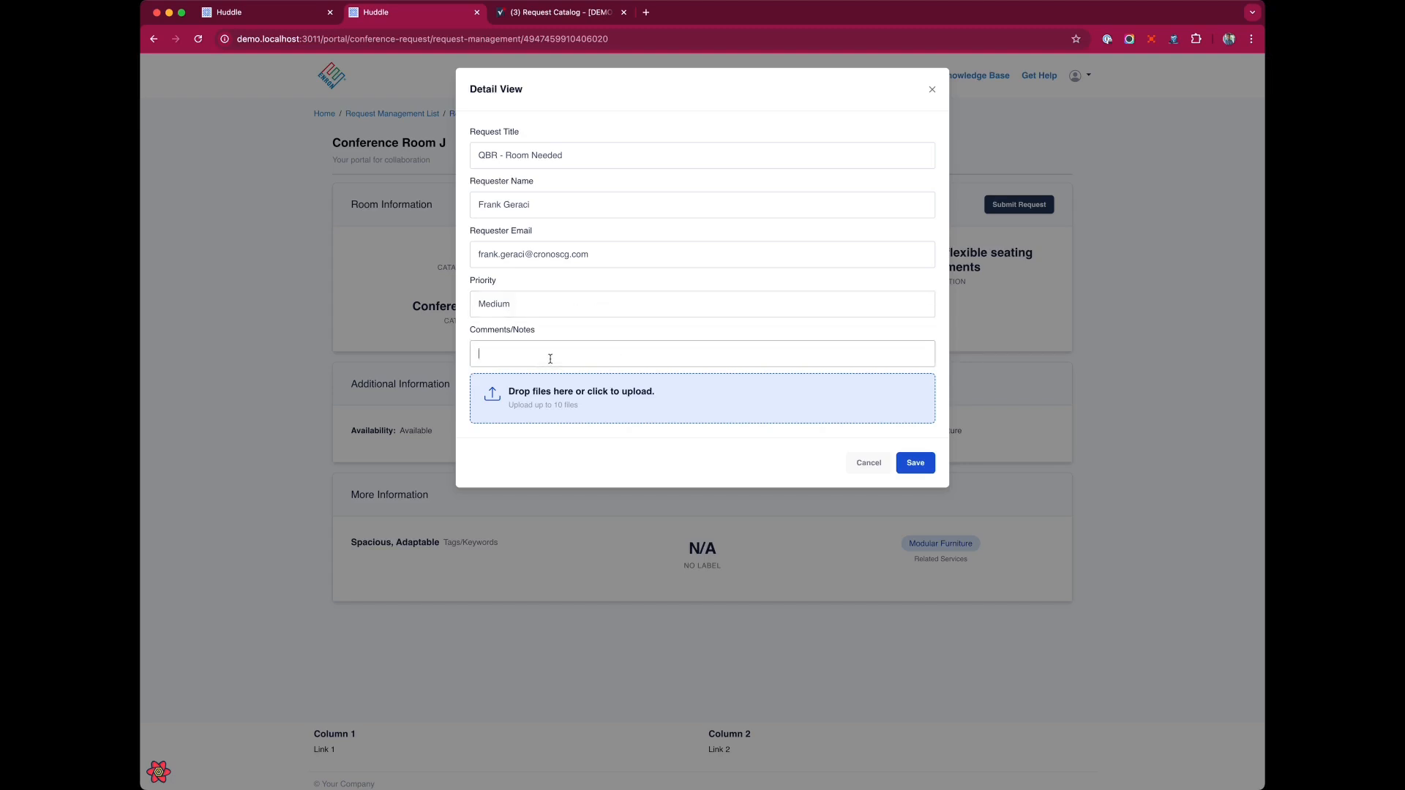
text(We also need a TV)
click(916, 465)
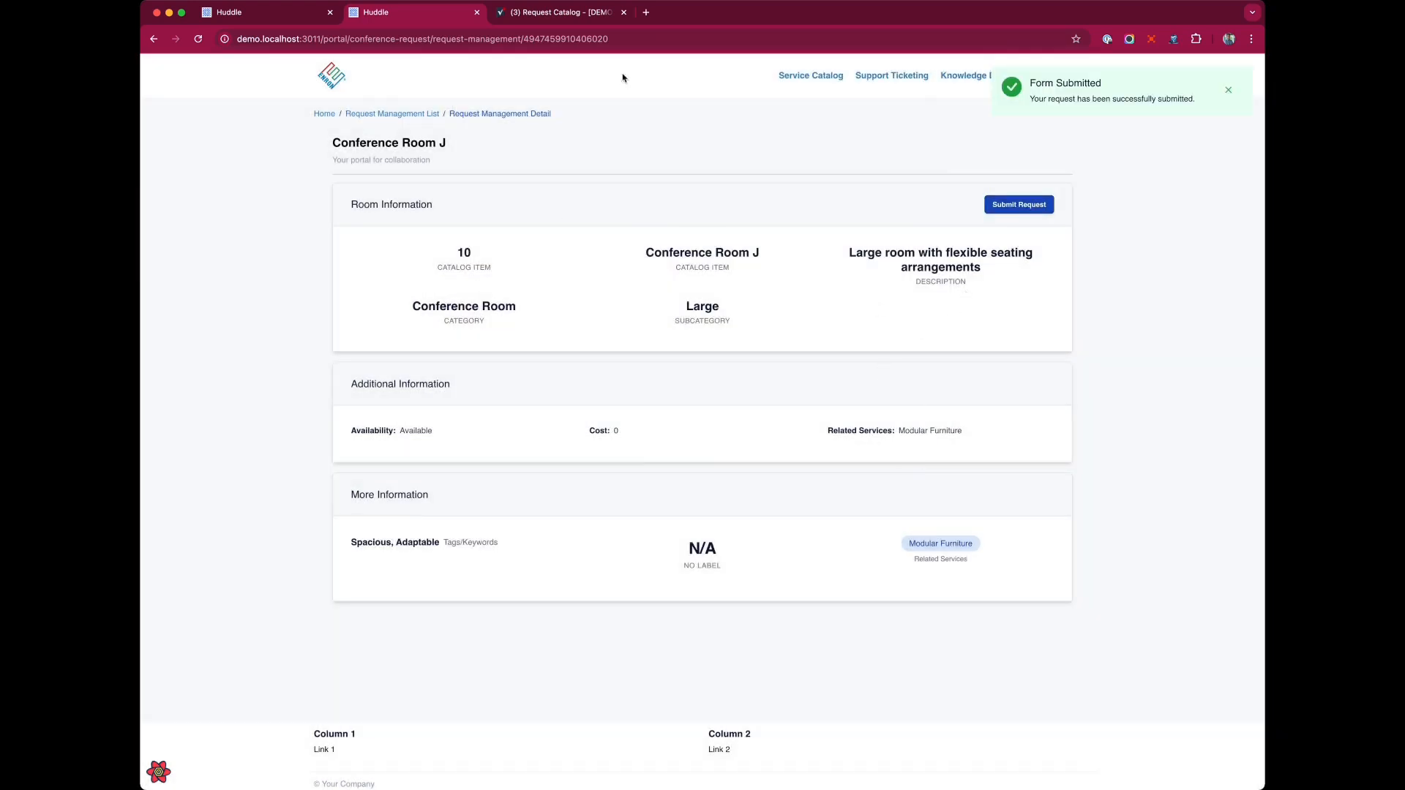
Open the Request Tracker sheet, turn on text wrapping for the Request Title column and widen it.
click(523, 13)
click(293, 253)
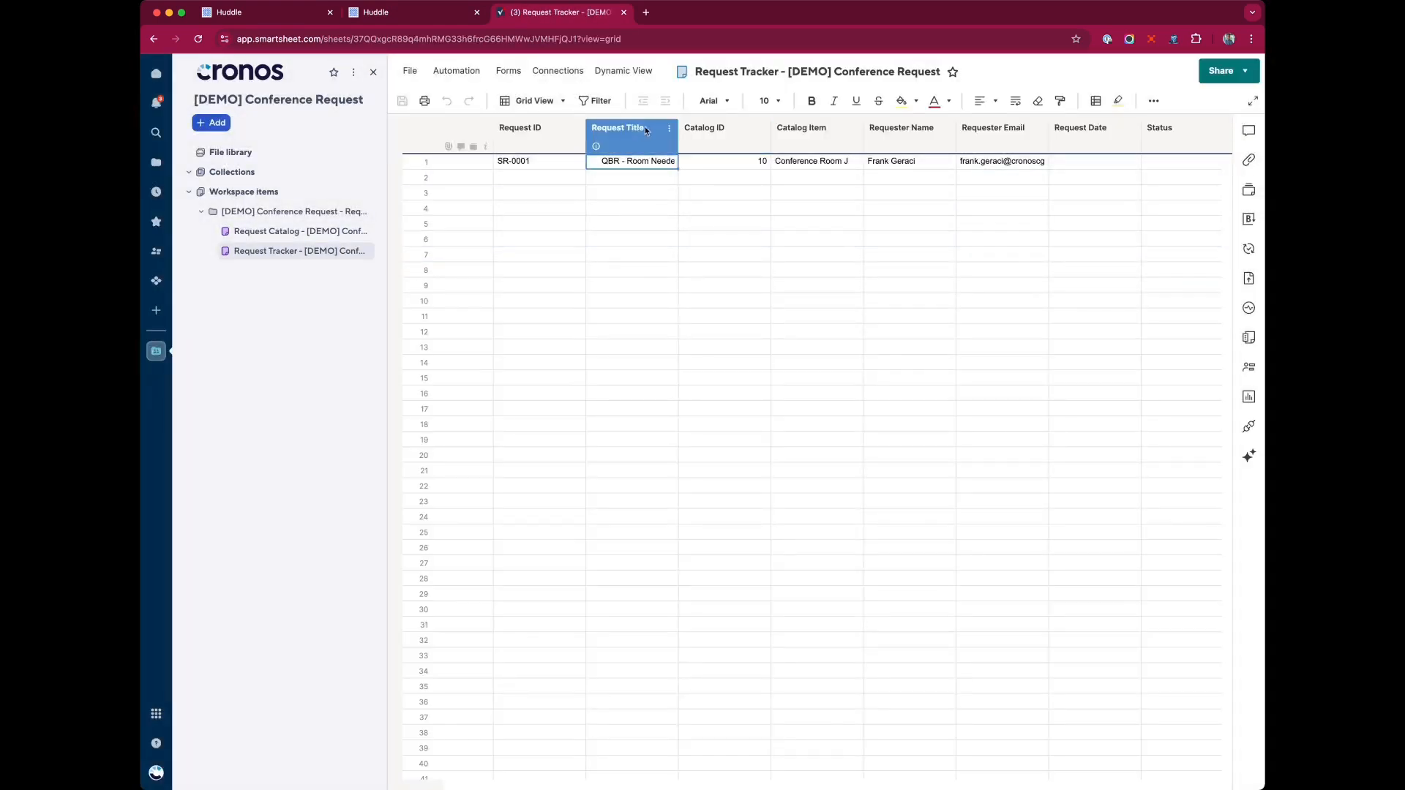
click(646, 131)
click(1014, 101)
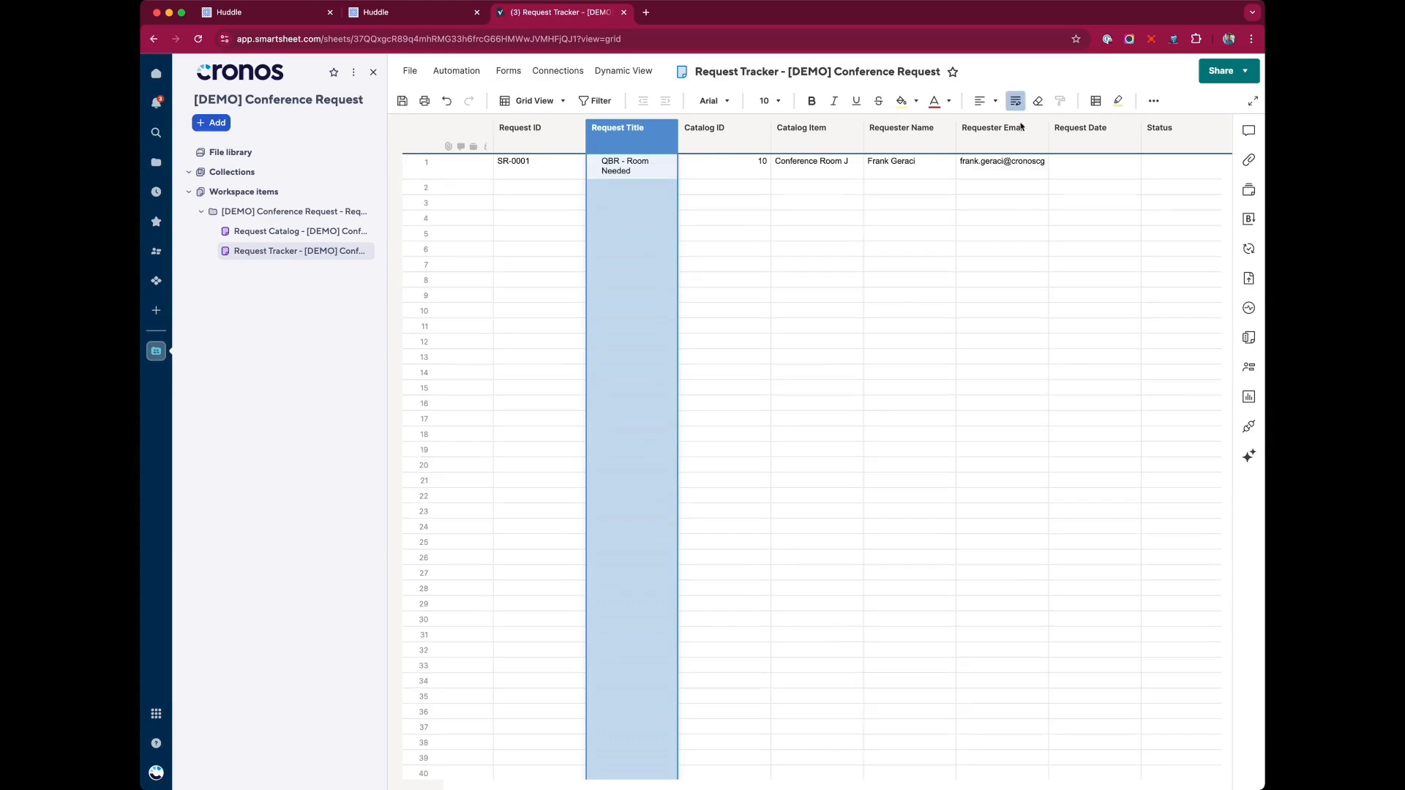
drag(678, 140, 700, 143)
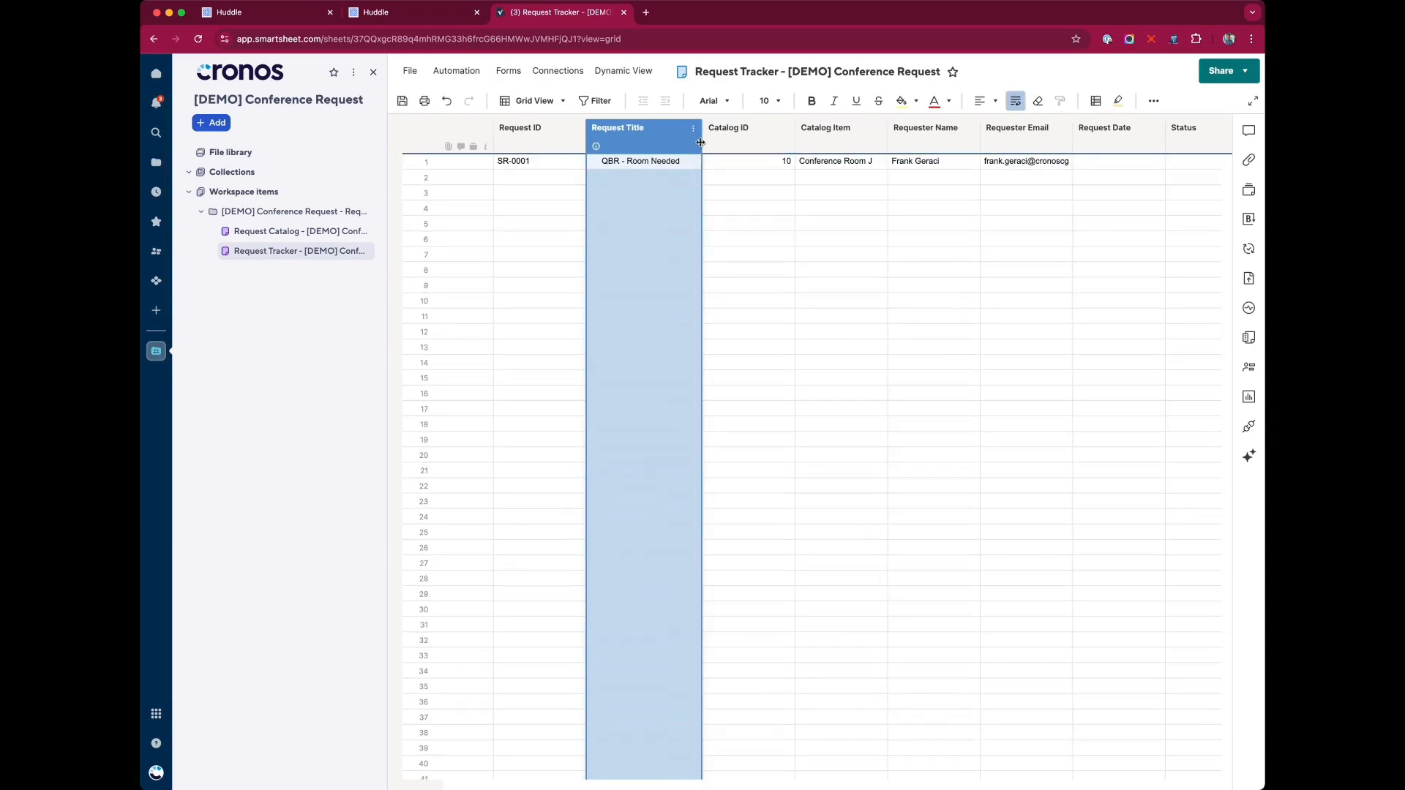
Review the submitted request's cells and columns in the Request Tracker row.
click(539, 178)
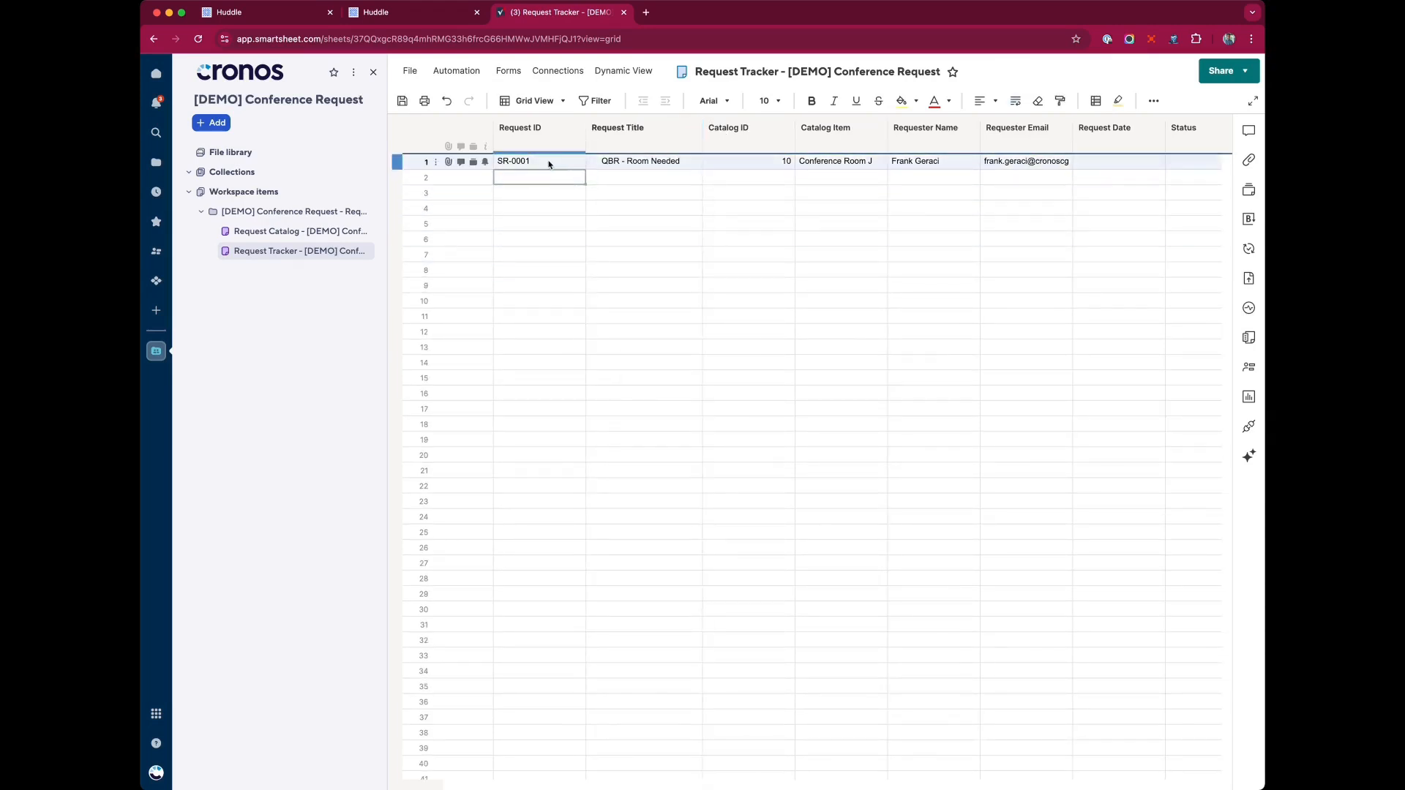
click(681, 164)
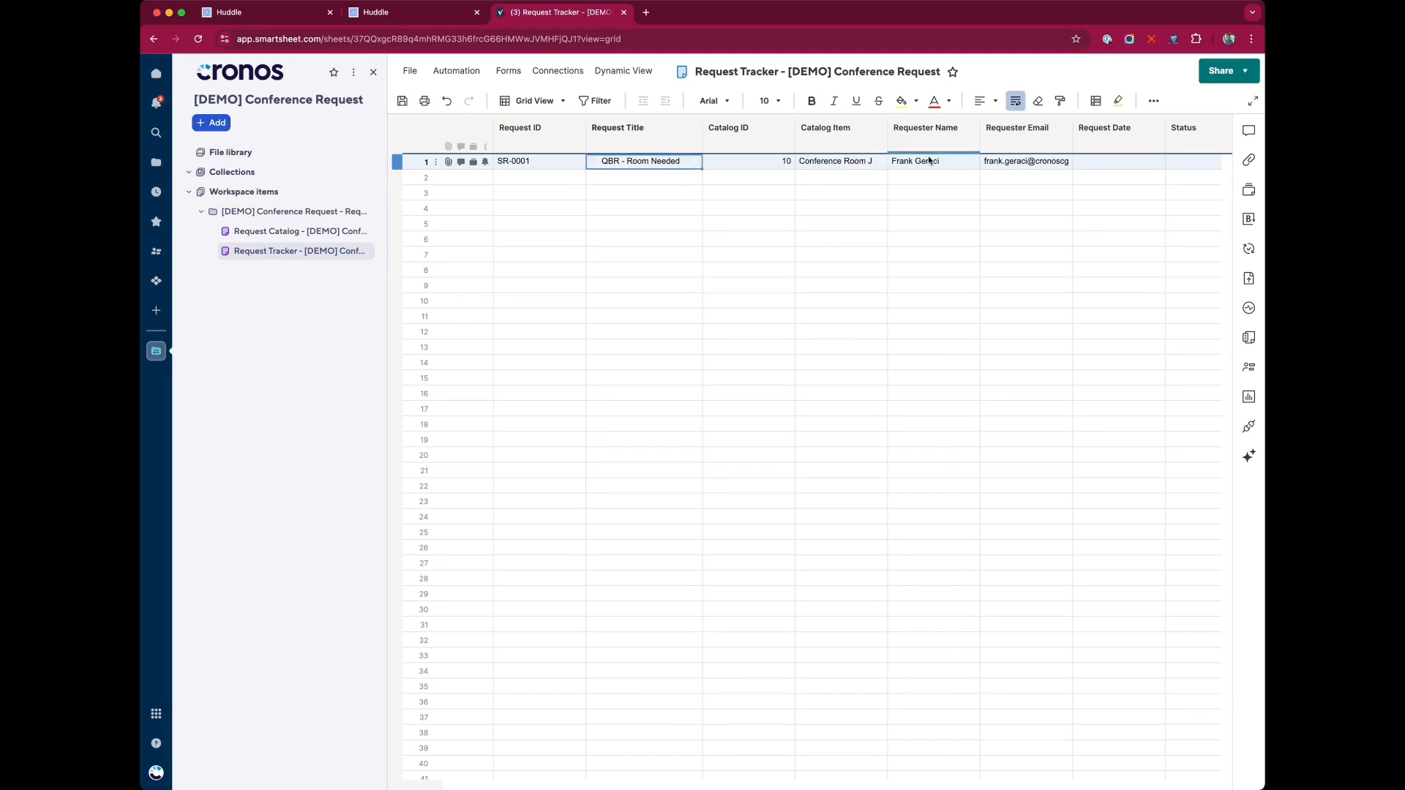
click(765, 163)
click(774, 135)
click(851, 139)
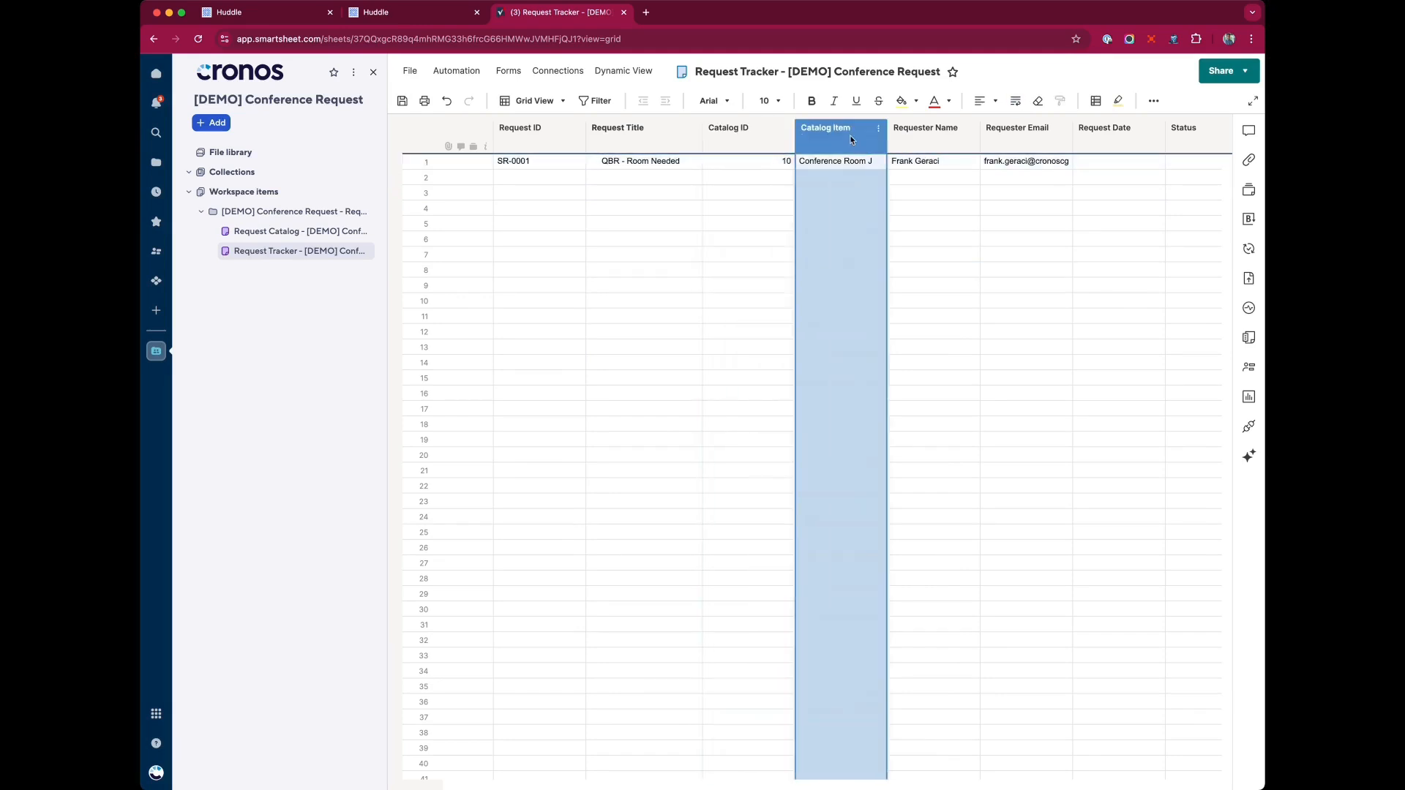
click(729, 130)
click(809, 129)
Switch between the portal detail page and the Request Tracker to compare their values.
click(439, 12)
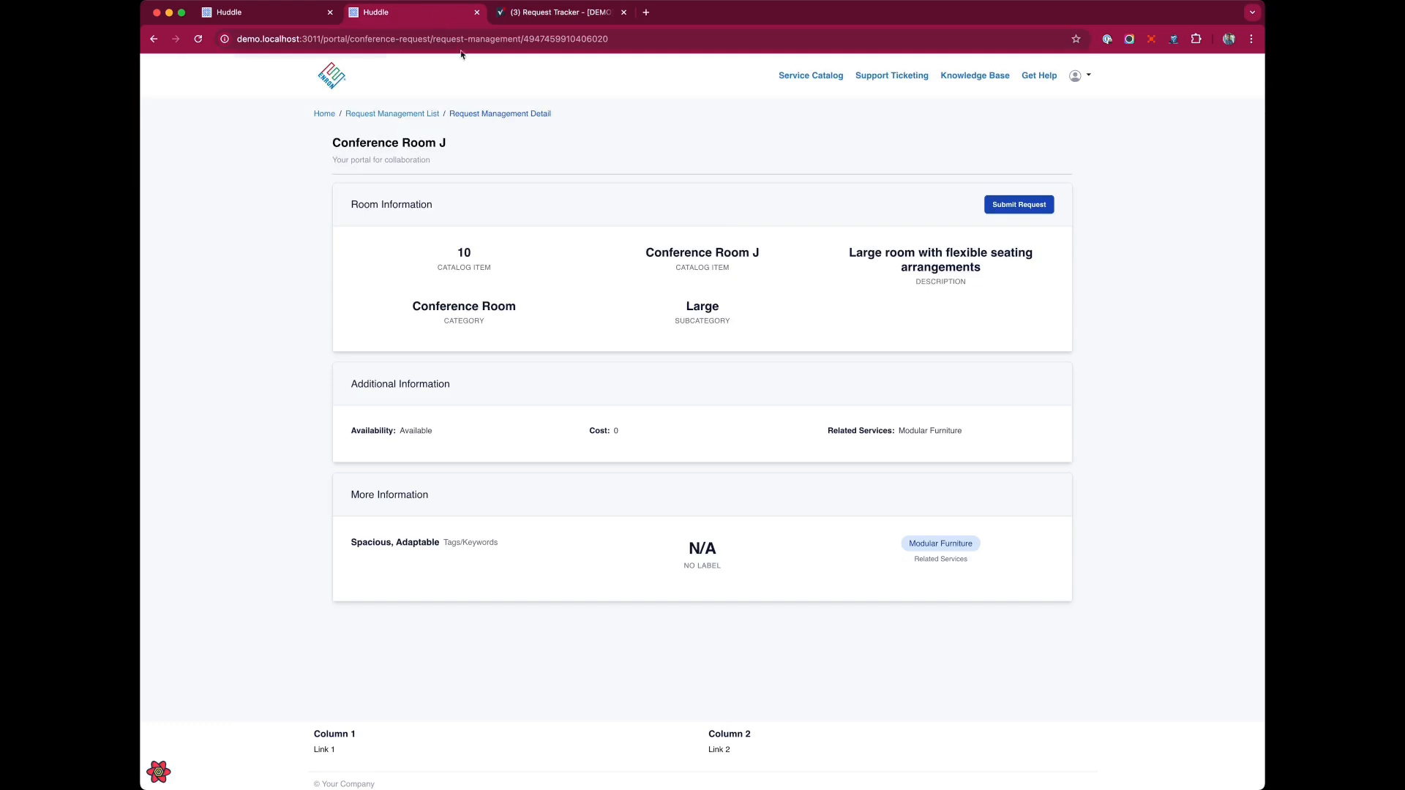
click(549, 10)
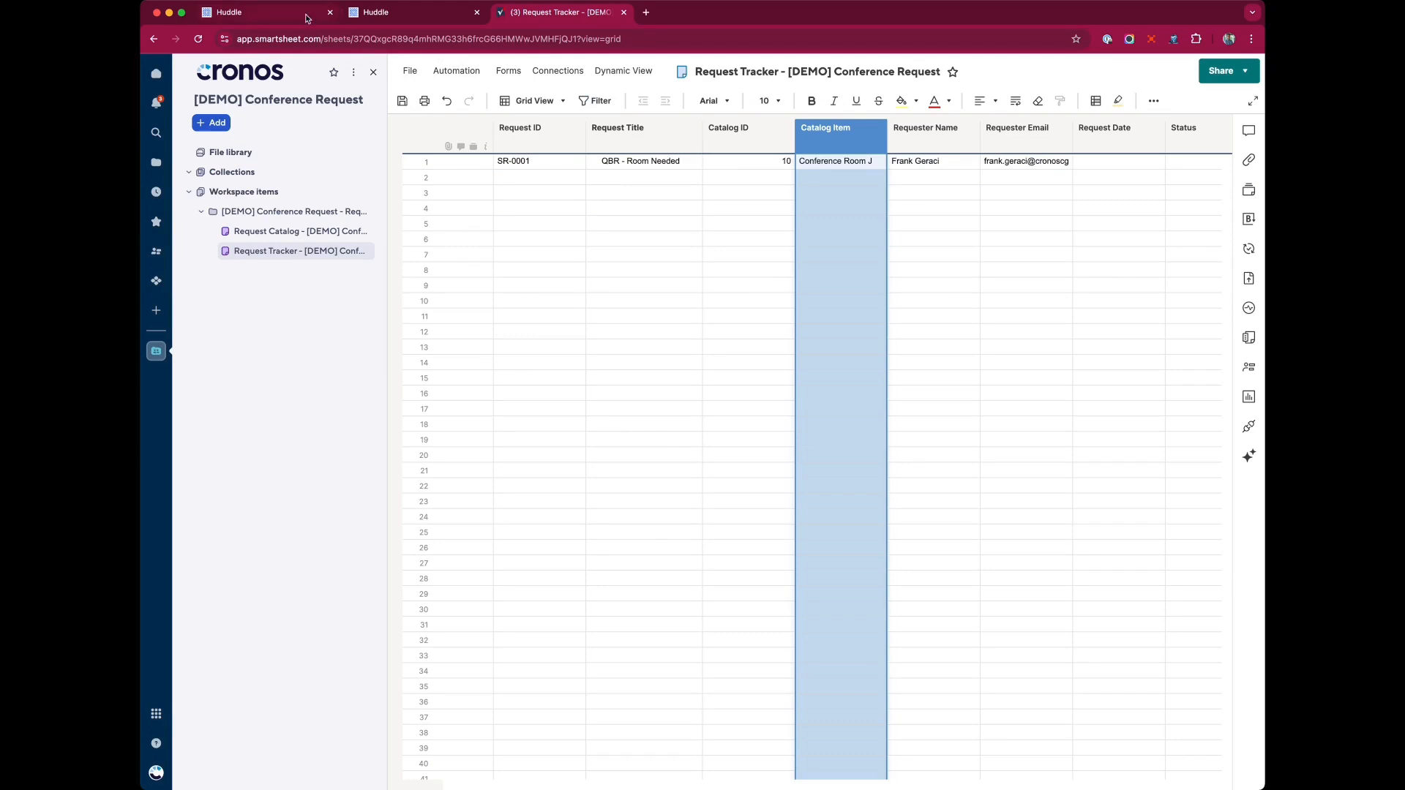
click(752, 134)
click(856, 142)
click(778, 144)
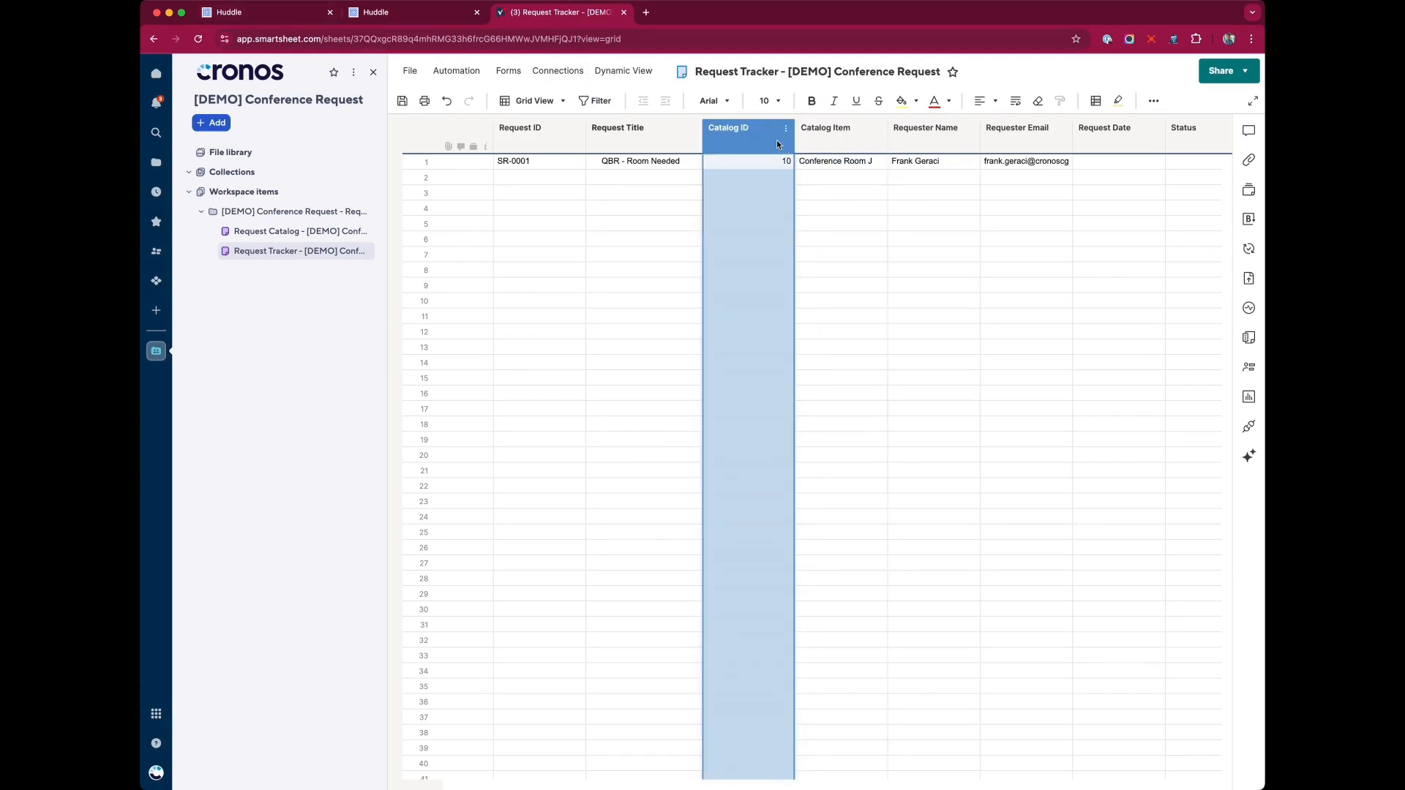
click(845, 139)
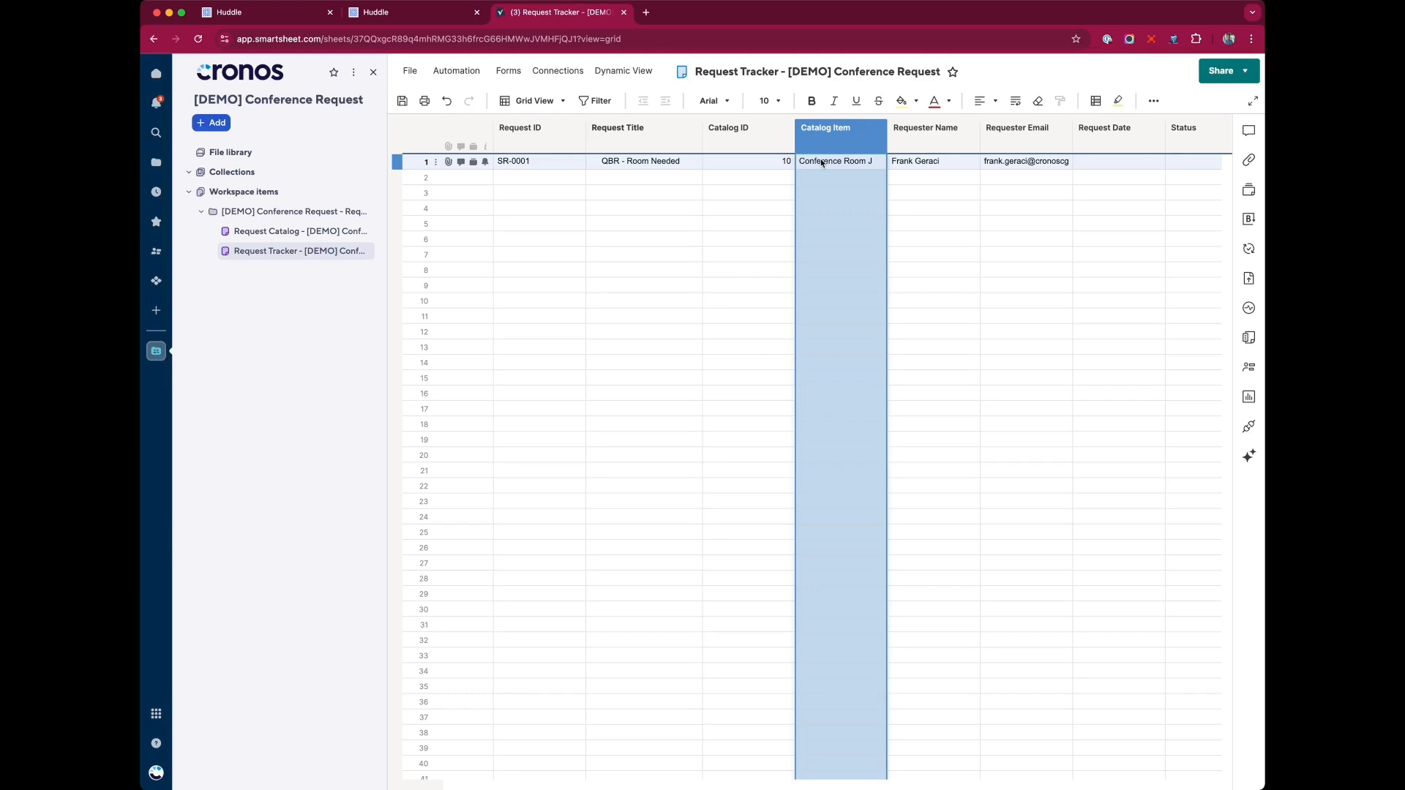
click(820, 163)
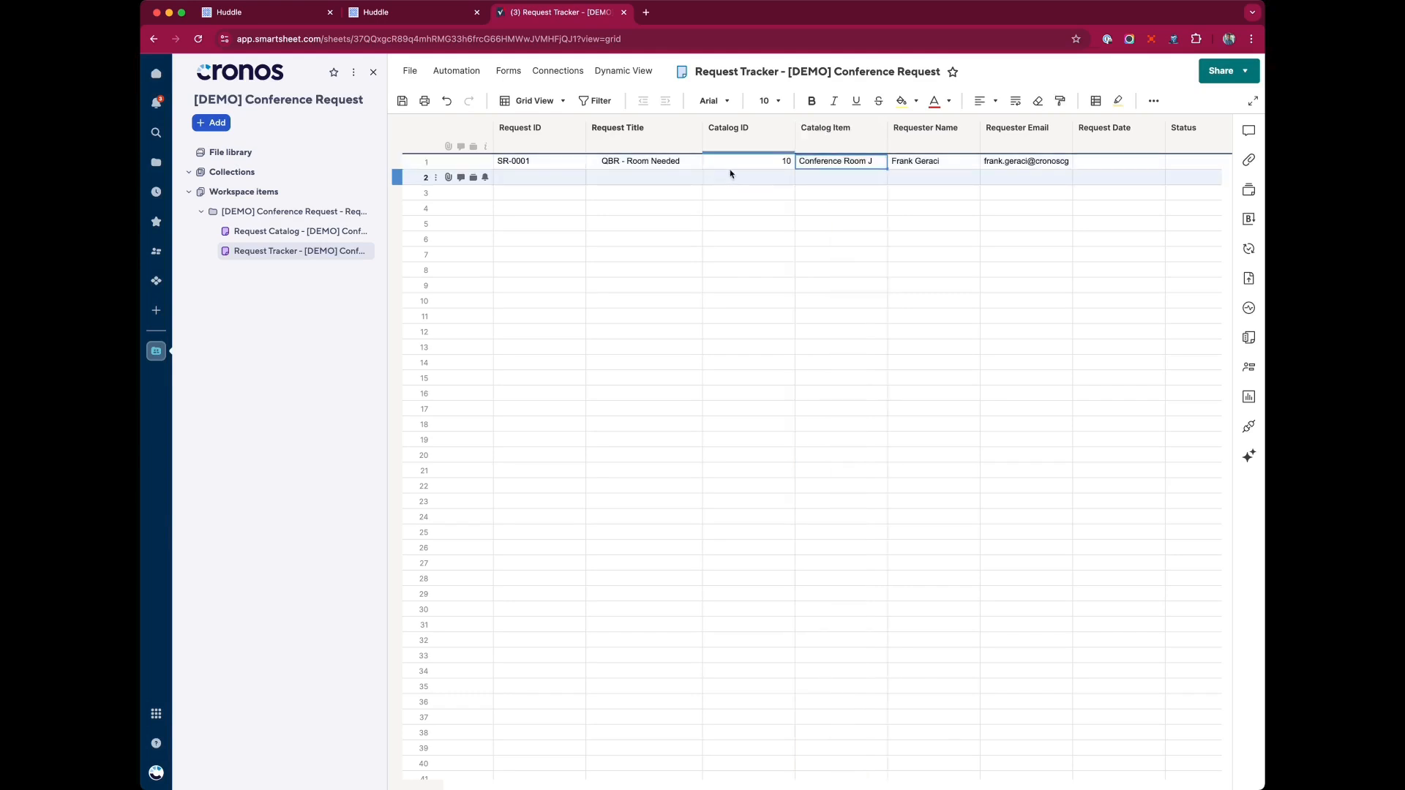
click(399, 12)
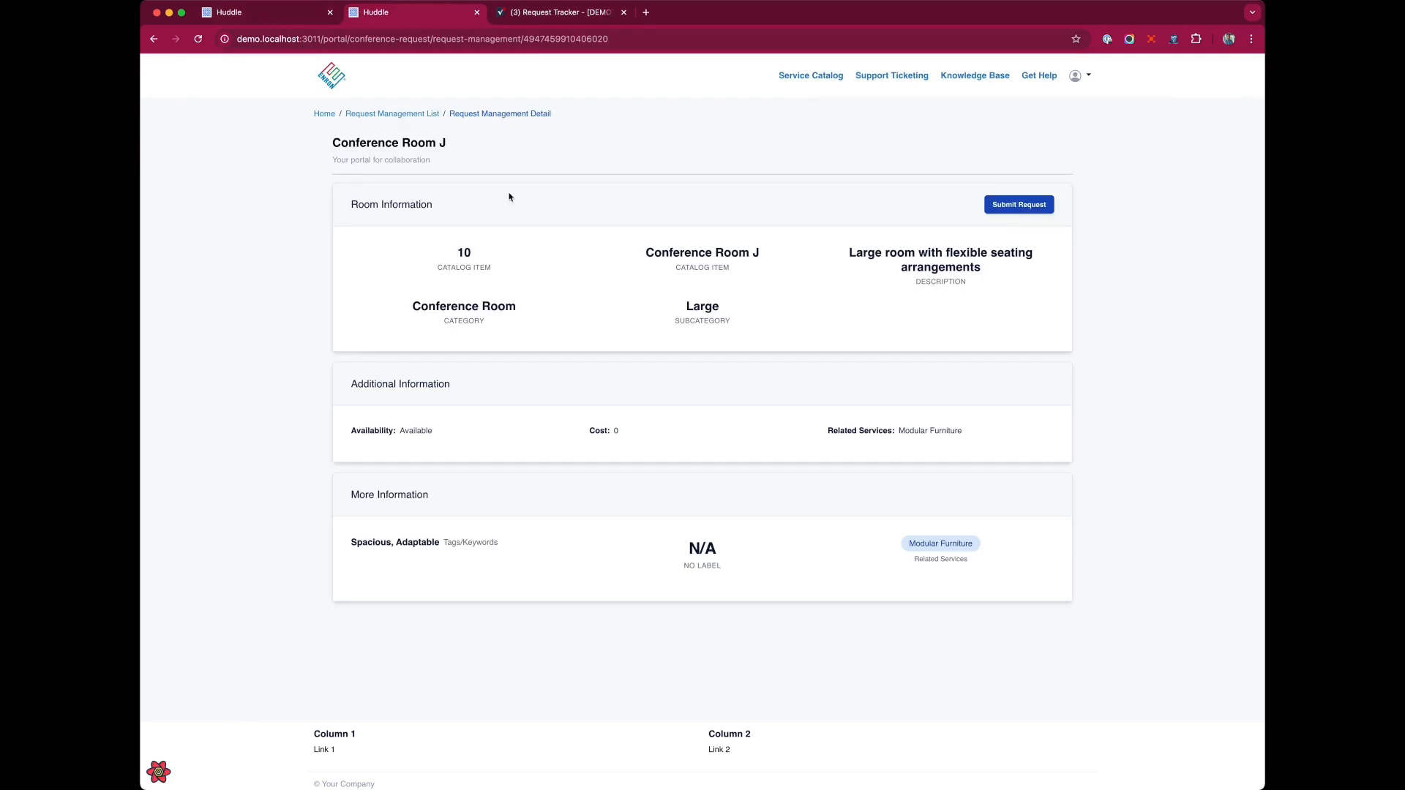
click(516, 8)
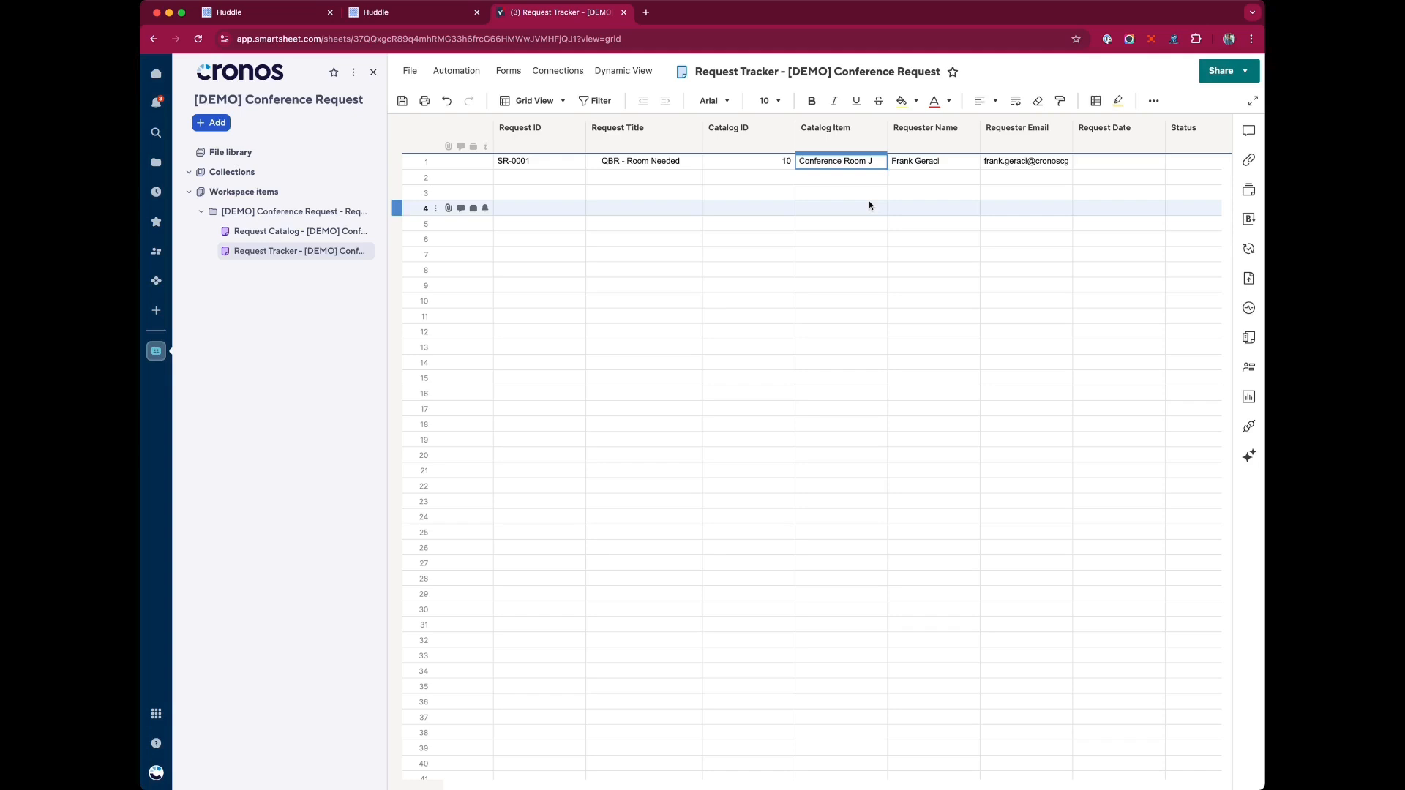
click(403, 17)
drag(421, 307, 516, 307)
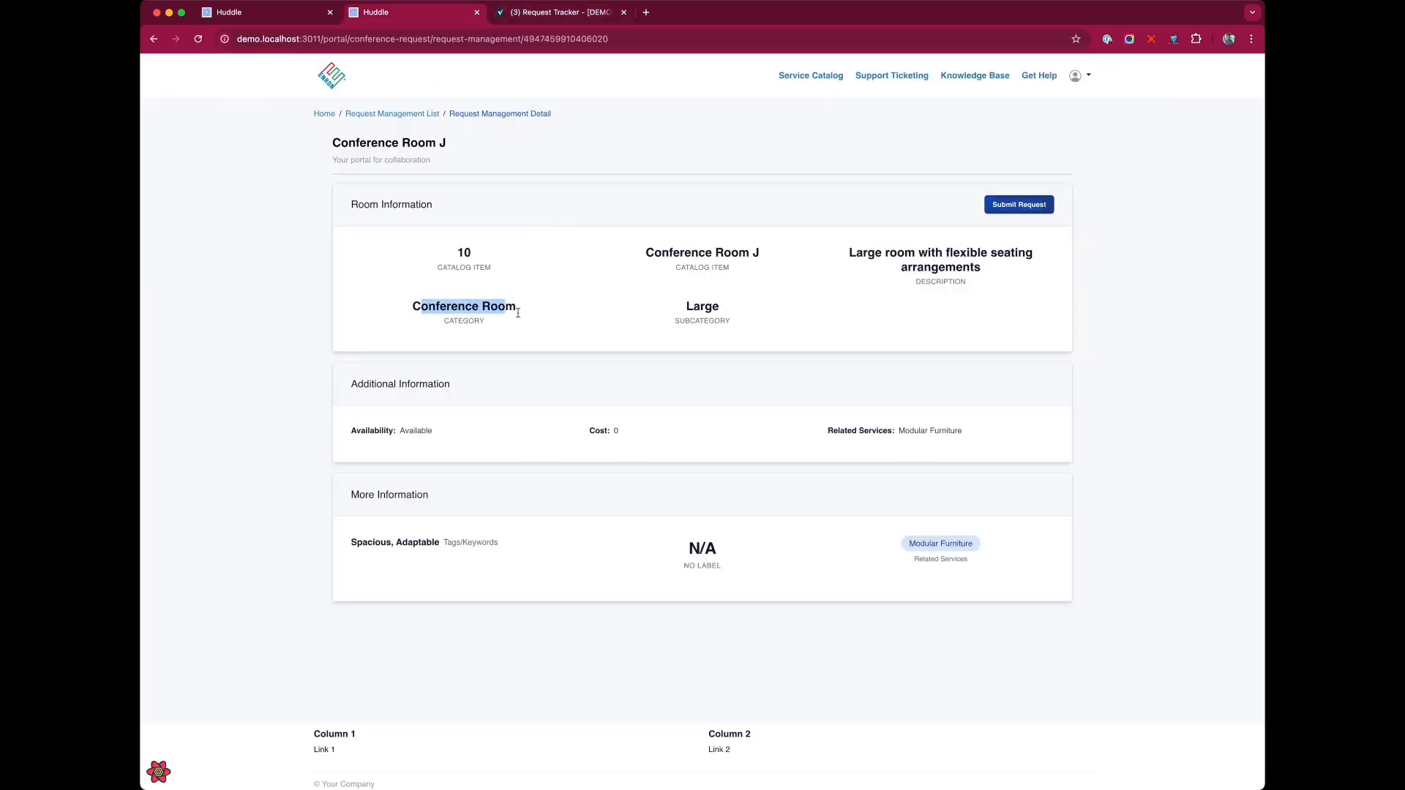
click(572, 15)
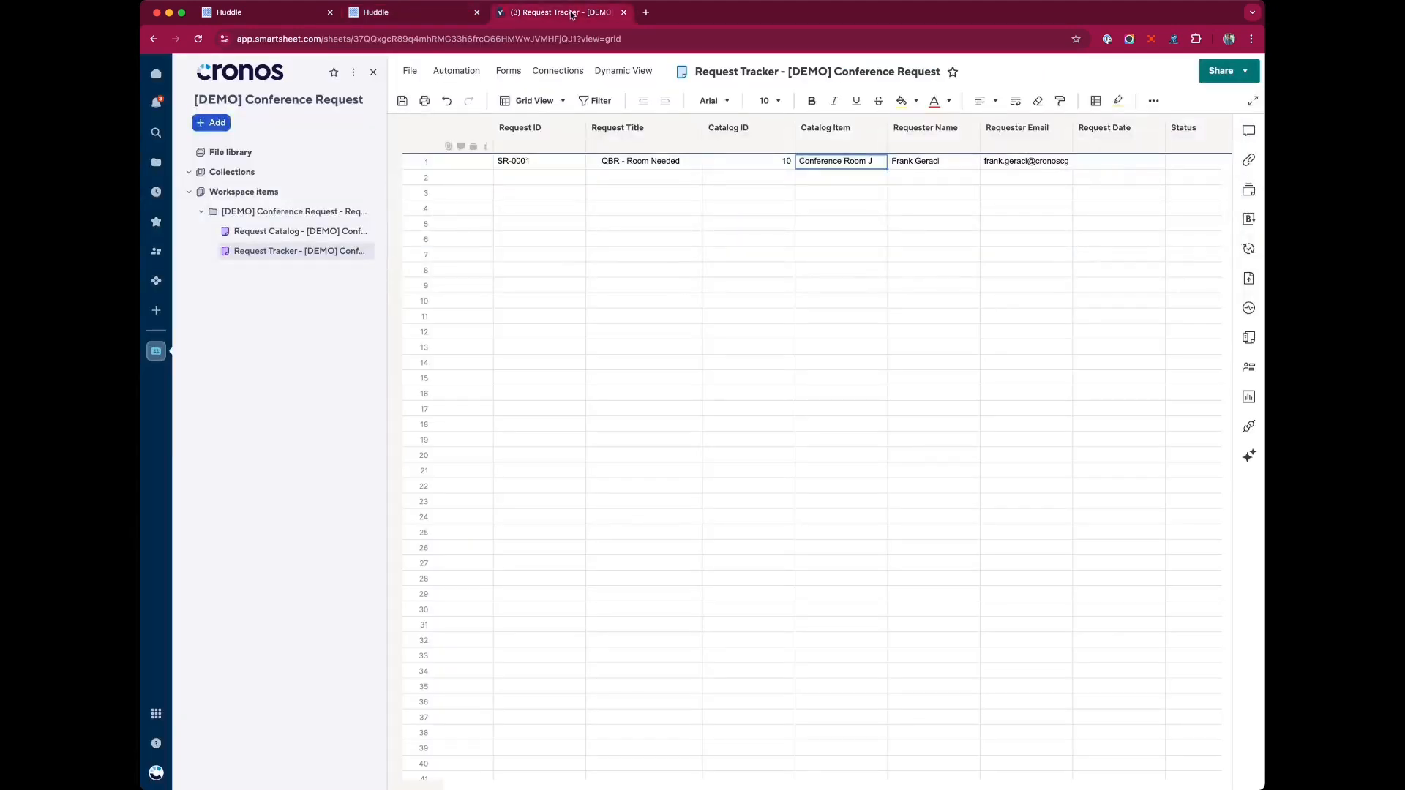
Assign the first request to Demo Dynamo and dismiss the notification prompt.
scroll(728, 194, right, 5)
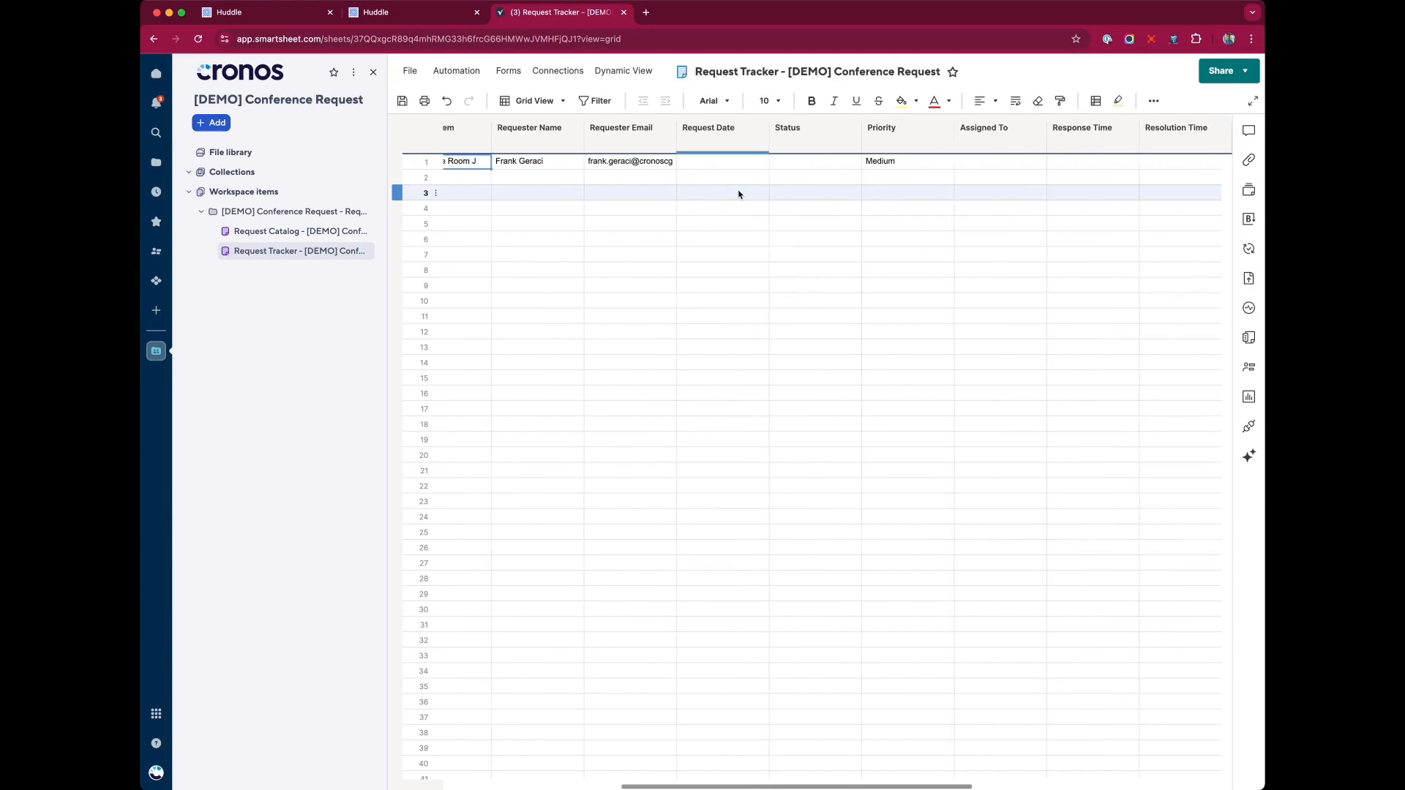
scroll(738, 193, right, 2)
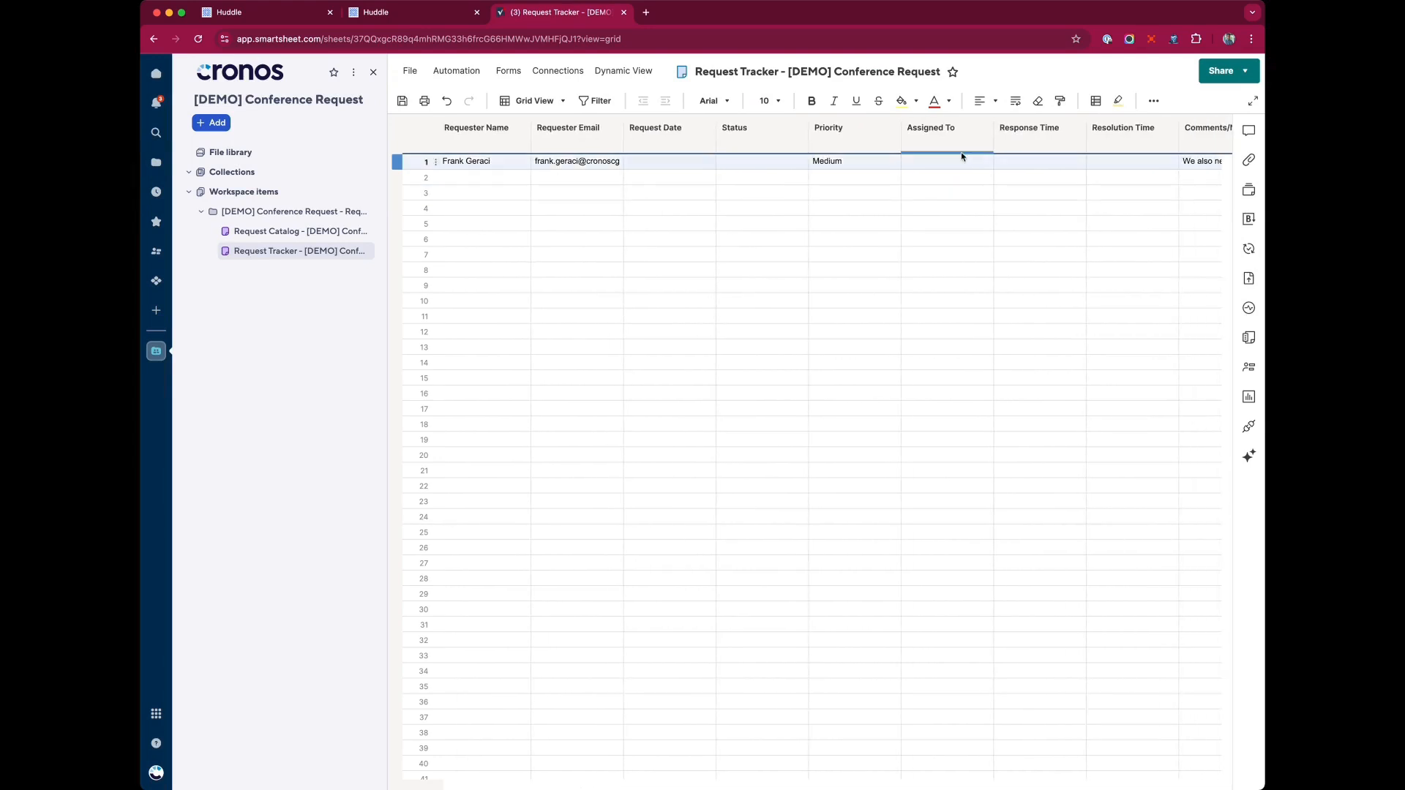
click(961, 162)
text(demo)
key(Return)
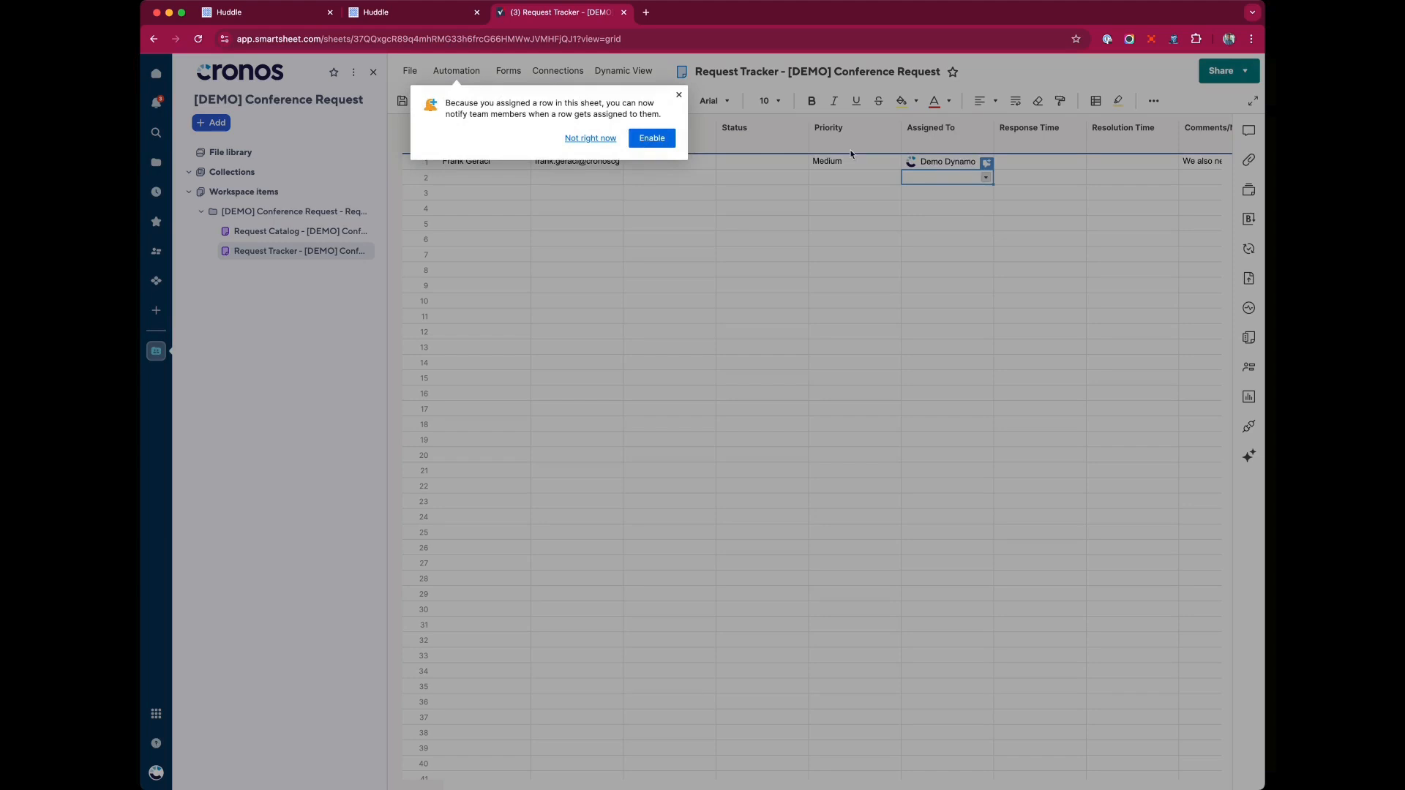
click(678, 95)
click(979, 243)
click(942, 163)
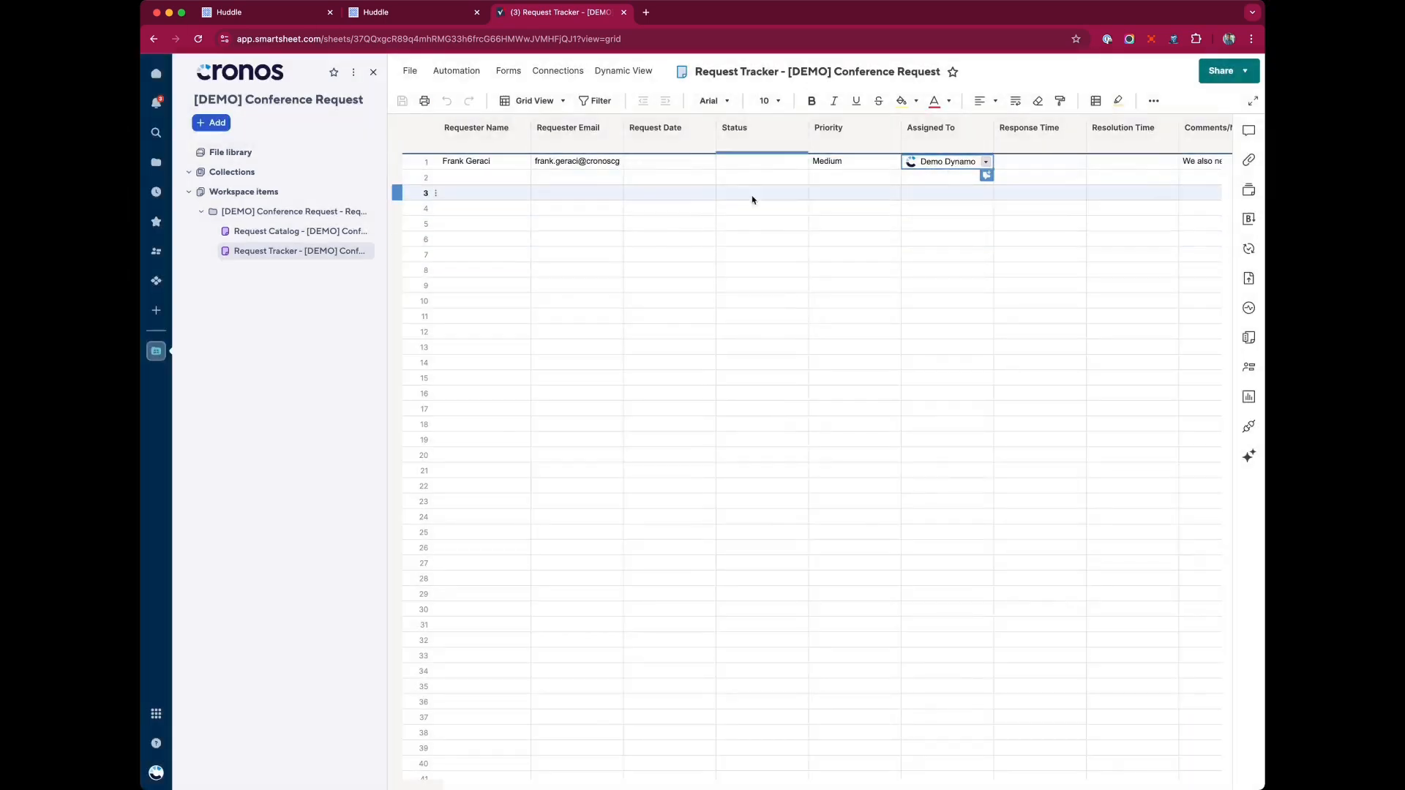
Copy the first request row and paste it into row 2.
click(411, 162)
key(super+c)
click(413, 179)
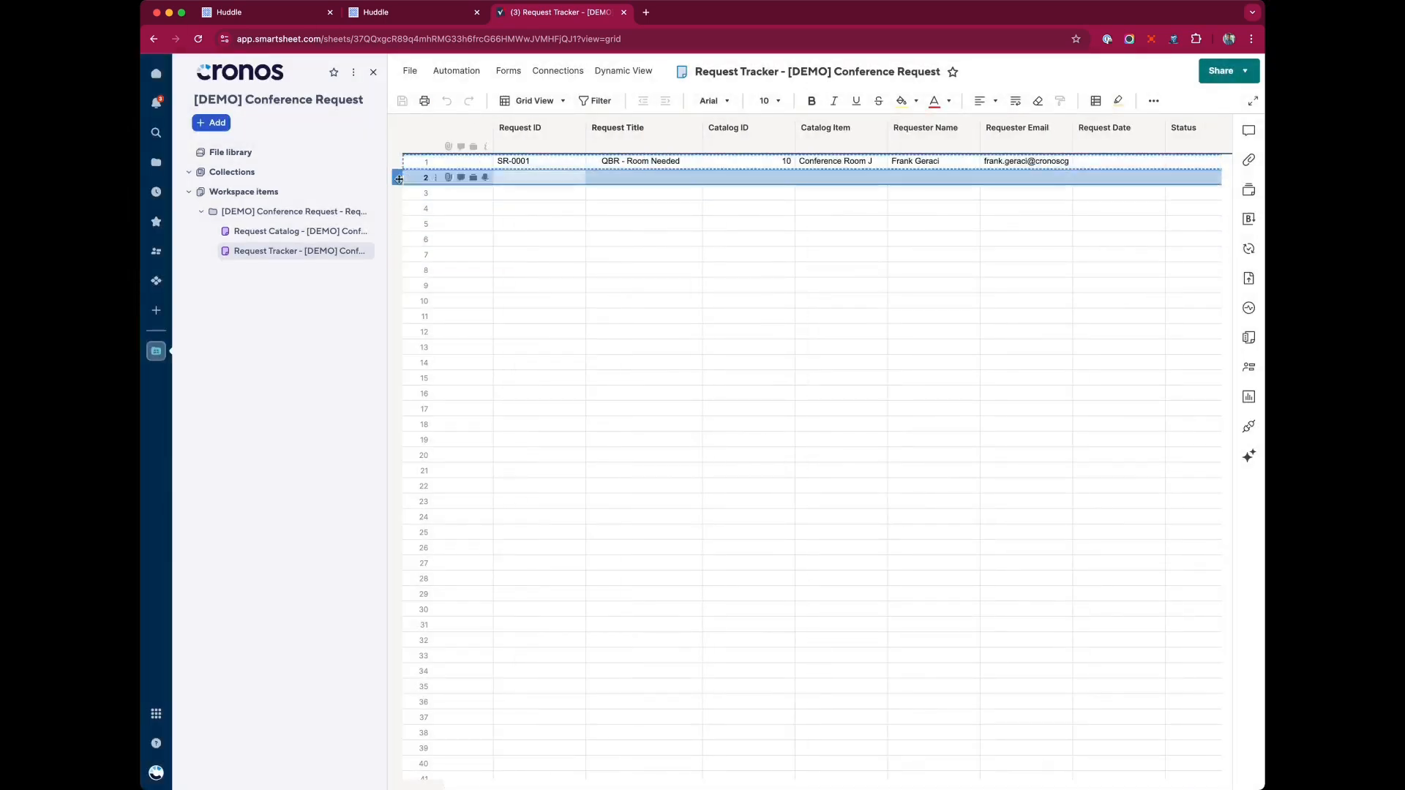
key(super+v)
Change the second row's title to QBR - Room Needed 2 and its catalog item to Conference Room M.
click(749, 193)
double_click(677, 177)
text(2)
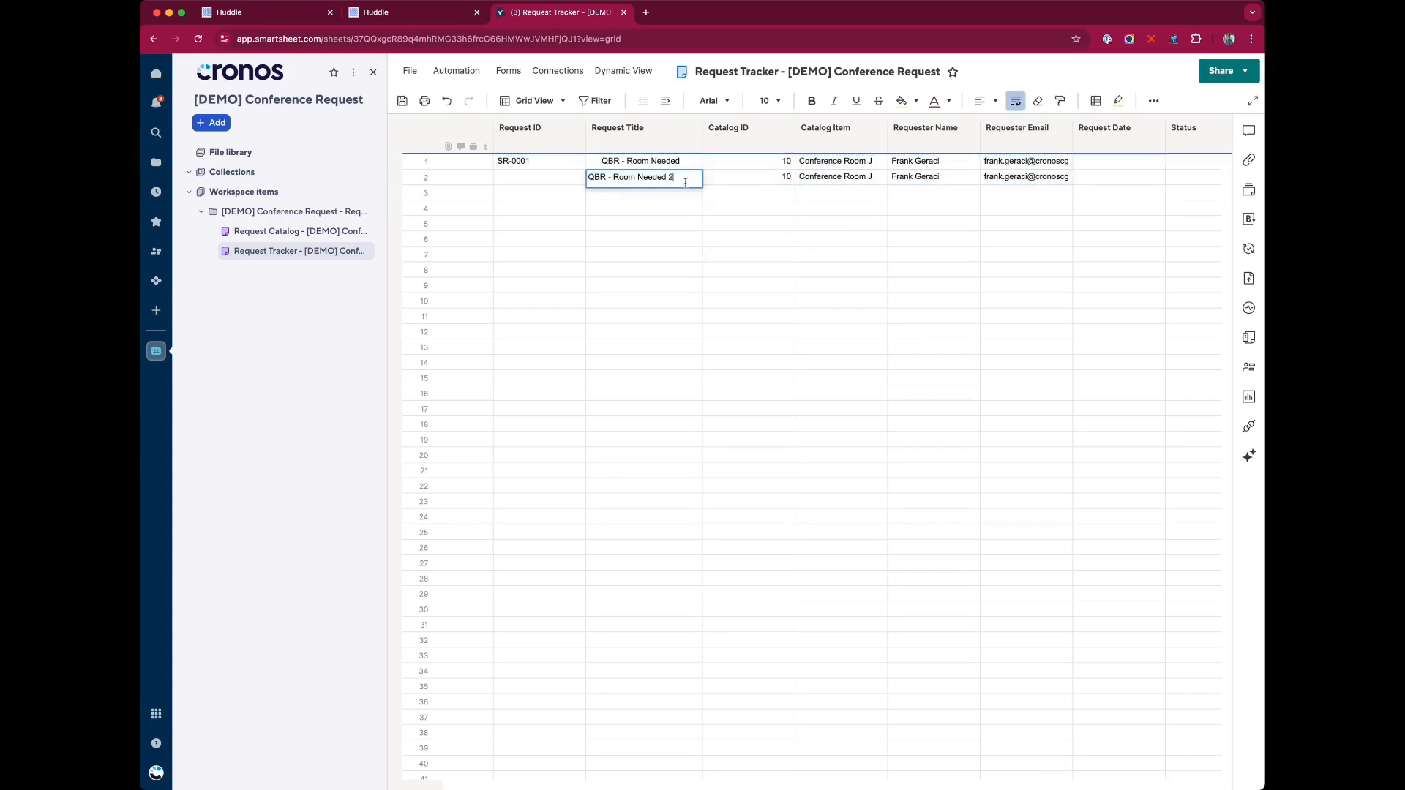
click(772, 234)
double_click(880, 176)
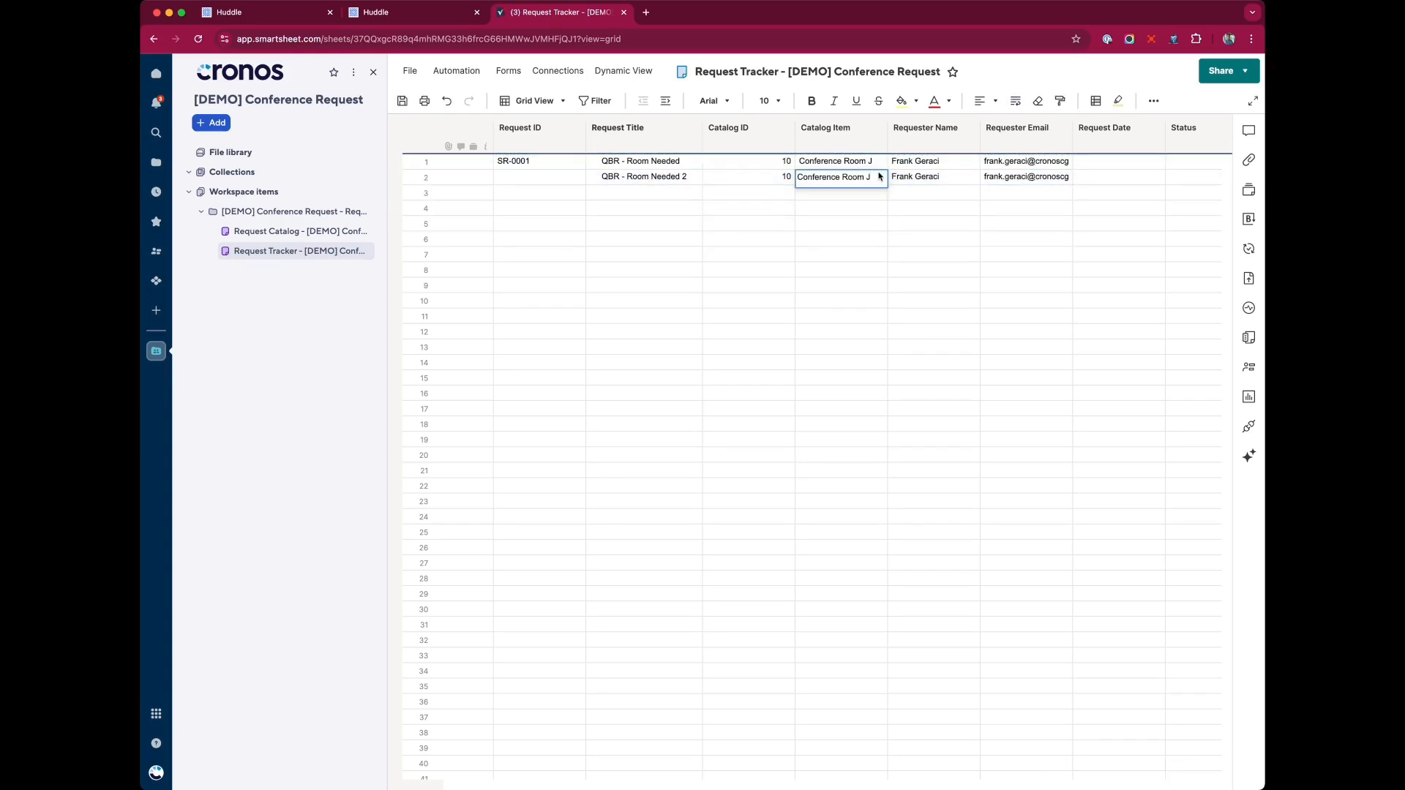
text(M)
Assign the second request to the requester by pasting the requester's e-mail into Assigned To.
click(1025, 181)
key(cmd+c)
scroll(1083, 186, right, 5)
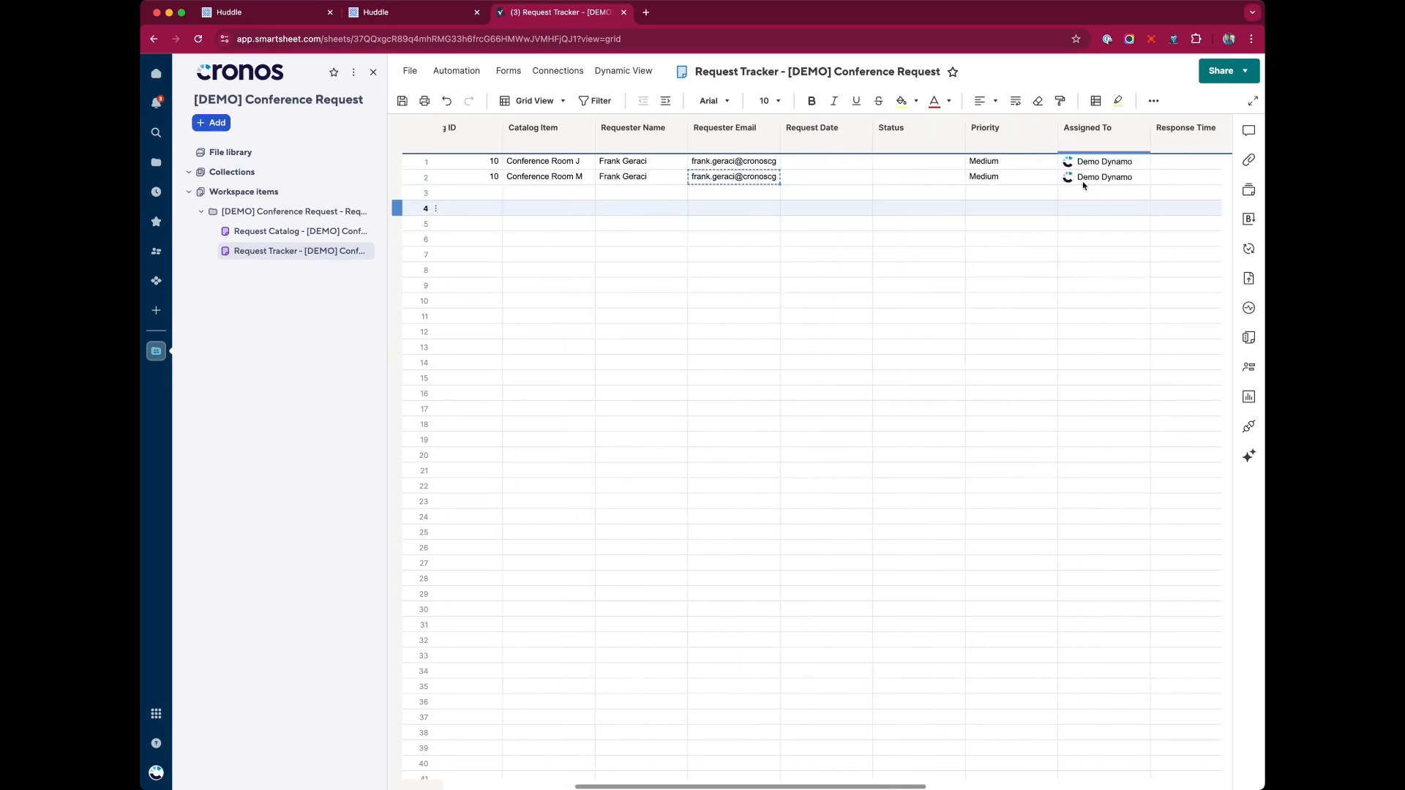
click(1082, 179)
key(cmd+v)
click(1091, 224)
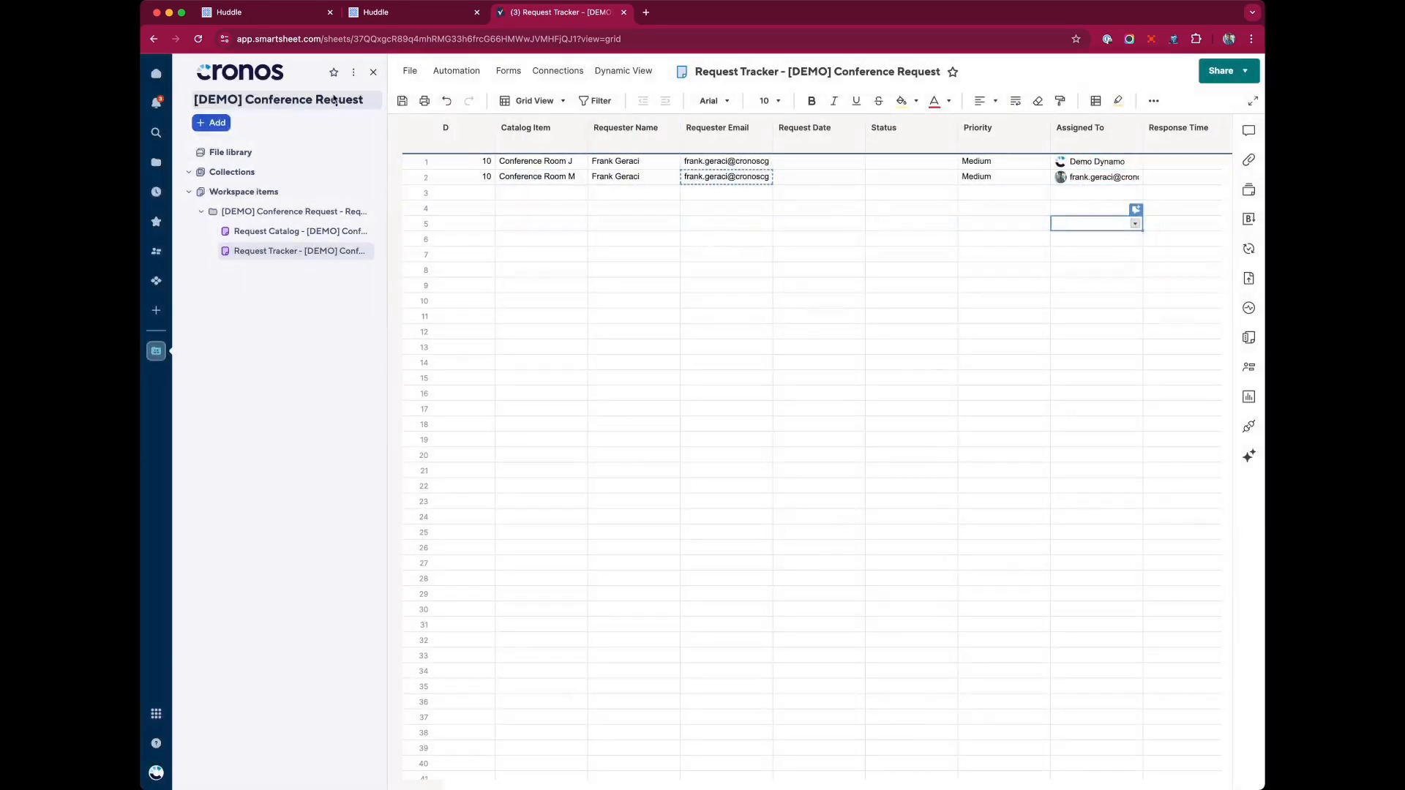
Return to the portal catalog list and open Conference Room C's detail page.
click(406, 12)
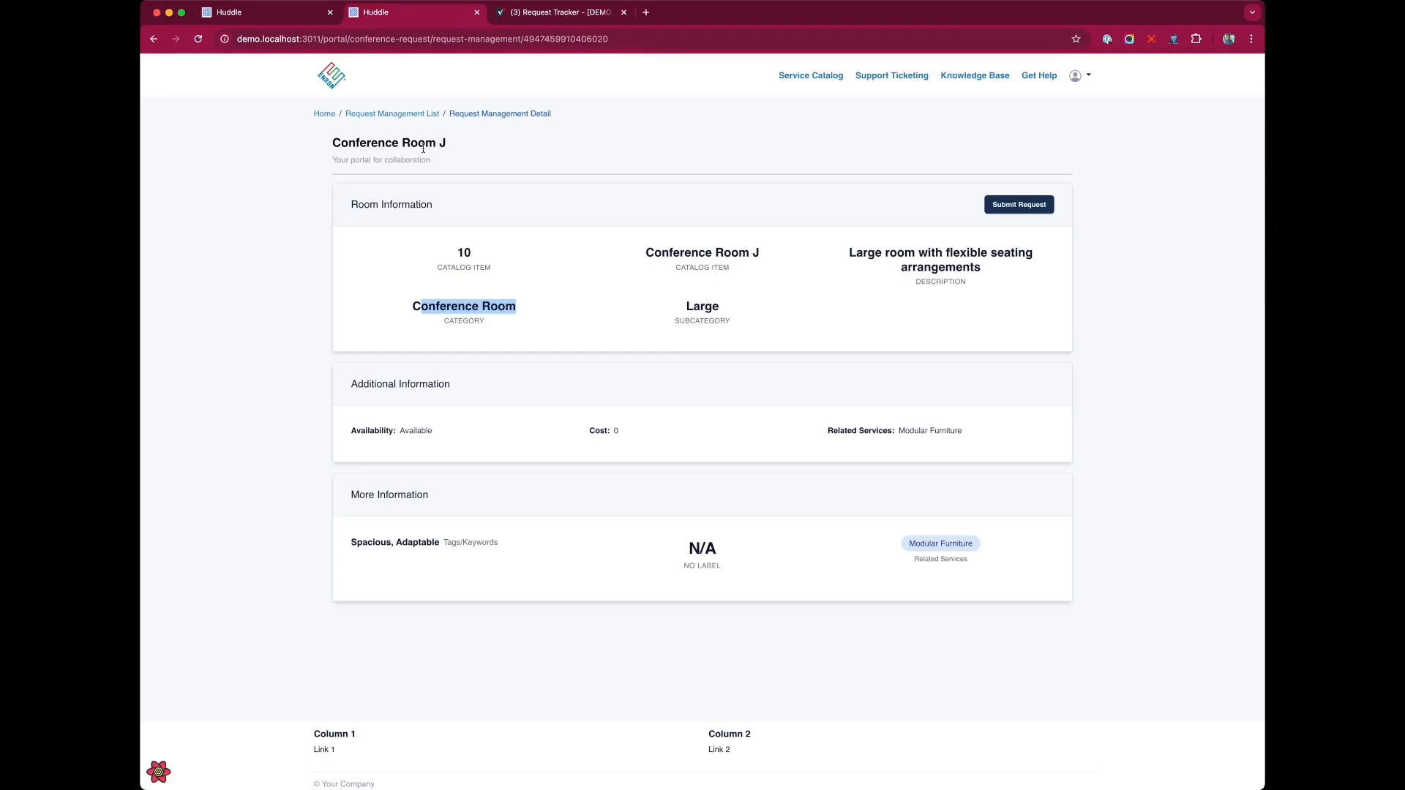
click(688, 346)
click(391, 117)
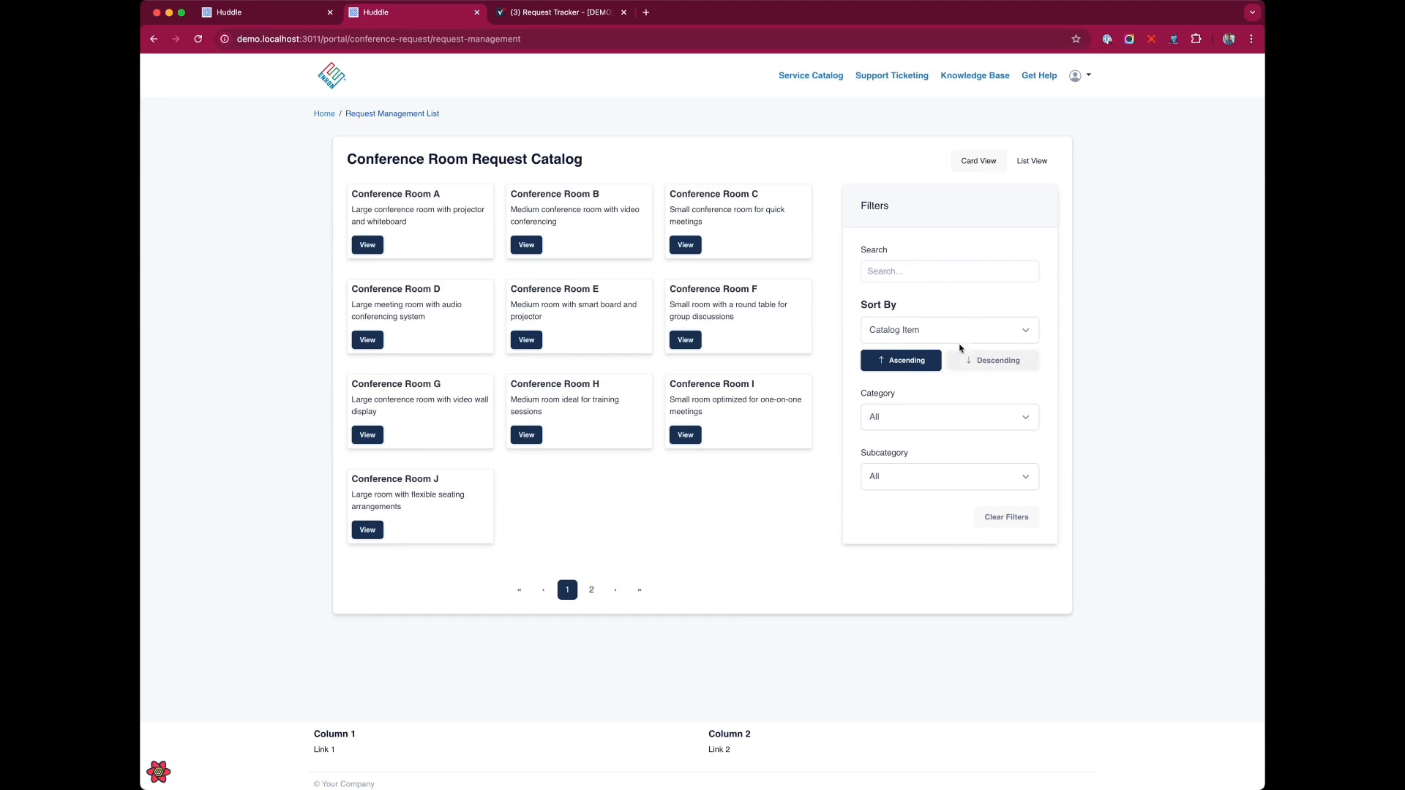
click(691, 245)
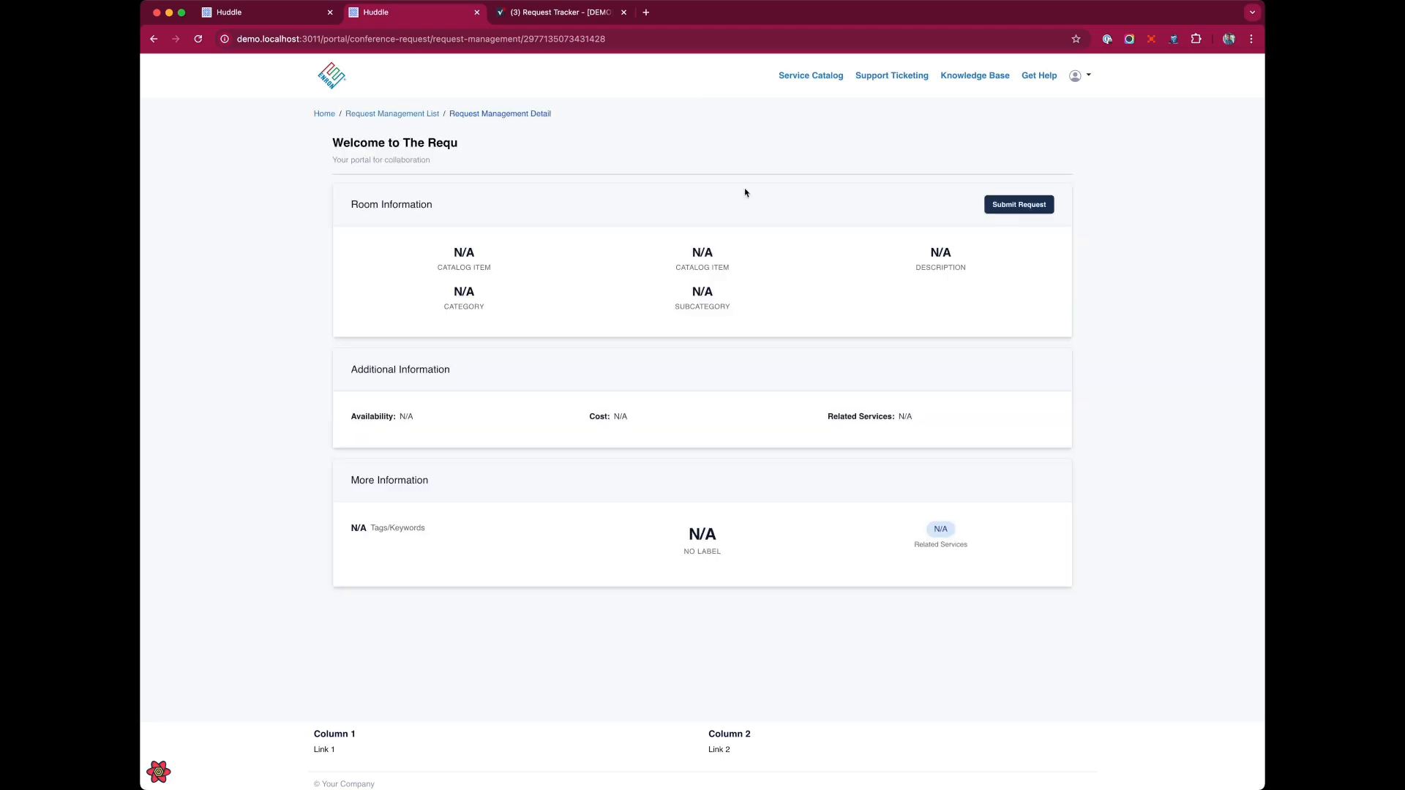
Return to the portal home page and open the Home page for editing in the portal admin.
click(319, 116)
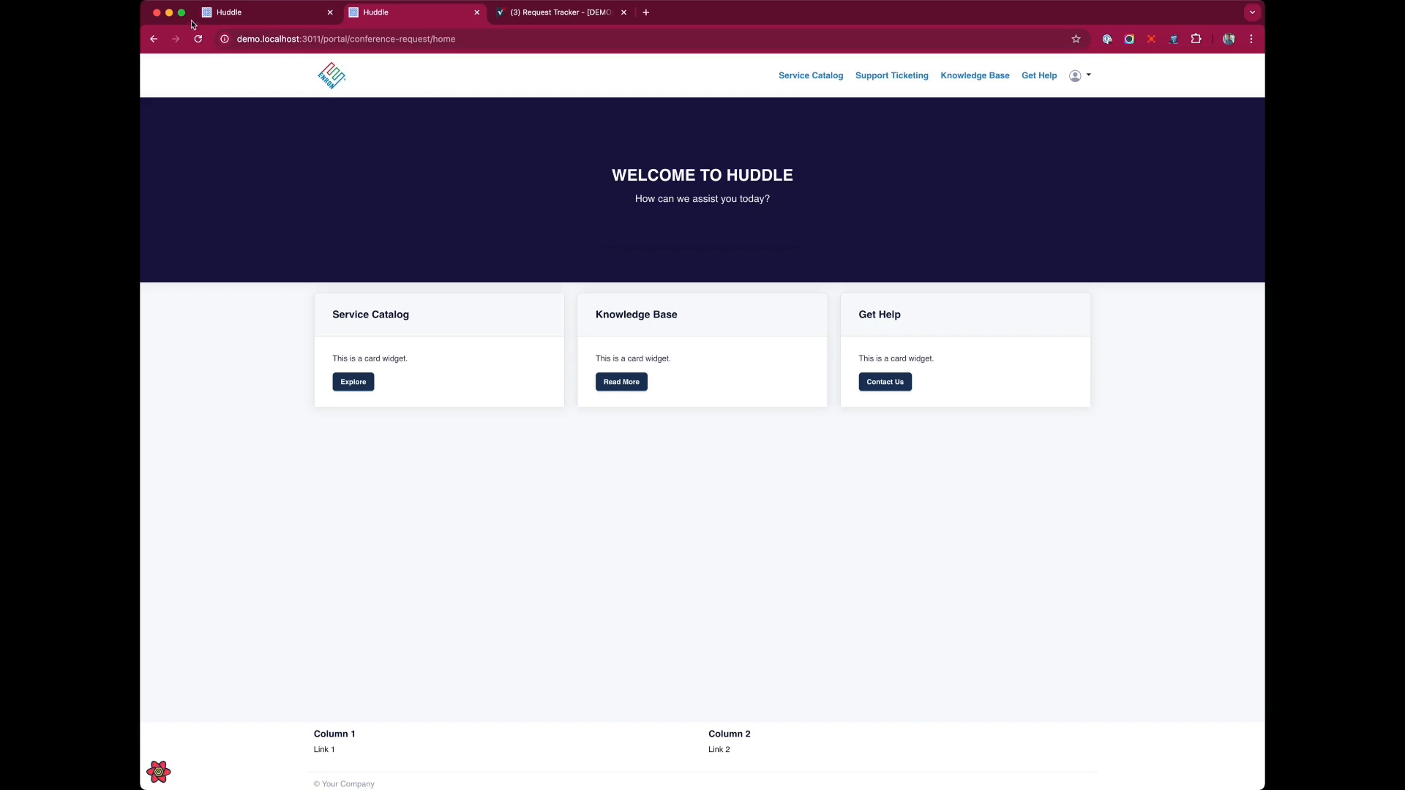
click(212, 13)
click(471, 187)
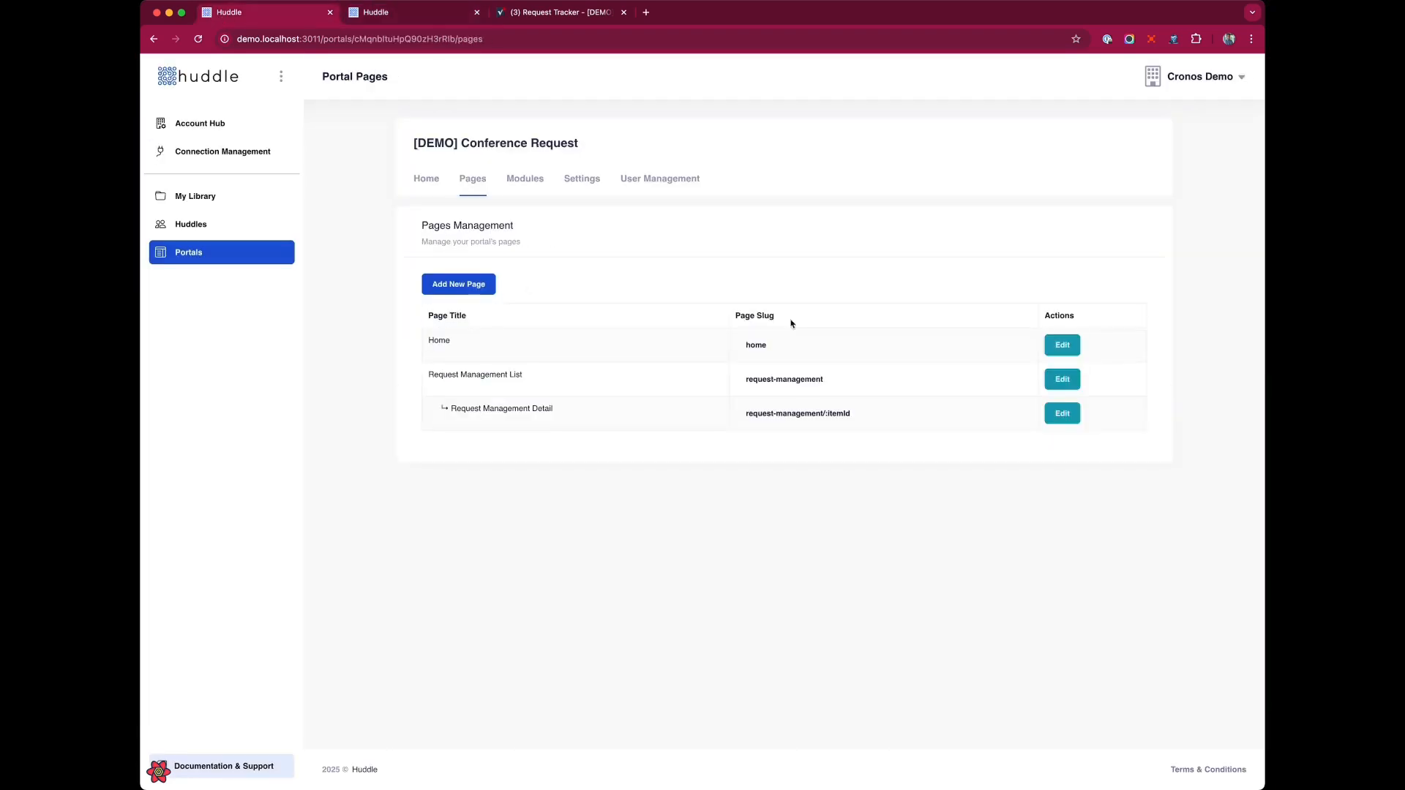
click(1073, 340)
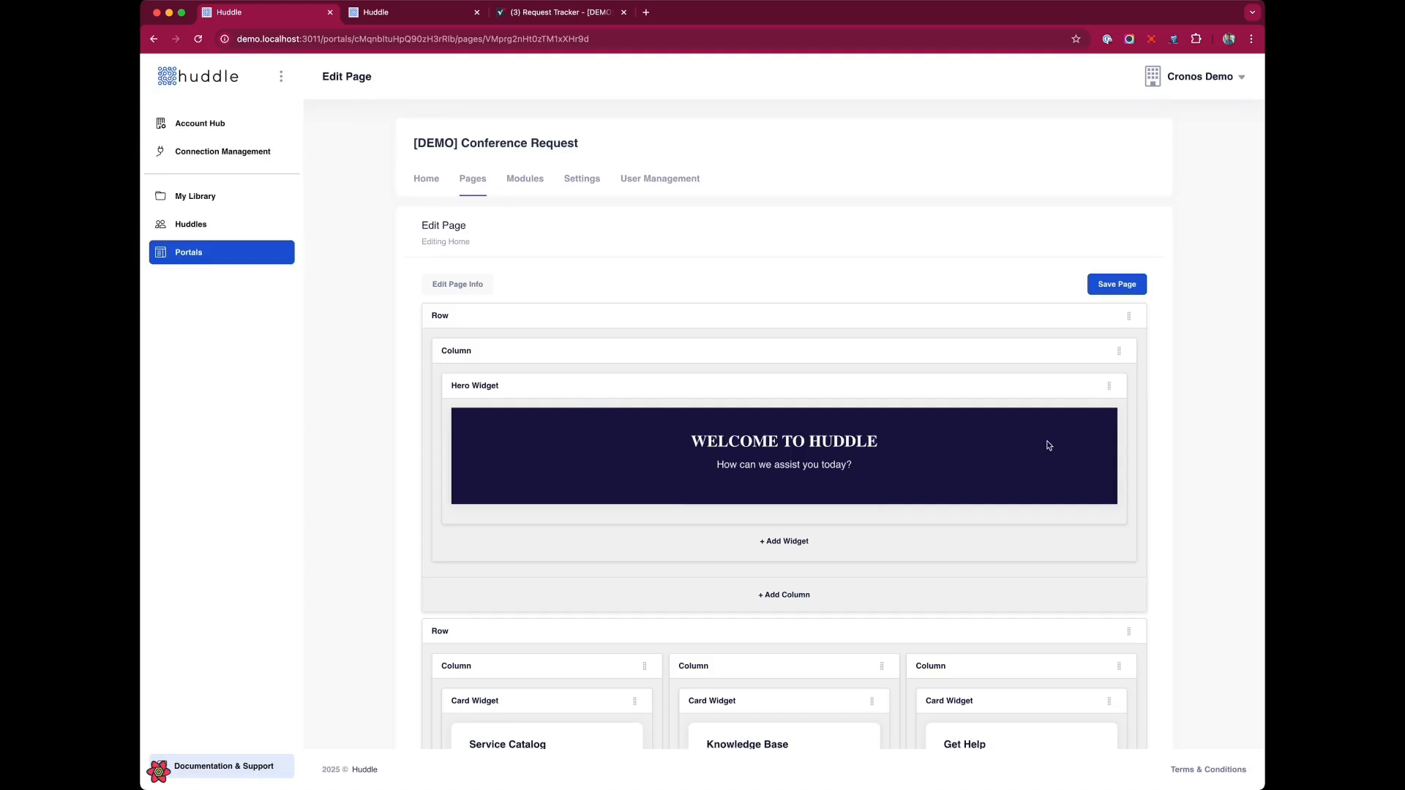
Set the hero widget's background image by pasting the image URL, then save the widget and the page.
mouse_move(1069, 388)
click(1068, 387)
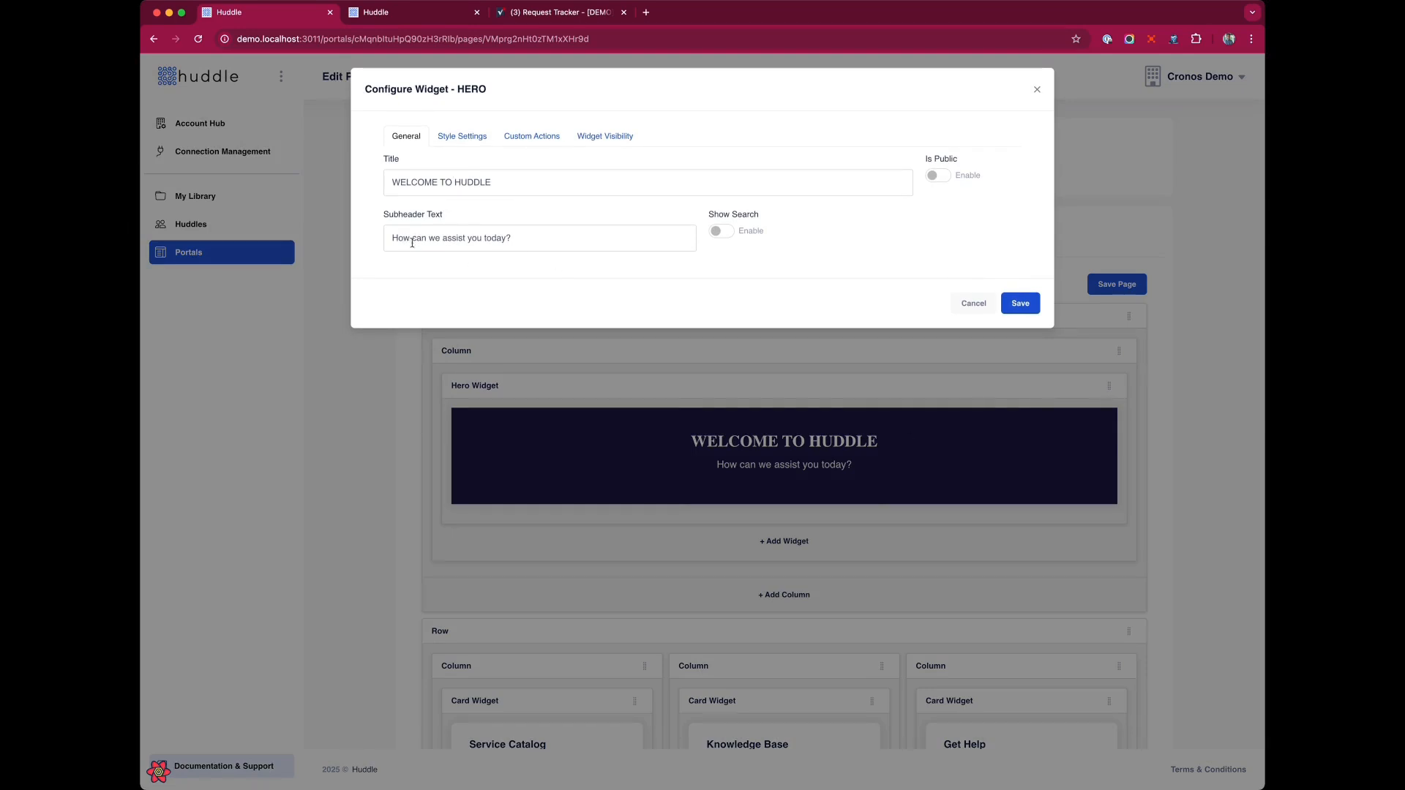
click(461, 137)
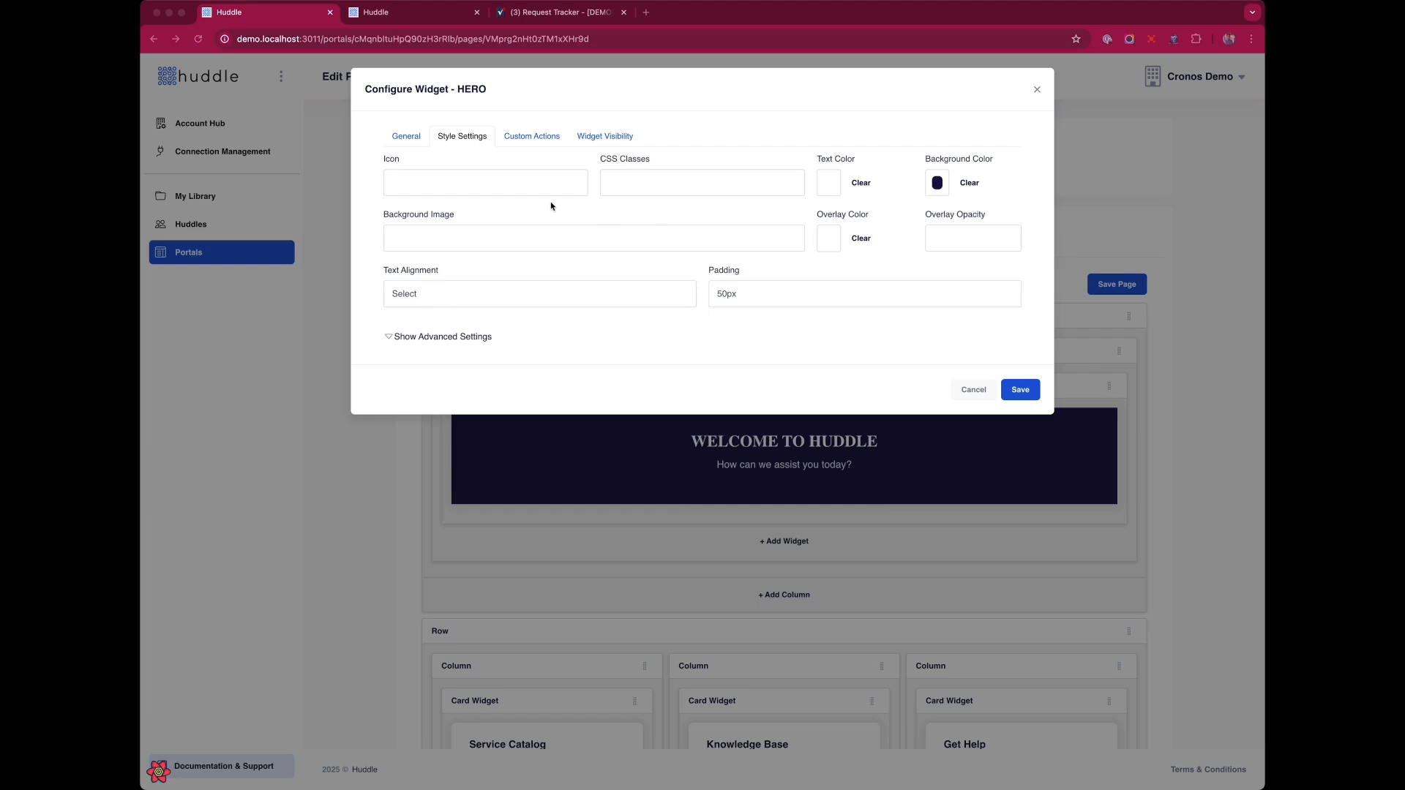
click(477, 235)
key(ctrl+v)
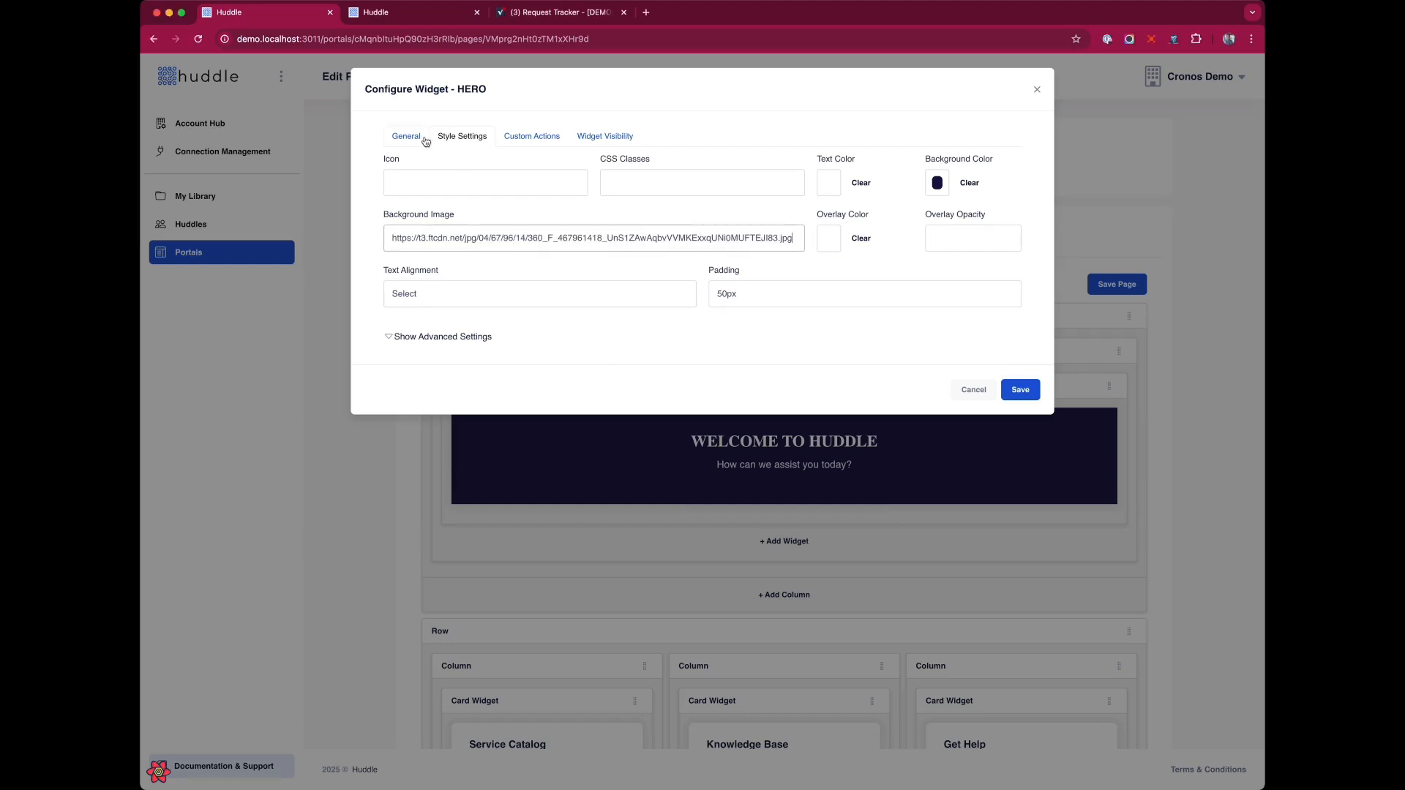
click(1020, 384)
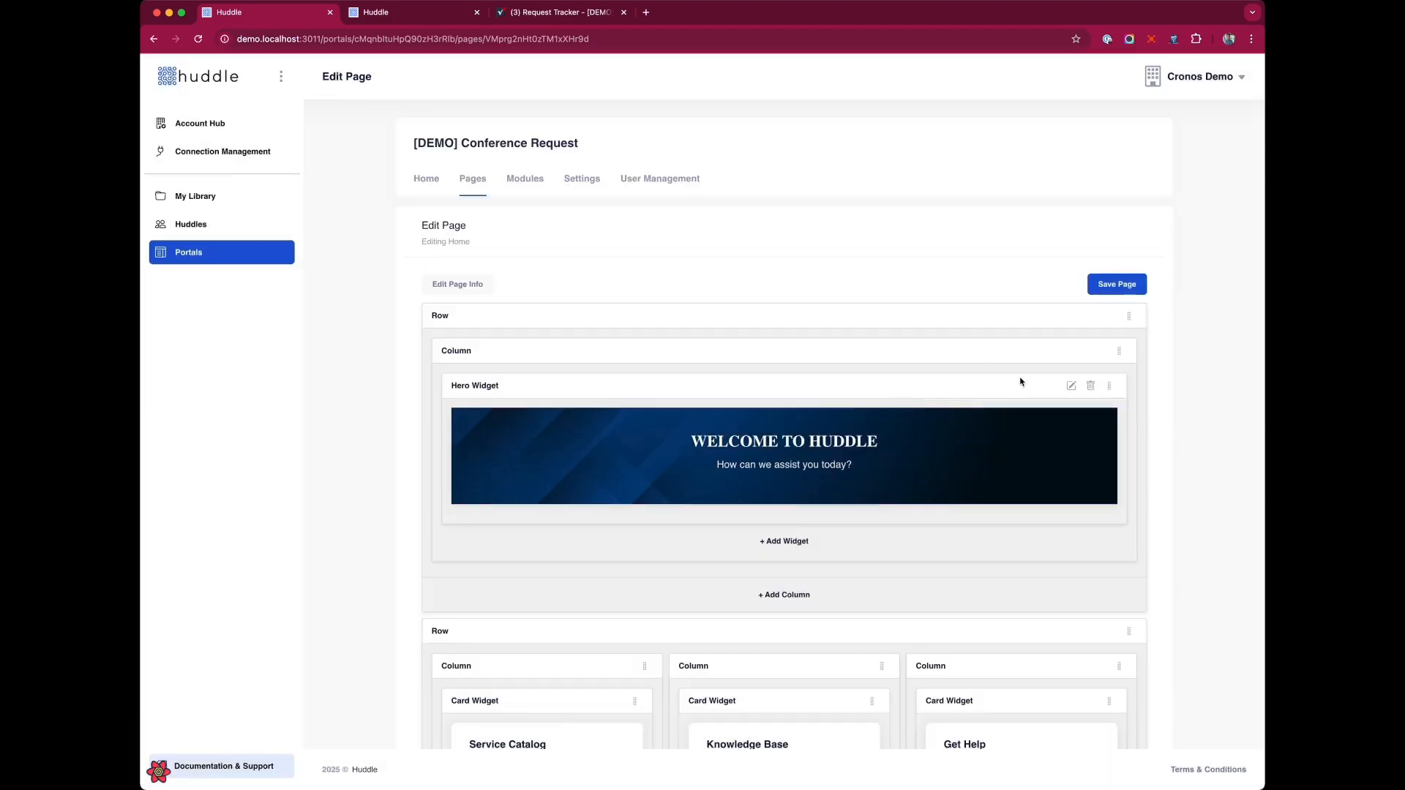
click(1119, 287)
Reload the portal home page to preview the hero background.
click(375, 13)
key(super+r)
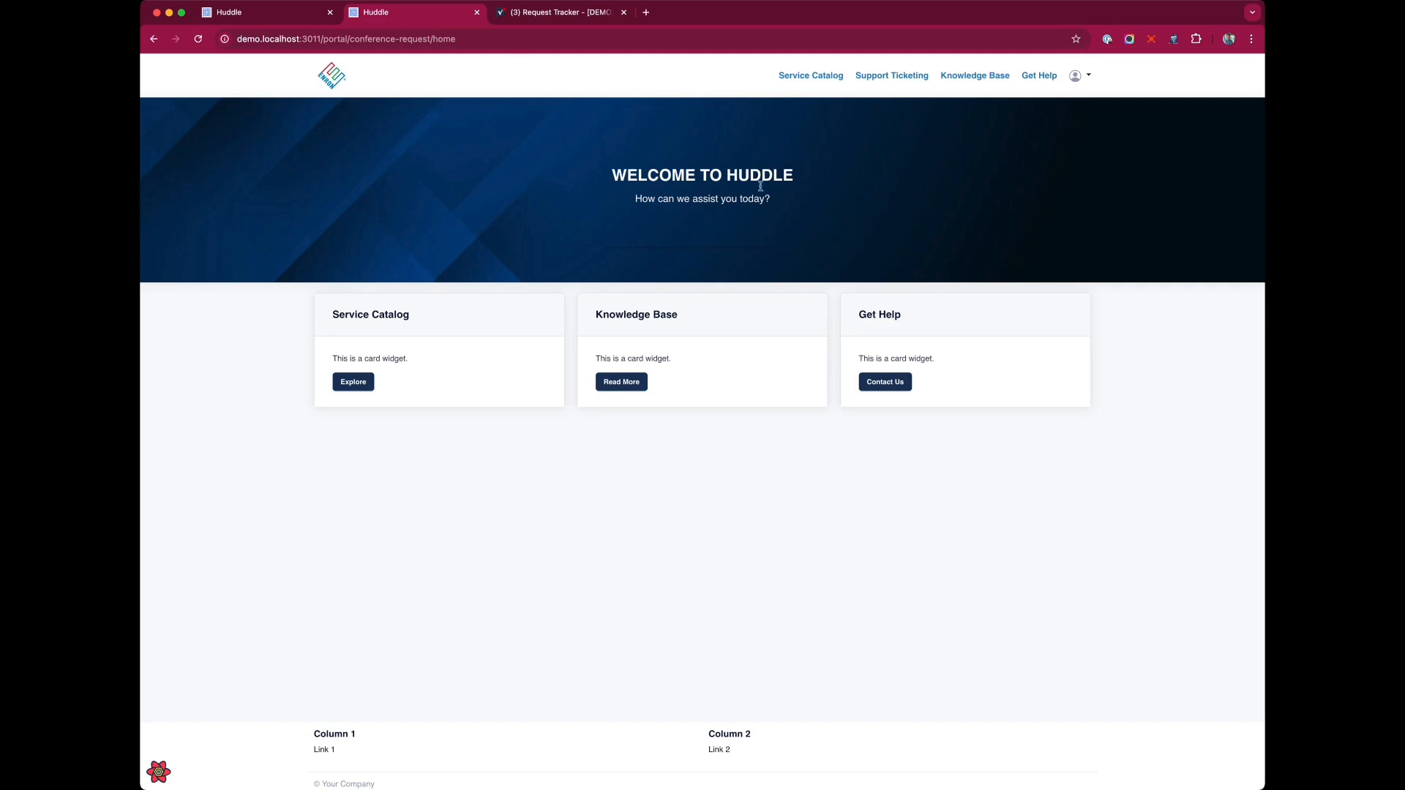
click(247, 13)
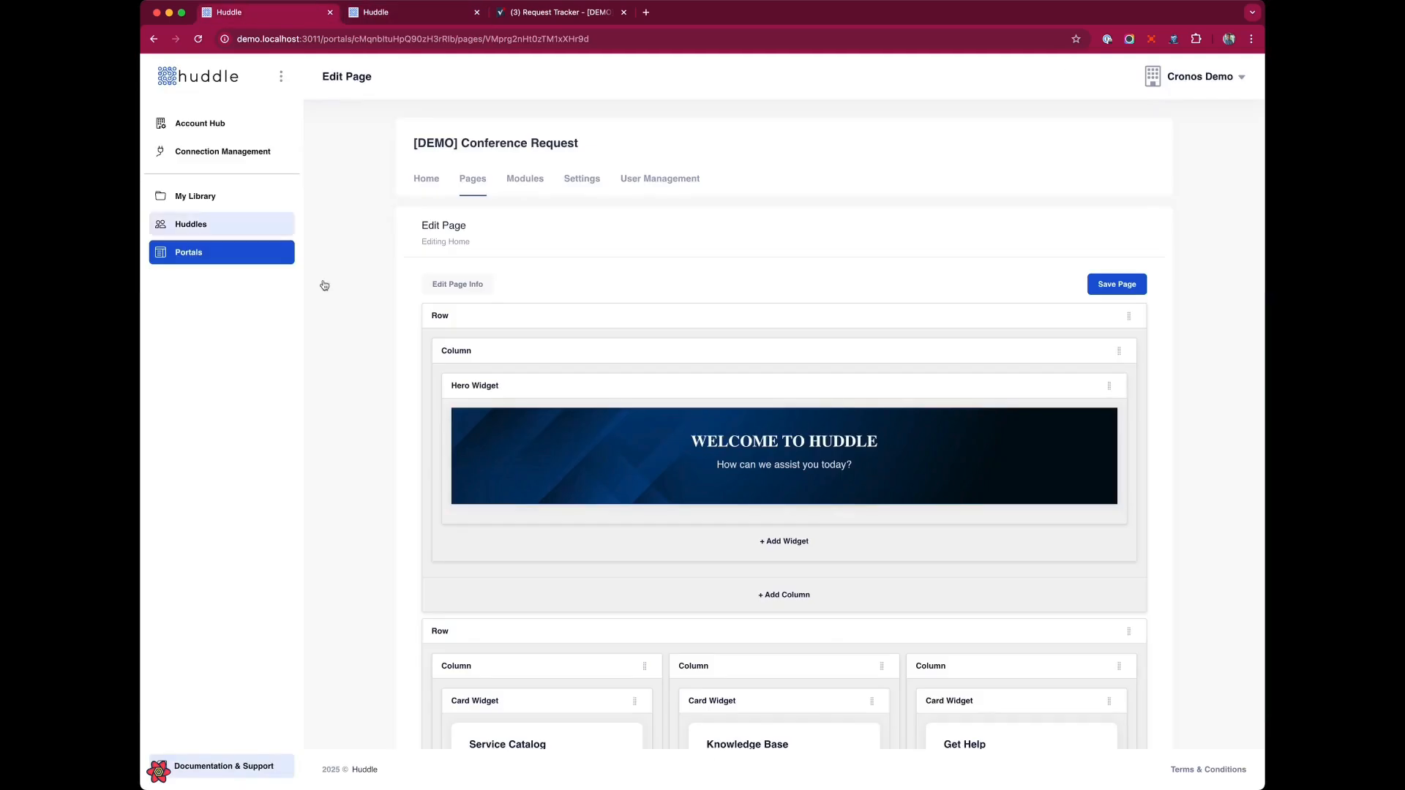
Delete the Knowledge Base and Get Help card widgets and the empty third column from the second row.
scroll(821, 458, down, 5)
click(852, 436)
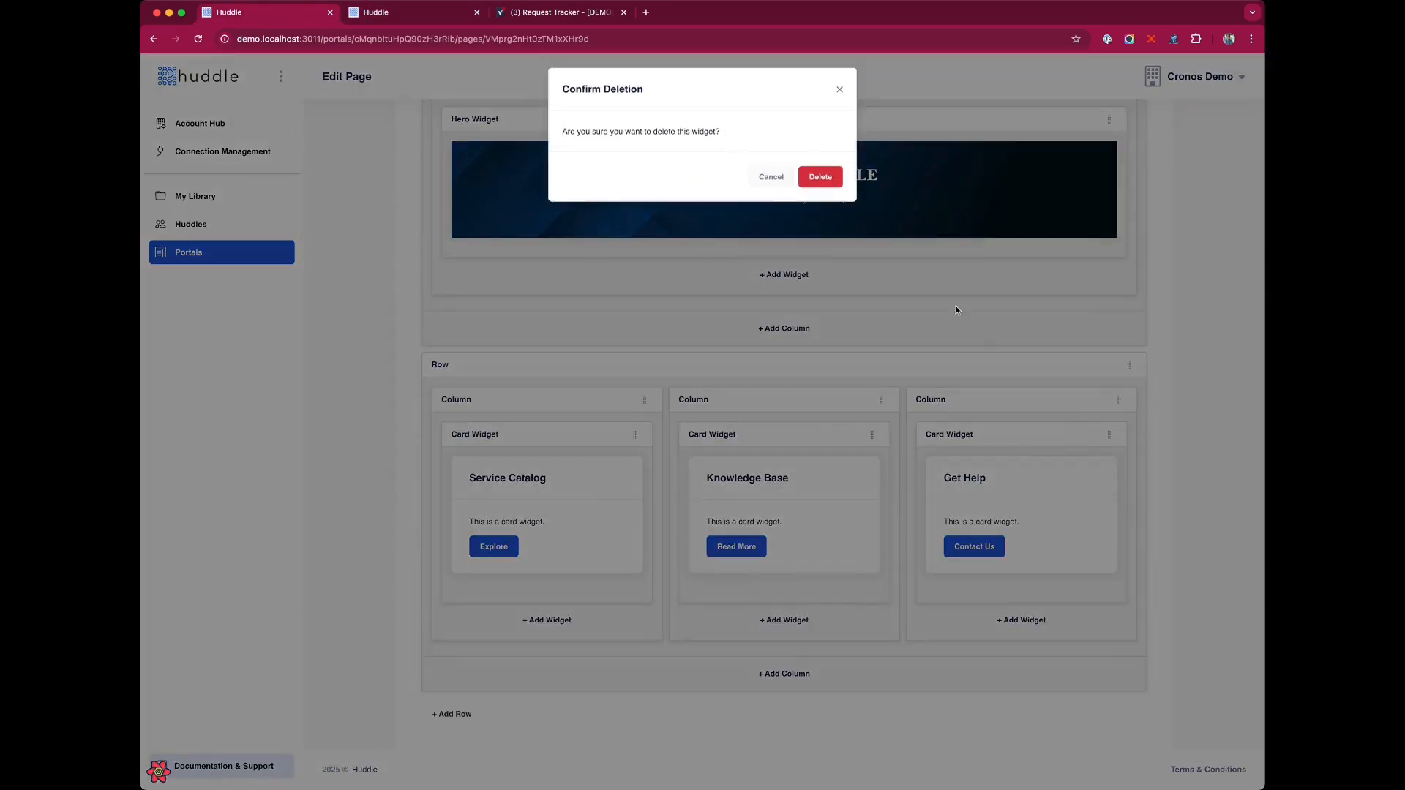
click(819, 175)
click(1089, 434)
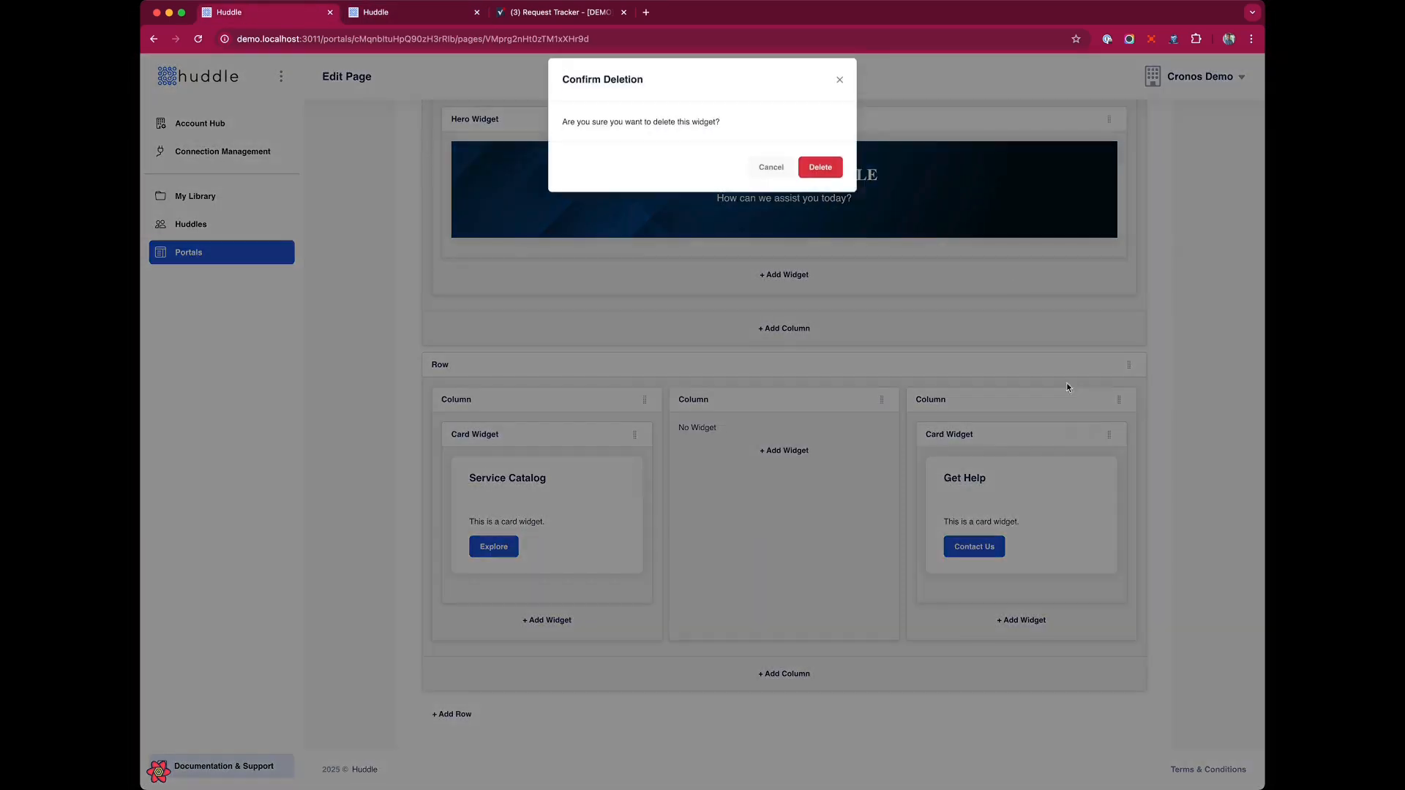
click(819, 176)
click(1098, 399)
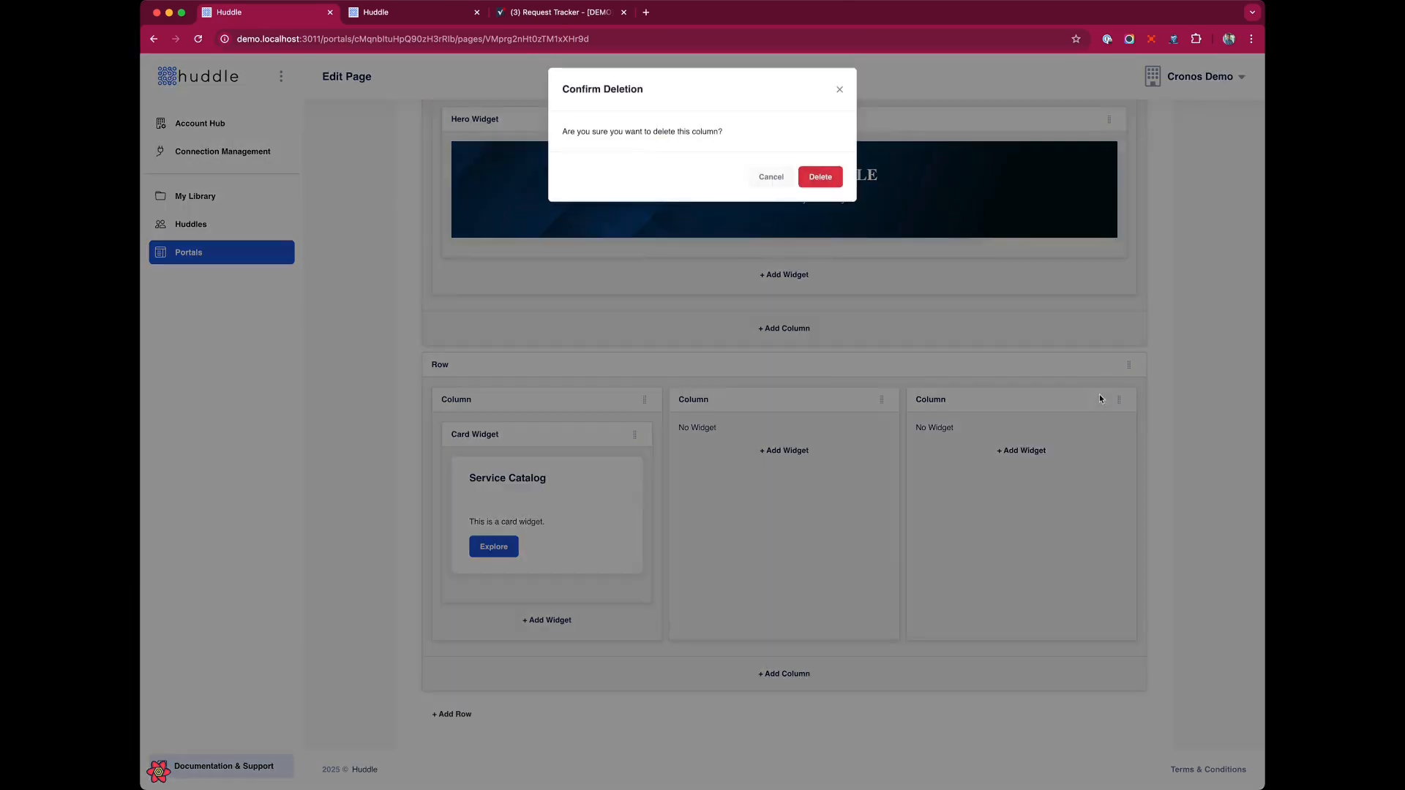
click(819, 176)
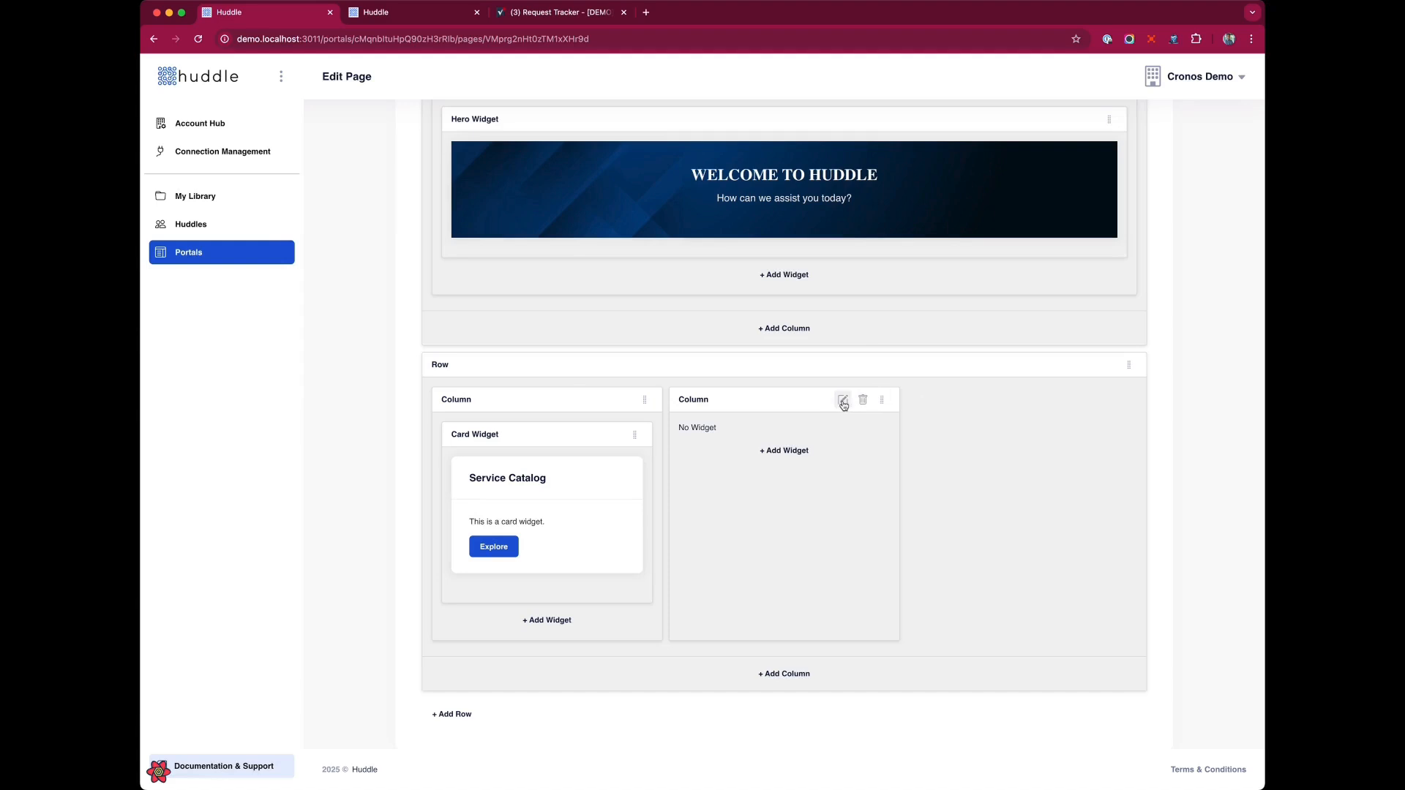
Set the second column's small-screen width to 8.
click(842, 400)
double_click(587, 200)
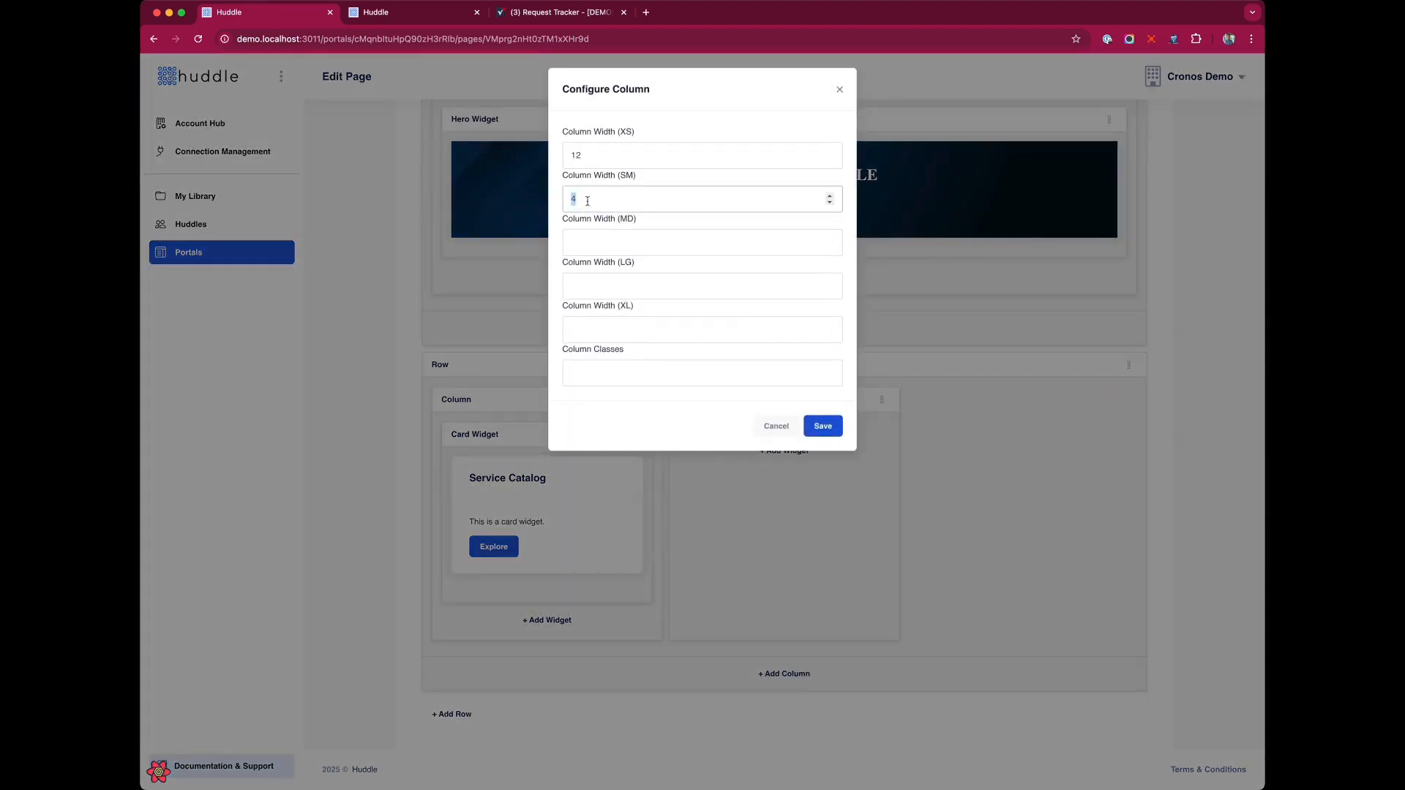
text(8)
click(822, 425)
Add an Approvals widget to the second column using the Request Management module and Request Tracker sheet.
click(905, 450)
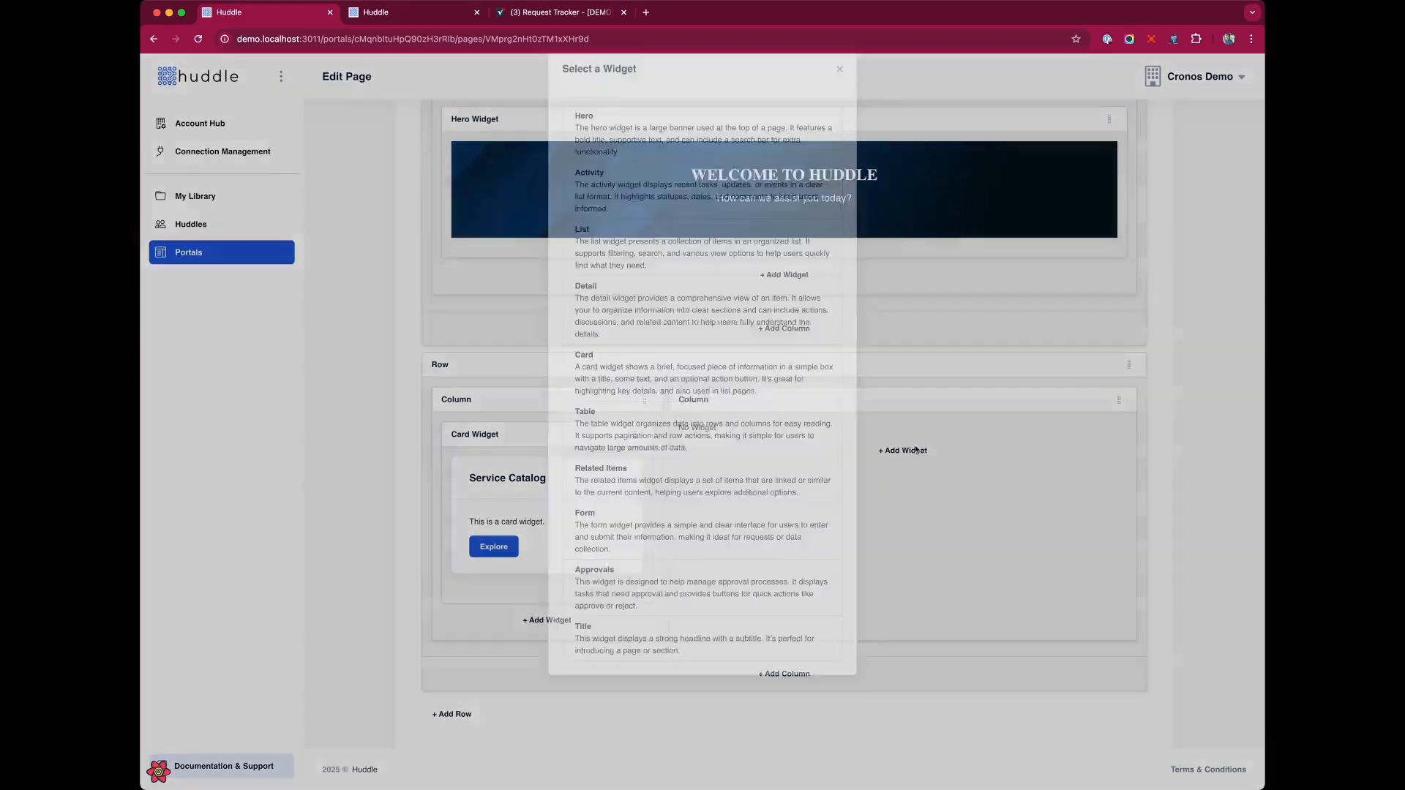
click(701, 596)
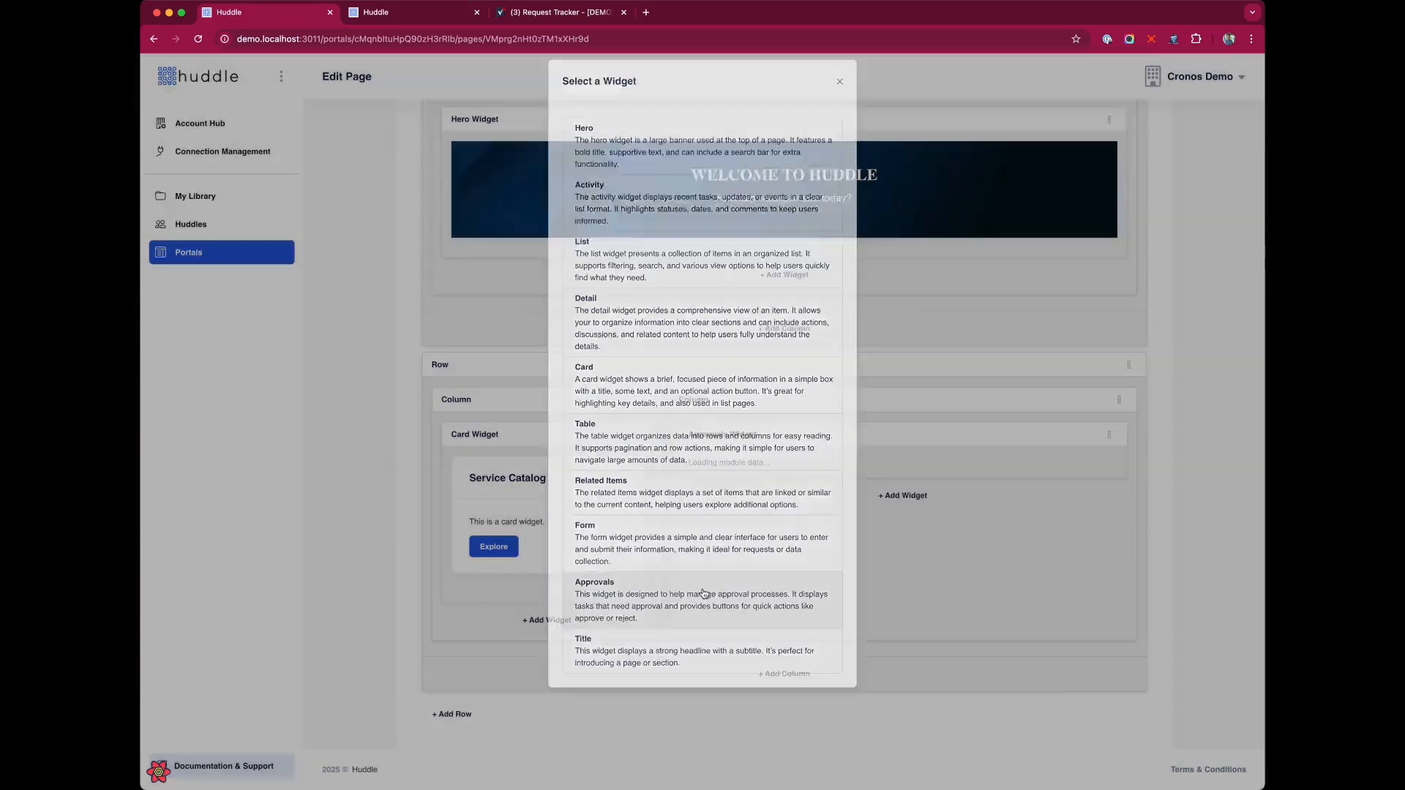
click(1072, 436)
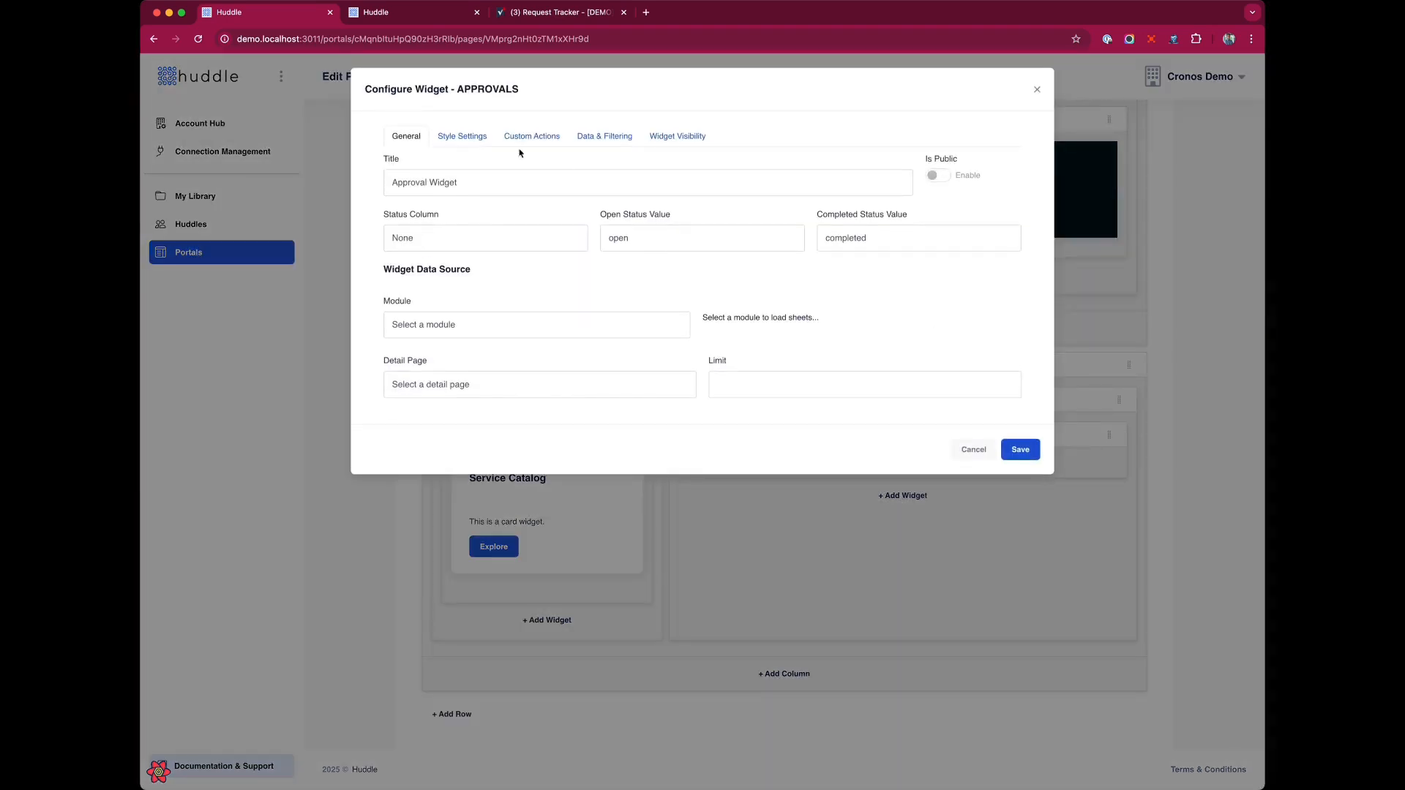
click(606, 340)
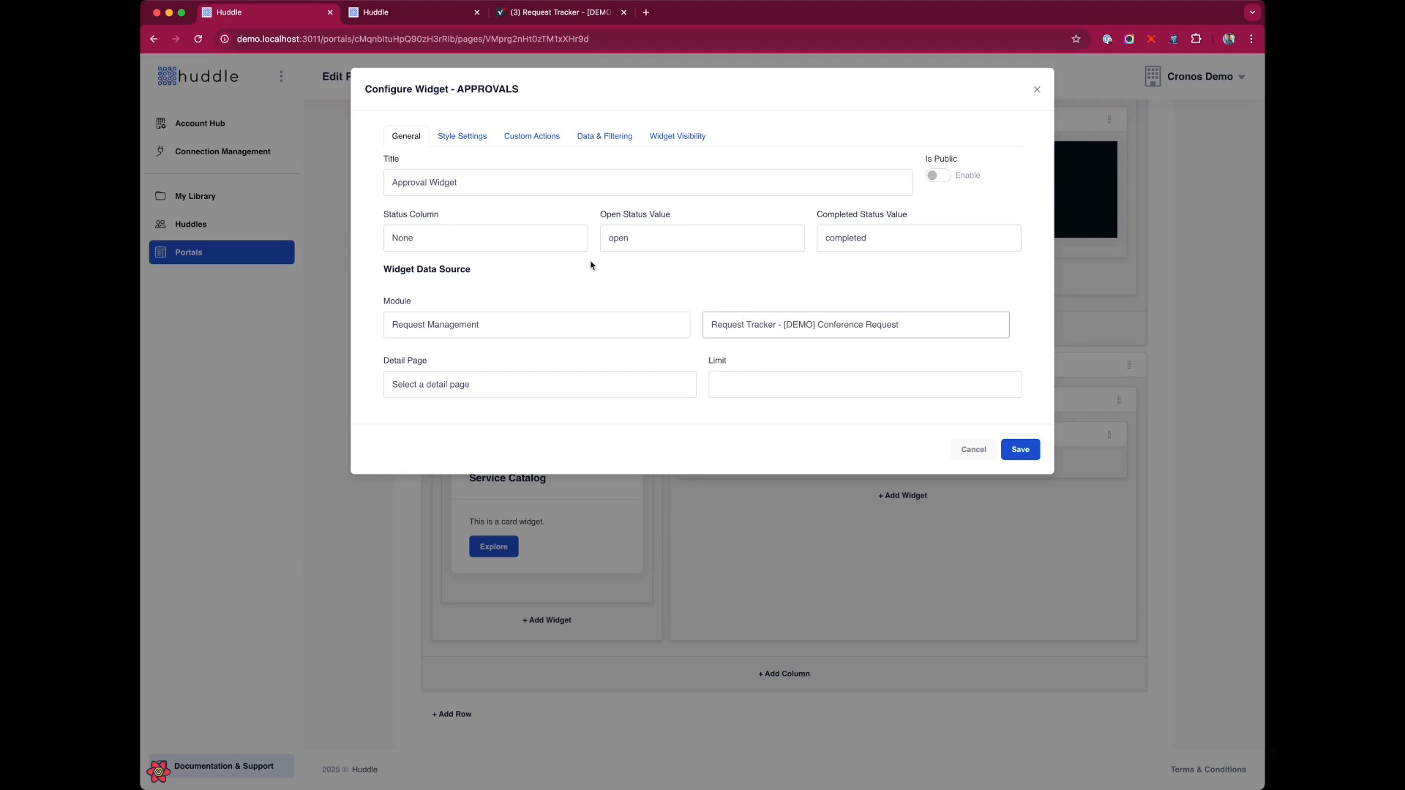
Title the approvals widget Conference Room Request.
drag(468, 184, 331, 176)
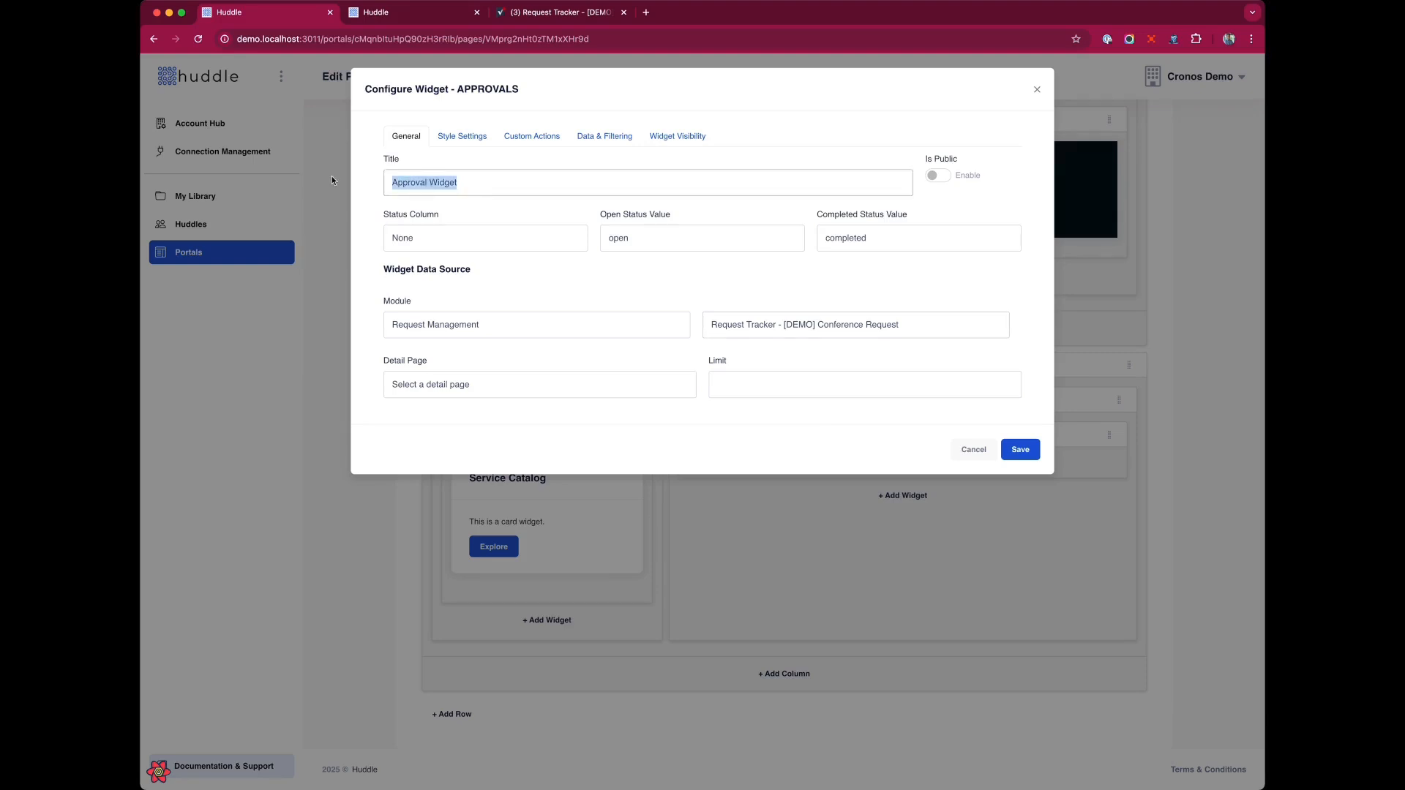
text(Conference Room Request)
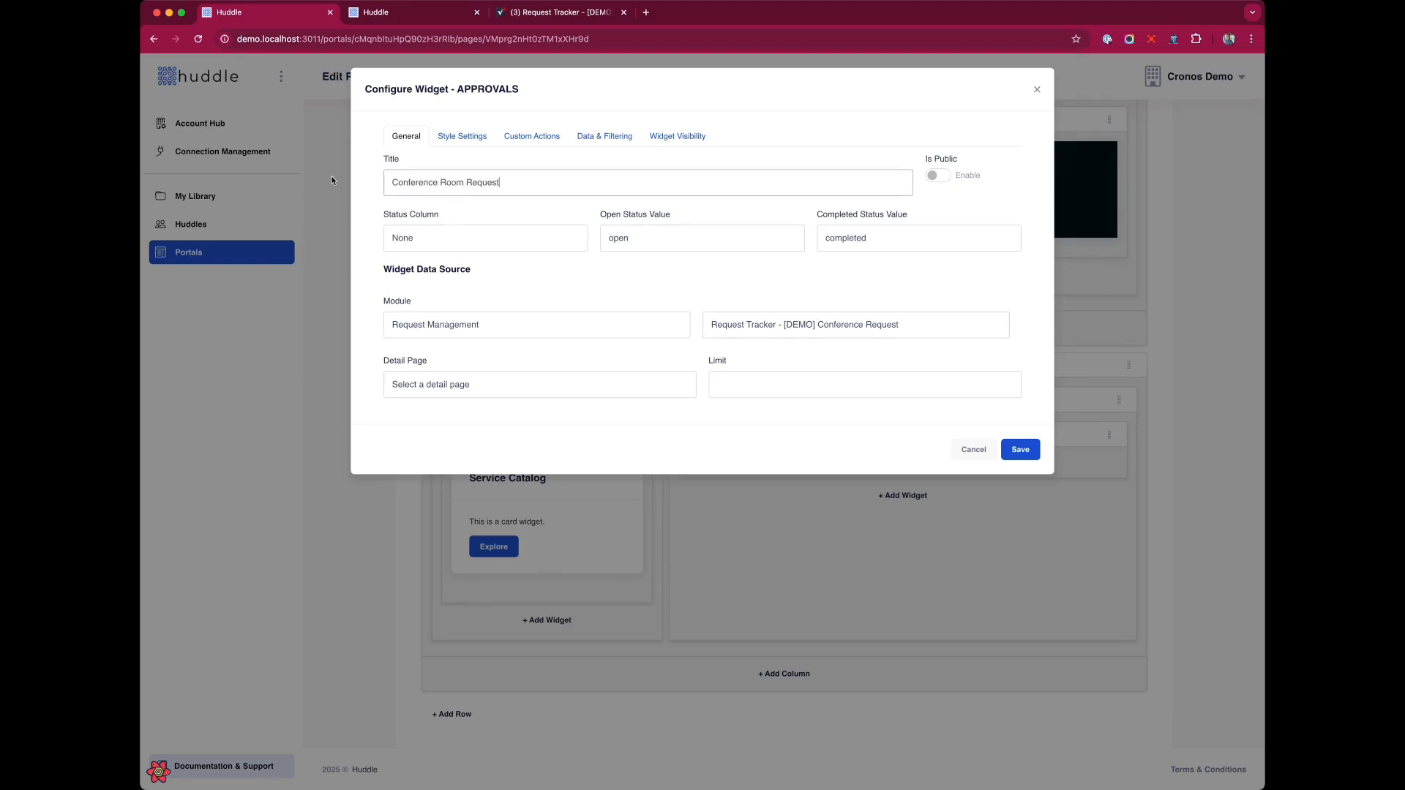
Set the status column to Status, open value to Open and completed value to Closed, then save the widget and page.
click(483, 242)
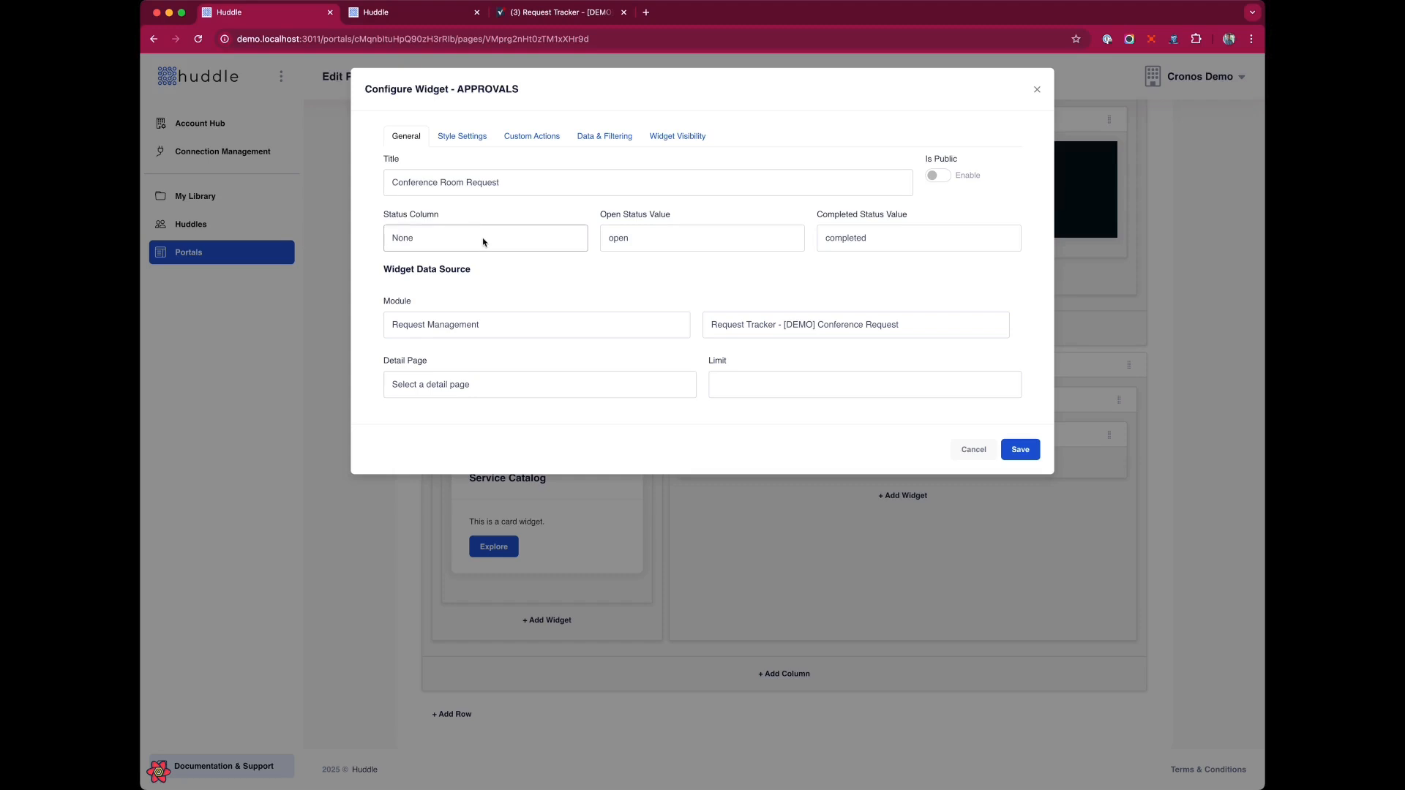
click(474, 354)
key(Tab)
text(Open)
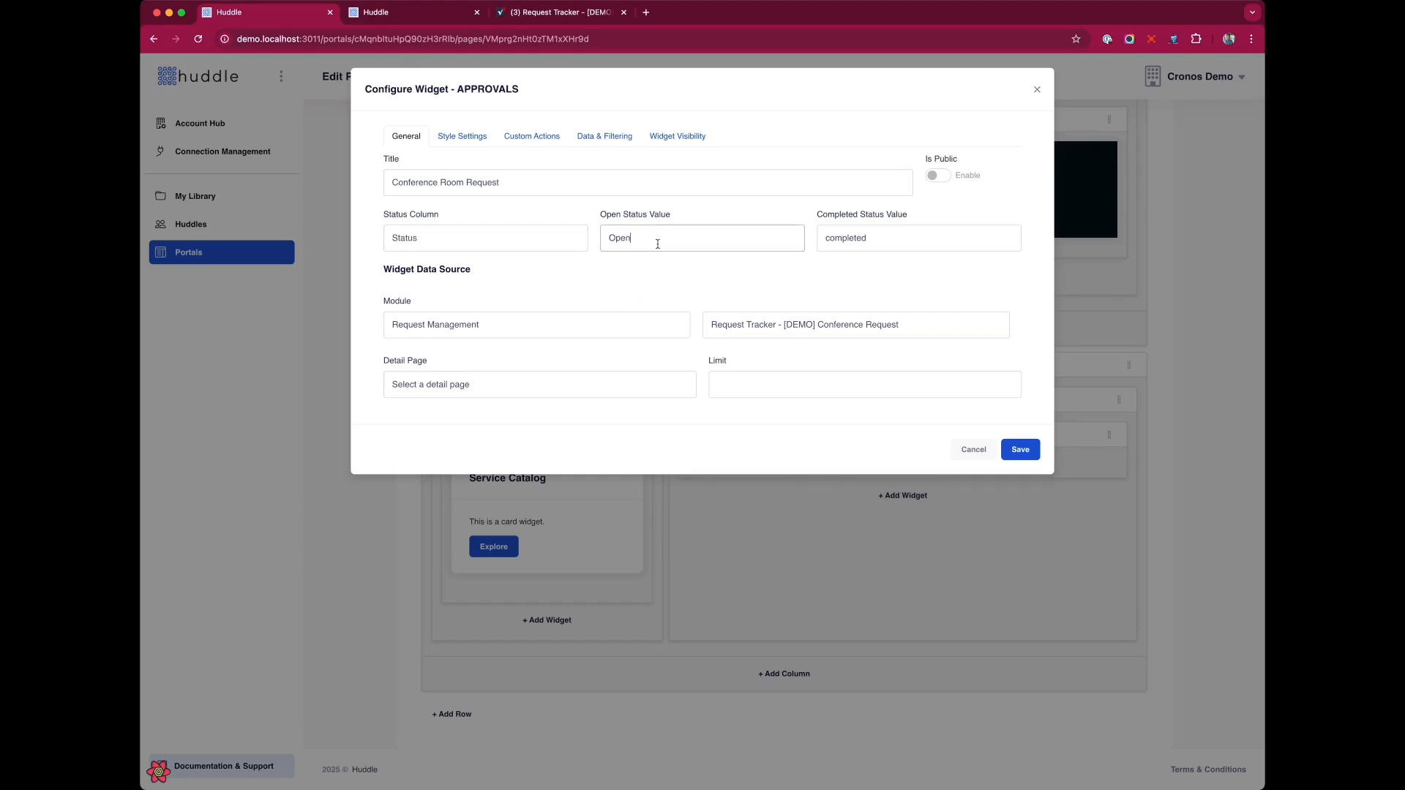
key(Tab)
text(Close)
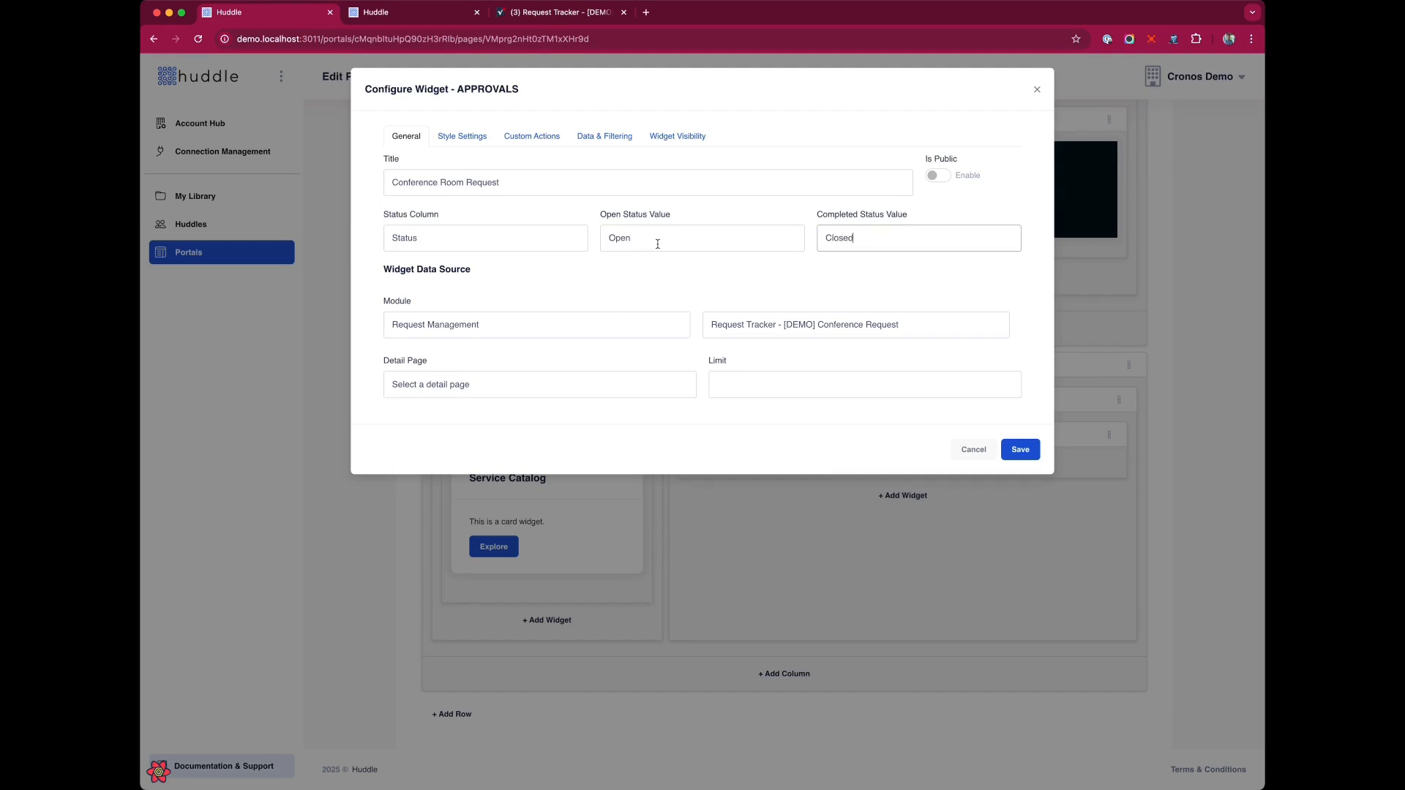
click(666, 281)
click(613, 138)
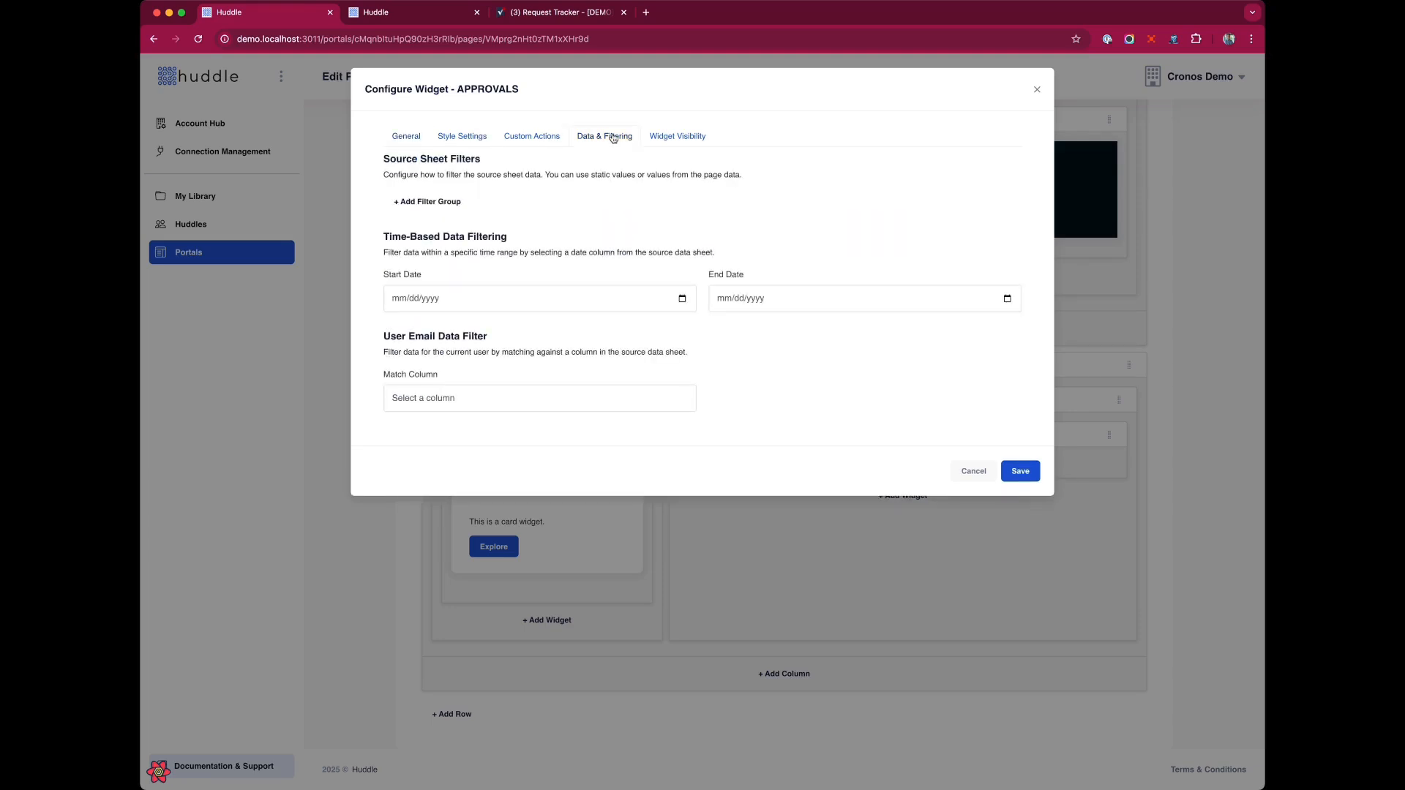
click(1024, 472)
scroll(1094, 314, up, 5)
click(1117, 252)
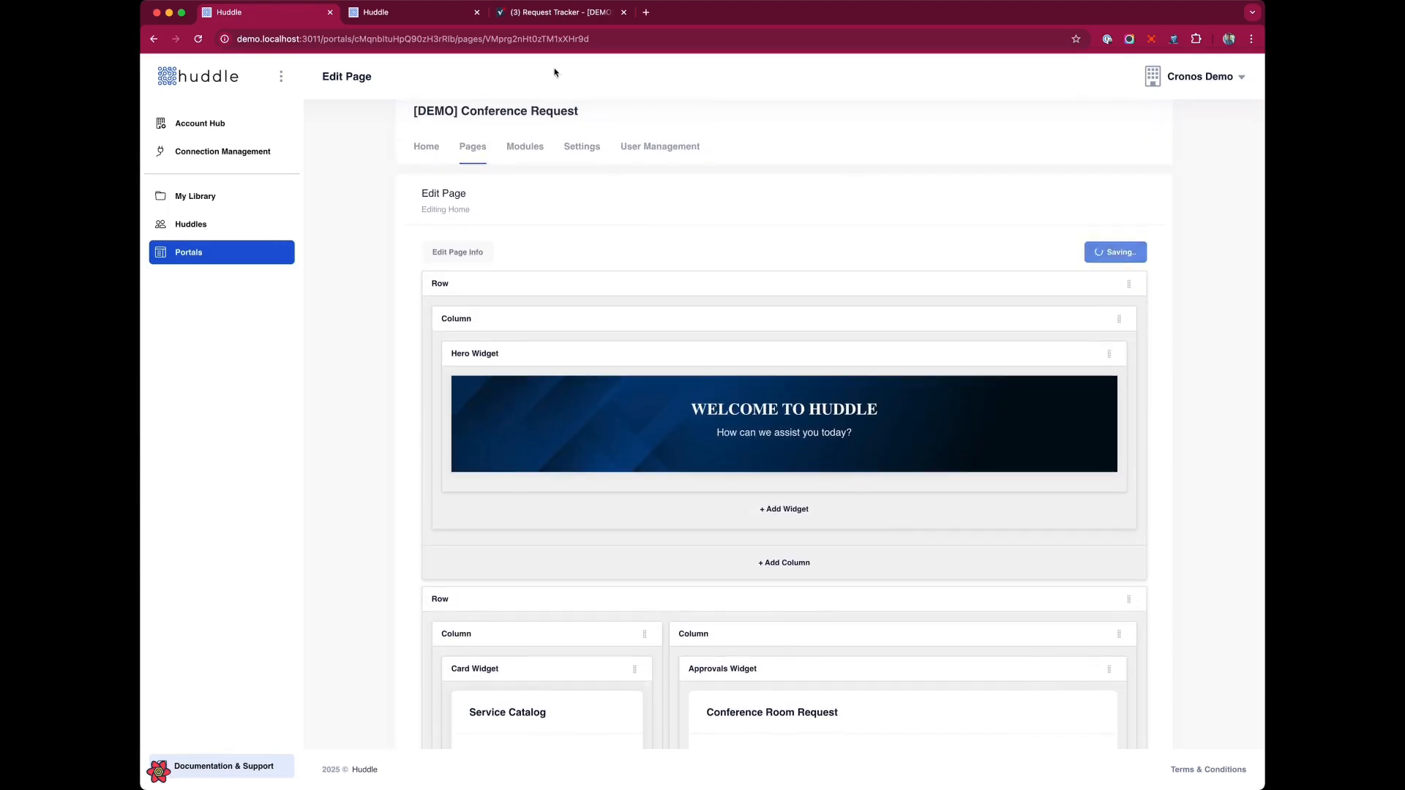
Reload the portal home page to preview the approvals widget.
click(414, 15)
key(super+r)
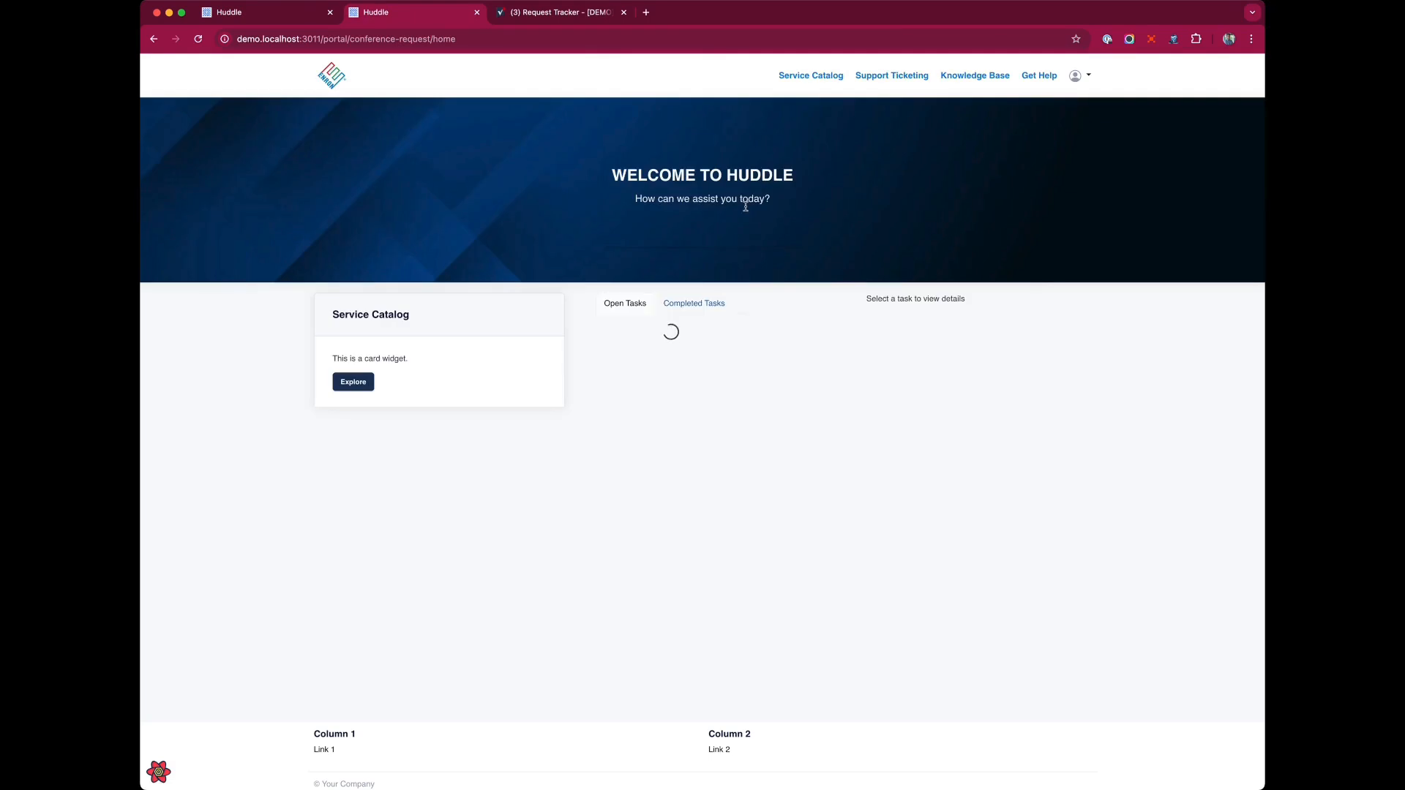
click(234, 13)
Give the approvals widget the CSS class card and save it.
scroll(962, 533, down, 3)
click(1070, 521)
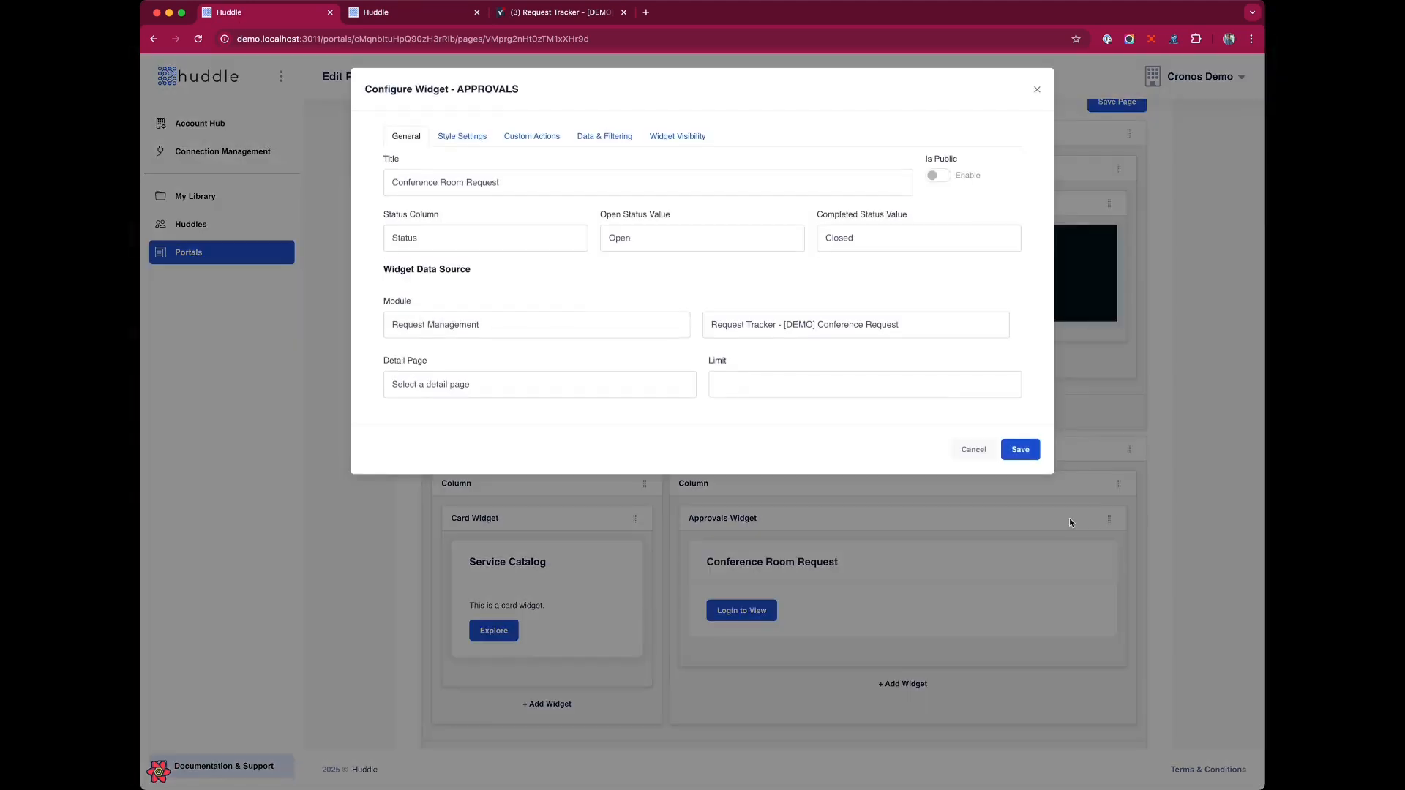
click(462, 137)
text(card)
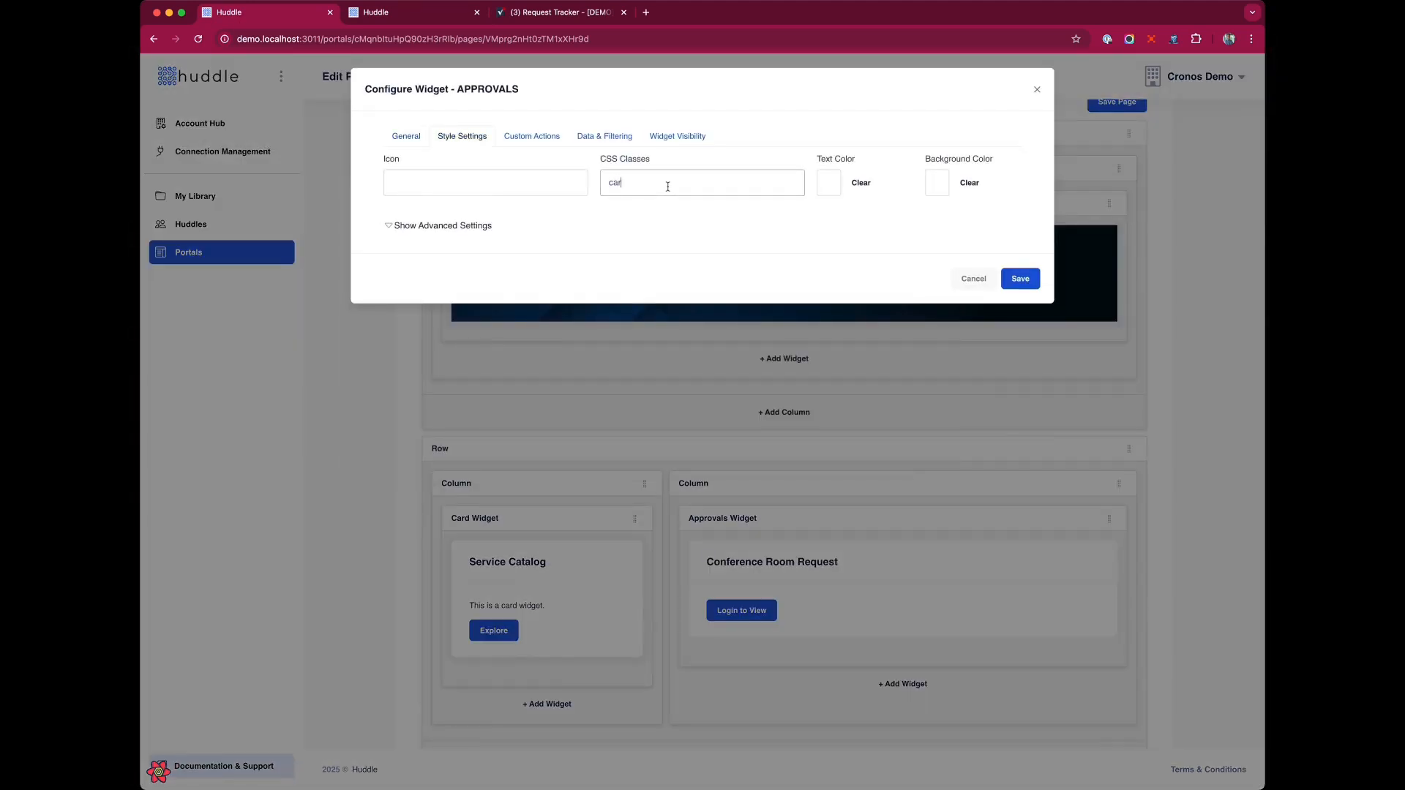
click(1025, 279)
scroll(1026, 279, up, 3)
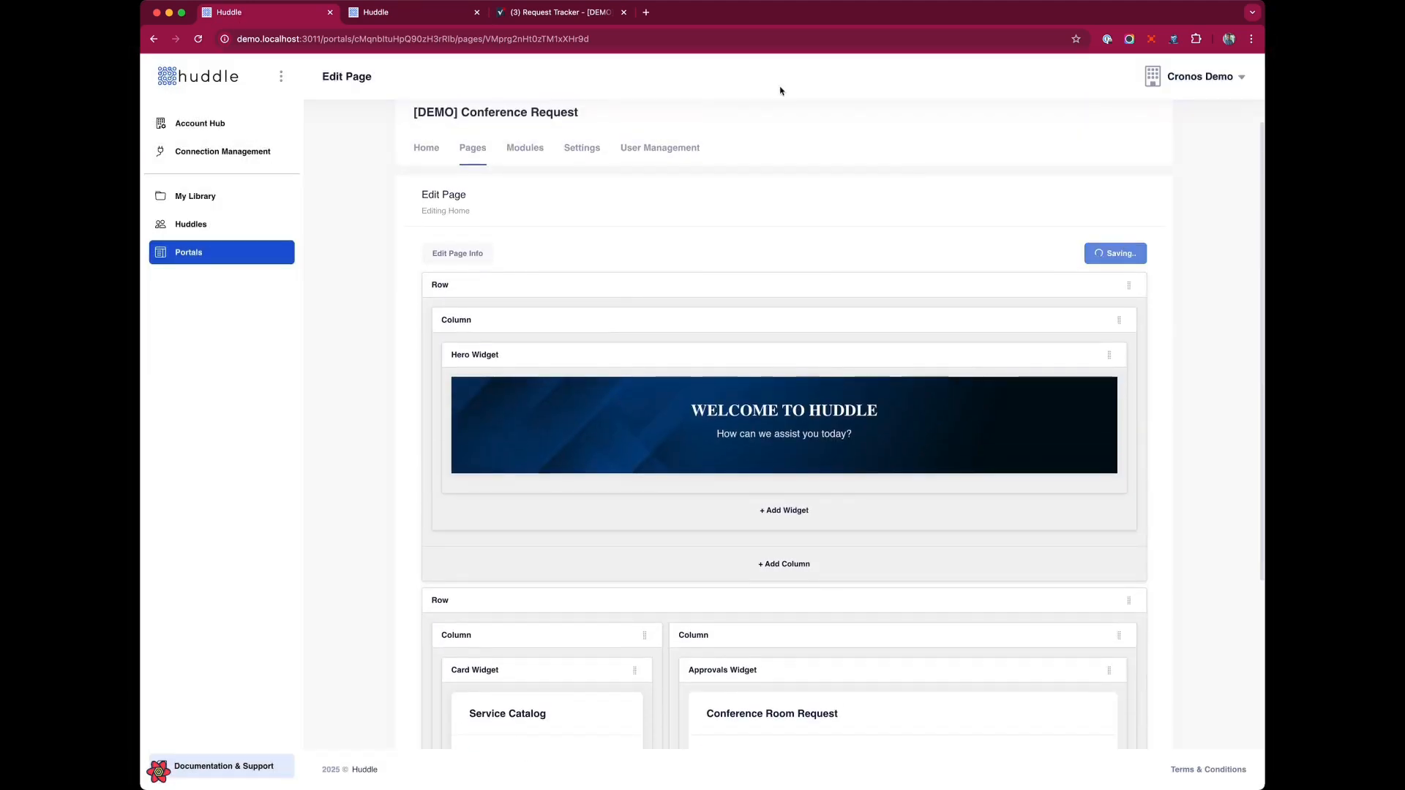
Reload the portal home and view the QBR - Room Needed request in the approvals widget's open tasks.
click(401, 15)
key(super+r)
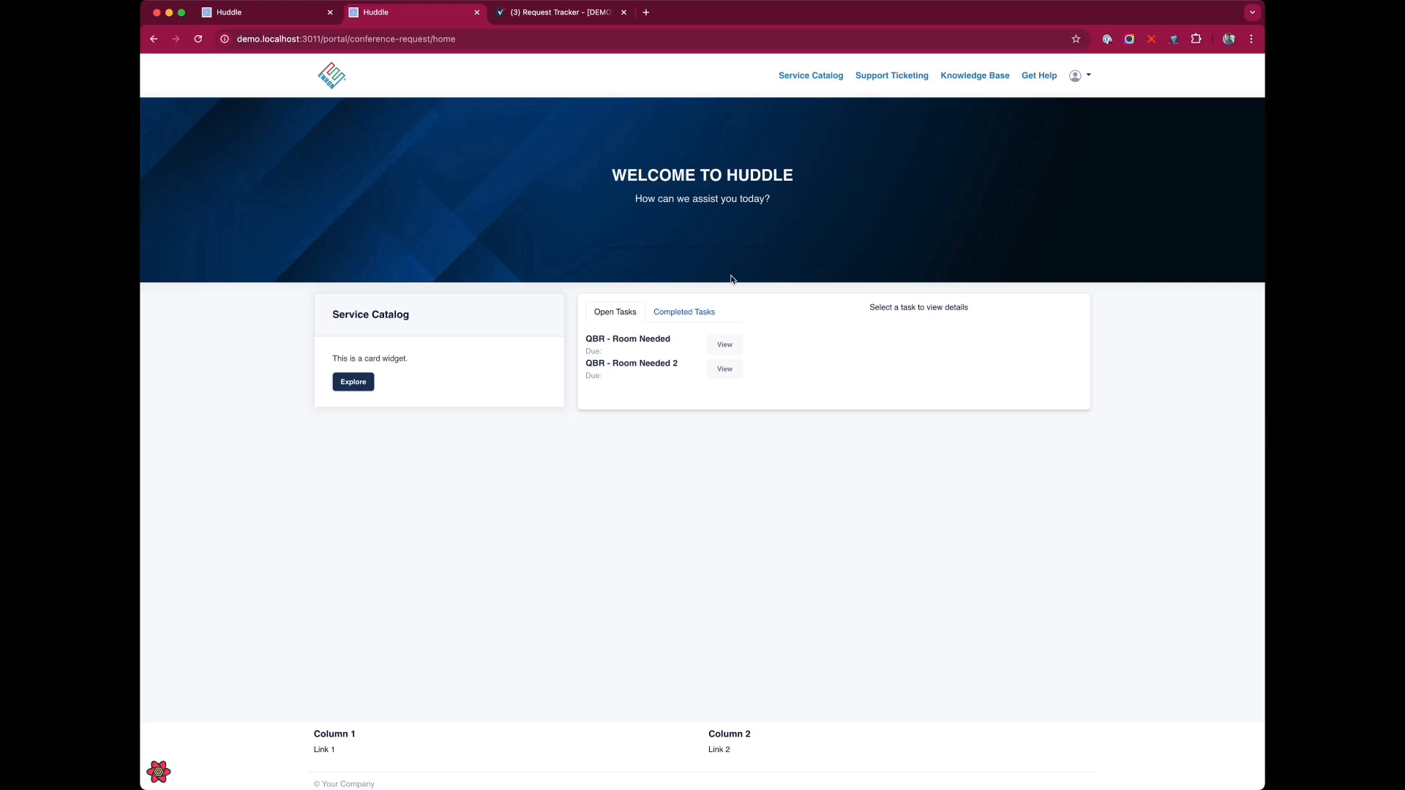
click(684, 313)
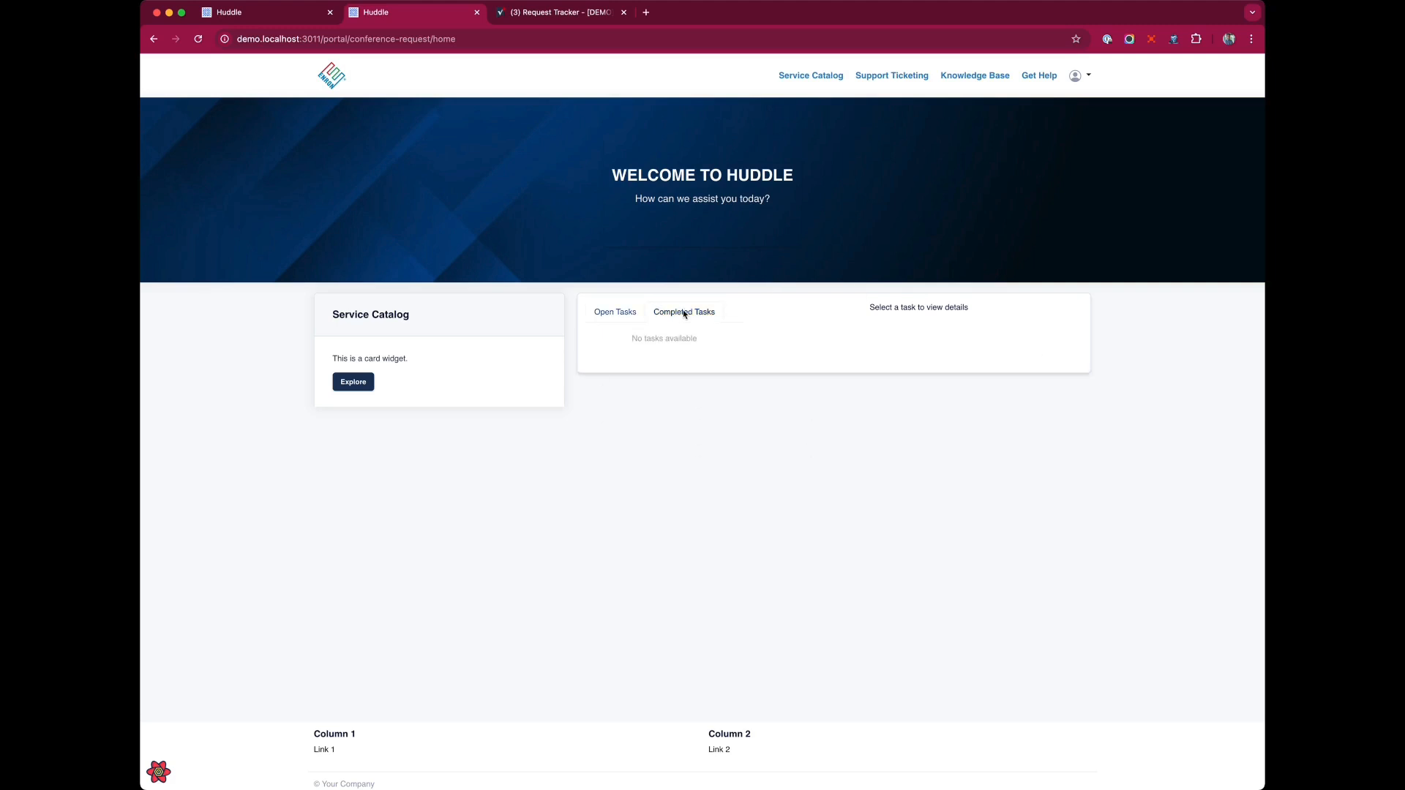
click(622, 313)
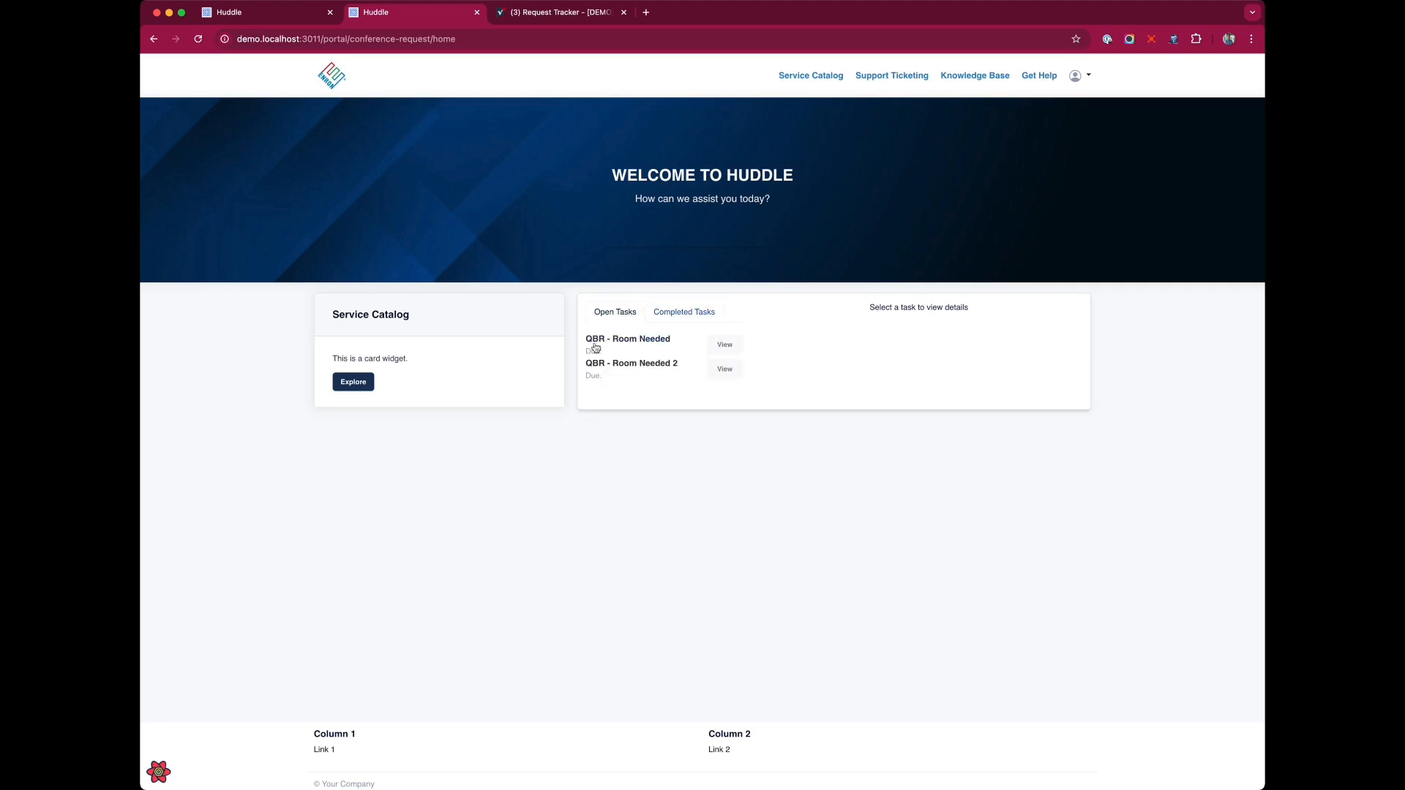
click(721, 345)
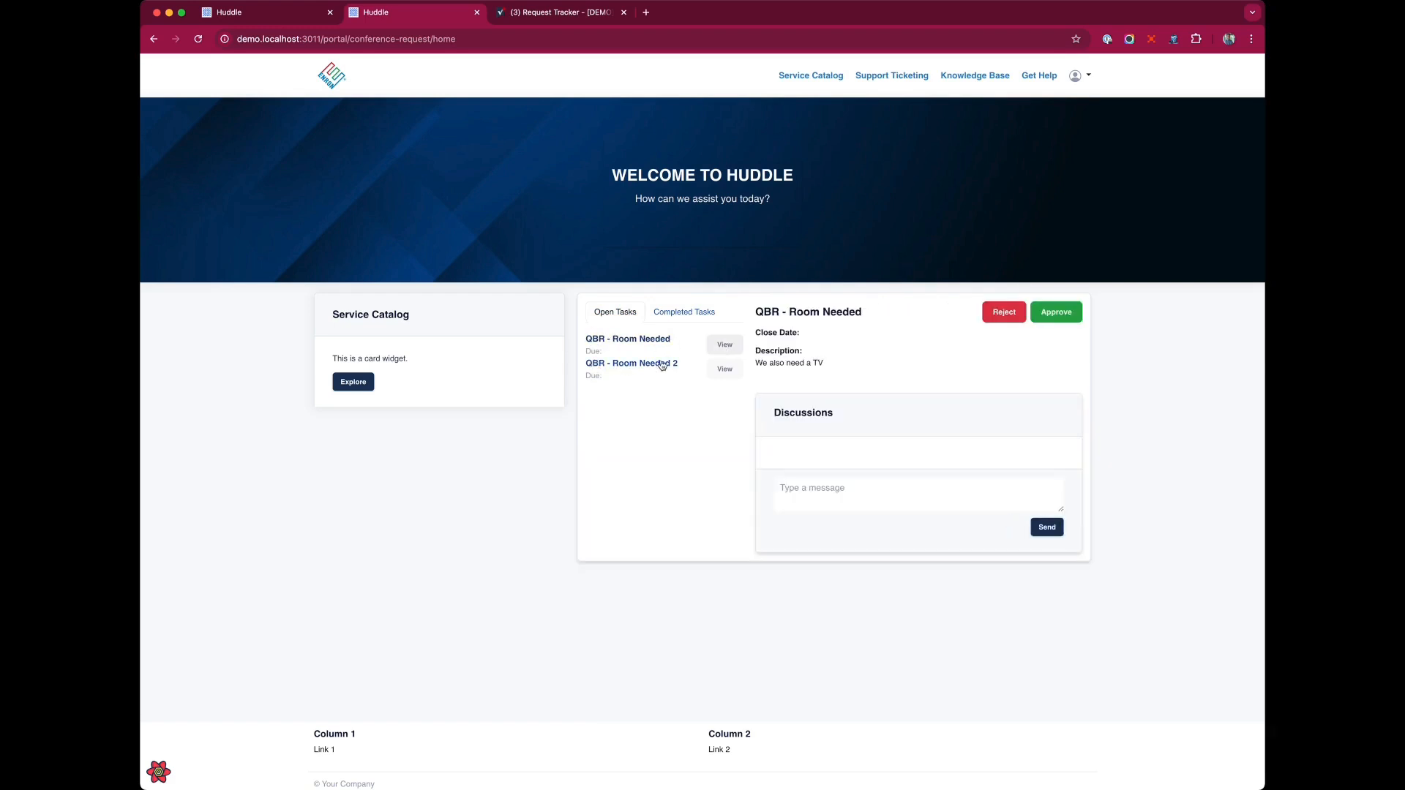
Switch to the Request Tracker sheet and review the request rows' columns.
click(550, 18)
scroll(658, 160, left, 5)
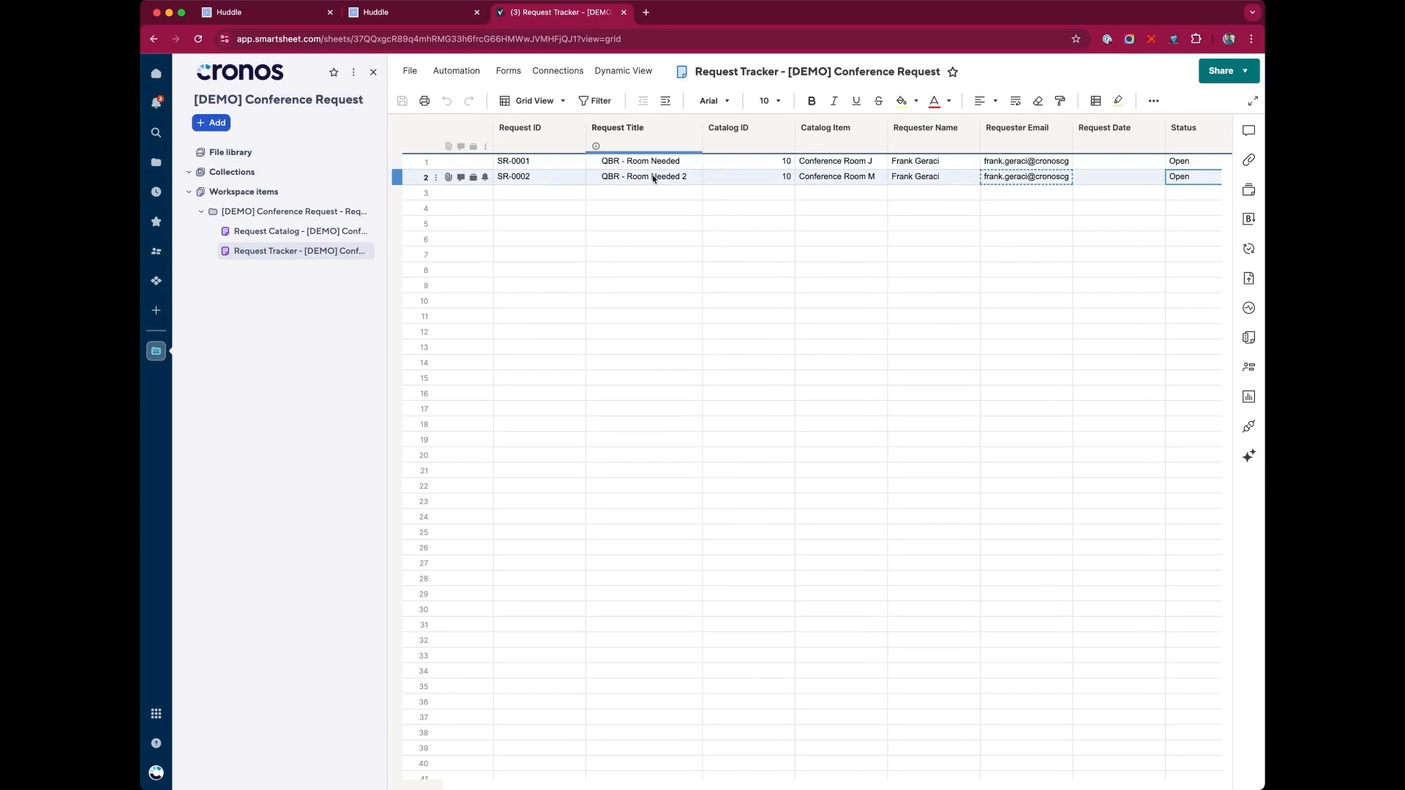
click(653, 177)
scroll(865, 178, right, 3)
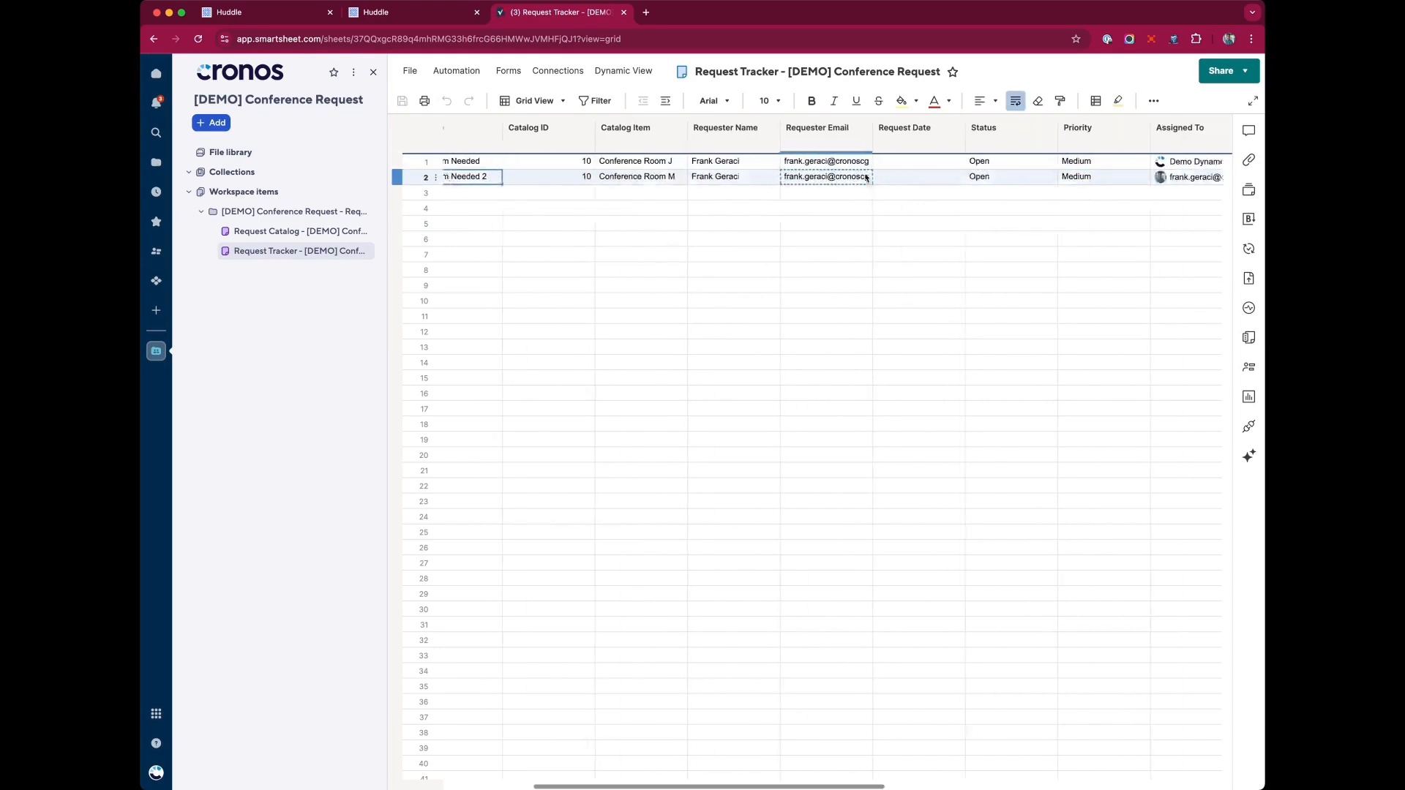
Add a source-sheet filter to the approvals widget's data settings: Catalog ID equals 10.
click(1179, 133)
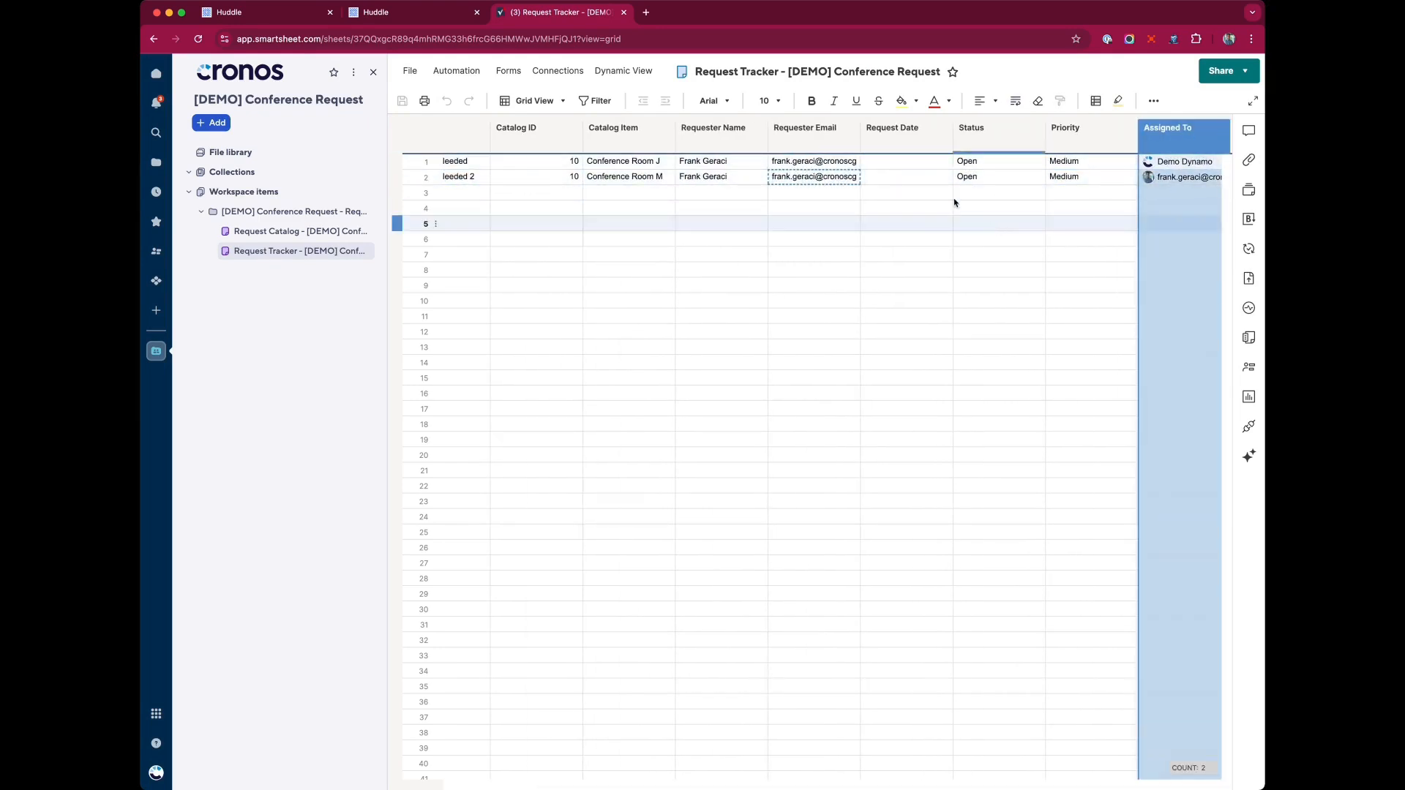
click(401, 14)
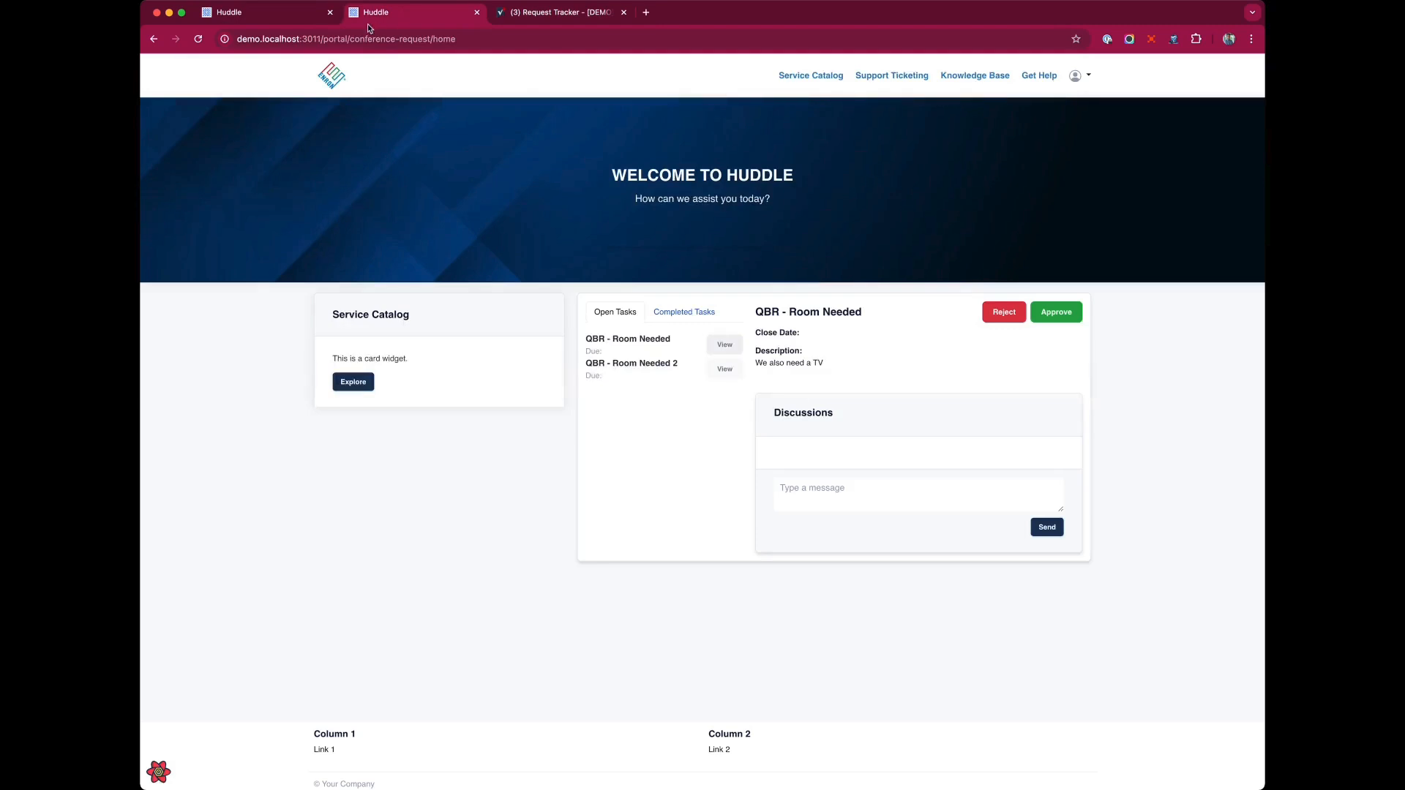
click(236, 13)
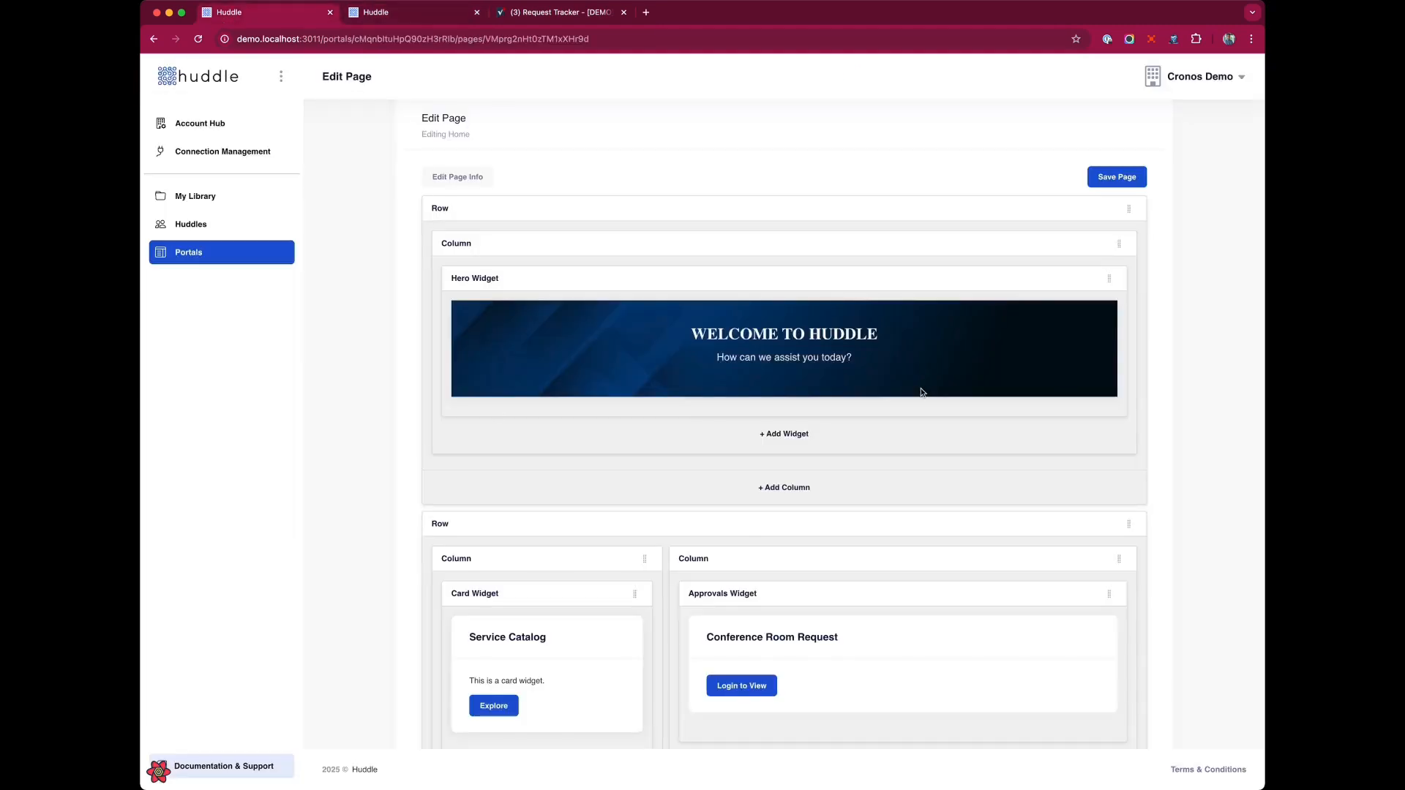
click(1068, 595)
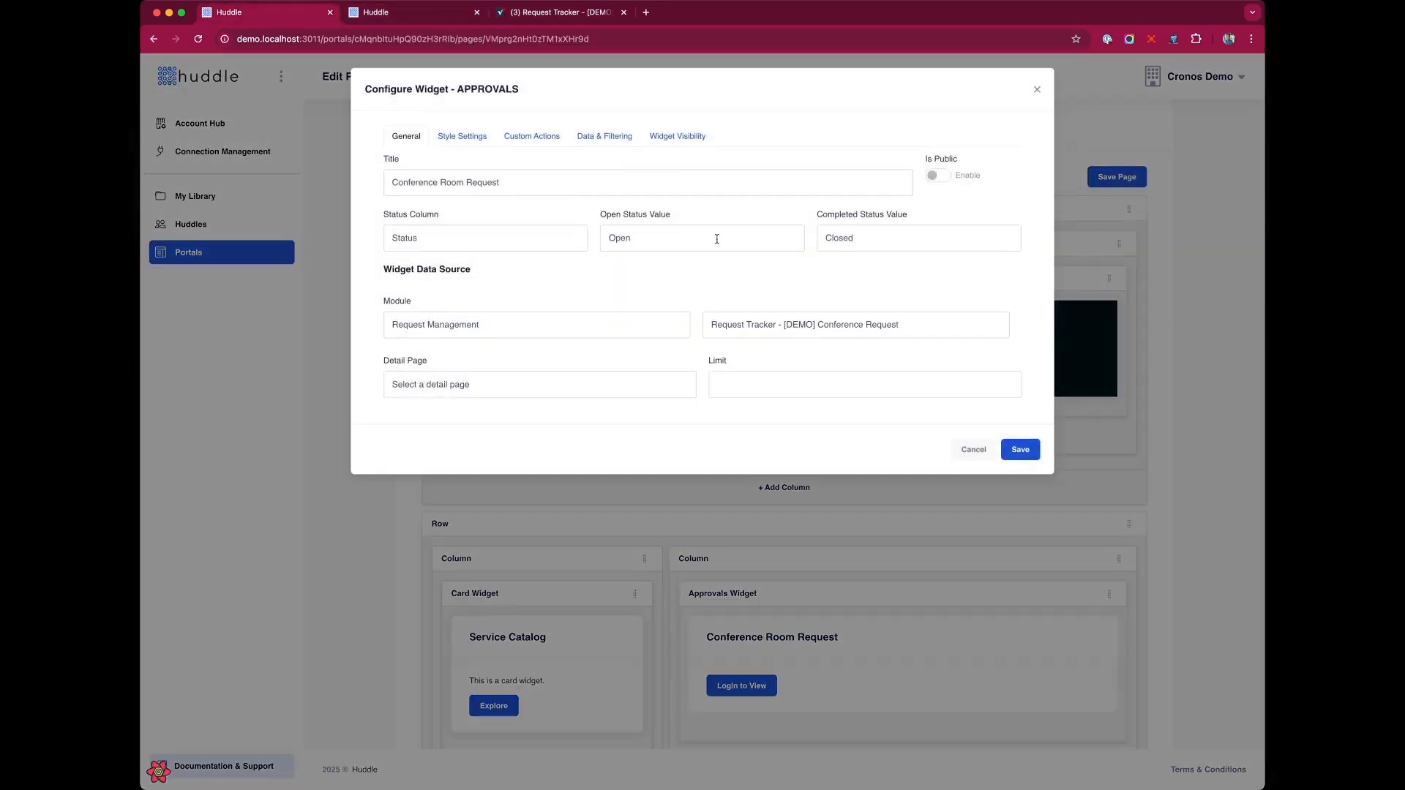
click(605, 136)
click(430, 208)
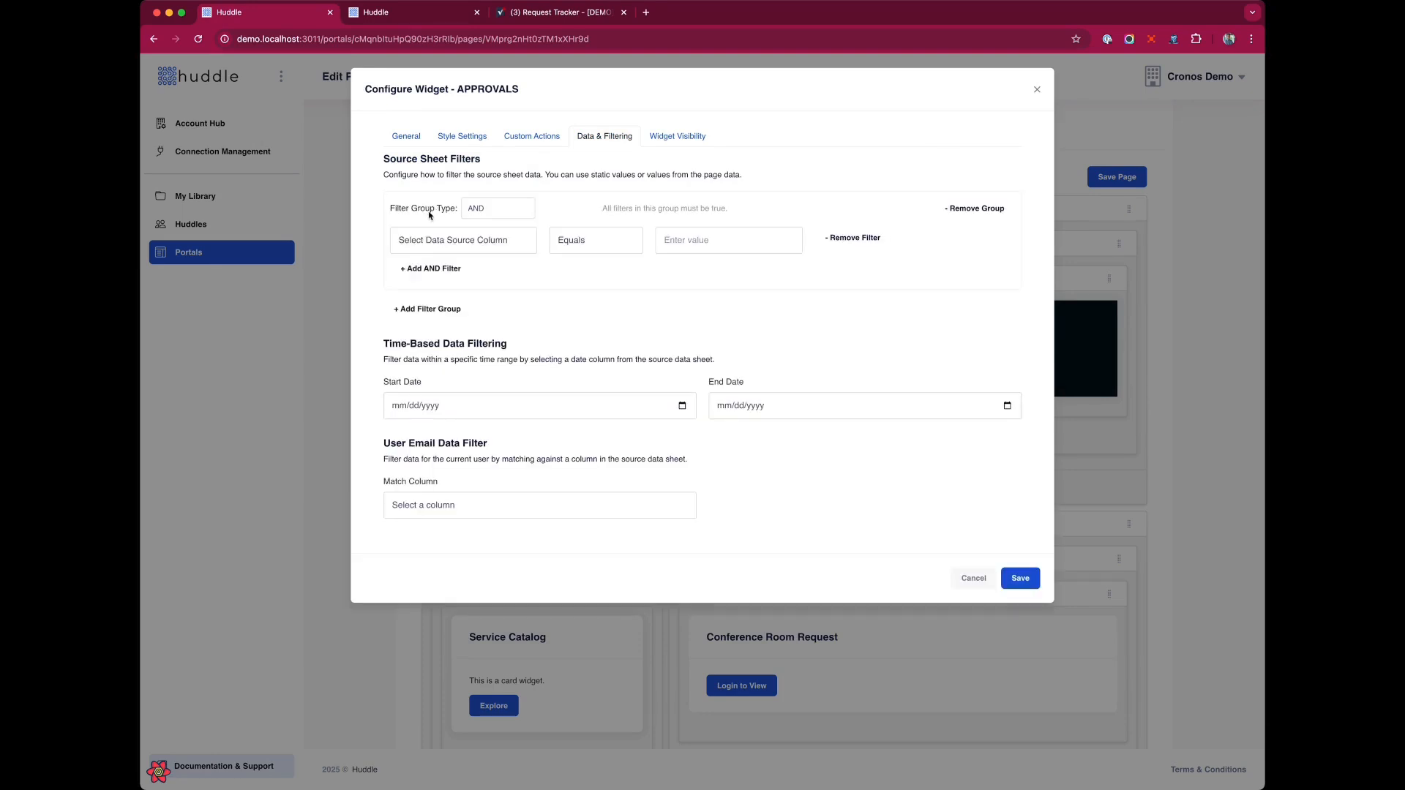
click(466, 285)
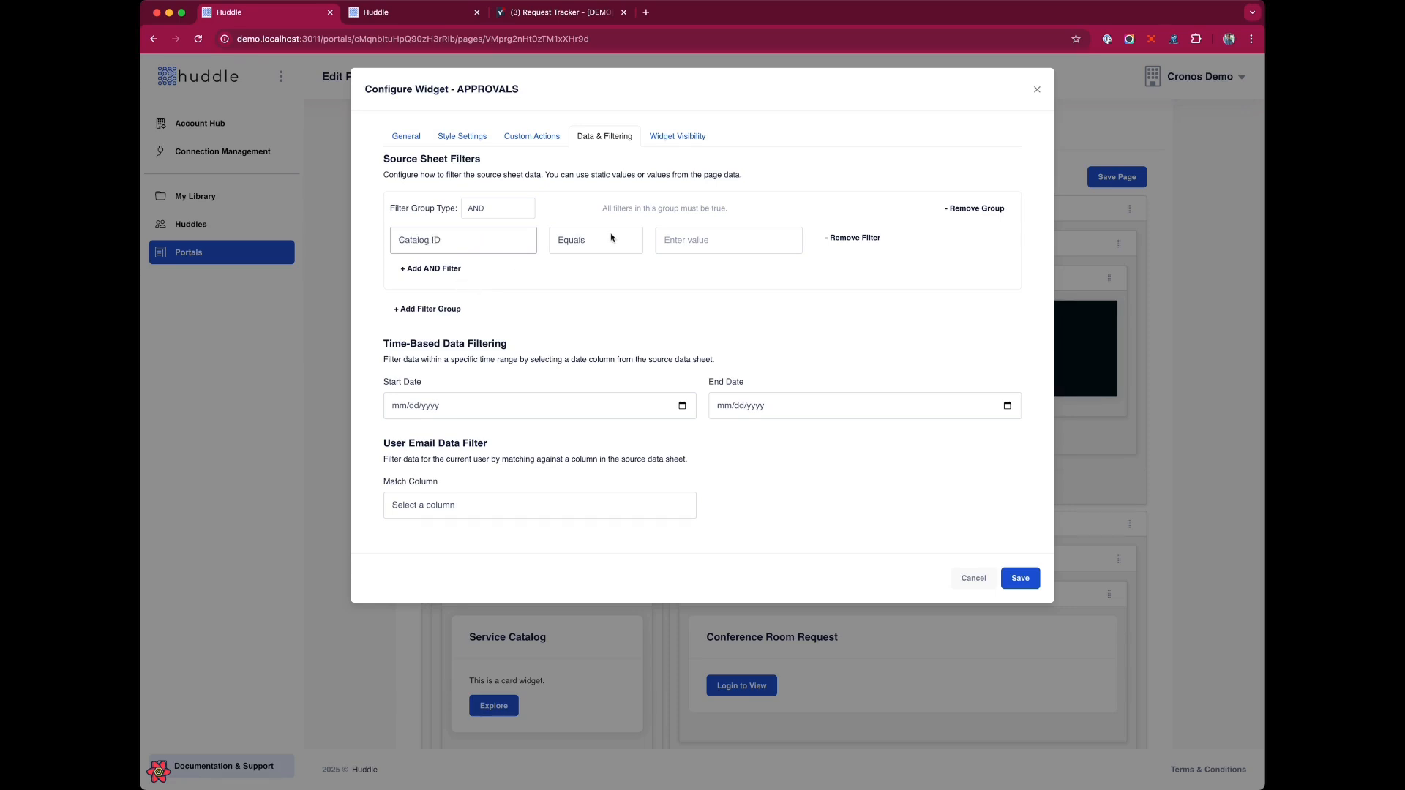
click(735, 243)
text(10)
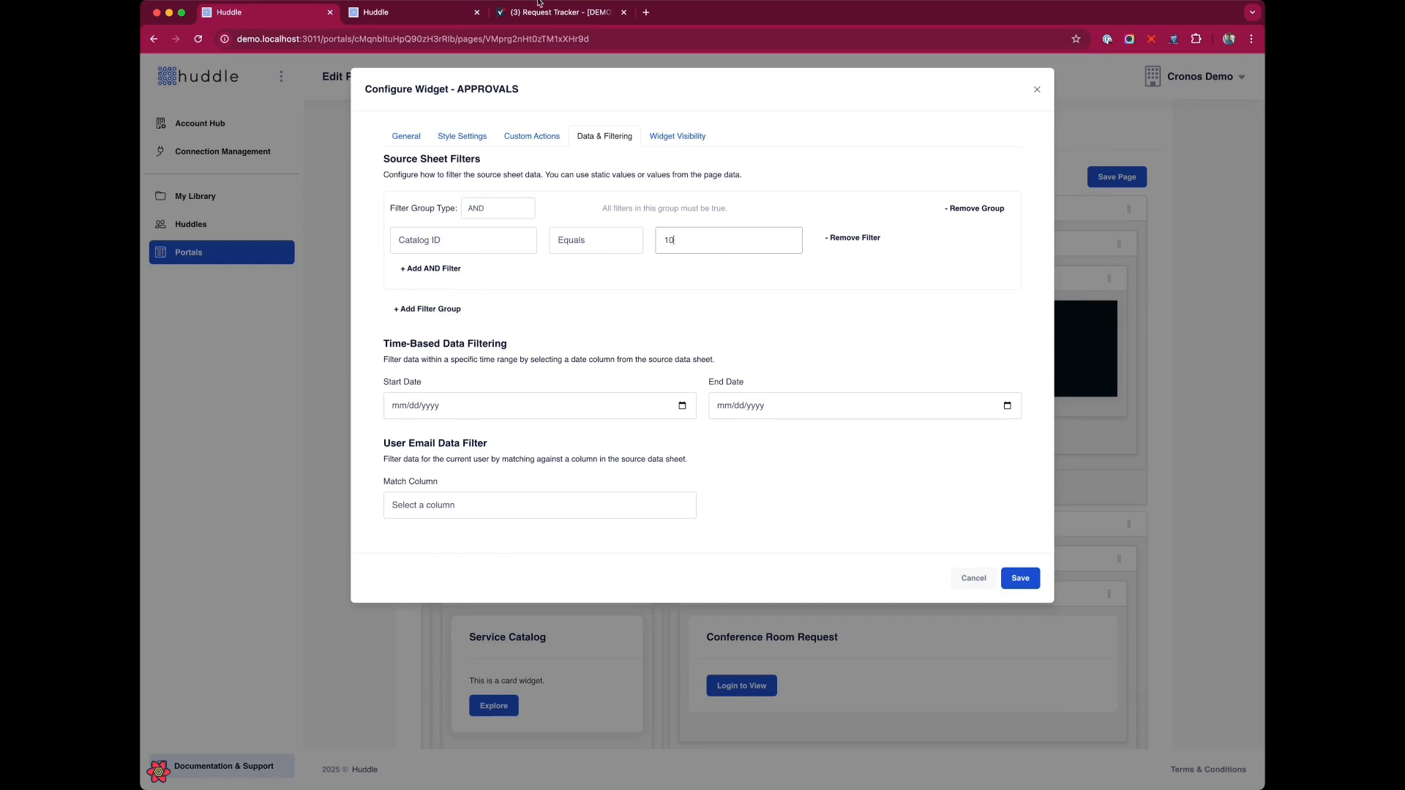
Check the Catalog ID column values in the Request Tracker sheet.
click(534, 12)
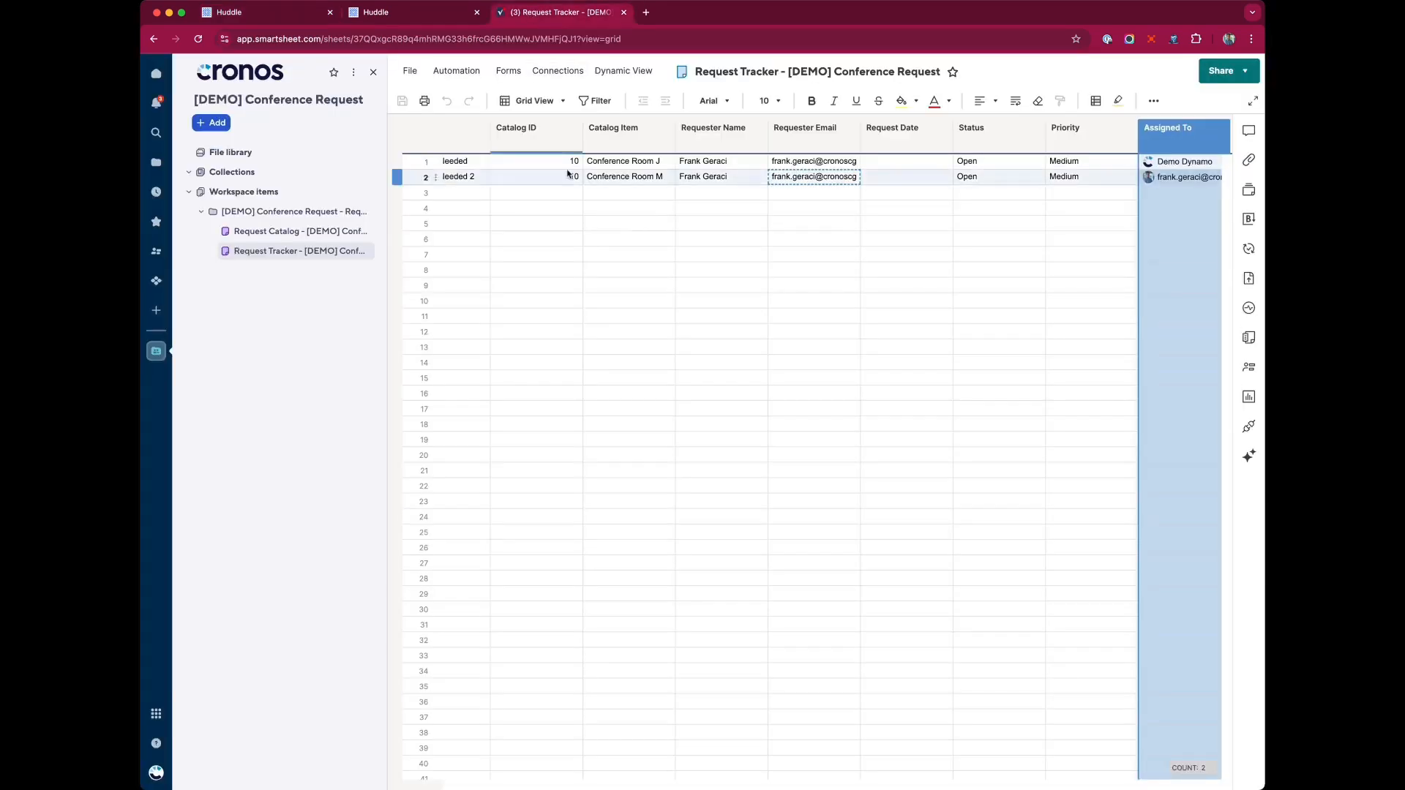
click(541, 136)
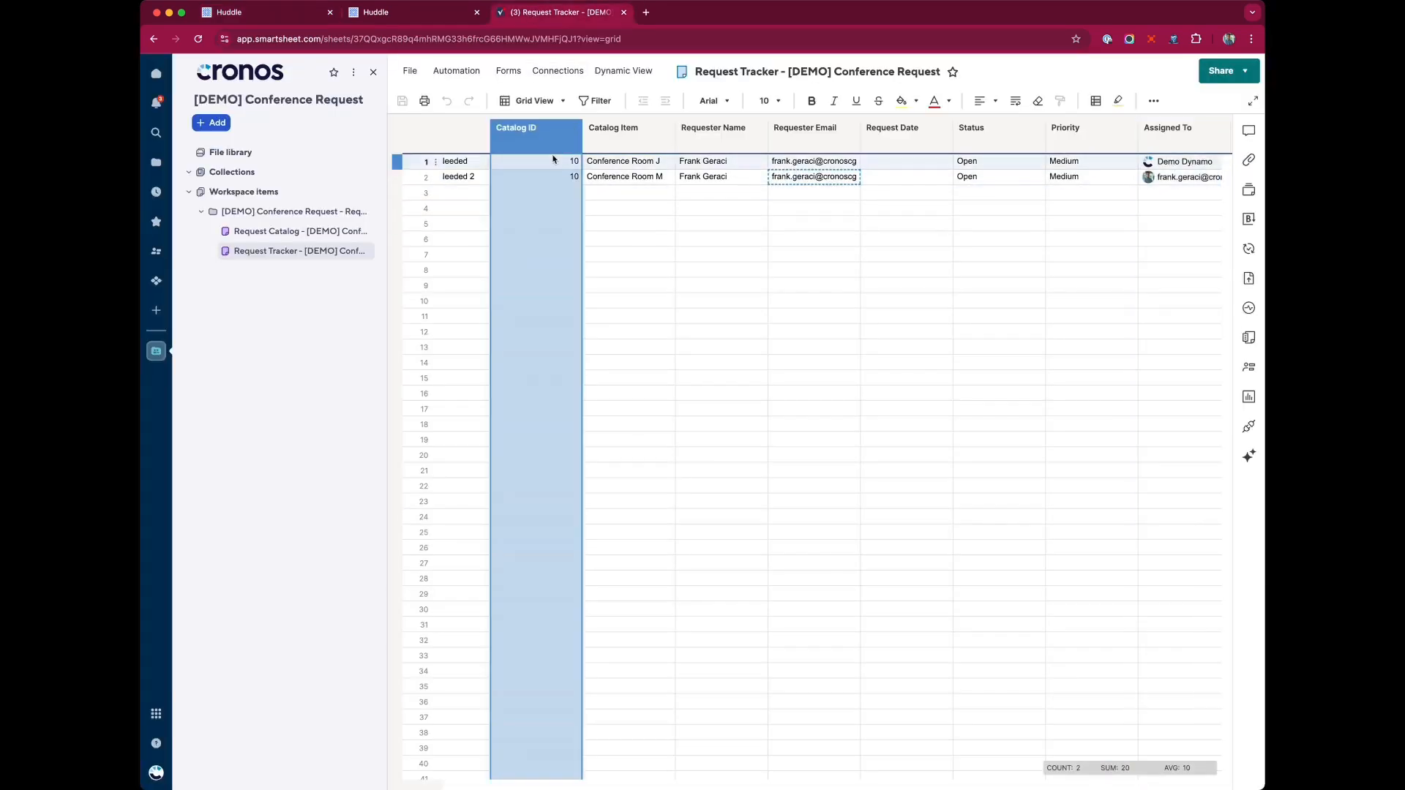
click(230, 14)
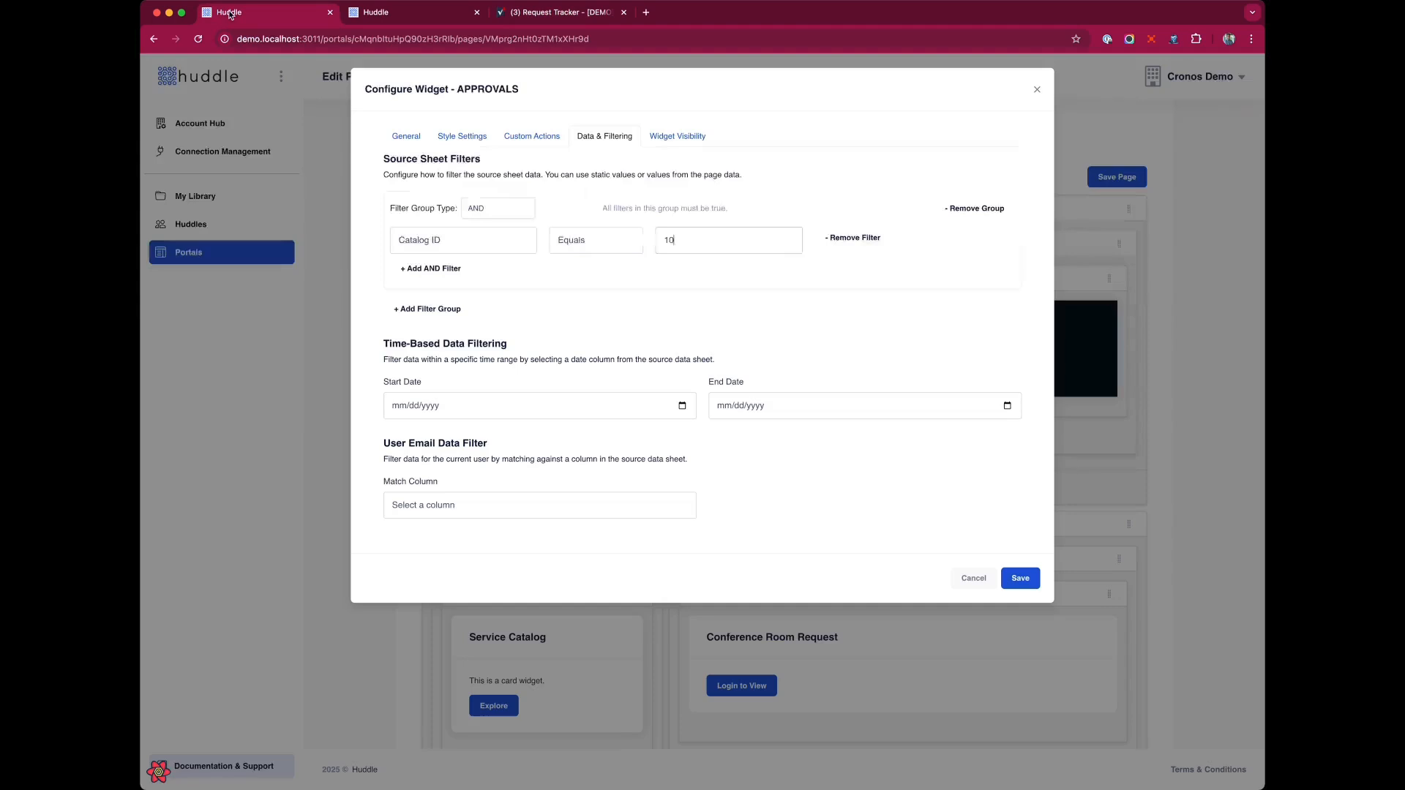
Remove the filter group, then save the approvals widget and the page.
click(955, 208)
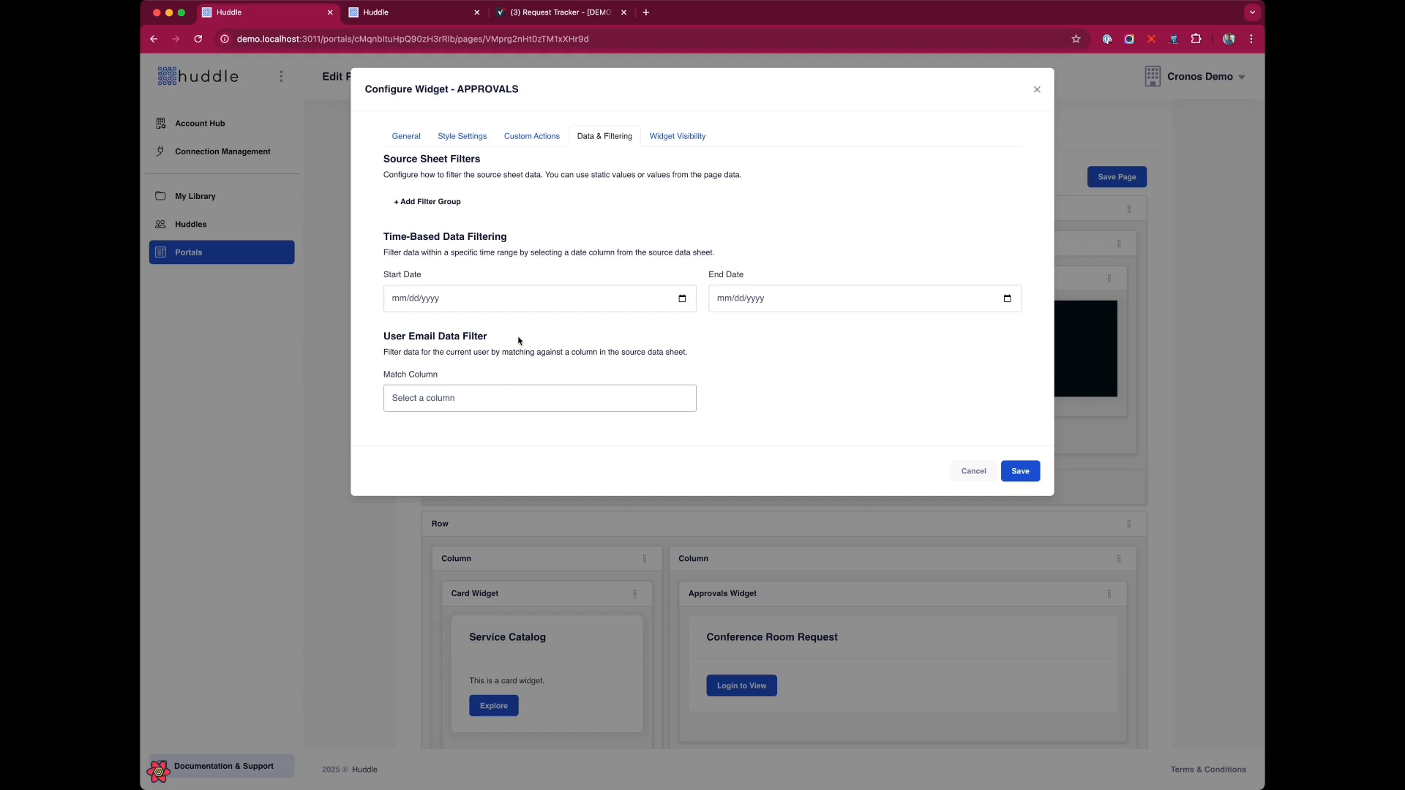
click(532, 537)
click(1028, 469)
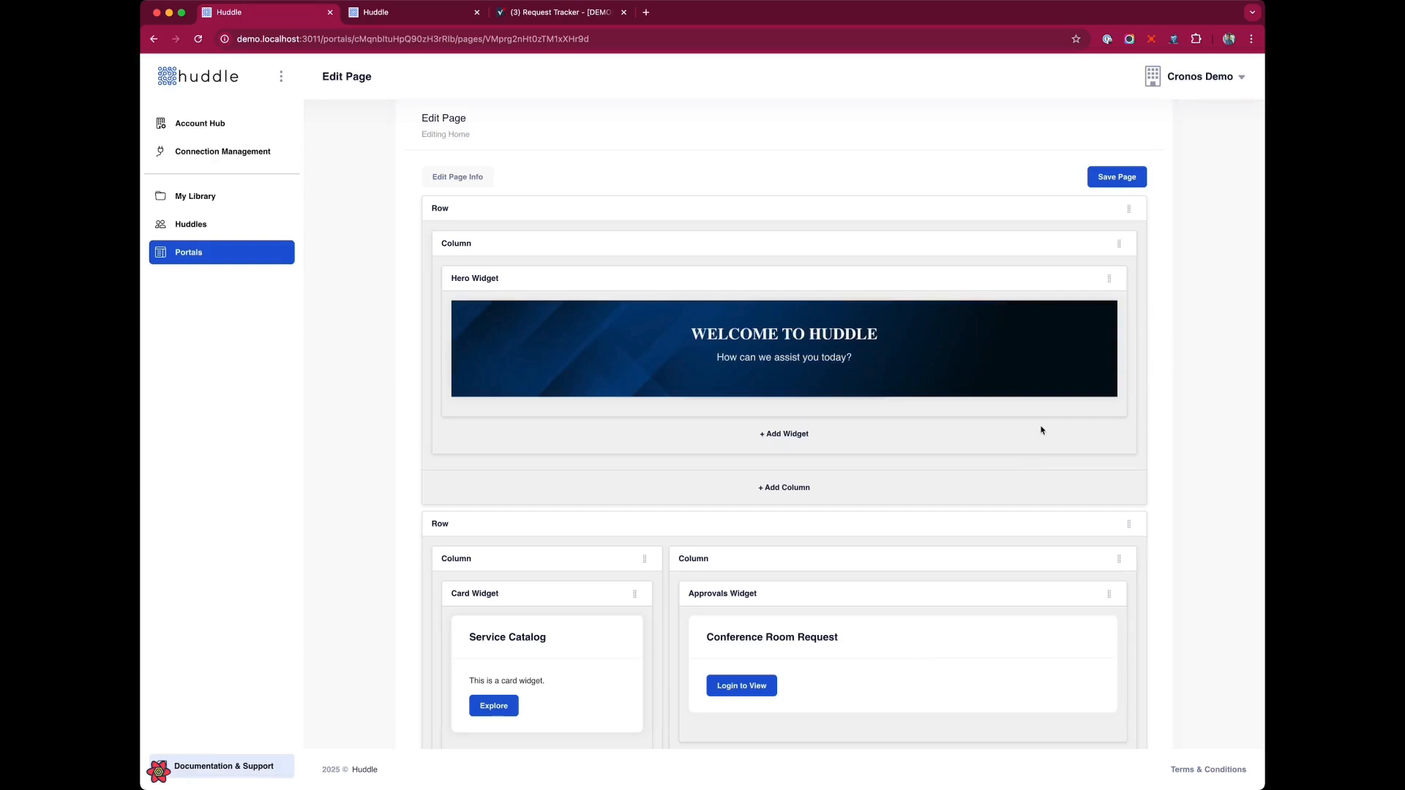
click(1130, 174)
Compare the portal home's open tasks with the Request Tracker sheet's rows.
click(380, 12)
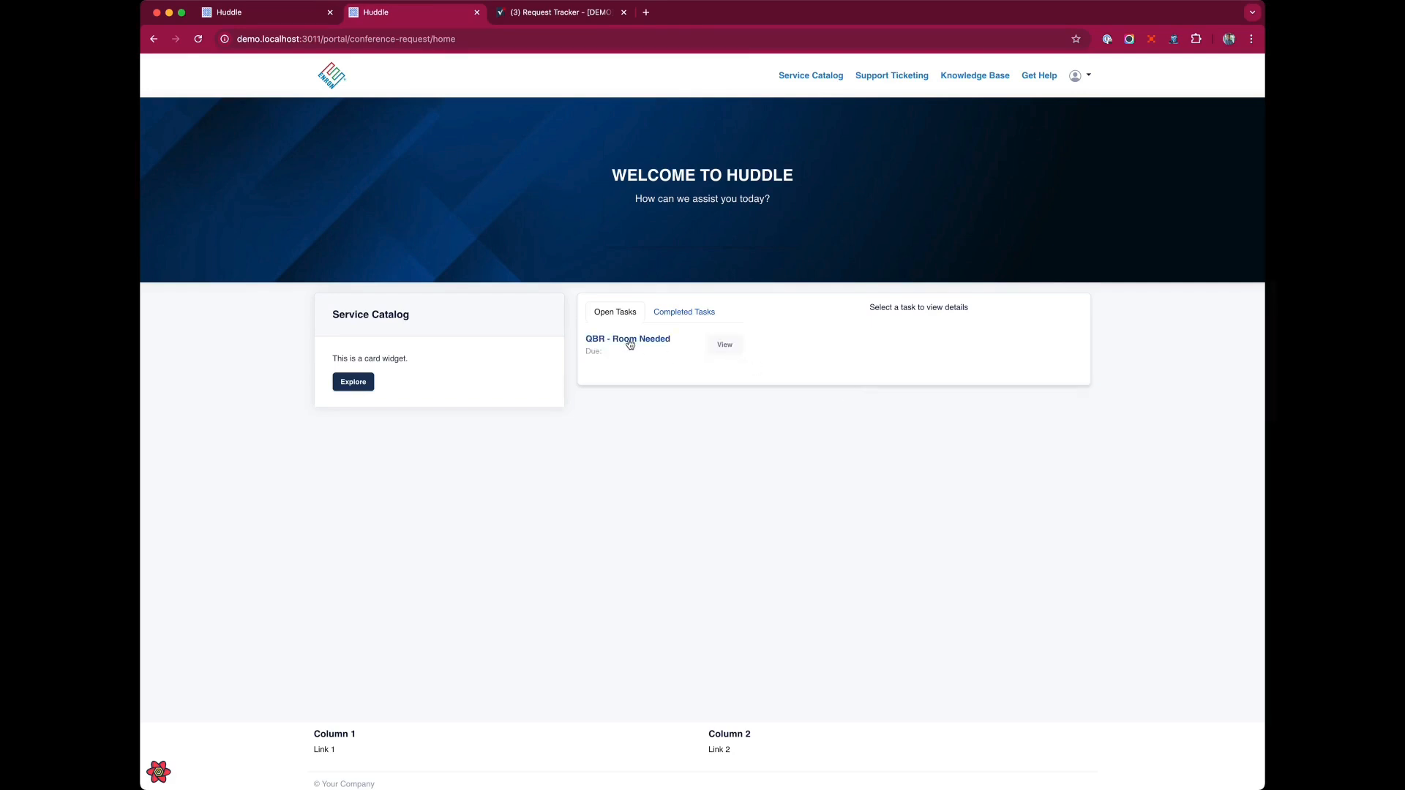
click(564, 17)
scroll(805, 439, right, 3)
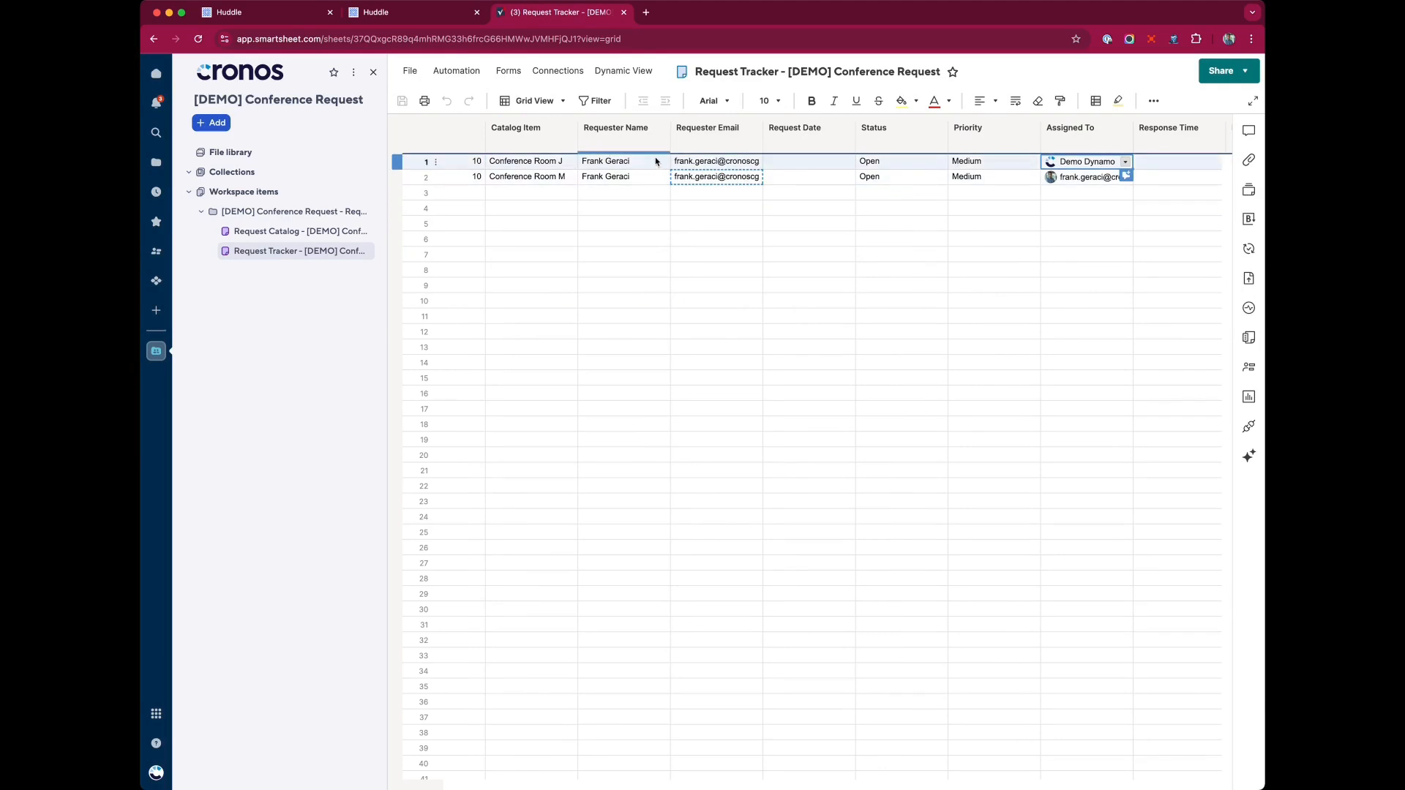
click(411, 14)
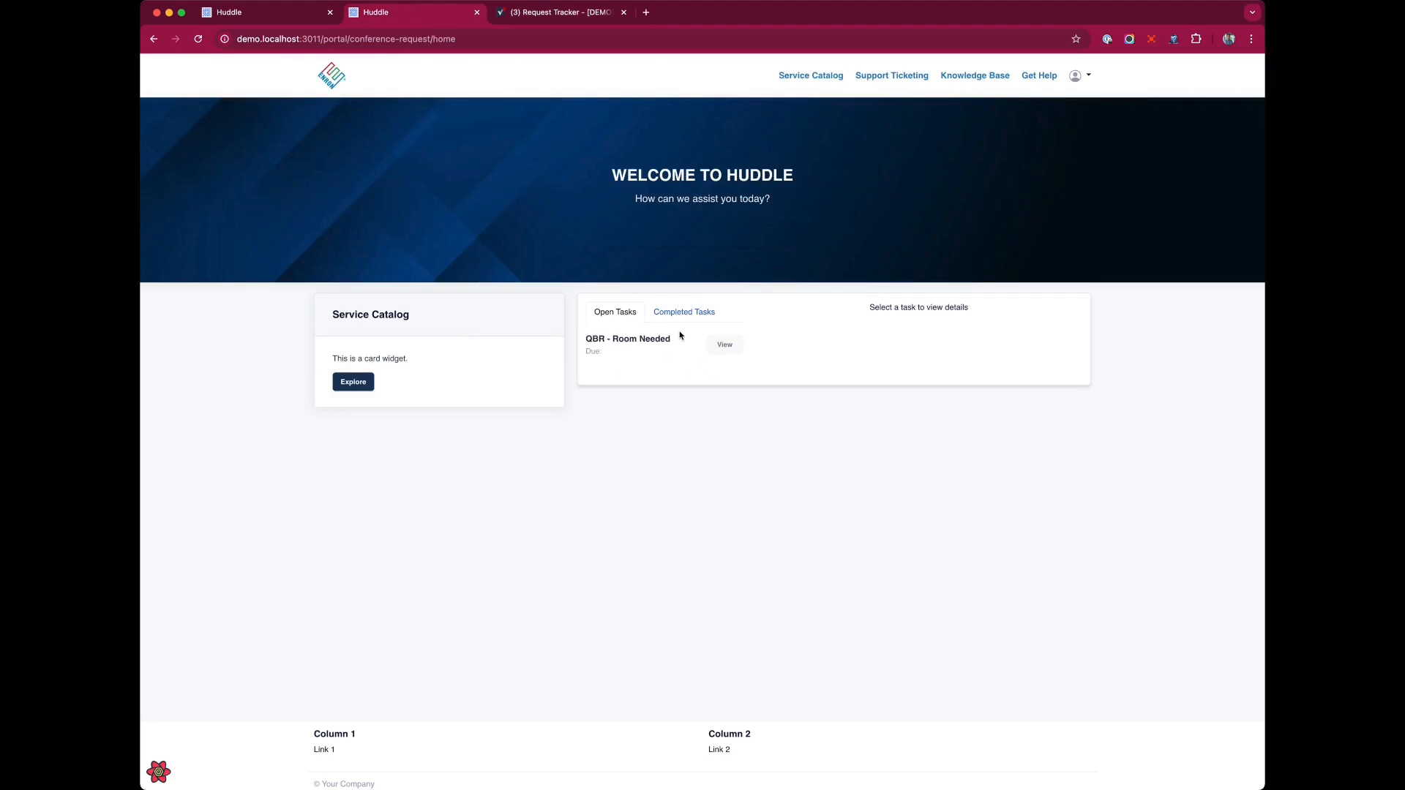
Open the QBR - Room Needed task's details in the approvals widget and read its fields.
click(743, 351)
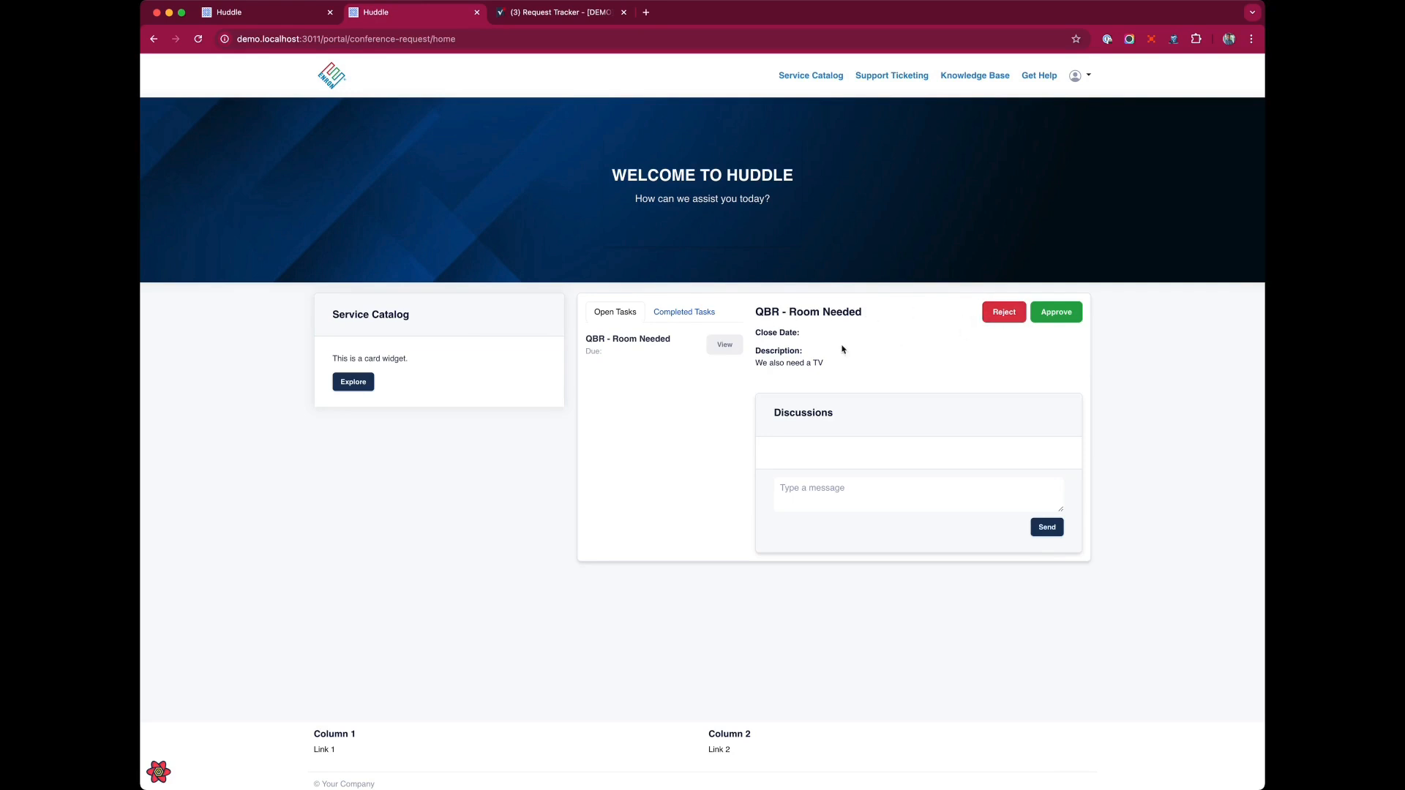
drag(755, 314, 888, 315)
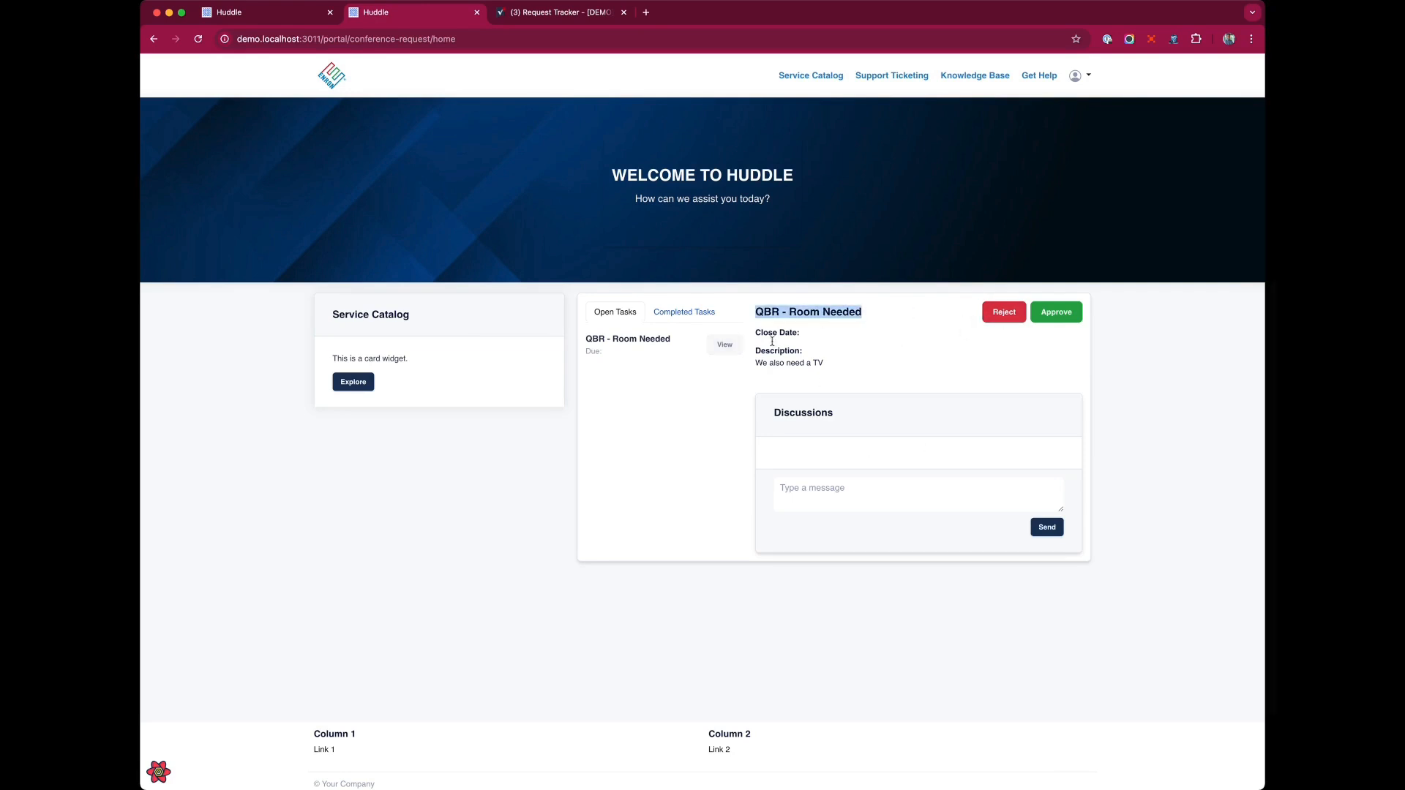
drag(763, 334, 842, 337)
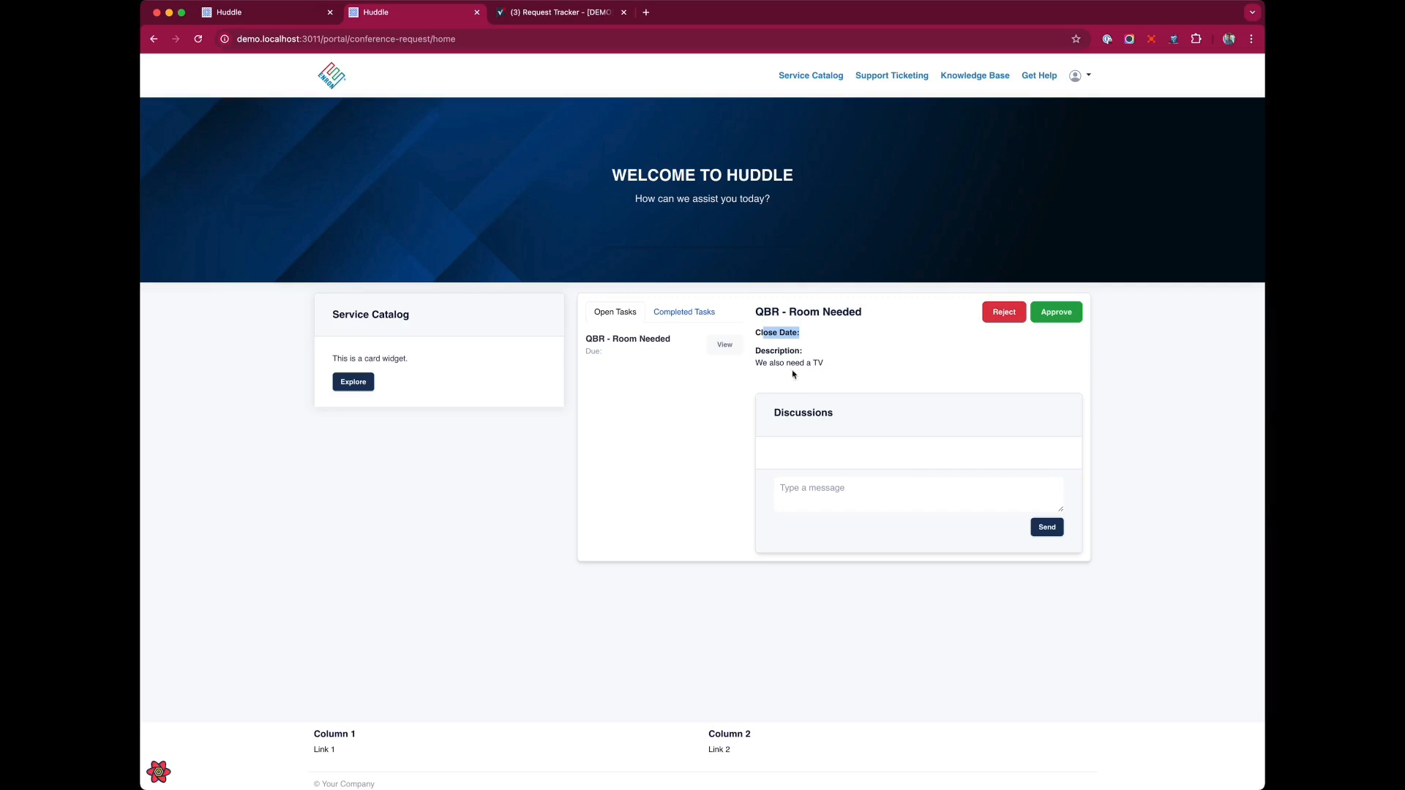
click(840, 363)
mouse_move(841, 363)
mouse_down()
mouse_move(733, 363)
mouse_move(849, 365)
mouse_up()
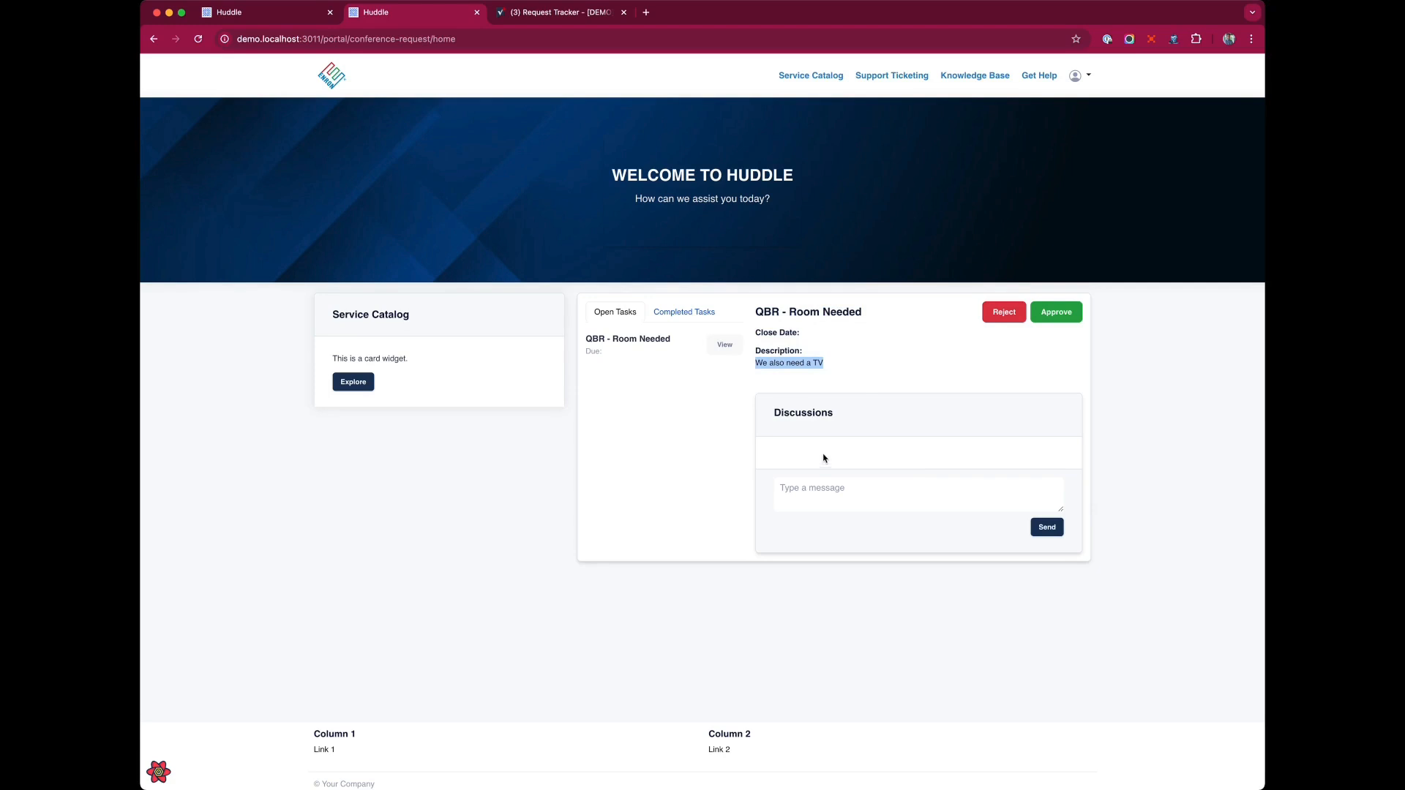
Post the comment "Do you also need coffe?" in the task's discussion.
click(932, 506)
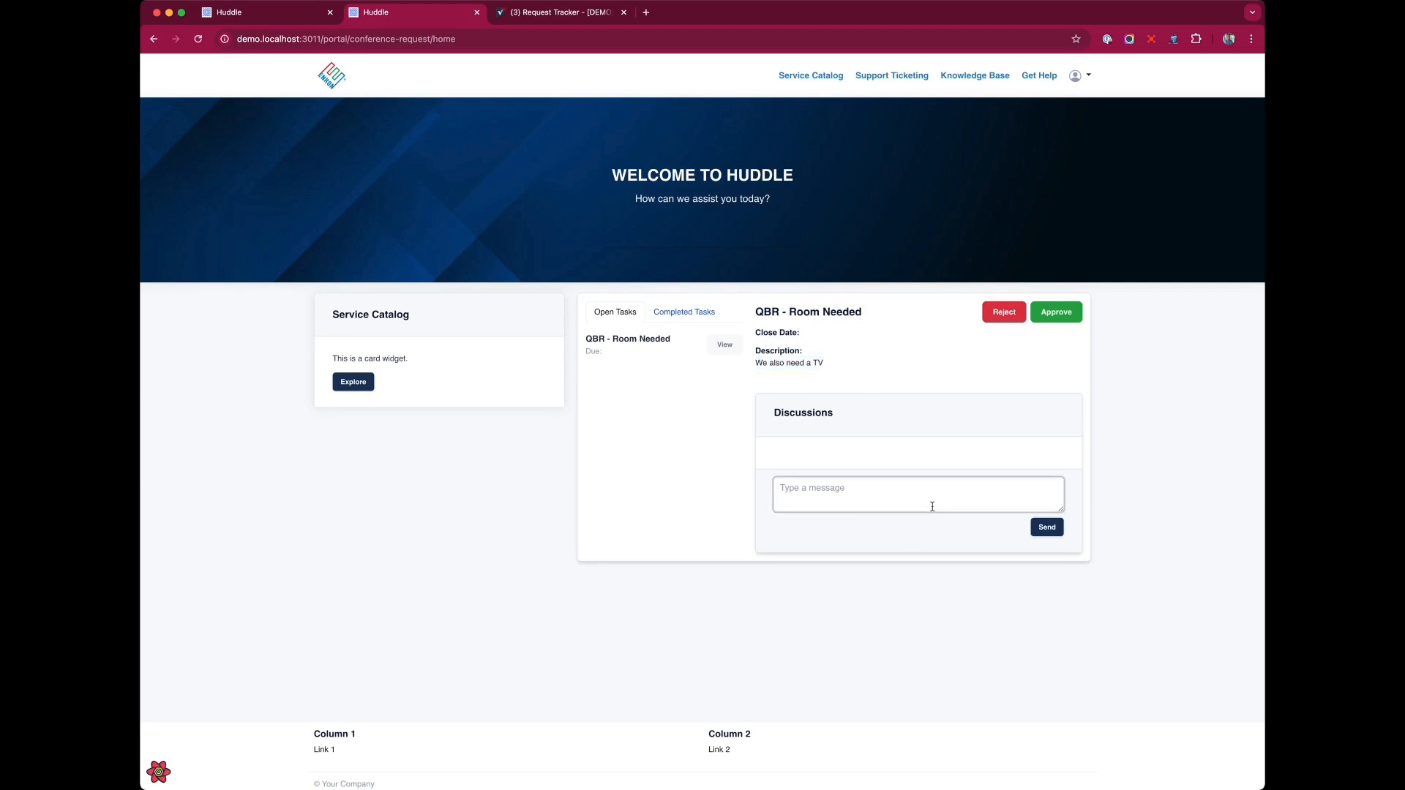
text(Do you also need coffe?)
click(1061, 527)
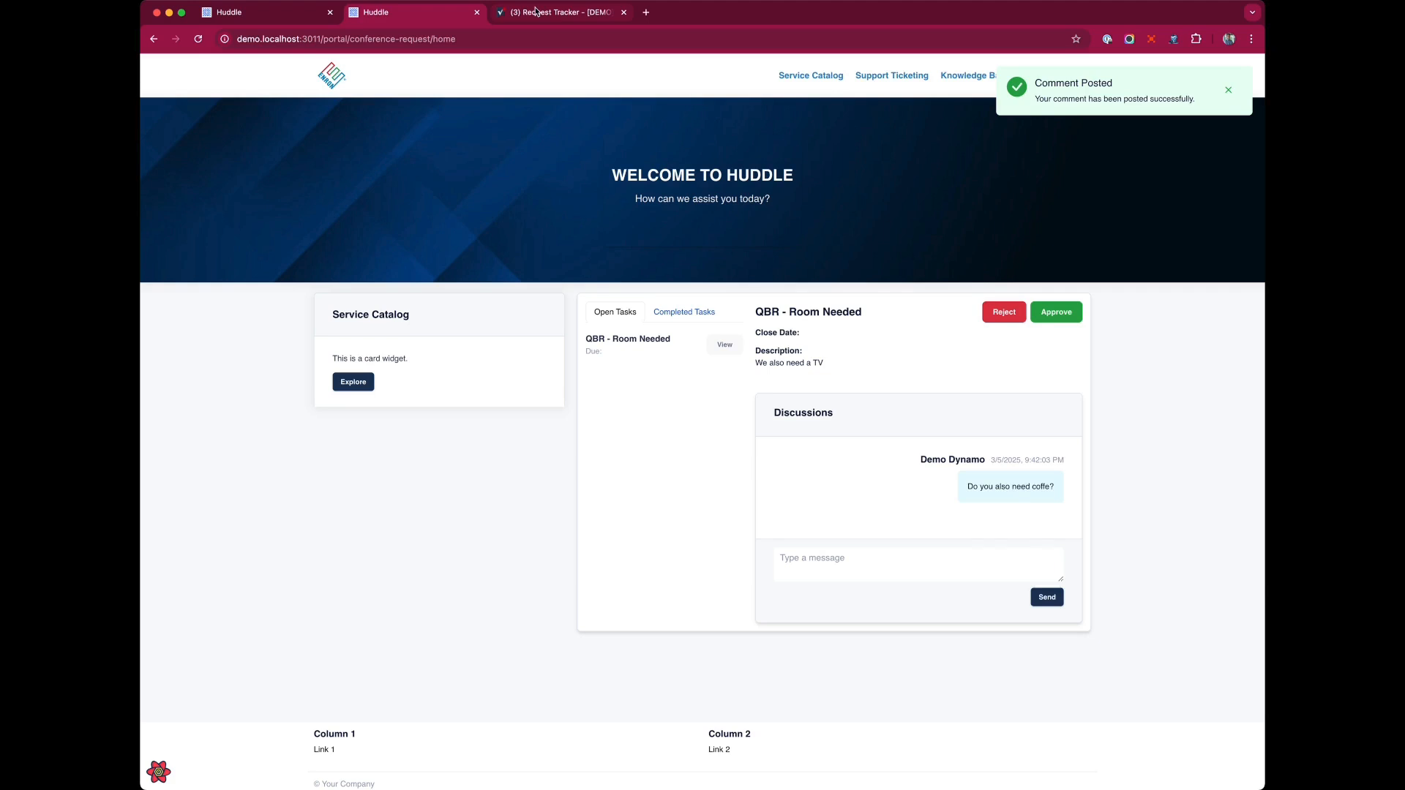
Open row 1's conversations in the Request Tracker sheet to view the posted comment.
click(537, 12)
click(712, 301)
scroll(690, 235, left, 4)
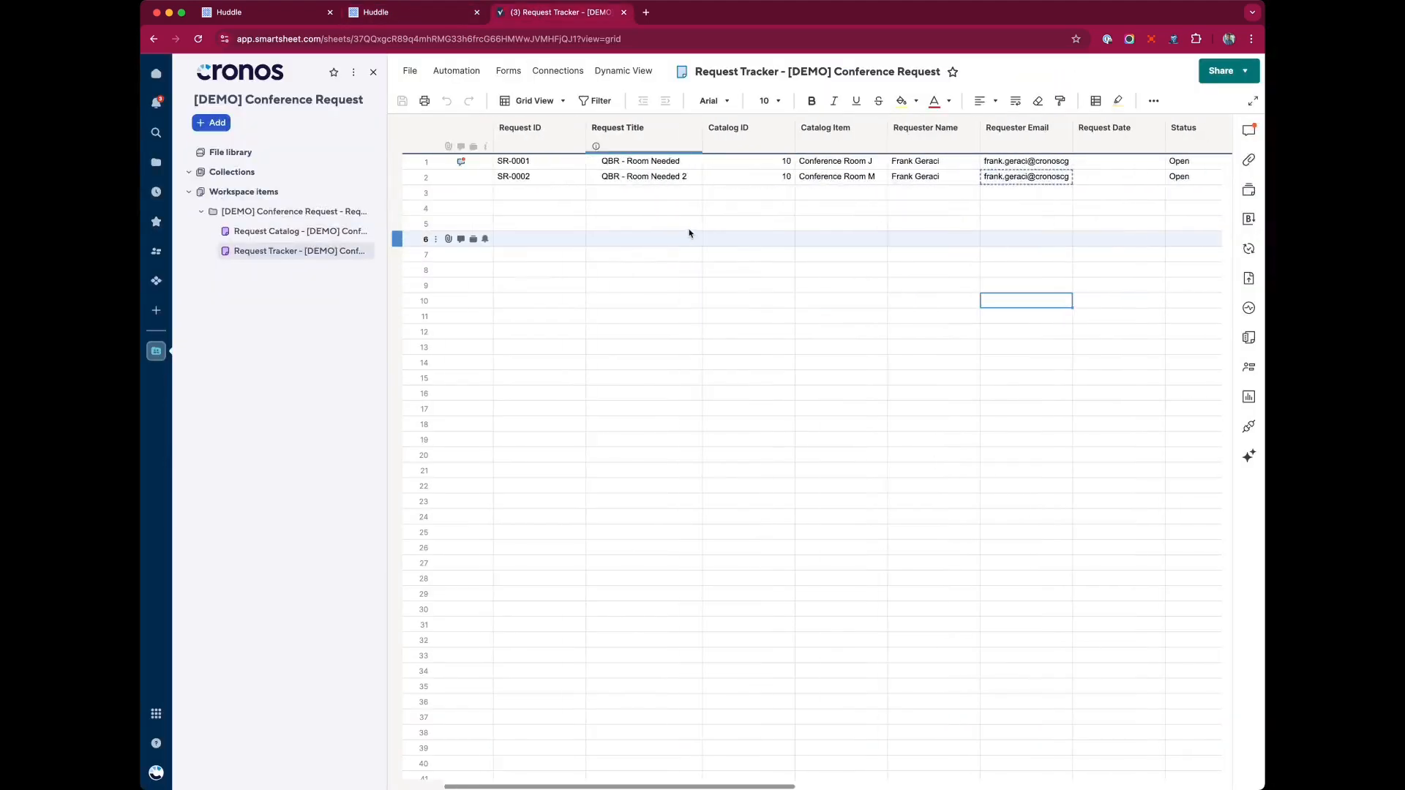
click(463, 162)
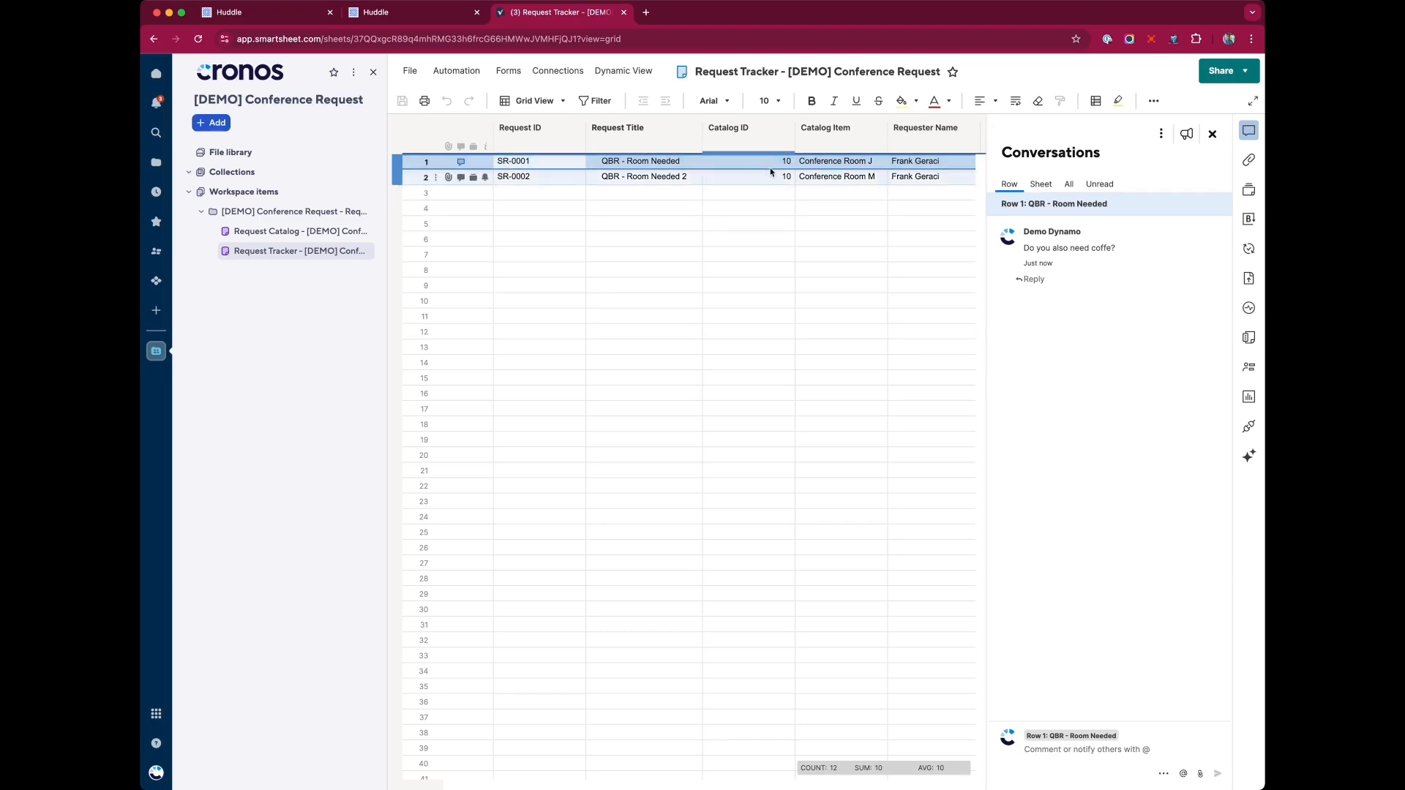
drag(1020, 249, 1149, 252)
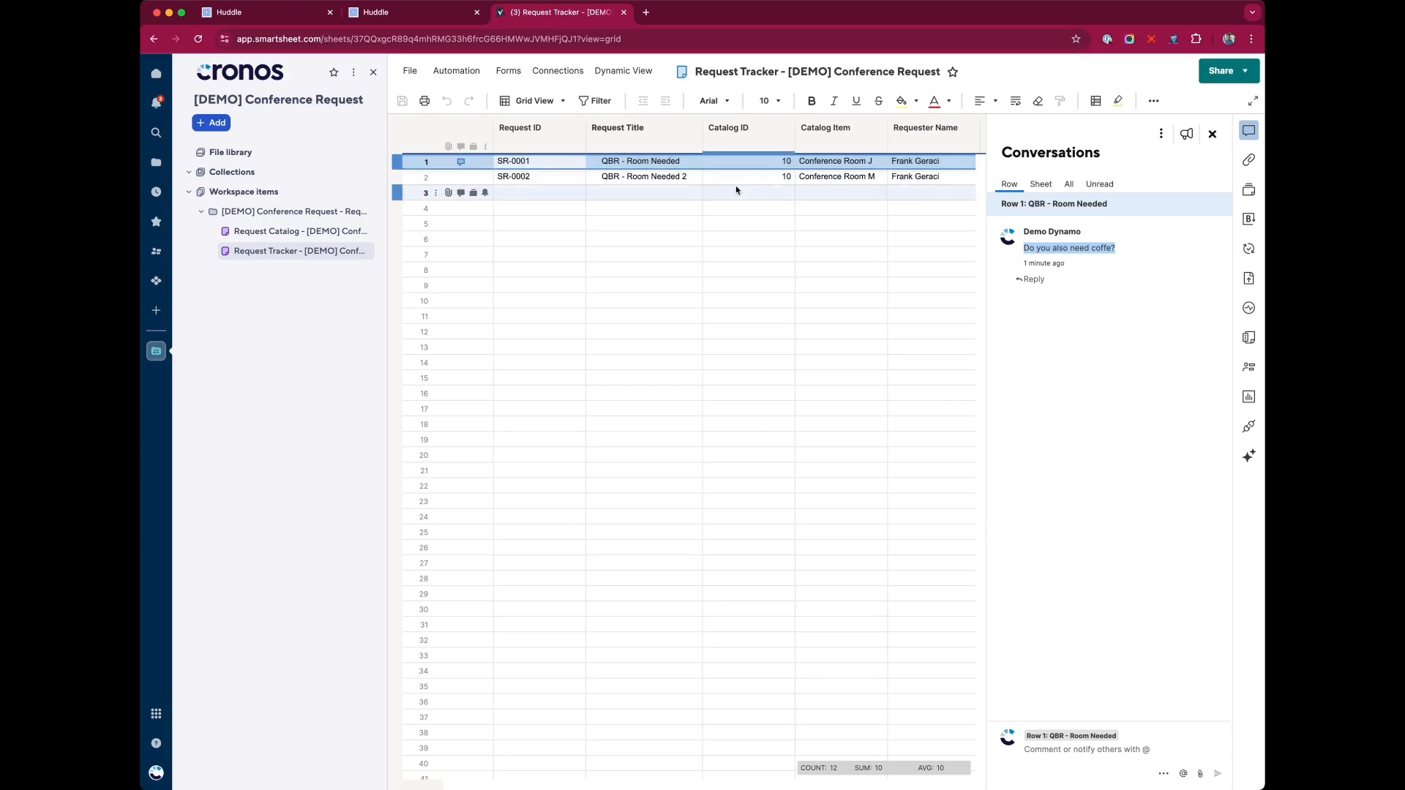
scroll(741, 191, right, 5)
click(1212, 134)
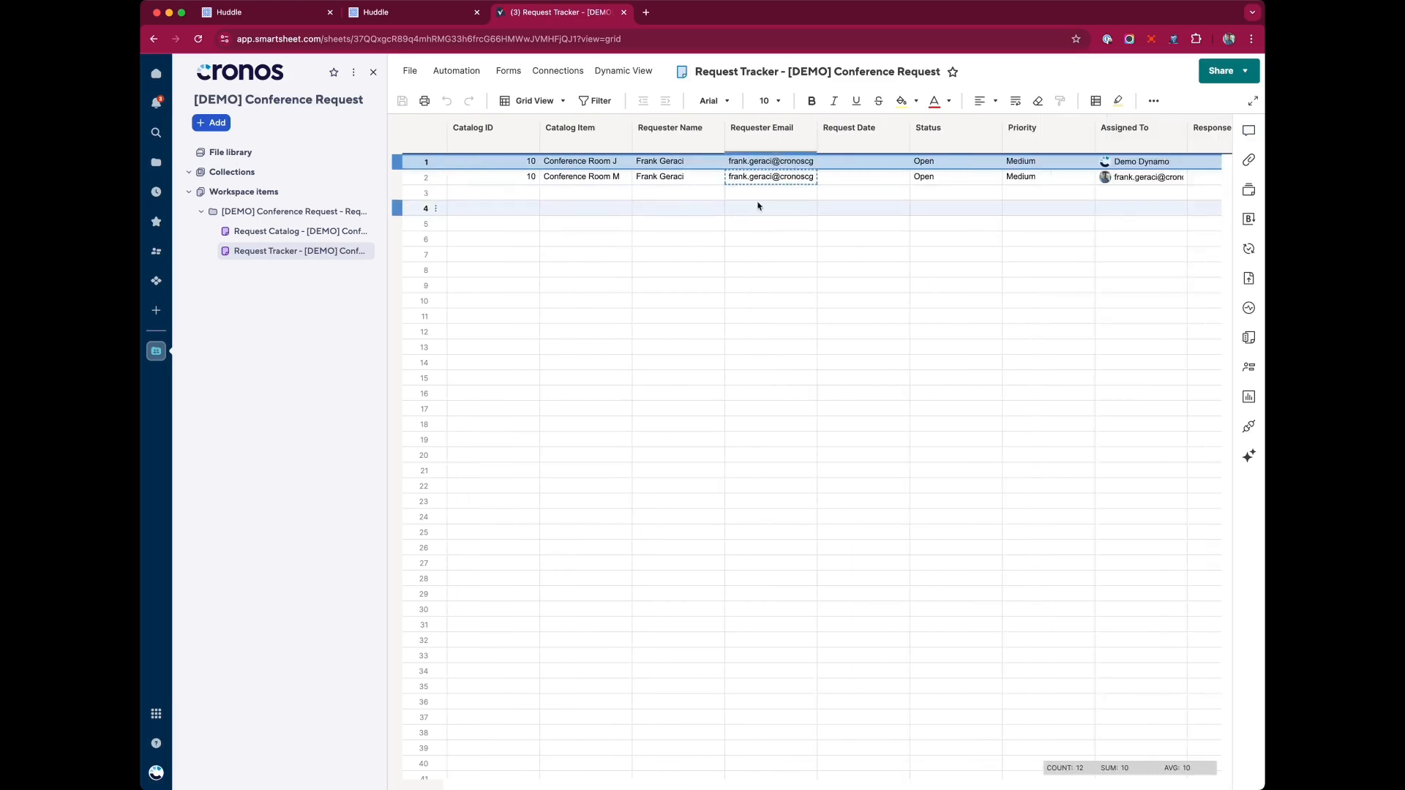
scroll(759, 197, left, 4)
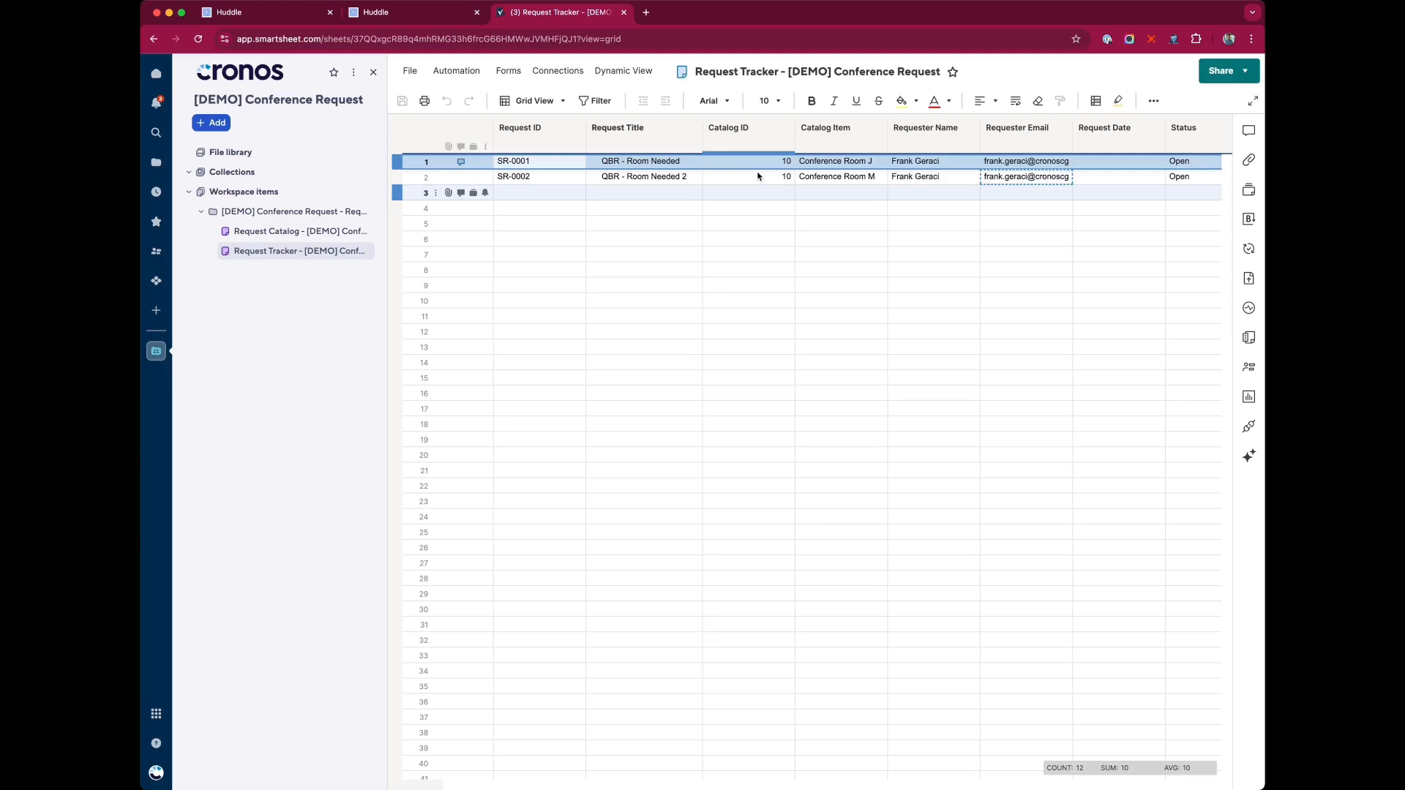
Review row 1's cells across the Request Tracker sheet's columns.
click(757, 163)
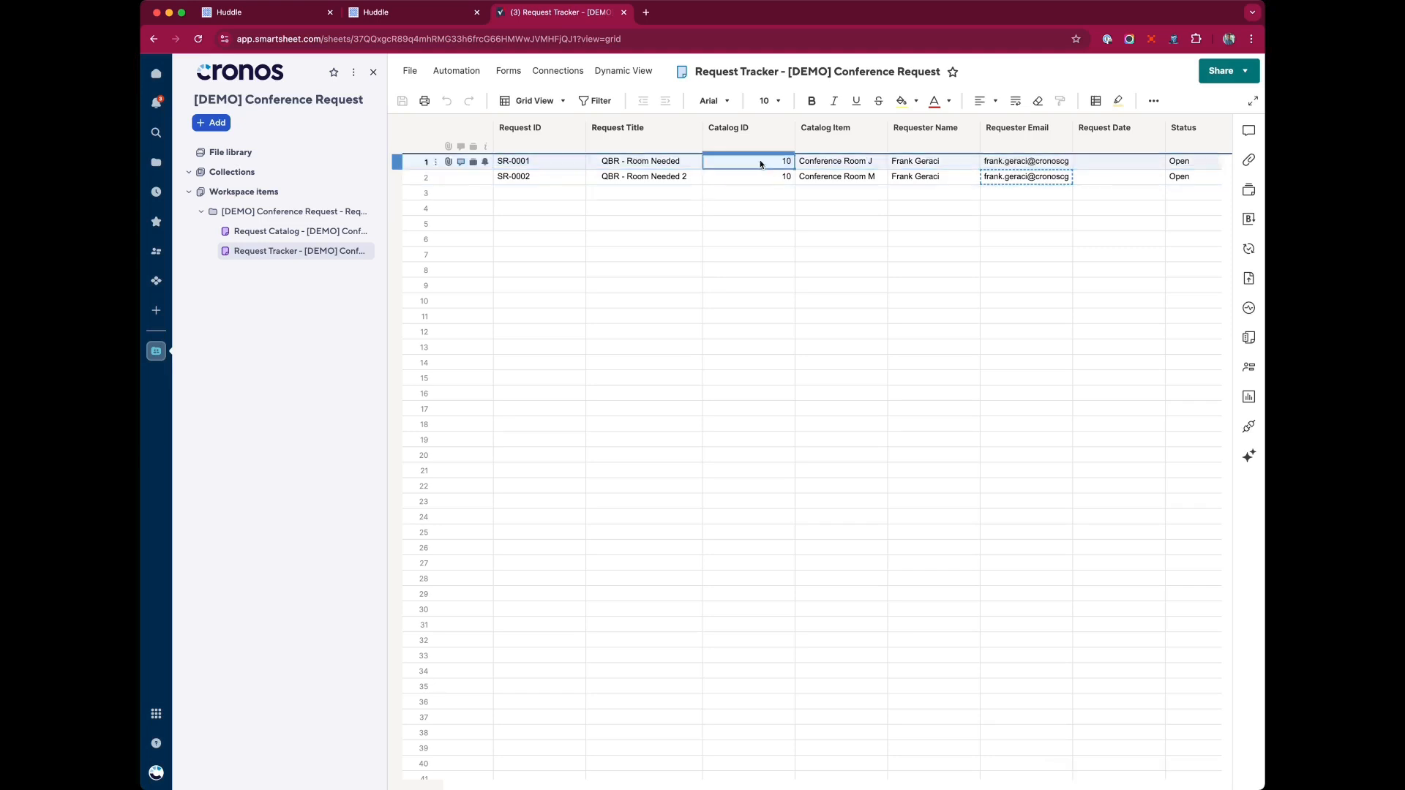
click(838, 164)
click(925, 162)
click(1024, 161)
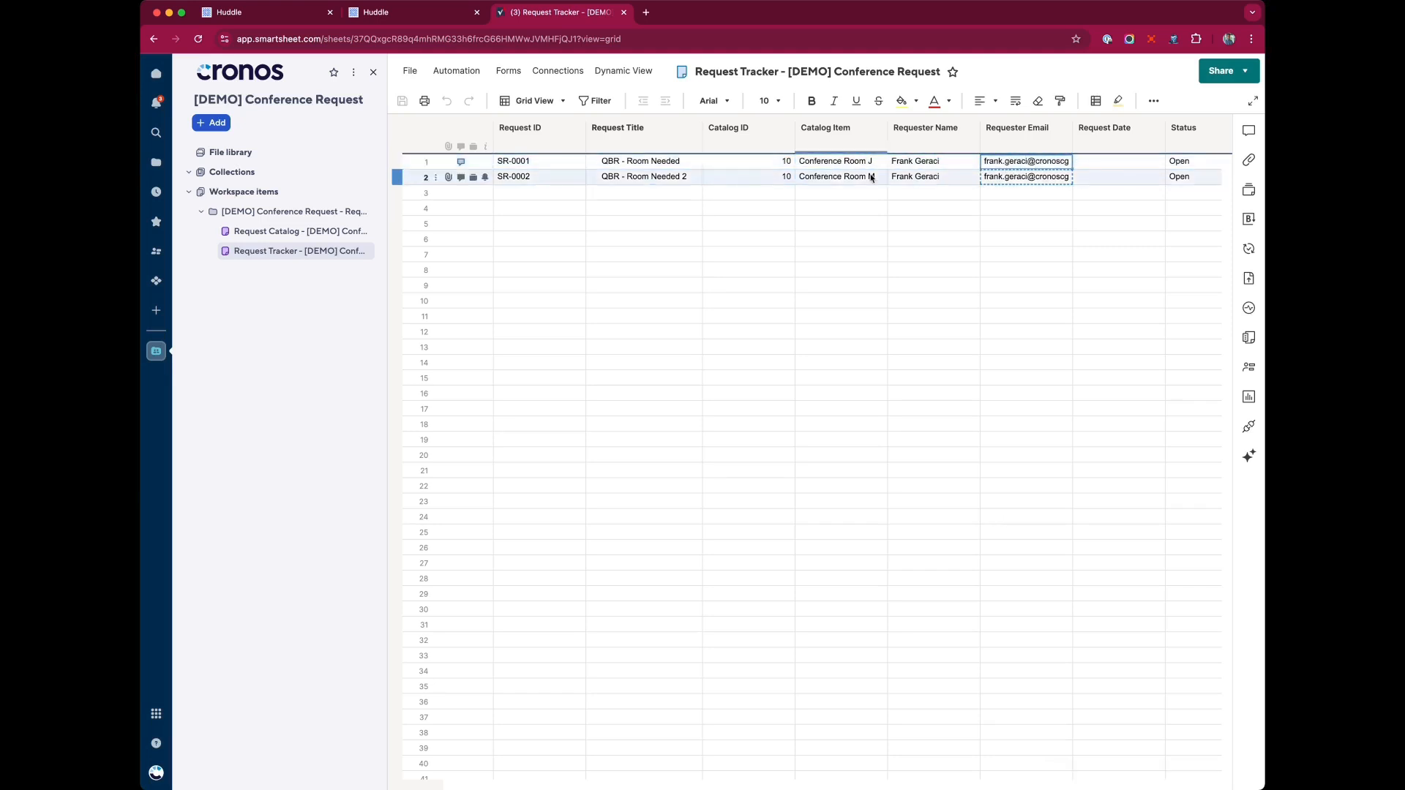
click(746, 163)
click(849, 164)
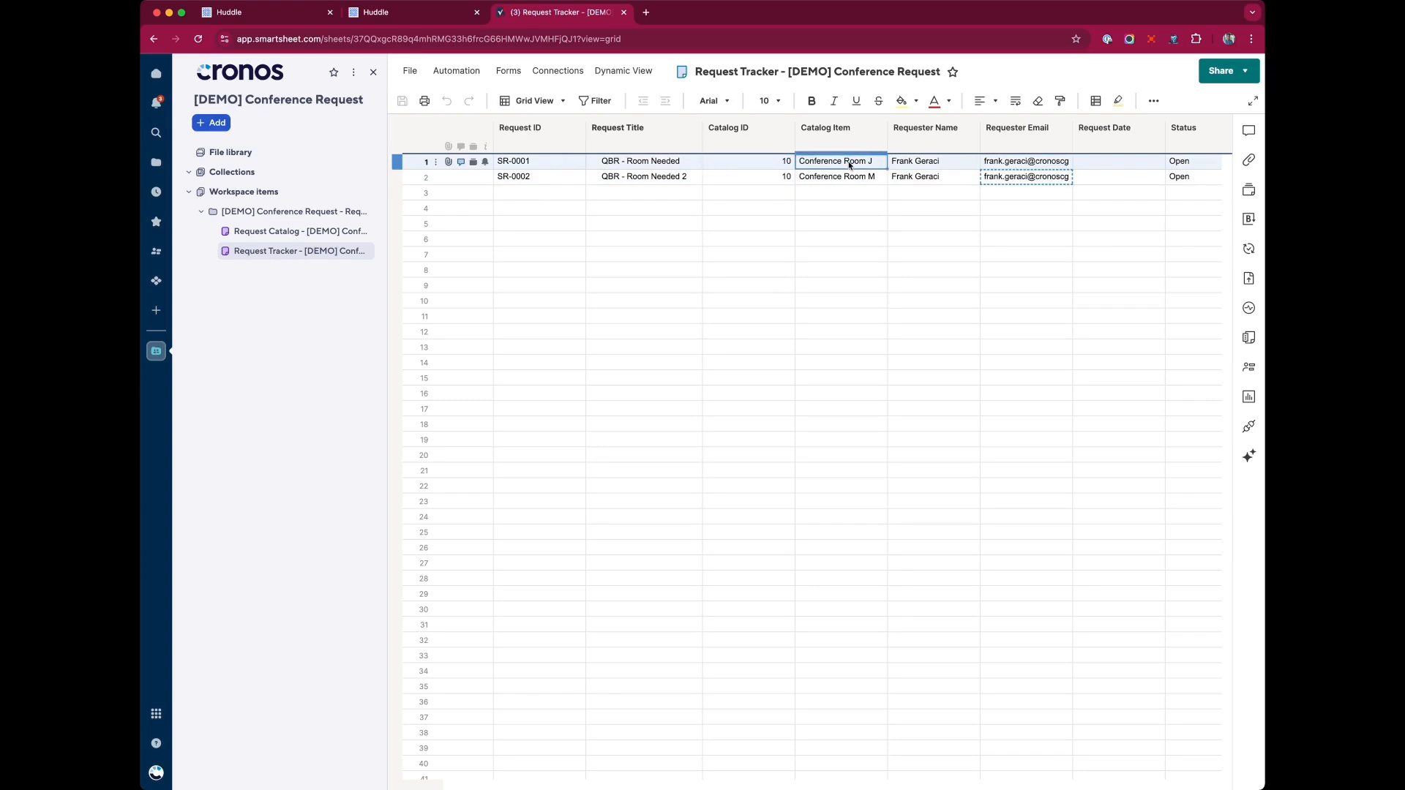
click(910, 164)
click(725, 165)
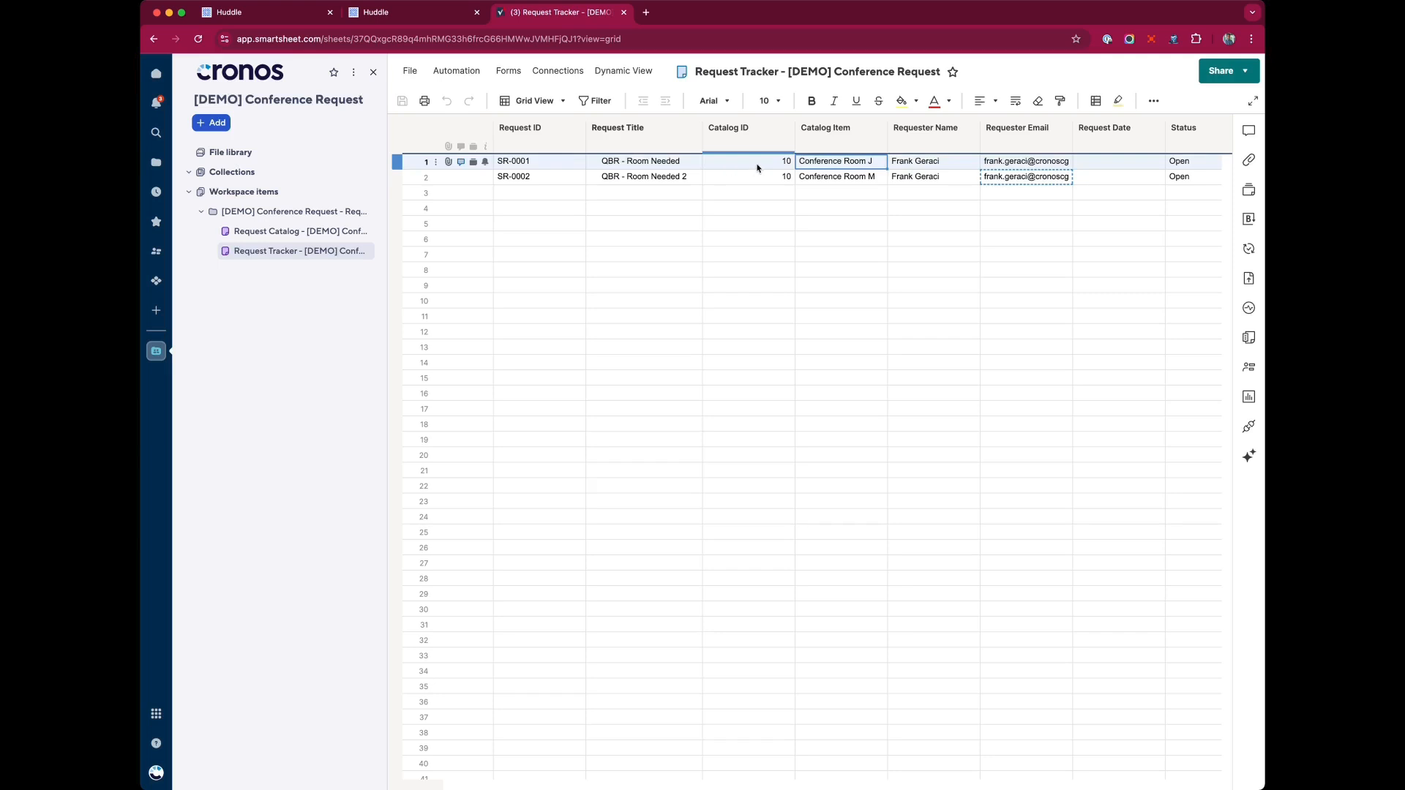
click(842, 165)
scroll(1061, 168, right, 2)
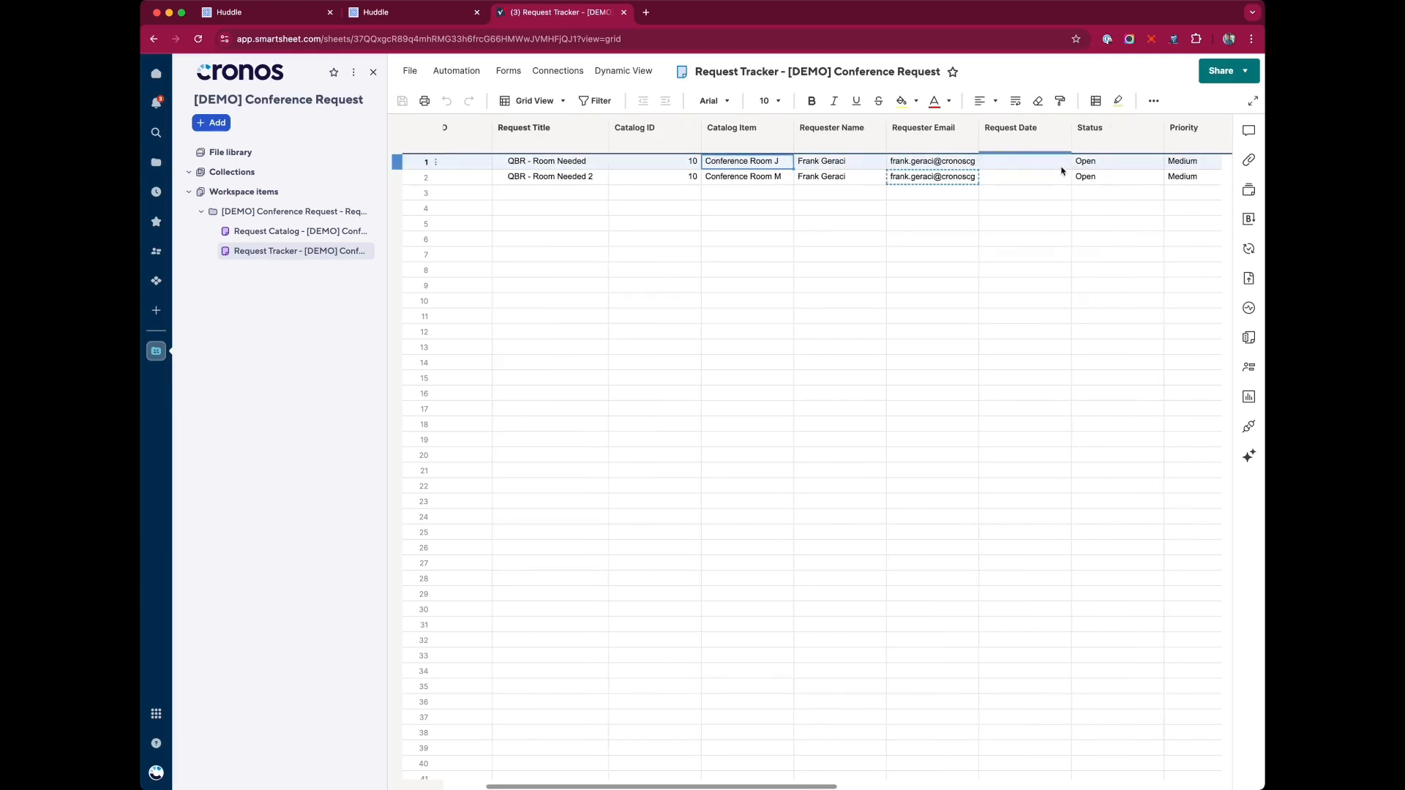
click(1094, 163)
click(1163, 162)
click(986, 163)
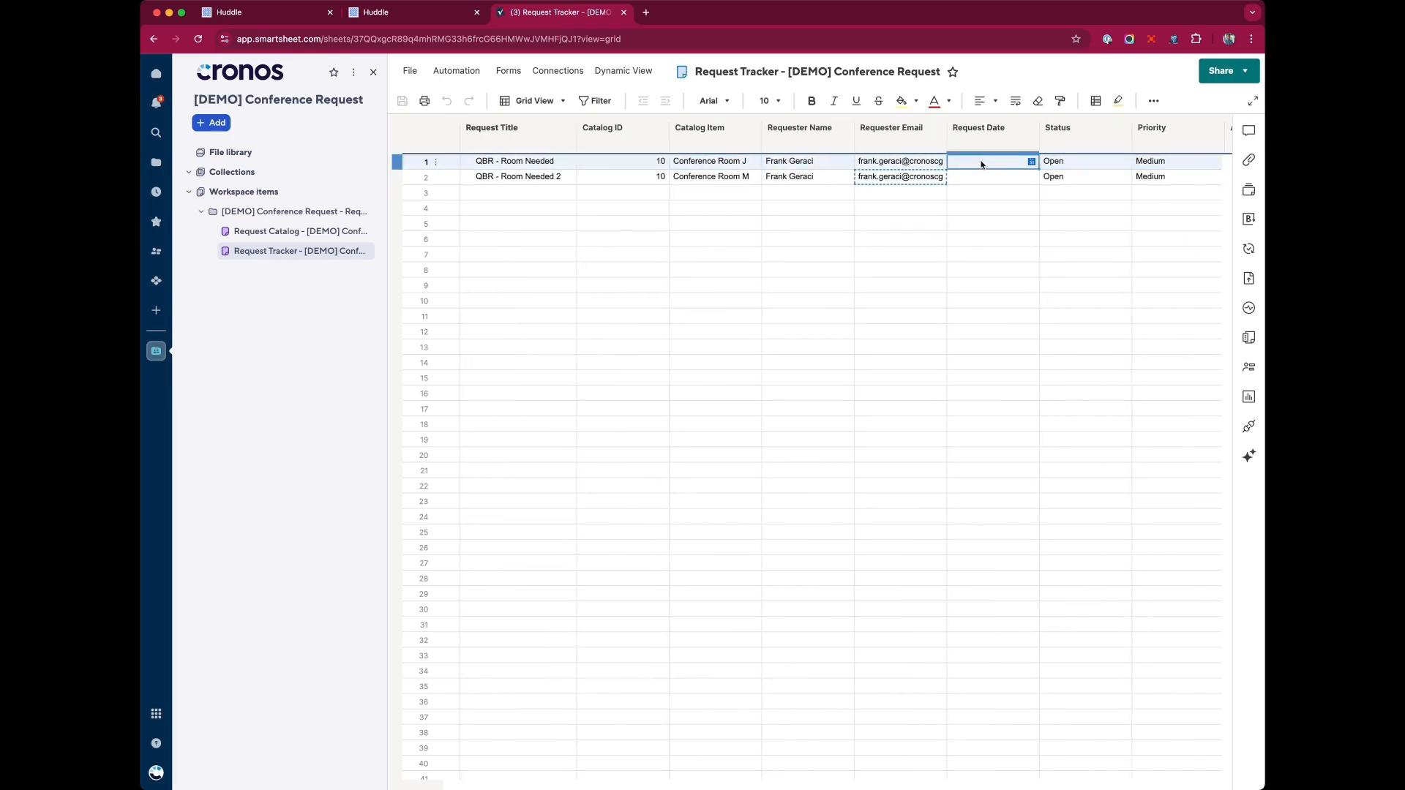
Approve the QBR - Room Needed request in the portal's approvals widget and view the open tasks.
click(423, 13)
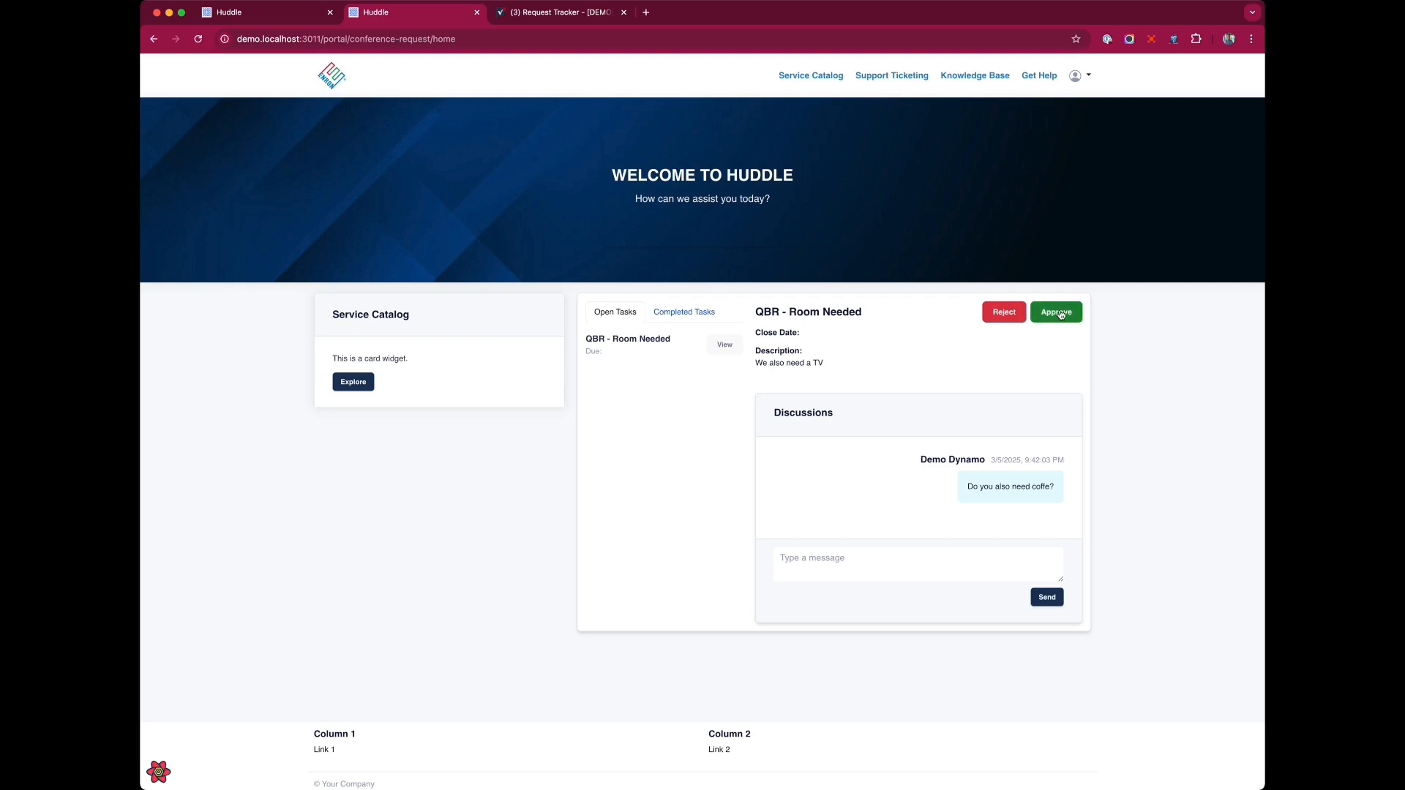
click(1060, 314)
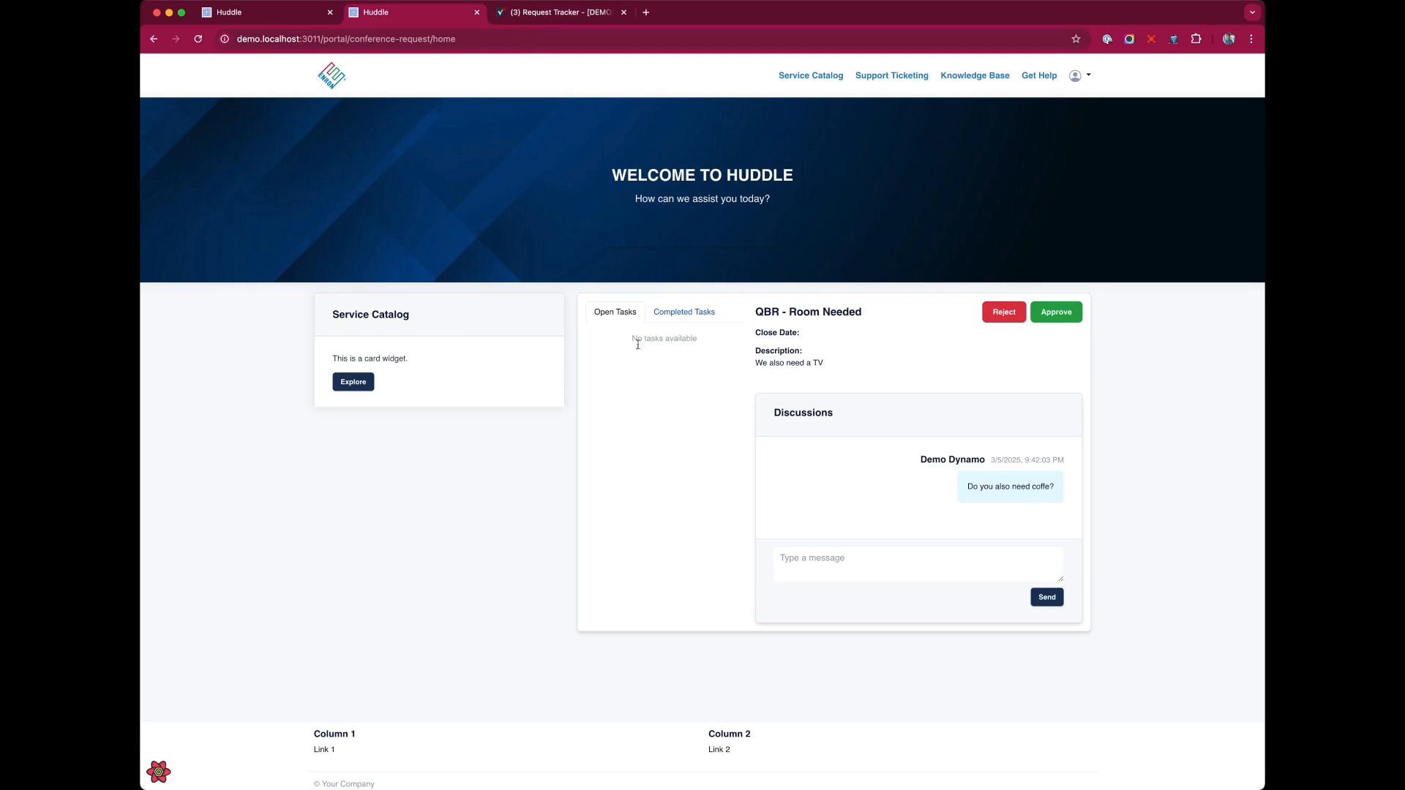
click(707, 312)
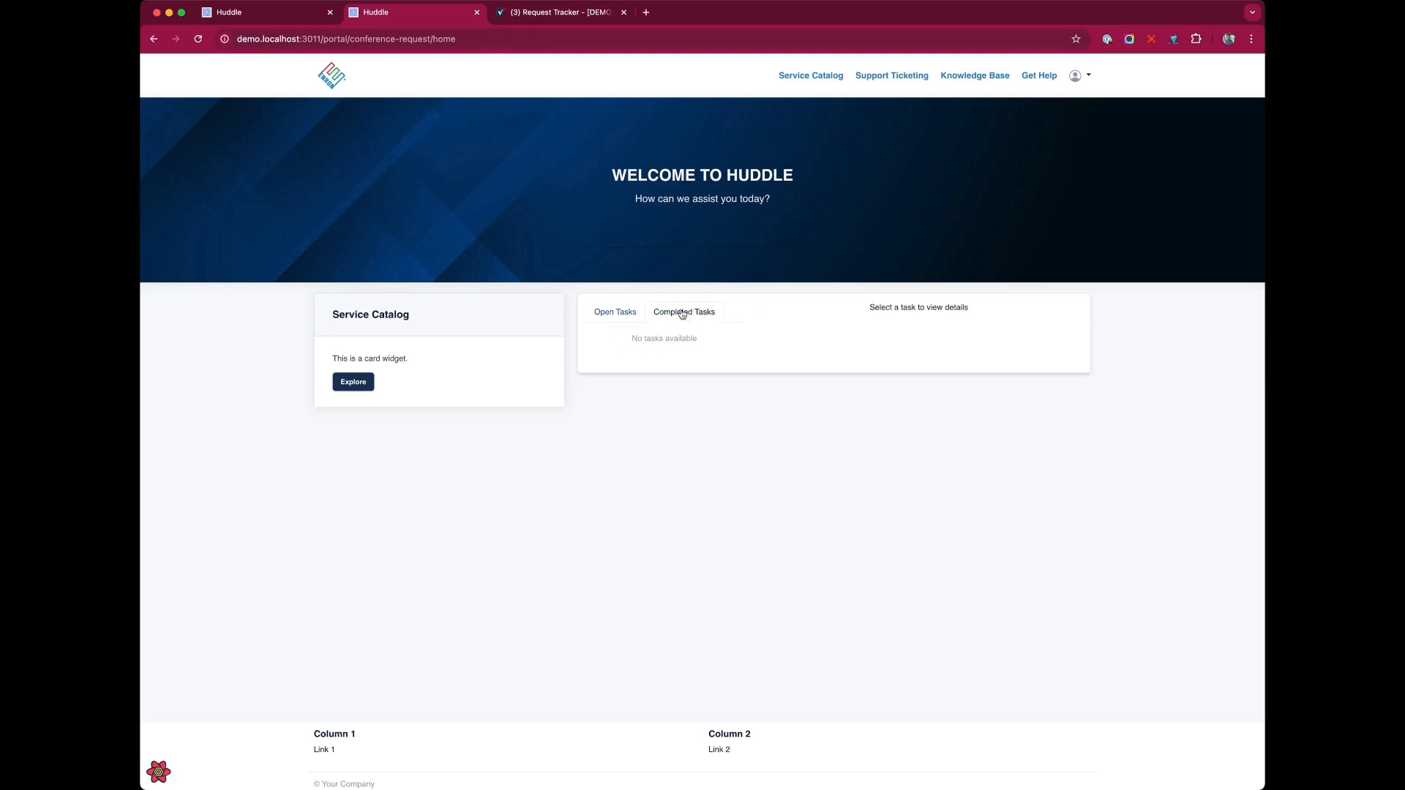
Check row 1's Status in the Request Tracker sheet after the approval, then return to the portal.
click(619, 312)
click(534, 14)
click(771, 255)
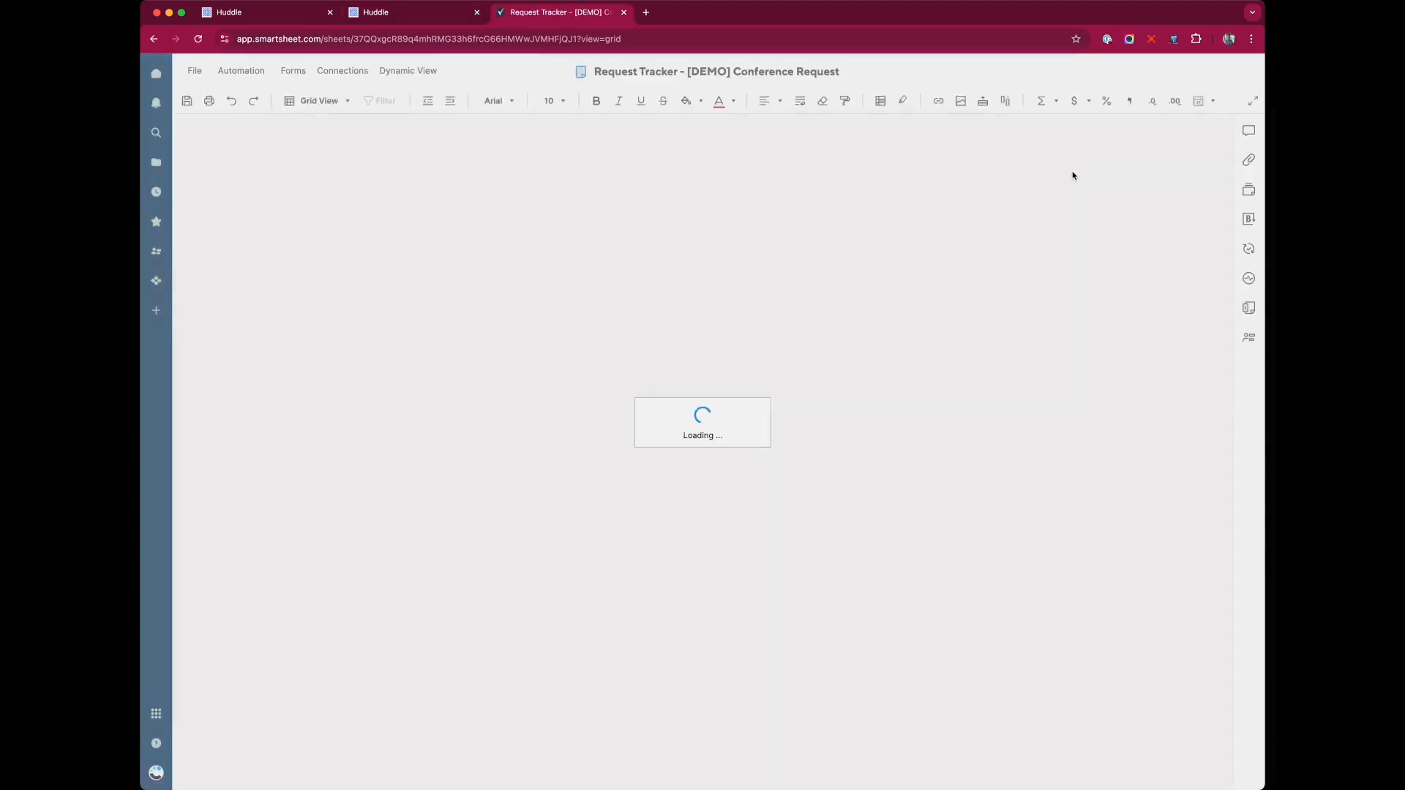
scroll(1051, 166, right, 5)
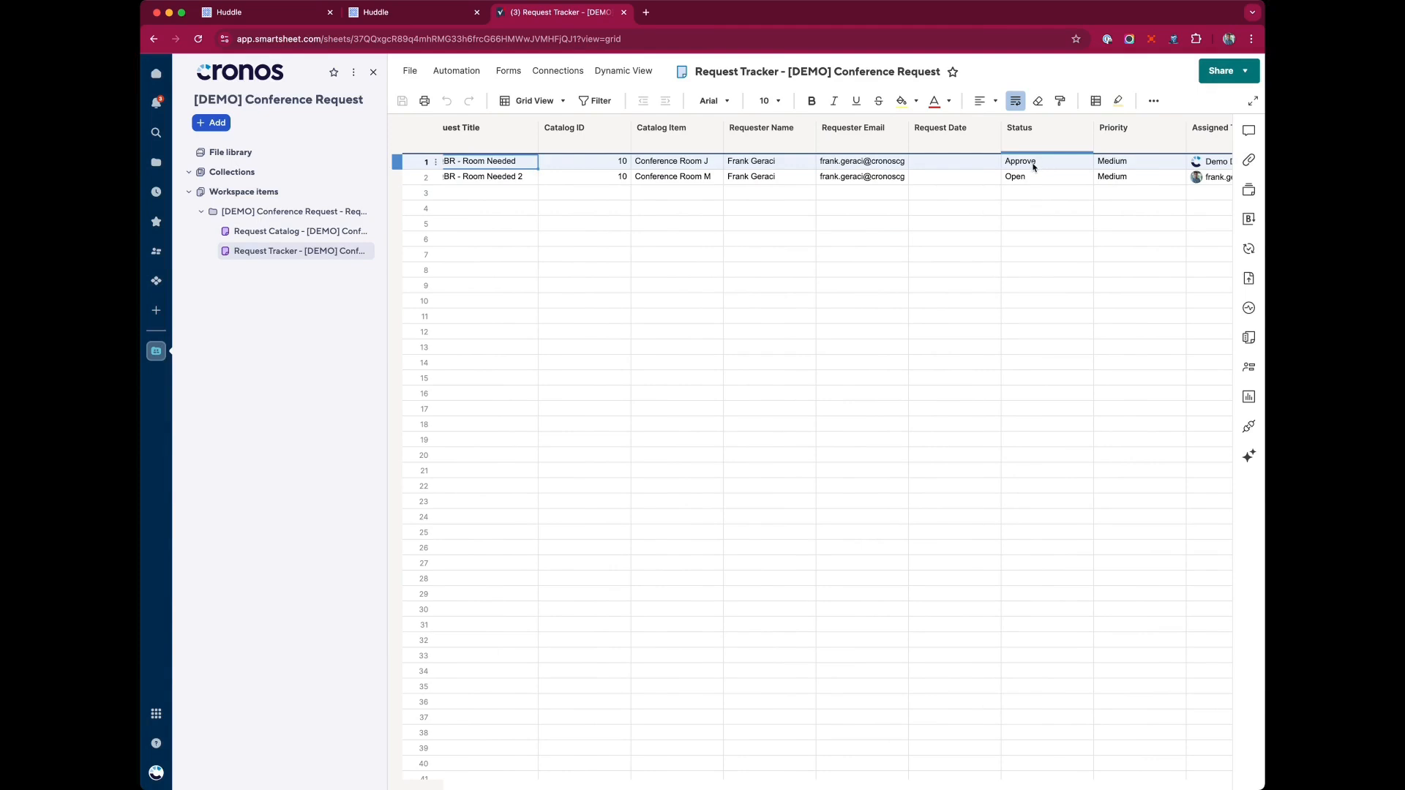
click(408, 12)
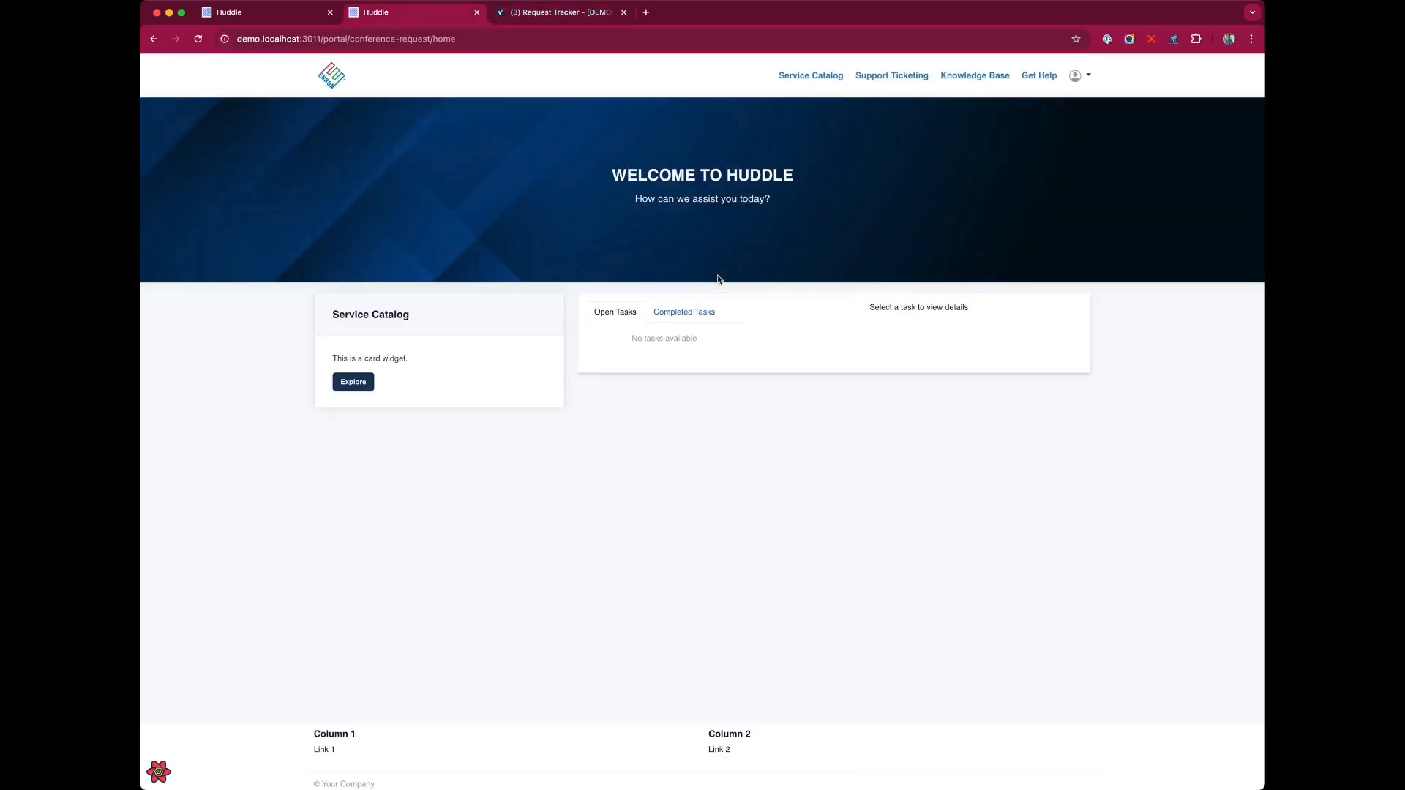
Open the portal's Request Management List page from the portal's Pages list in the admin.
click(213, 11)
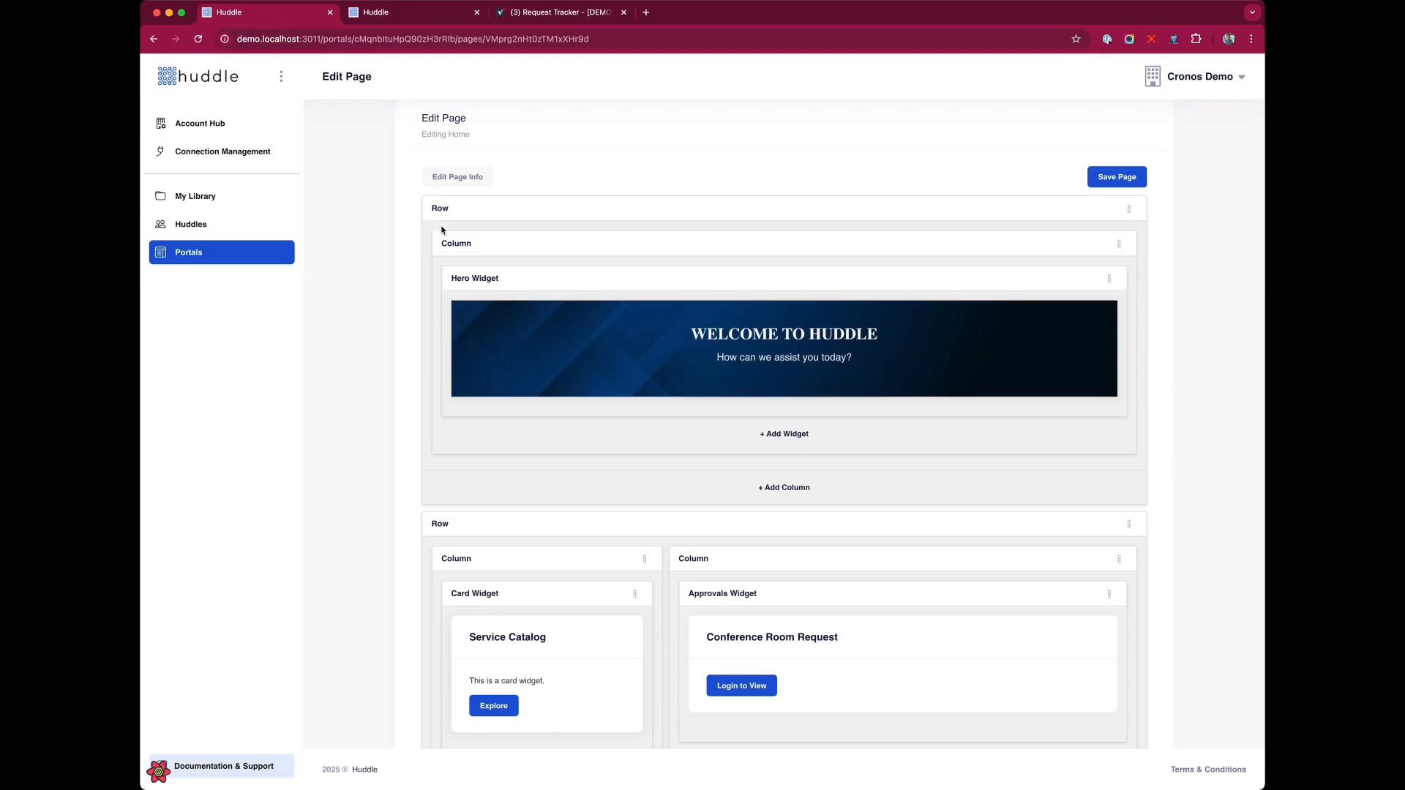
scroll(468, 229, up, 3)
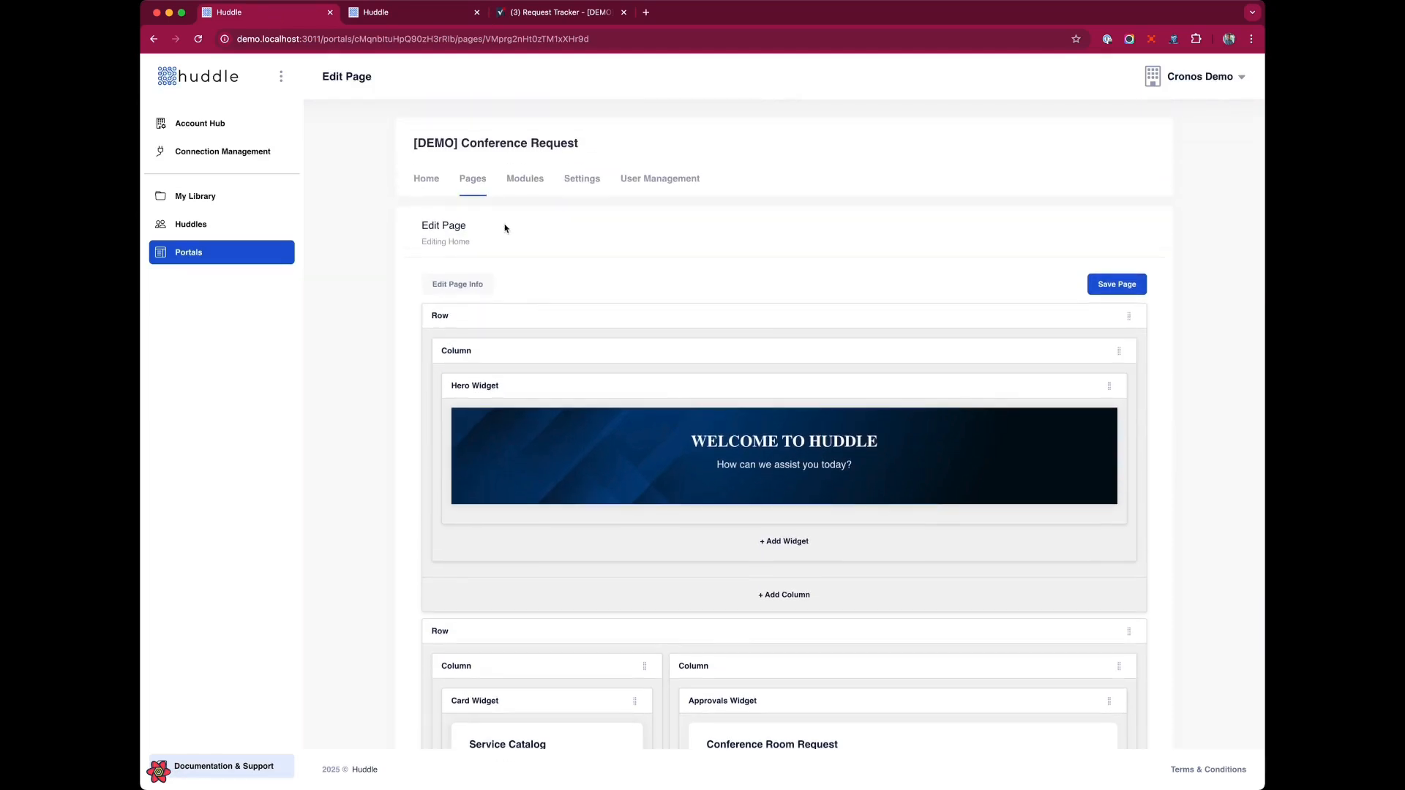
click(474, 183)
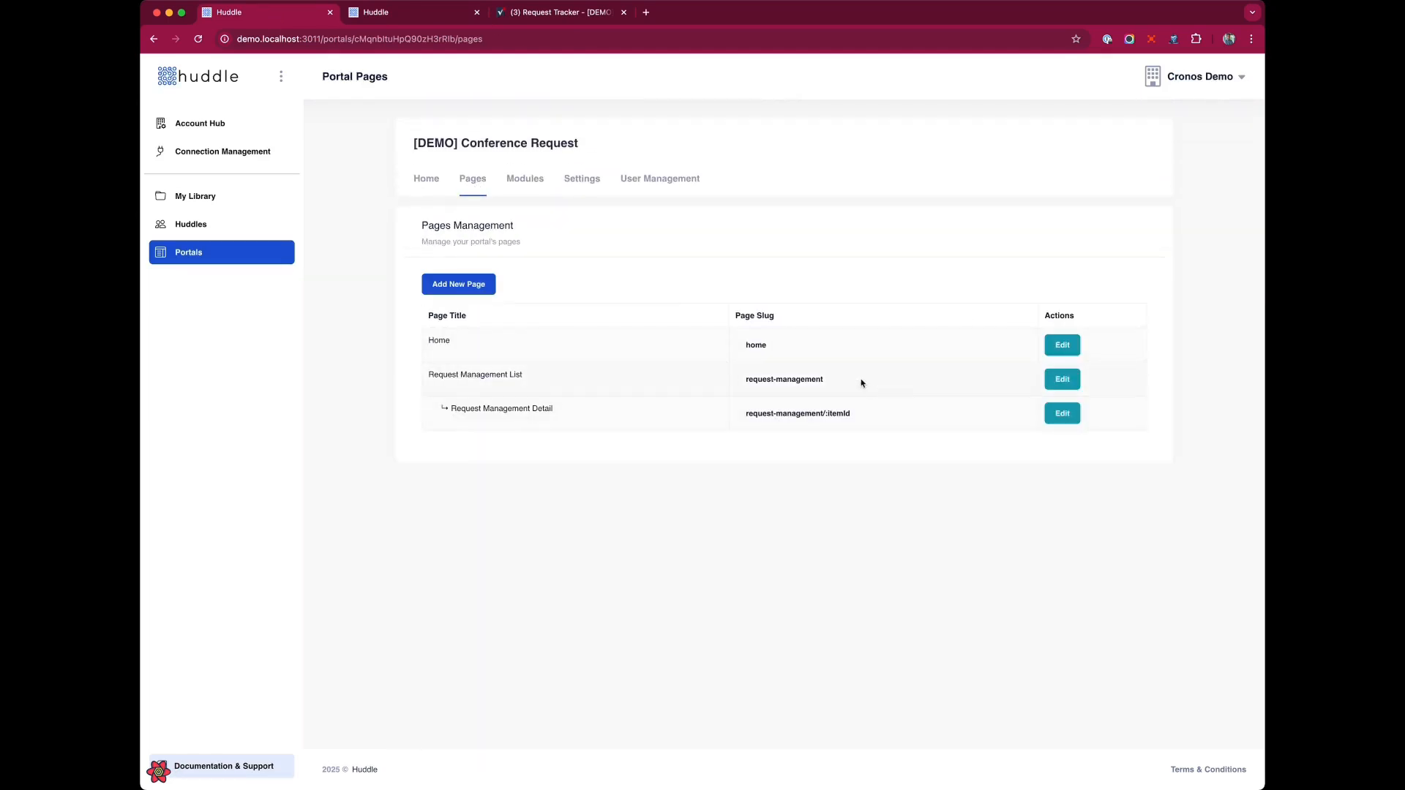
click(797, 378)
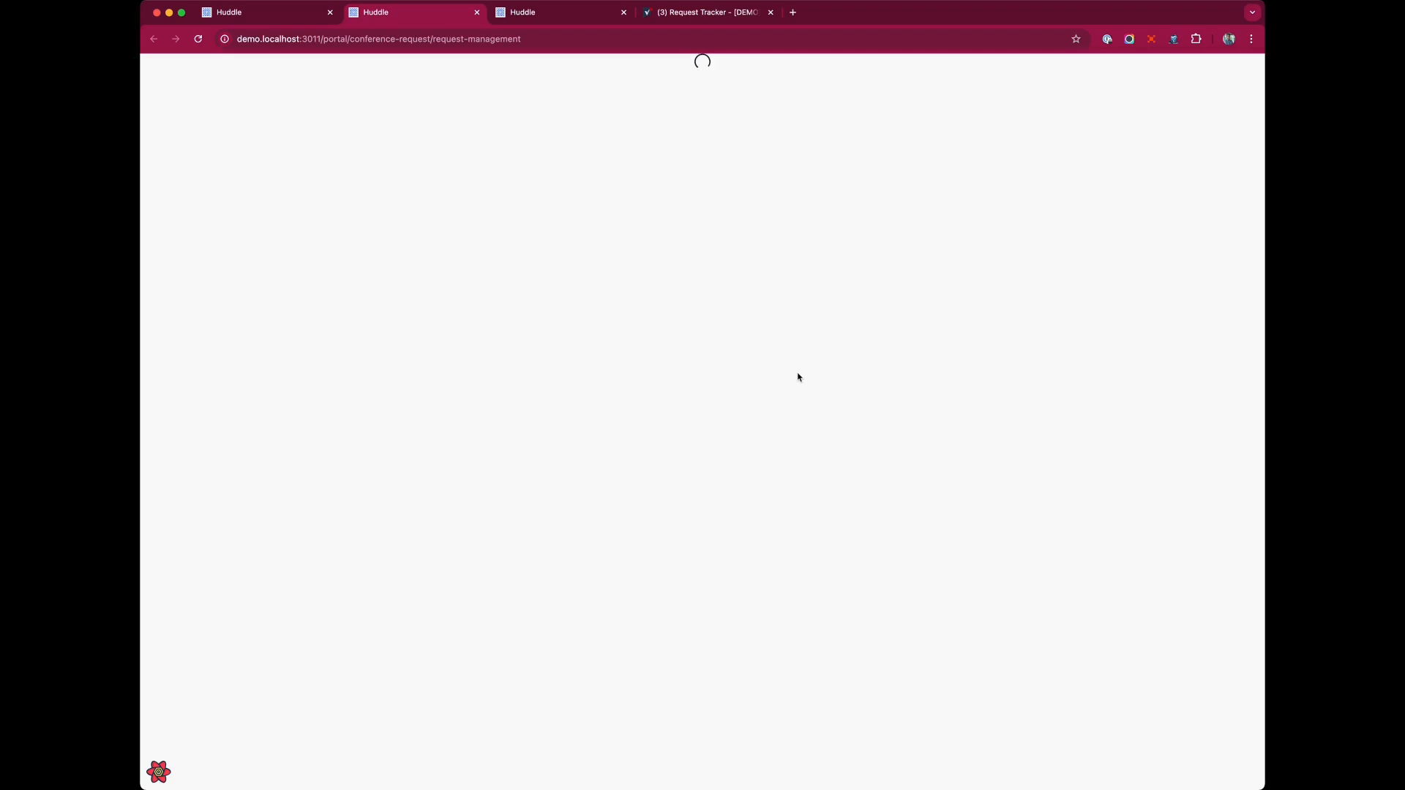